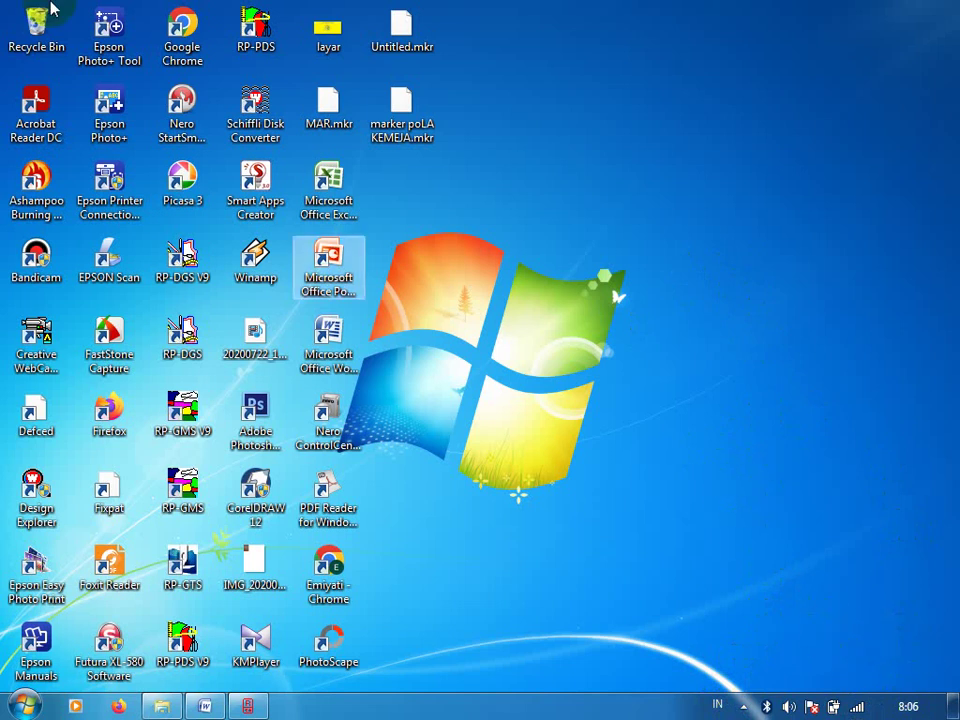
# Bring back the Richpeace DGS window showing the pola kemeja hidayah.dgs shirt pattern pieces.
pyautogui.click(249, 704)
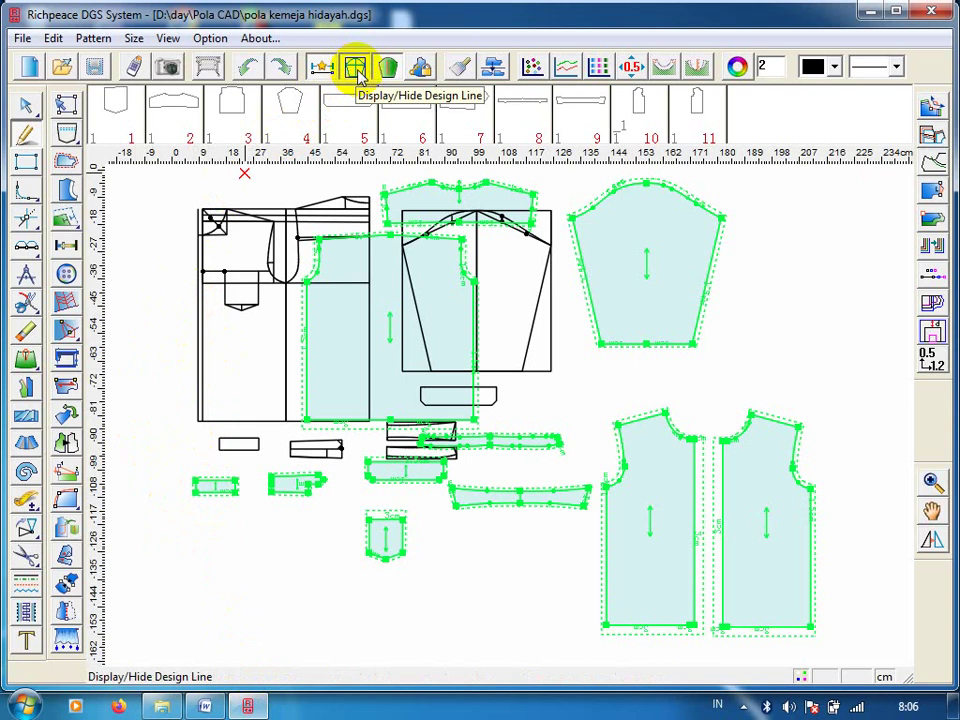
# Hide the black design lines and open the Edit size table dialog from Size > Edit Size & measurement.
pyautogui.click(356, 70)
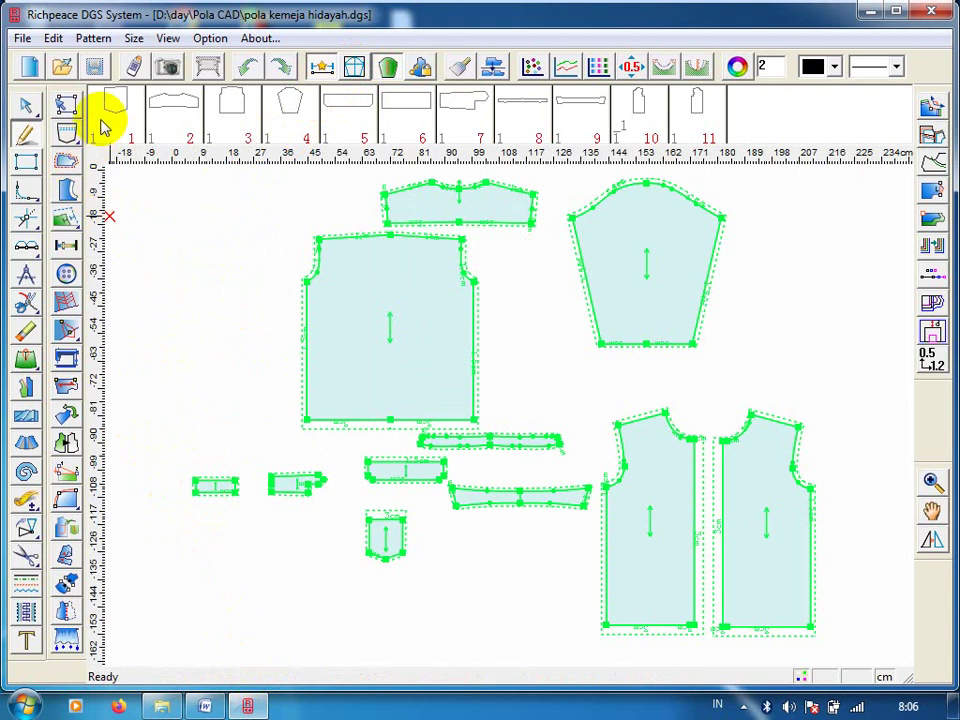
pyautogui.click(135, 40)
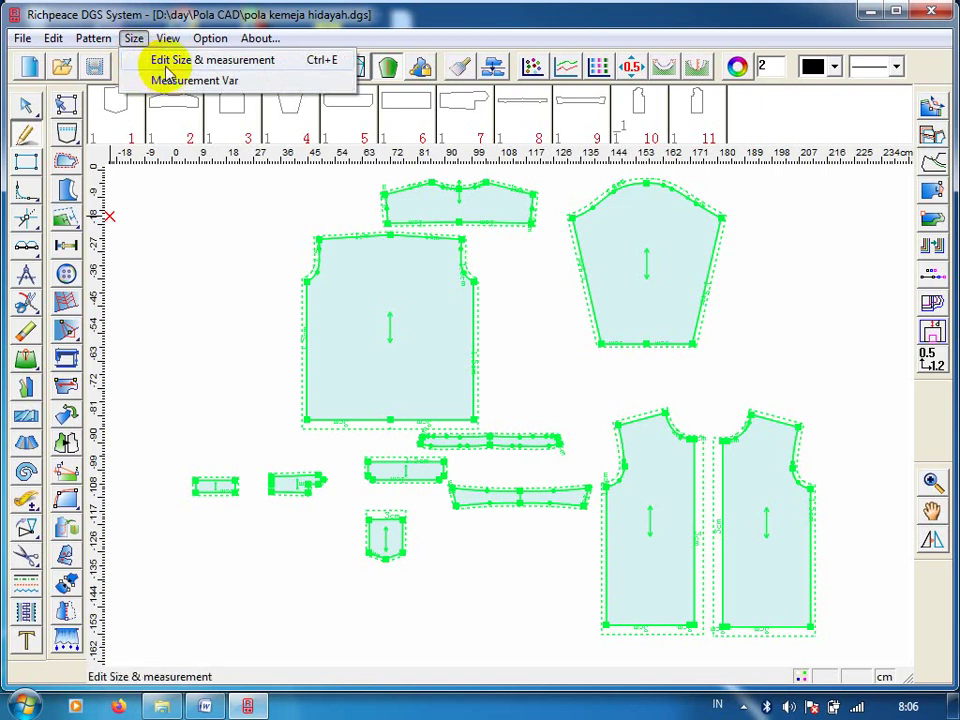
pyautogui.click(167, 68)
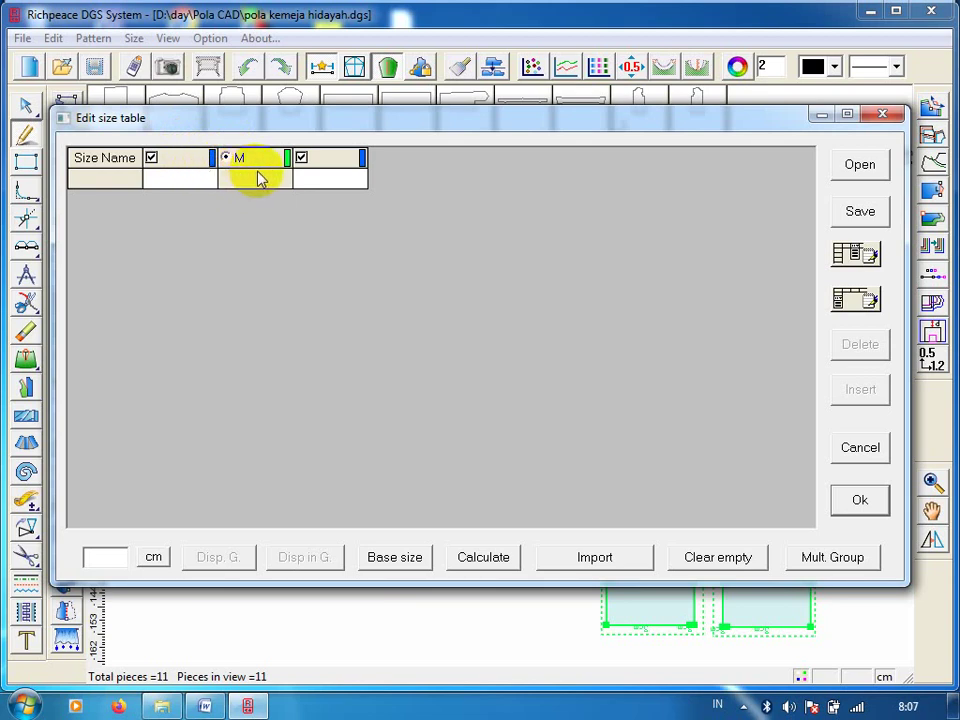
# Insert size column S before M, colouring S red and M green.
pyautogui.click(193, 160)
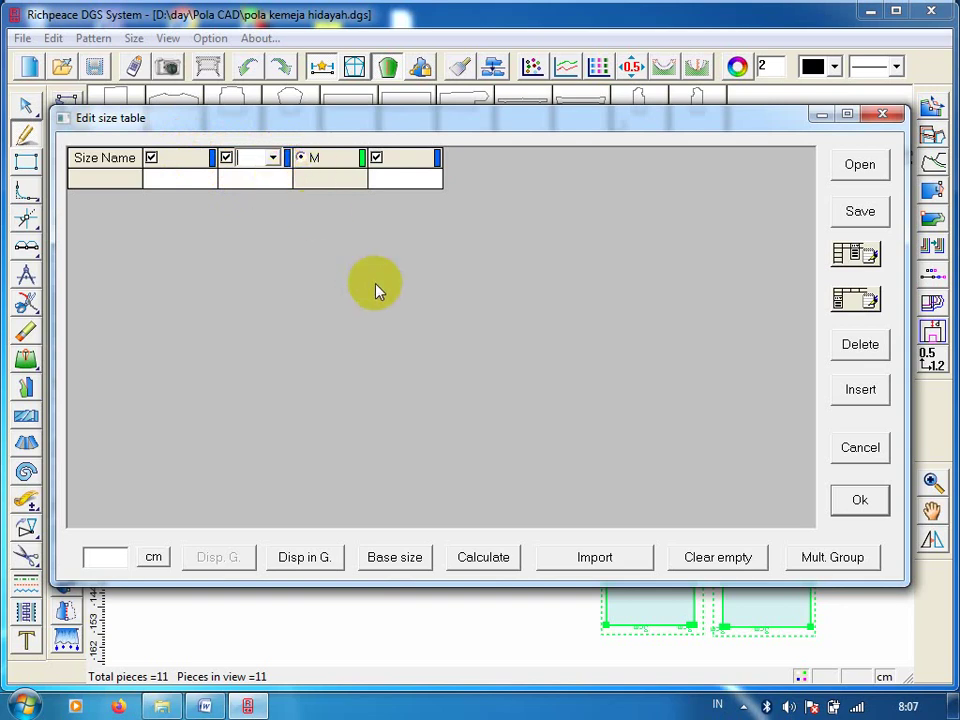
pyautogui.write('S')
pyautogui.click(287, 158)
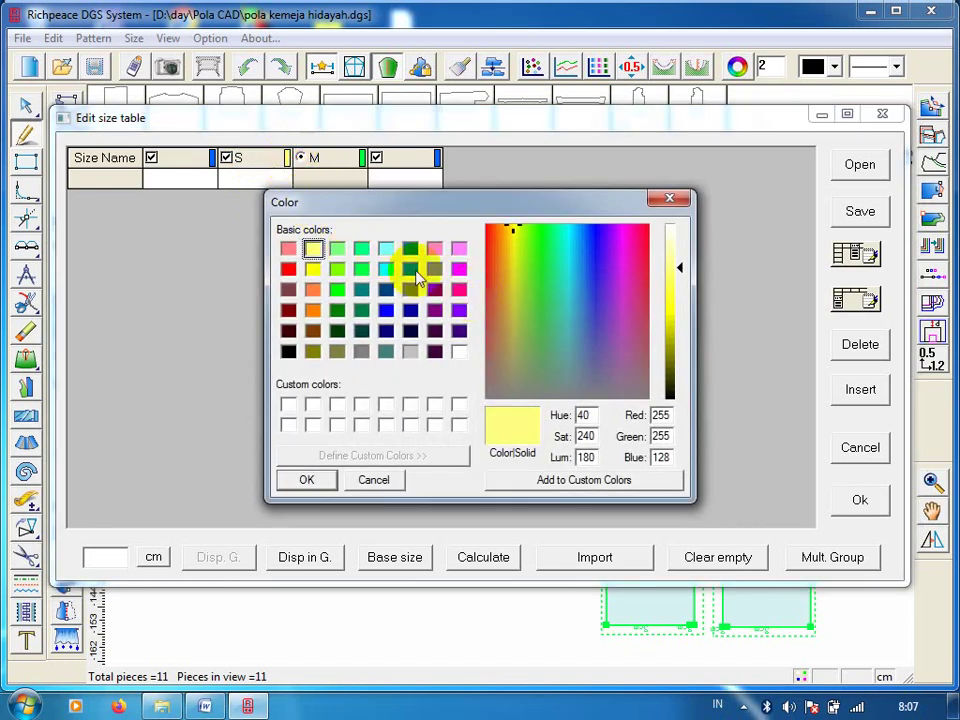
pyautogui.click(288, 269)
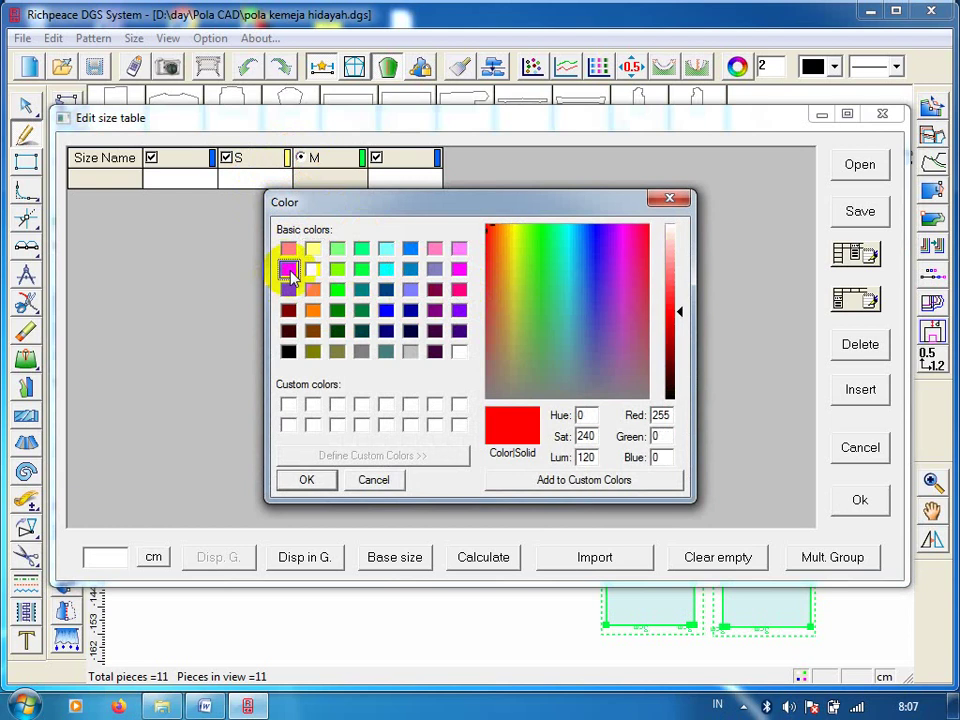
pyautogui.click(310, 483)
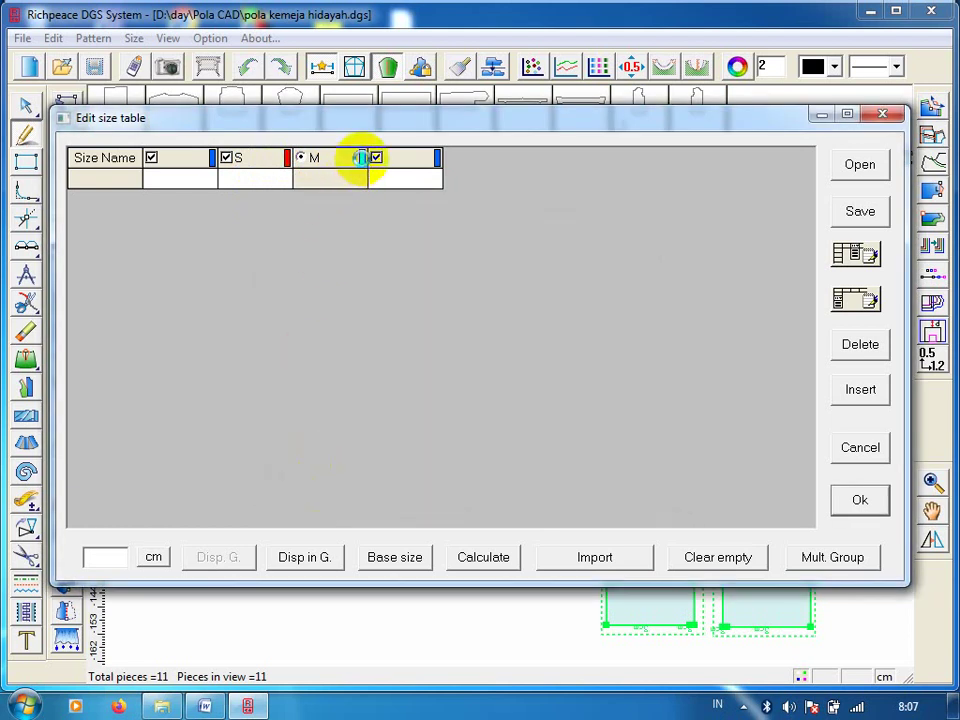
pyautogui.click(363, 160)
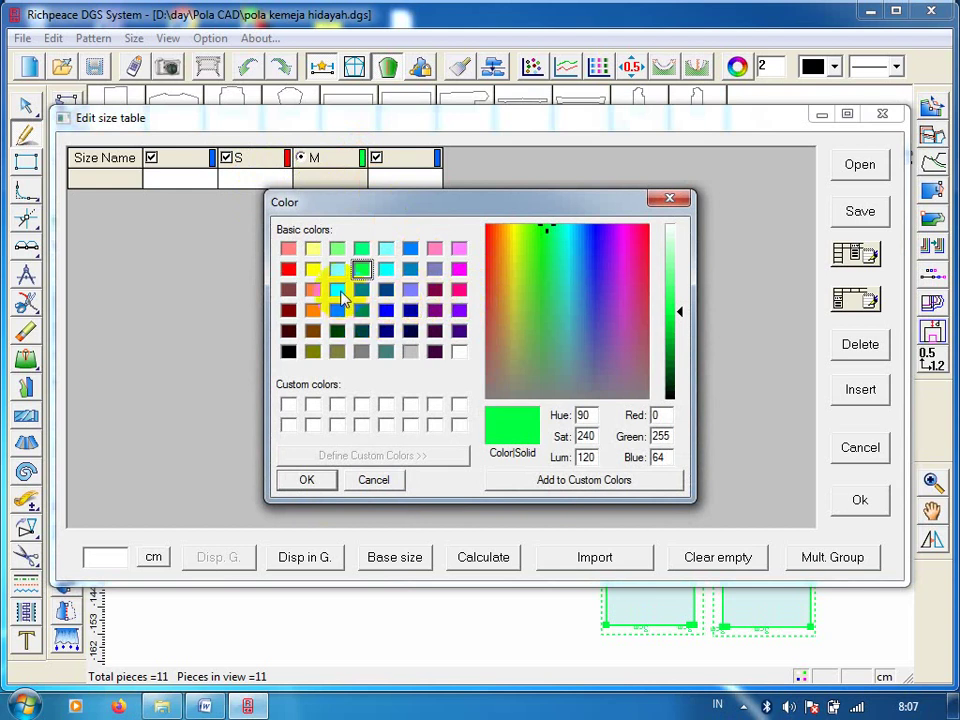
pyautogui.click(337, 291)
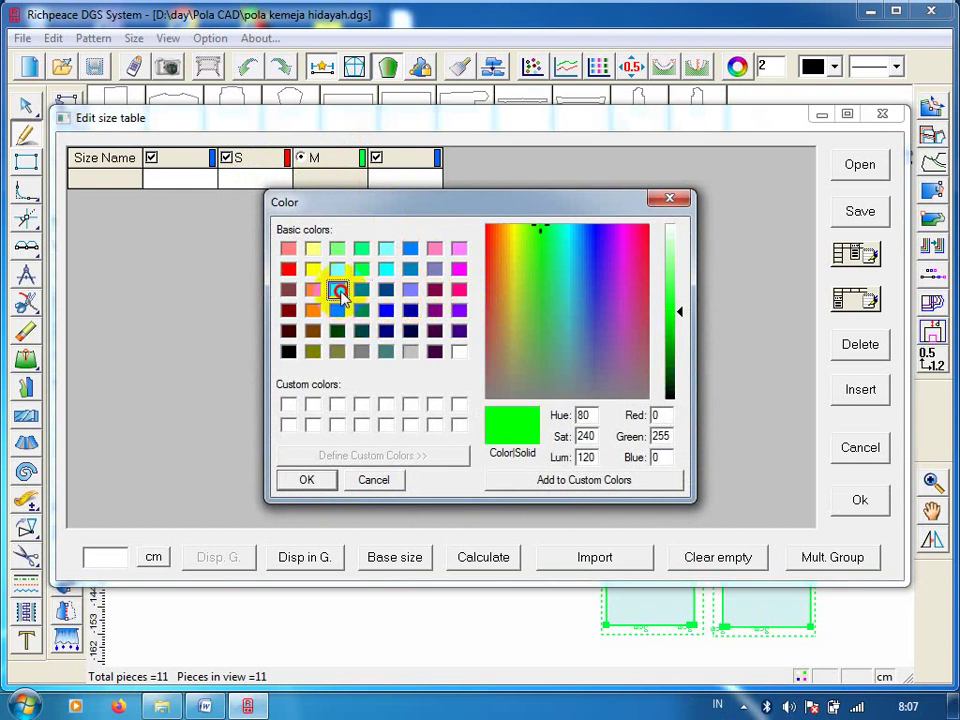
pyautogui.click(318, 480)
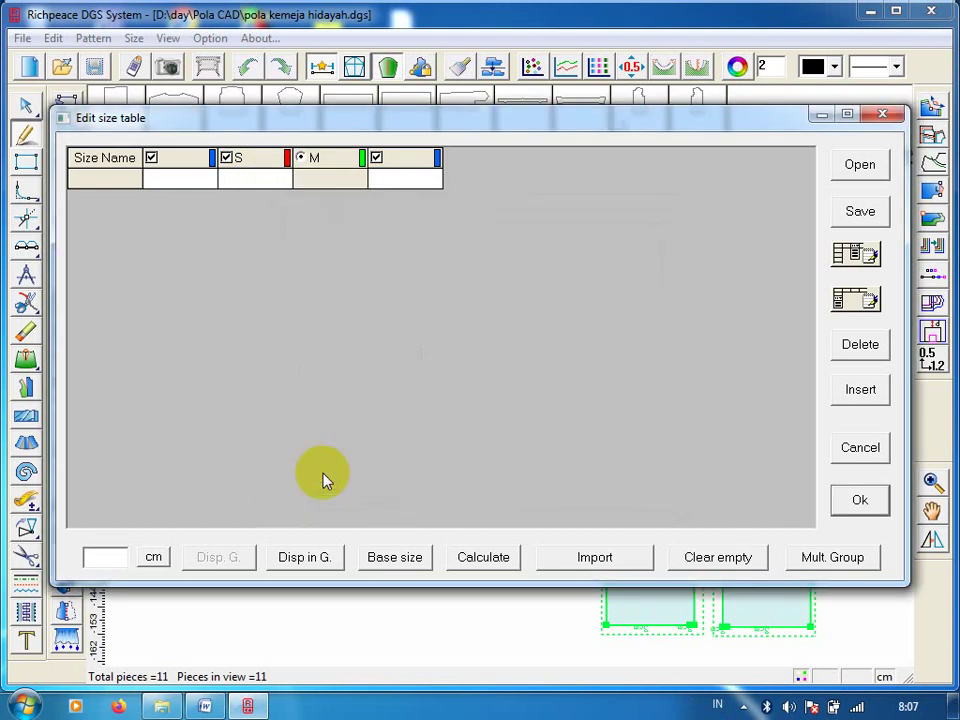
# Add size columns L and XL after M, coloured deep pink and blue.
pyautogui.click(415, 160)
pyautogui.write('L')
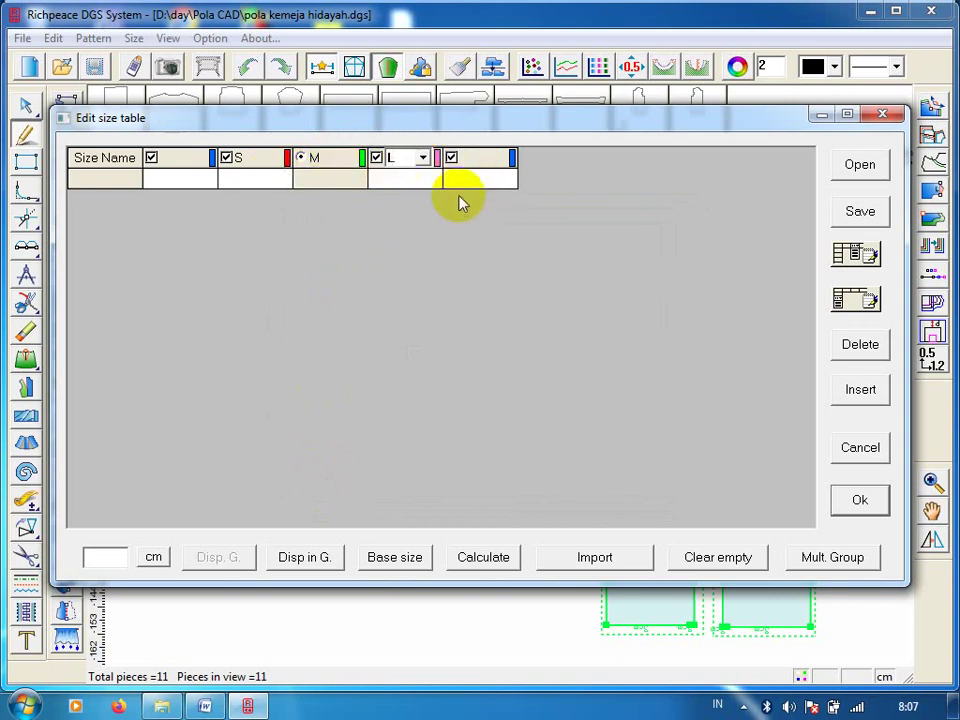
pyautogui.click(437, 158)
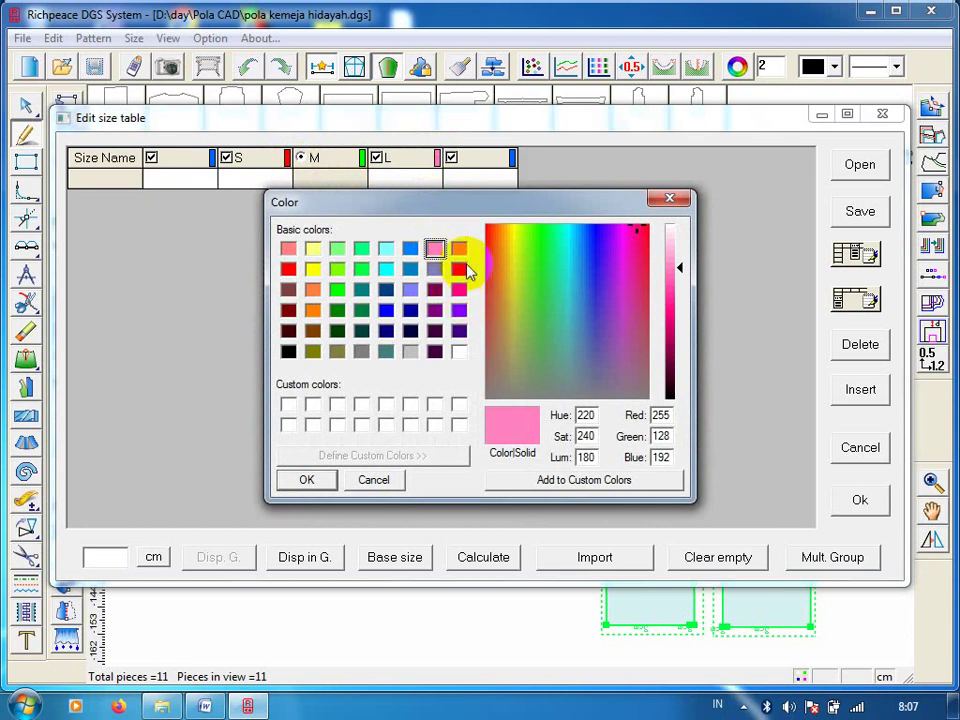
pyautogui.click(458, 290)
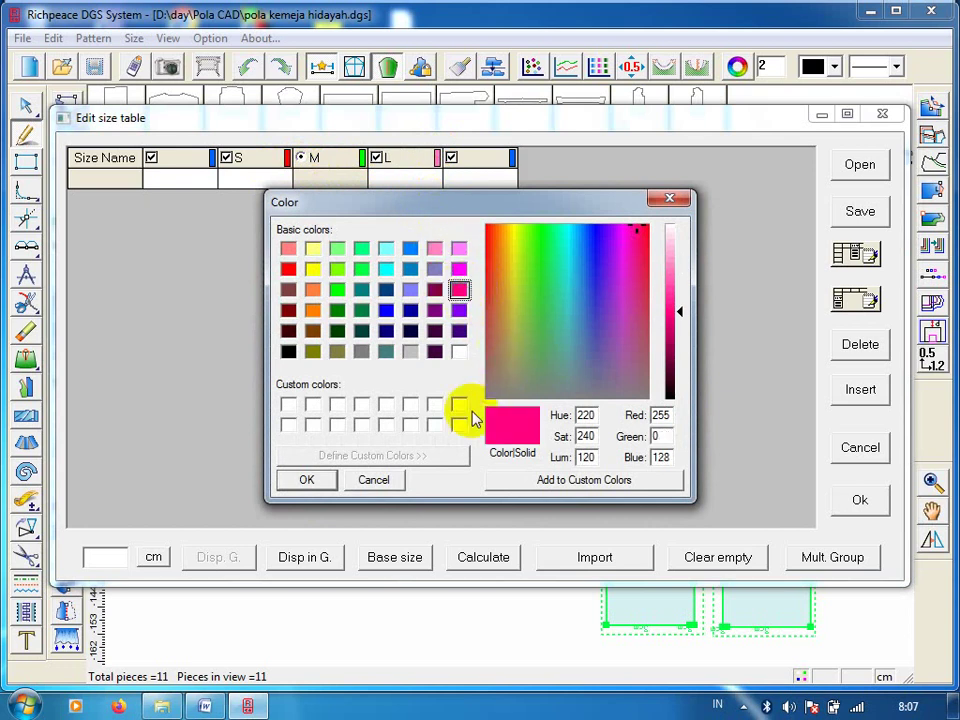
pyautogui.click(310, 479)
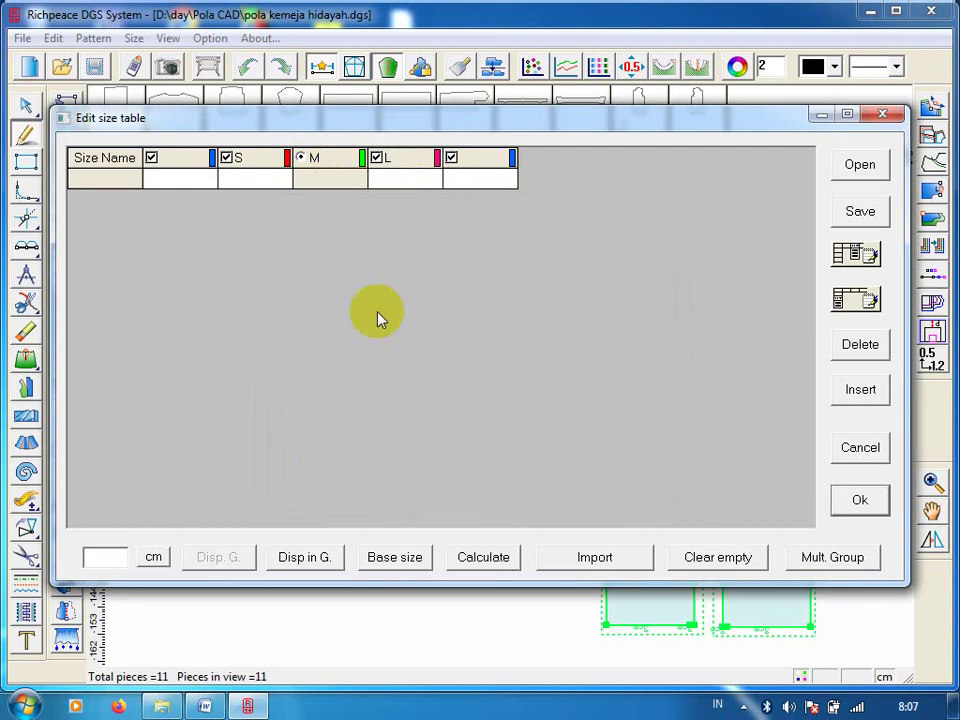
pyautogui.click(490, 161)
pyautogui.write('XL')
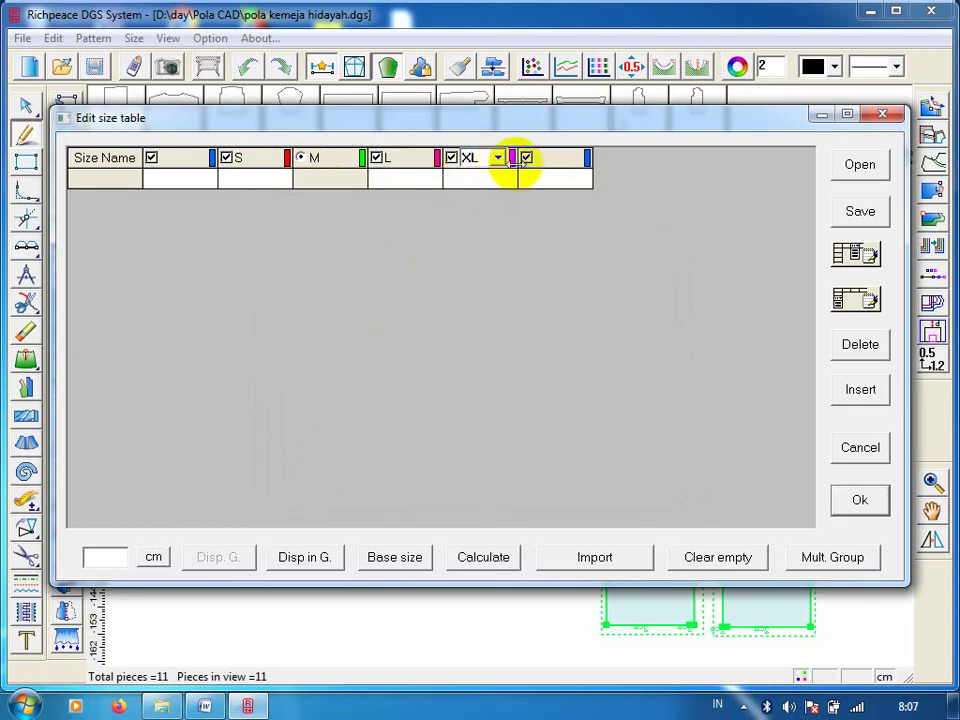
pyautogui.click(512, 162)
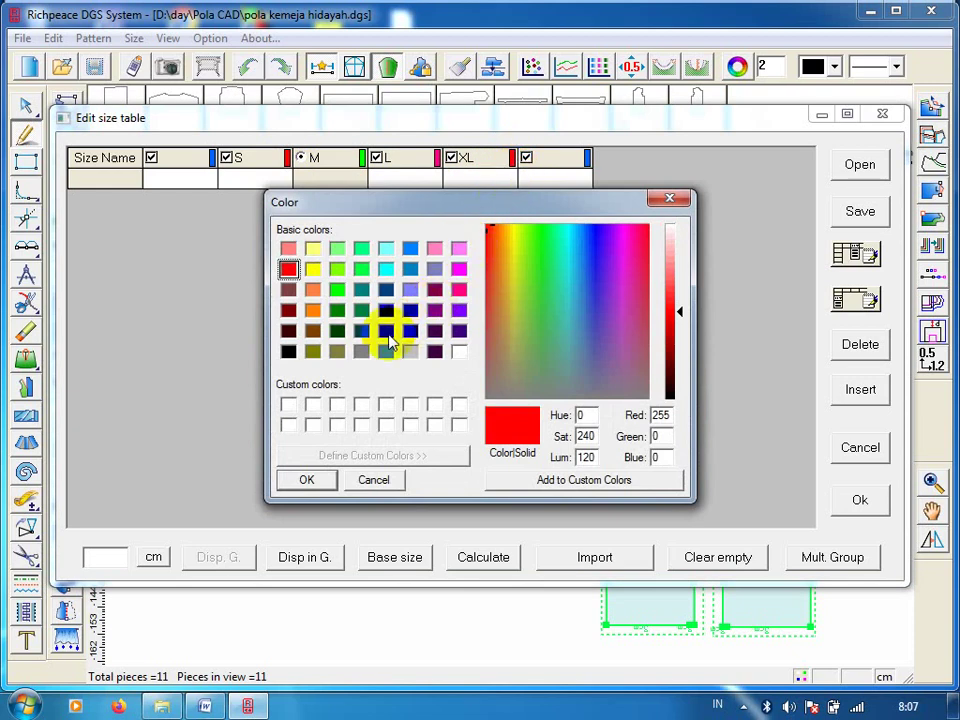
pyautogui.click(386, 311)
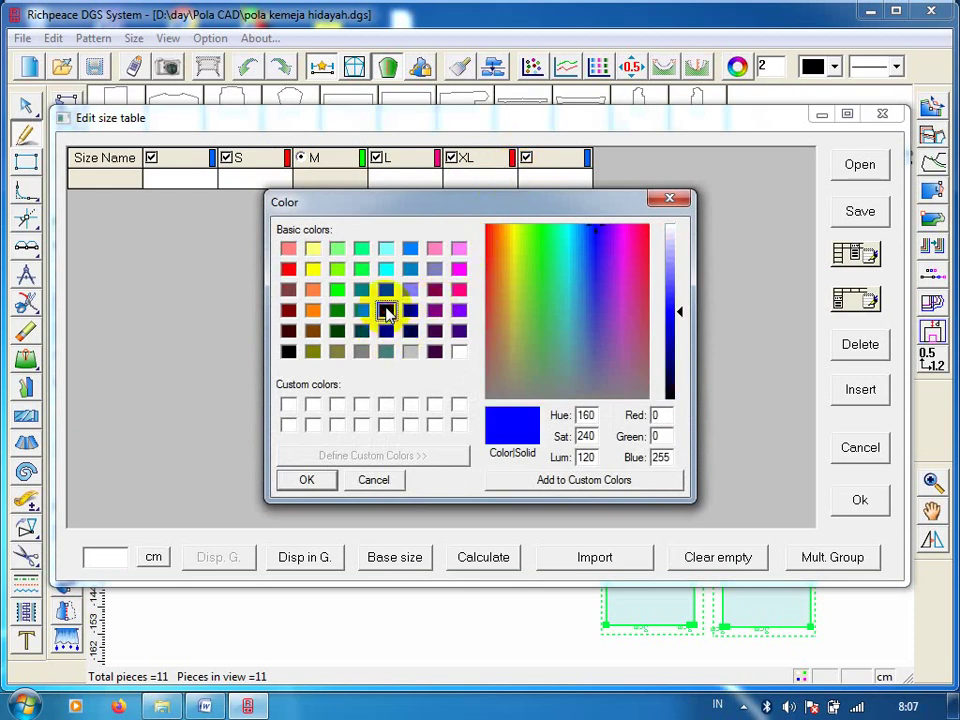
pyautogui.click(308, 481)
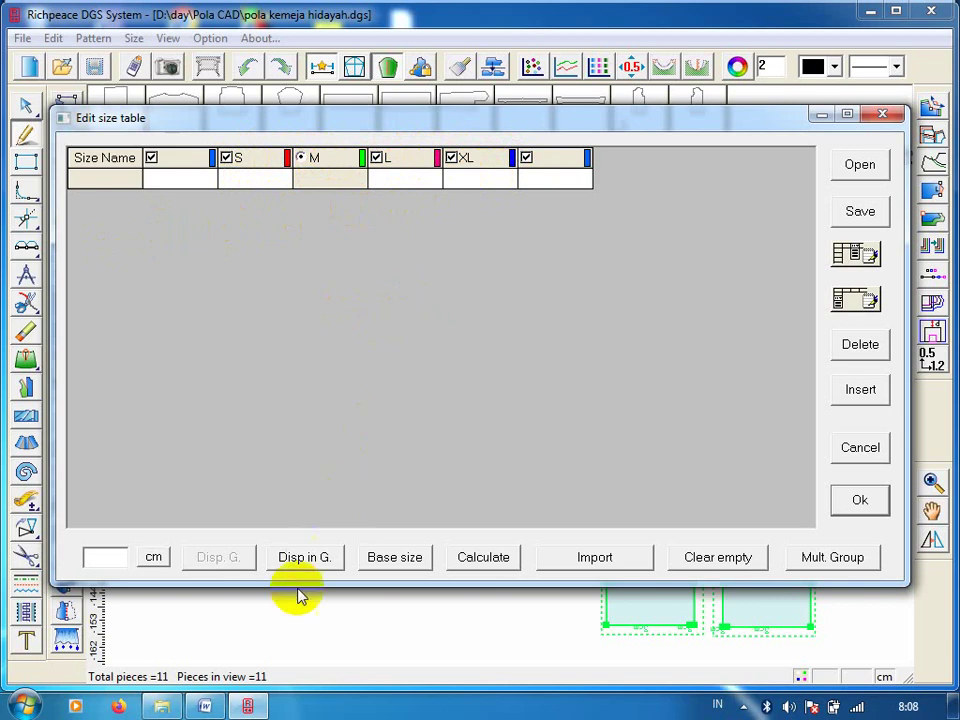
pyautogui.moveTo(205, 706)
pyautogui.click(222, 706)
# Bring up the Word grading table and delete the stray letters from the title.
pyautogui.click(222, 706)
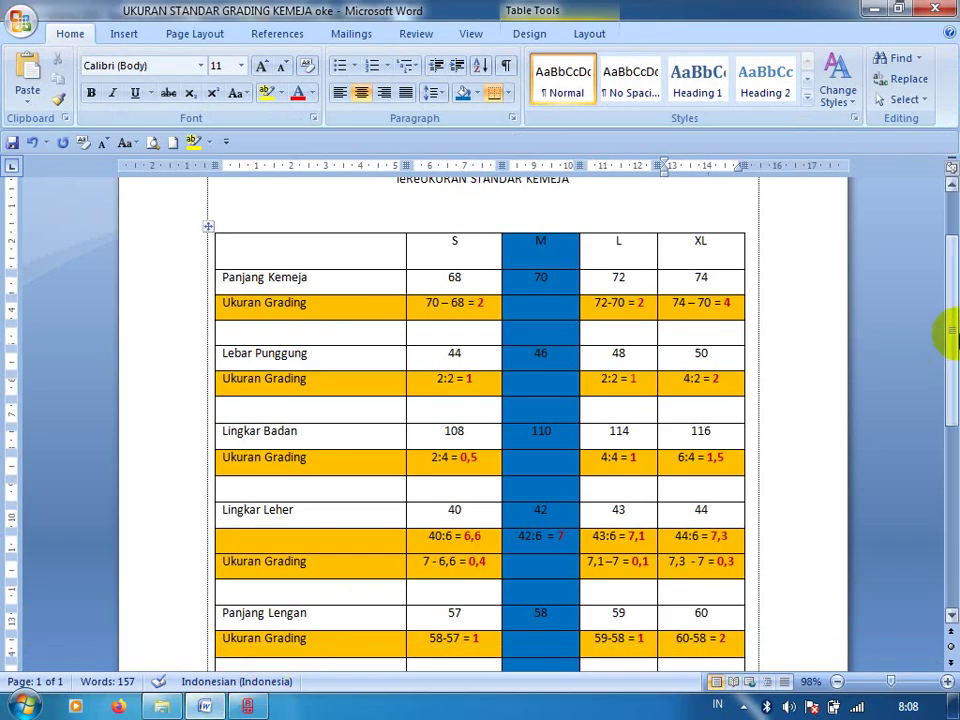
pyautogui.moveTo(948, 338); pyautogui.dragTo(955, 321)
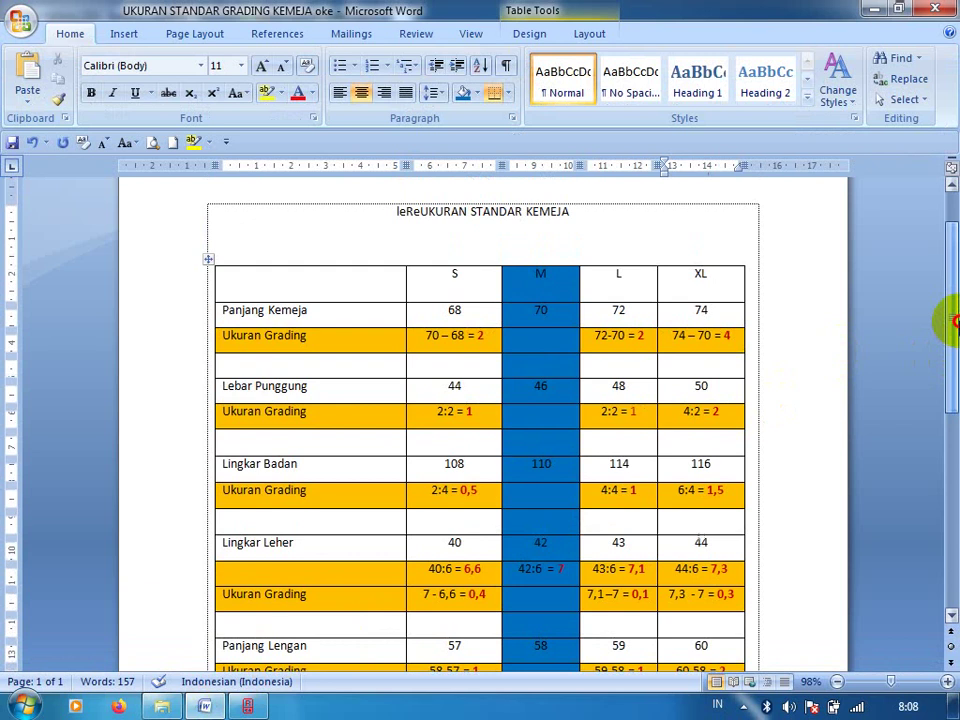
pyautogui.click(417, 212)
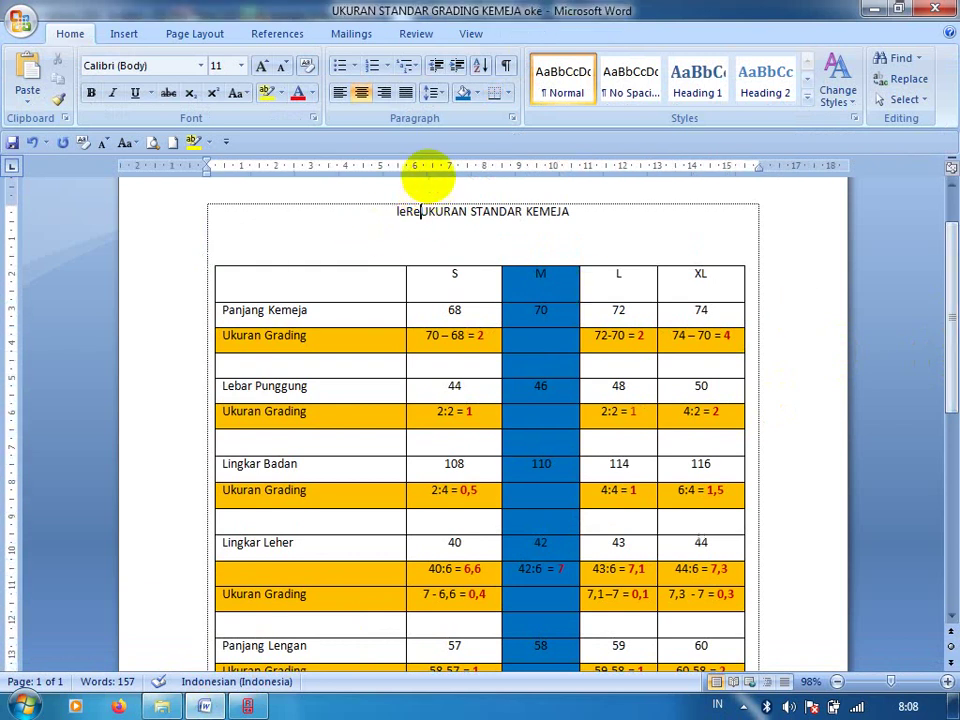
pyautogui.press('BackSpace')
pyautogui.press('BackSpace')
pyautogui.press('BackSpace')
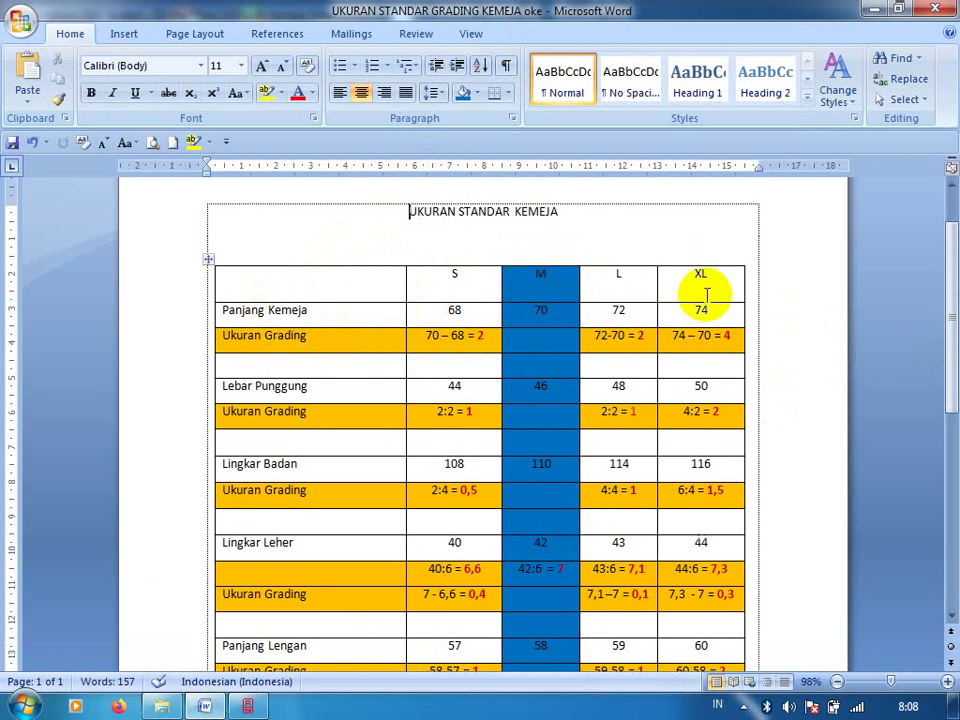
# Highlight the XL, S and L grading calculations in the table to explain them.
pyautogui.moveTo(697, 335); pyautogui.dragTo(731, 335)
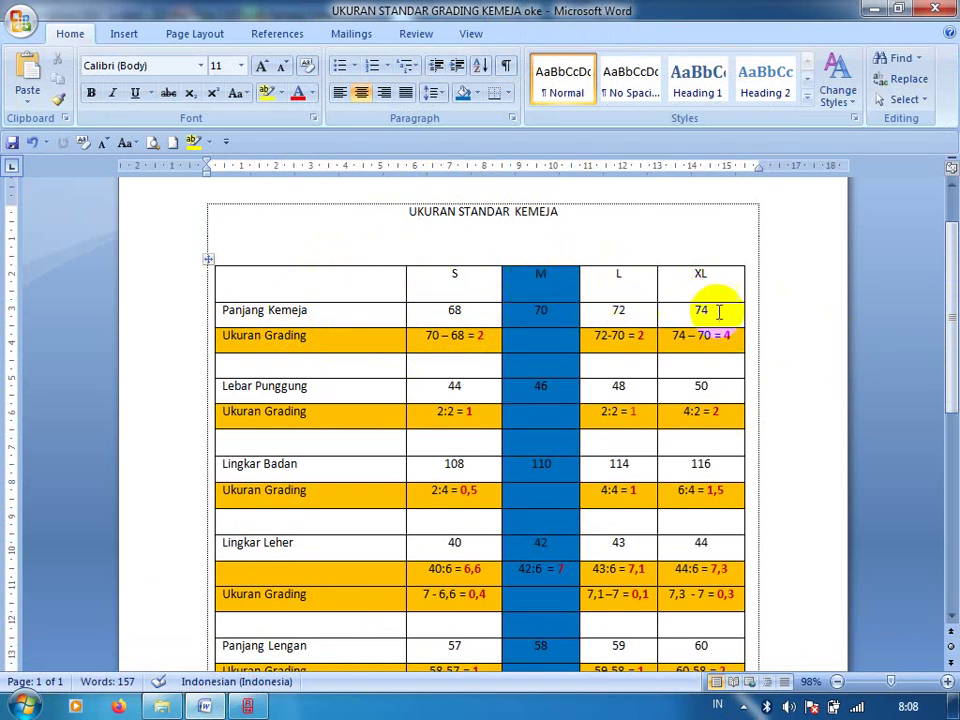
pyautogui.click(719, 312)
pyautogui.click(258, 356)
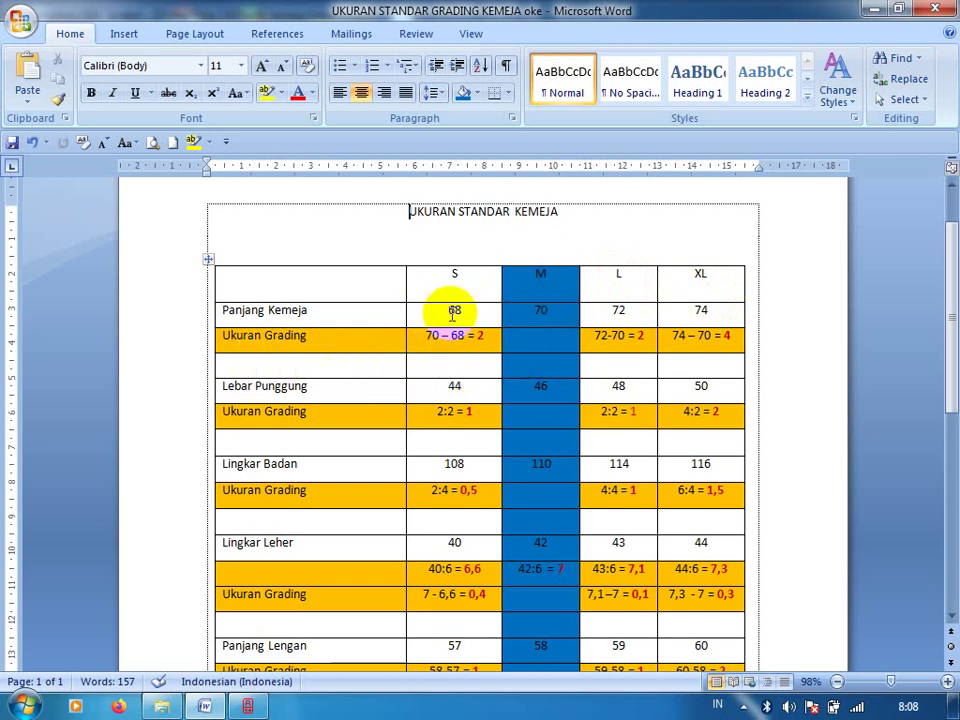
pyautogui.moveTo(440, 336); pyautogui.dragTo(466, 341)
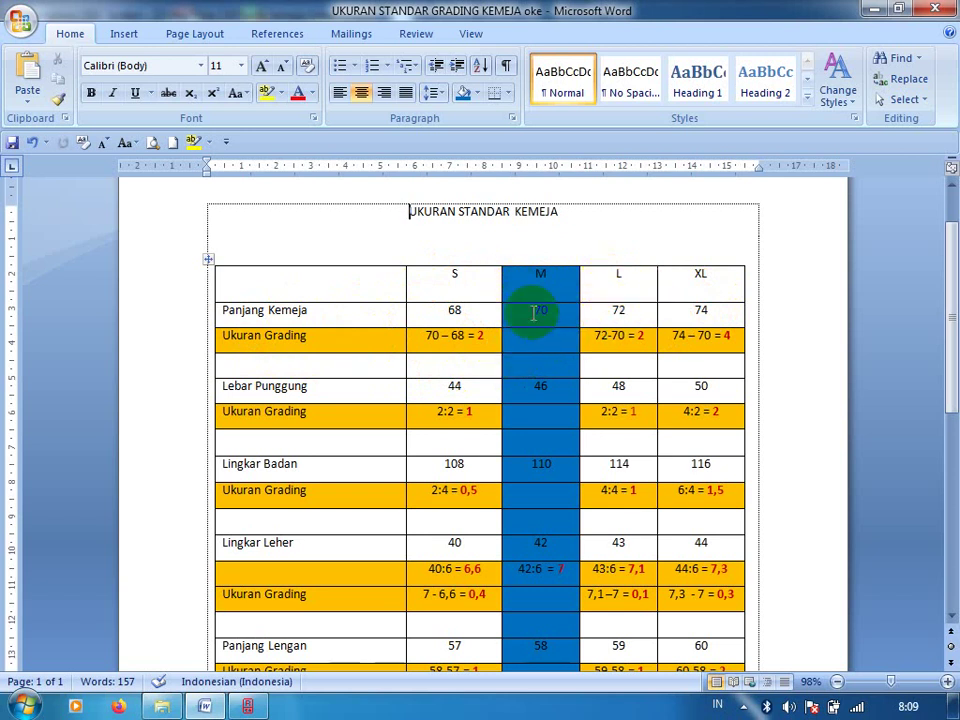
pyautogui.moveTo(610, 336); pyautogui.dragTo(638, 336)
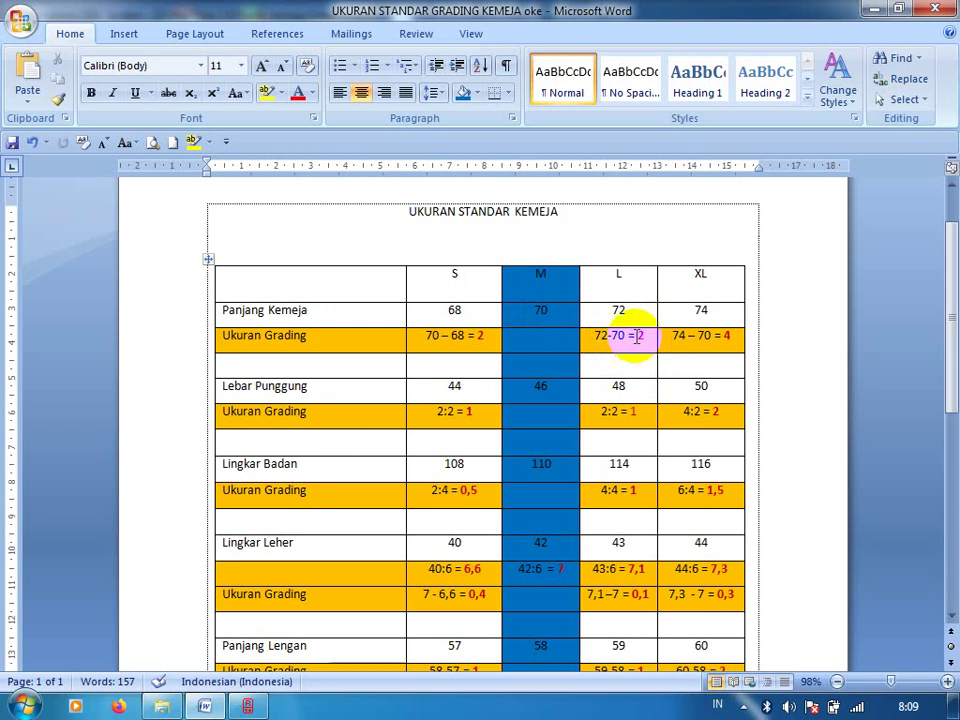
pyautogui.hotkey('ctrl', 'Home')
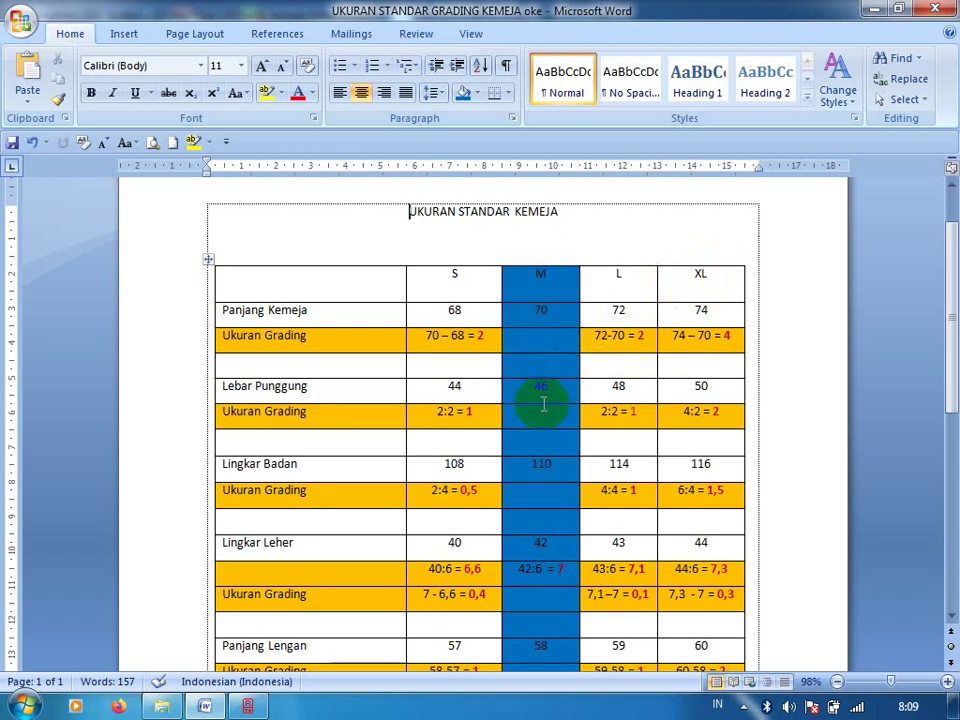
# Point out the Panjang Kemeja grading values, including M's shirt length of 70.
pyautogui.click(678, 340)
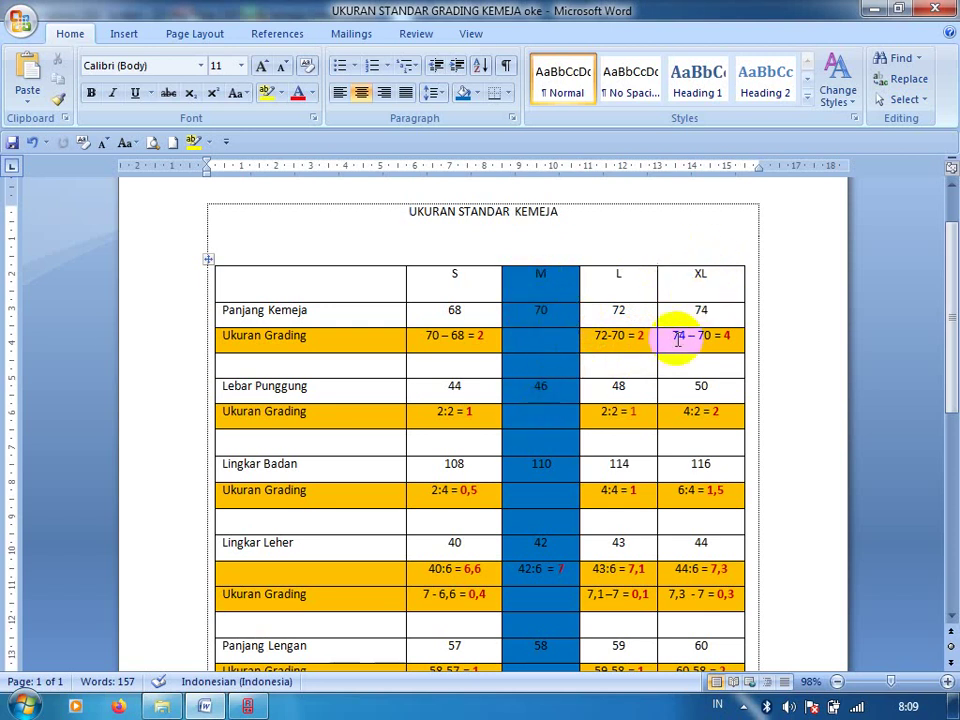
pyautogui.click(531, 298)
pyautogui.hotkey('ctrl', 'Home')
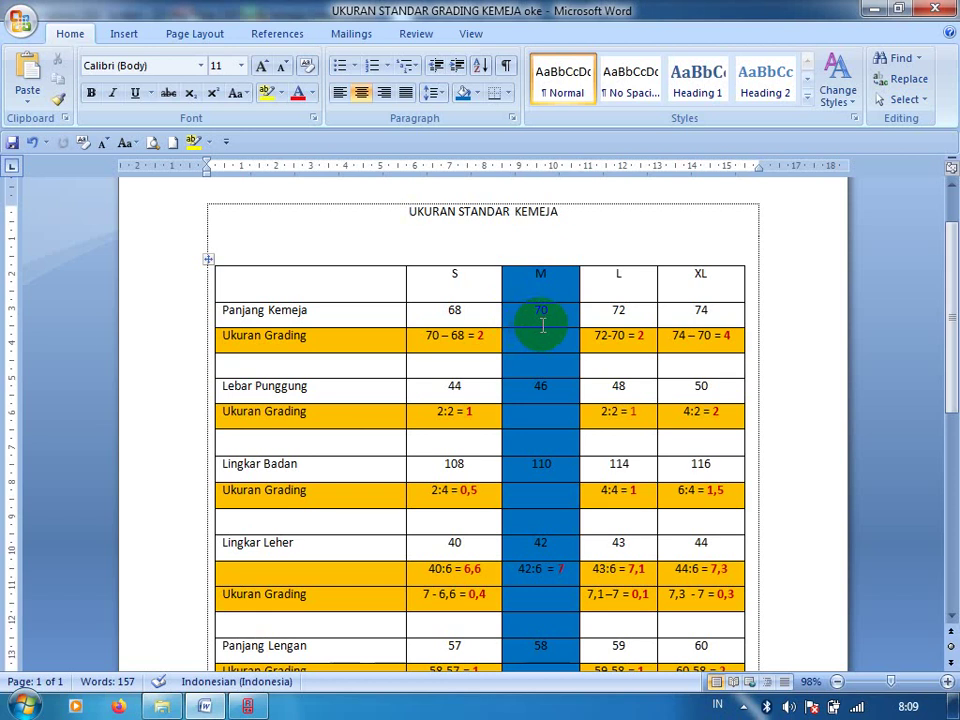
pyautogui.click(537, 297)
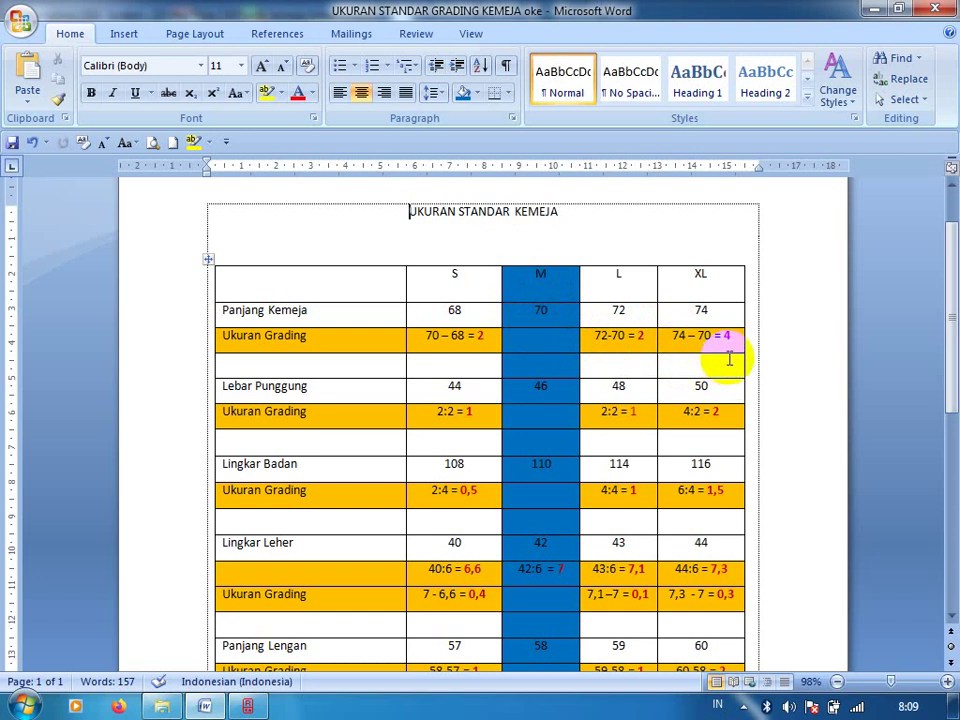
pyautogui.click(547, 300)
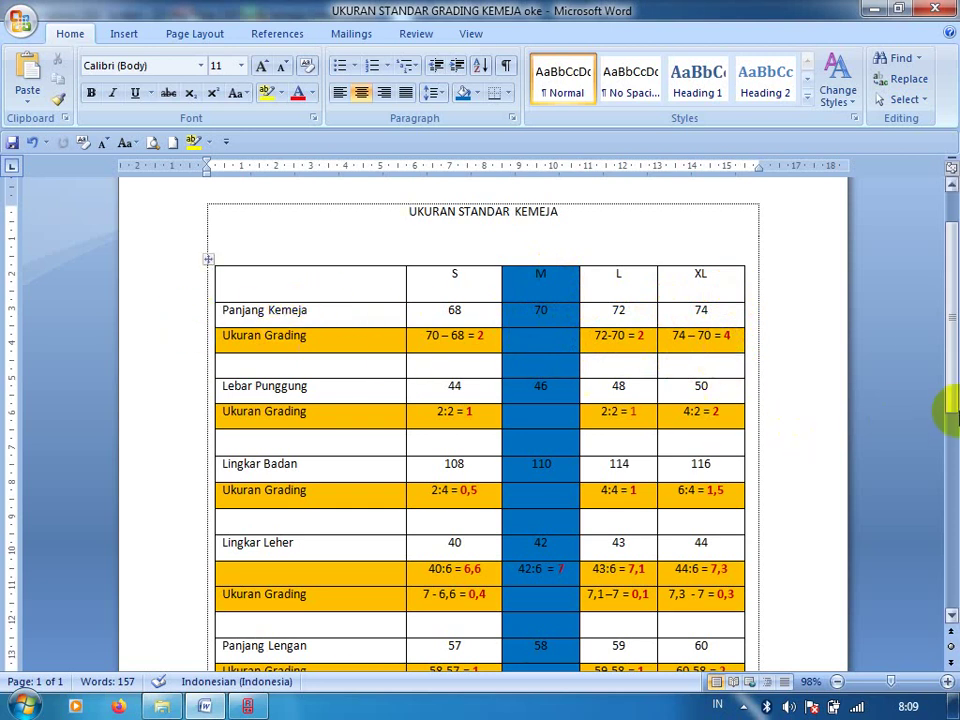
pyautogui.moveTo(949, 386)
pyautogui.mouseDown()
pyautogui.moveTo(954, 450)
pyautogui.moveTo(950, 415)
pyautogui.mouseUp()
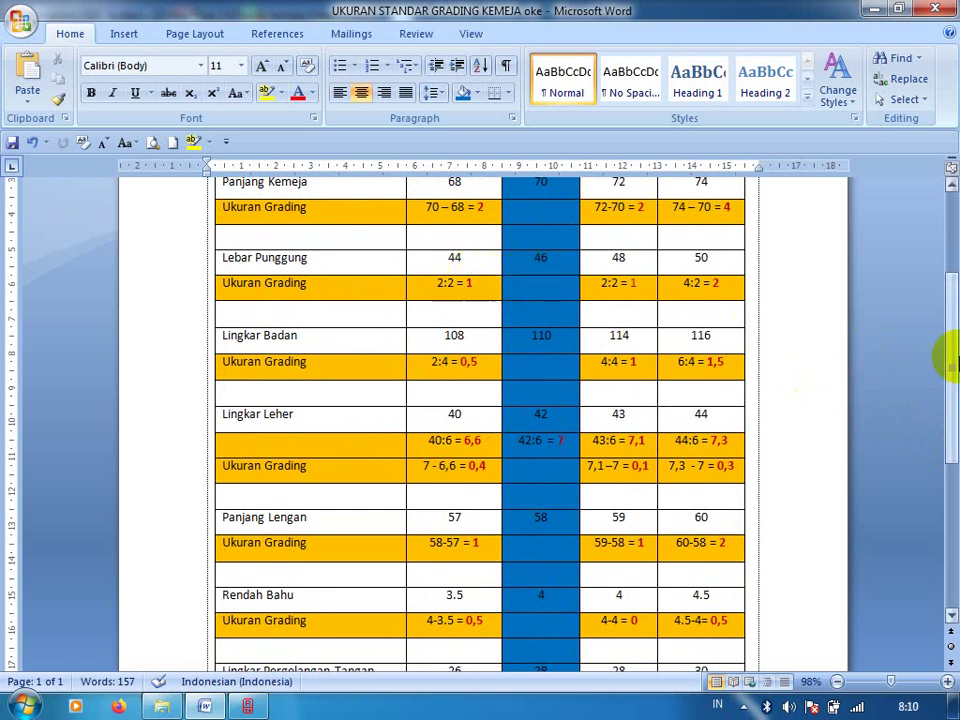
pyautogui.moveTo(950, 365); pyautogui.dragTo(954, 336)
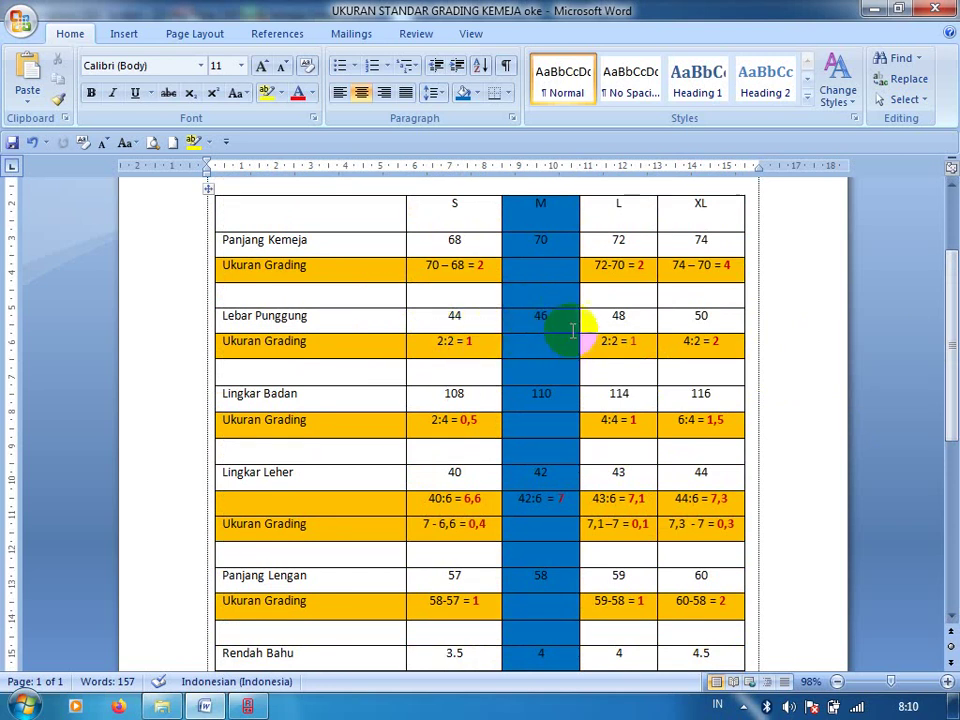
pyautogui.click(462, 315)
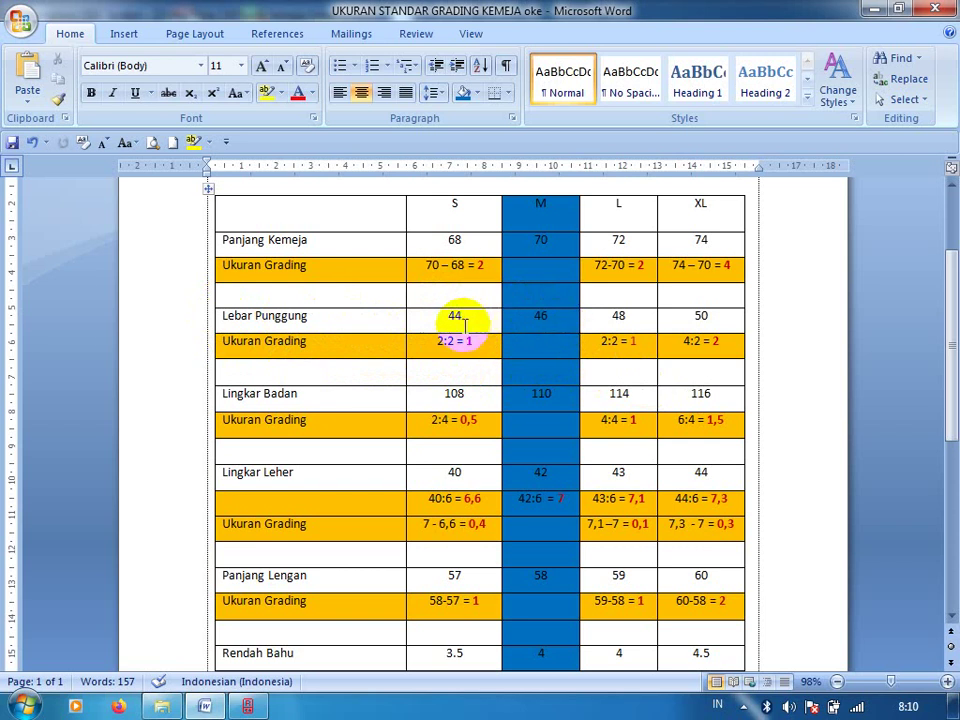
pyautogui.click(529, 337)
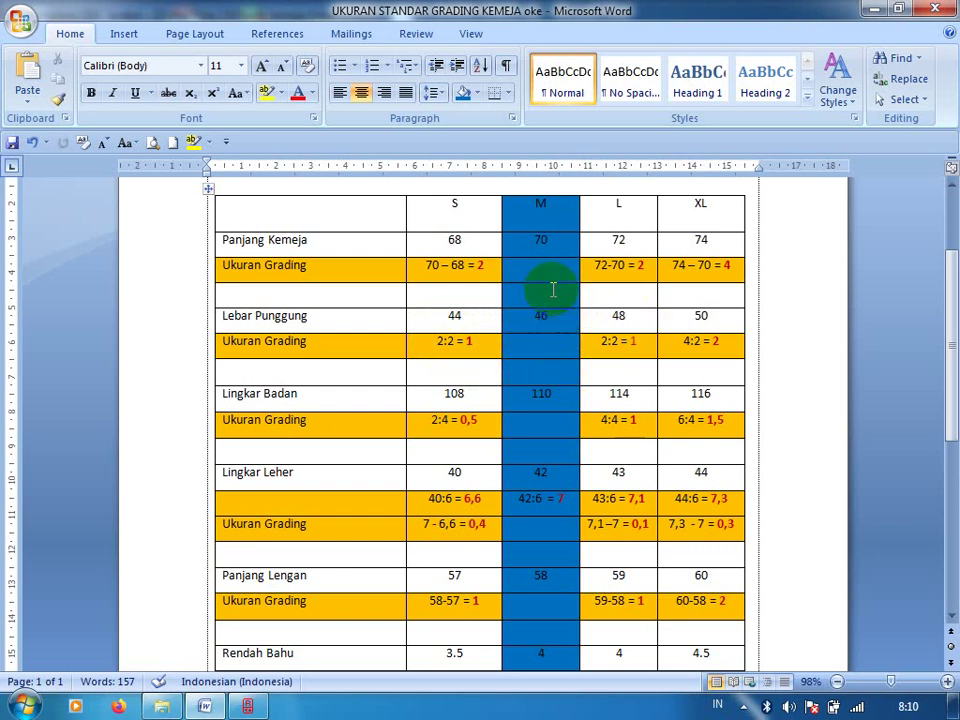
pyautogui.click(618, 345)
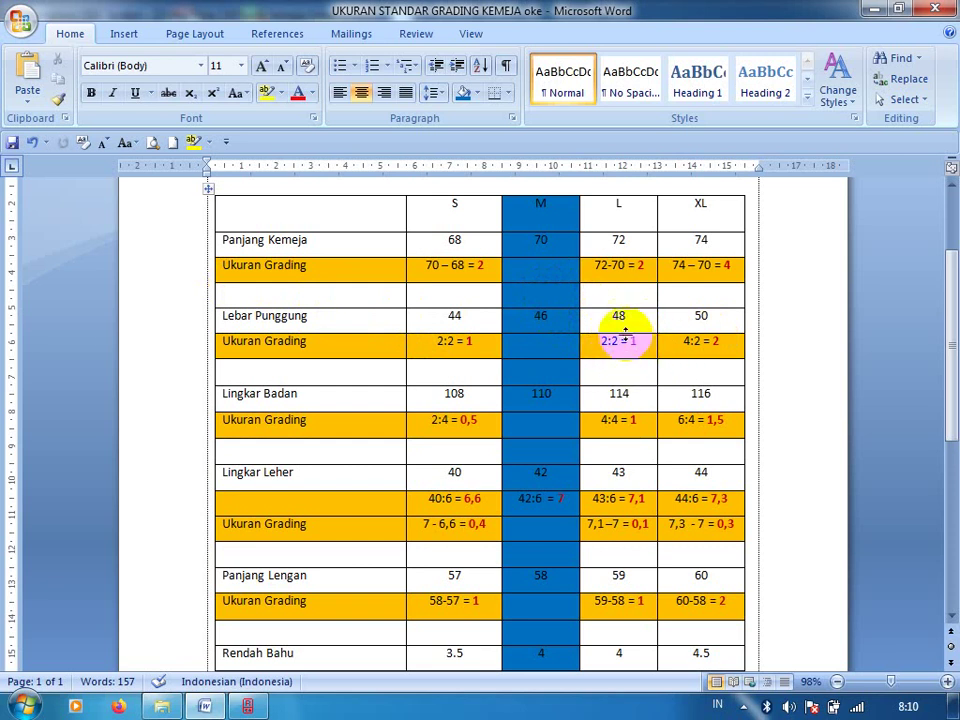
pyautogui.click(633, 350)
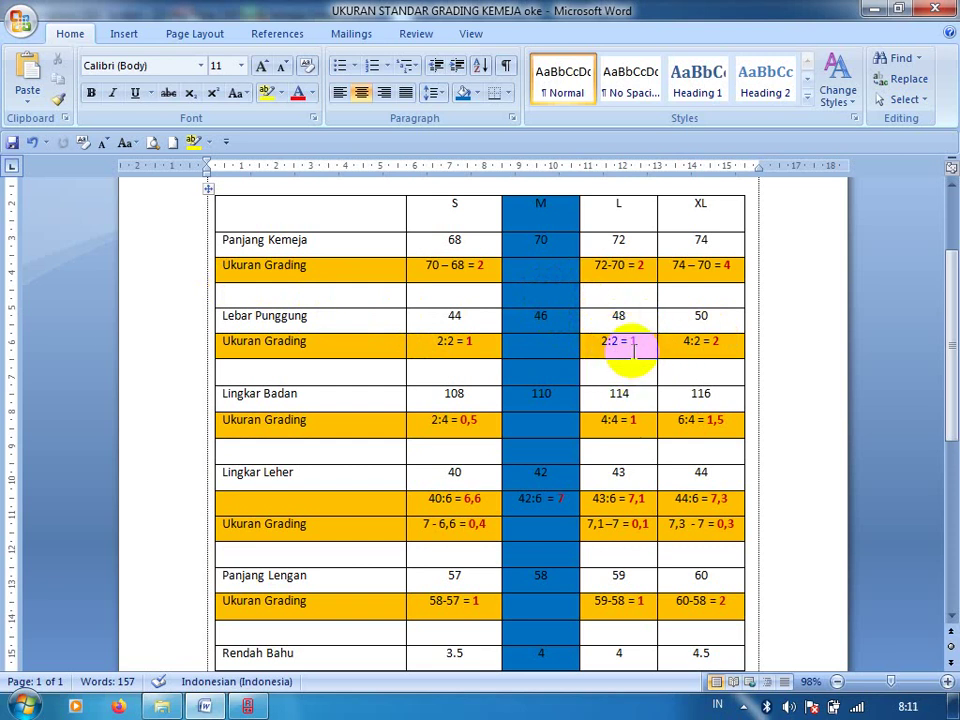
pyautogui.click(718, 265)
pyautogui.click(643, 265)
pyautogui.click(707, 265)
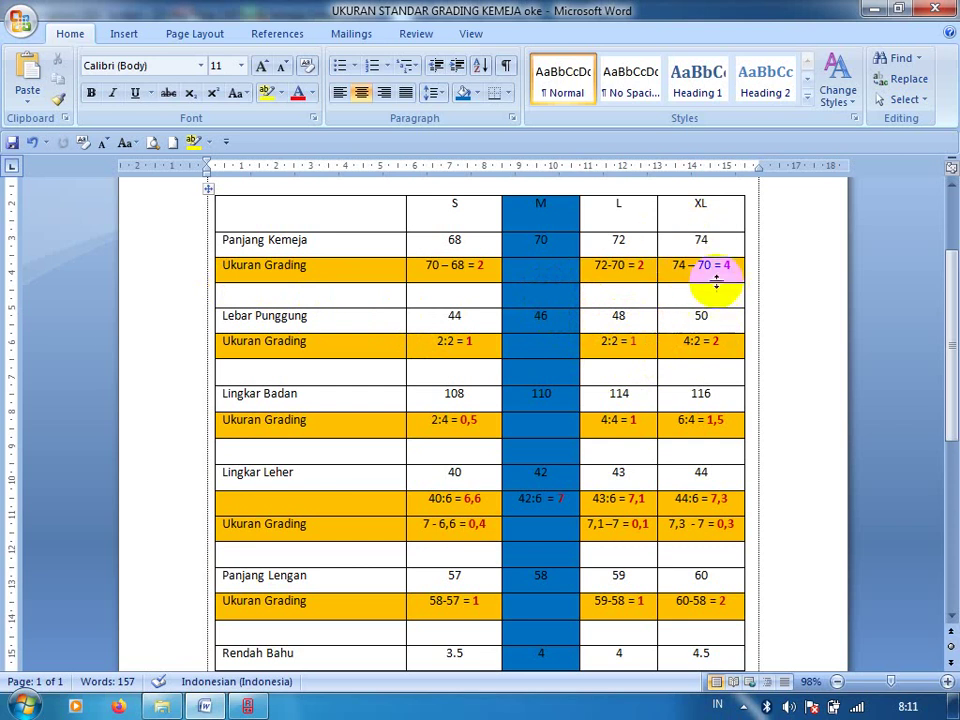
pyautogui.click(702, 340)
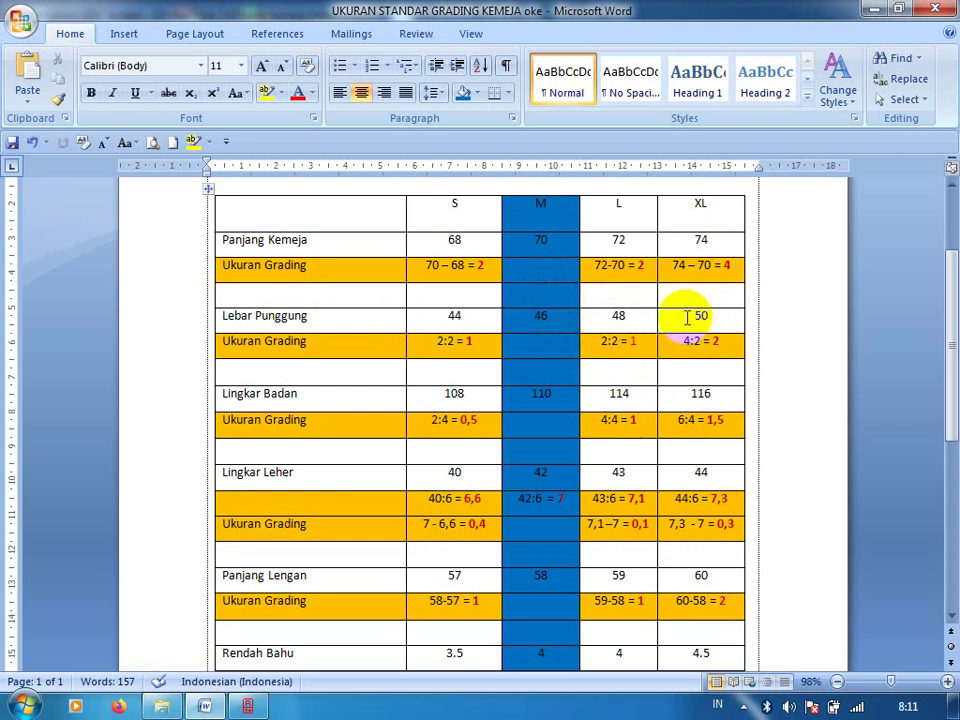
pyautogui.click(701, 340)
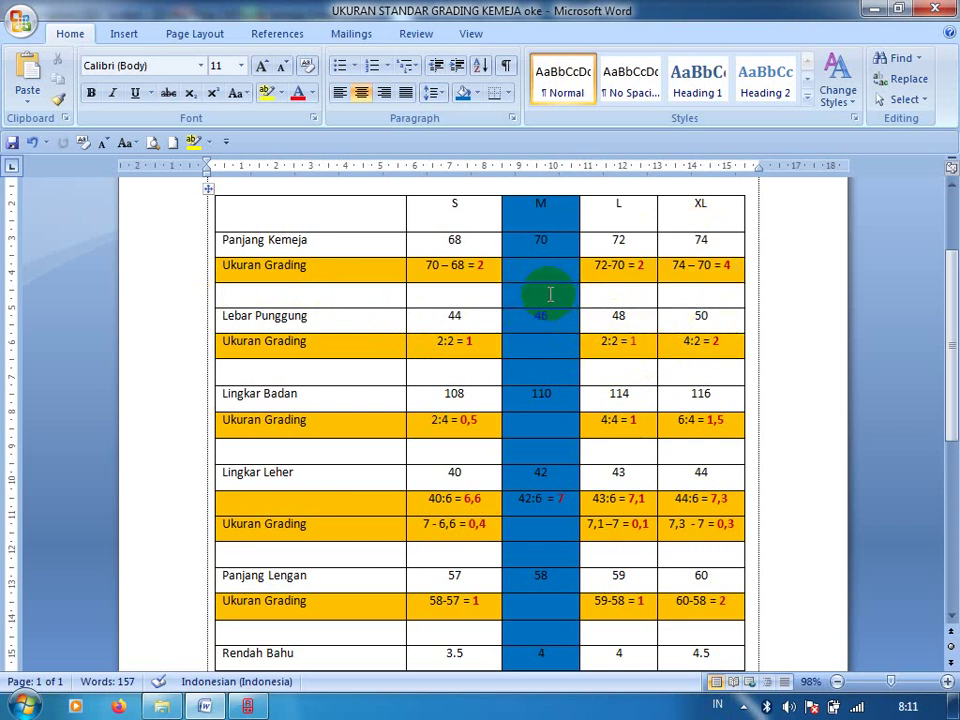
pyautogui.click(615, 338)
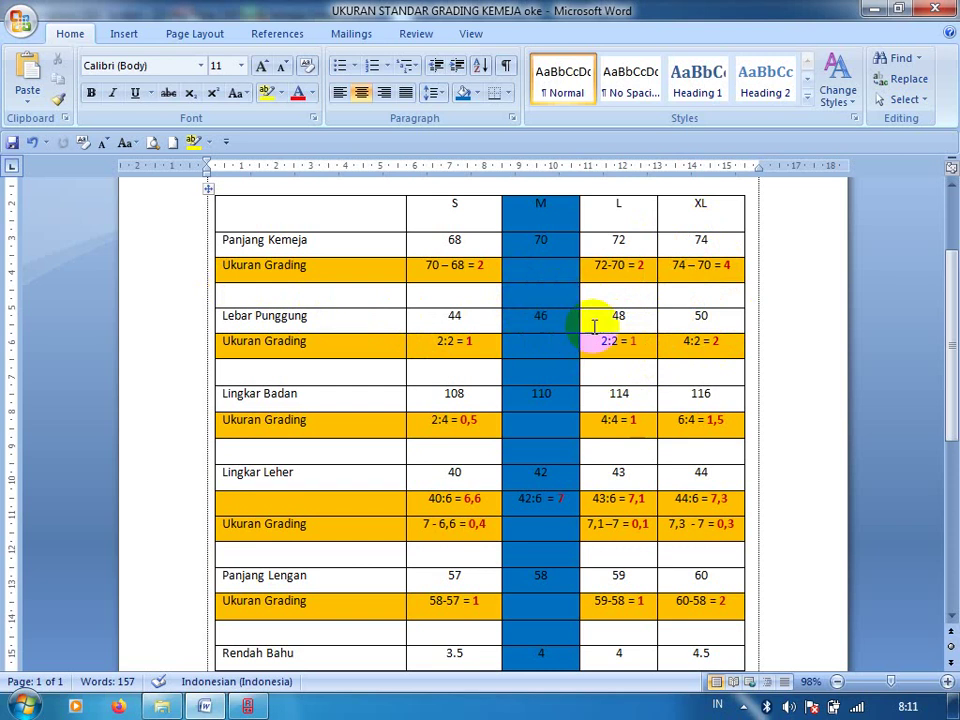
pyautogui.click(682, 341)
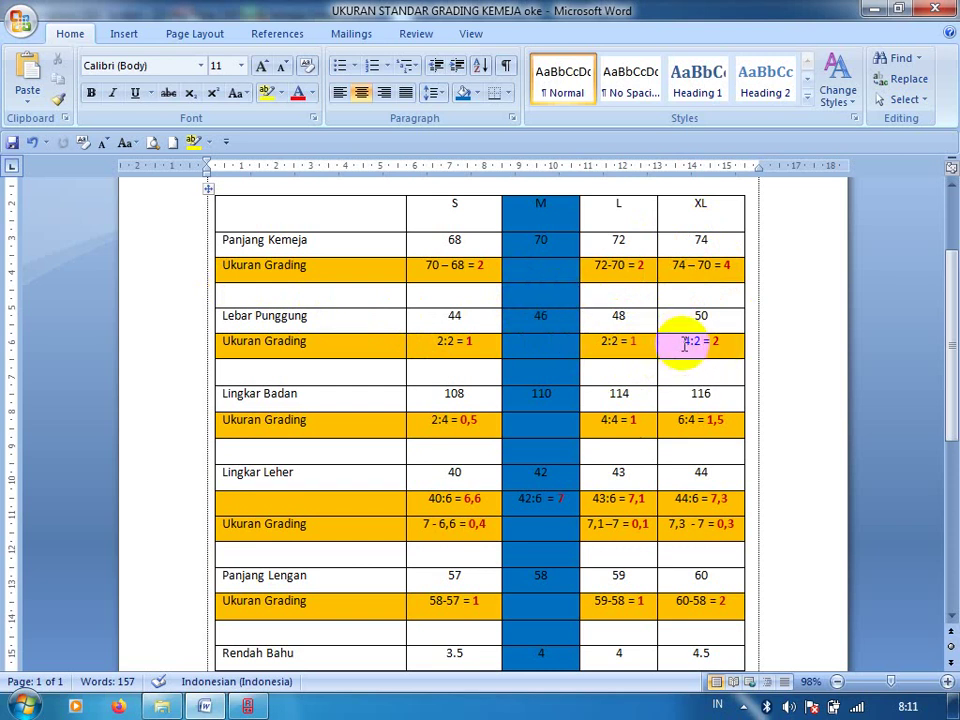
pyautogui.click(706, 345)
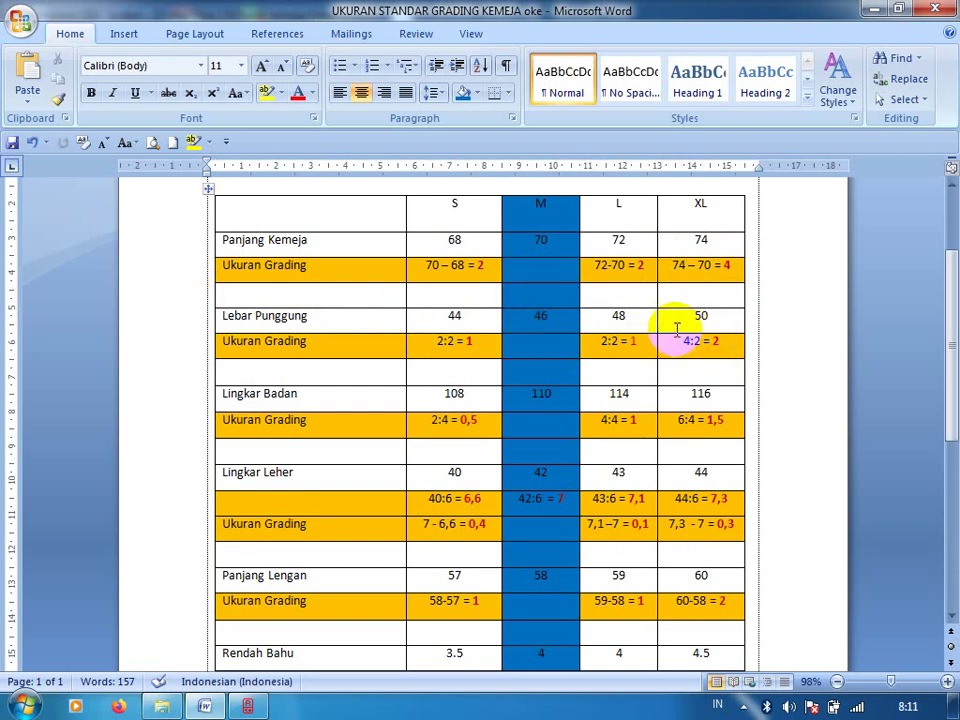
pyautogui.click(683, 352)
pyautogui.click(668, 335)
pyautogui.click(489, 332)
pyautogui.click(690, 347)
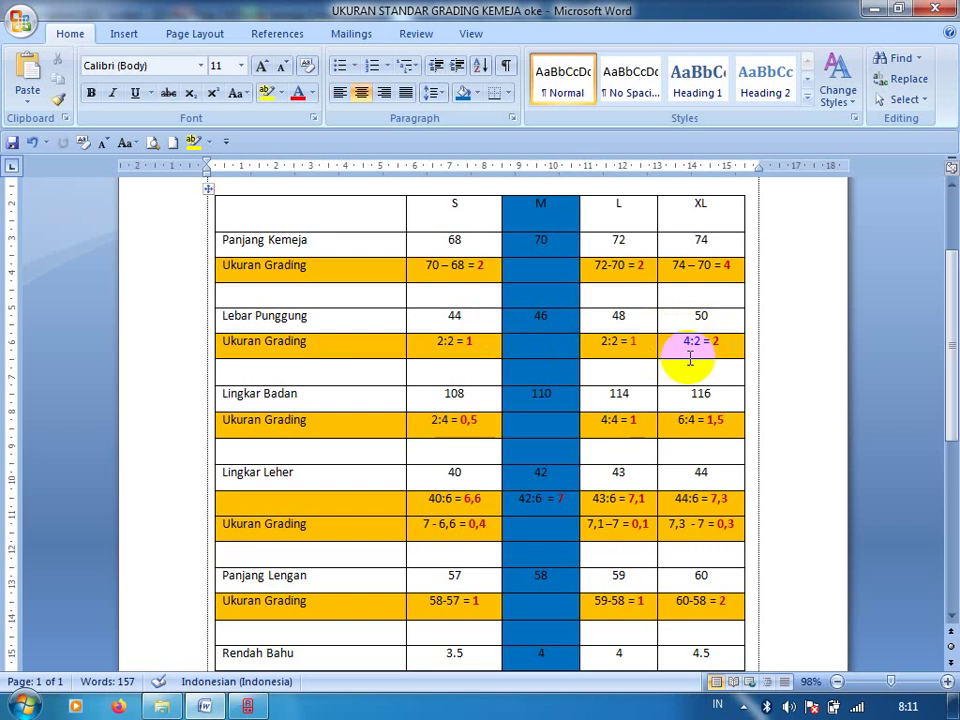
pyautogui.click(671, 339)
pyautogui.click(706, 345)
pyautogui.click(718, 344)
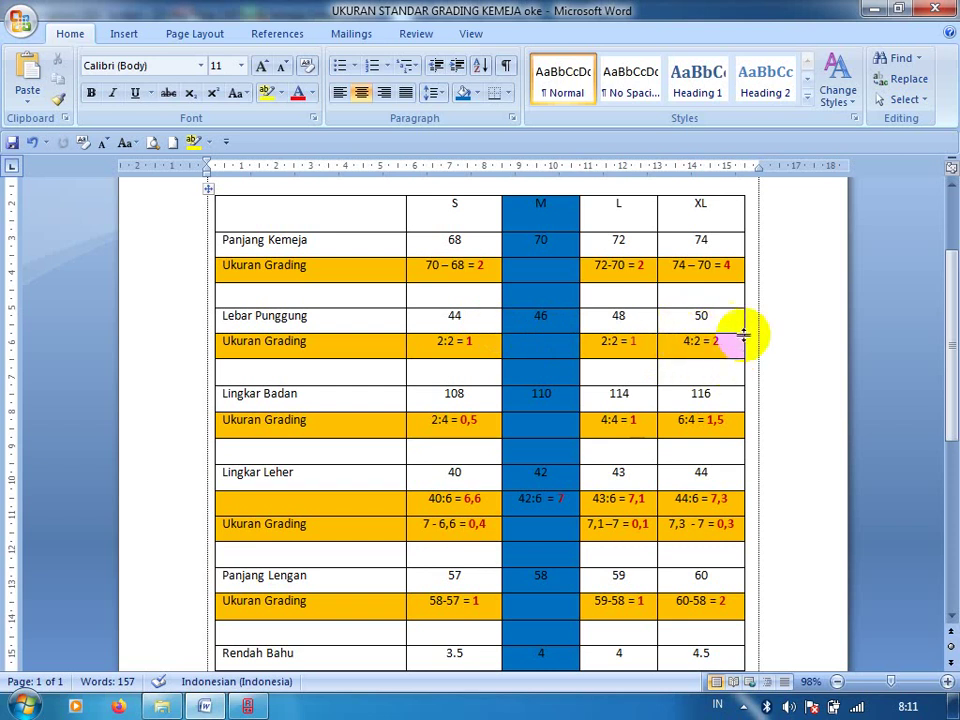
pyautogui.click(646, 352)
pyautogui.click(742, 342)
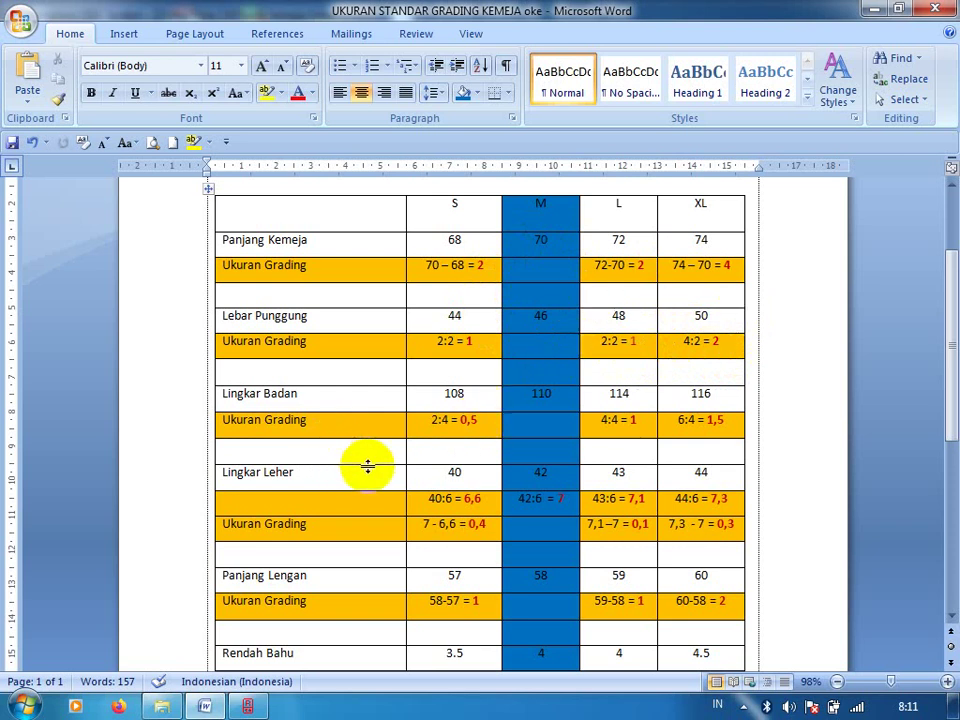
pyautogui.click(371, 428)
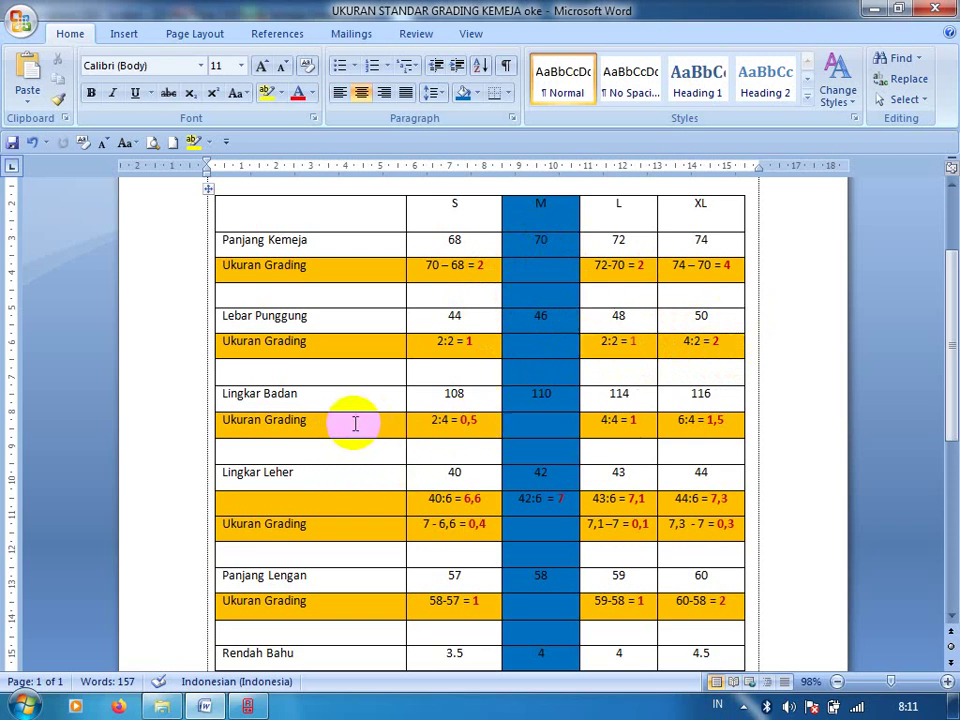
pyautogui.click(442, 358)
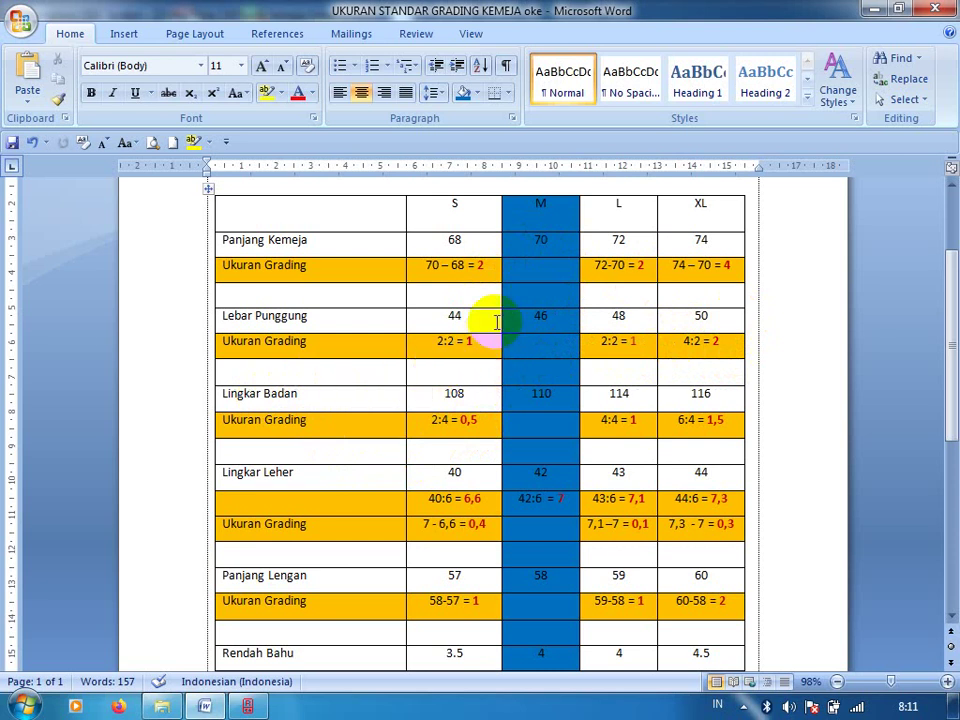
pyautogui.click(510, 396)
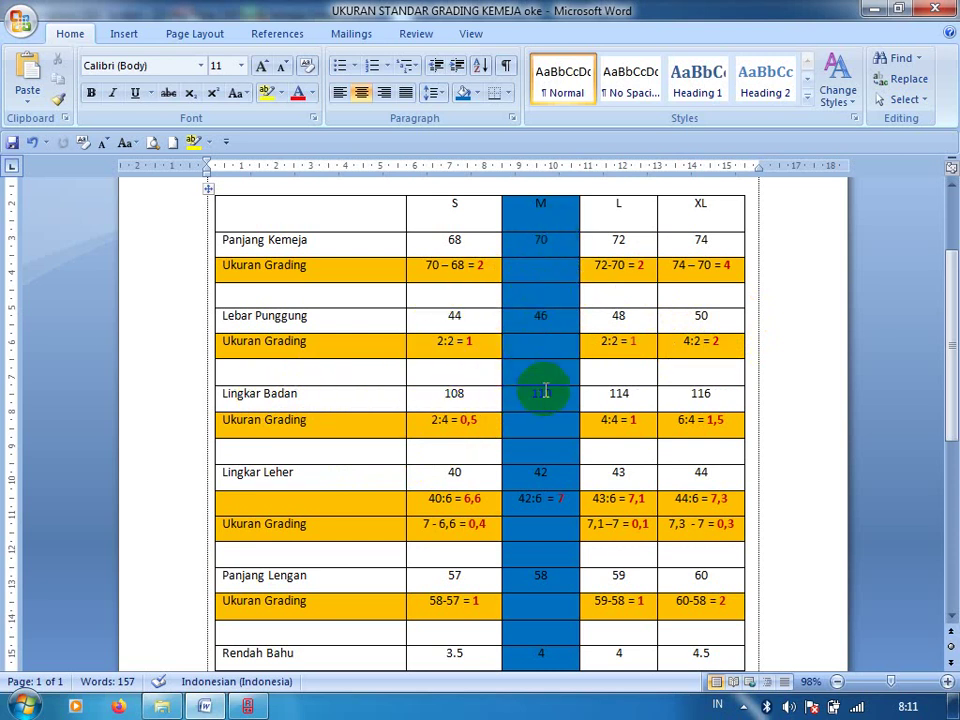
pyautogui.click(437, 425)
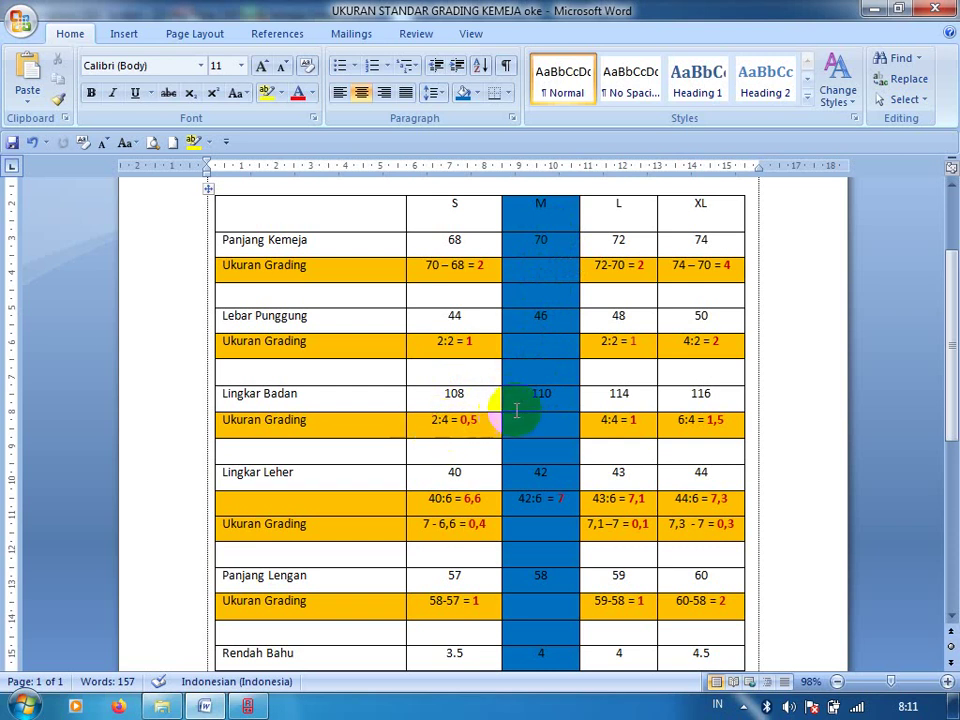
pyautogui.click(432, 405)
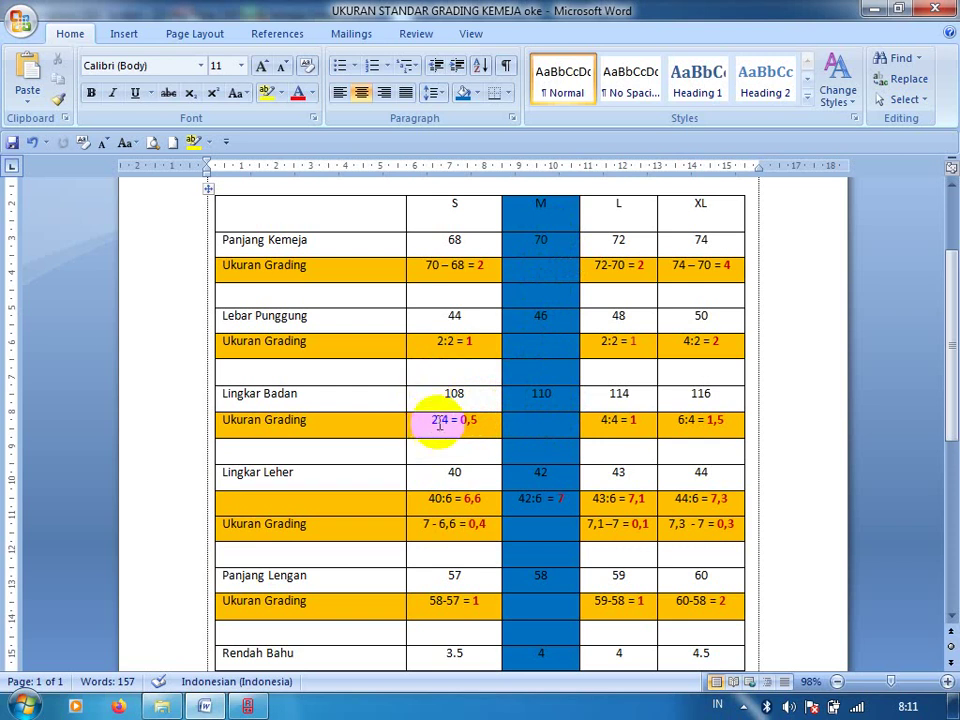
pyautogui.moveTo(439, 423); pyautogui.dragTo(442, 436)
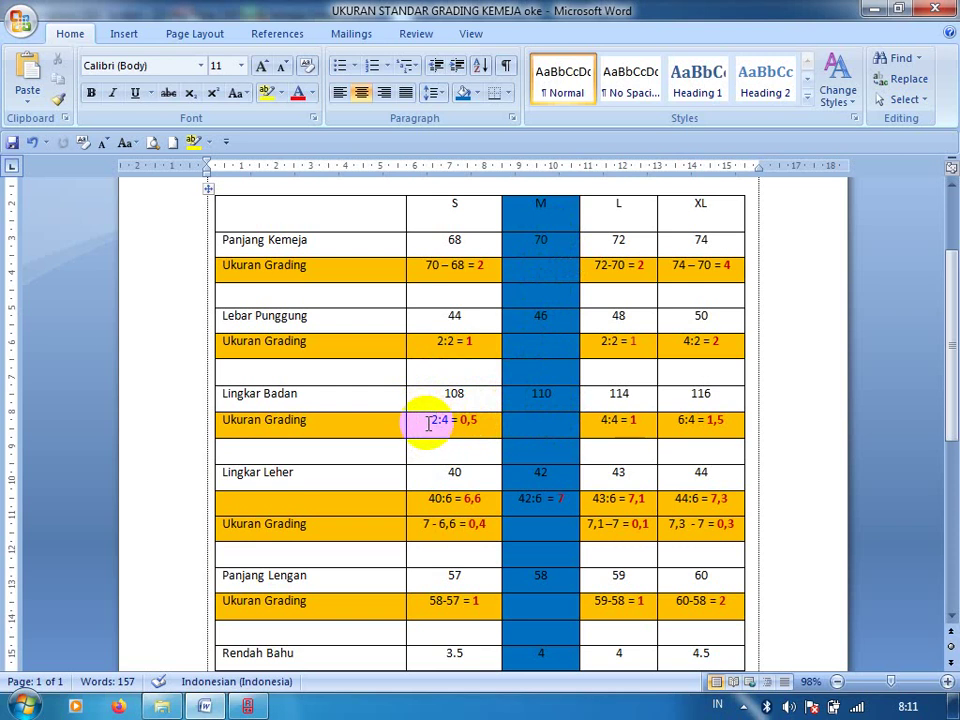
pyautogui.click(427, 413)
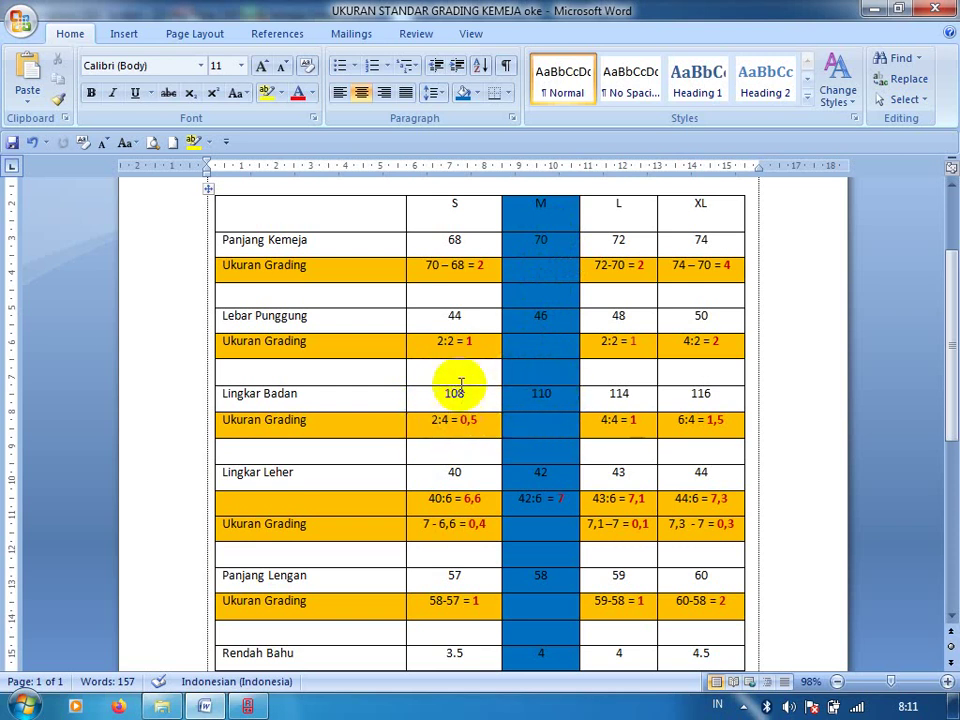
pyautogui.click(536, 392)
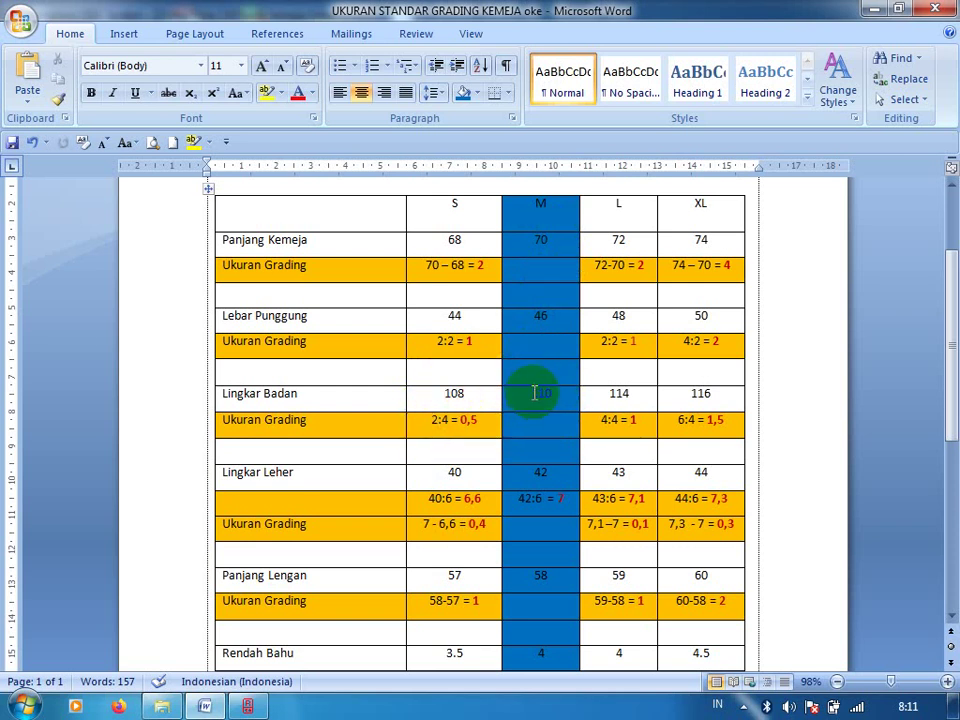
pyautogui.click(443, 418)
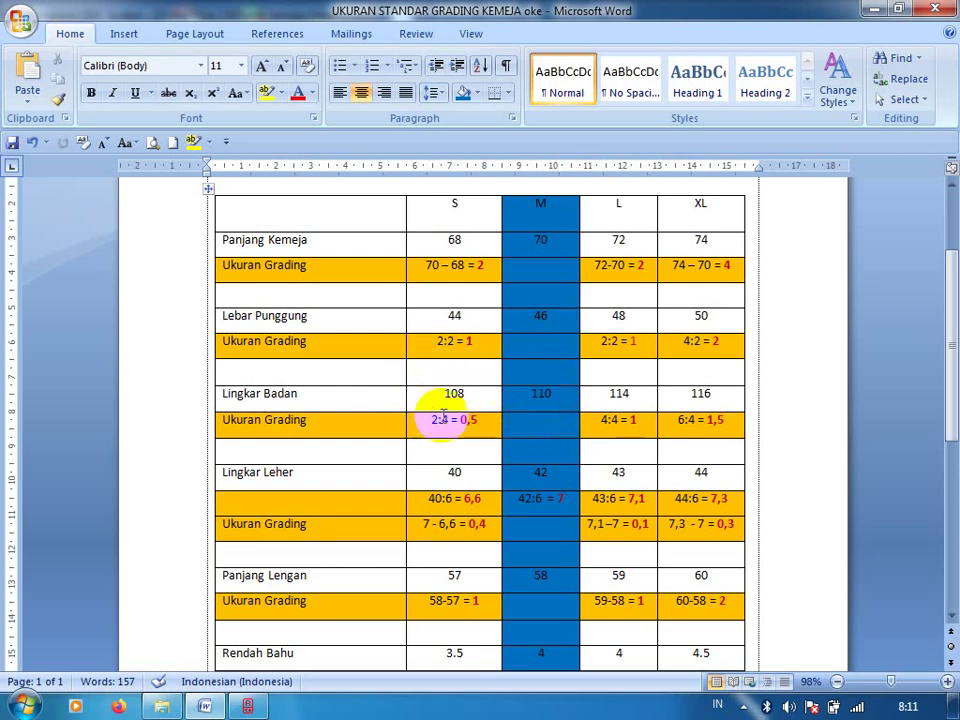
pyautogui.click(470, 417)
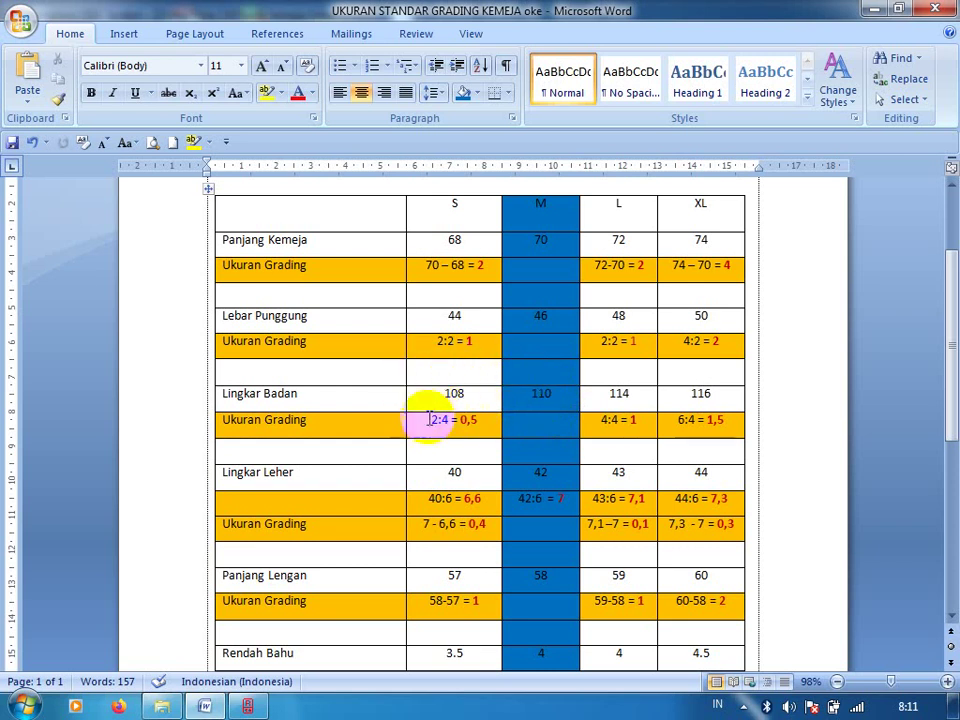
pyautogui.click(548, 405)
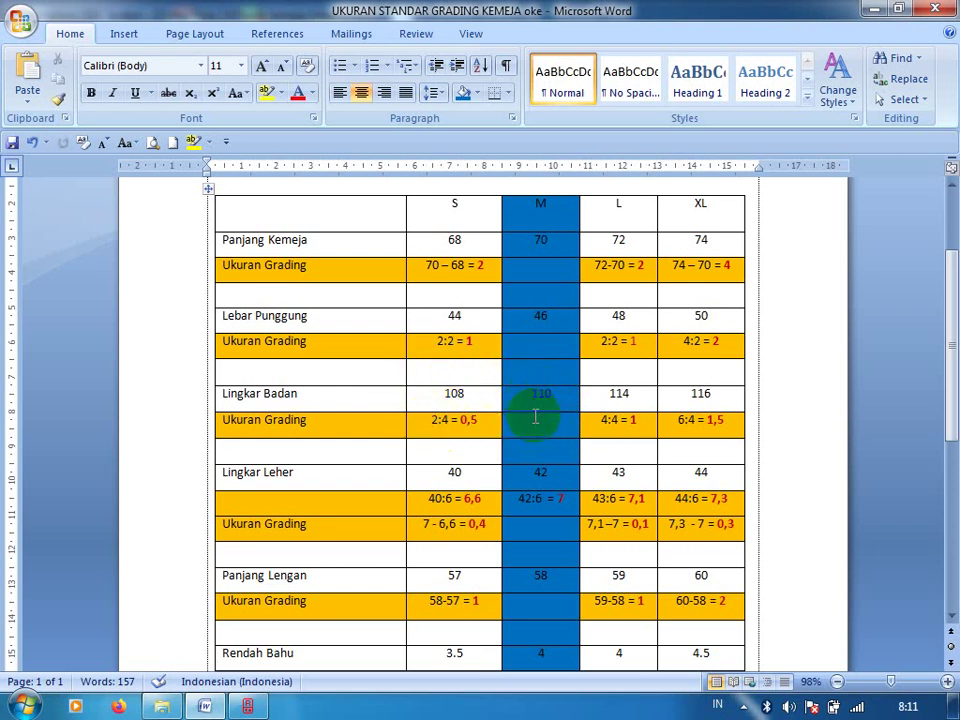
pyautogui.click(438, 417)
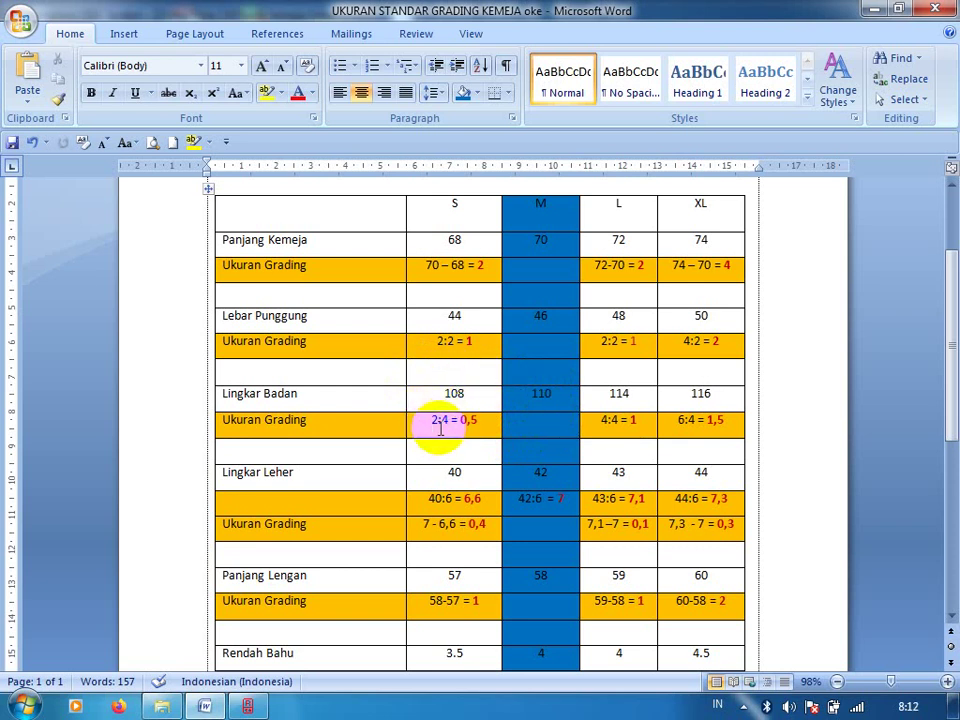
pyautogui.click(467, 424)
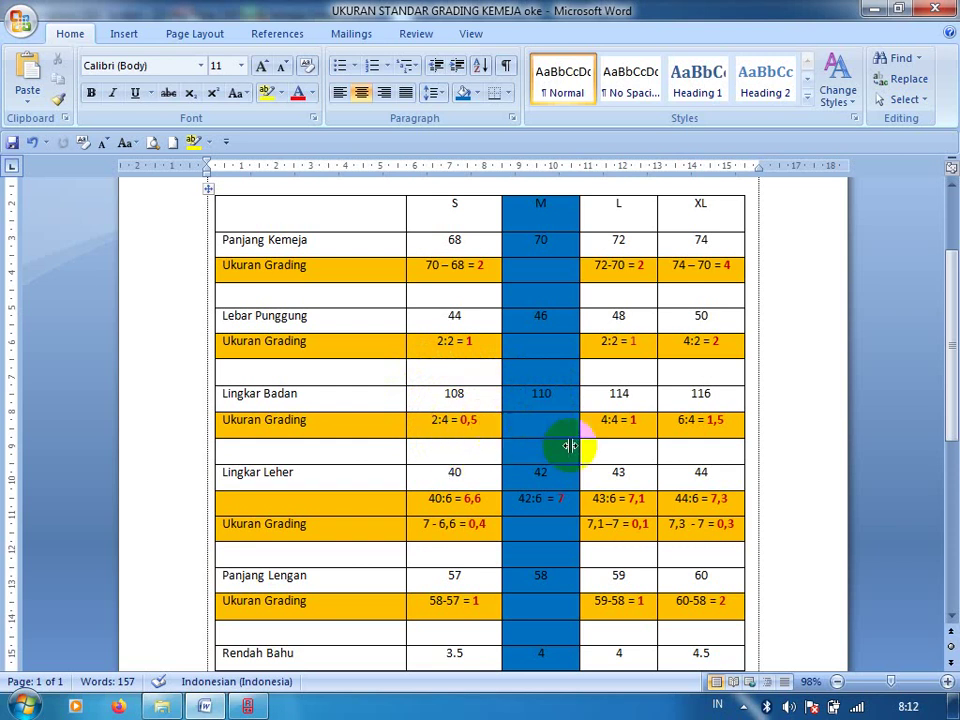
pyautogui.click(596, 420)
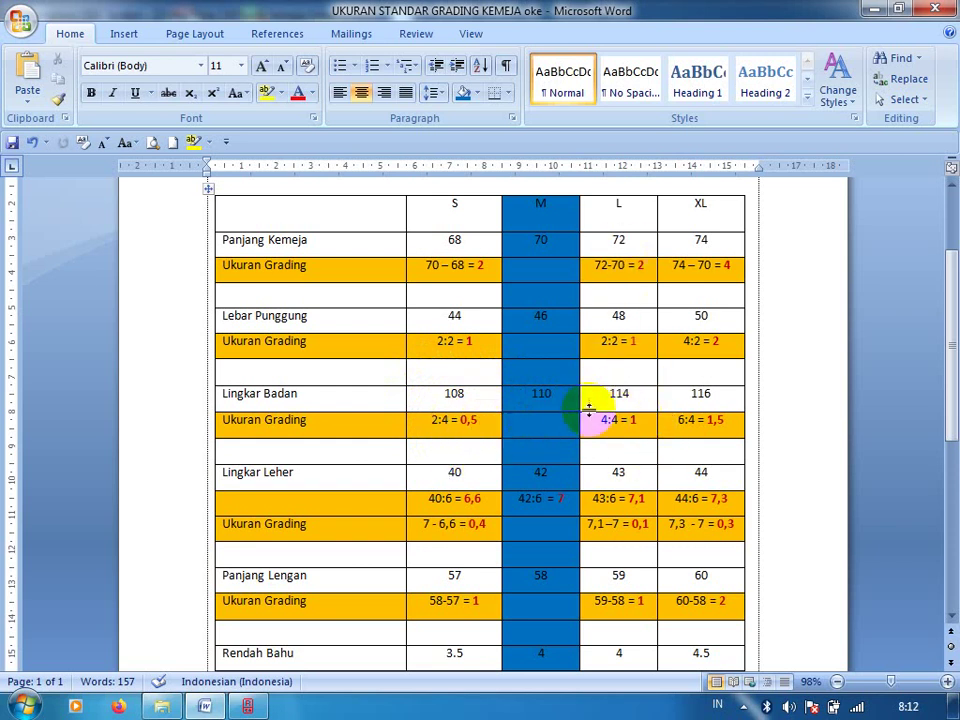
pyautogui.click(592, 338)
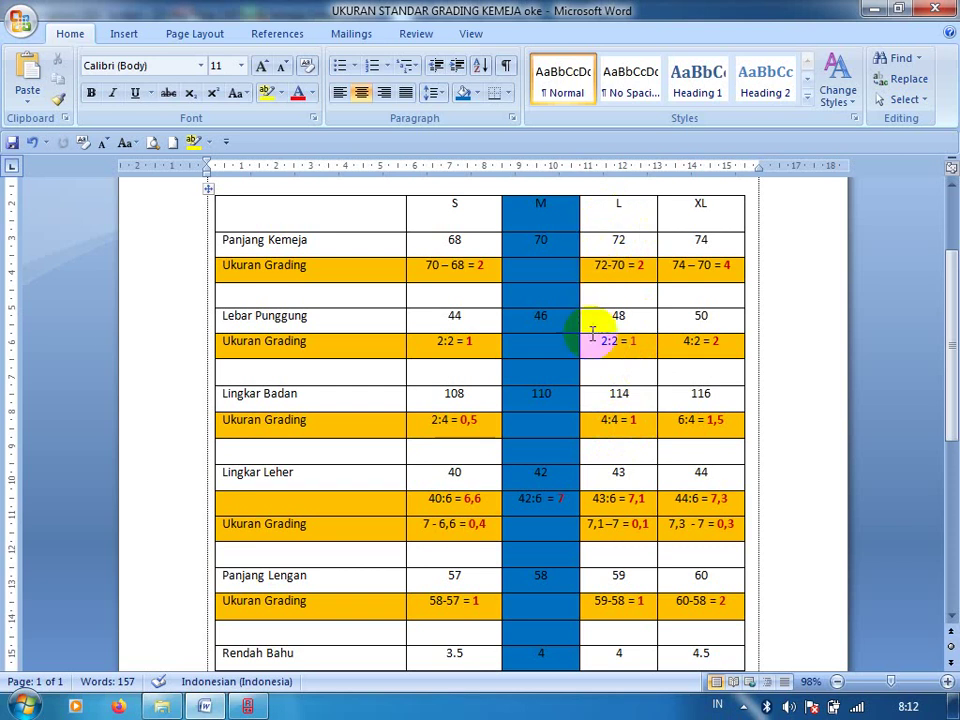
pyautogui.click(542, 401)
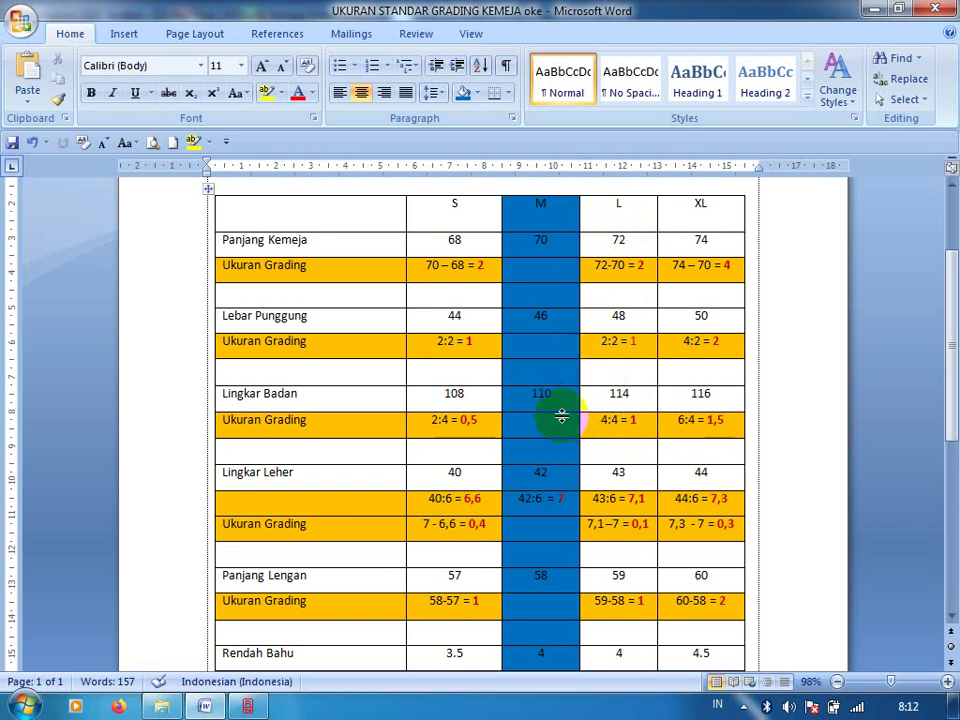
pyautogui.click(604, 420)
pyautogui.click(606, 425)
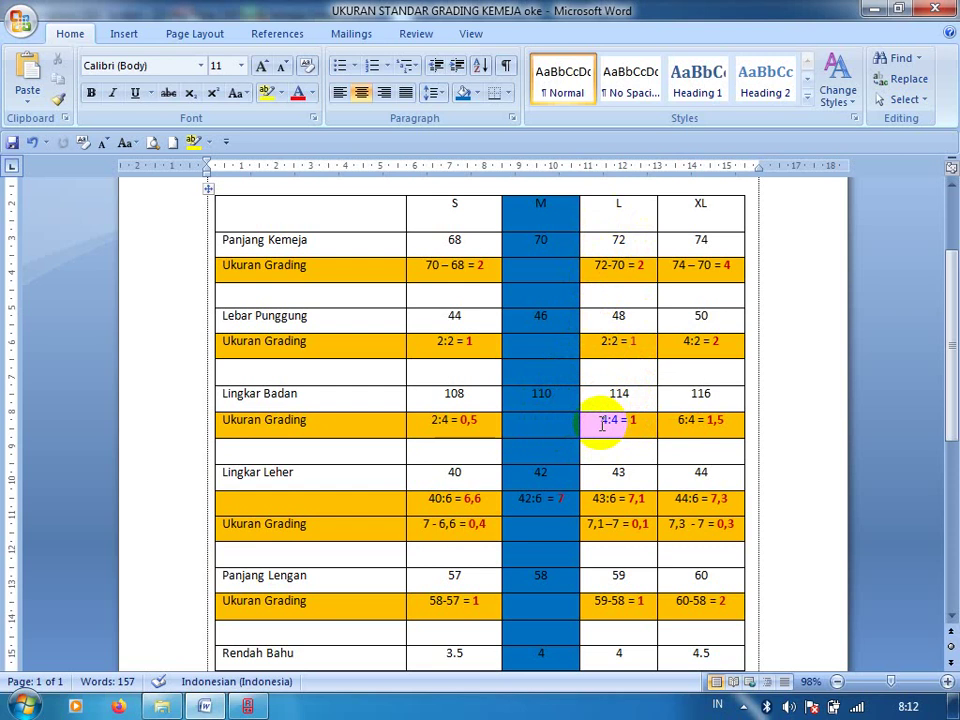
pyautogui.click(632, 414)
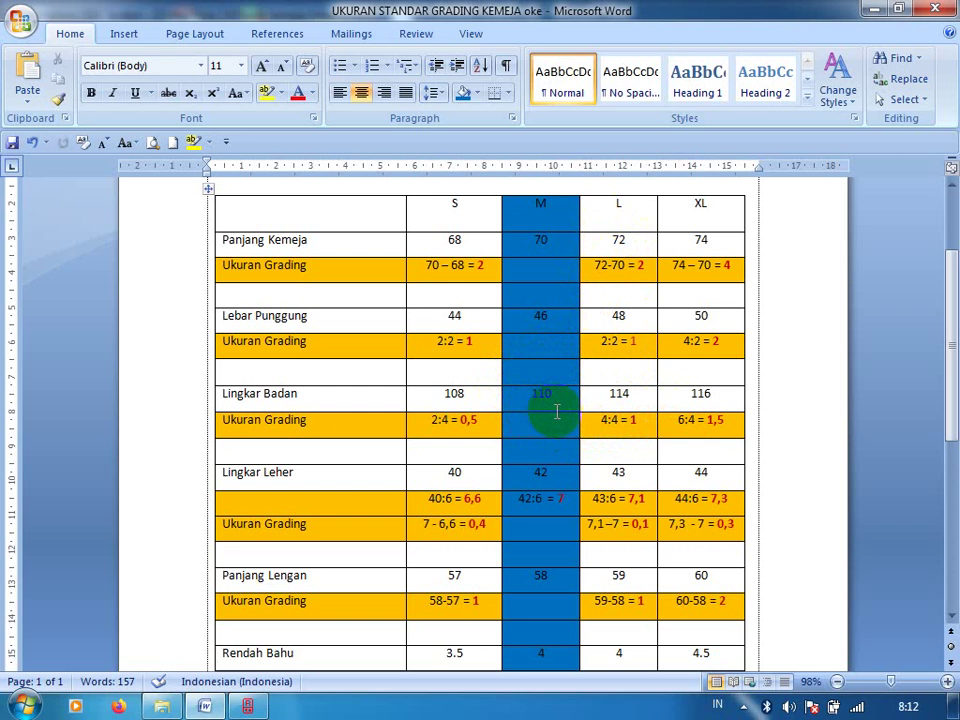
pyautogui.click(609, 418)
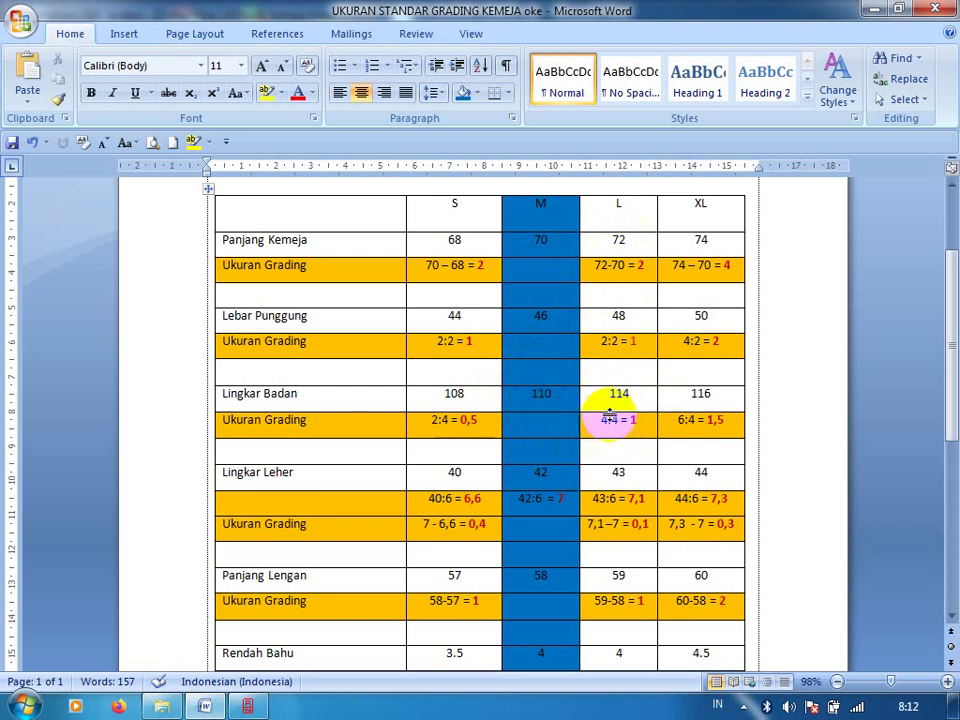
pyautogui.click(611, 421)
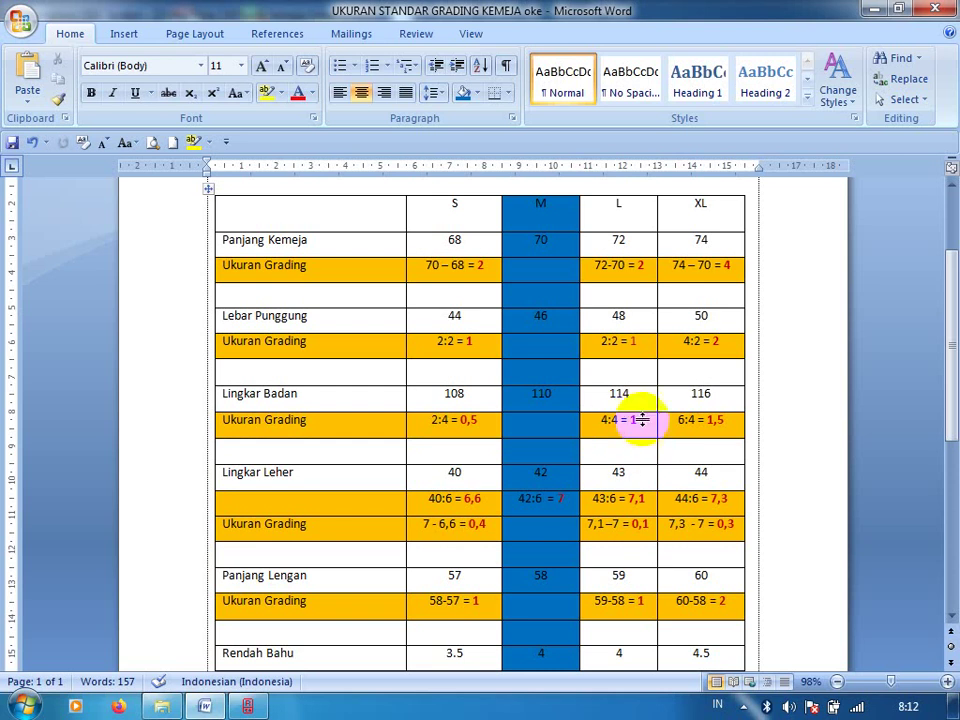
pyautogui.click(649, 441)
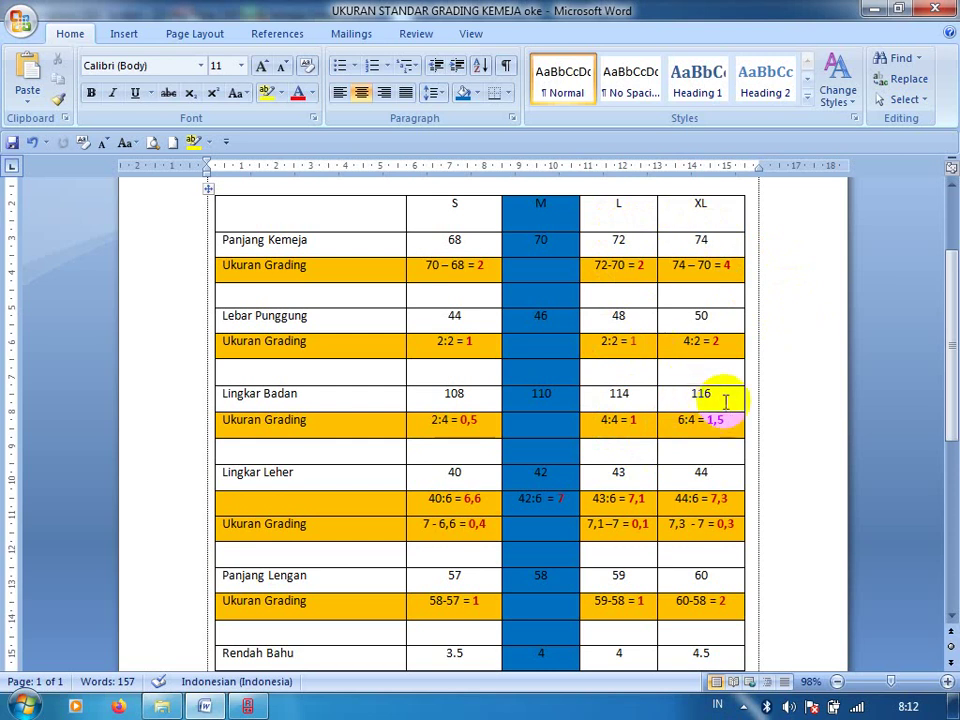
pyautogui.moveTo(713, 380)
pyautogui.mouseDown()
pyautogui.moveTo(691, 398)
pyautogui.moveTo(729, 429)
pyautogui.mouseUp()
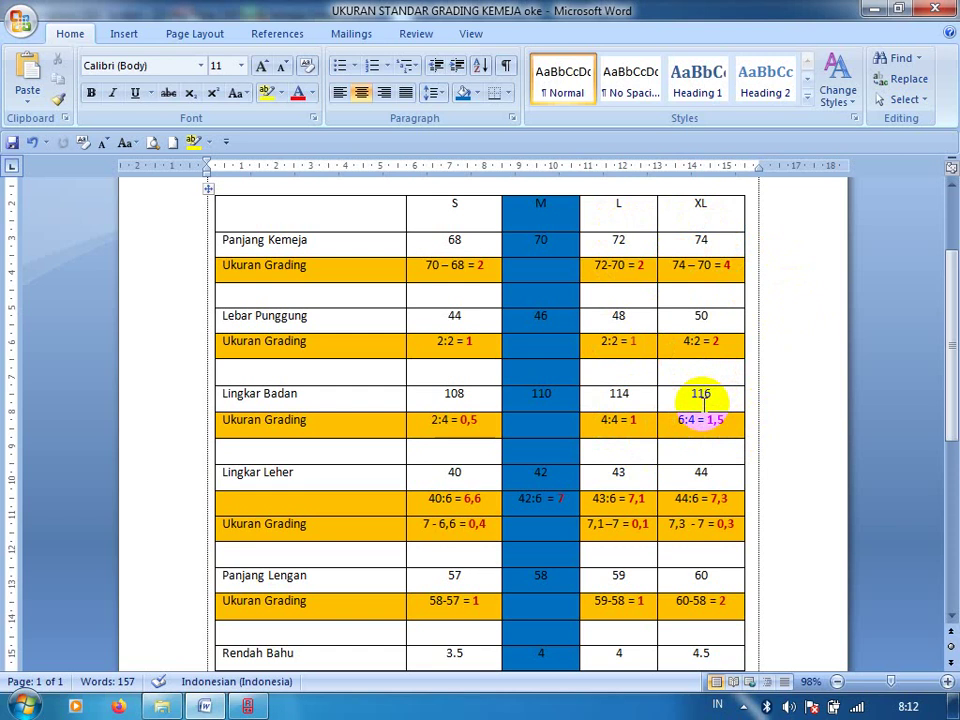
pyautogui.click(542, 257)
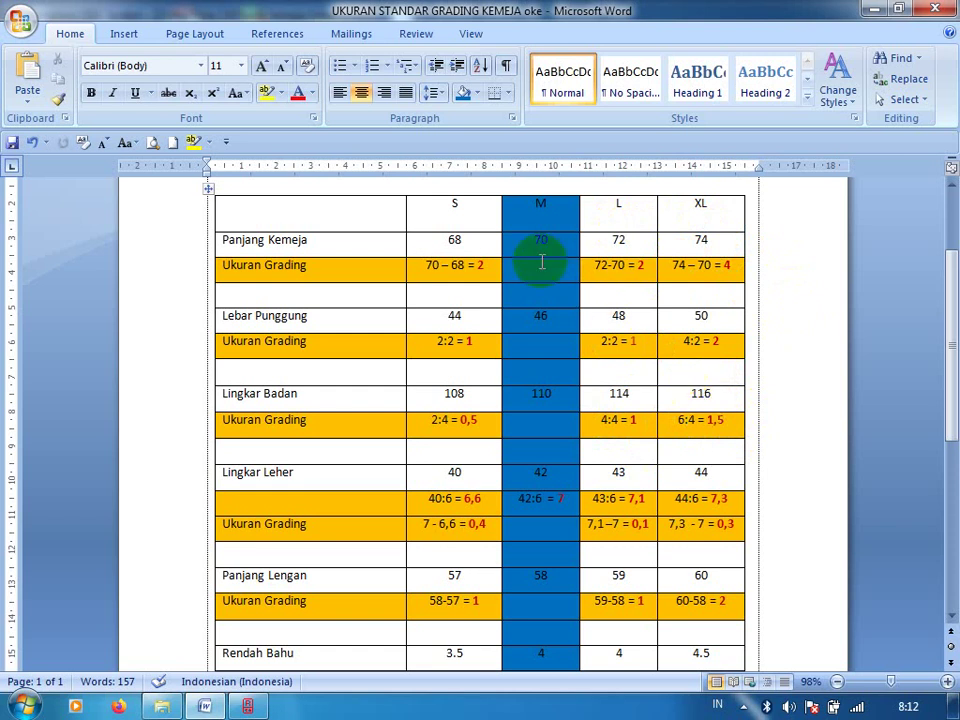
pyautogui.click(555, 386)
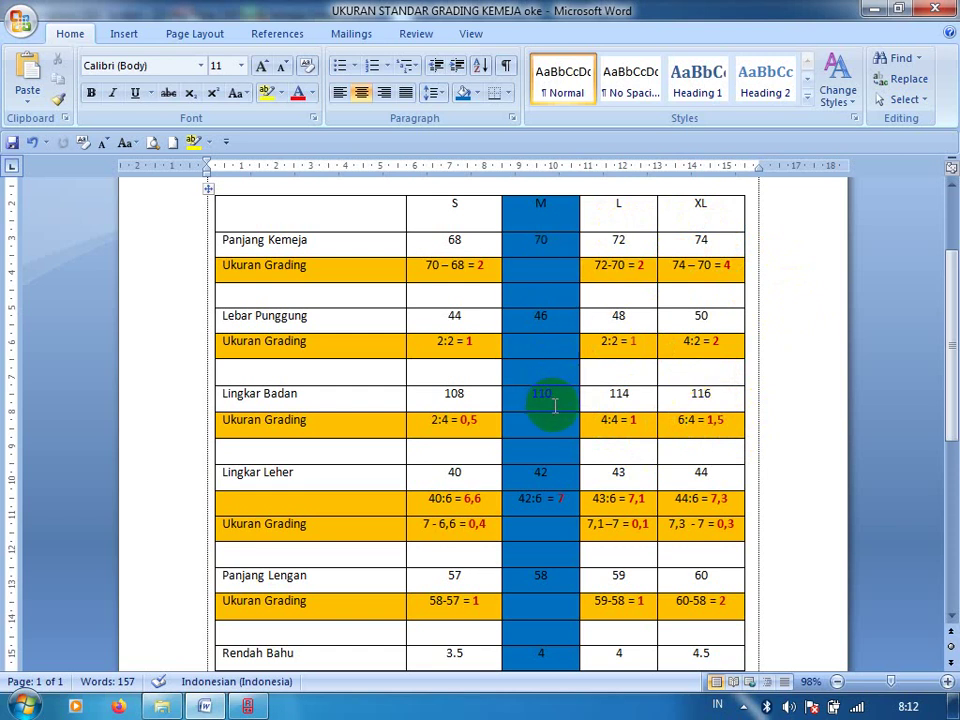
pyautogui.click(698, 392)
pyautogui.moveTo(720, 400); pyautogui.dragTo(688, 397)
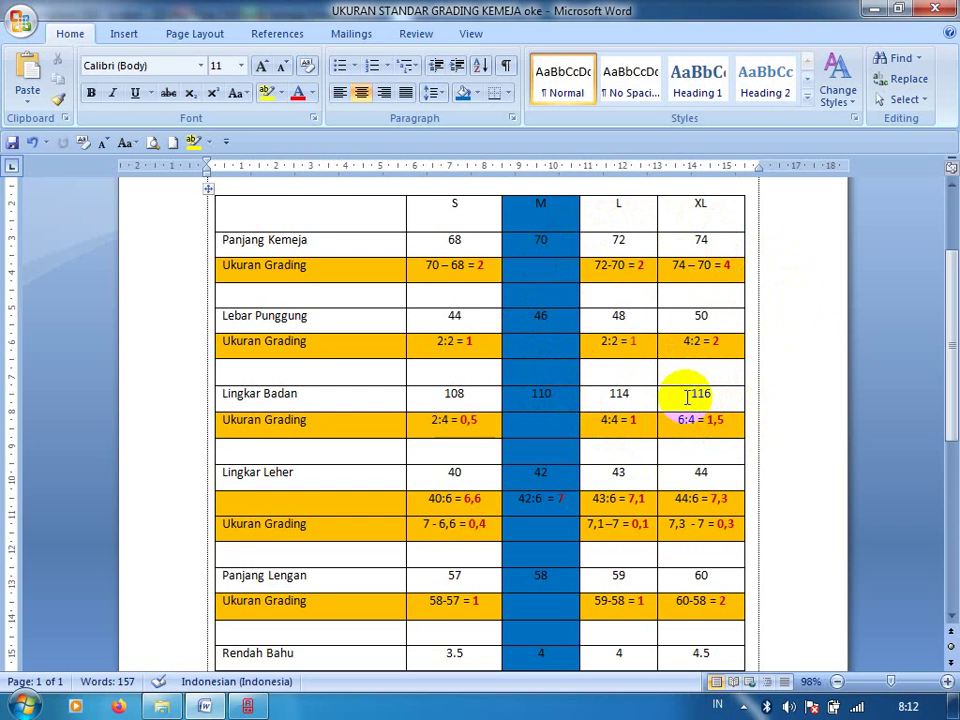
pyautogui.click(677, 392)
pyautogui.moveTo(599, 420); pyautogui.dragTo(645, 421)
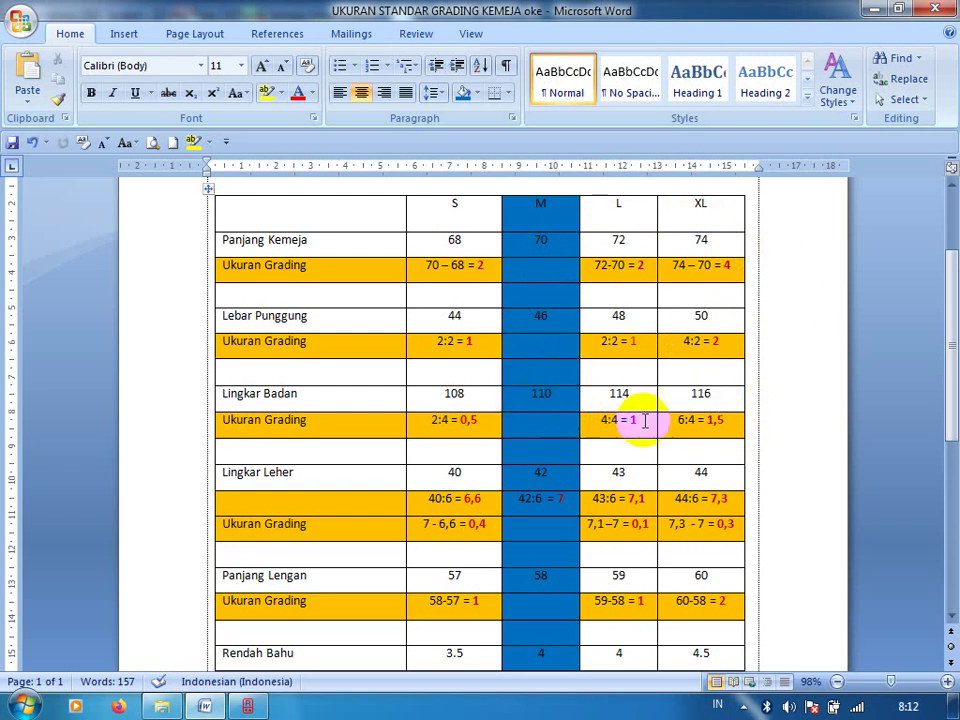
pyautogui.moveTo(724, 420); pyautogui.dragTo(677, 420)
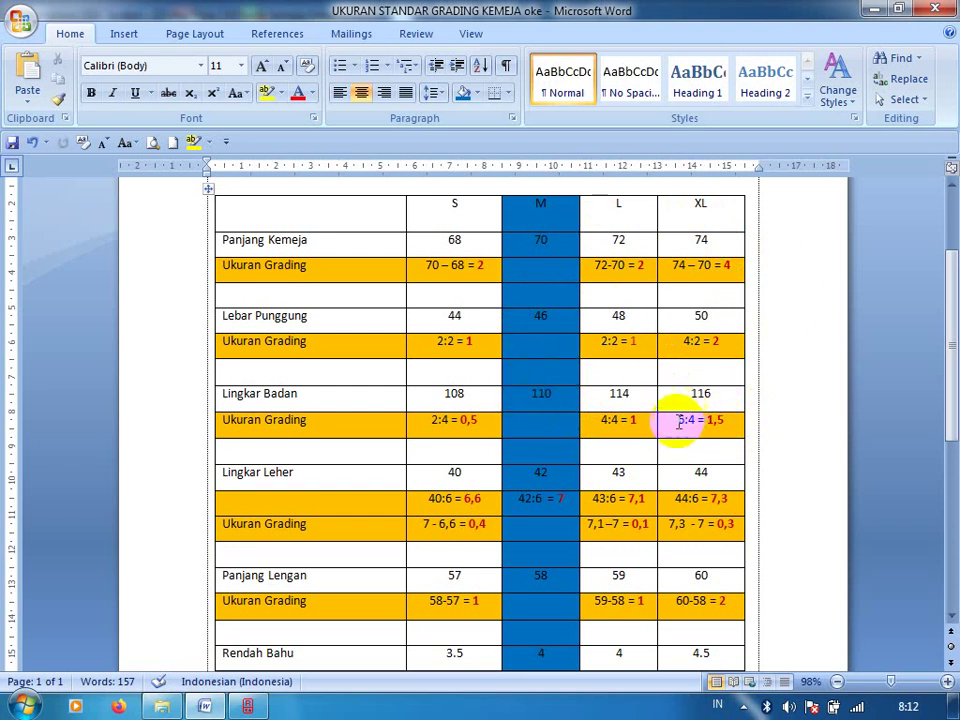
pyautogui.click(710, 425)
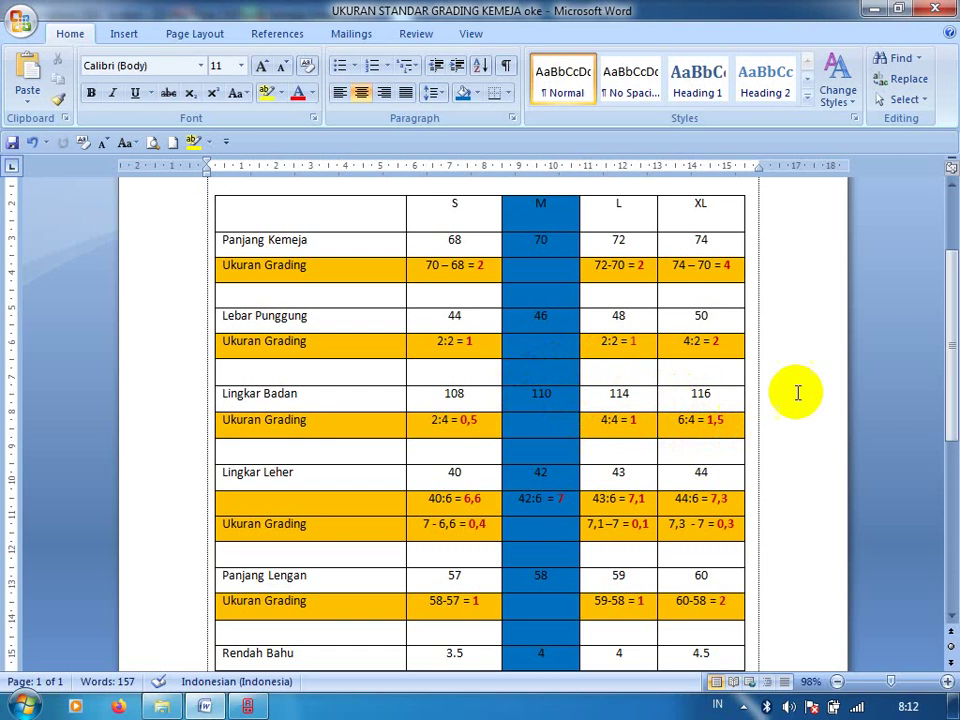
pyautogui.moveTo(953, 365); pyautogui.dragTo(945, 399)
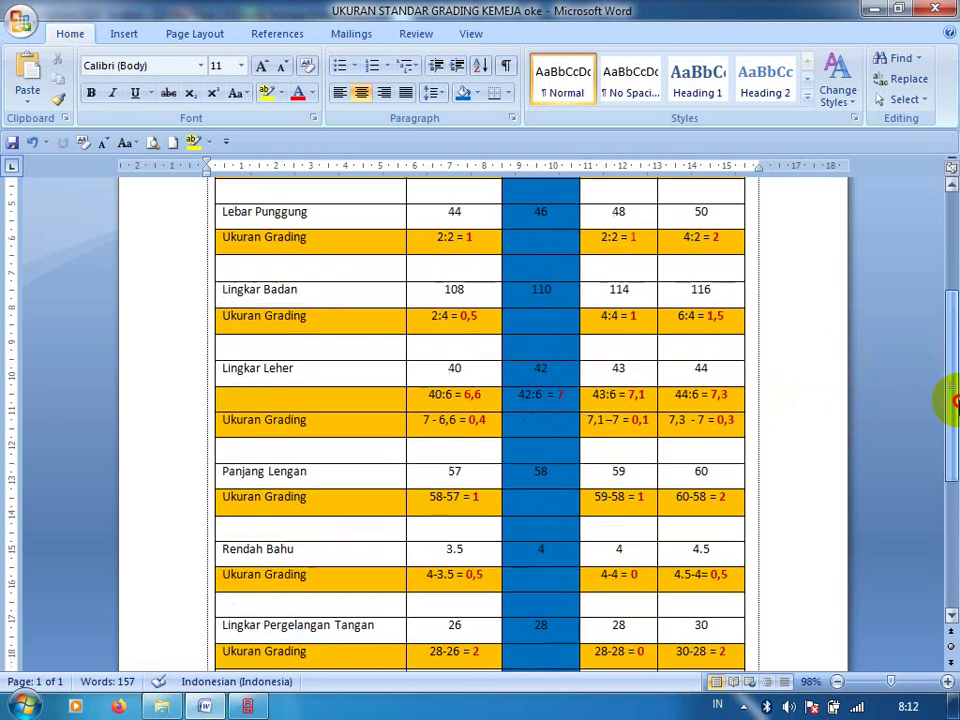
pyautogui.moveTo(707, 316)
pyautogui.mouseDown()
pyautogui.moveTo(736, 333)
pyautogui.moveTo(730, 322)
pyautogui.mouseUp()
pyautogui.click(460, 394)
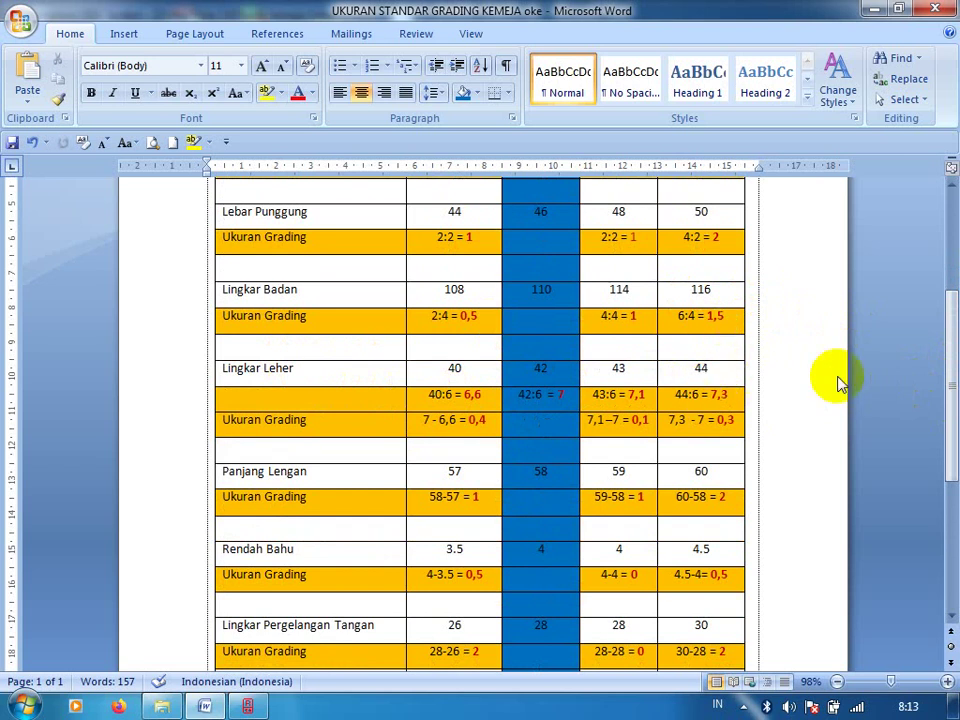
pyautogui.scroll(-1, 948, 398)
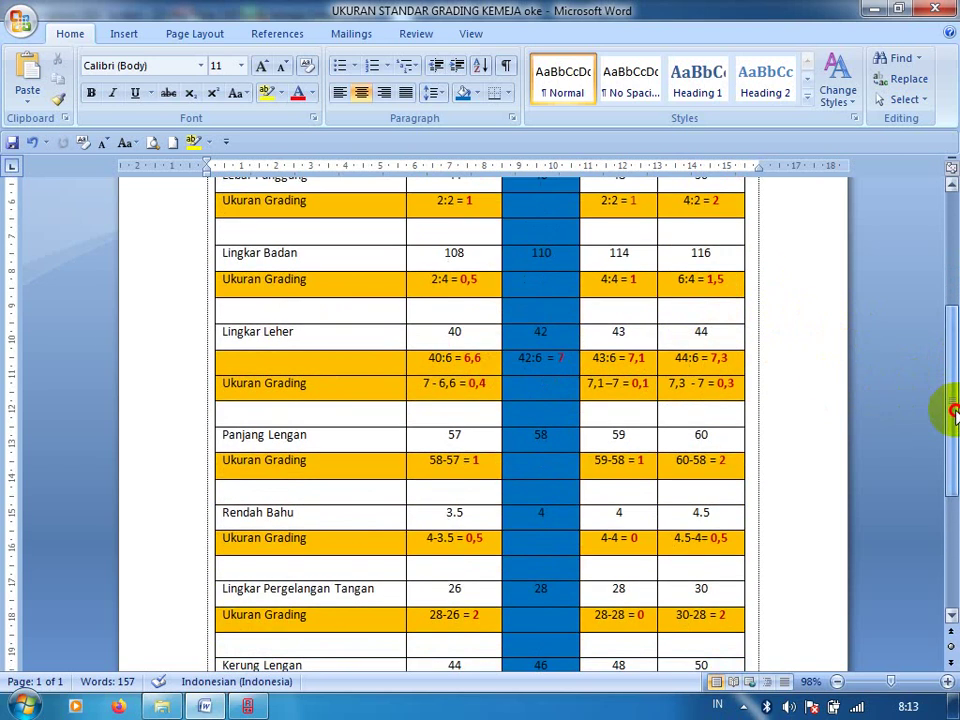
pyautogui.moveTo(263, 352); pyautogui.dragTo(462, 345)
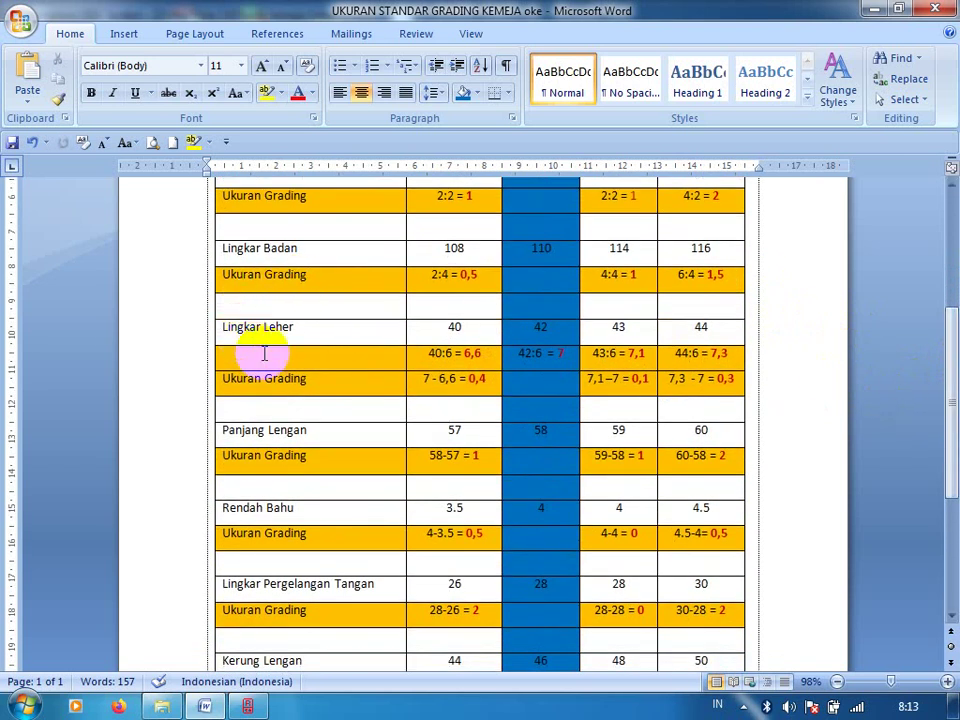
pyautogui.click(455, 320)
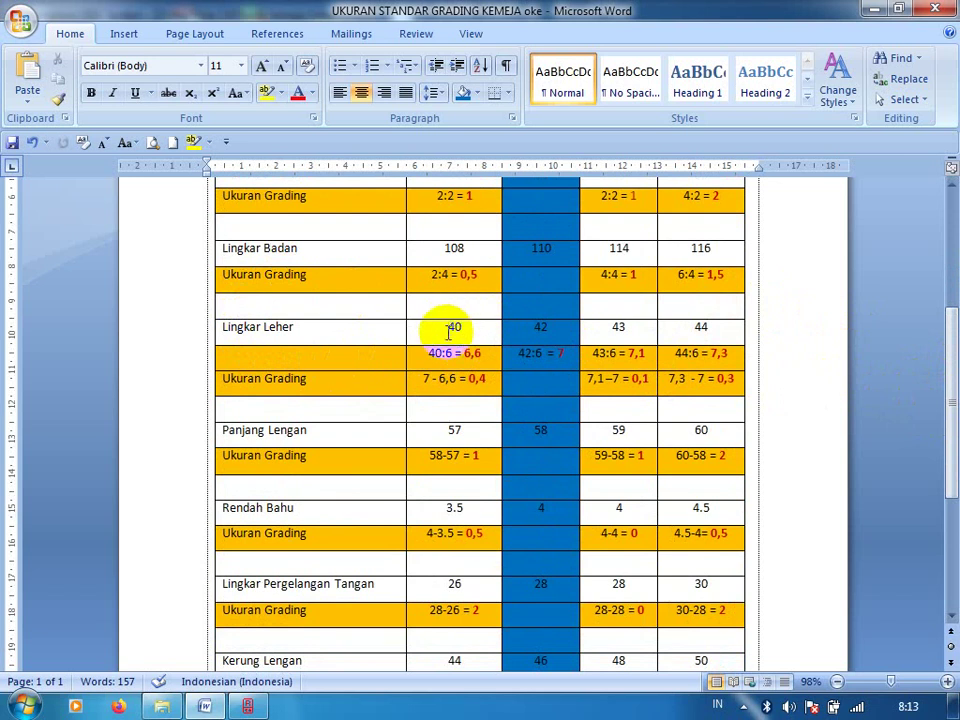
pyautogui.doubleClick(541, 326)
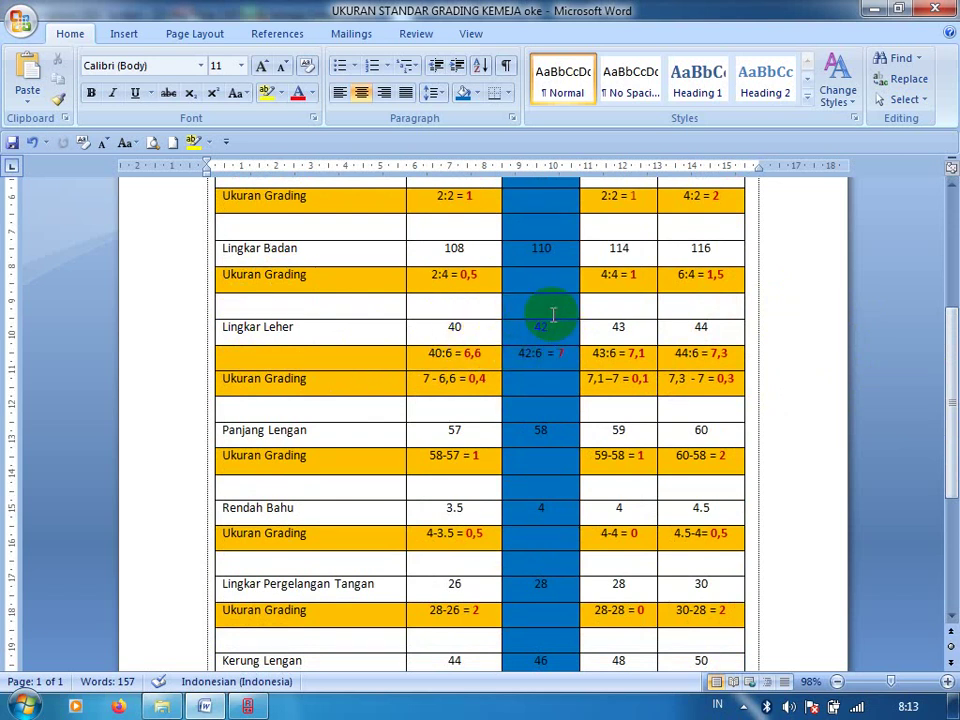
pyautogui.click(608, 340)
pyautogui.click(638, 341)
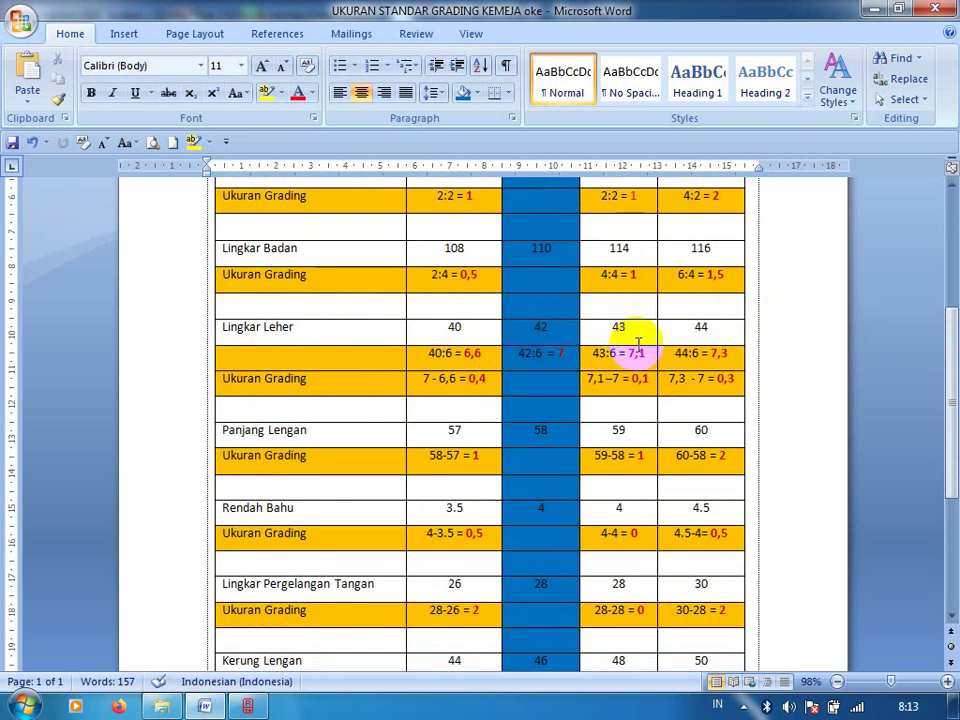
pyautogui.click(696, 335)
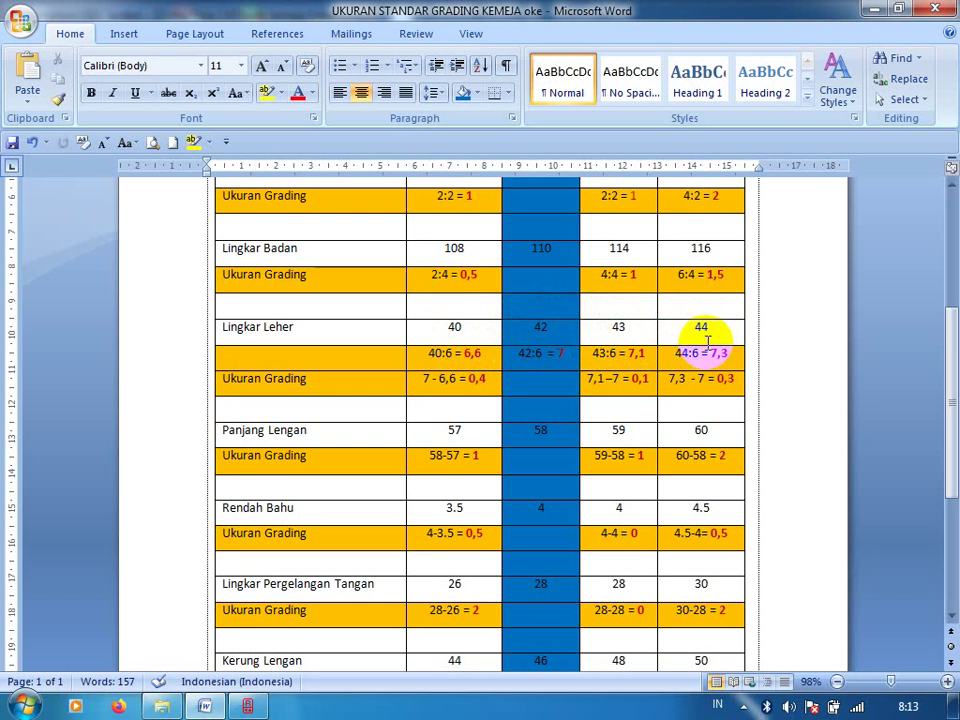
pyautogui.click(381, 343)
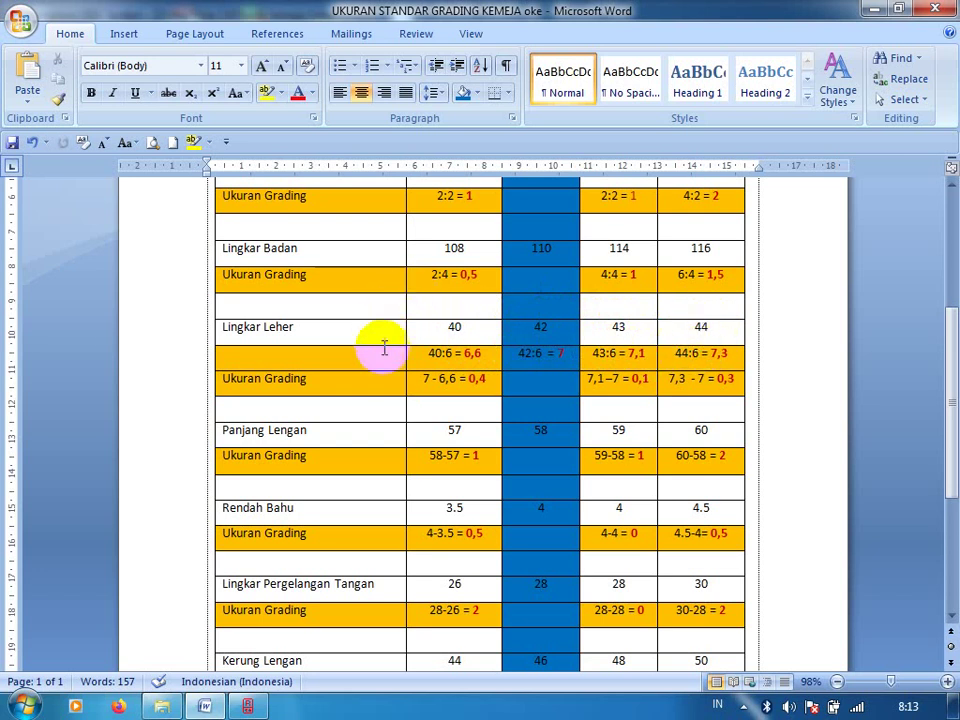
pyautogui.click(443, 361)
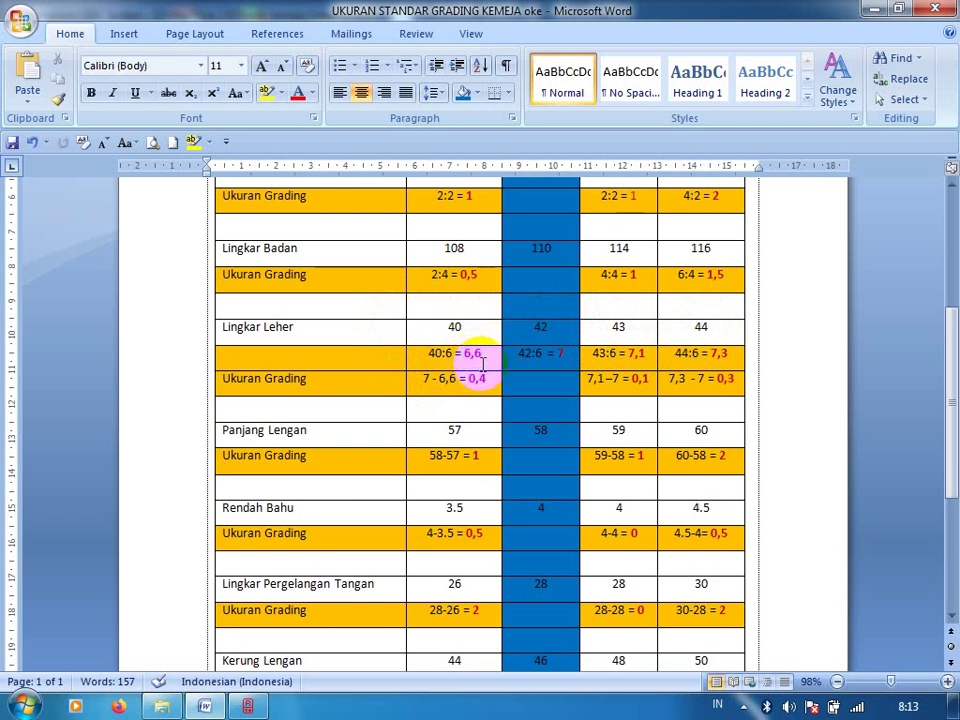
pyautogui.click(553, 339)
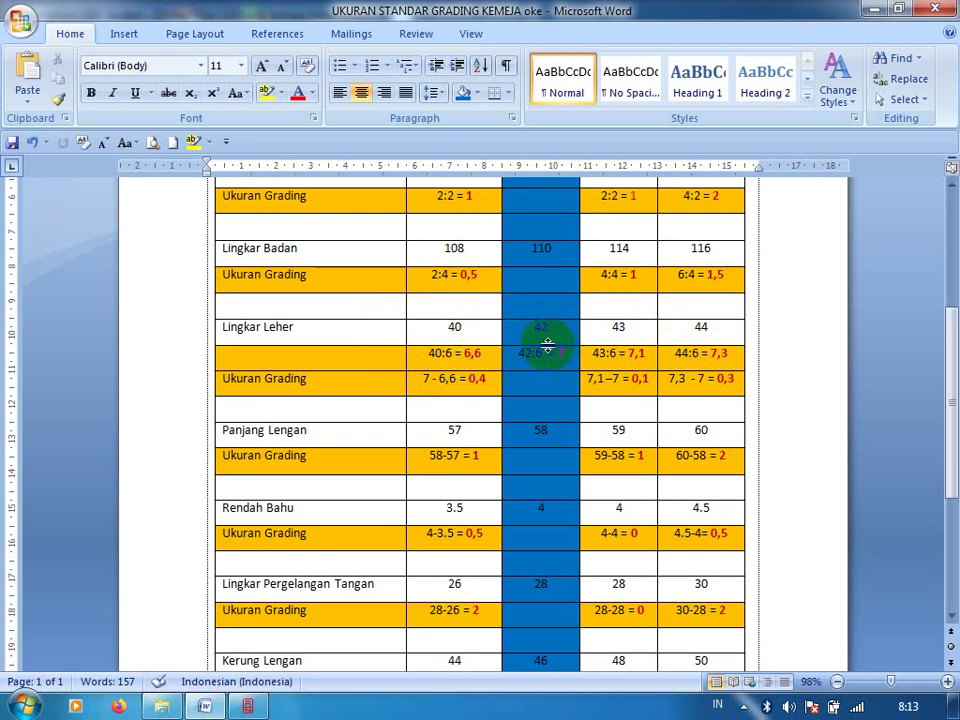
pyautogui.click(544, 357)
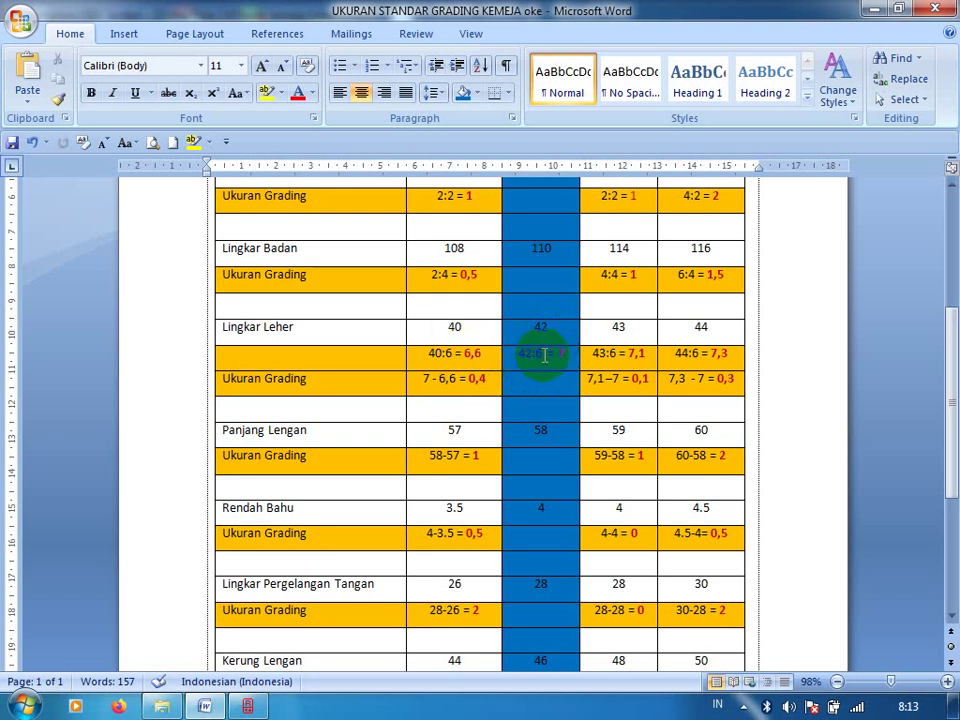
pyautogui.moveTo(538, 352); pyautogui.dragTo(549, 355)
pyautogui.click(553, 352)
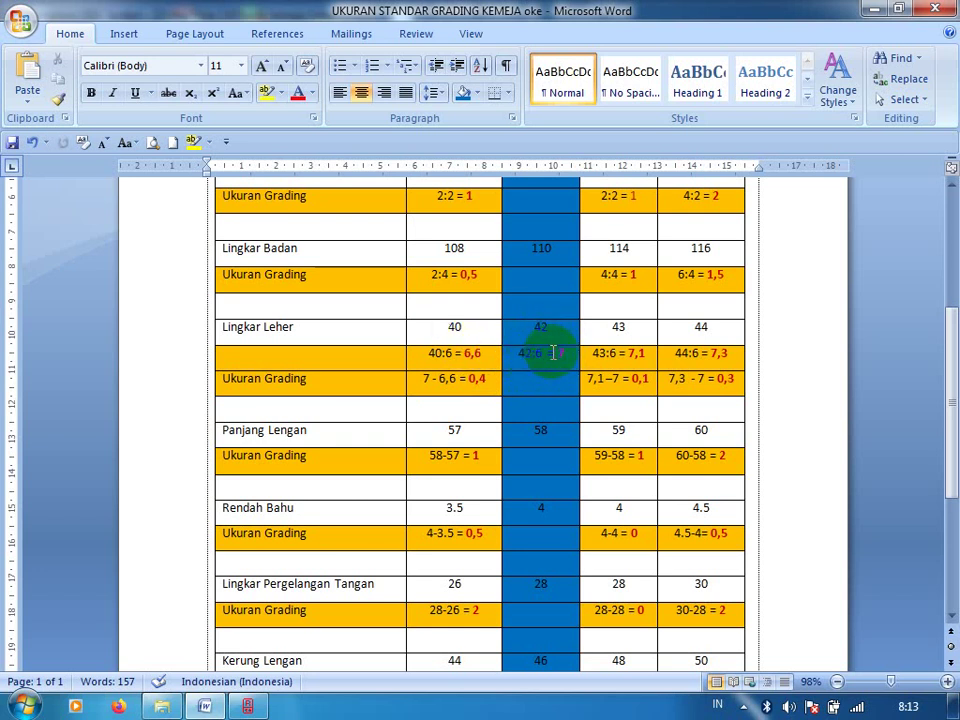
pyautogui.moveTo(566, 355)
pyautogui.mouseDown()
pyautogui.moveTo(516, 362)
pyautogui.moveTo(490, 380)
pyautogui.moveTo(567, 350)
pyautogui.moveTo(502, 403)
pyautogui.moveTo(556, 360)
pyautogui.mouseUp()
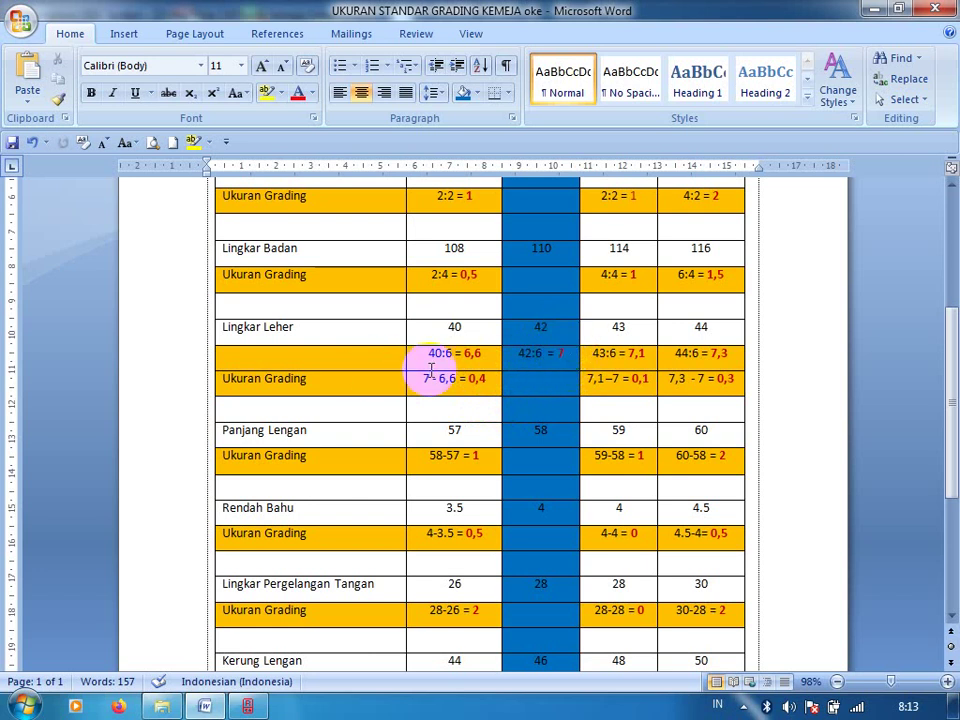
pyautogui.click(464, 357)
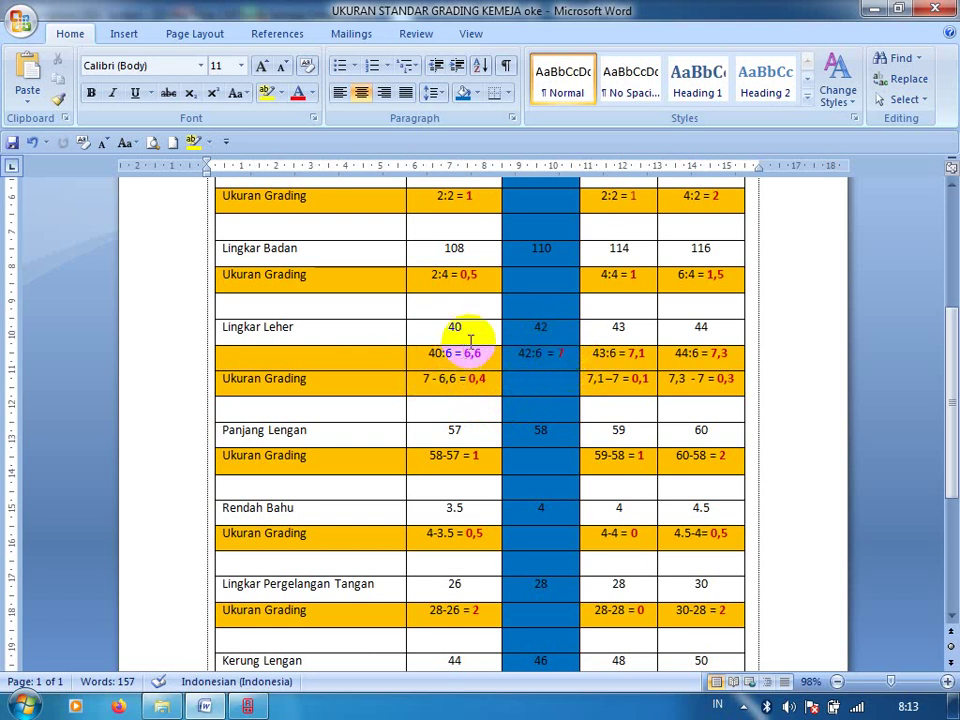
pyautogui.click(437, 270)
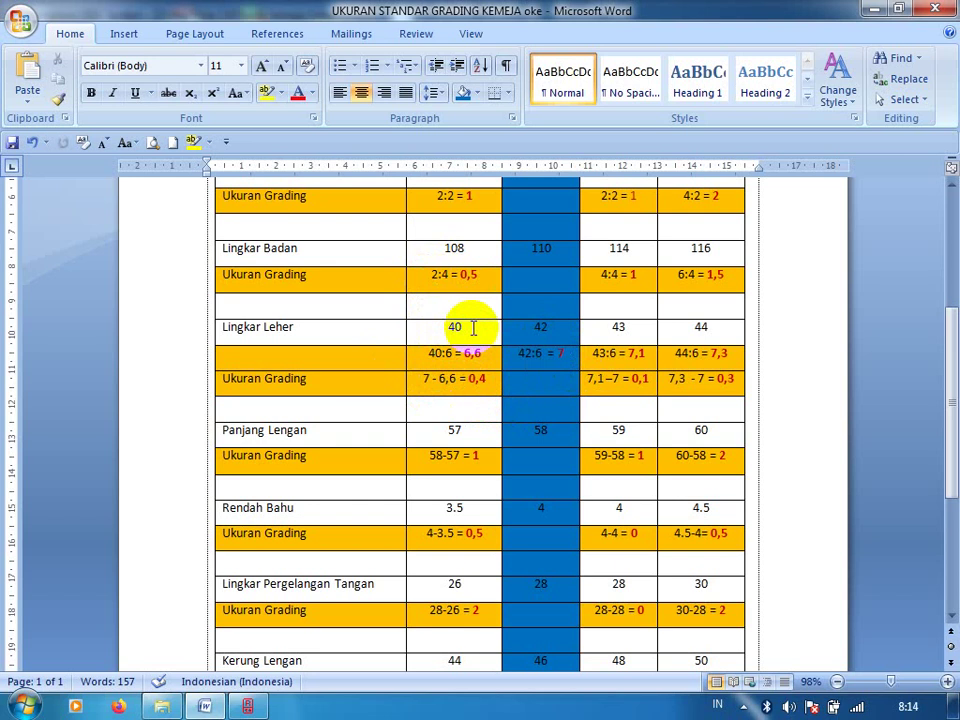
pyautogui.click(439, 352)
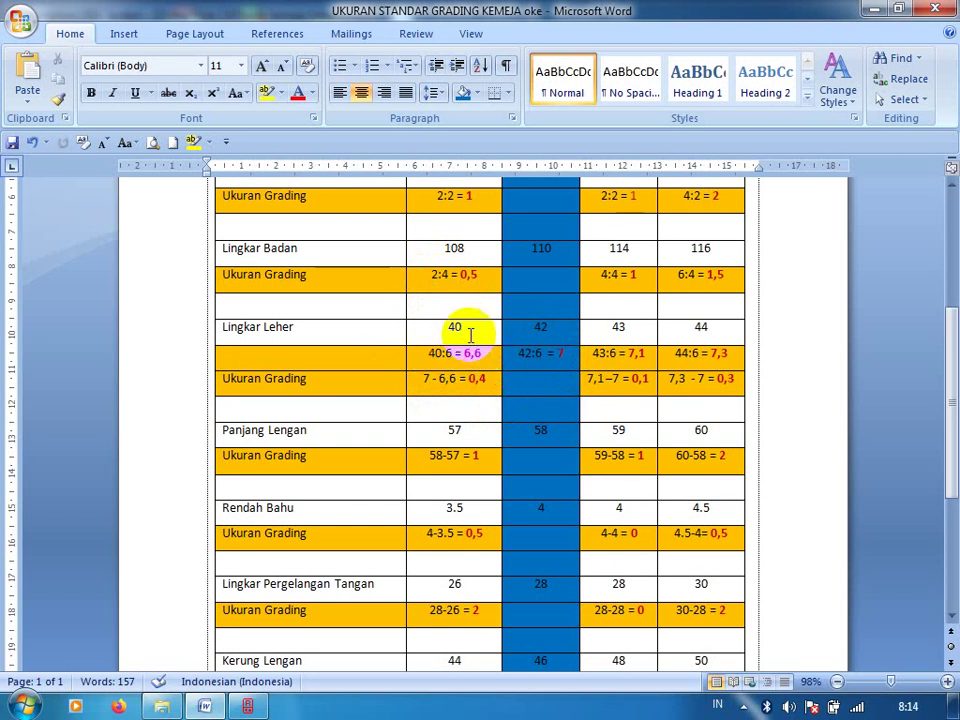
pyautogui.click(469, 350)
pyautogui.click(437, 375)
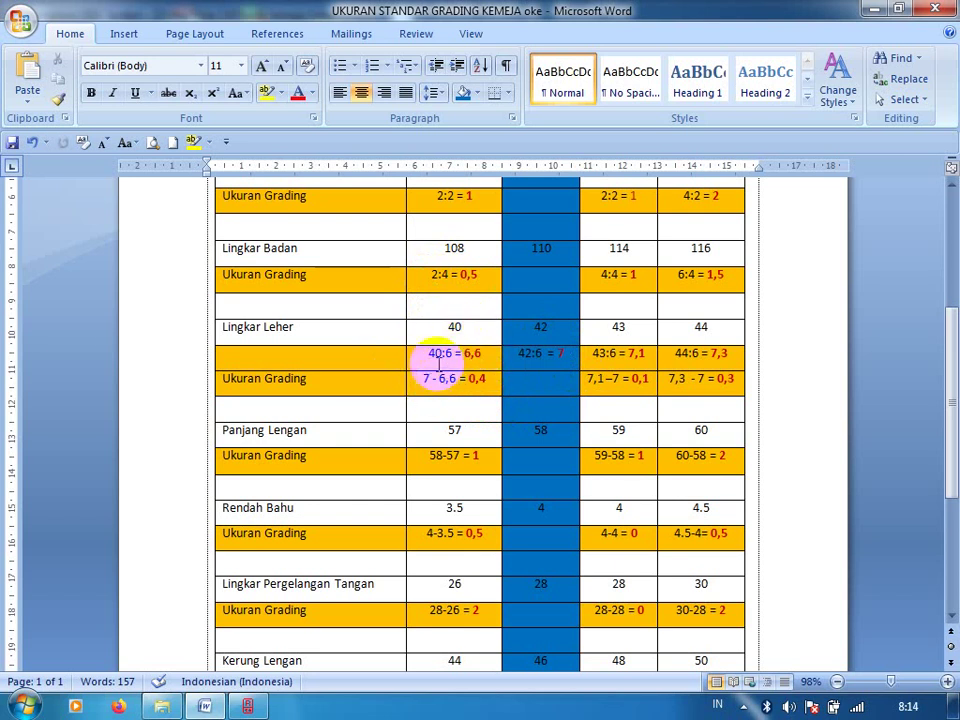
pyautogui.click(458, 383)
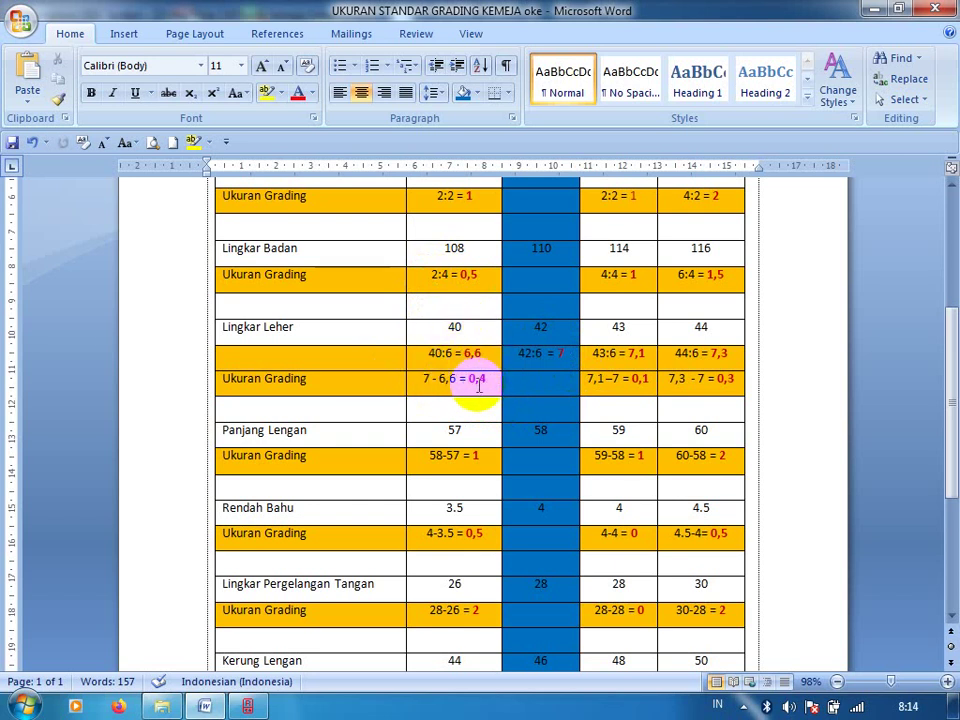
pyautogui.click(494, 377)
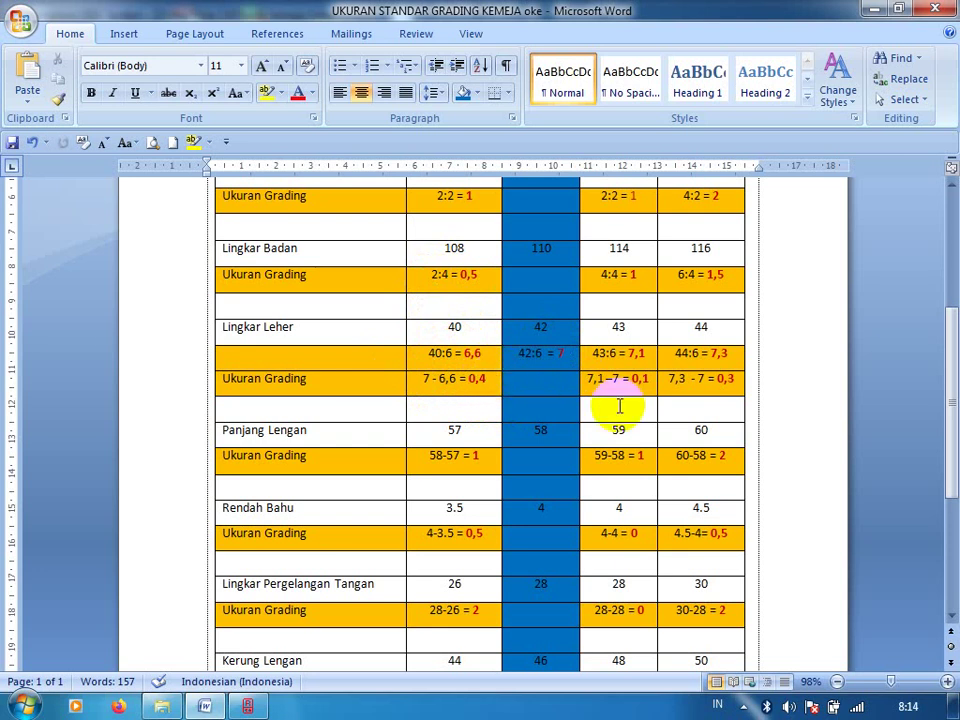
pyautogui.click(612, 272)
pyautogui.click(590, 355)
pyautogui.click(612, 382)
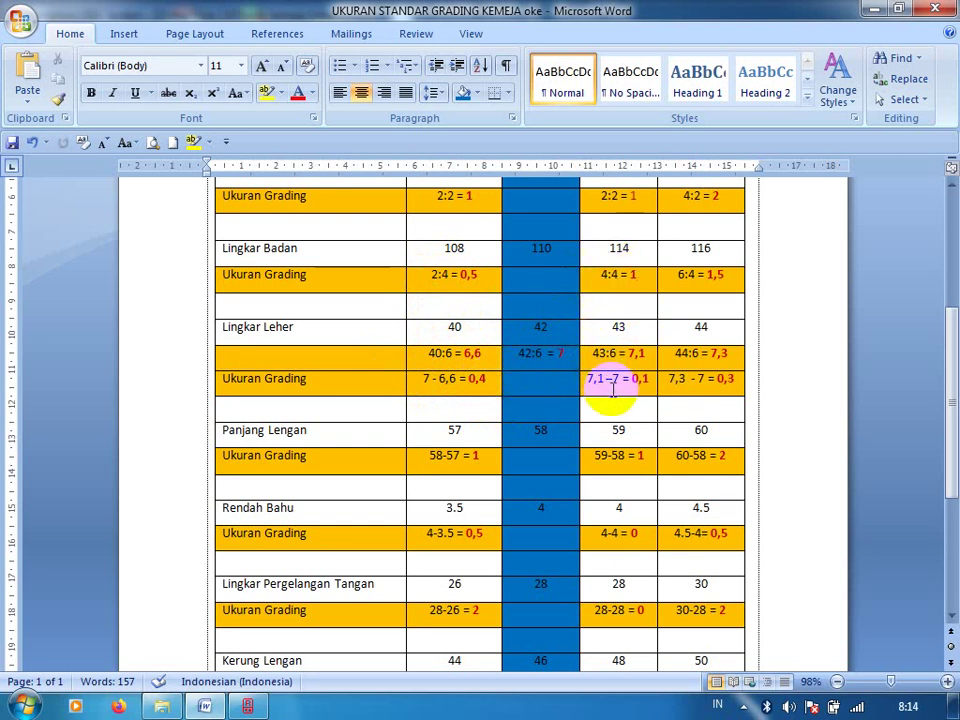
pyautogui.click(634, 348)
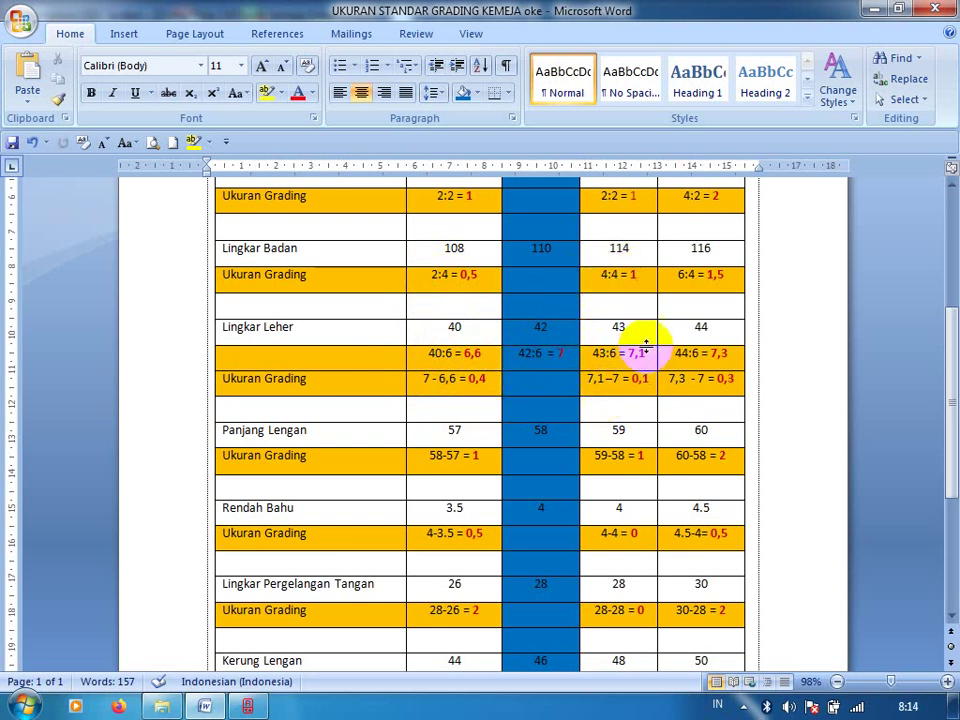
pyautogui.click(566, 345)
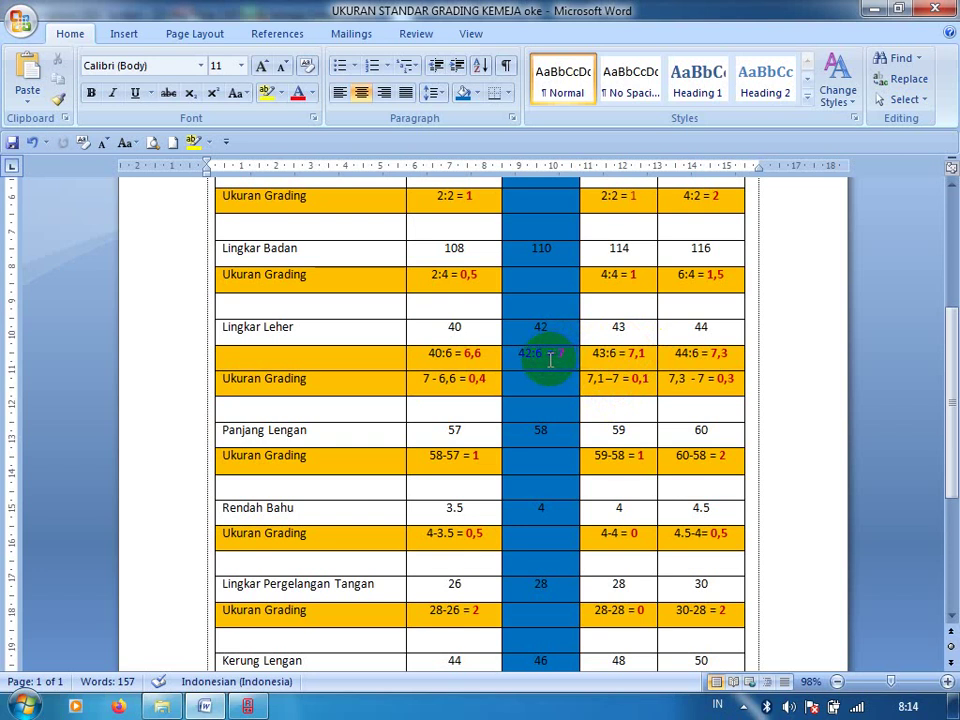
pyautogui.click(606, 356)
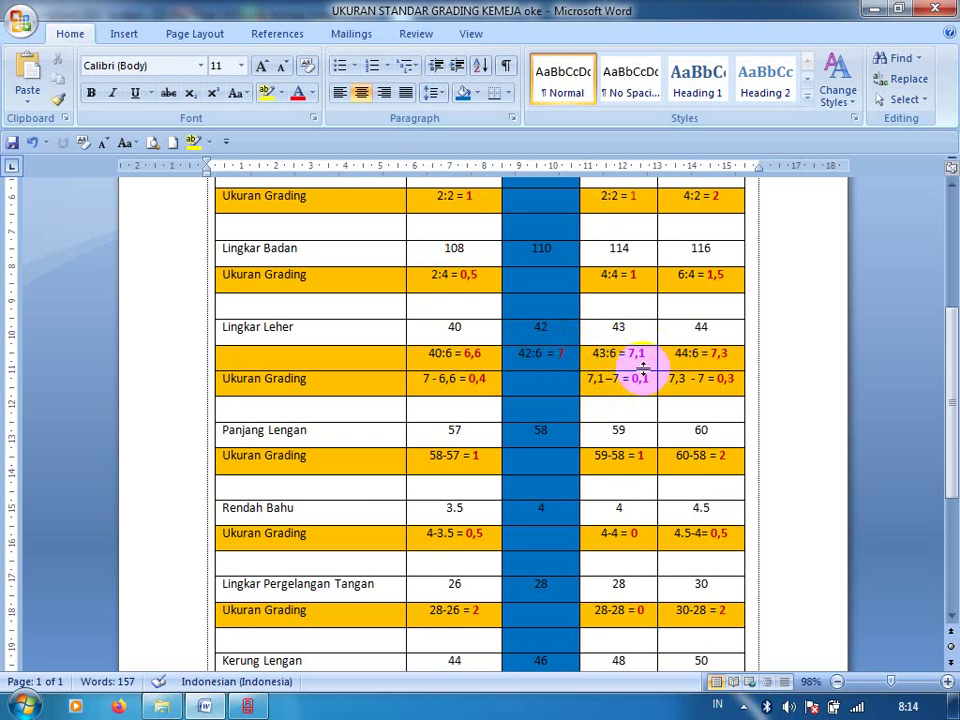
pyautogui.click(606, 381)
pyautogui.click(634, 386)
pyautogui.click(638, 377)
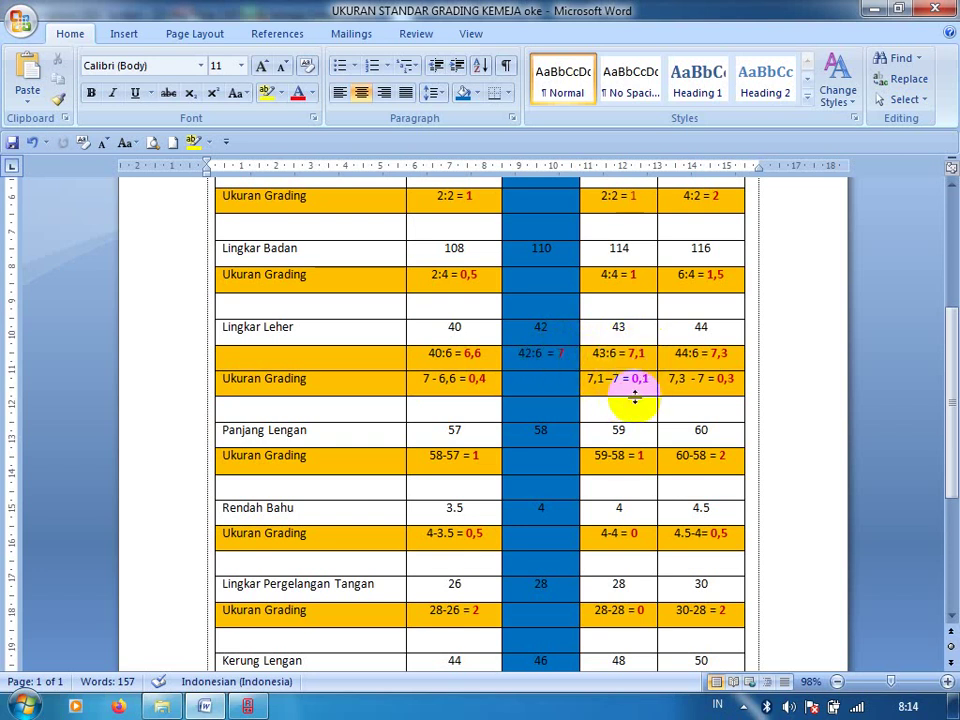
pyautogui.click(645, 378)
pyautogui.click(627, 350)
pyautogui.click(616, 372)
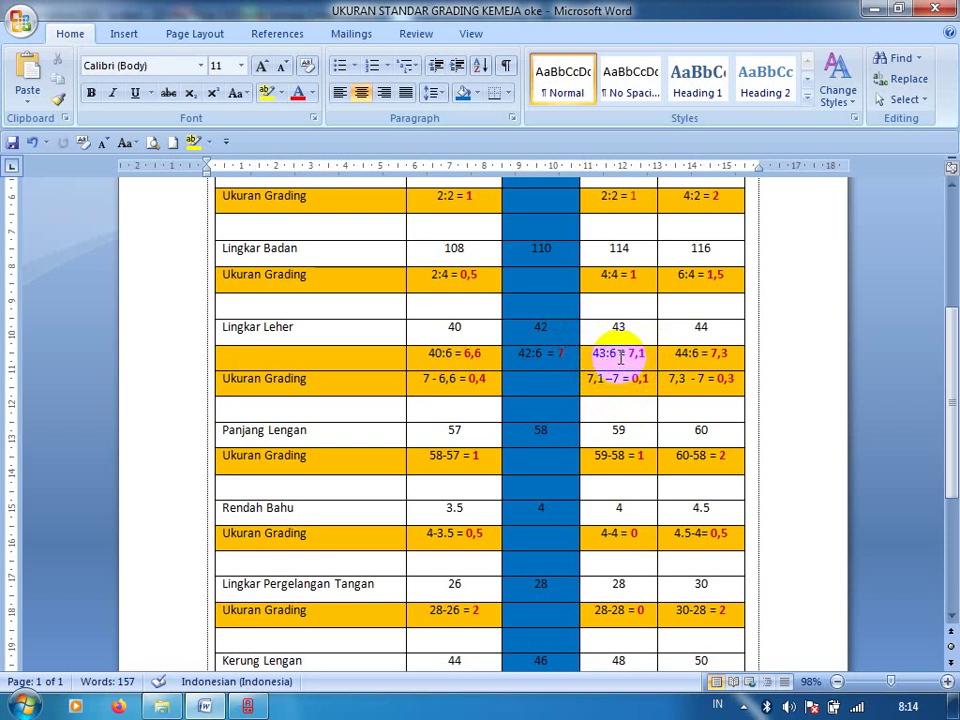
pyautogui.click(612, 350)
pyautogui.click(643, 354)
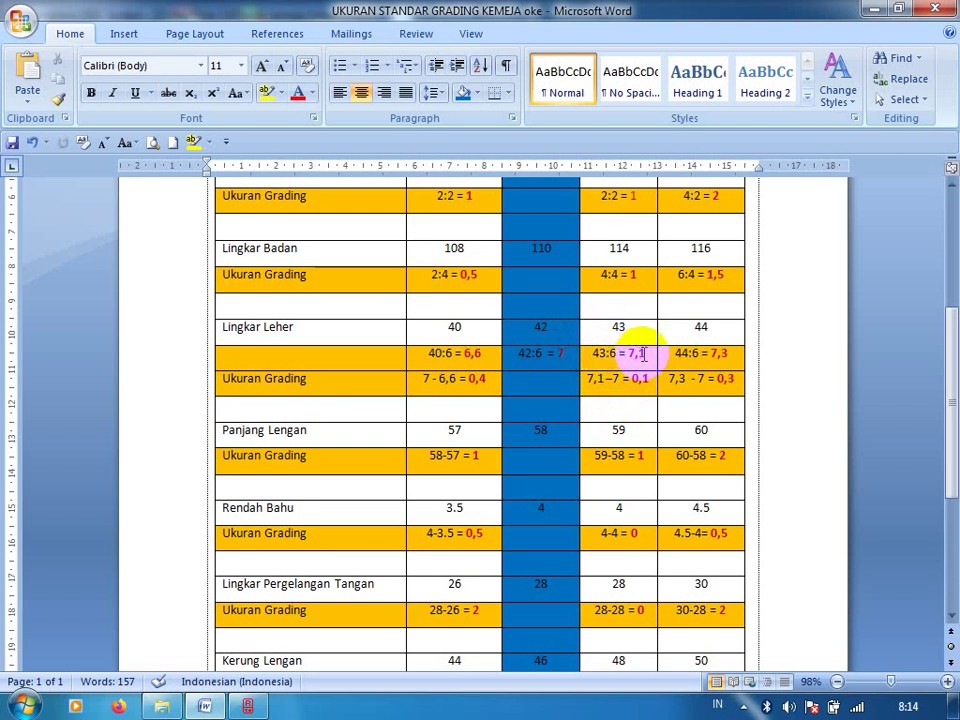
pyautogui.moveTo(650, 356); pyautogui.dragTo(568, 370)
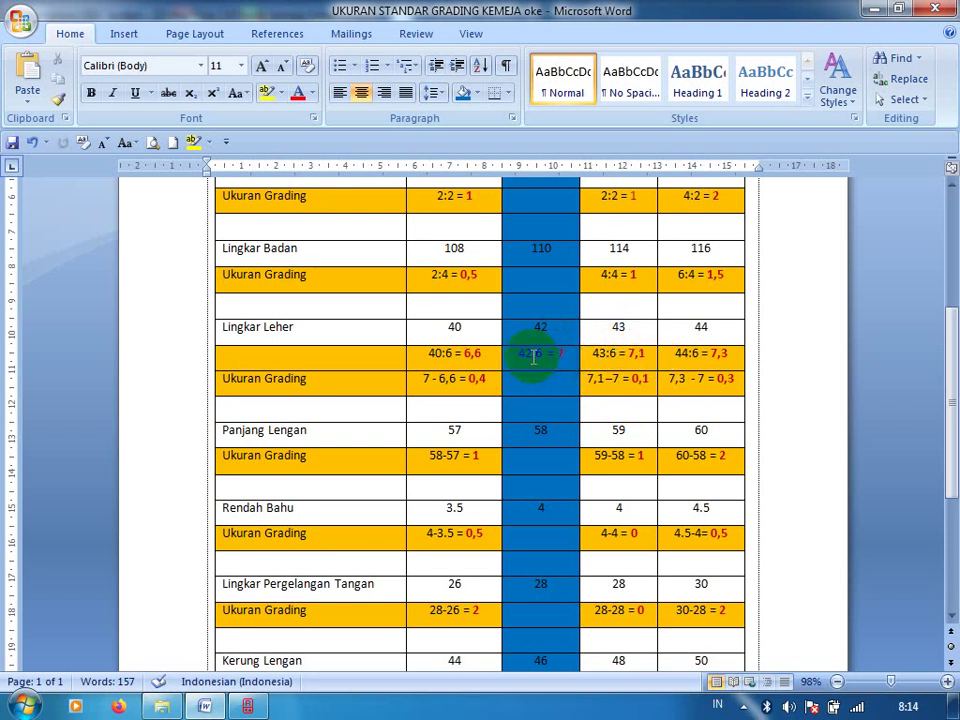
pyautogui.click(611, 383)
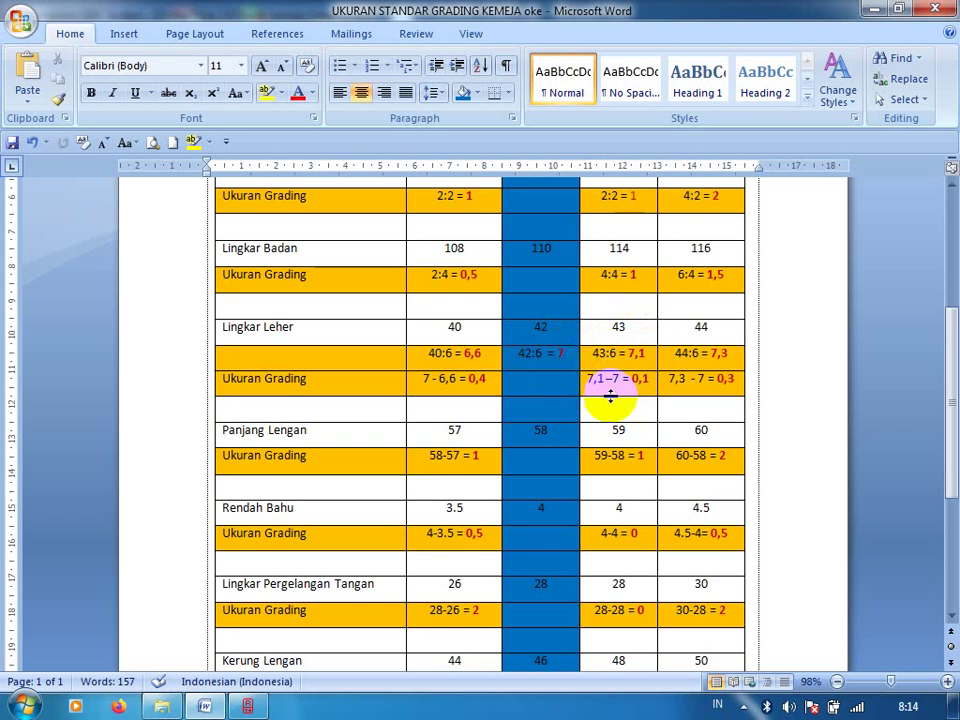
pyautogui.moveTo(650, 397)
pyautogui.mouseDown()
pyautogui.moveTo(621, 392)
pyautogui.moveTo(649, 370)
pyautogui.moveTo(655, 378)
pyautogui.mouseUp()
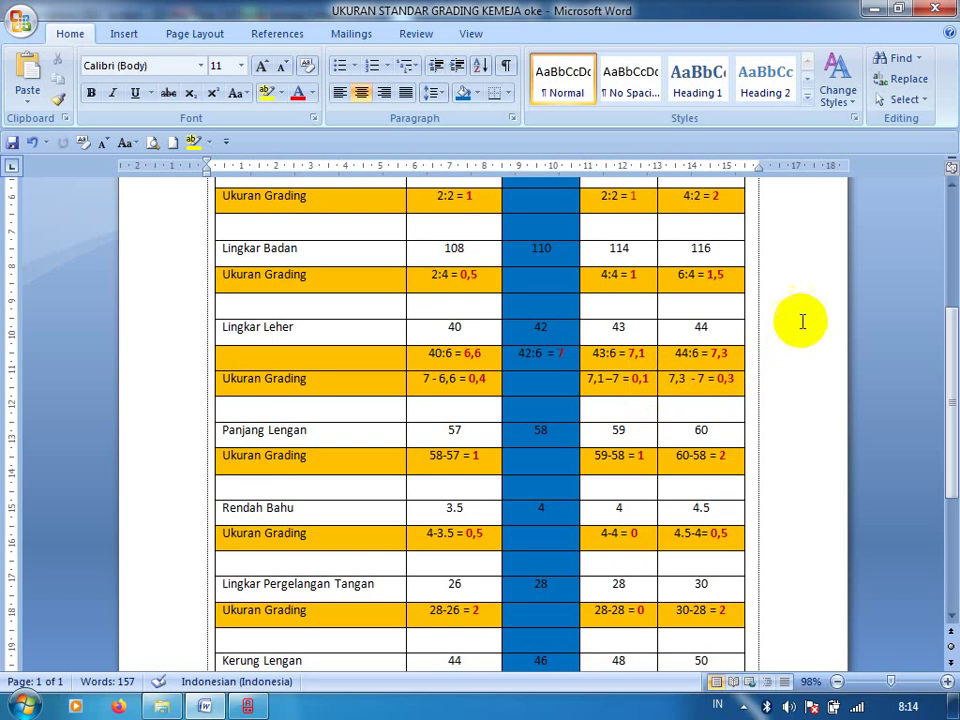
pyautogui.click(690, 272)
pyautogui.click(681, 350)
pyautogui.click(724, 370)
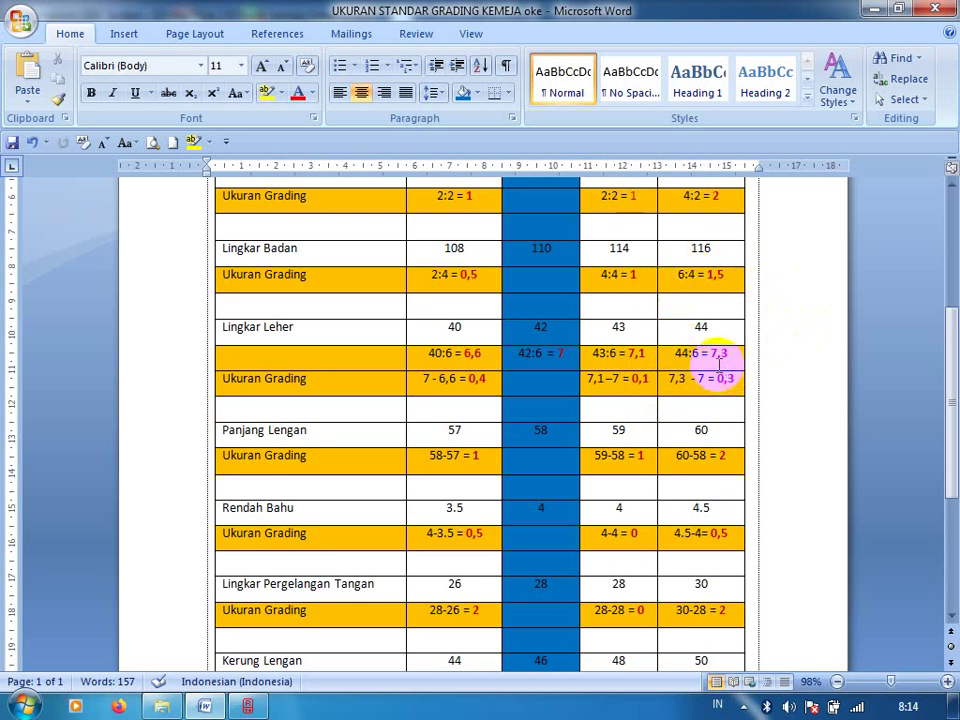
pyautogui.moveTo(676, 352); pyautogui.dragTo(728, 353)
pyautogui.click(711, 350)
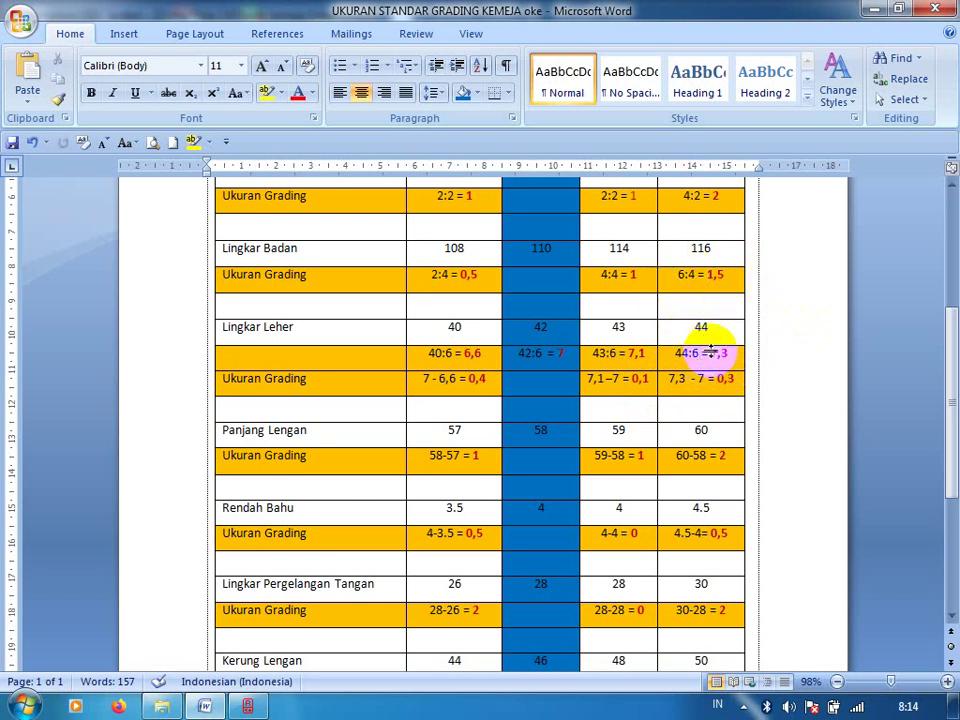
pyautogui.tripleClick(706, 355)
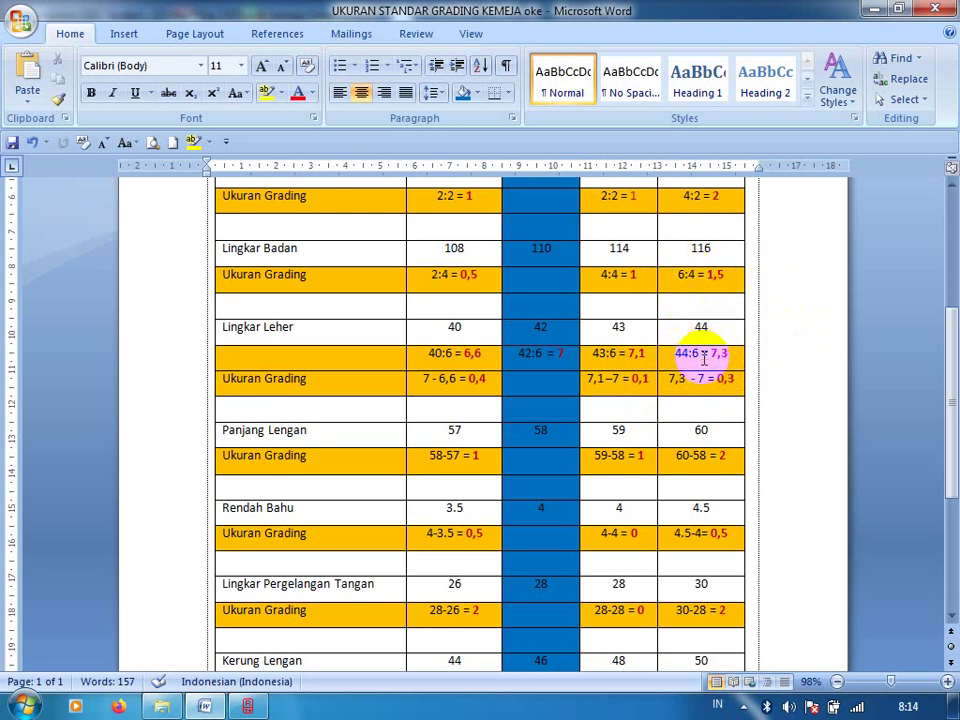
pyautogui.click(686, 356)
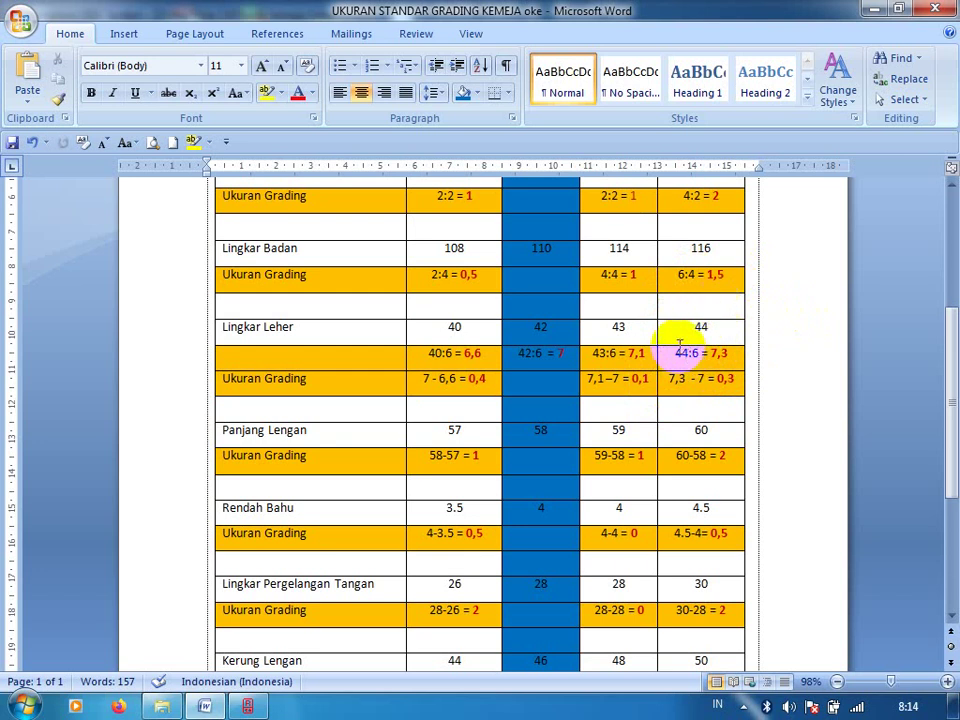
pyautogui.click(735, 370)
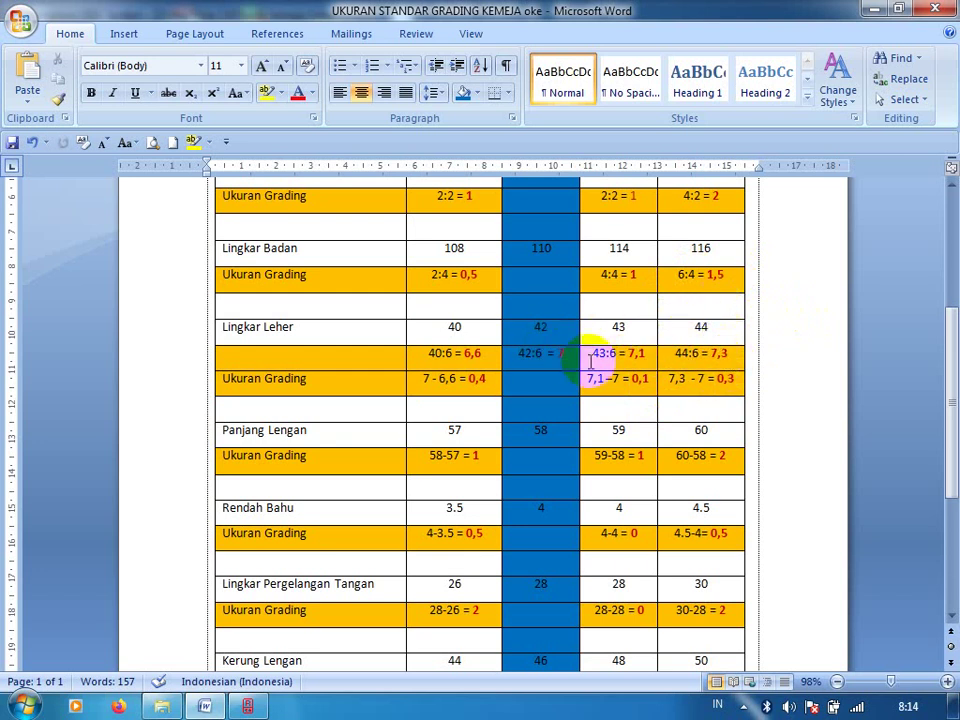
pyautogui.click(710, 378)
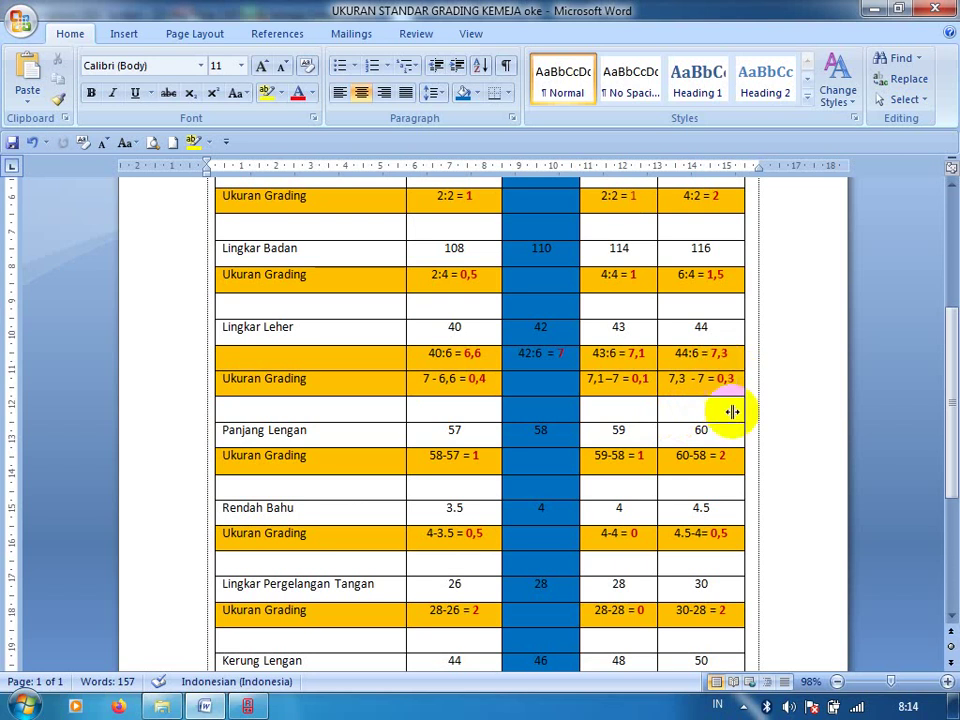
pyautogui.click(728, 380)
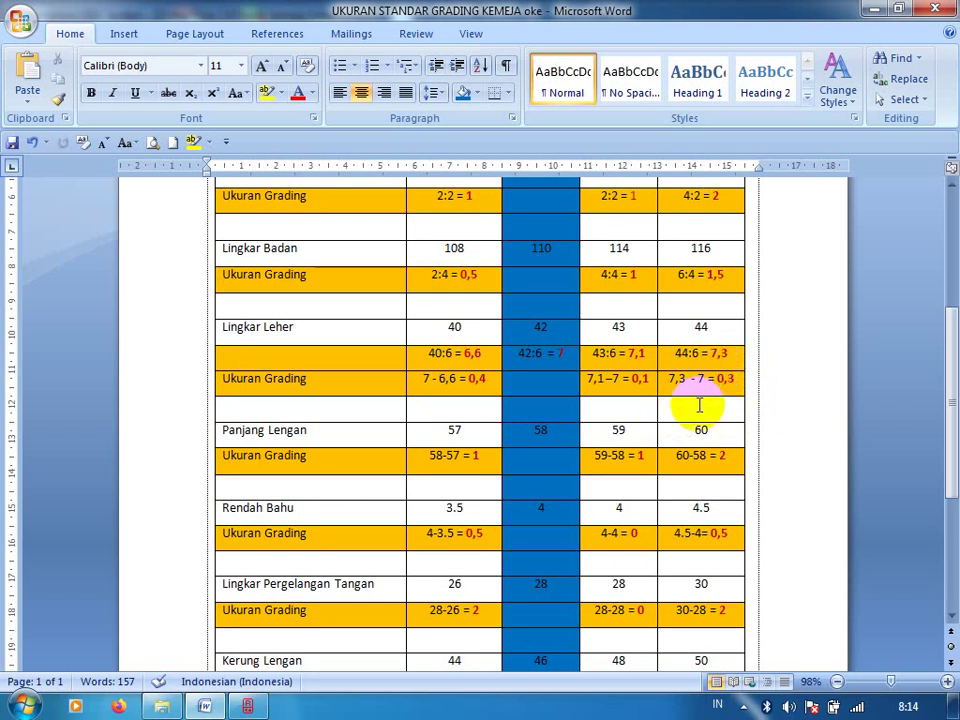
pyautogui.click(737, 380)
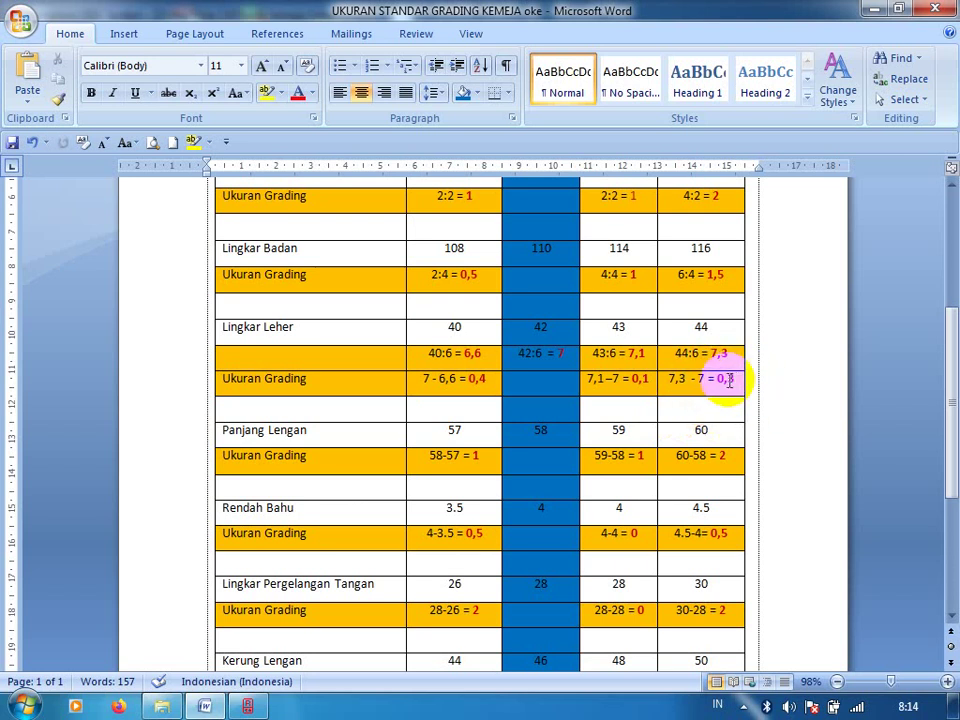
pyautogui.moveTo(950, 365); pyautogui.dragTo(953, 400)
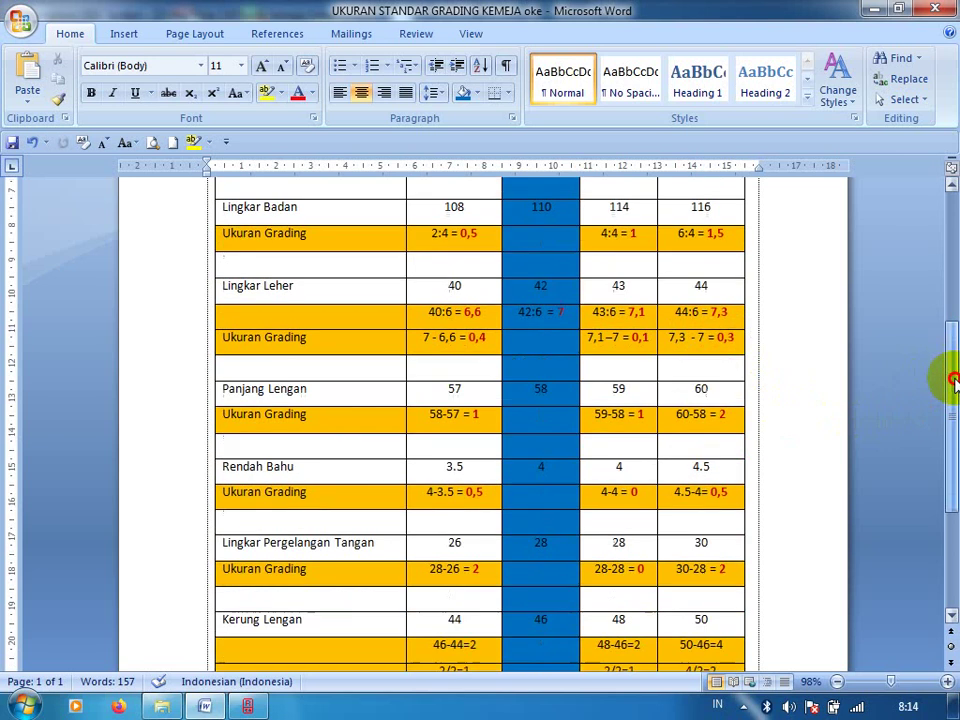
pyautogui.click(466, 379)
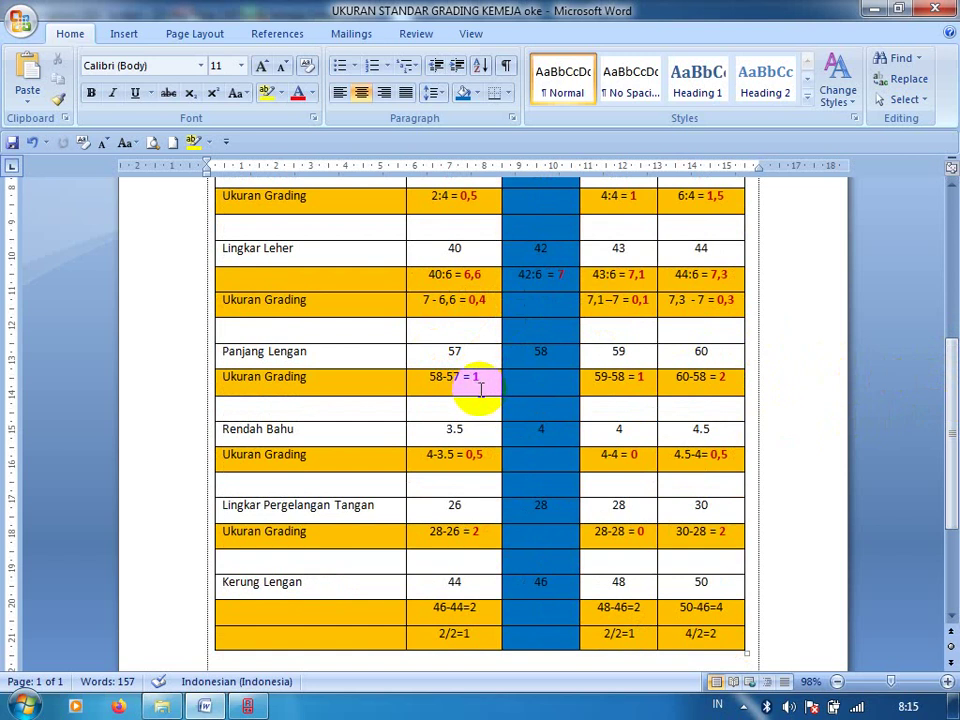
pyautogui.click(285, 379)
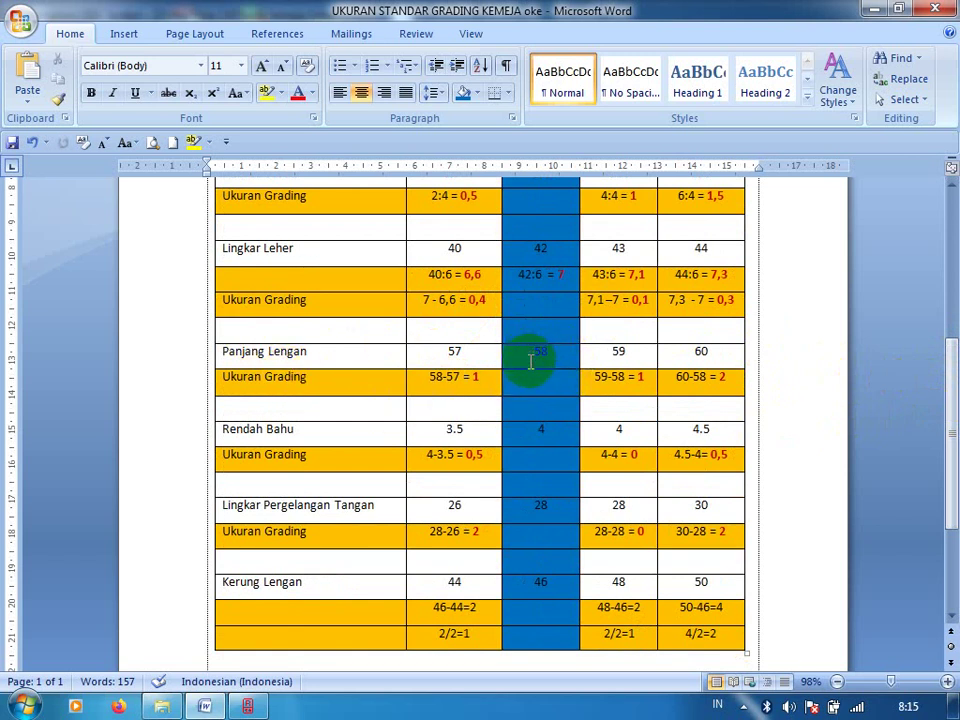
pyautogui.click(483, 383)
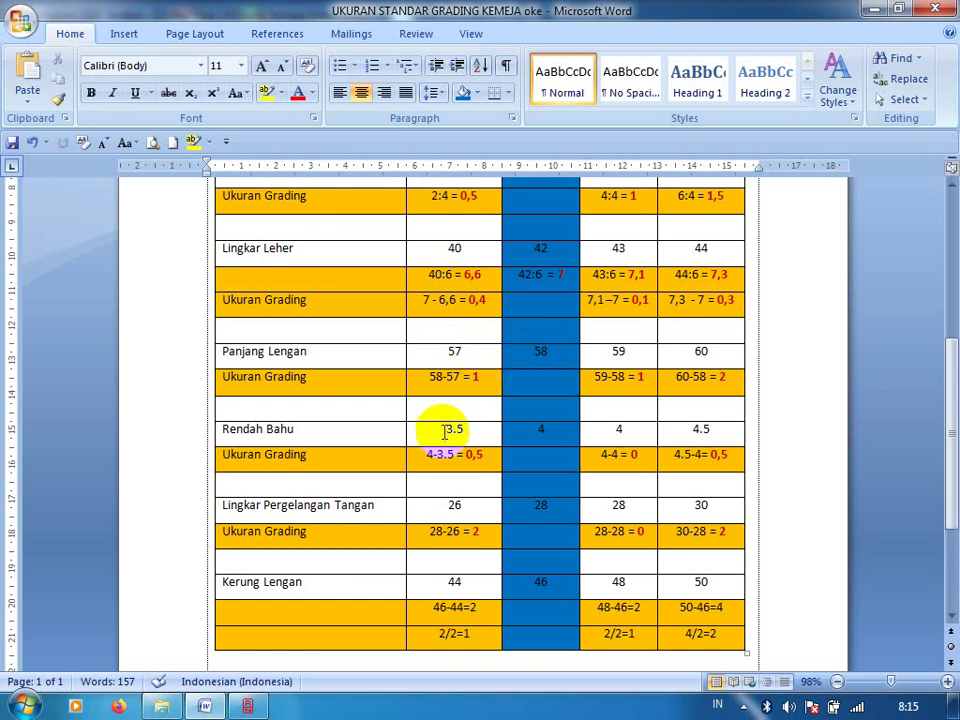
pyautogui.click(488, 383)
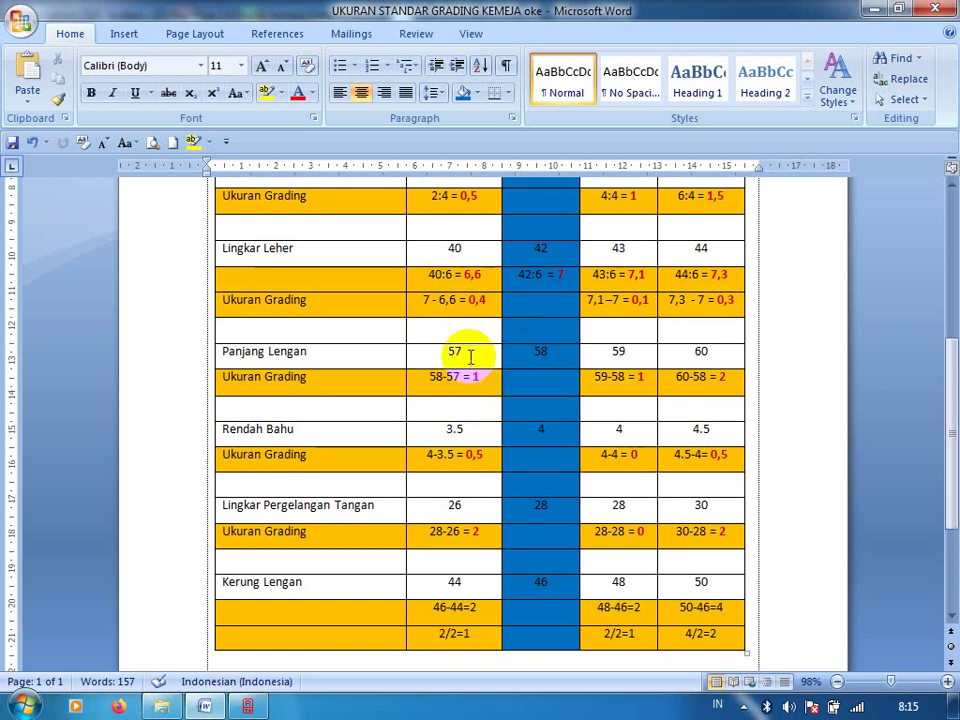
pyautogui.click(489, 390)
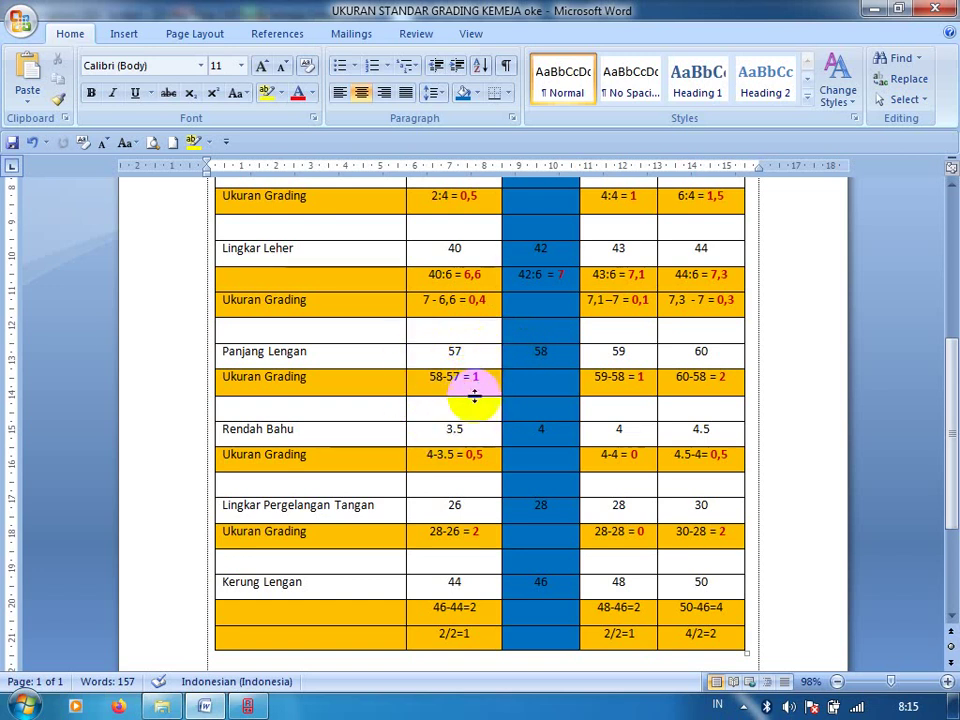
pyautogui.click(606, 377)
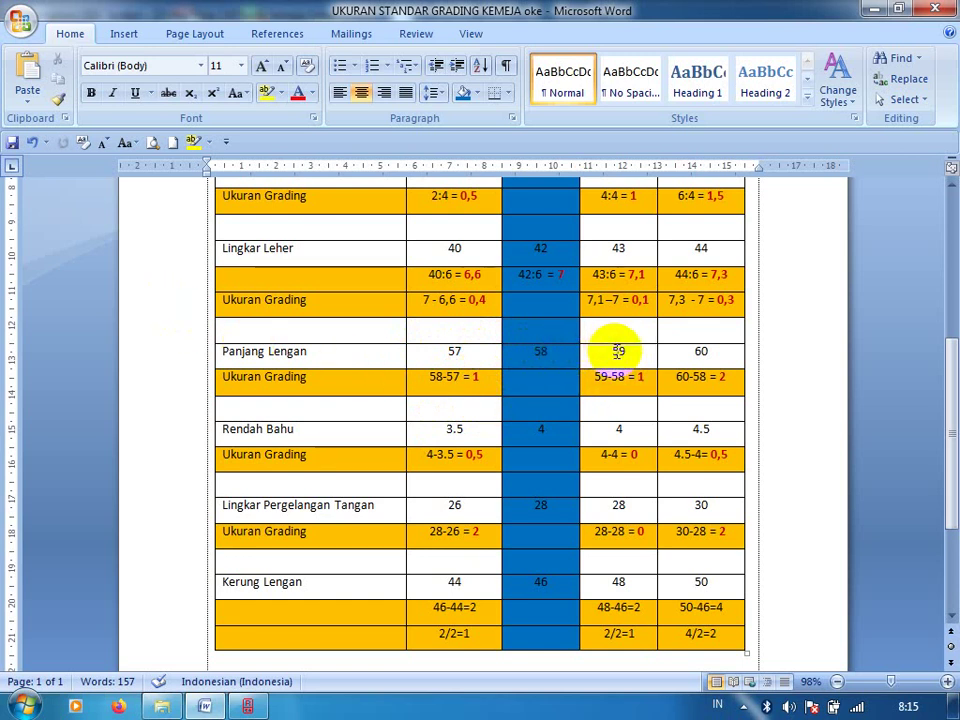
pyautogui.click(606, 380)
pyautogui.click(651, 378)
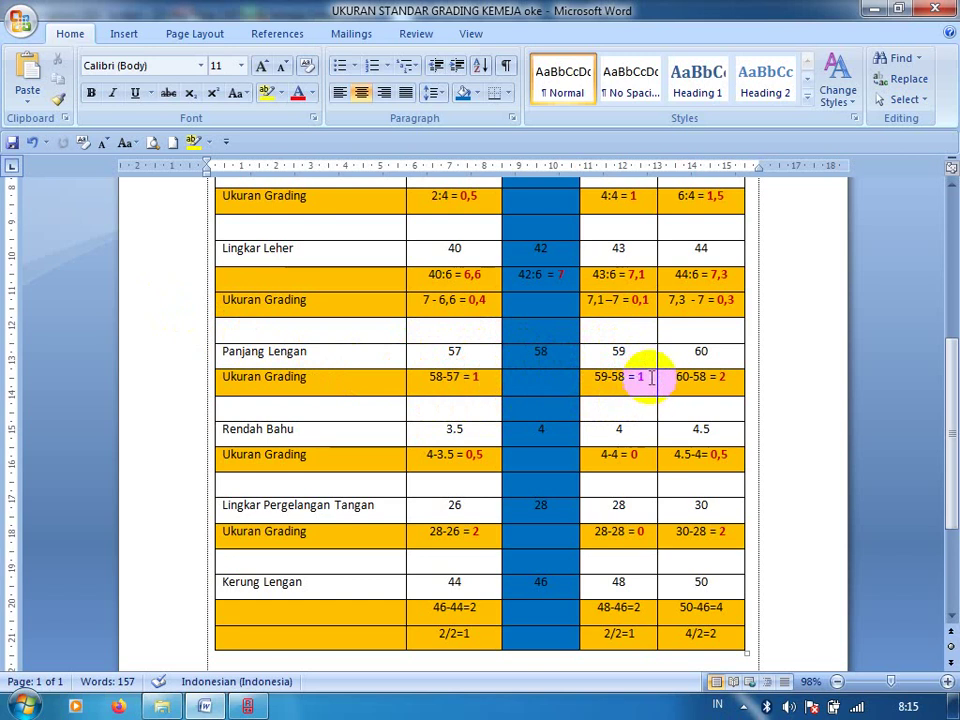
pyautogui.click(645, 380)
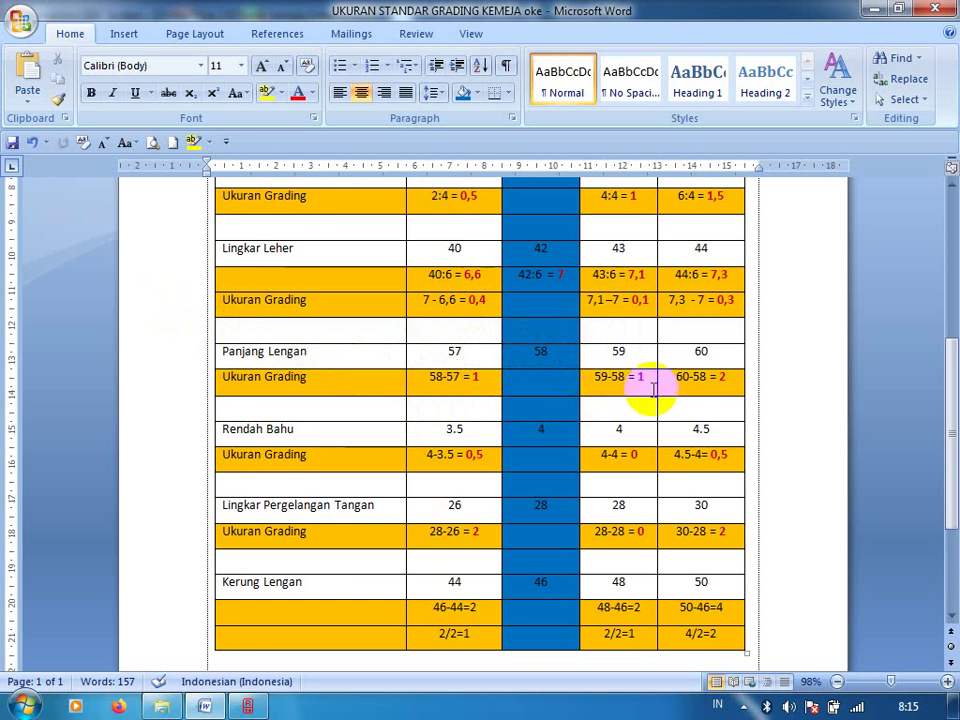
pyautogui.click(620, 378)
pyautogui.click(686, 379)
pyautogui.tripleClick(690, 378)
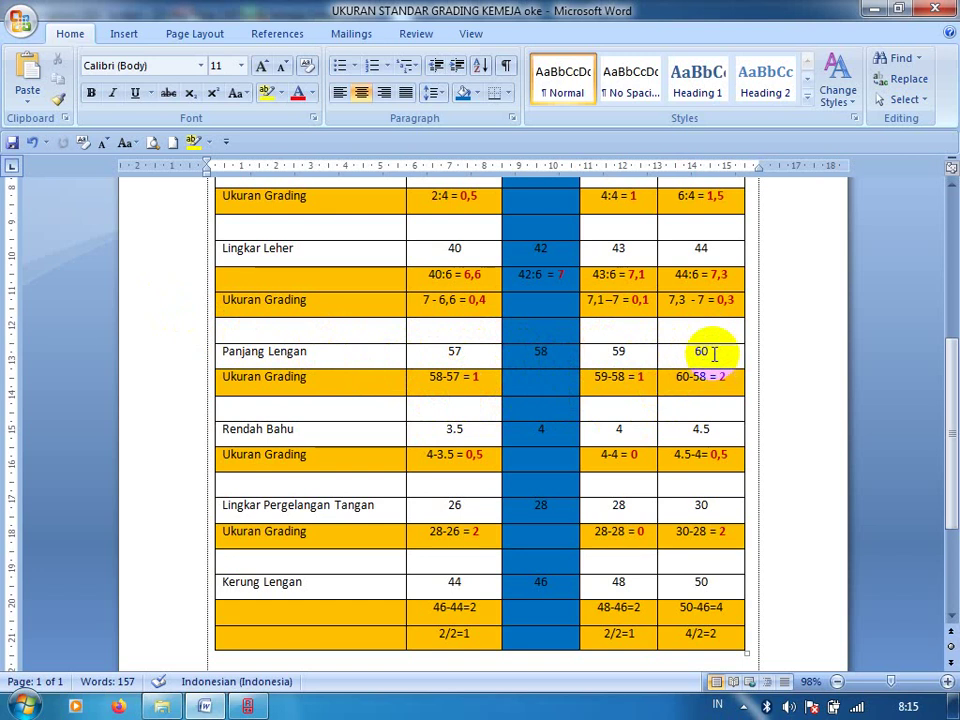
pyautogui.click(690, 377)
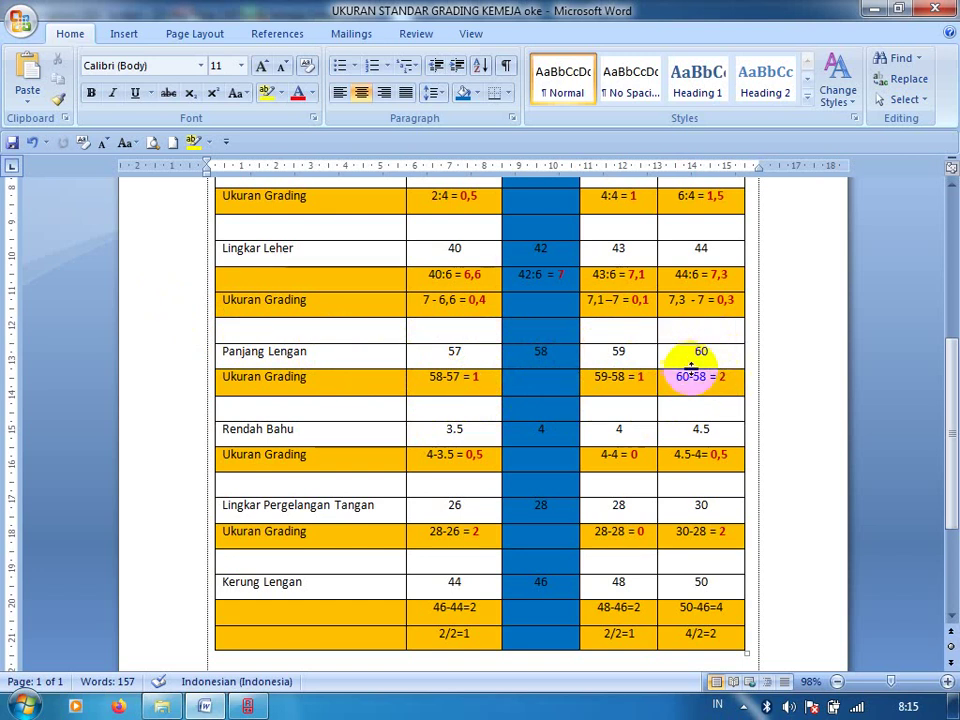
pyautogui.tripleClick(618, 377)
pyautogui.click(482, 374)
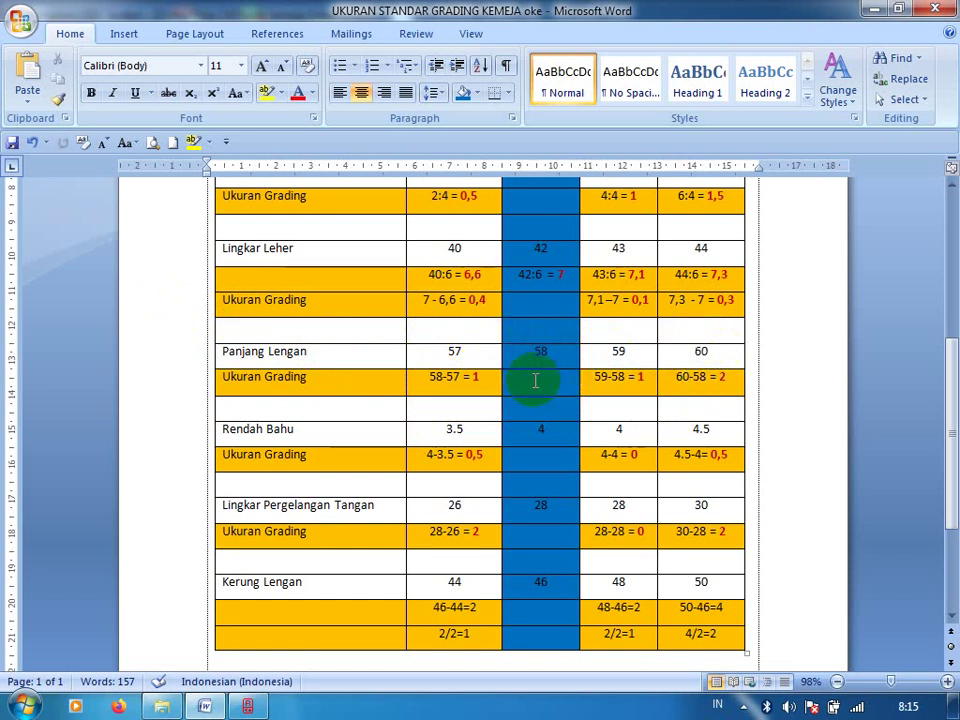
pyautogui.click(720, 377)
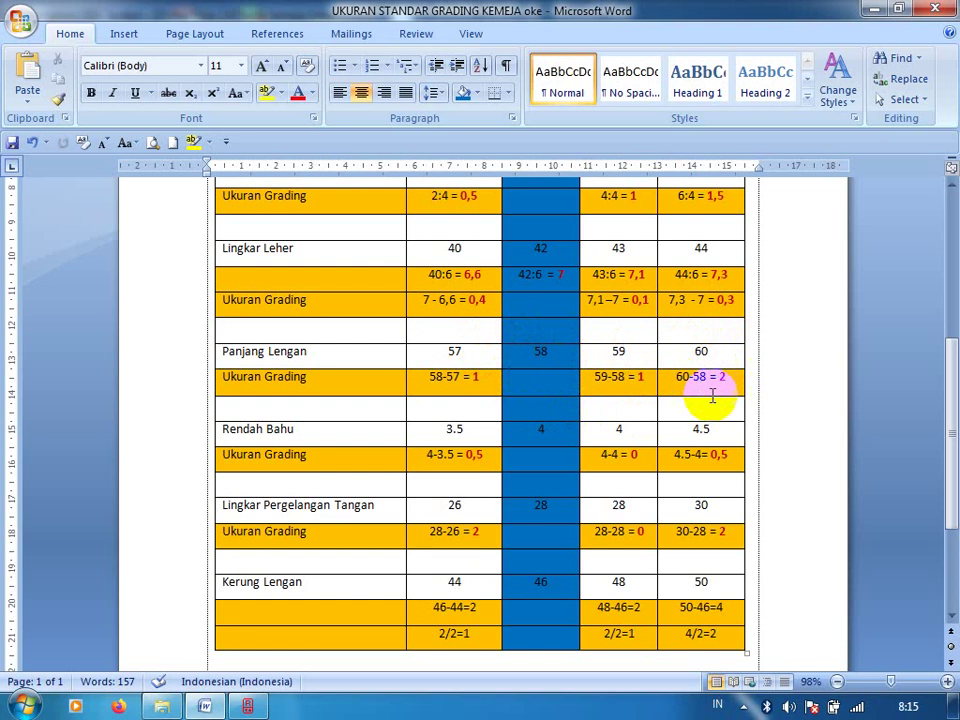
pyautogui.click(724, 377)
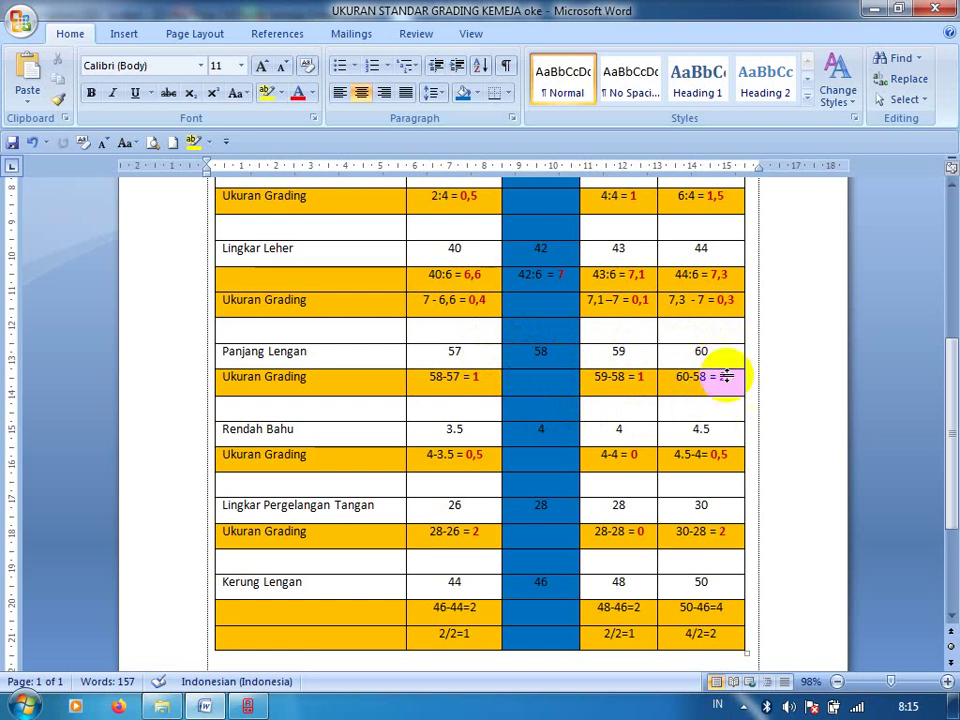
pyautogui.click(454, 377)
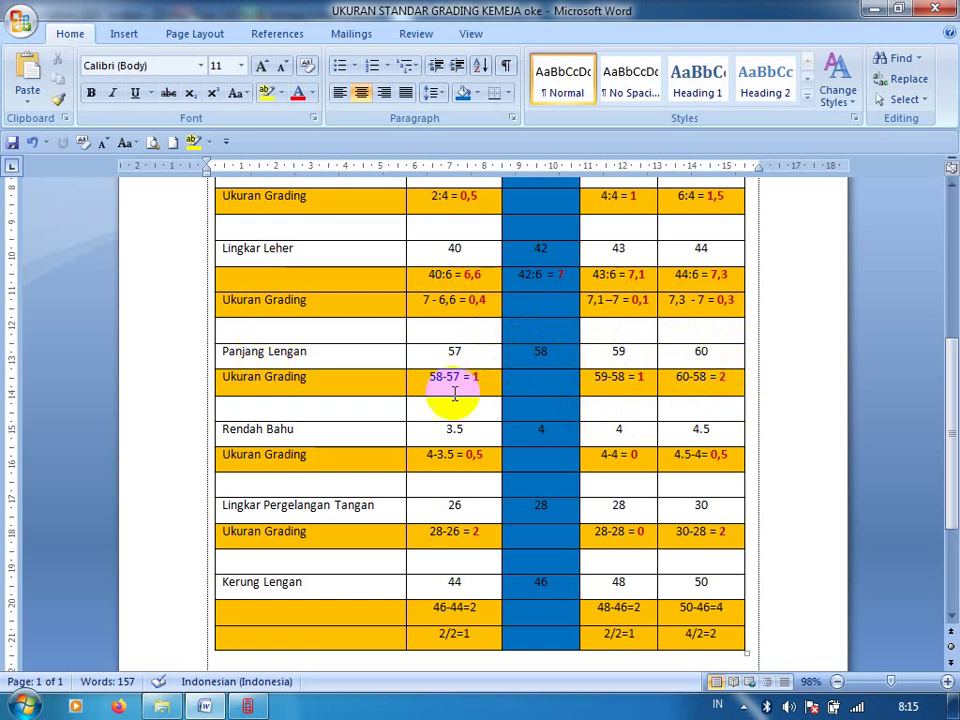
pyautogui.click(620, 377)
pyautogui.click(706, 382)
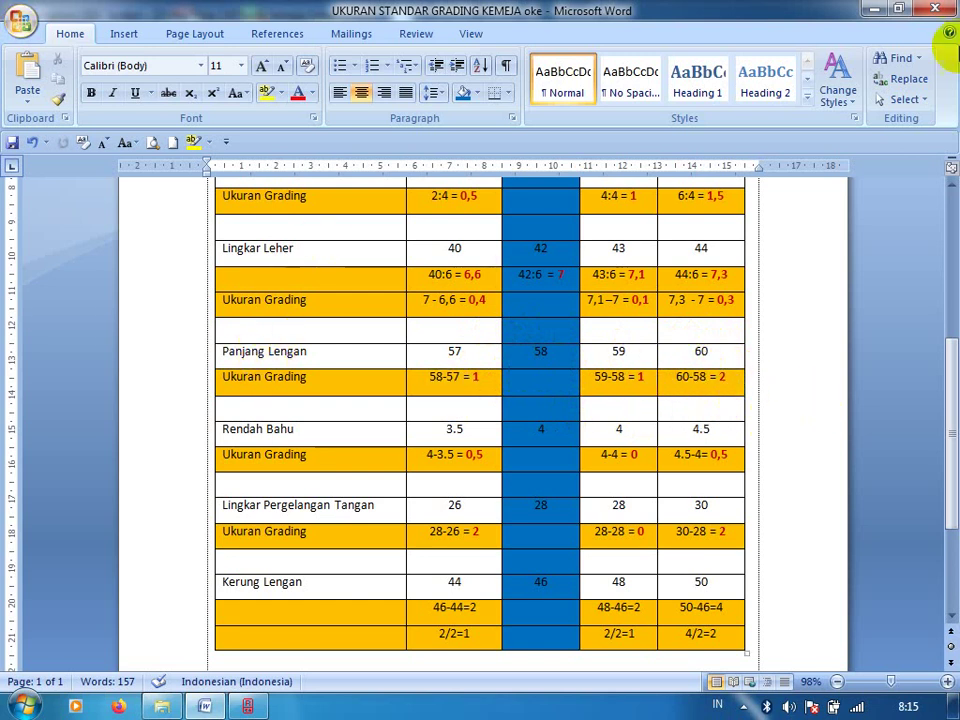
pyautogui.moveTo(951, 447); pyautogui.dragTo(955, 503)
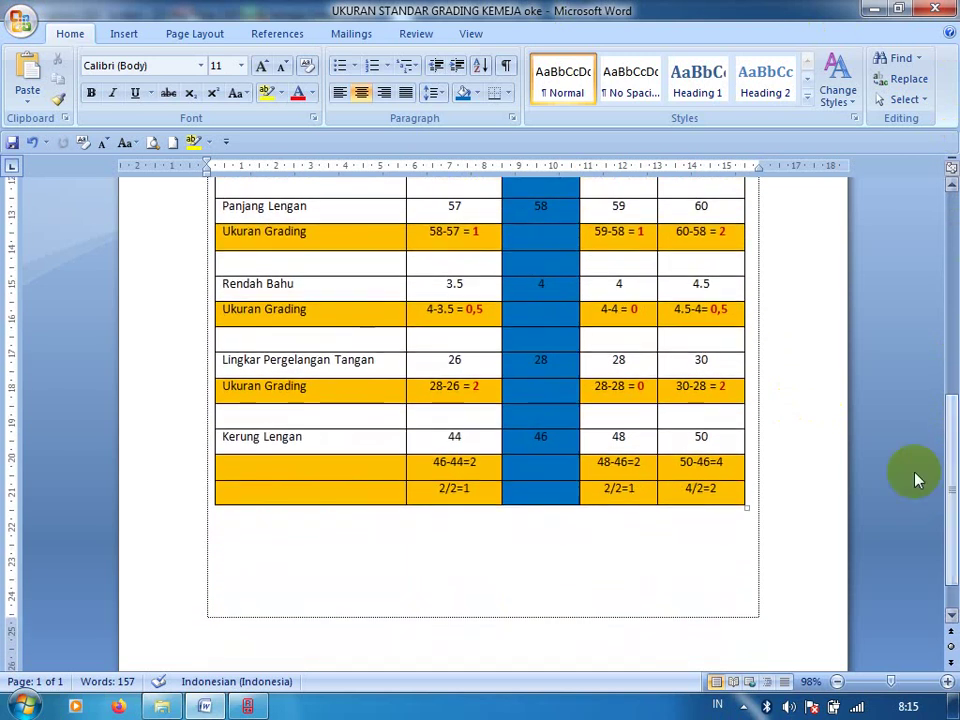
pyautogui.click(246, 244)
pyautogui.click(603, 316)
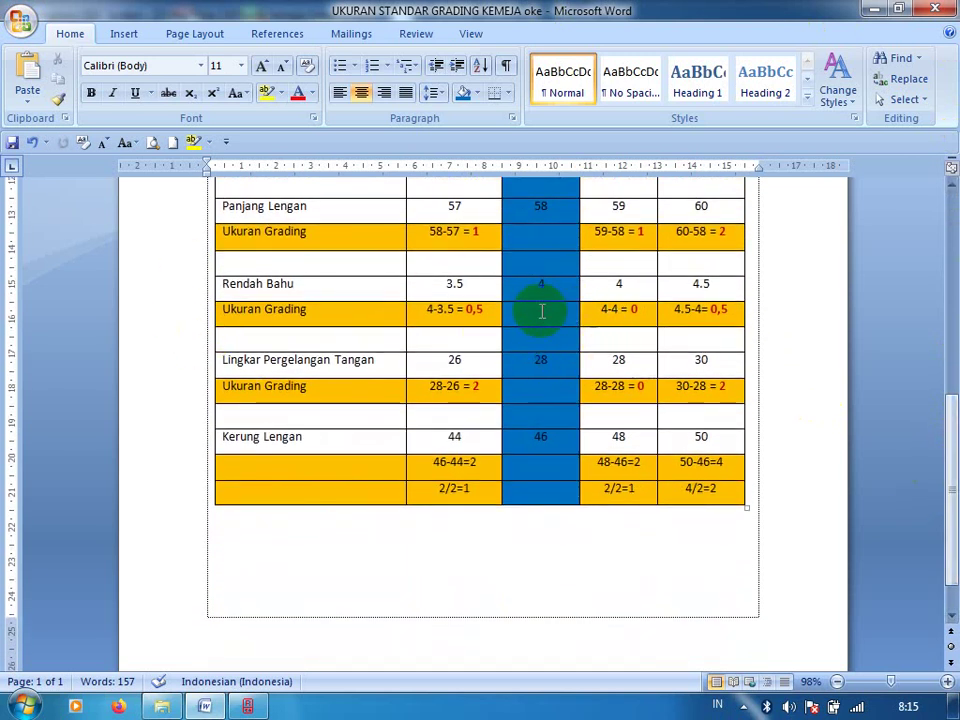
pyautogui.click(219, 309)
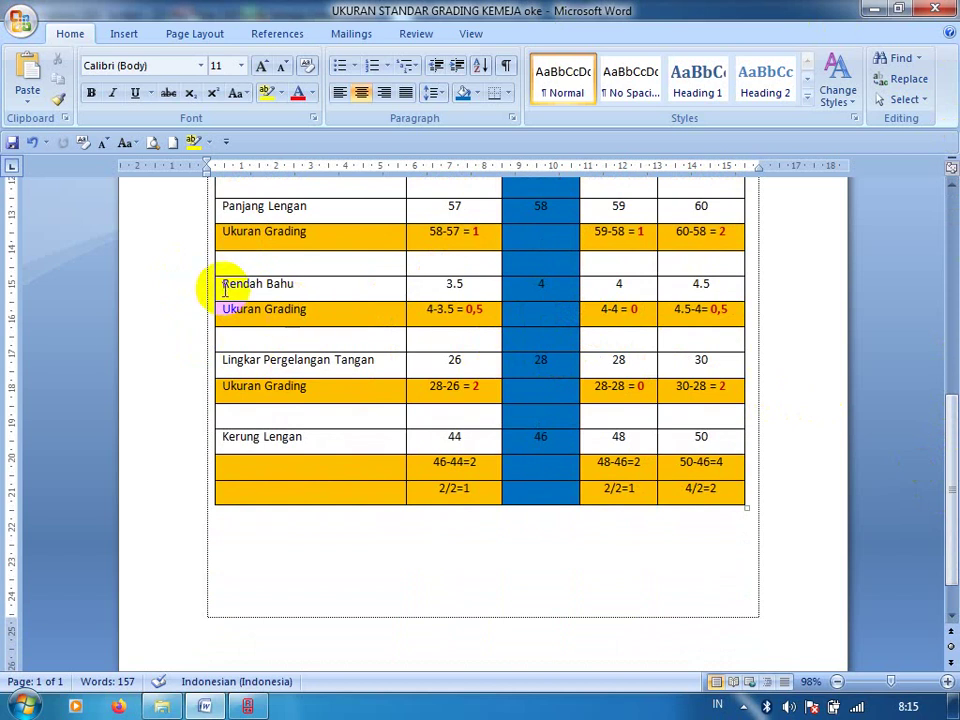
pyautogui.click(476, 309)
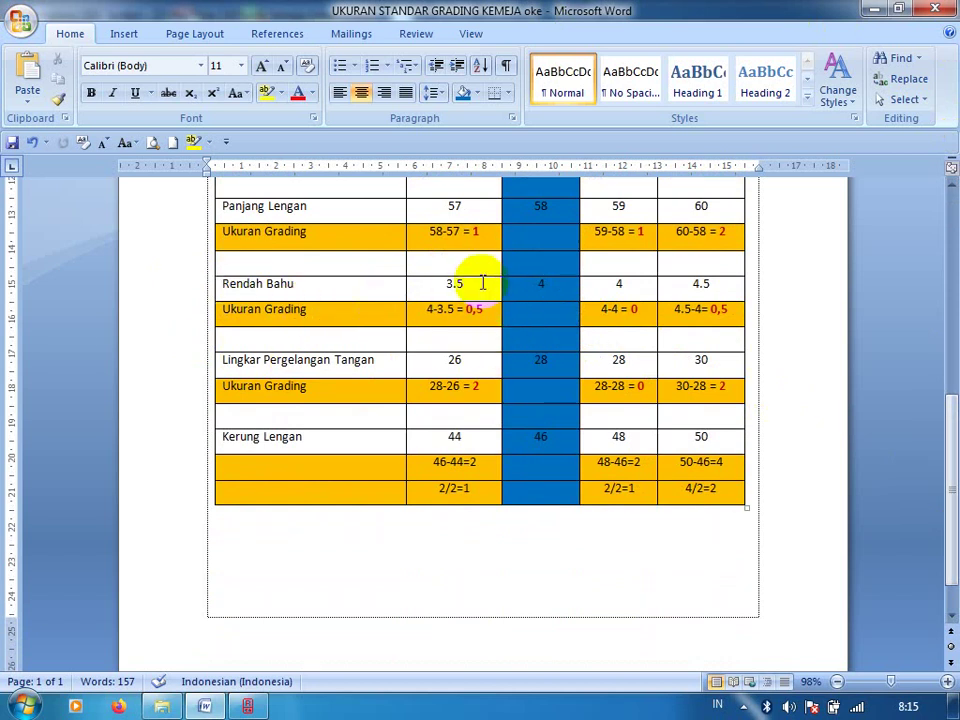
pyautogui.click(410, 378)
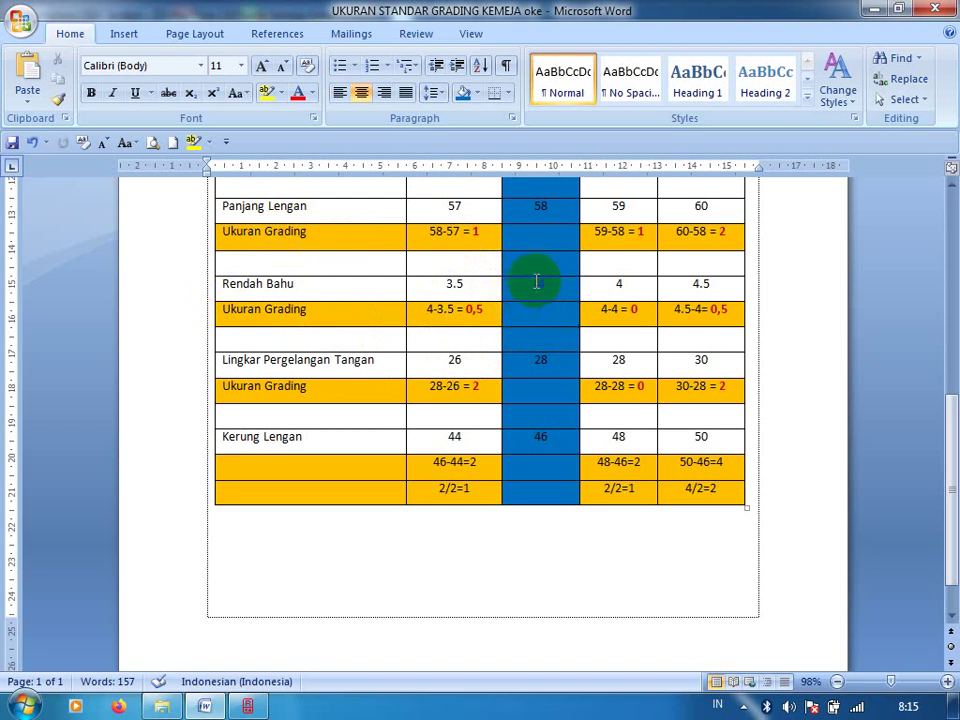
pyautogui.write('4')
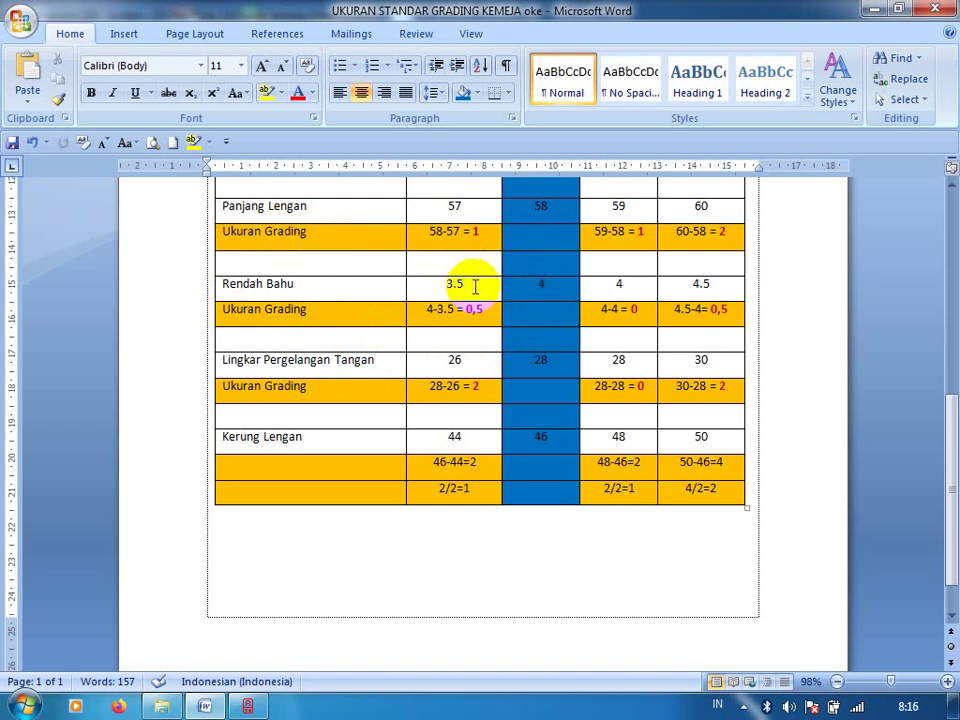
pyautogui.moveTo(557, 266); pyautogui.dragTo(560, 301)
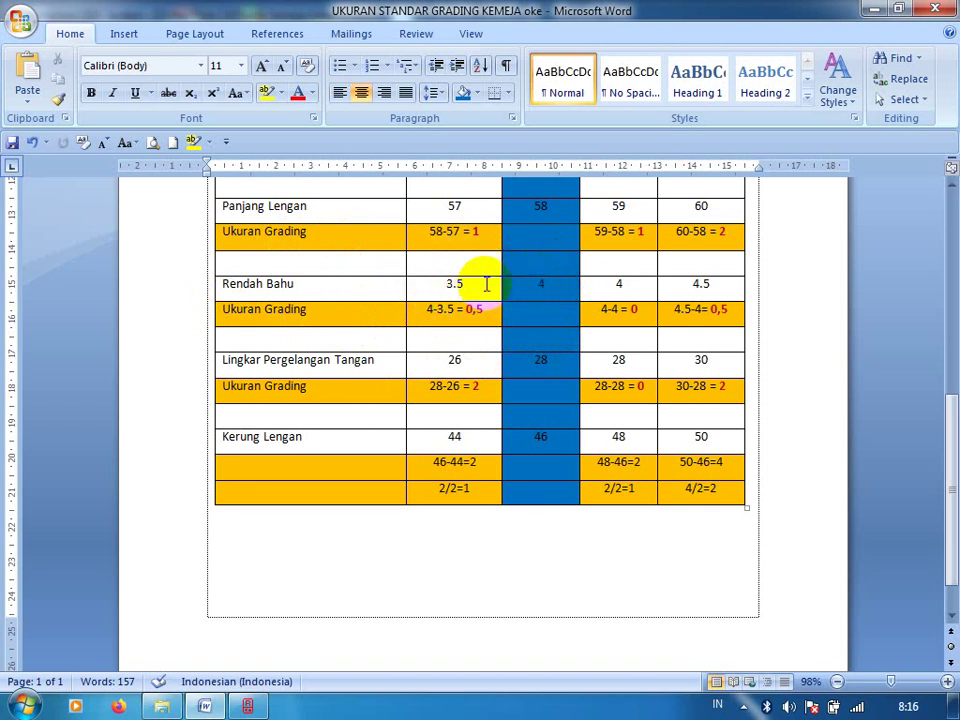
pyautogui.moveTo(484, 309); pyautogui.dragTo(430, 309)
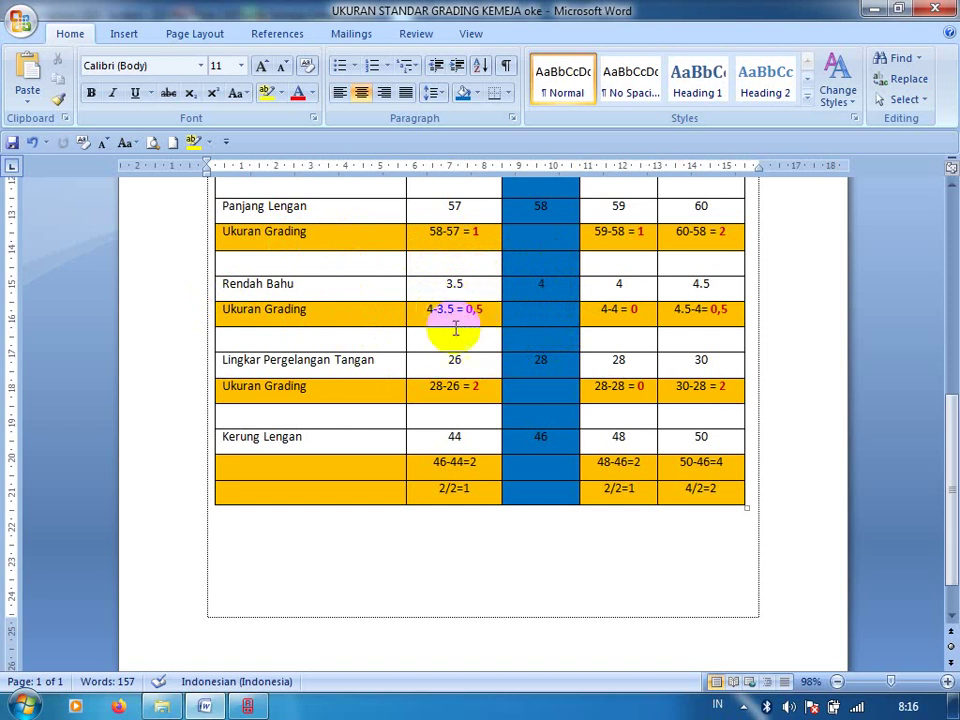
pyautogui.click(707, 310)
pyautogui.click(617, 308)
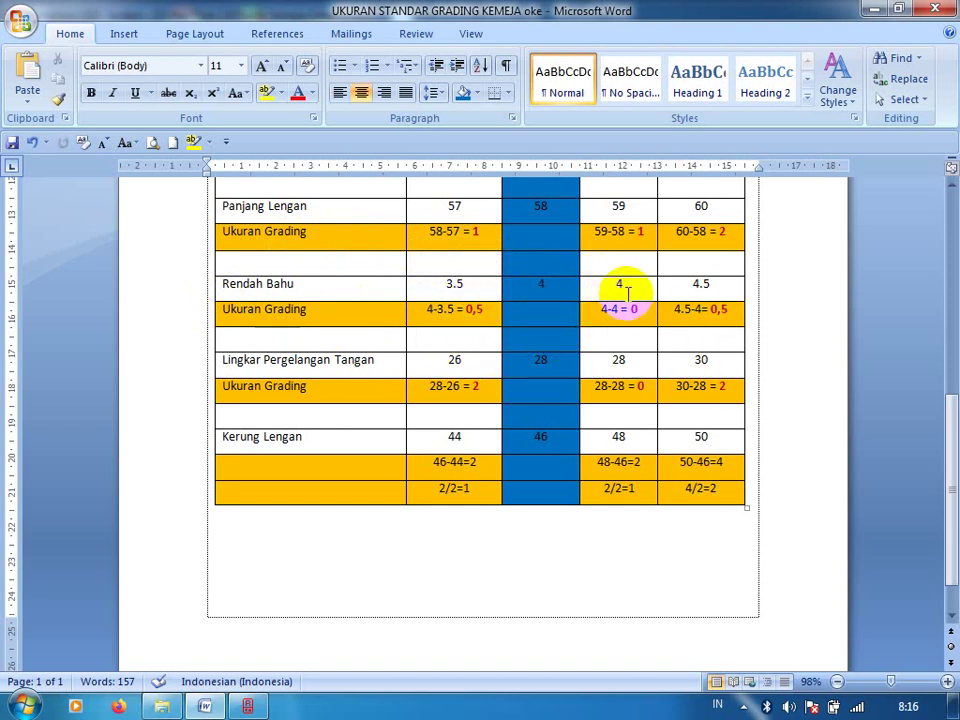
pyautogui.moveTo(627, 291); pyautogui.dragTo(600, 314)
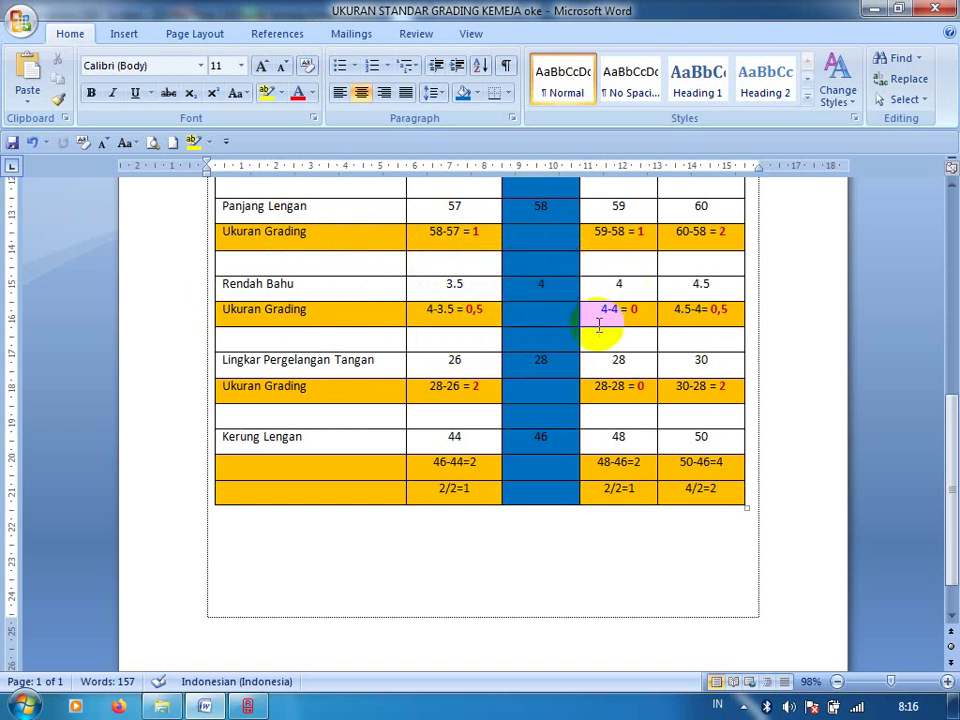
pyautogui.moveTo(600, 310); pyautogui.dragTo(630, 310)
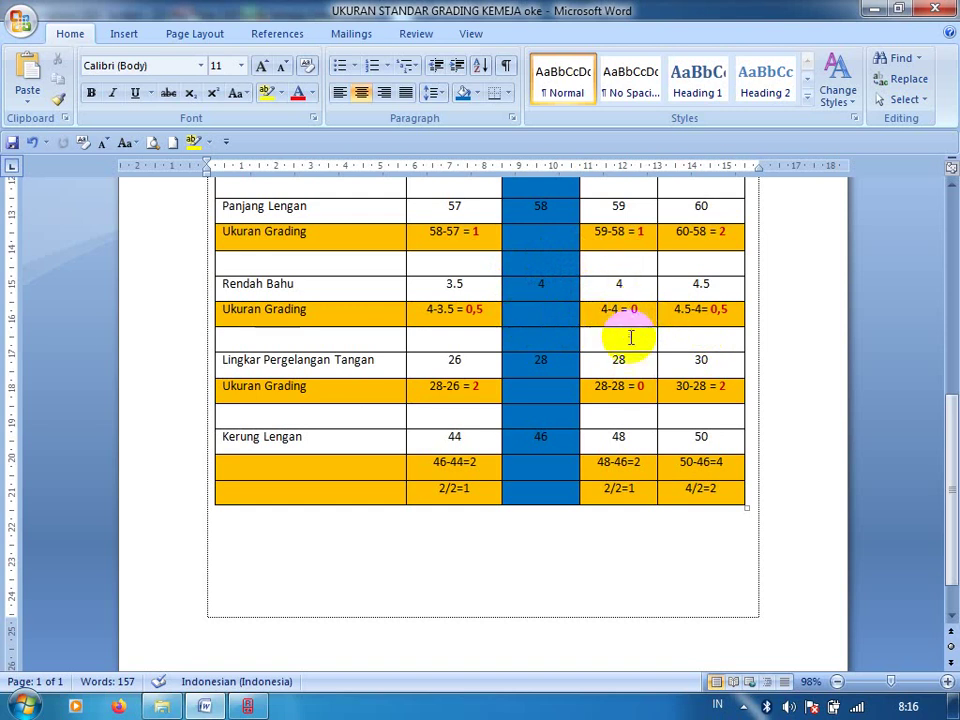
pyautogui.click(604, 308)
pyautogui.moveTo(604, 308); pyautogui.dragTo(628, 298)
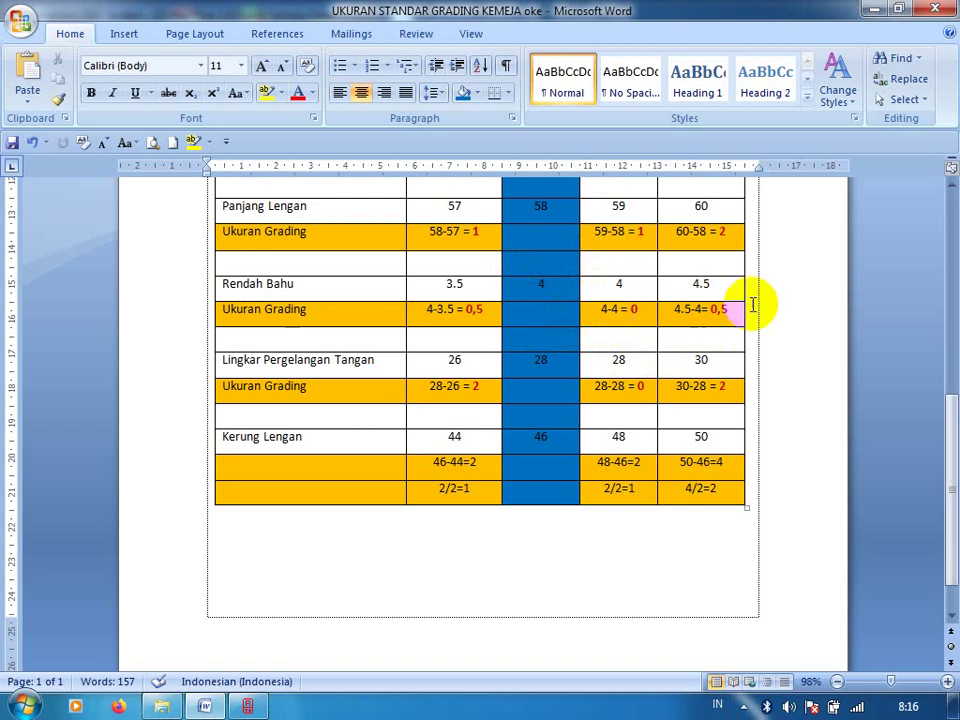
pyautogui.doubleClick(691, 292)
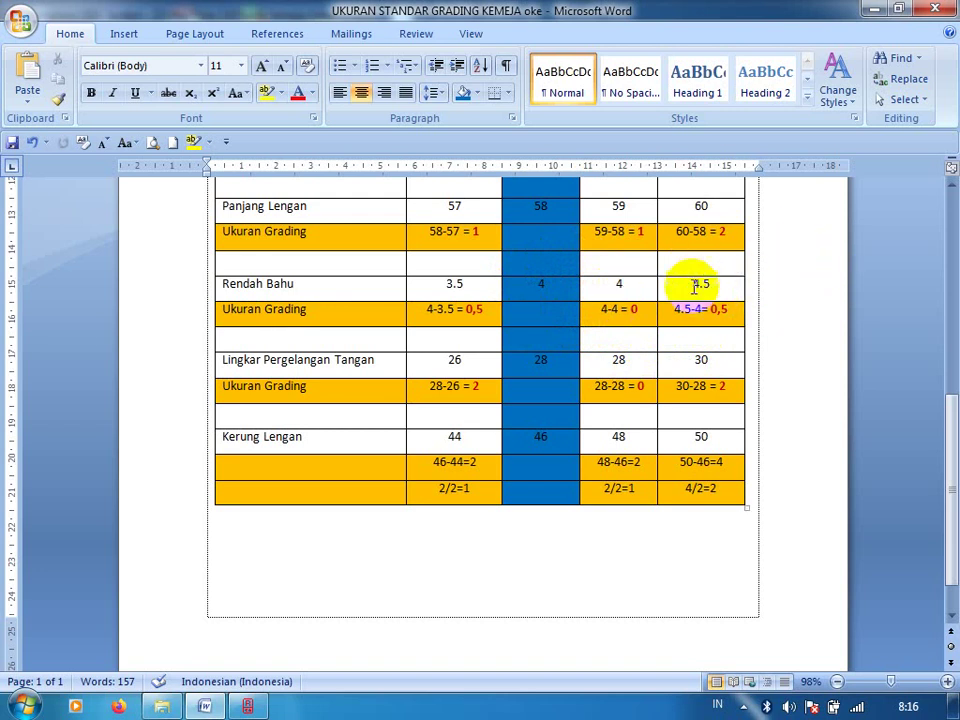
pyautogui.click(700, 285)
pyautogui.doubleClick(718, 313)
pyautogui.click(654, 272)
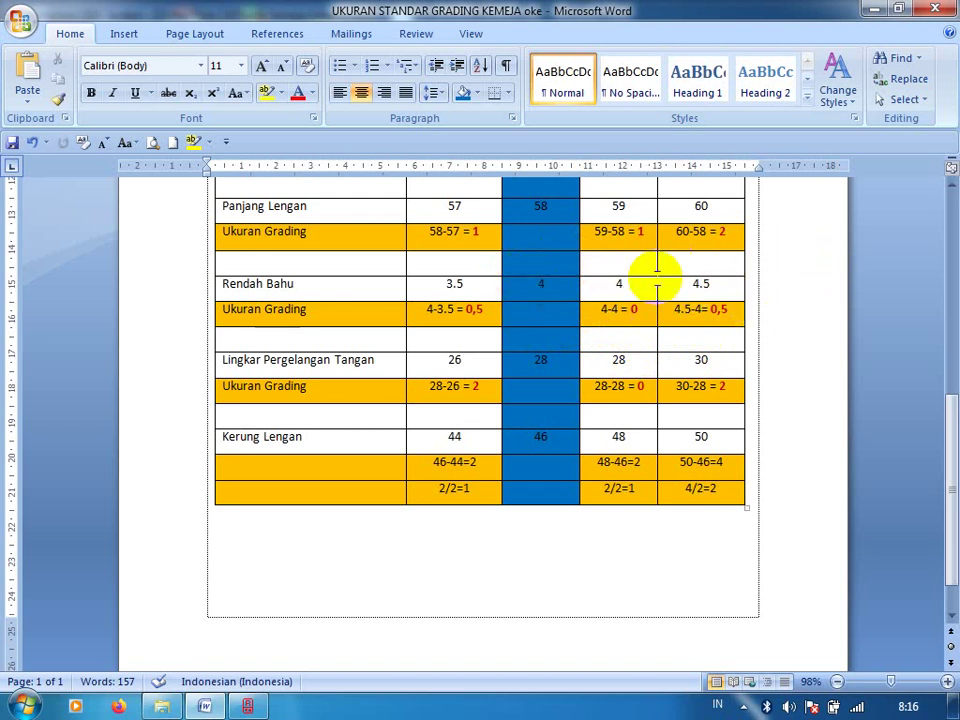
pyautogui.doubleClick(720, 311)
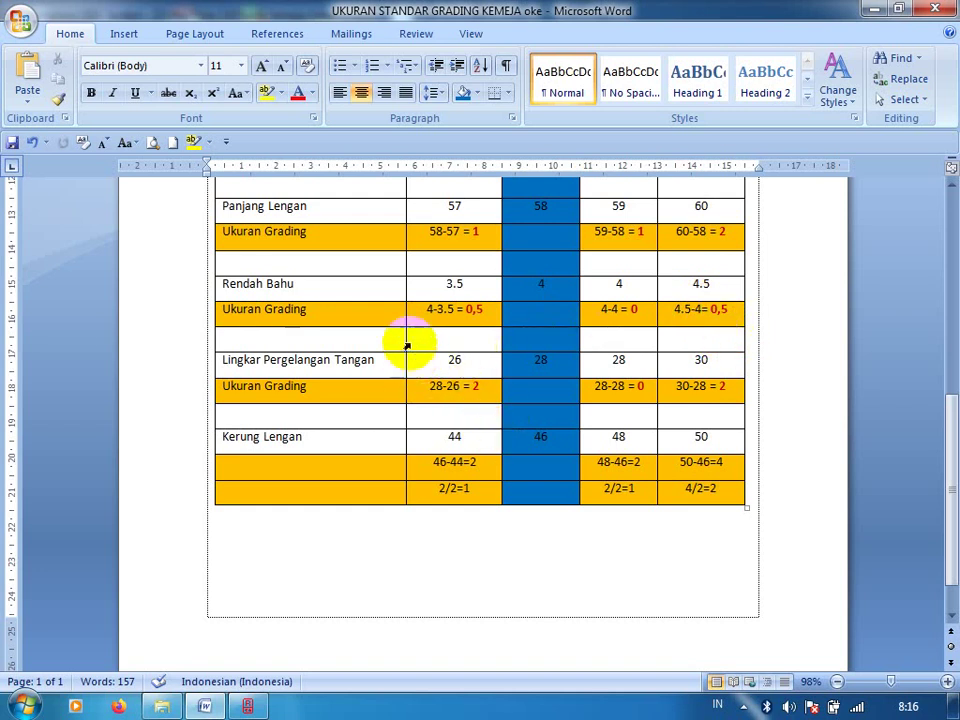
# Position the cursor after the result 2 in the wrist-circumference 28-26 = 2 grading cell.
pyautogui.click(454, 392)
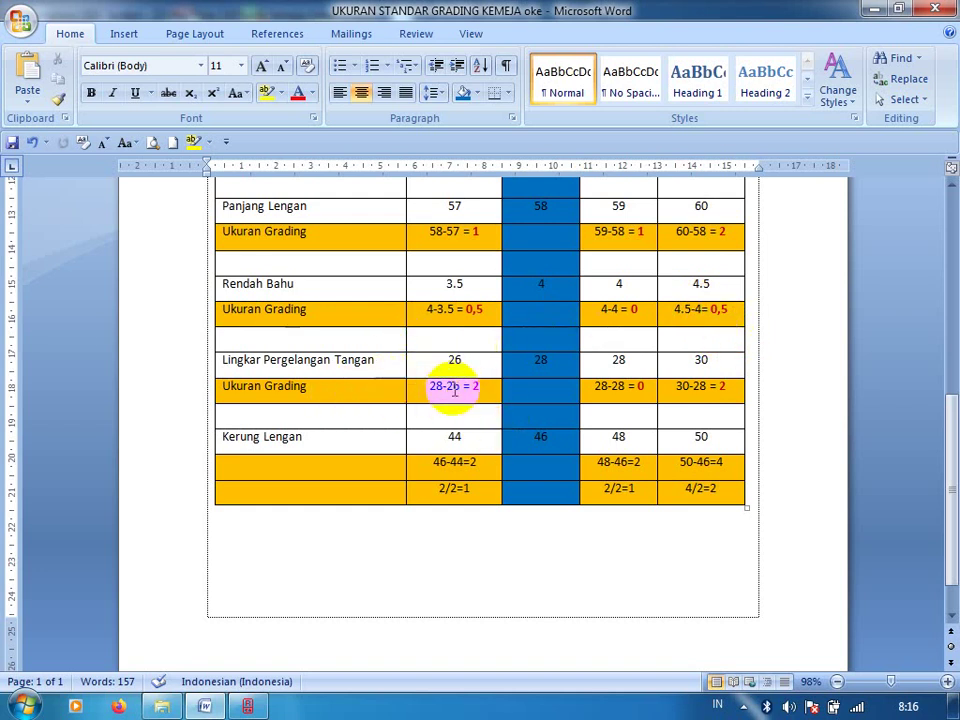
pyautogui.click(298, 495)
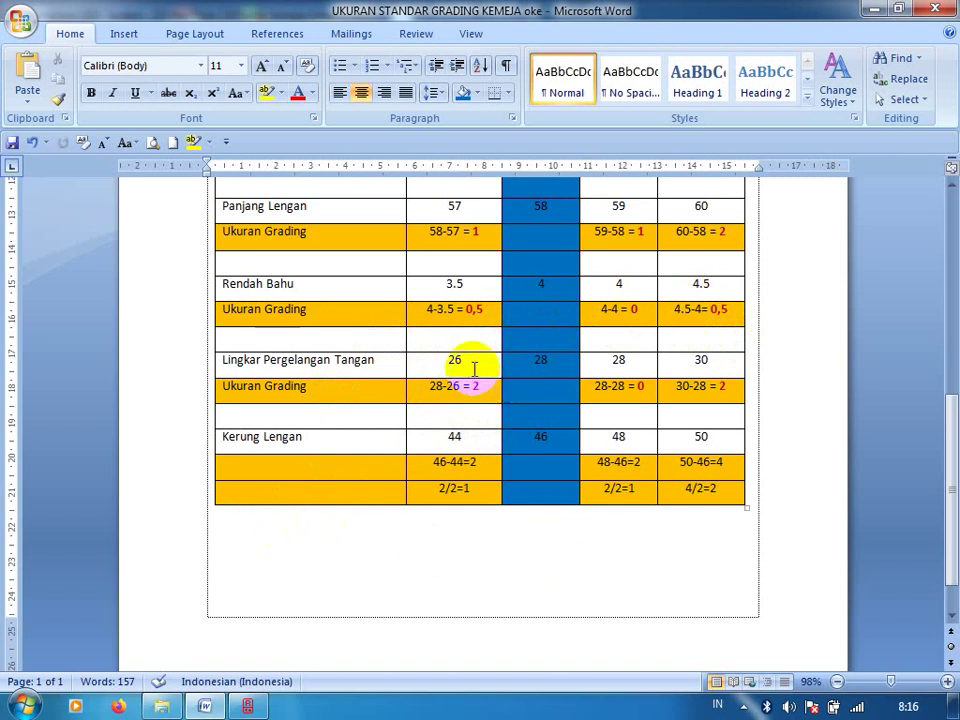
pyautogui.click(370, 368)
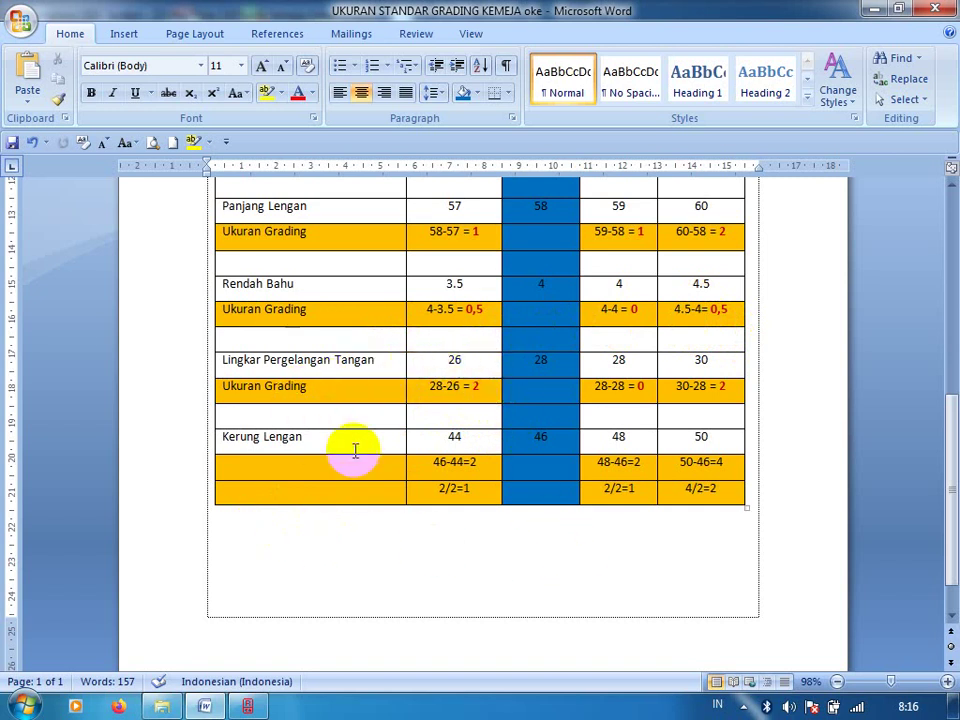
pyautogui.click(424, 392)
pyautogui.click(452, 390)
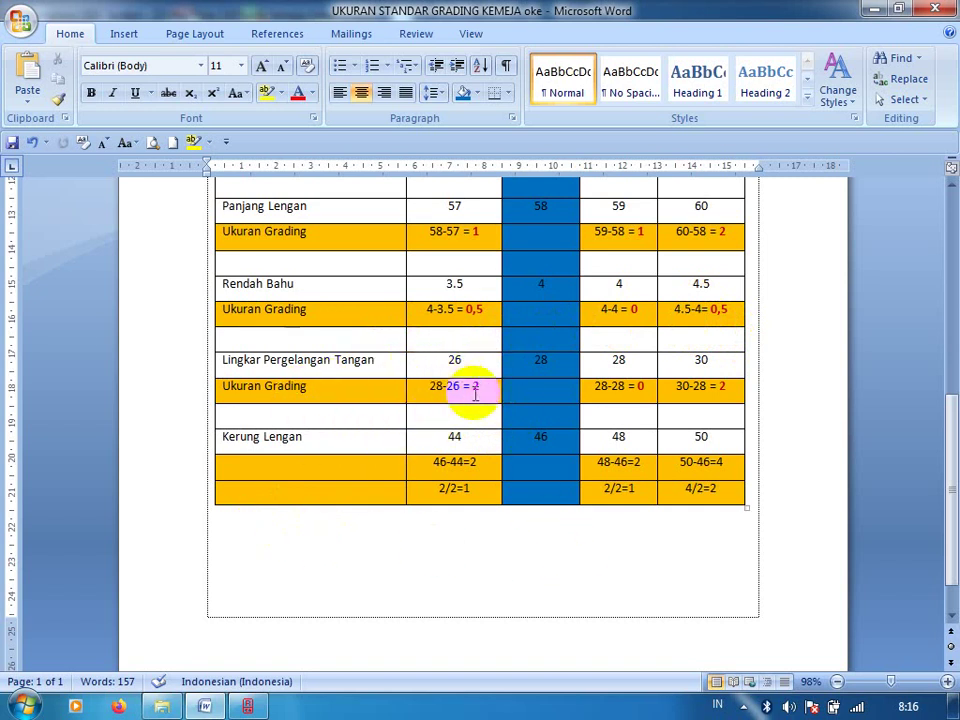
pyautogui.click(476, 390)
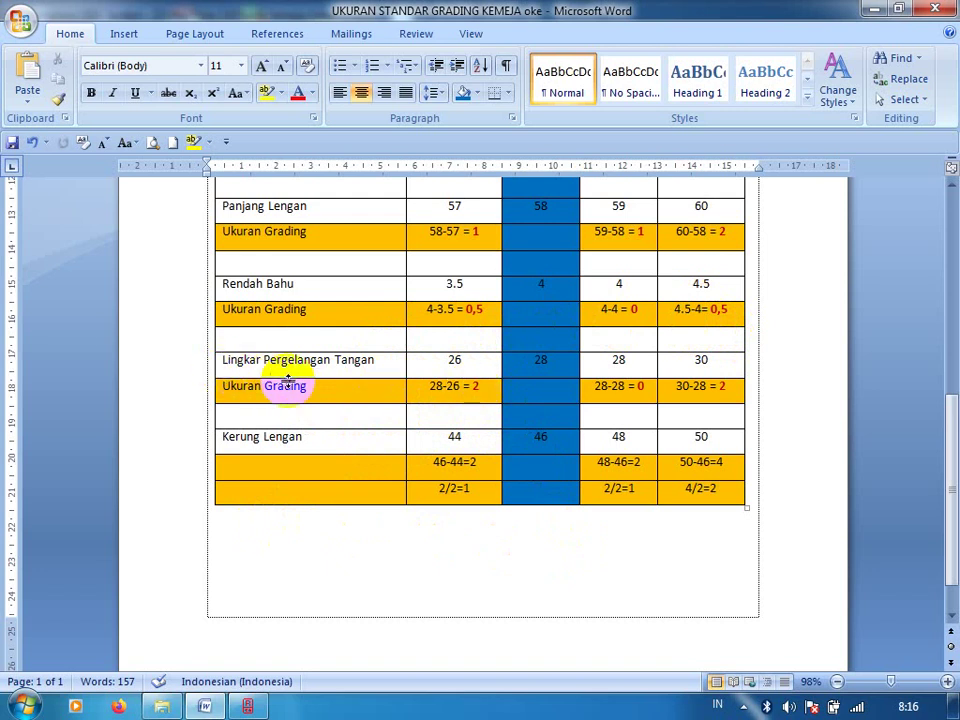
pyautogui.moveTo(471, 390); pyautogui.dragTo(430, 389)
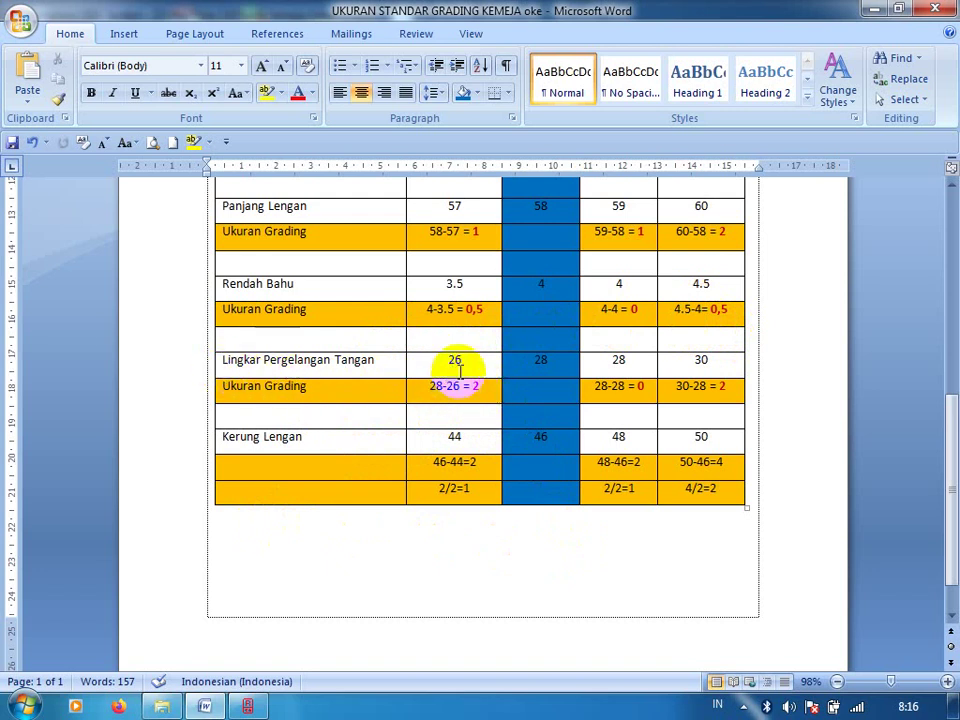
pyautogui.click(439, 394)
pyautogui.click(482, 392)
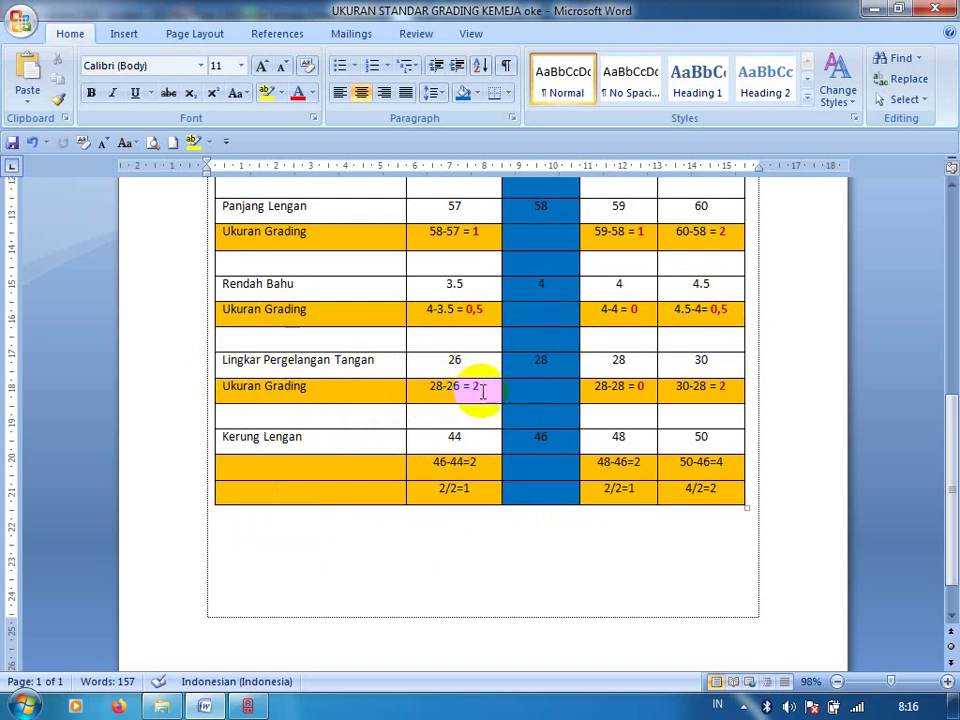
pyautogui.click(486, 390)
pyautogui.write(':2=1')
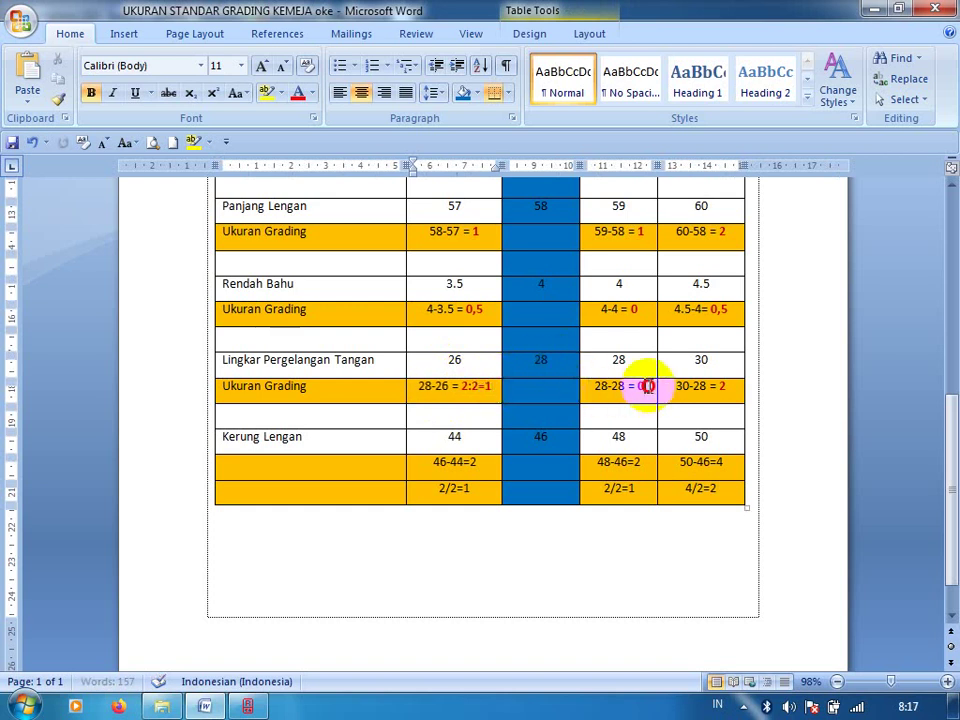
# Complete the XL wrist grading cell so it reads 30-28 = 2:2=1.
pyautogui.click(722, 389)
pyautogui.write(':2=')
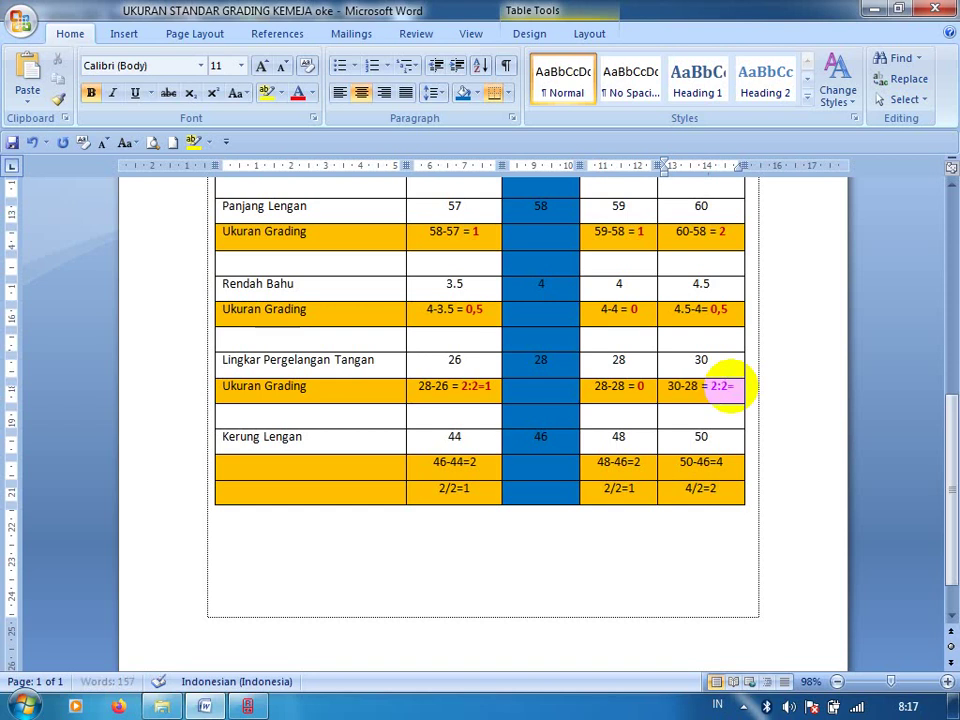
pyautogui.write('1')
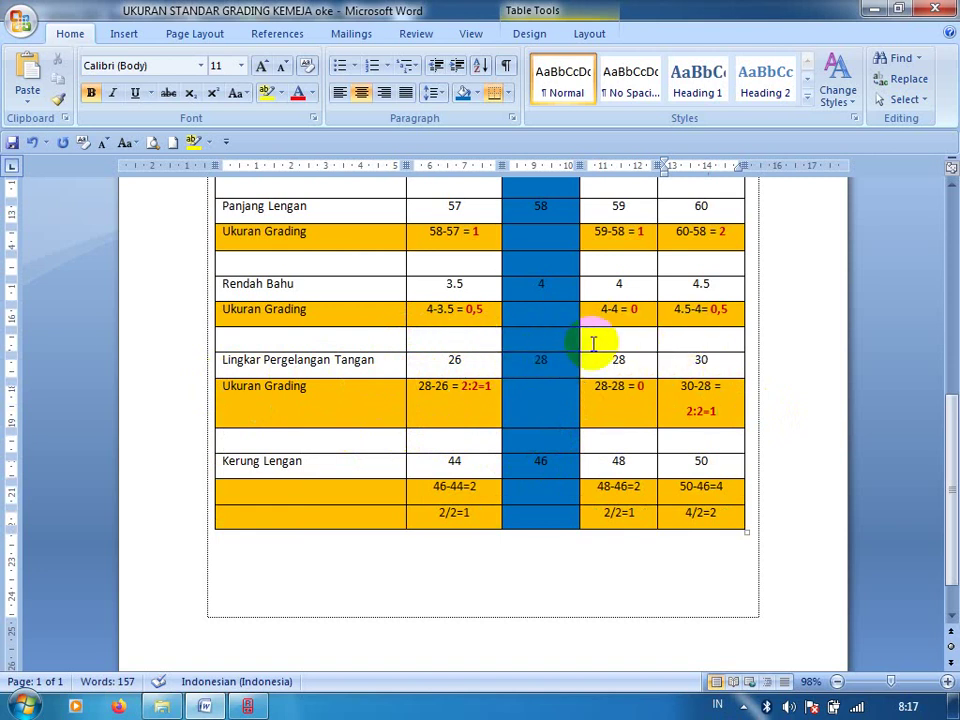
pyautogui.click(681, 400)
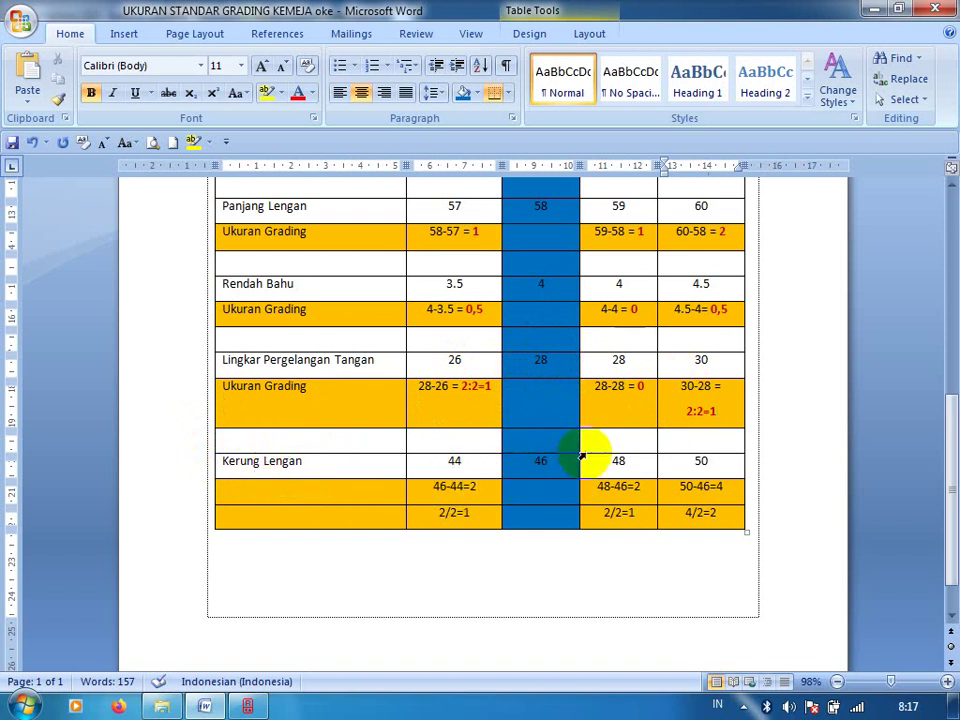
pyautogui.click(515, 465)
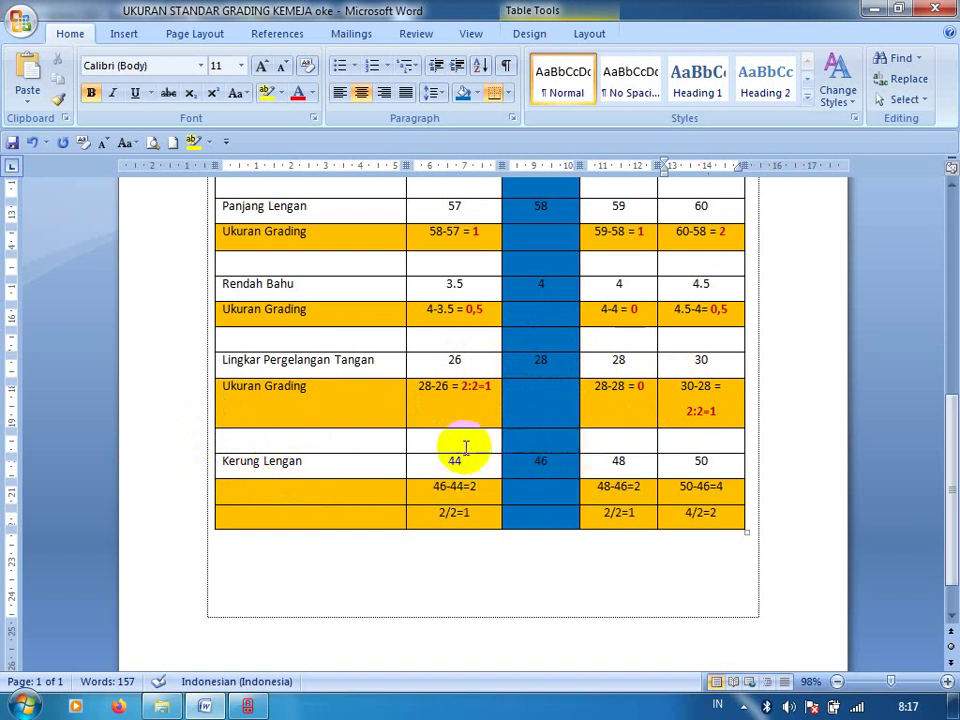
pyautogui.click(453, 487)
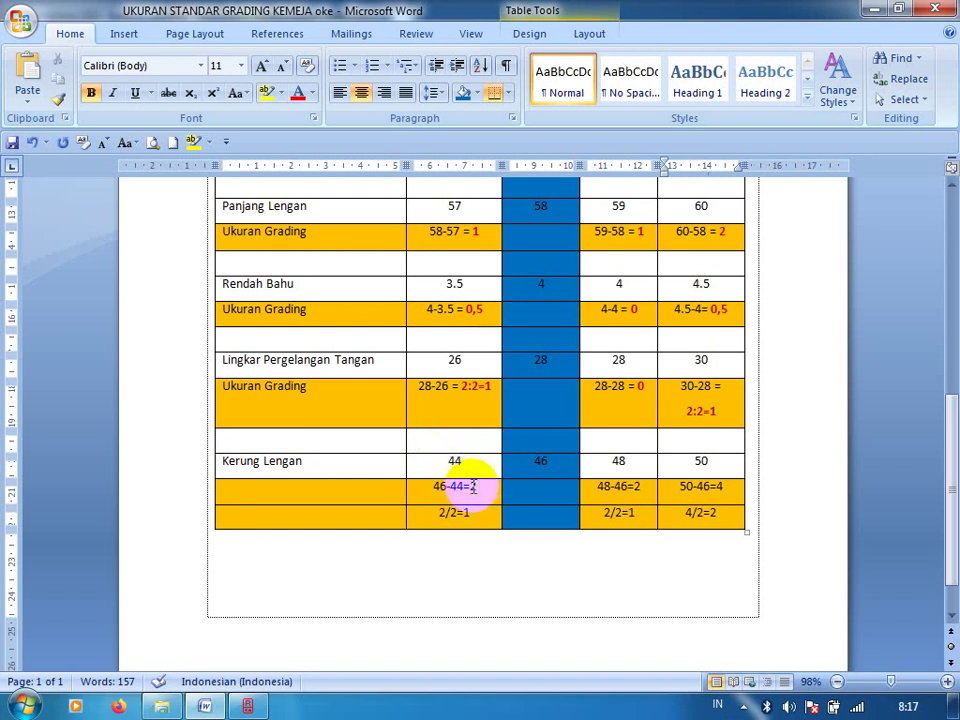
pyautogui.click(600, 436)
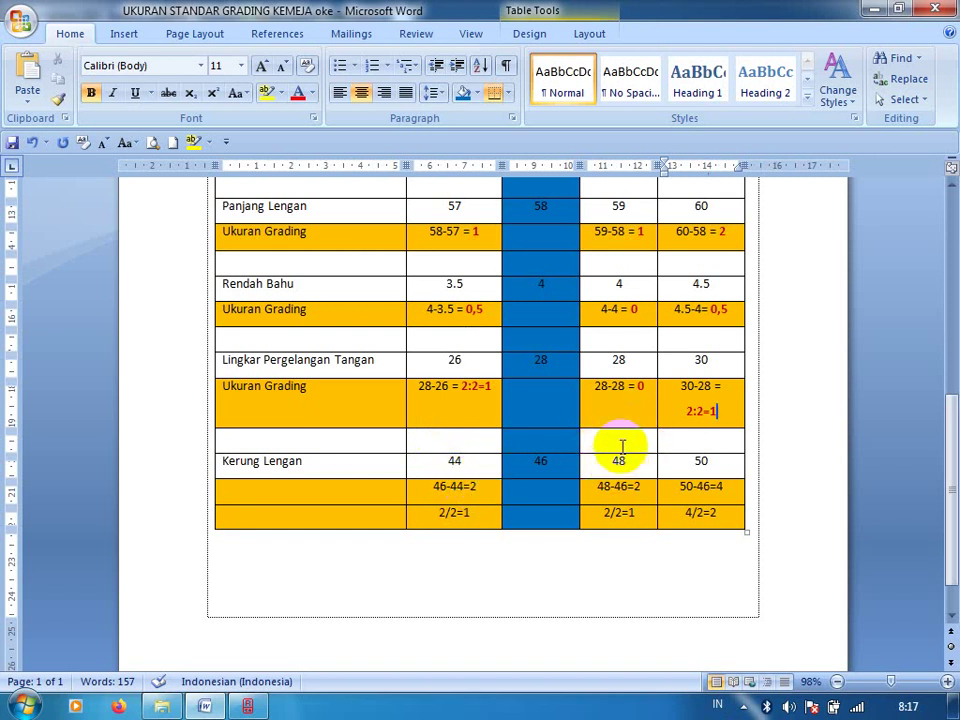
pyautogui.click(610, 480)
pyautogui.click(630, 484)
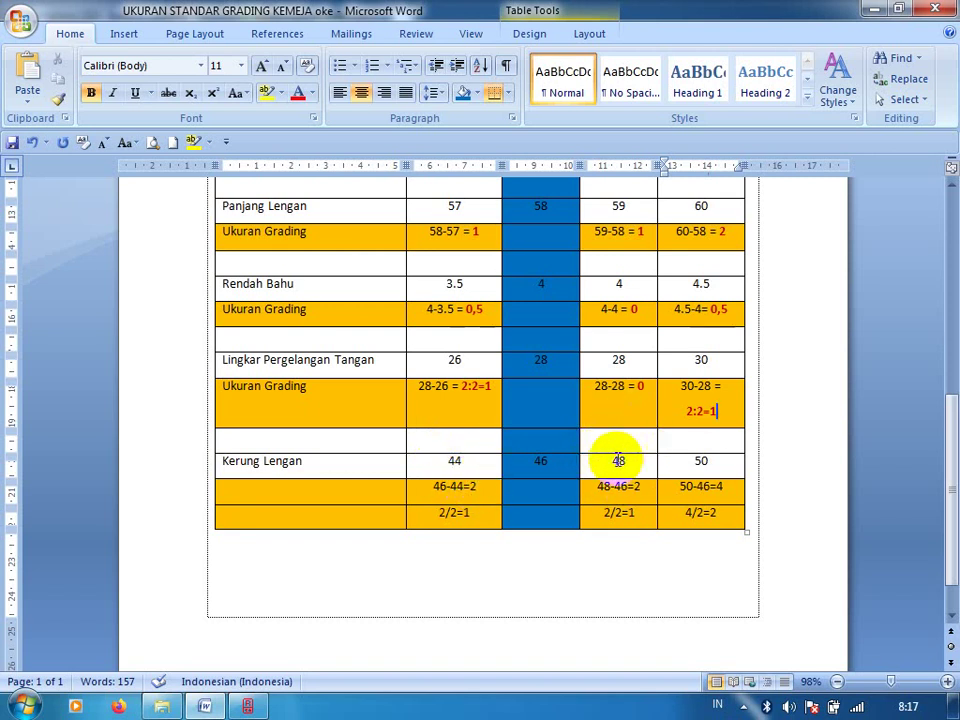
pyautogui.click(583, 446)
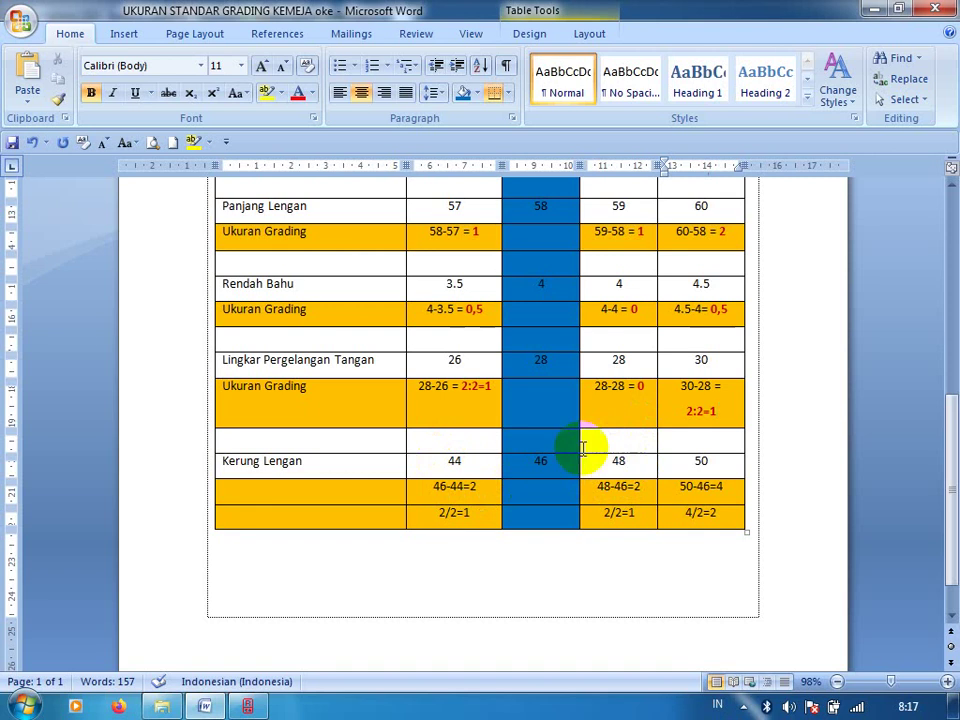
pyautogui.click(540, 488)
pyautogui.doubleClick(618, 486)
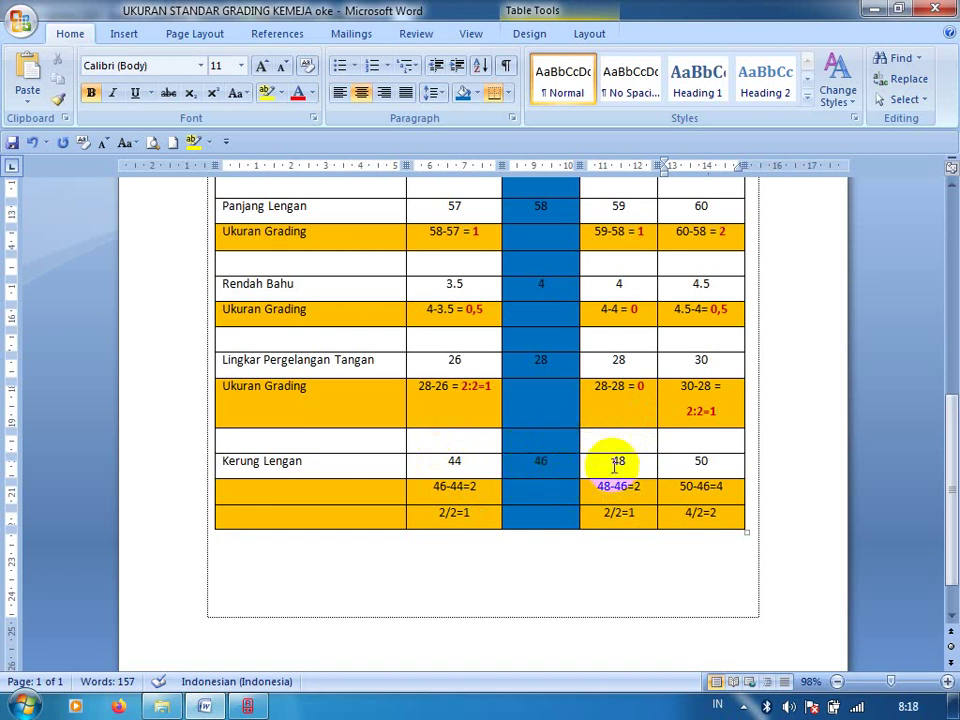
pyautogui.click(611, 441)
pyautogui.click(655, 492)
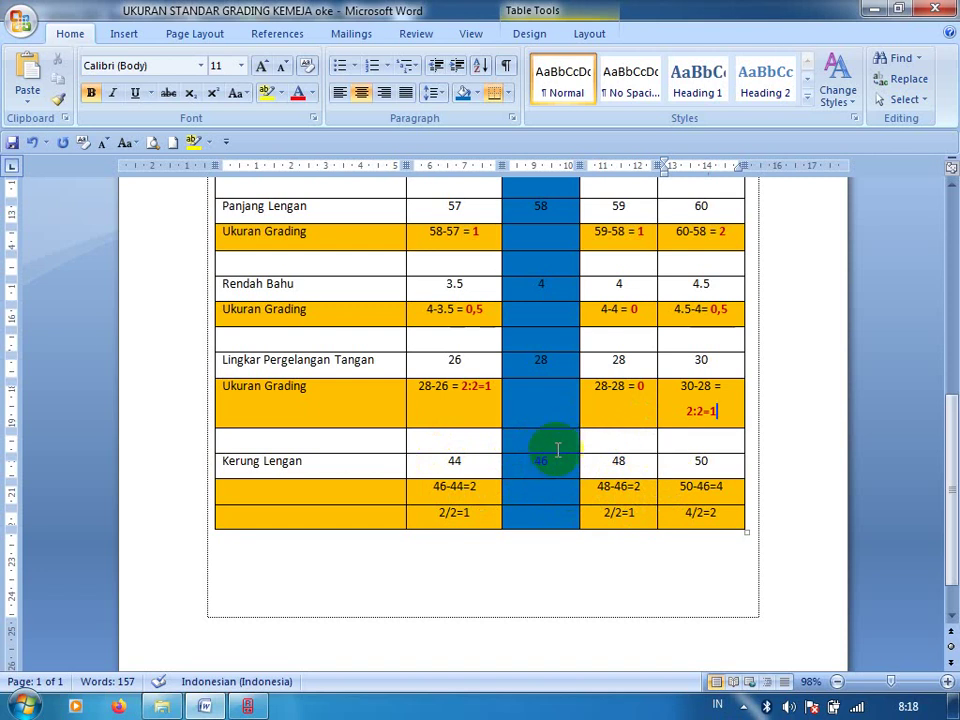
pyautogui.moveTo(612, 484); pyautogui.dragTo(622, 494)
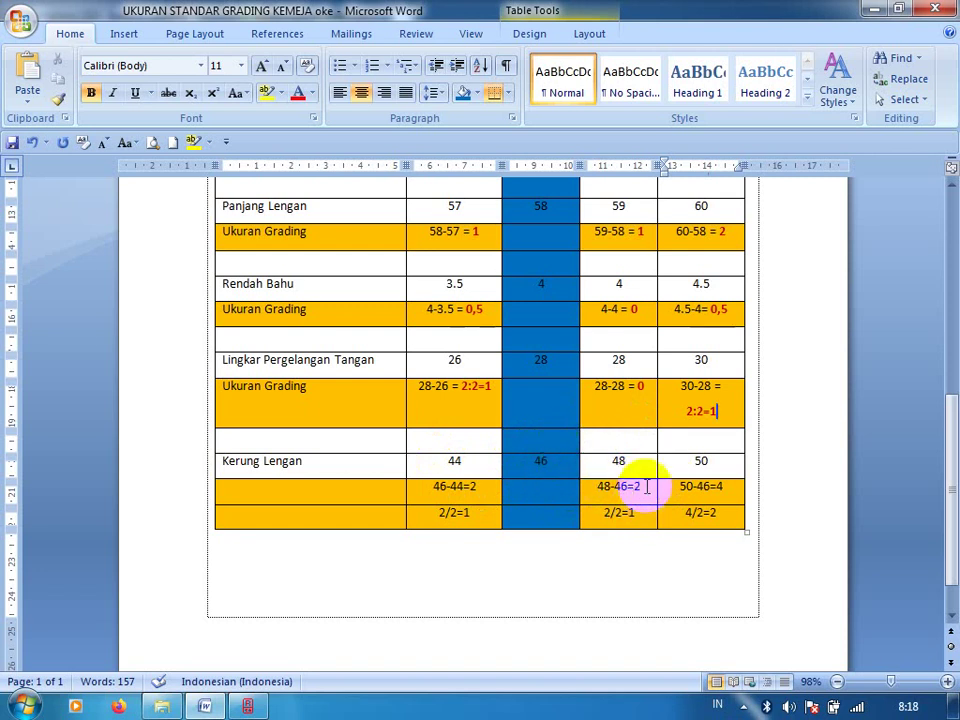
pyautogui.click(626, 514)
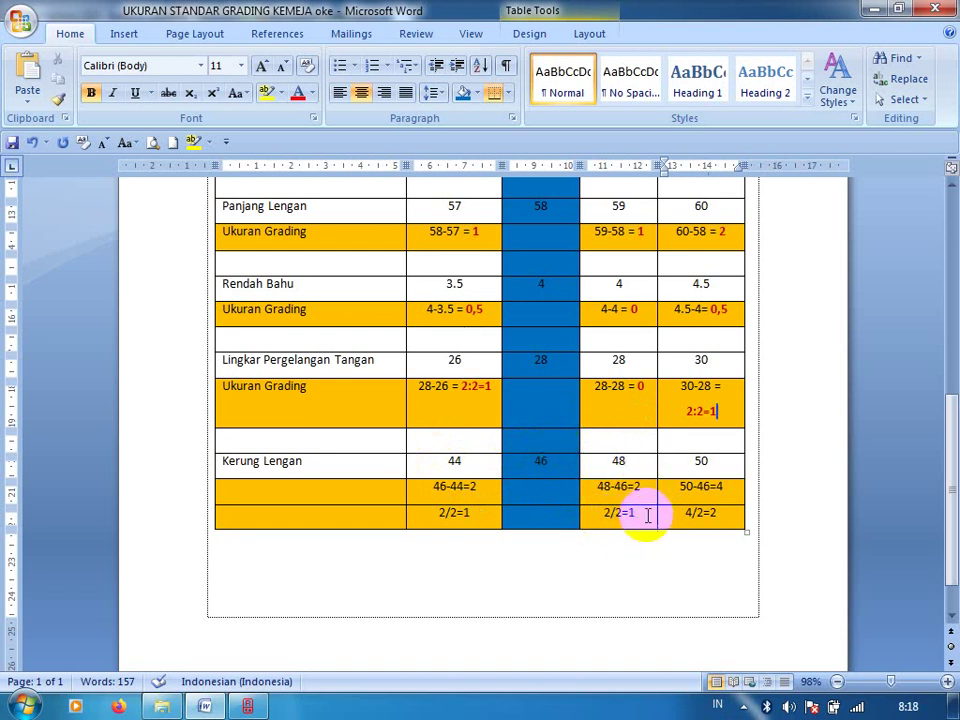
pyautogui.click(600, 489)
pyautogui.click(468, 498)
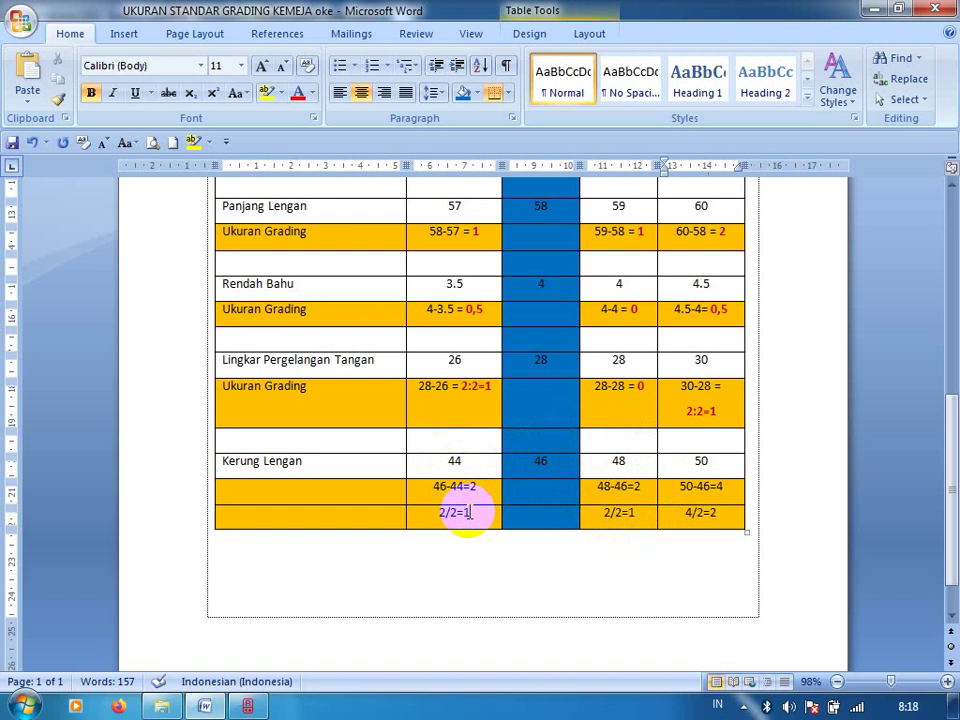
pyautogui.moveTo(462, 512); pyautogui.dragTo(471, 513)
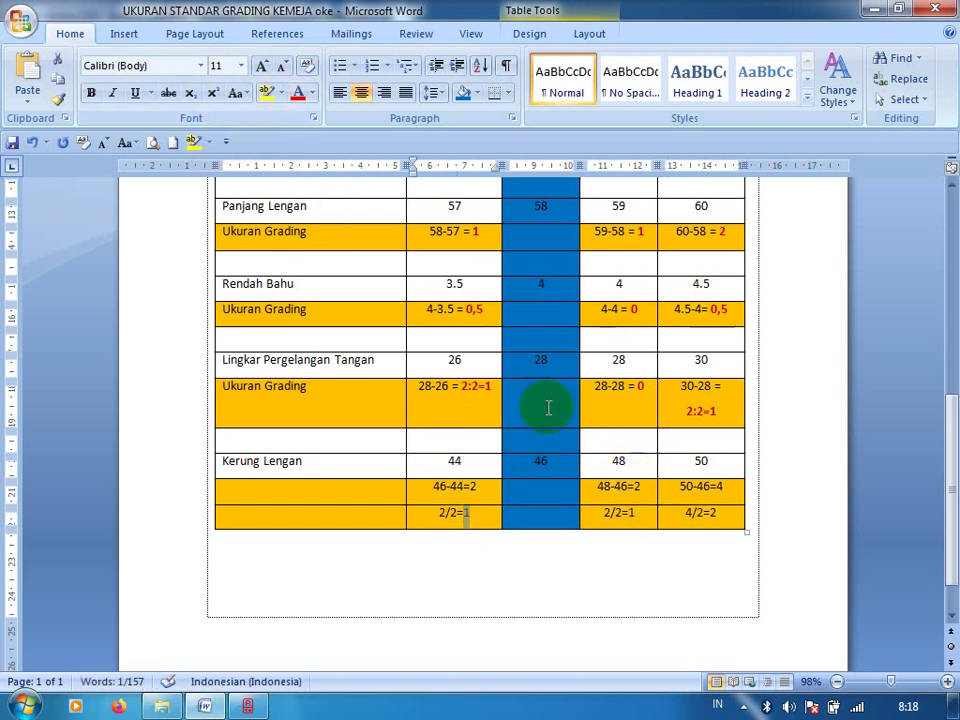
pyautogui.click(91, 93)
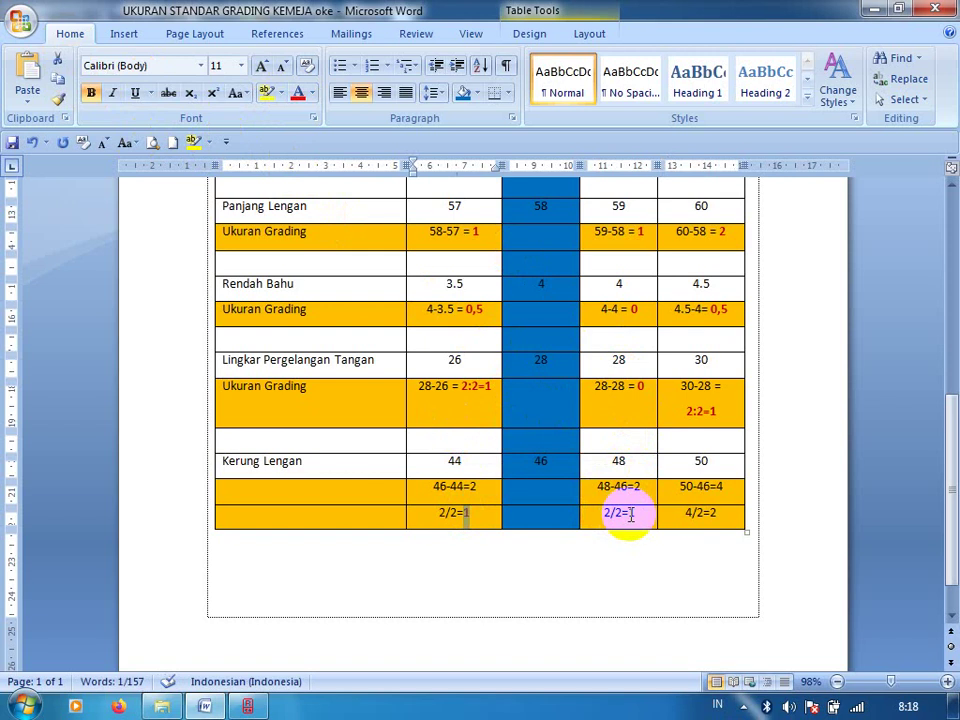
pyautogui.moveTo(630, 513); pyautogui.dragTo(634, 513)
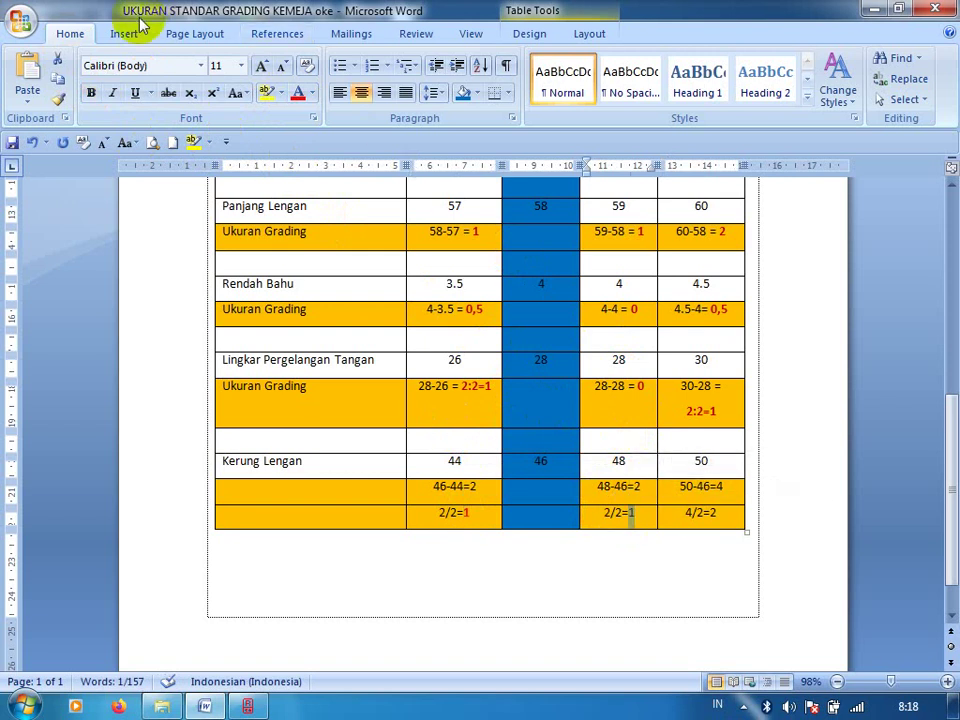
pyautogui.click(92, 96)
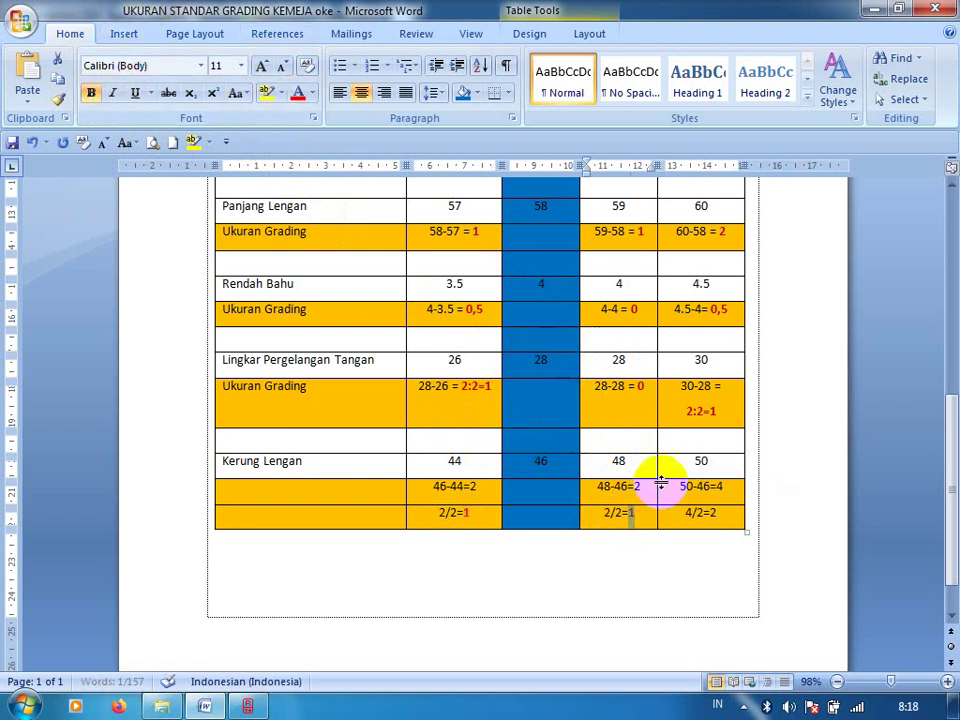
pyautogui.moveTo(707, 513); pyautogui.dragTo(716, 513)
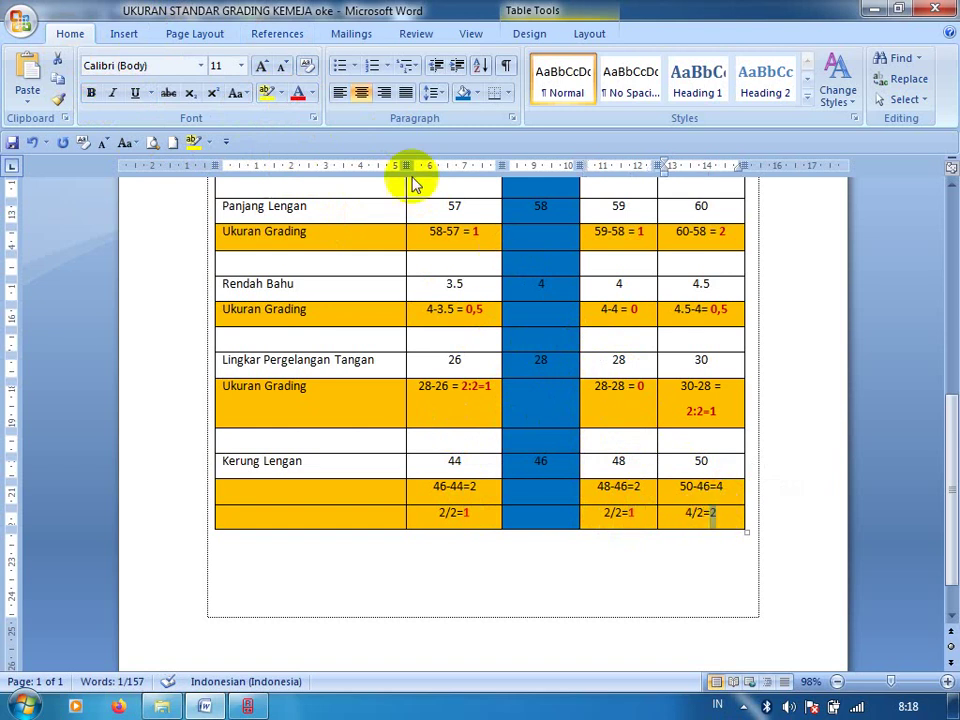
pyautogui.click(297, 92)
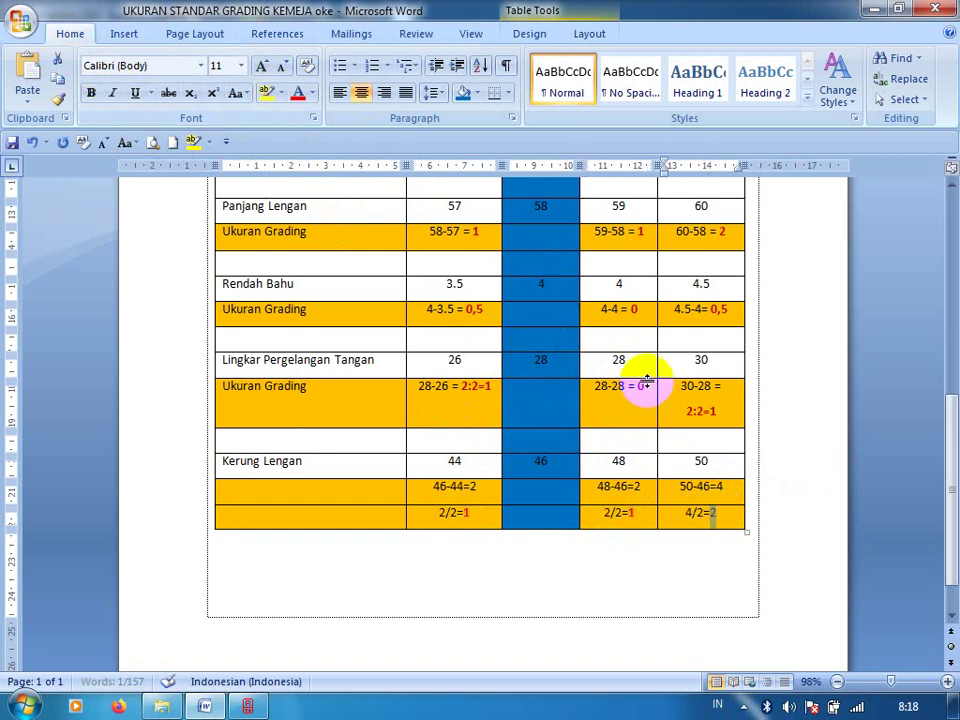
pyautogui.click(90, 93)
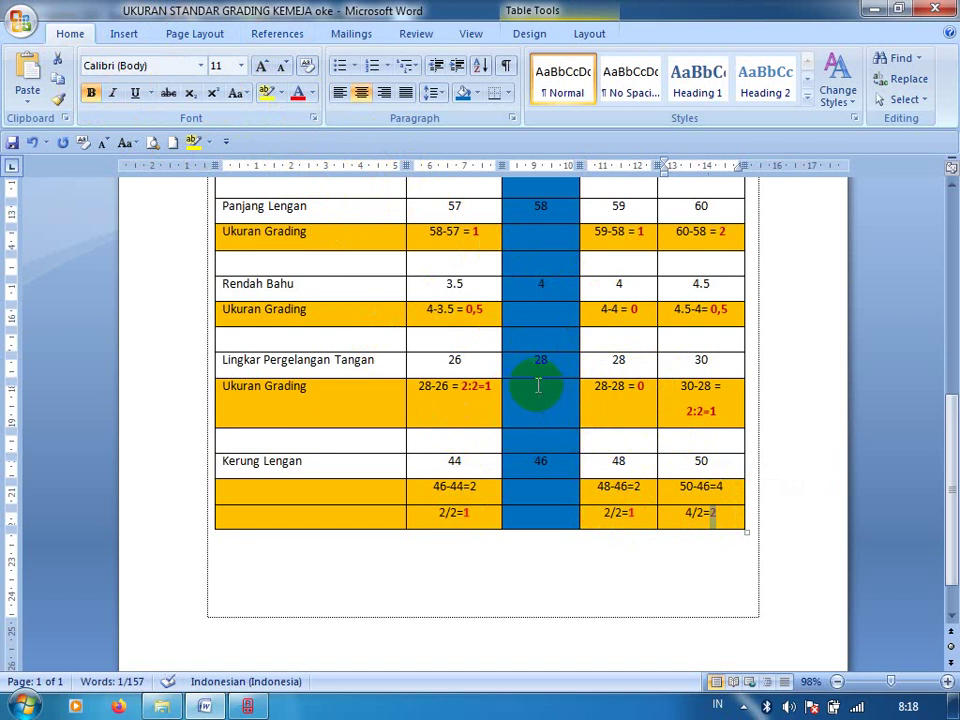
pyautogui.moveTo(603, 513); pyautogui.dragTo(621, 530)
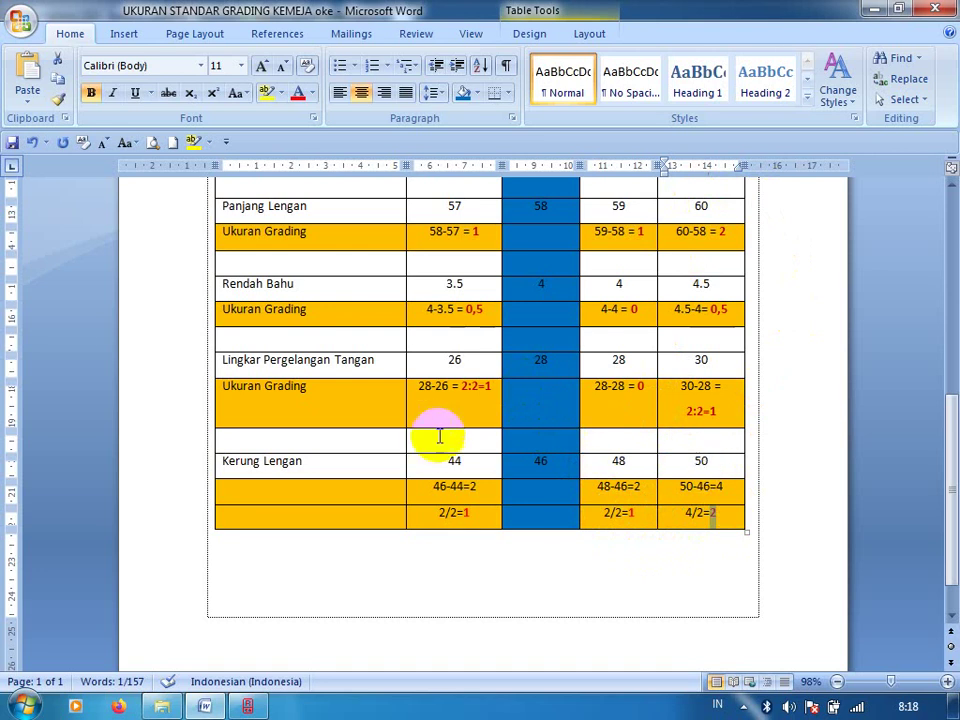
pyautogui.moveTo(689, 231); pyautogui.dragTo(726, 231)
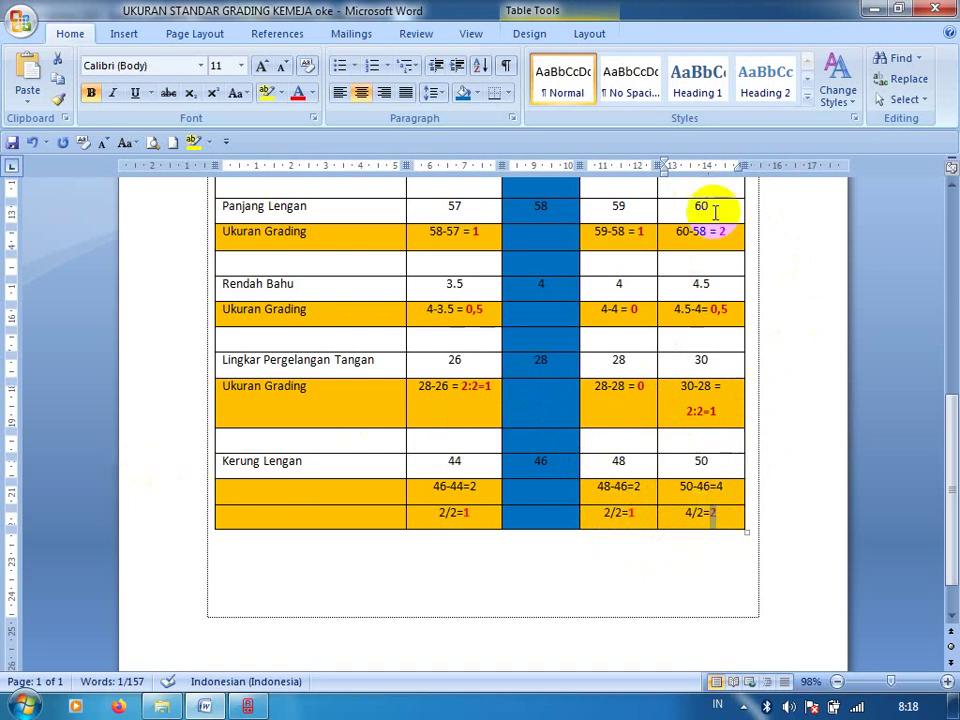
pyautogui.moveTo(684, 486); pyautogui.dragTo(721, 486)
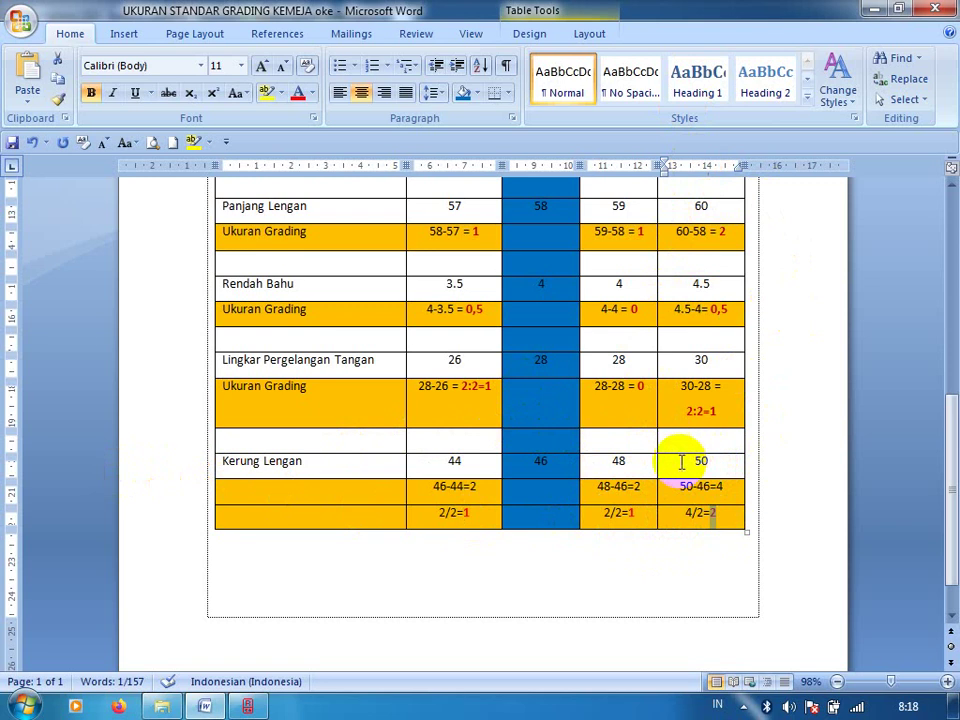
pyautogui.click(710, 478)
pyautogui.moveTo(489, 386); pyautogui.dragTo(537, 474)
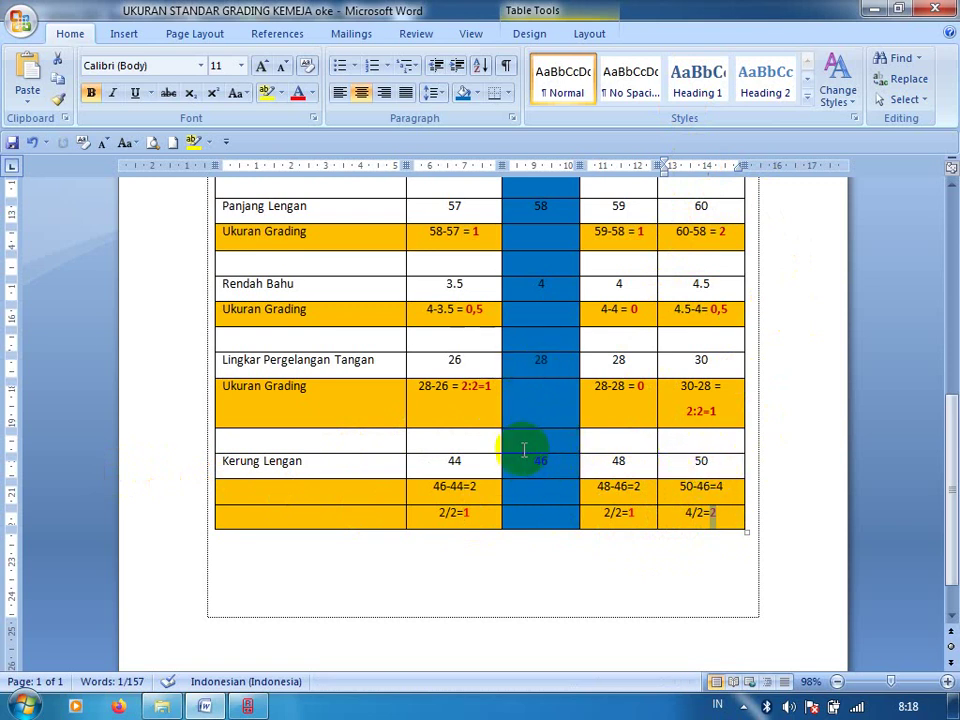
pyautogui.moveTo(535, 470); pyautogui.dragTo(541, 467)
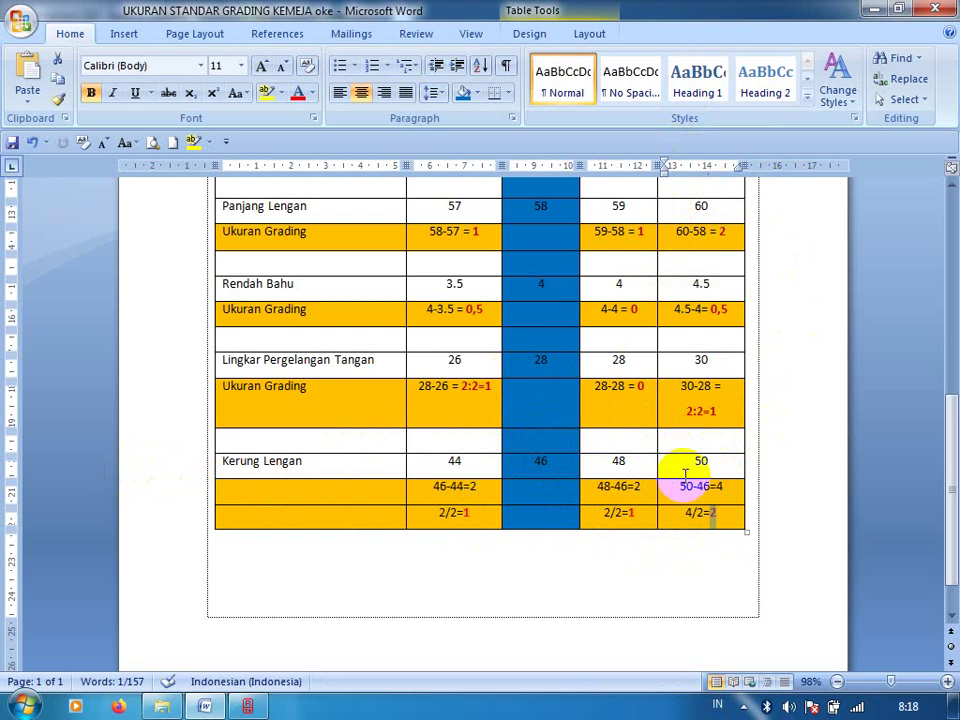
pyautogui.click(610, 462)
pyautogui.moveTo(695, 487); pyautogui.dragTo(722, 490)
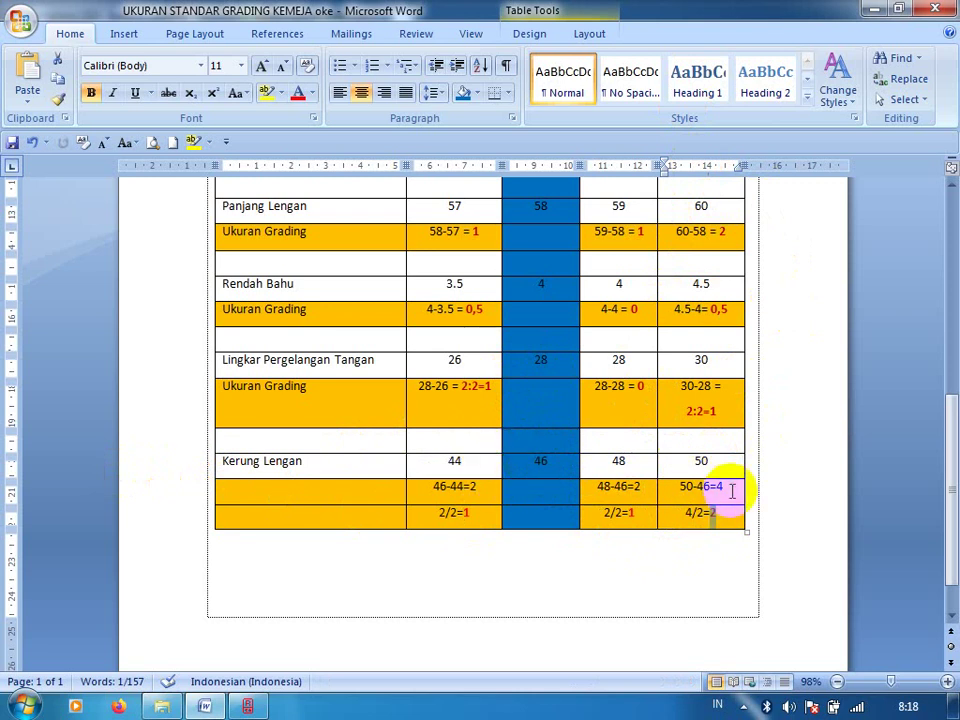
pyautogui.click(643, 521)
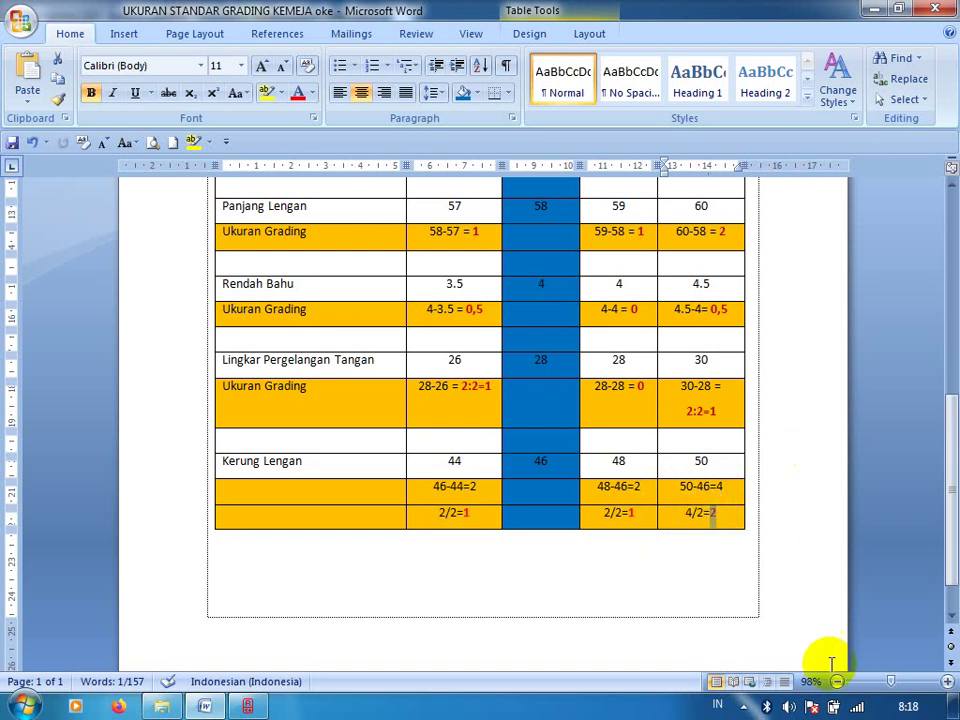
pyautogui.click(955, 563)
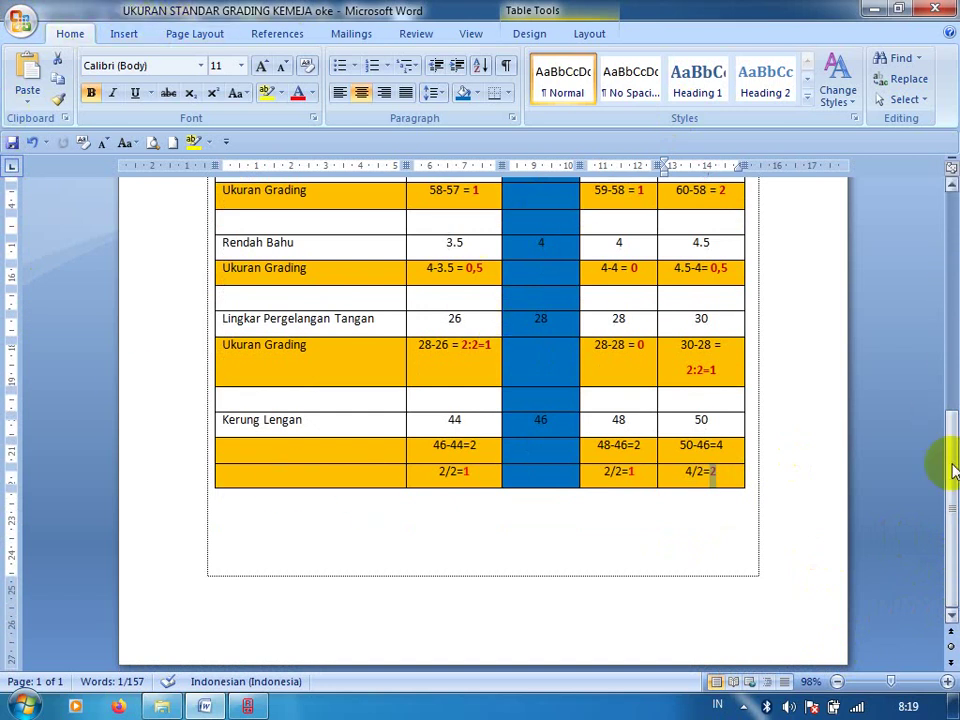
pyautogui.moveTo(953, 461); pyautogui.dragTo(932, 375)
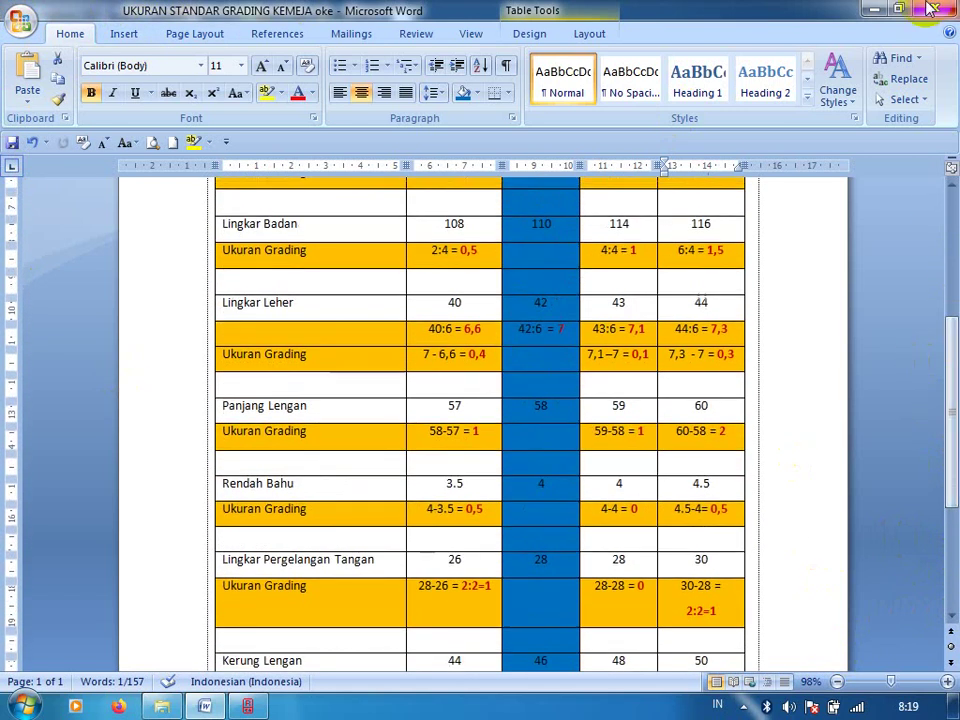
# Add the Panjang kemeja row with 68, 70, 72 and 74 for S to XL.
pyautogui.click(248, 707)
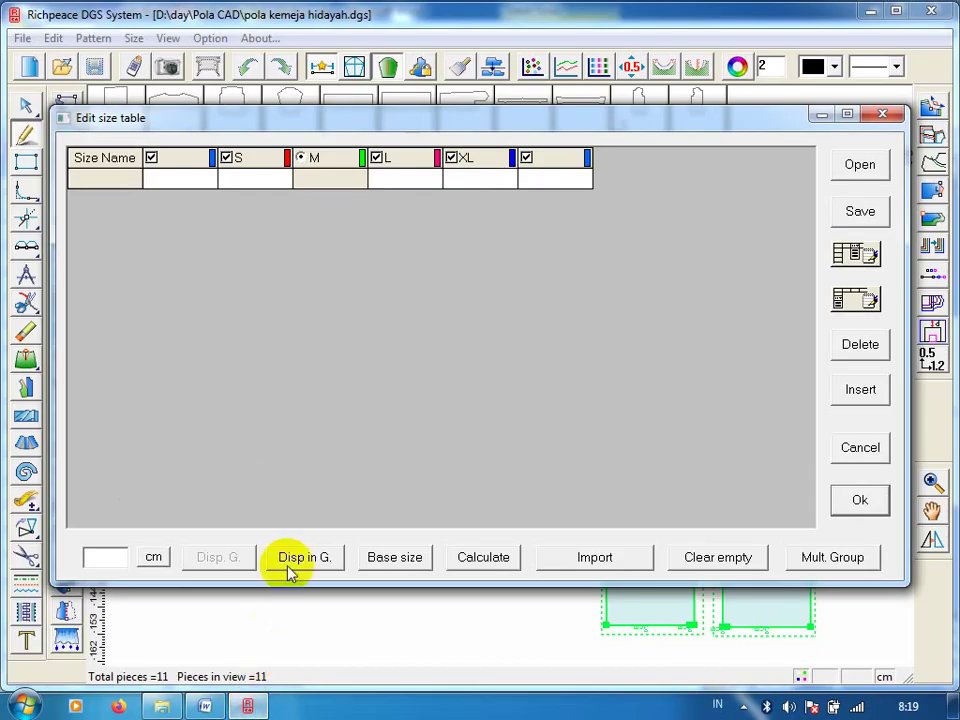
pyautogui.click(97, 176)
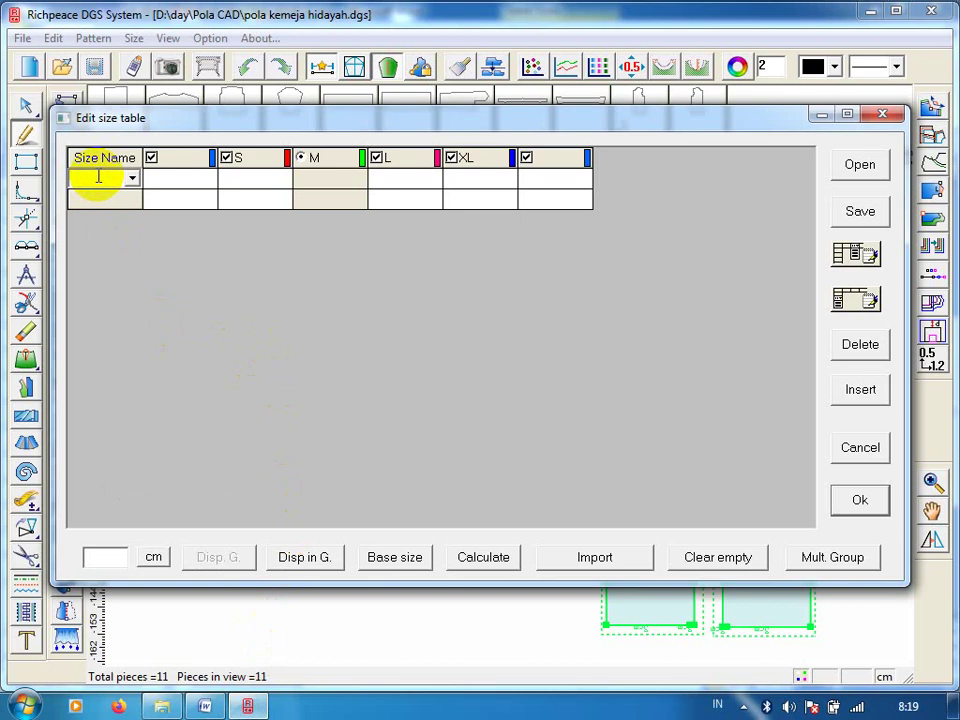
pyautogui.write('Panjang')
pyautogui.write(' kemeja')
pyautogui.click(242, 179)
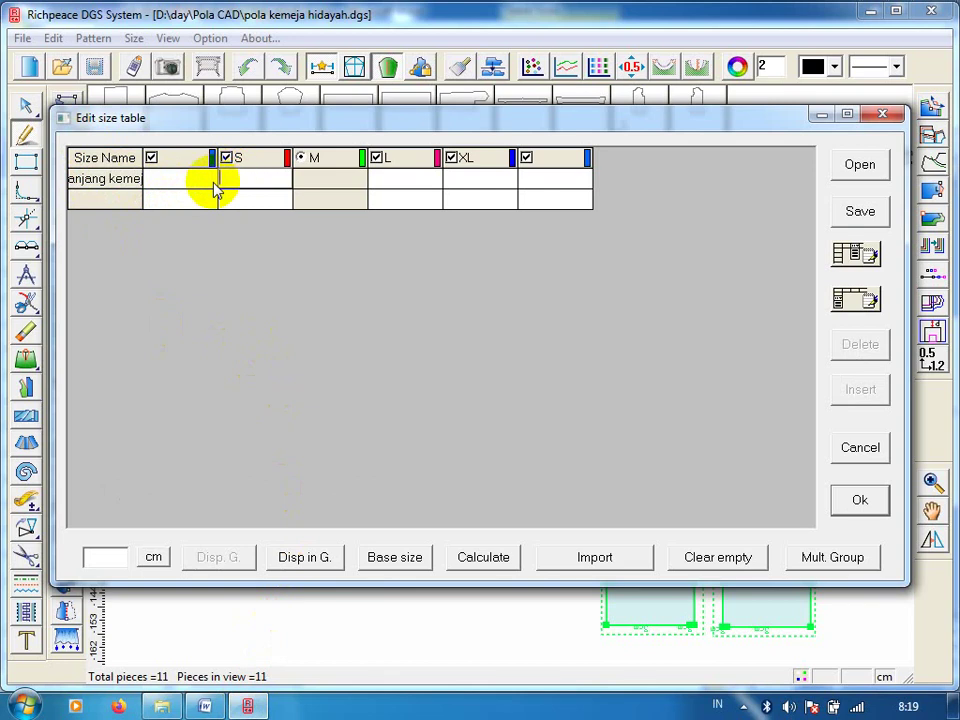
pyautogui.write('68')
pyautogui.click(332, 181)
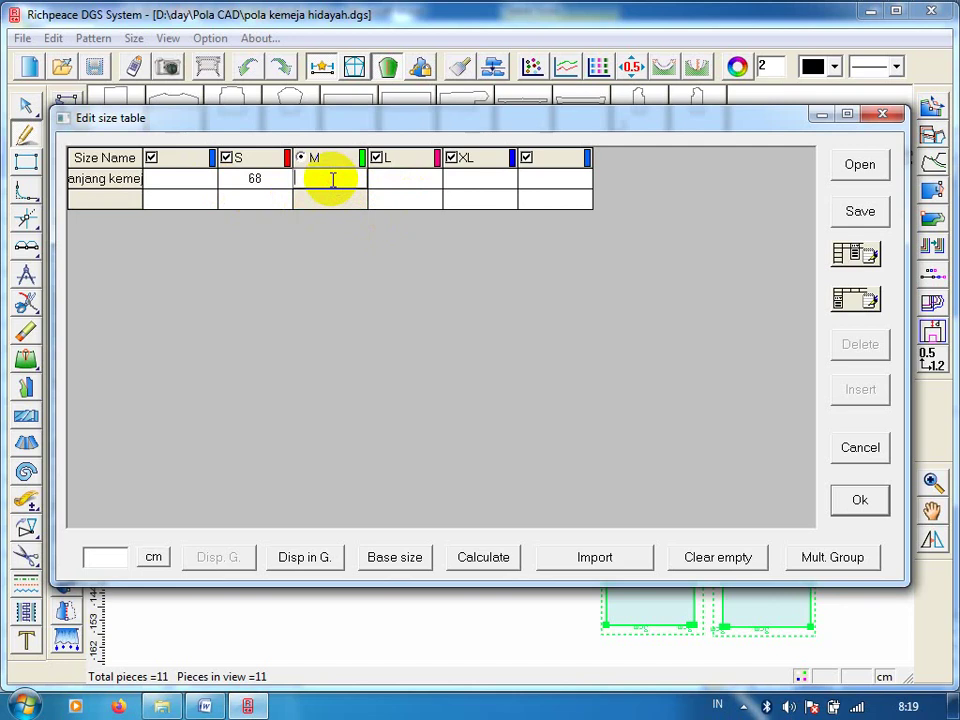
pyautogui.write('70')
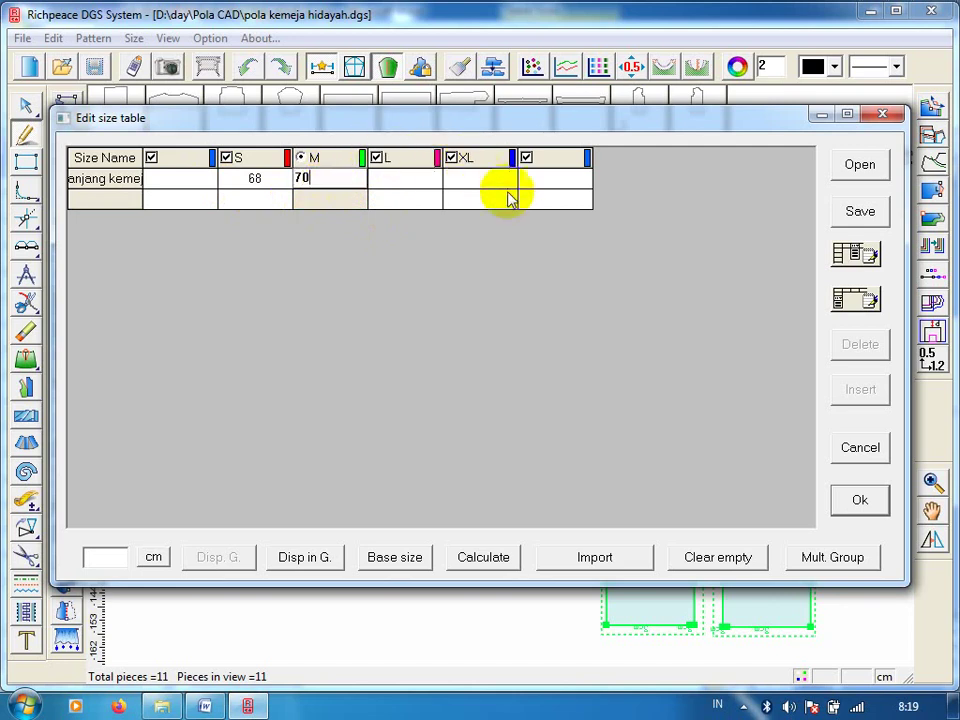
pyautogui.click(408, 187)
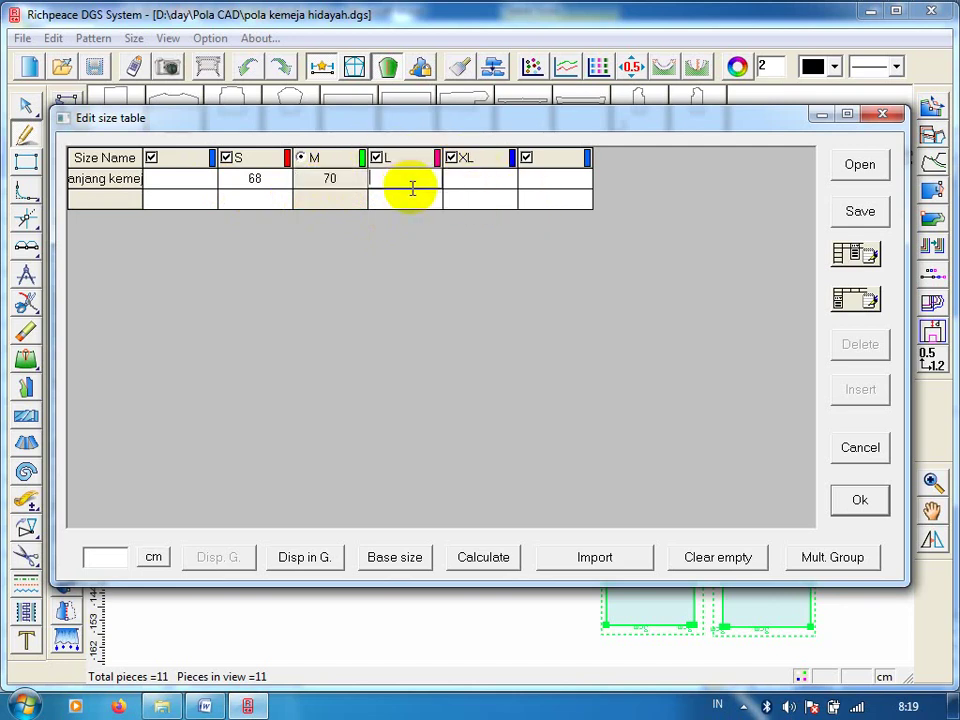
pyautogui.write('72')
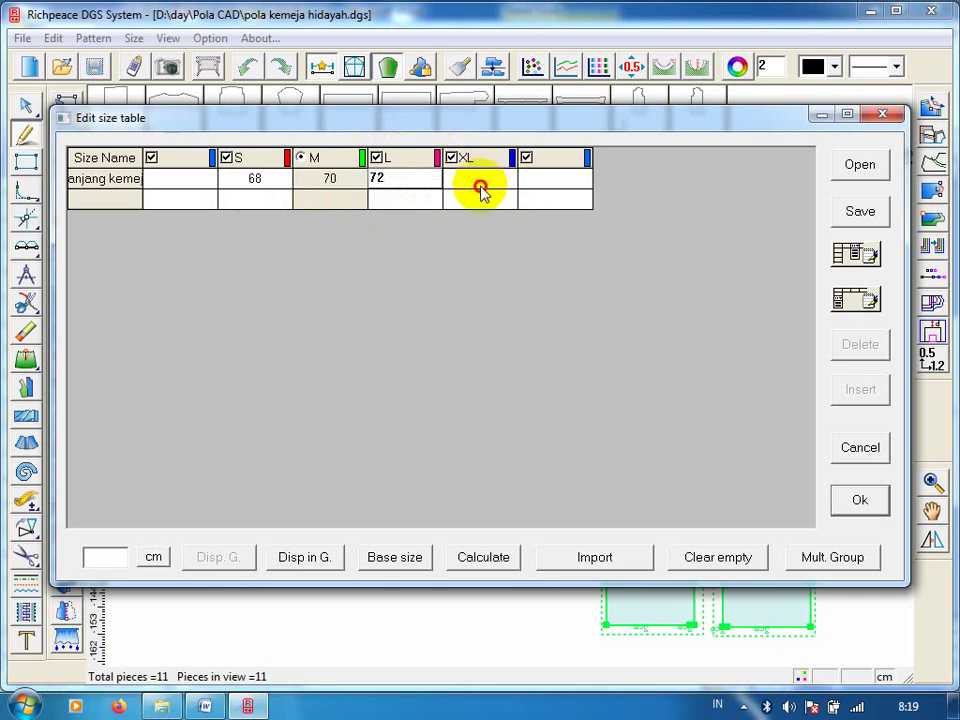
pyautogui.click(480, 185)
pyautogui.write('7')
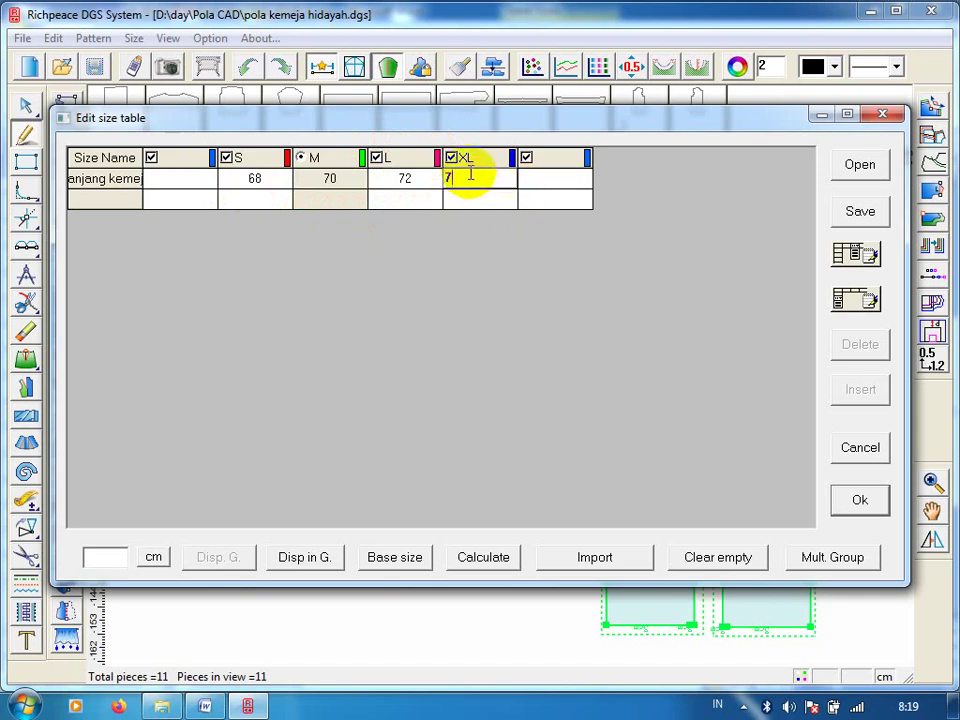
pyautogui.write('4')
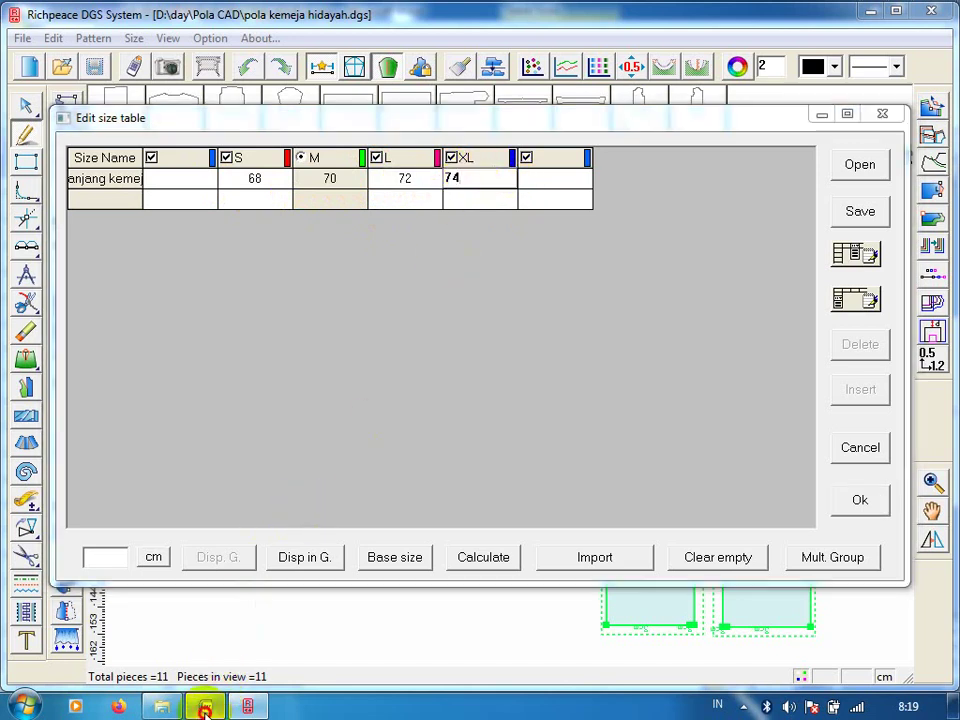
# Check the Word grading table, then return to the DGS size table.
pyautogui.click(201, 703)
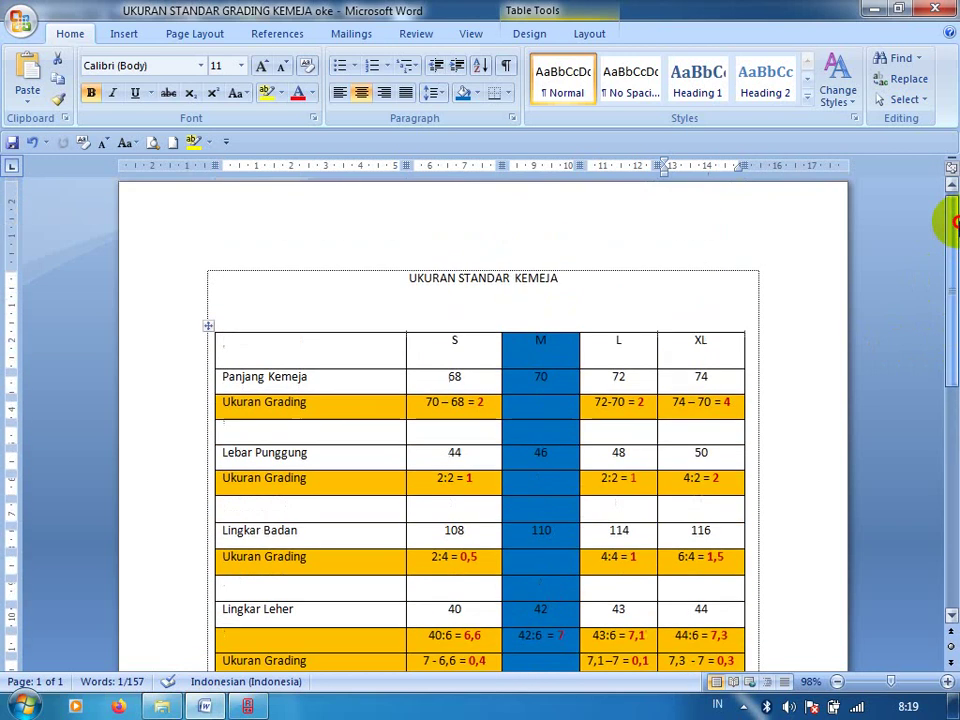
pyautogui.moveTo(948, 338); pyautogui.dragTo(948, 214)
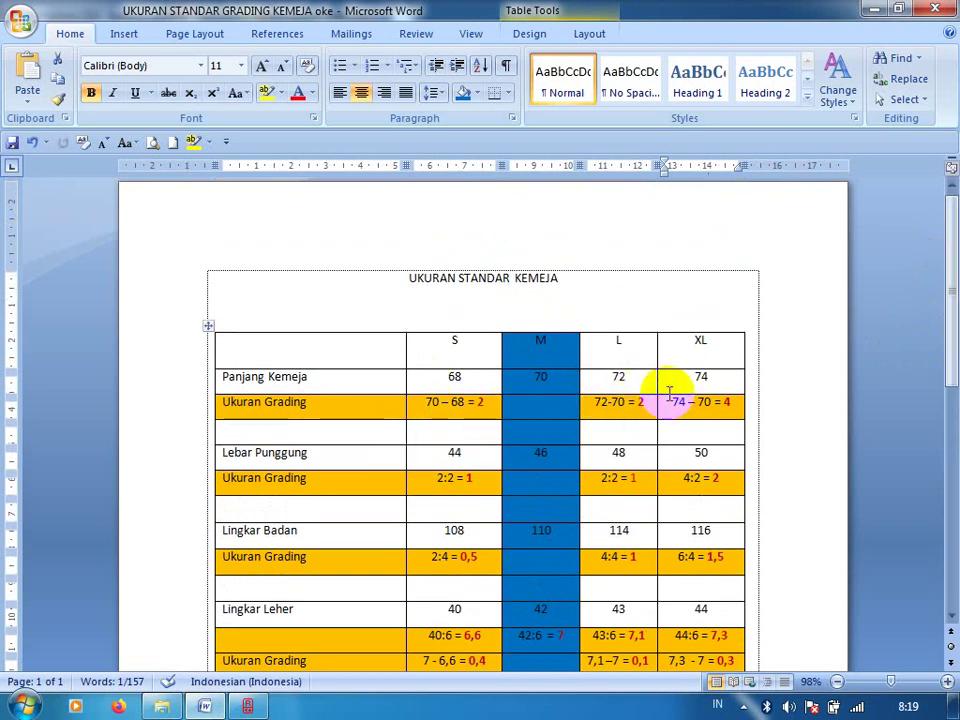
pyautogui.click(247, 706)
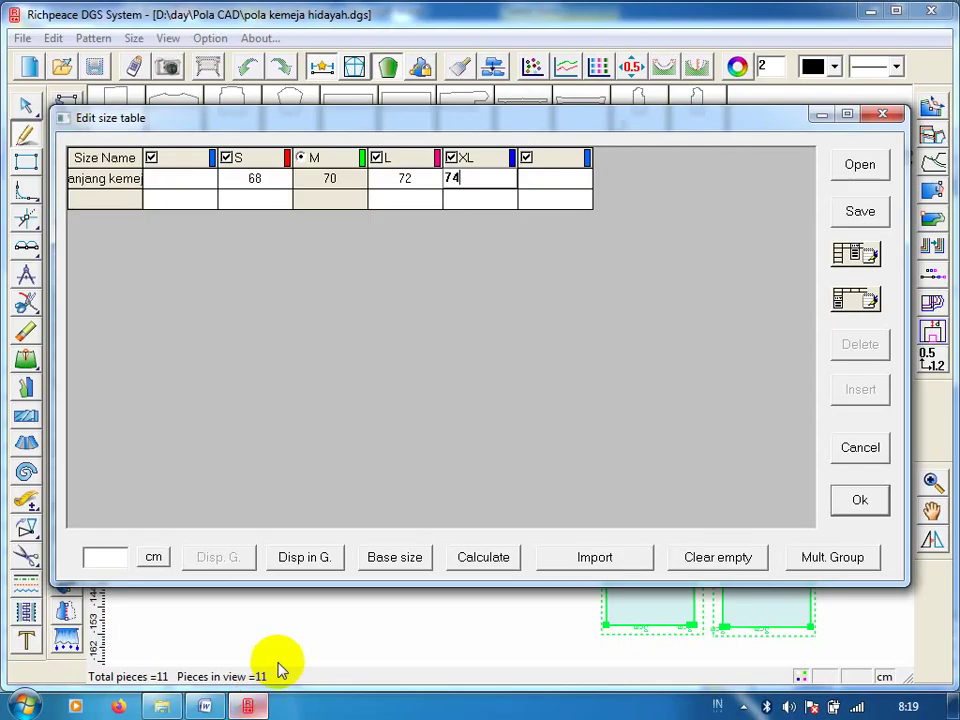
# Add the Lebar Punggung row with 44, 46, 48 and 50.
pyautogui.click(100, 199)
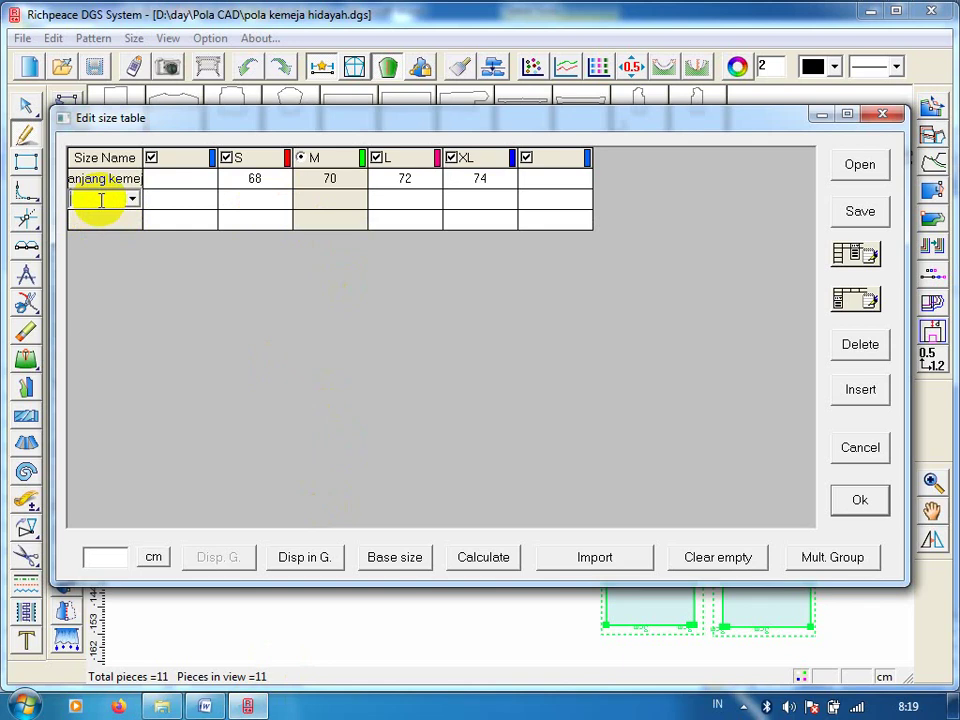
pyautogui.write('Leb')
pyautogui.write('ae')
pyautogui.press('BackSpace')
pyautogui.write('e')
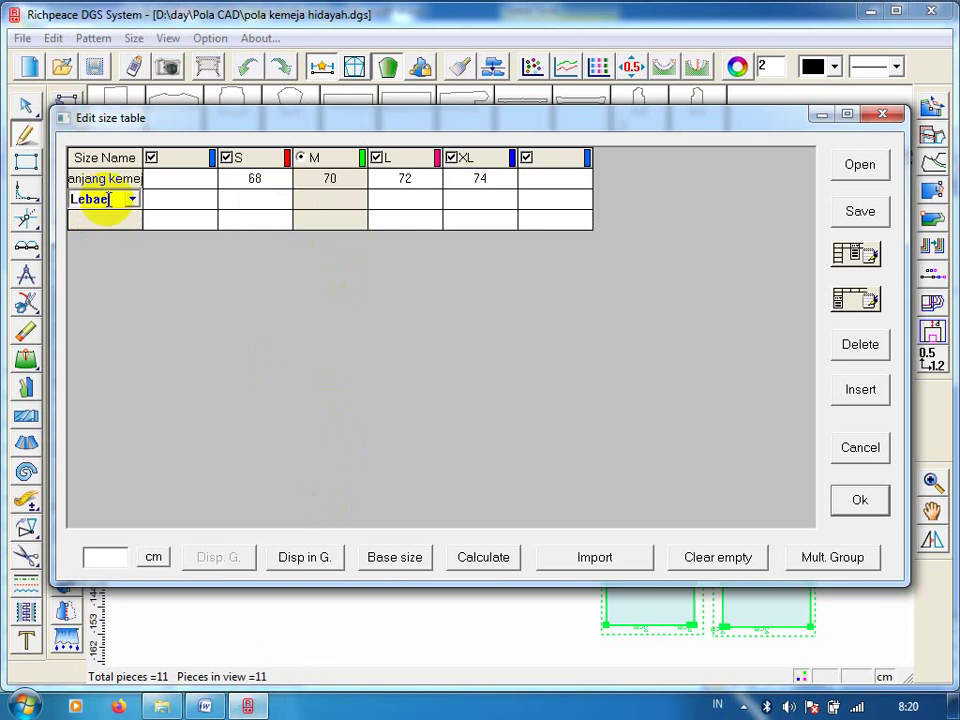
pyautogui.write('r')
pyautogui.write(' Punggung')
pyautogui.click(255, 199)
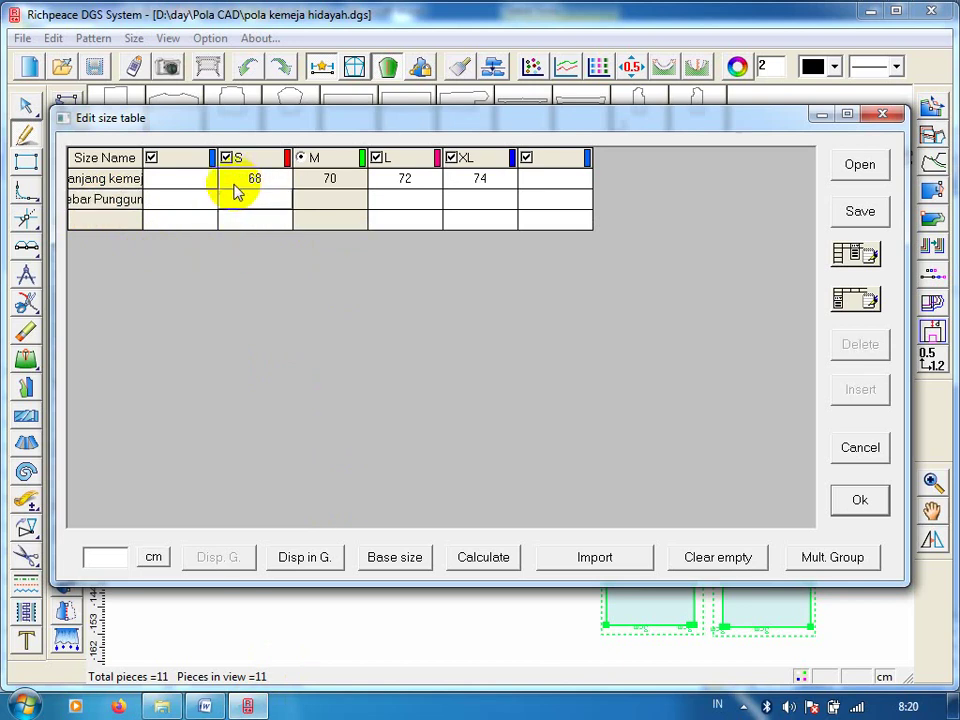
pyautogui.write('44')
pyautogui.click(343, 199)
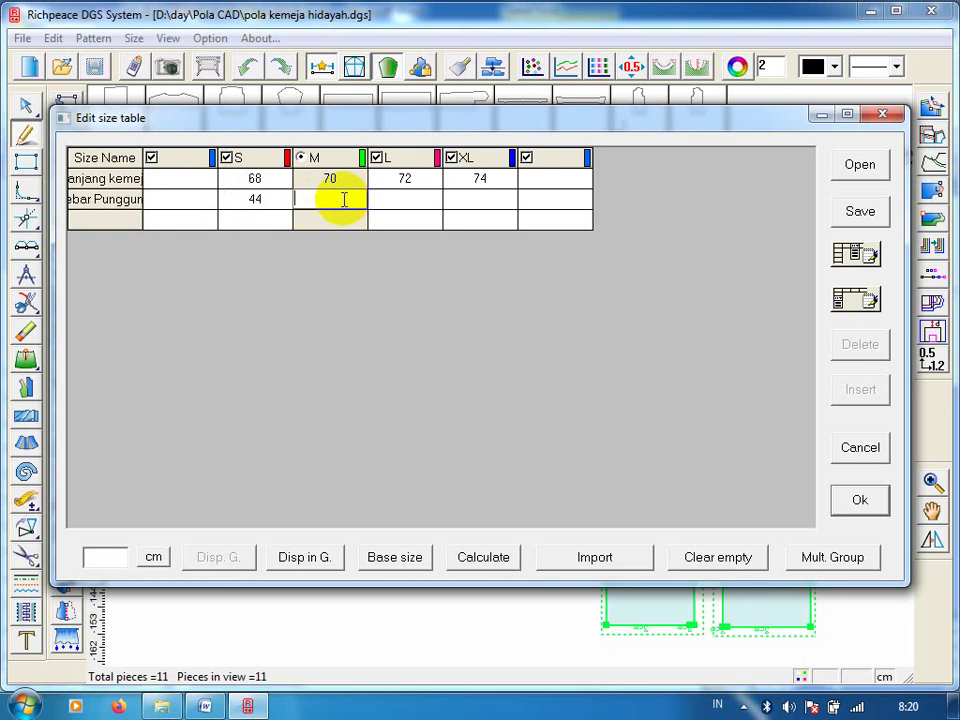
pyautogui.write('46')
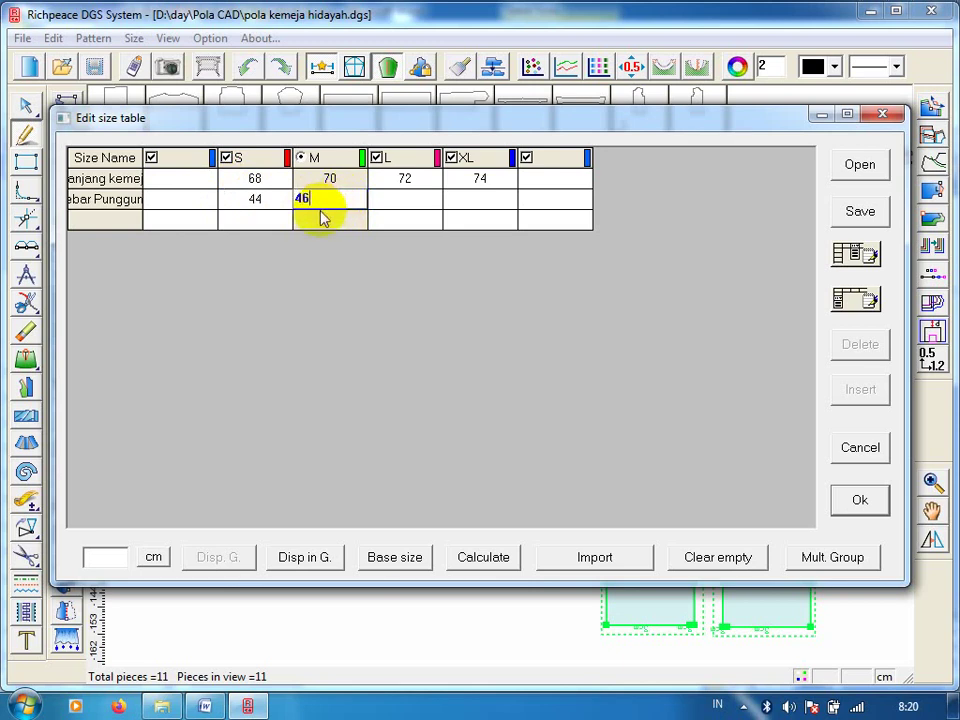
pyautogui.click(407, 197)
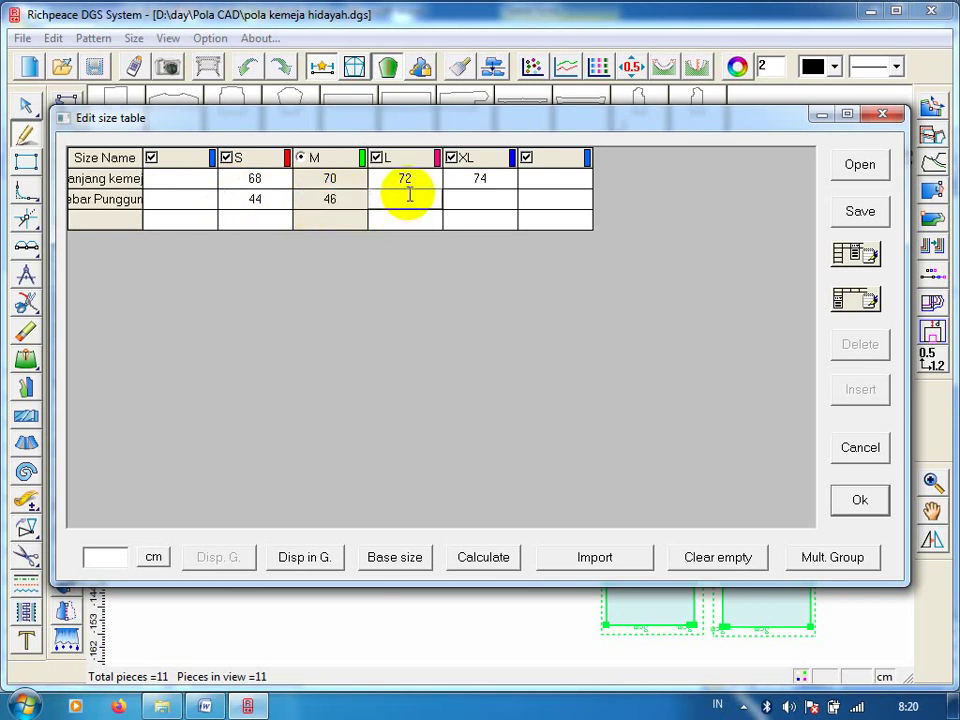
pyautogui.write('48')
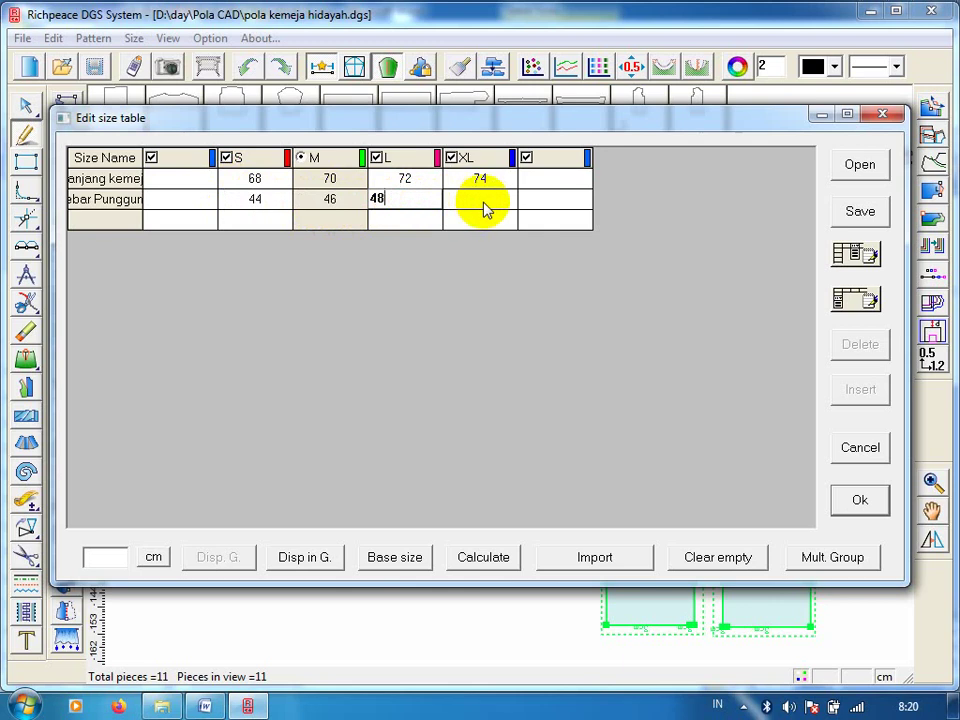
pyautogui.click(484, 201)
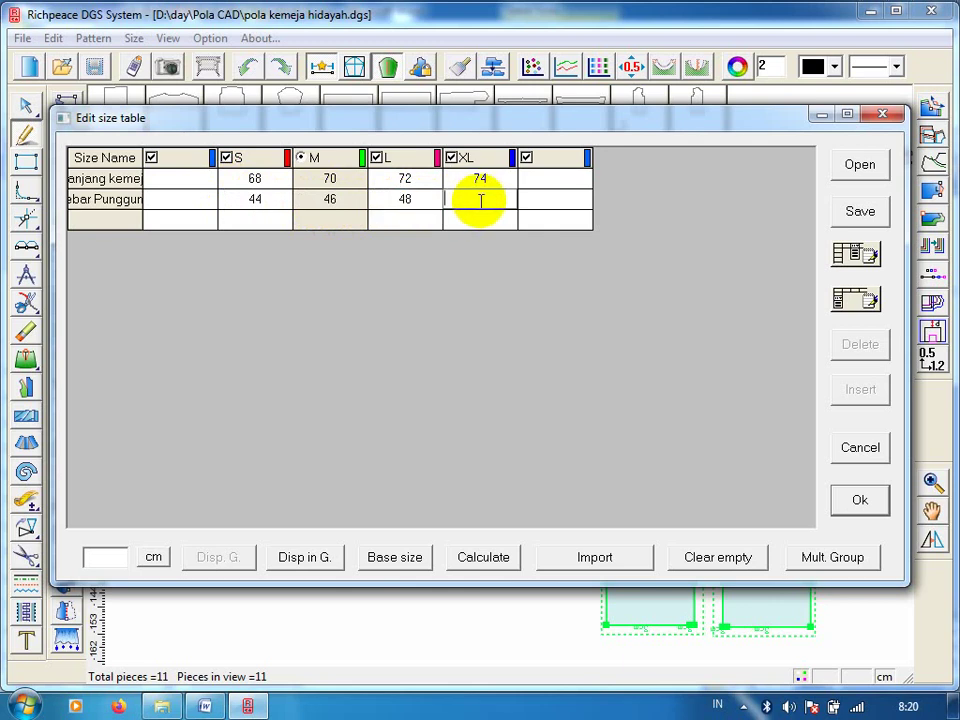
pyautogui.write('5')
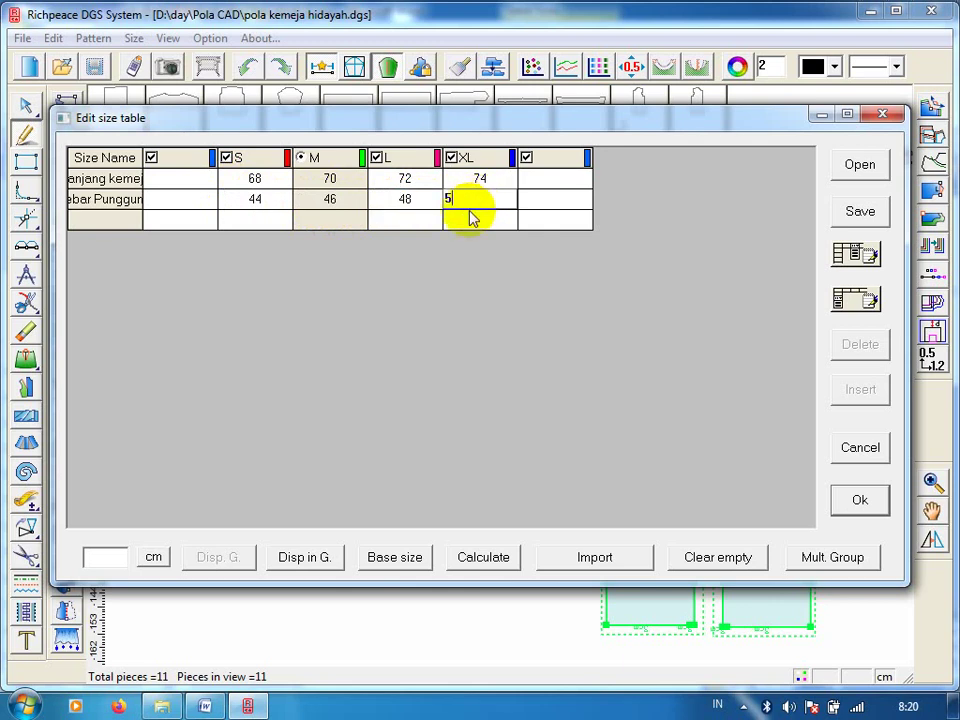
pyautogui.write('0')
# Add the Lingkar badan row with 108, 110, 114 and 116.
pyautogui.click(107, 220)
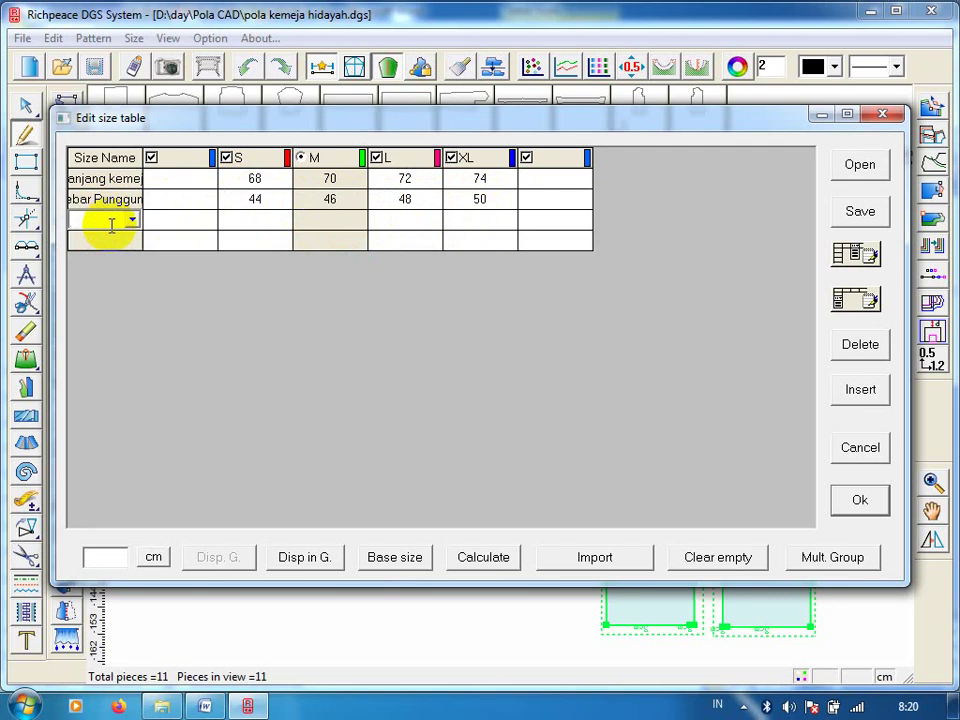
pyautogui.write('Limg')
pyautogui.press('BackSpace')
pyautogui.write('n')
pyautogui.write('ka b')
pyautogui.write('adan')
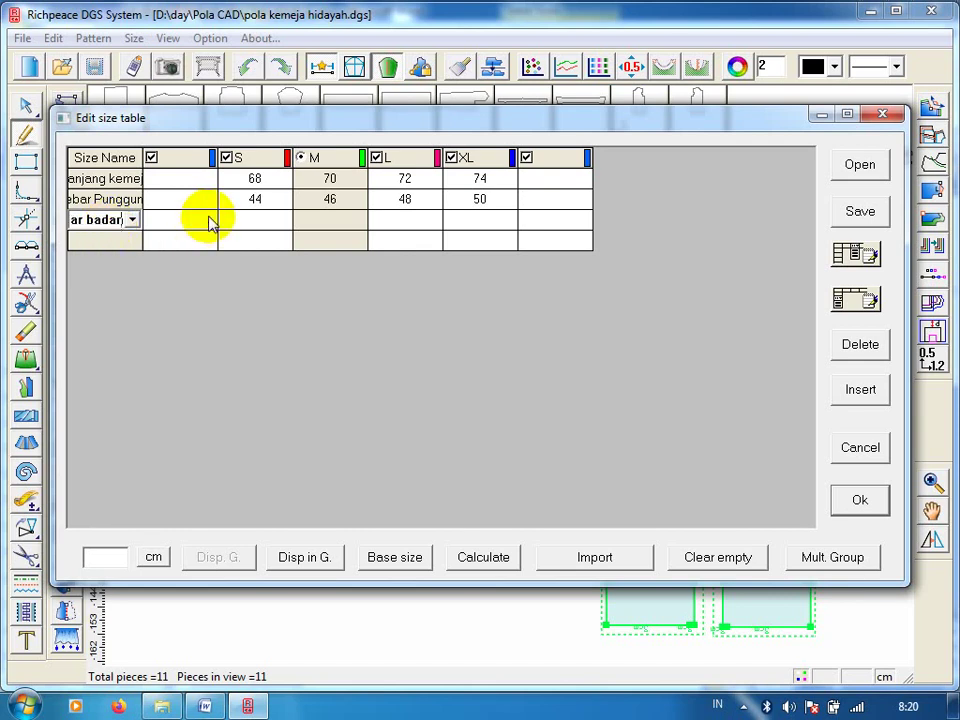
pyautogui.click(221, 219)
pyautogui.click(251, 223)
pyautogui.write('1')
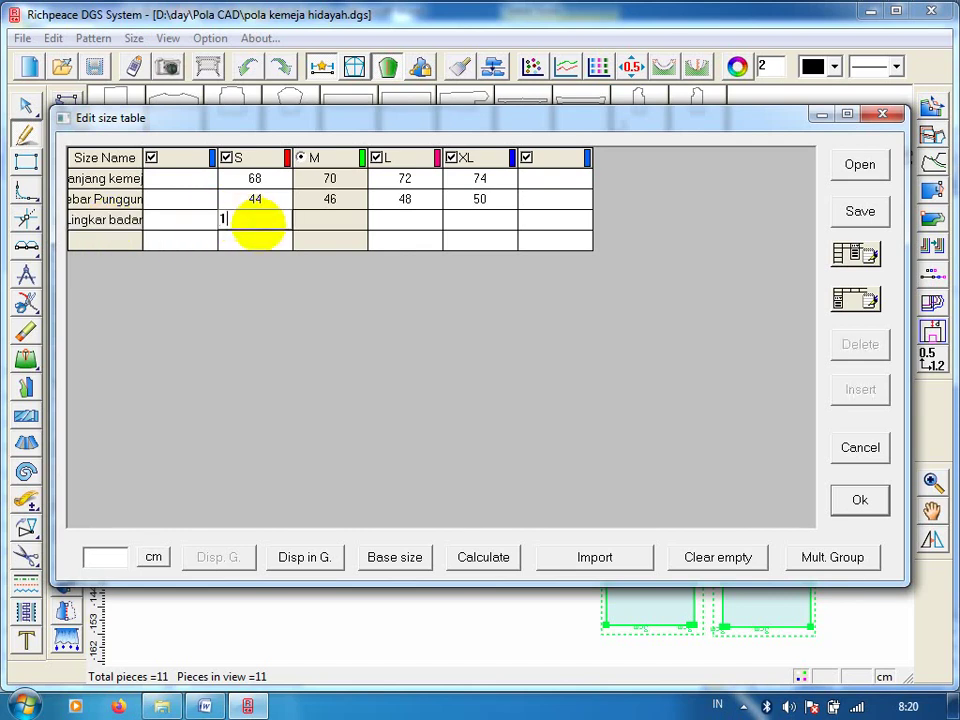
pyautogui.write('08')
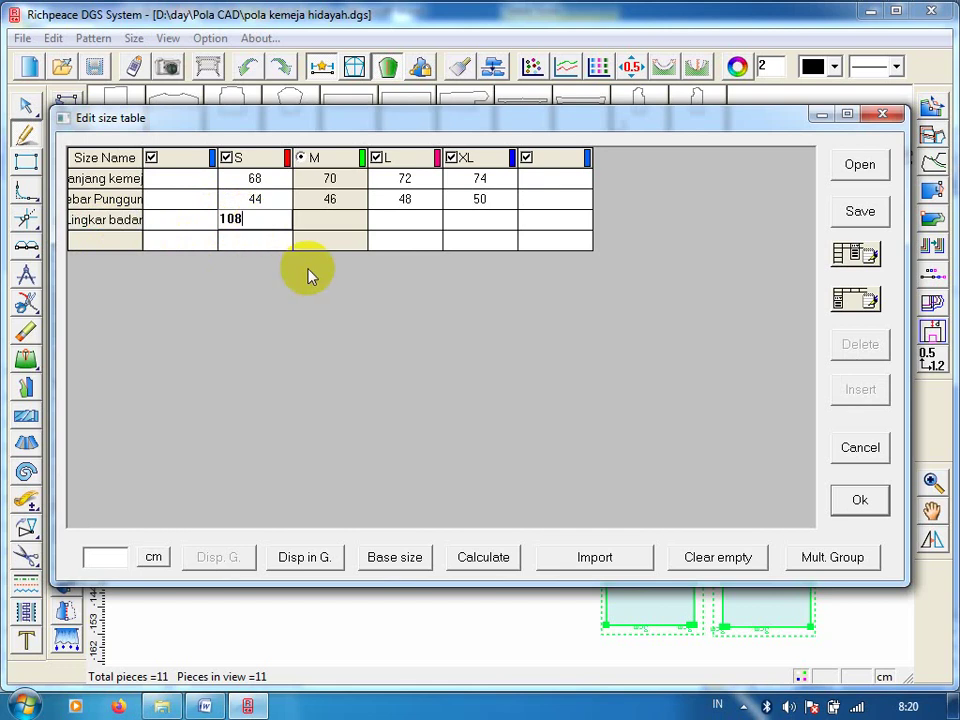
pyautogui.click(331, 222)
pyautogui.write('110')
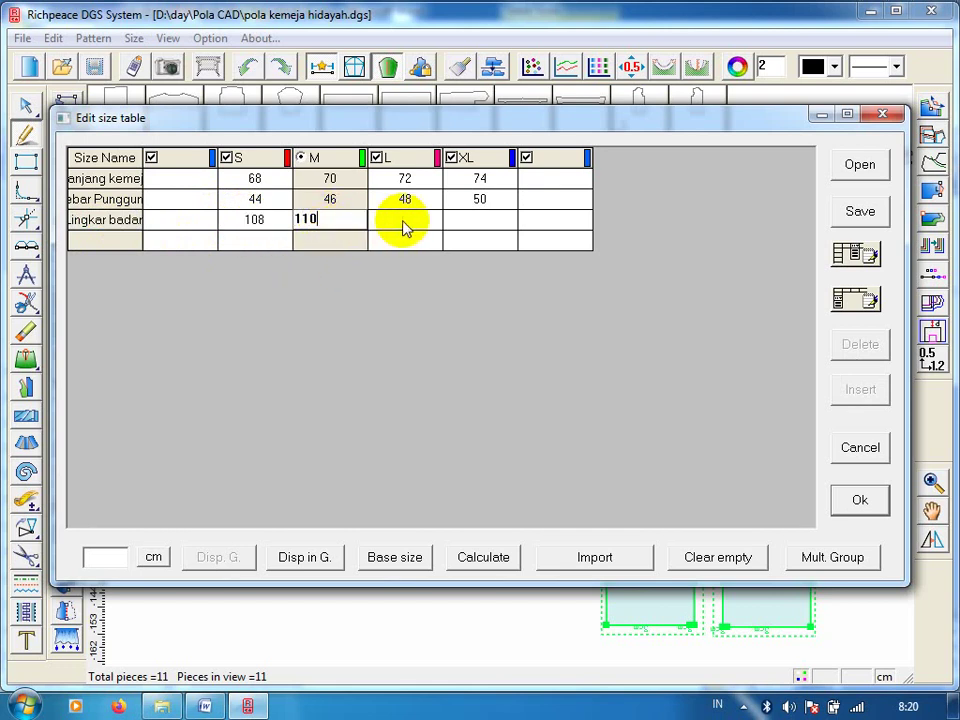
pyautogui.click(406, 228)
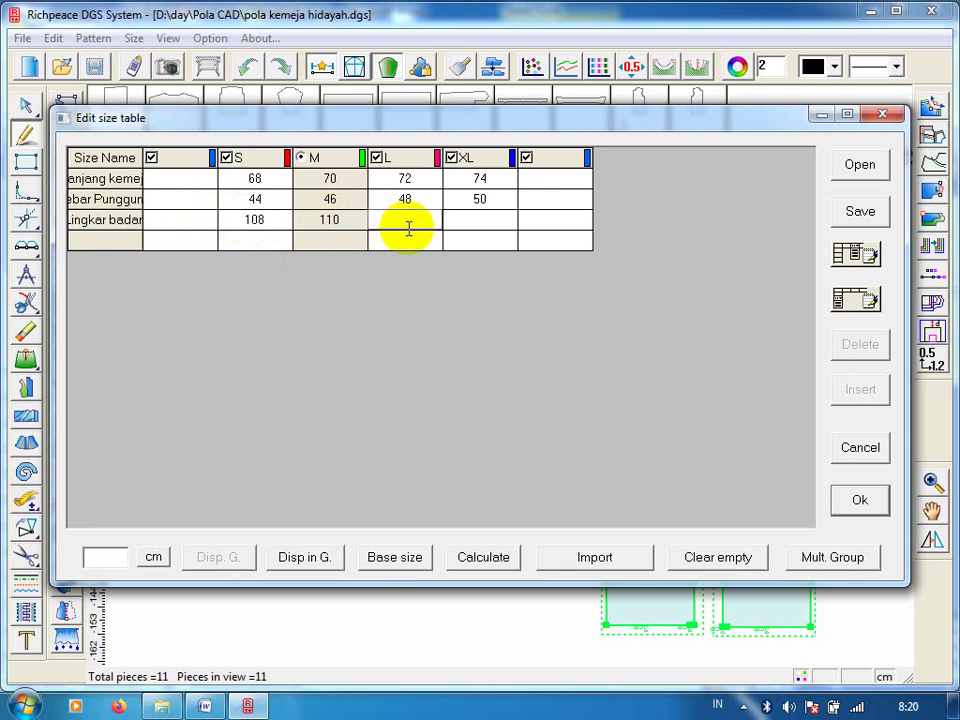
pyautogui.write('114')
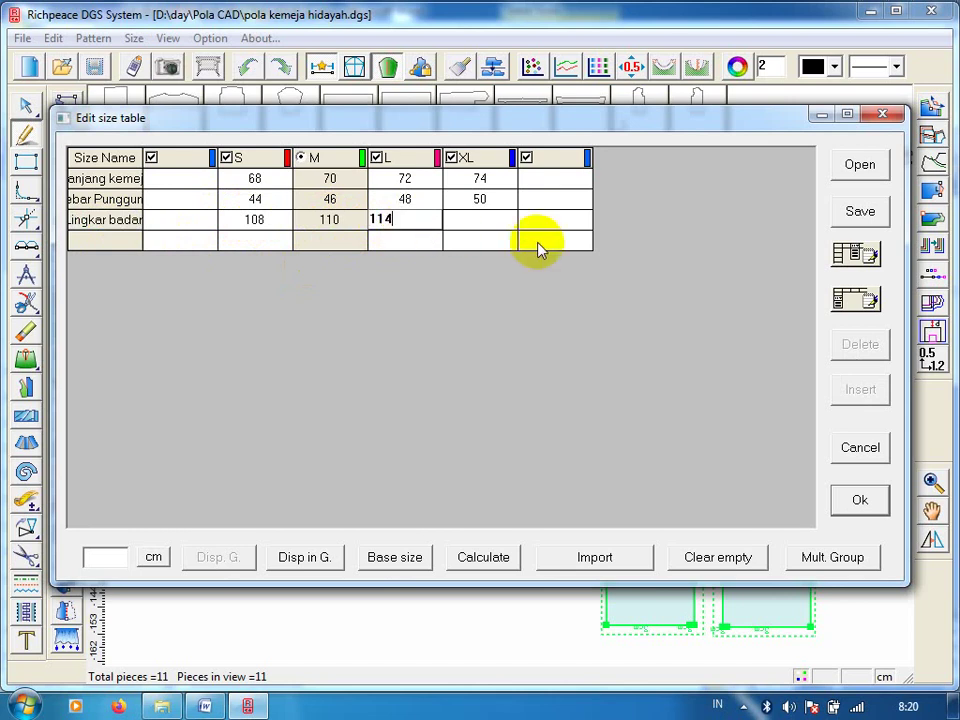
pyautogui.click(495, 217)
pyautogui.write('1')
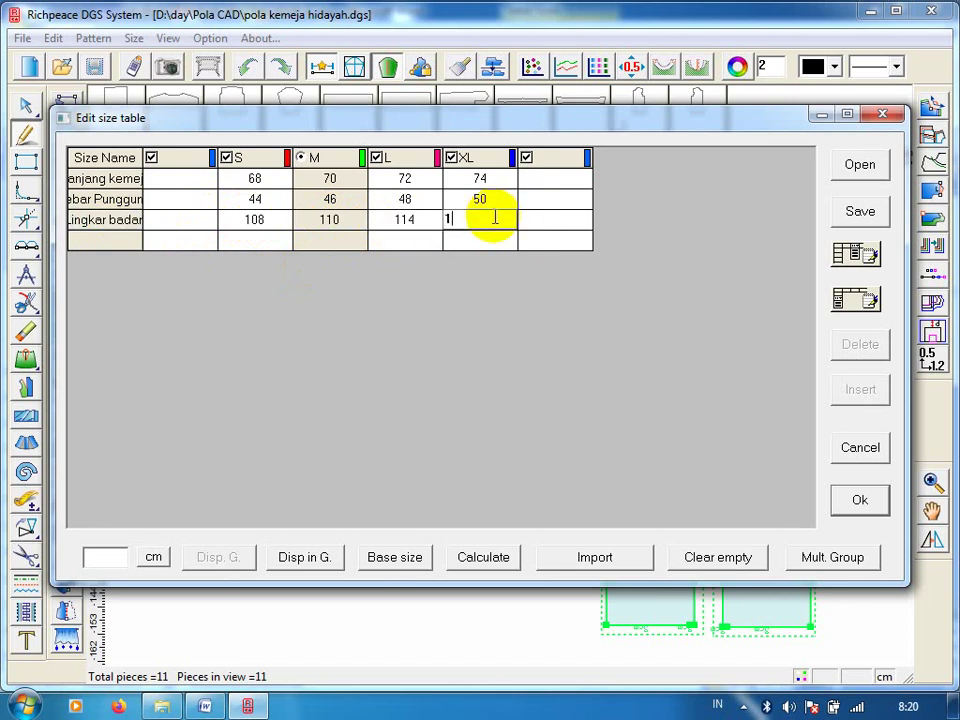
pyautogui.write('16')
# Add the Lingkar Leher row with 40, 42, 43 and 44.
pyautogui.click(124, 240)
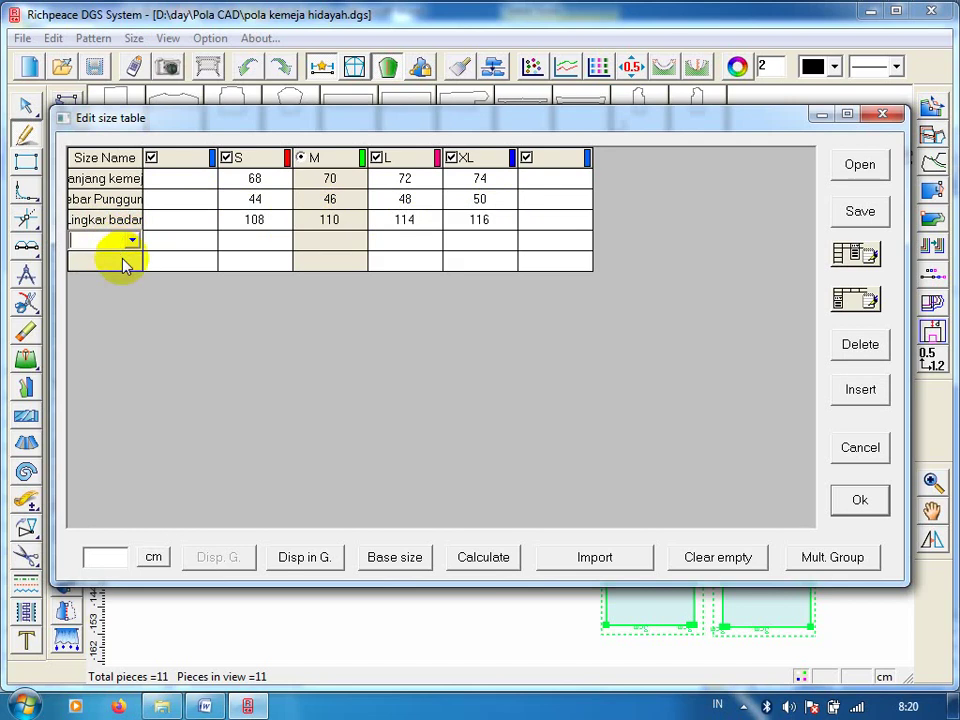
pyautogui.write('Lingka')
pyautogui.write('r Leh')
pyautogui.write('er')
pyautogui.click(262, 240)
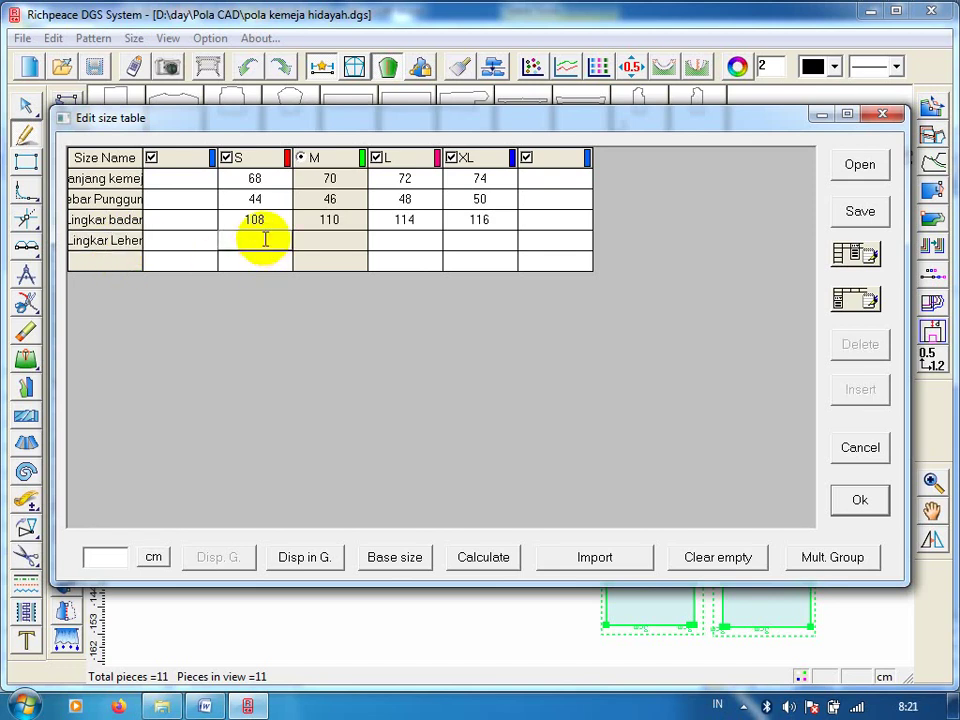
pyautogui.write('40')
pyautogui.click(313, 245)
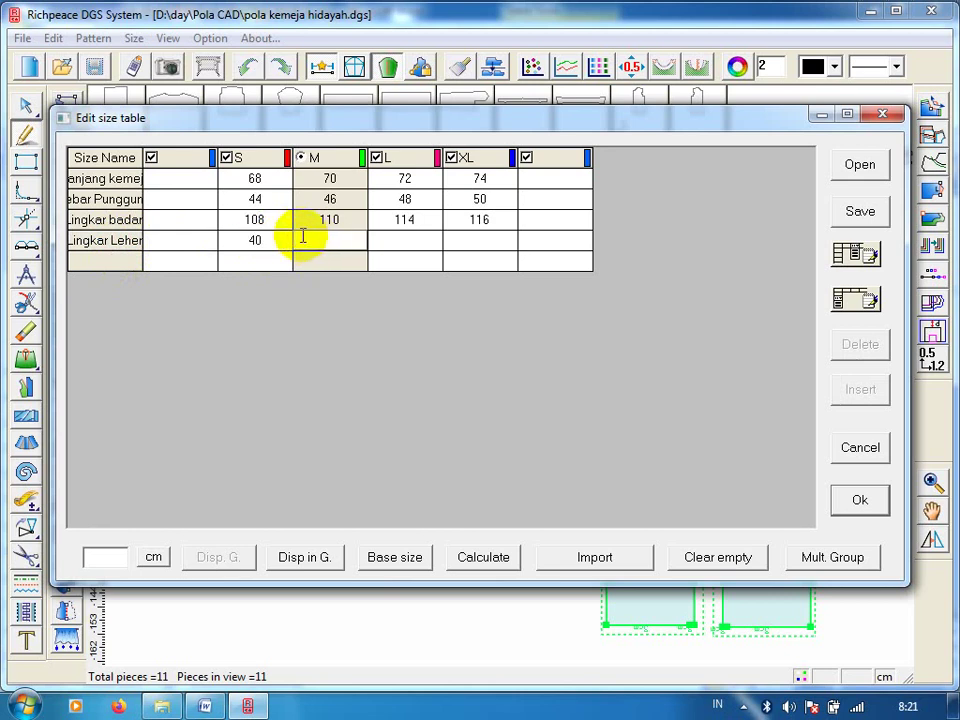
pyautogui.write('42')
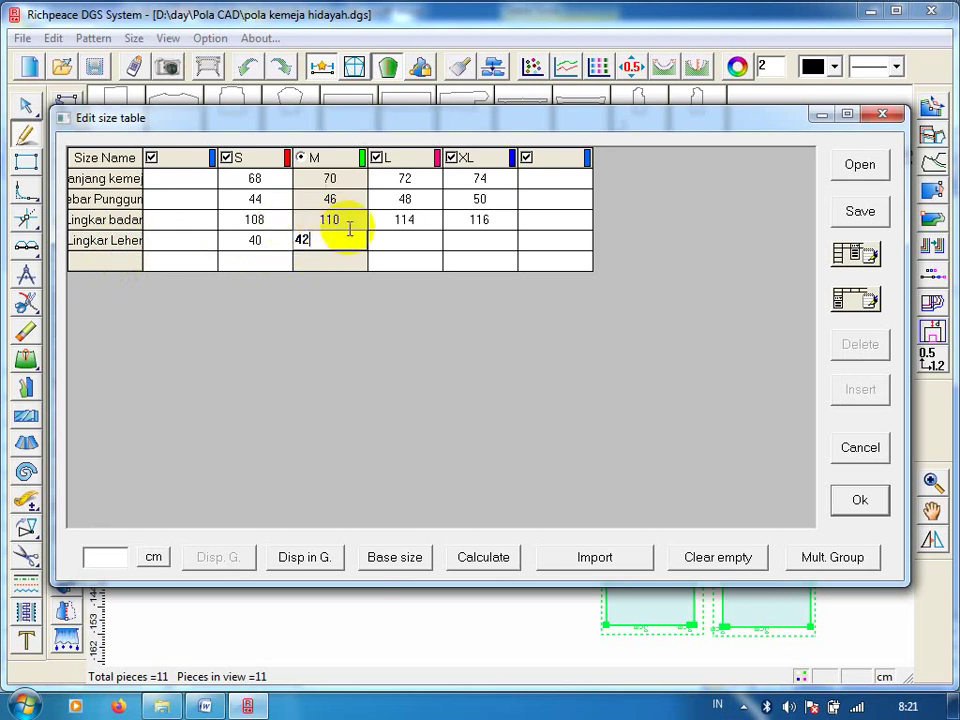
pyautogui.click(399, 244)
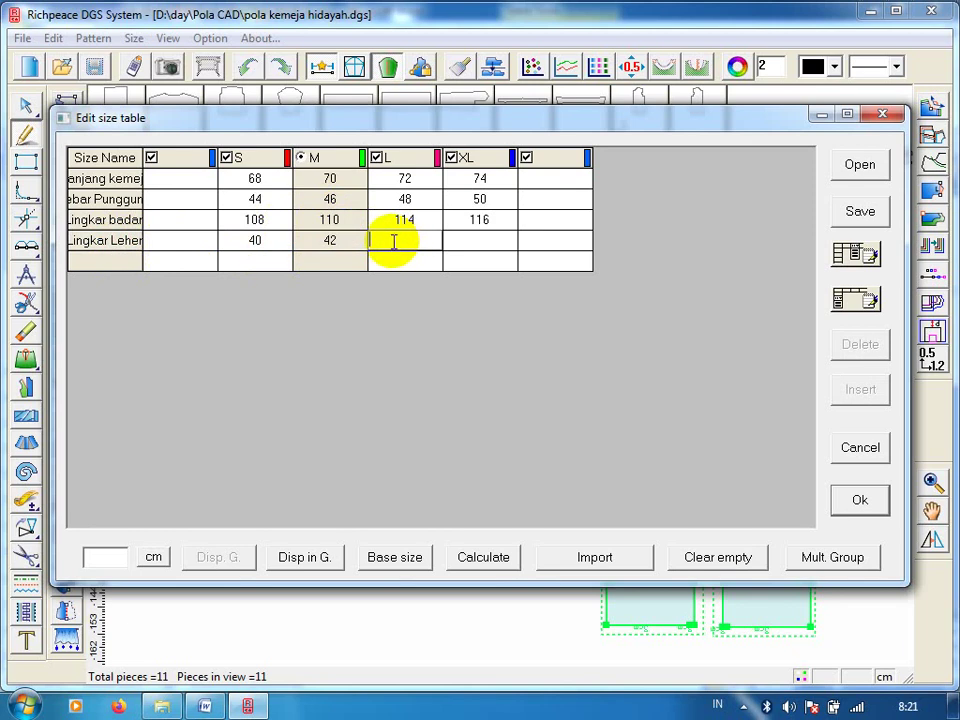
pyautogui.write('43')
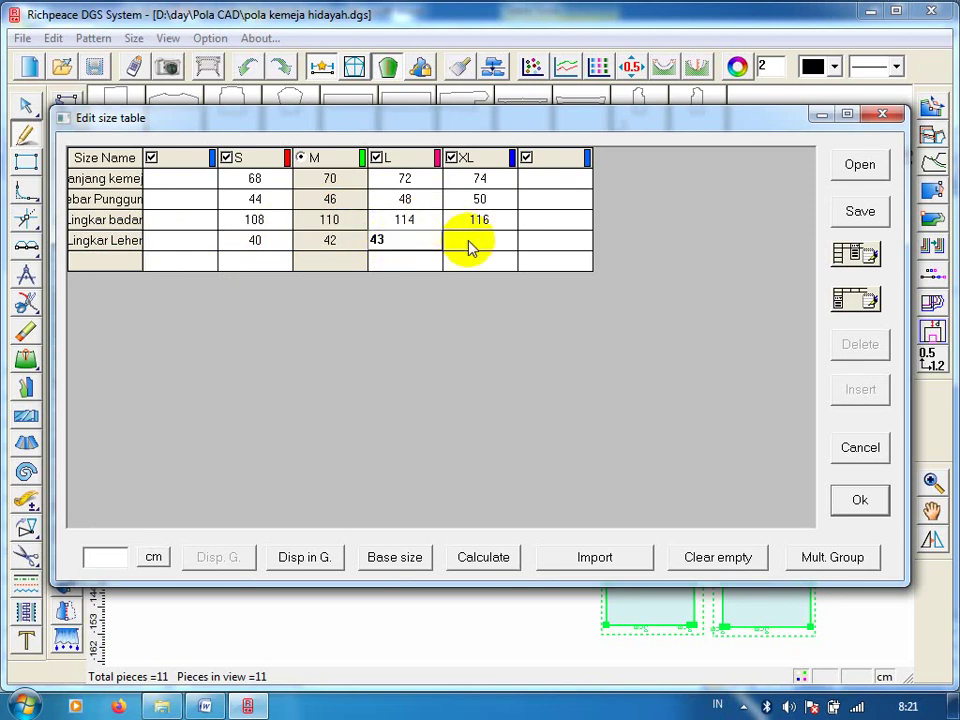
pyautogui.click(481, 245)
pyautogui.write('44')
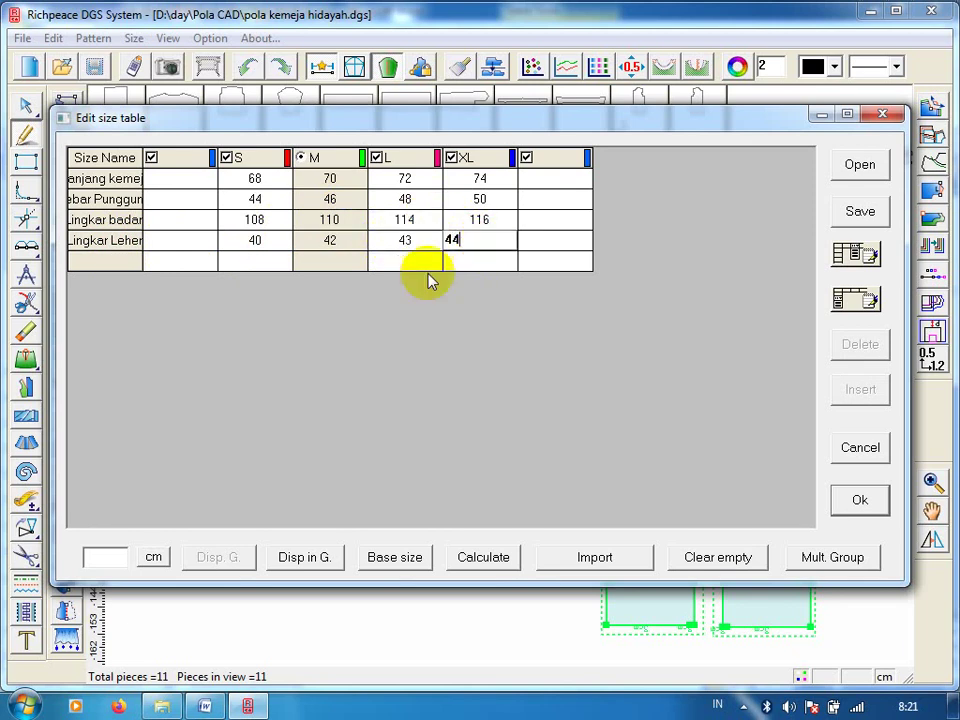
# Add the Panjang Lengan row with 57, 58, 59 and 60.
pyautogui.click(100, 261)
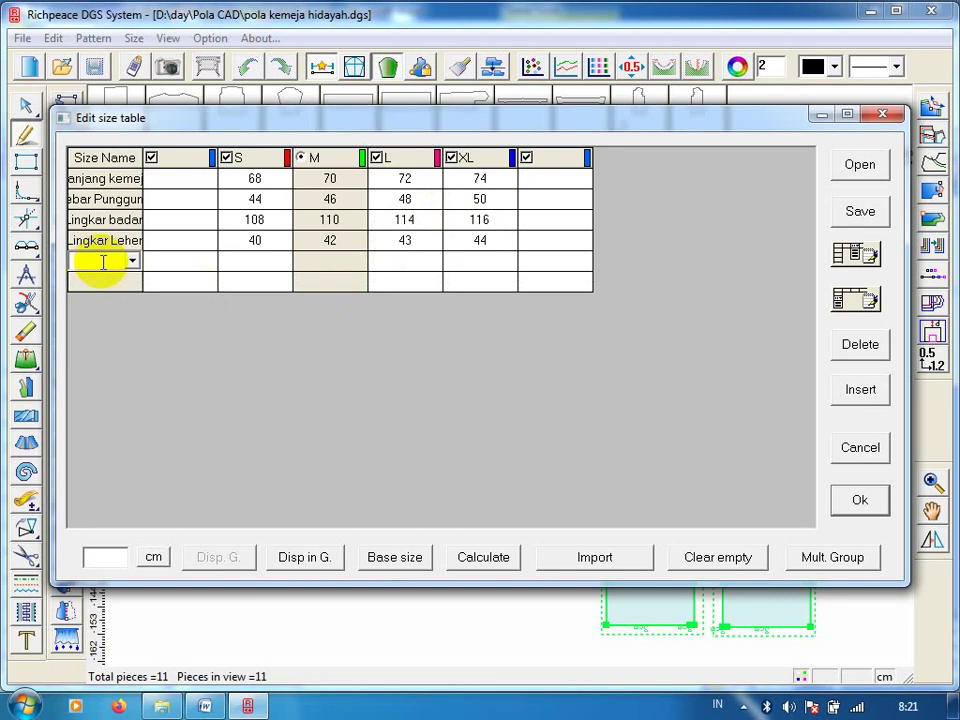
pyautogui.write('Panj')
pyautogui.write(' Len')
pyautogui.write('gan')
pyautogui.click(274, 262)
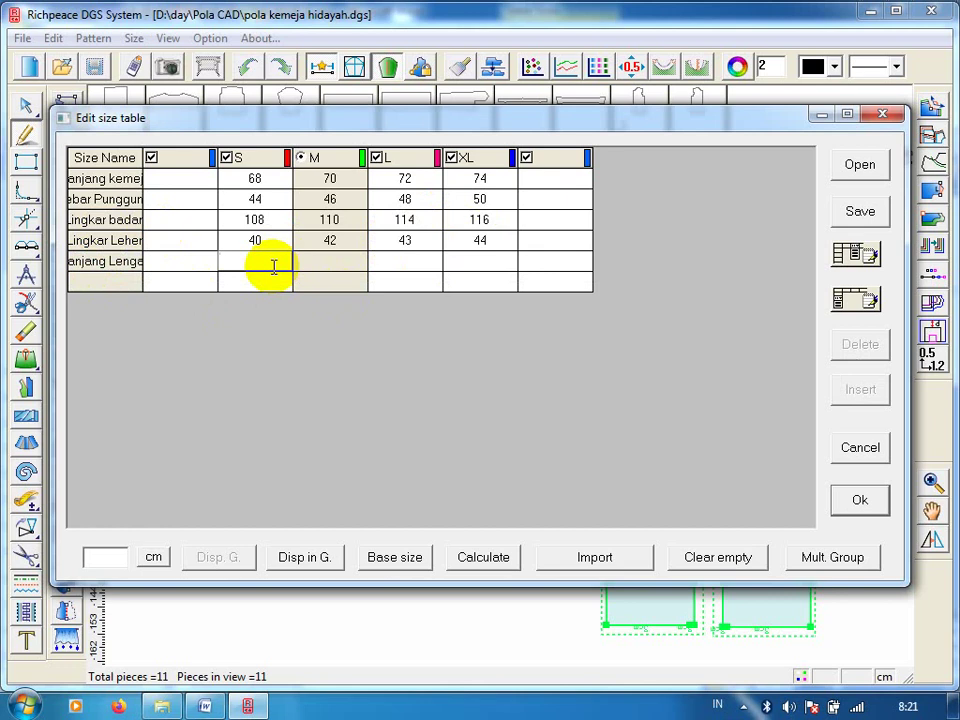
pyautogui.write('57')
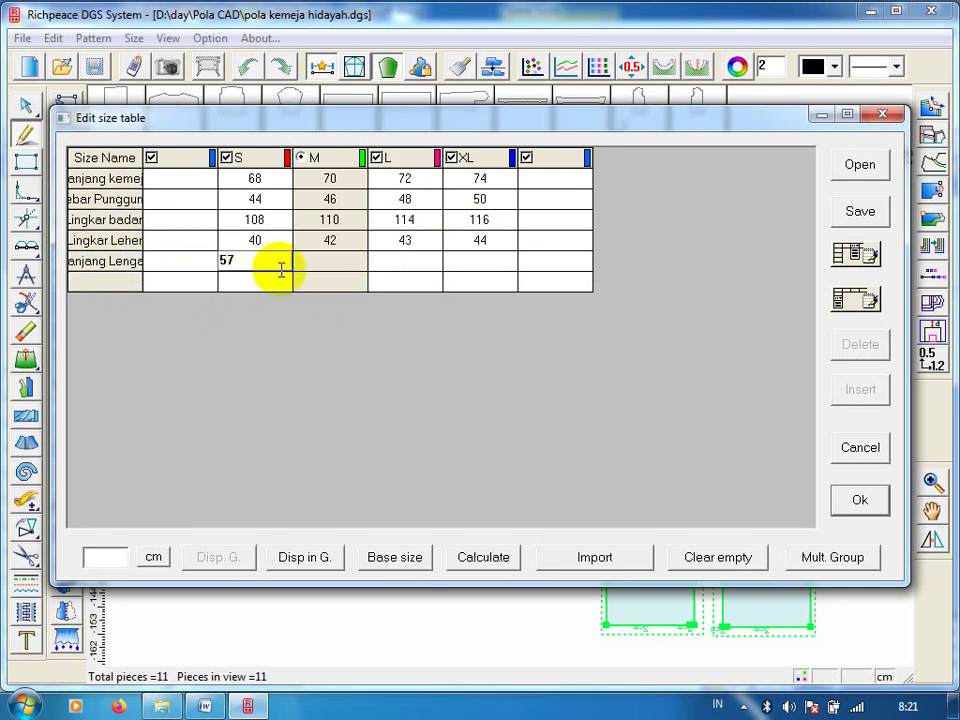
pyautogui.click(338, 262)
pyautogui.write('58')
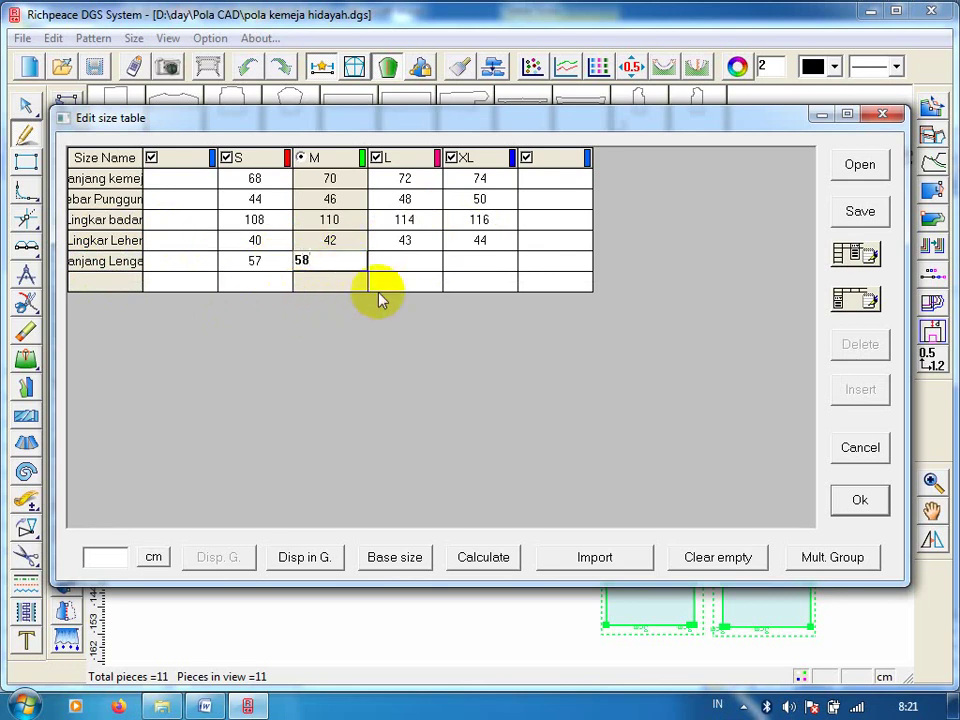
pyautogui.click(414, 261)
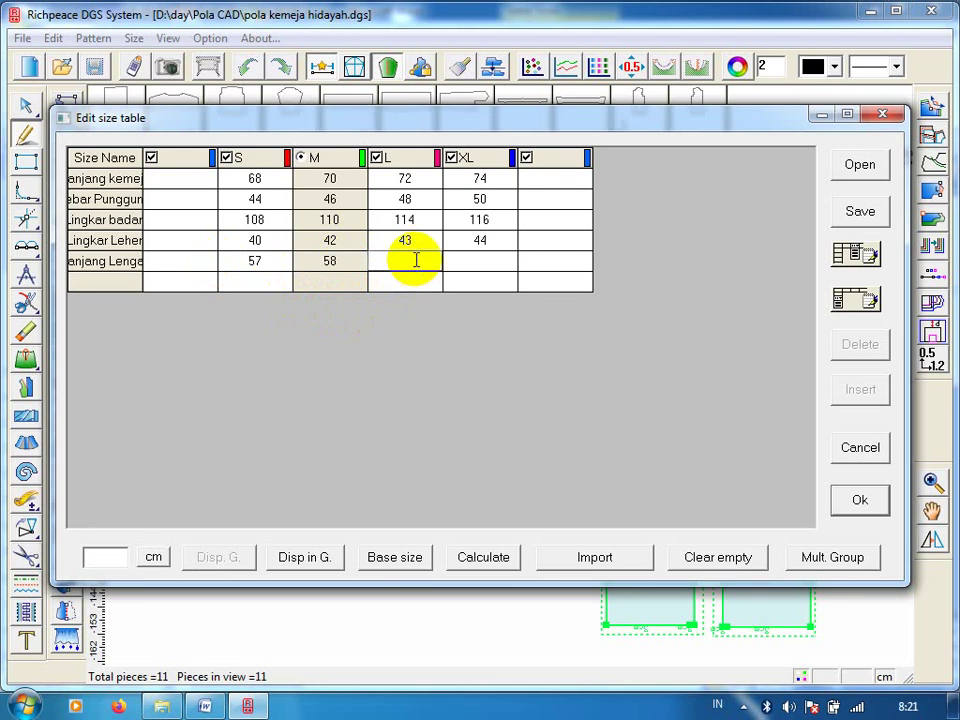
pyautogui.write('59')
pyautogui.click(497, 258)
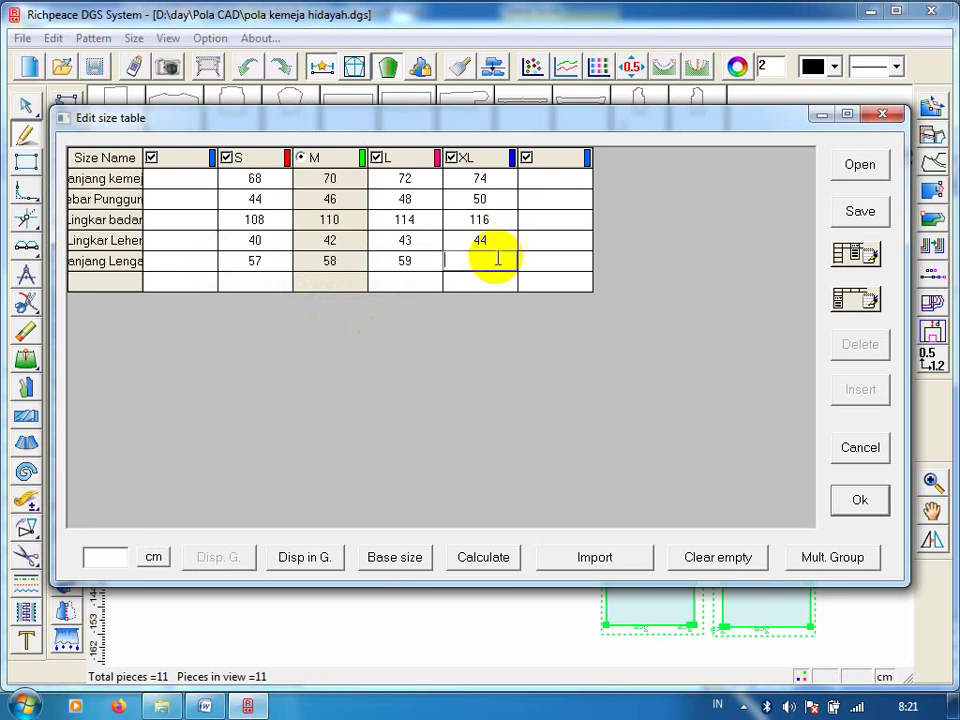
pyautogui.write('60')
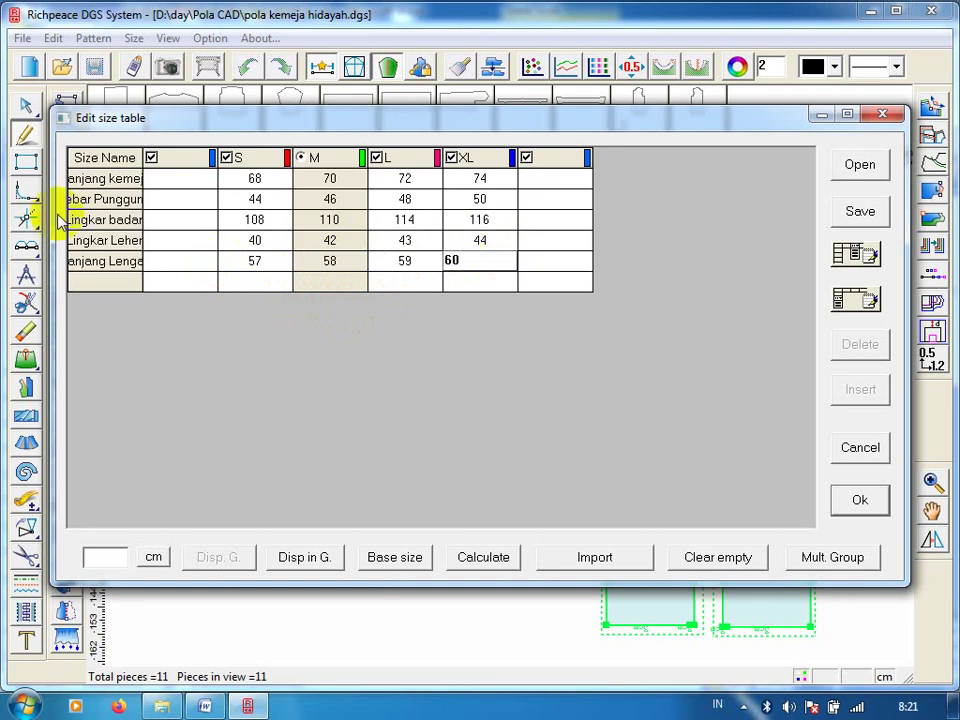
# Add the Rendah bahu row with 3.5, 4, 4 and 4.5.
pyautogui.click(92, 281)
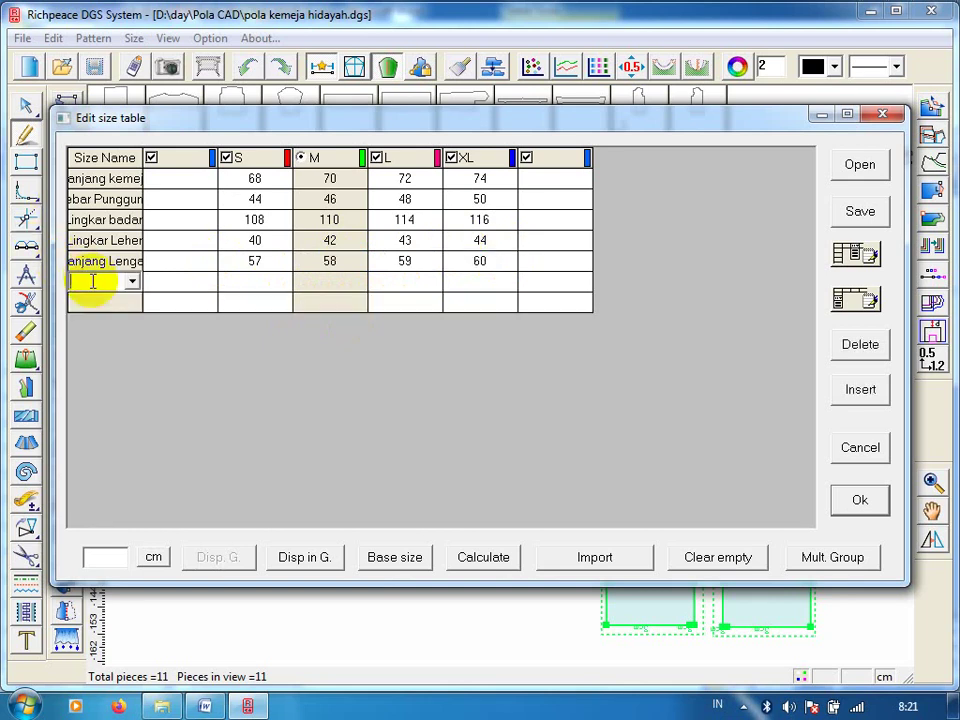
pyautogui.write('Re')
pyautogui.write('nd')
pyautogui.write(' bahu')
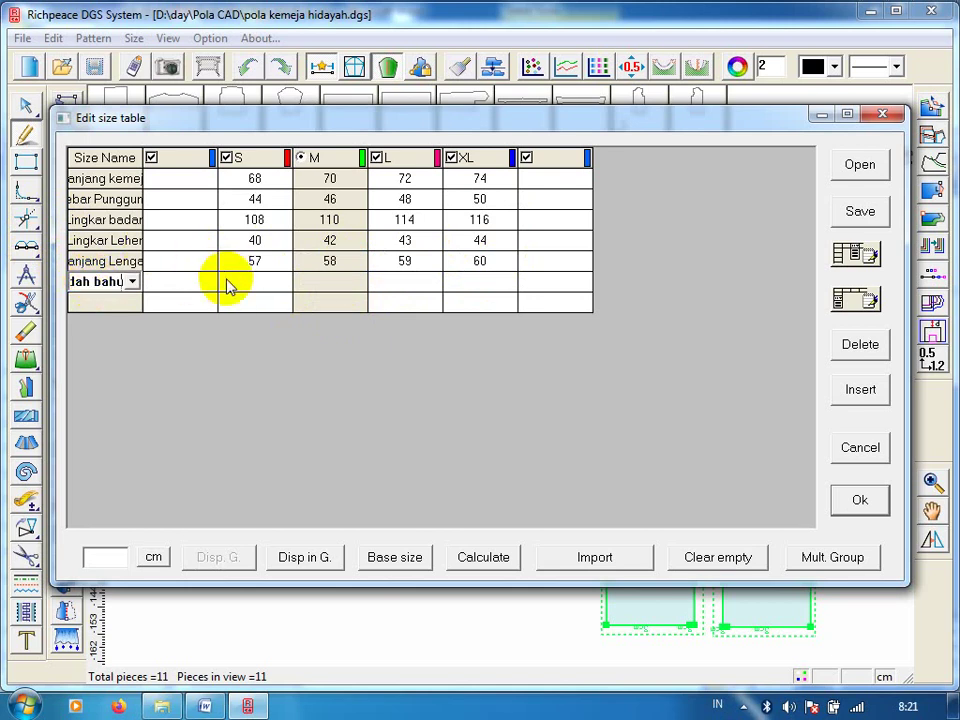
pyautogui.click(257, 282)
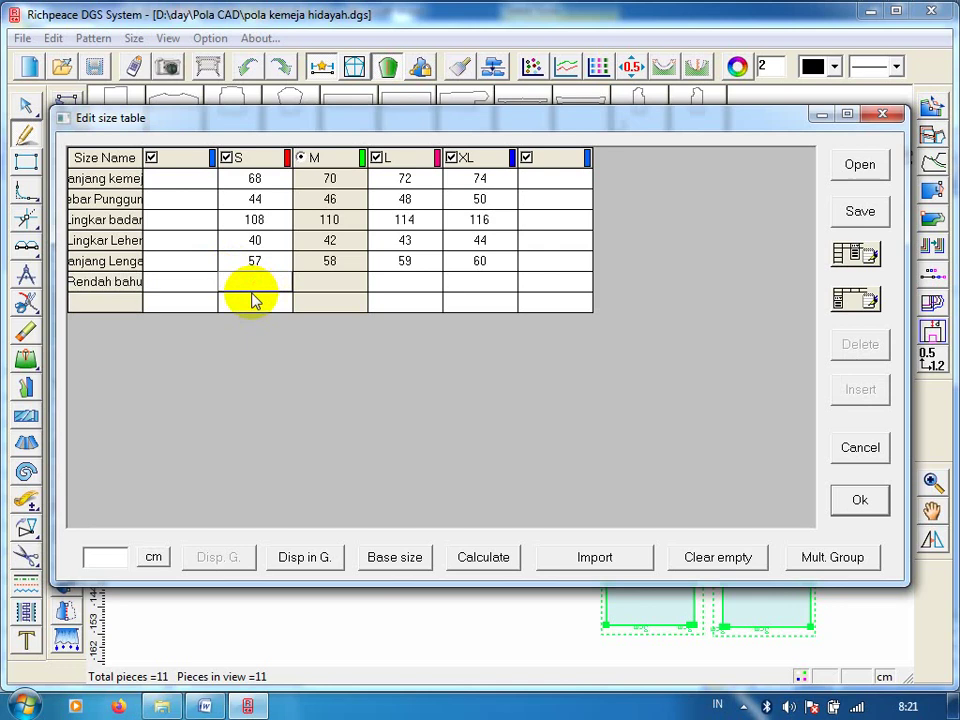
pyautogui.write('3.5')
pyautogui.click(344, 283)
pyautogui.write('4')
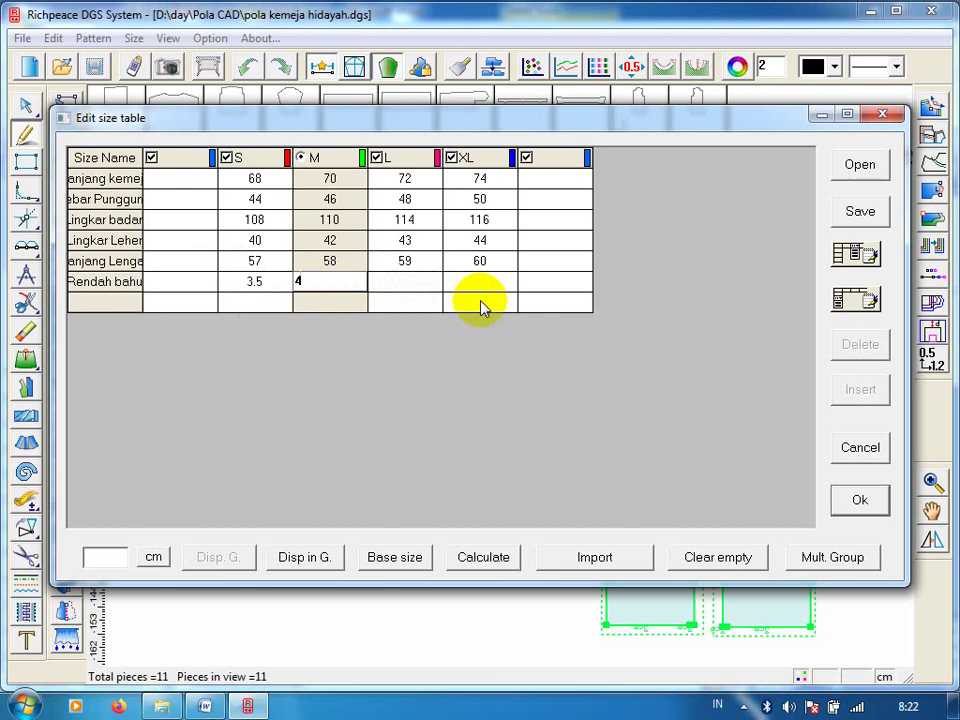
pyautogui.click(431, 277)
pyautogui.write('4')
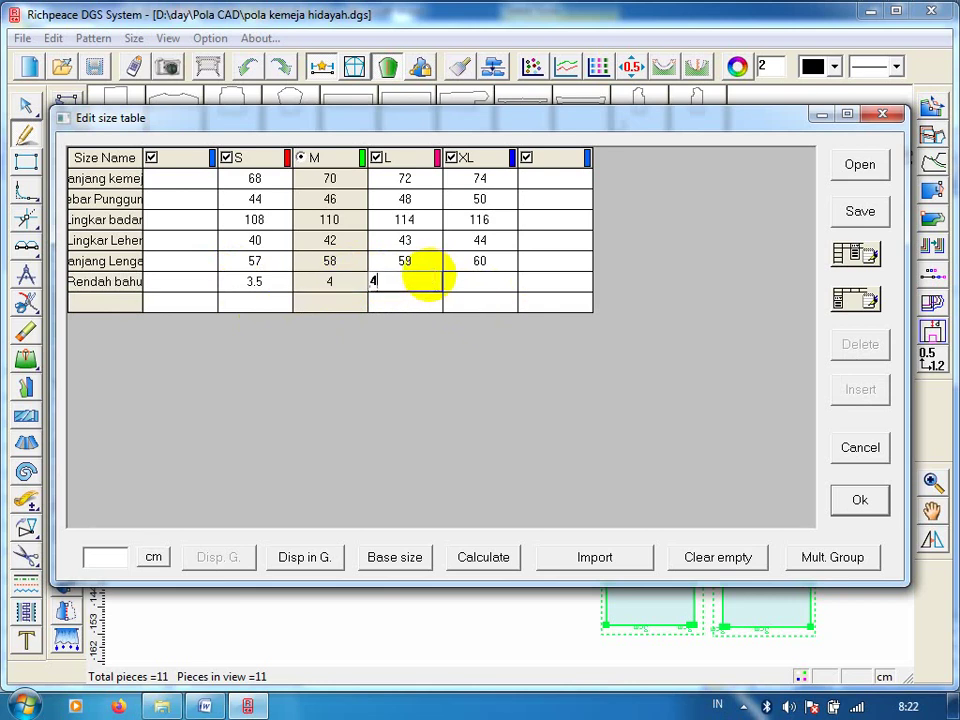
pyautogui.click(477, 285)
pyautogui.write('4')
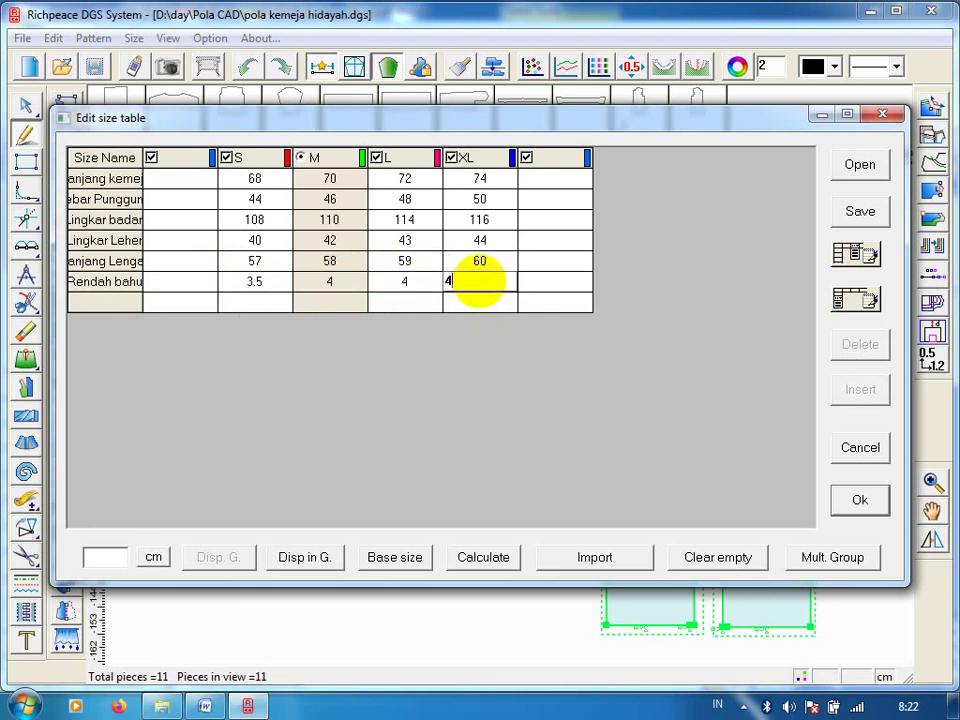
pyautogui.write('.5')
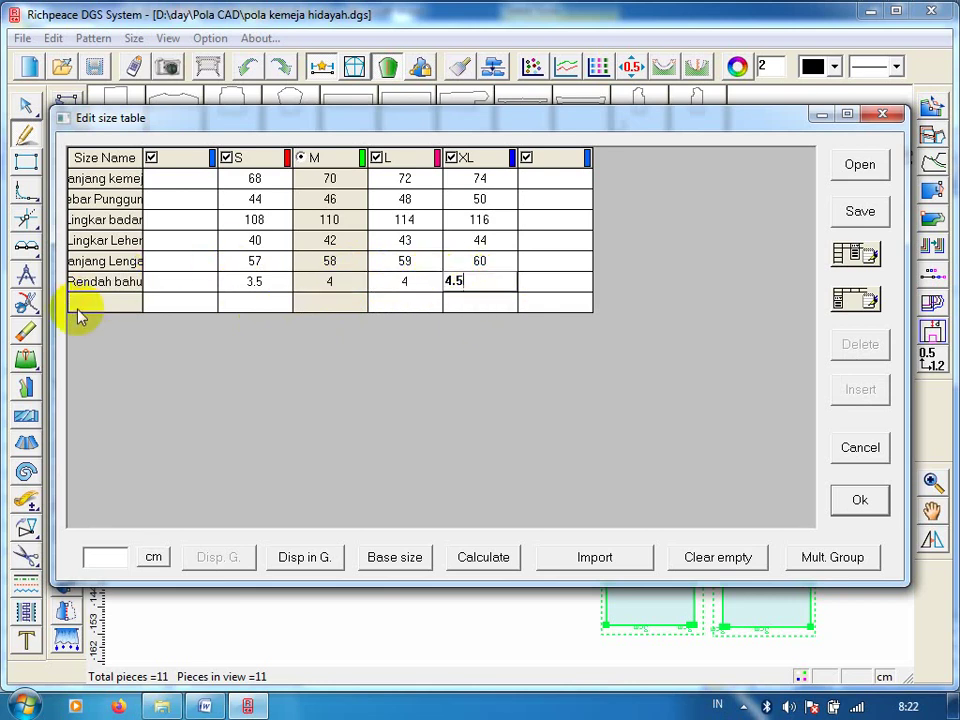
# Add the Linkar pergelangan tangan row with 26, 28 and 28 for S to L.
pyautogui.click(92, 301)
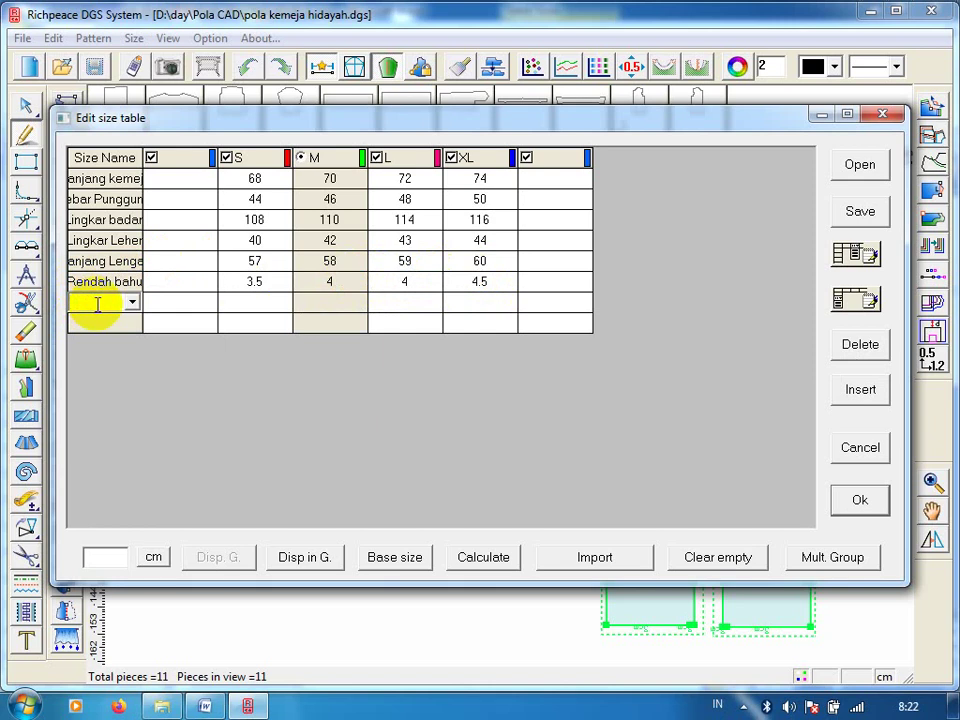
pyautogui.write('L')
pyautogui.write('in')
pyautogui.write('kar')
pyautogui.write(' per')
pyautogui.write('ge')
pyautogui.write('langan')
pyautogui.write(' tangan')
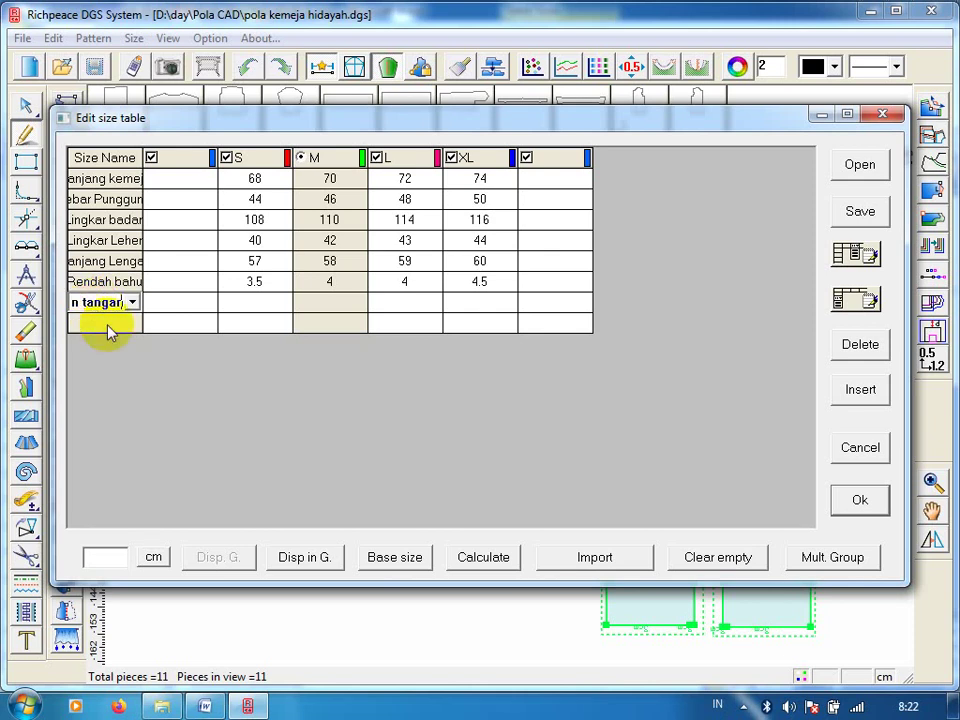
pyautogui.click(257, 300)
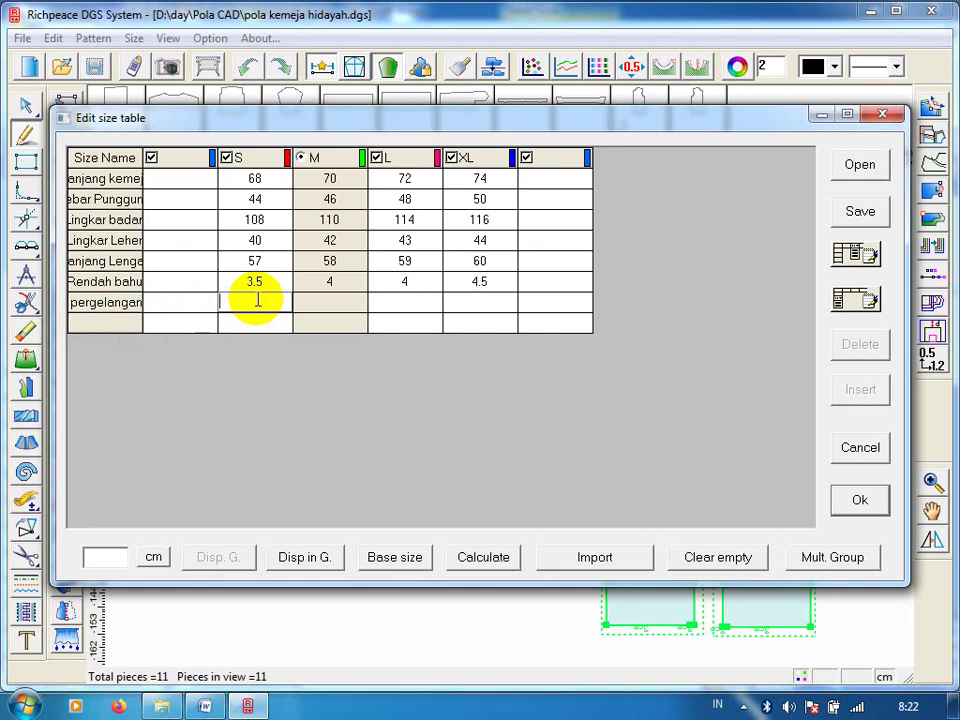
pyautogui.write('26')
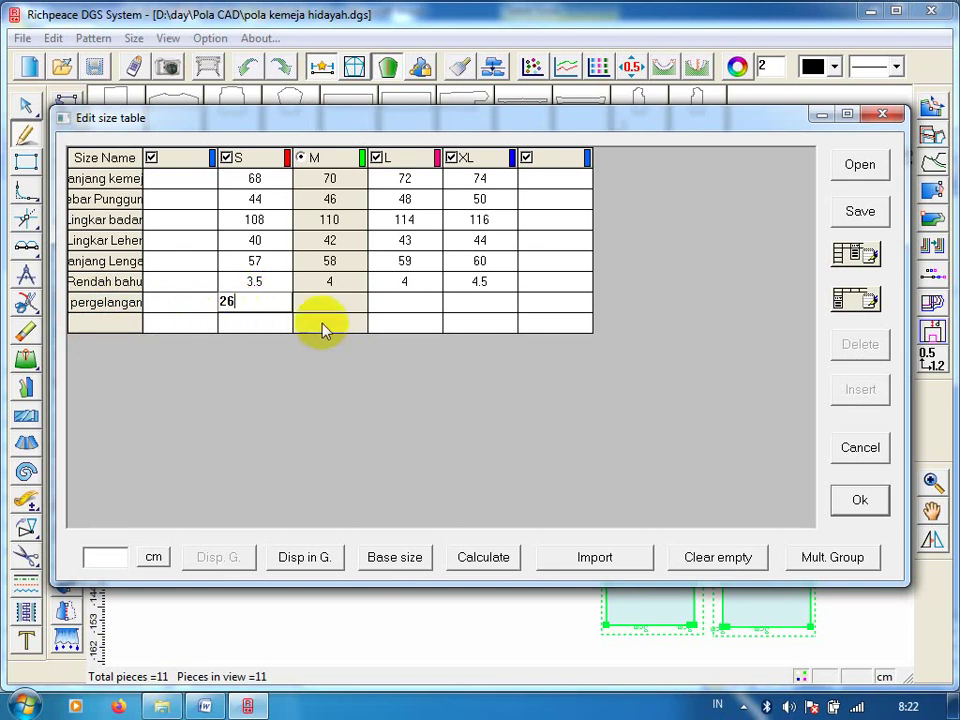
pyautogui.click(321, 304)
pyautogui.write('28')
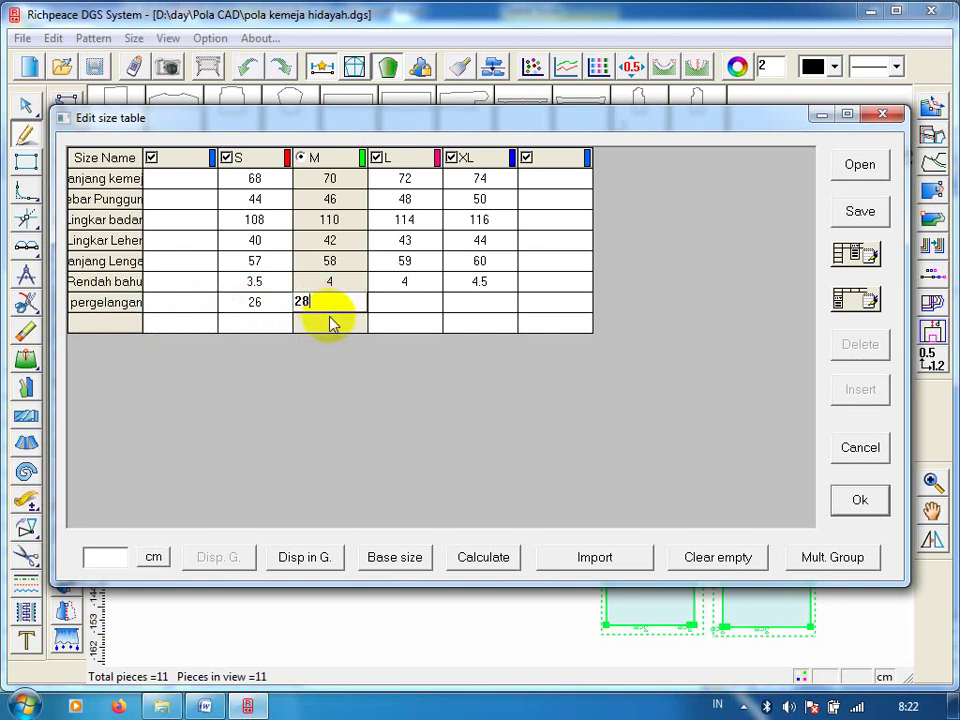
pyautogui.click(408, 302)
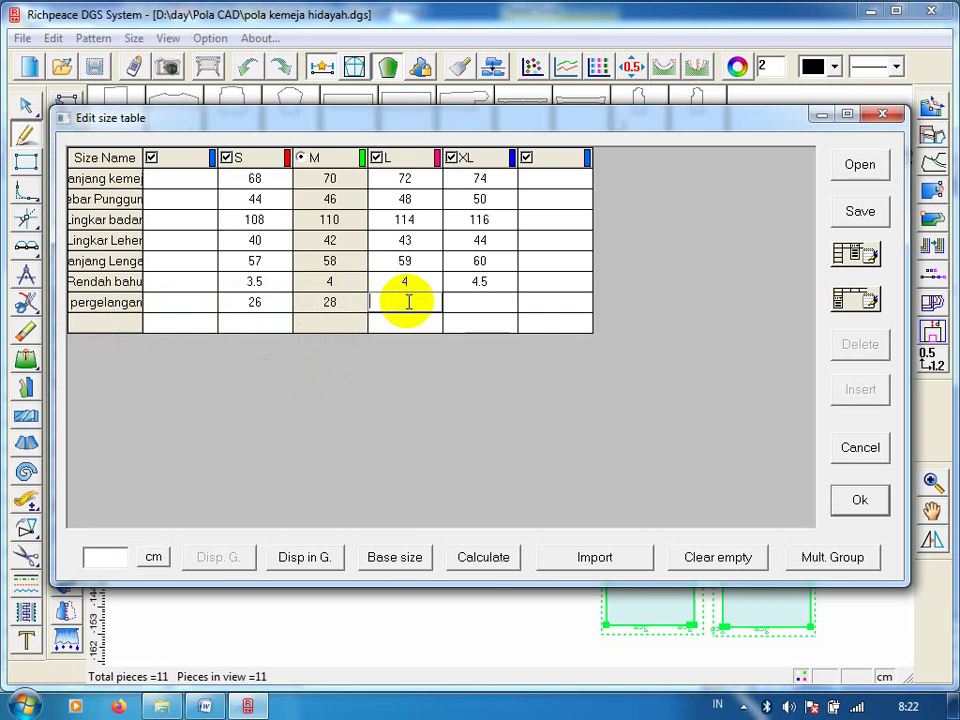
pyautogui.write('28')
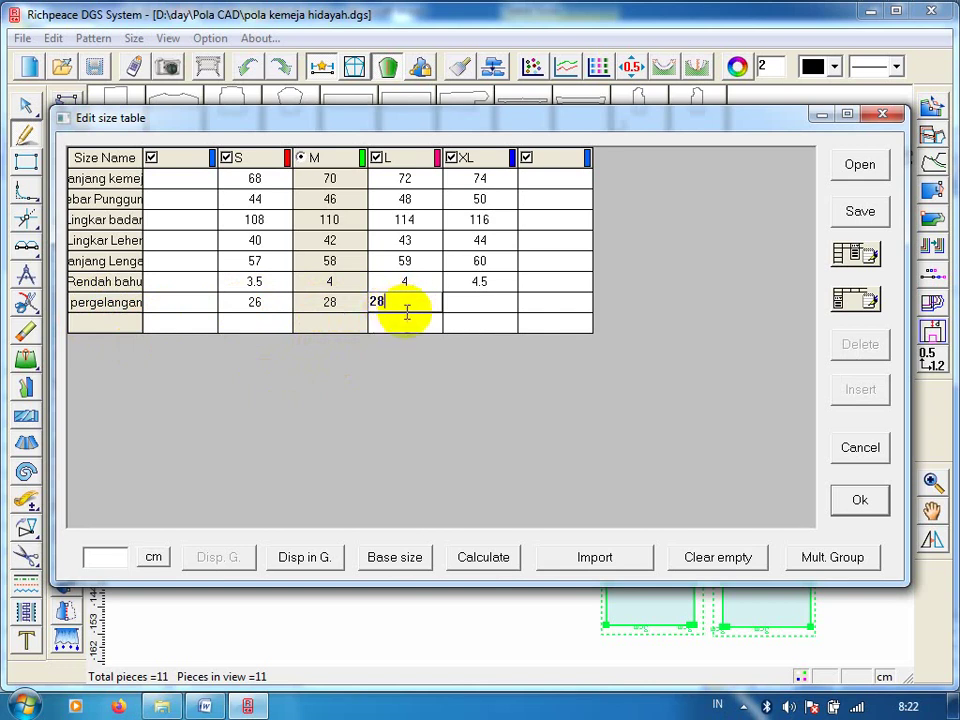
pyautogui.click(475, 302)
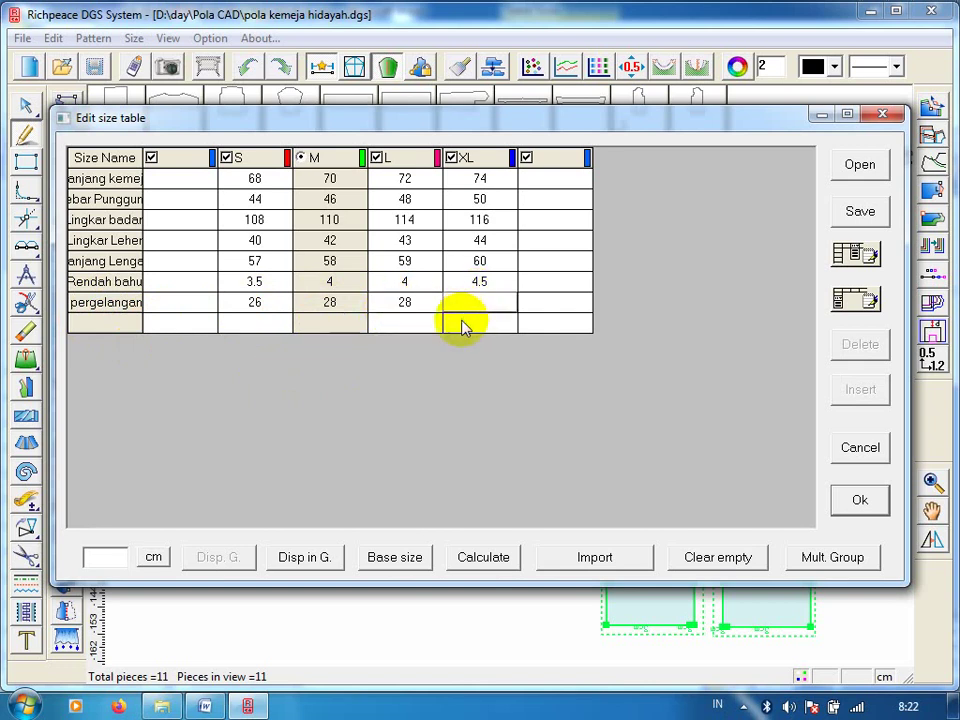
# Enter XL 30 for the wrist row, add Kerung lengan (44, 46, 48, 50), and save.
pyautogui.write('3')
pyautogui.write('0')
pyautogui.click(80, 325)
pyautogui.write('Kerung')
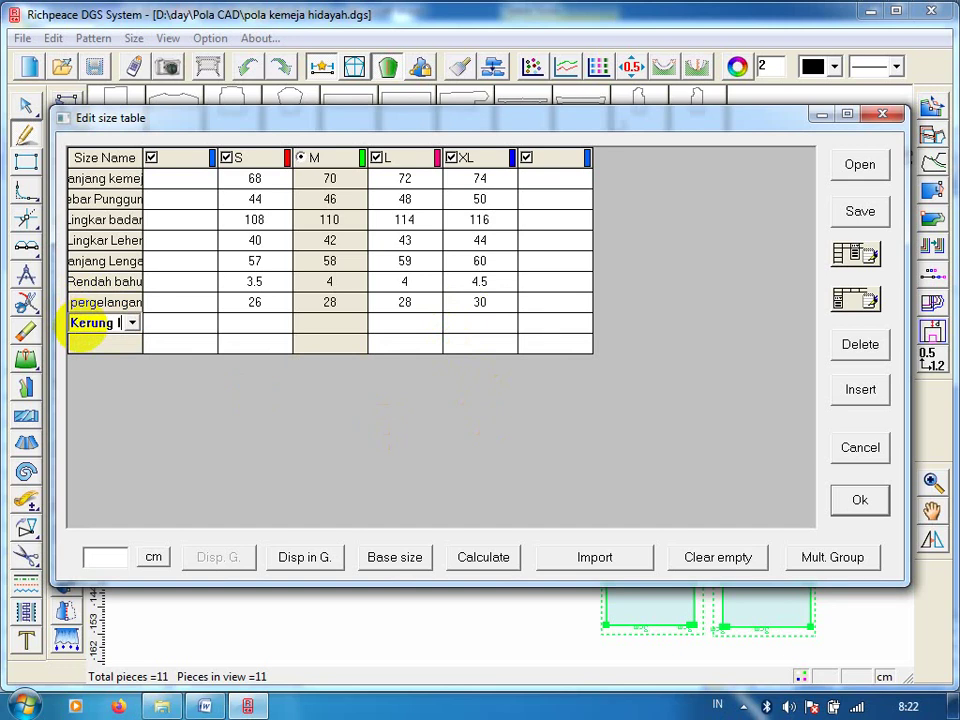
pyautogui.write('engan')
pyautogui.click(272, 322)
pyautogui.write('44')
pyautogui.click(323, 325)
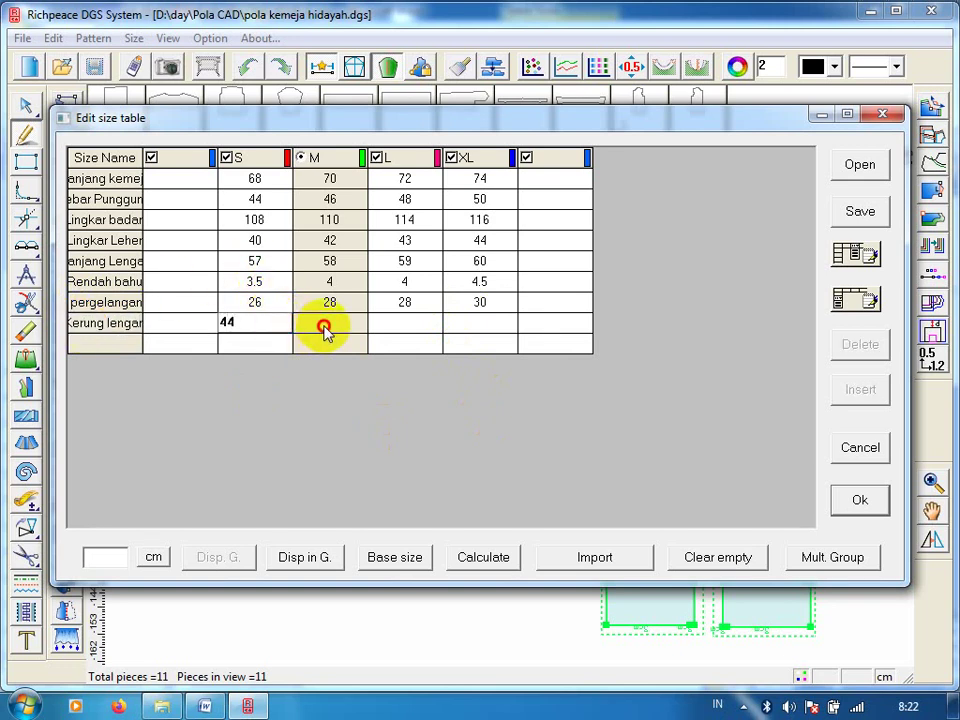
pyautogui.write('46')
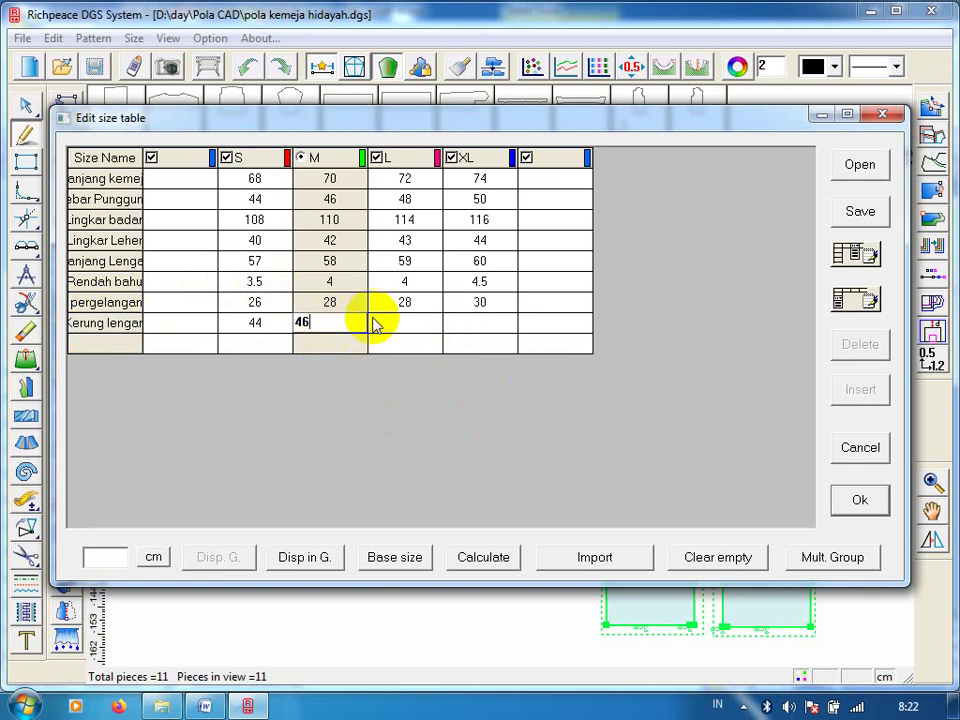
pyautogui.click(398, 323)
pyautogui.write('48')
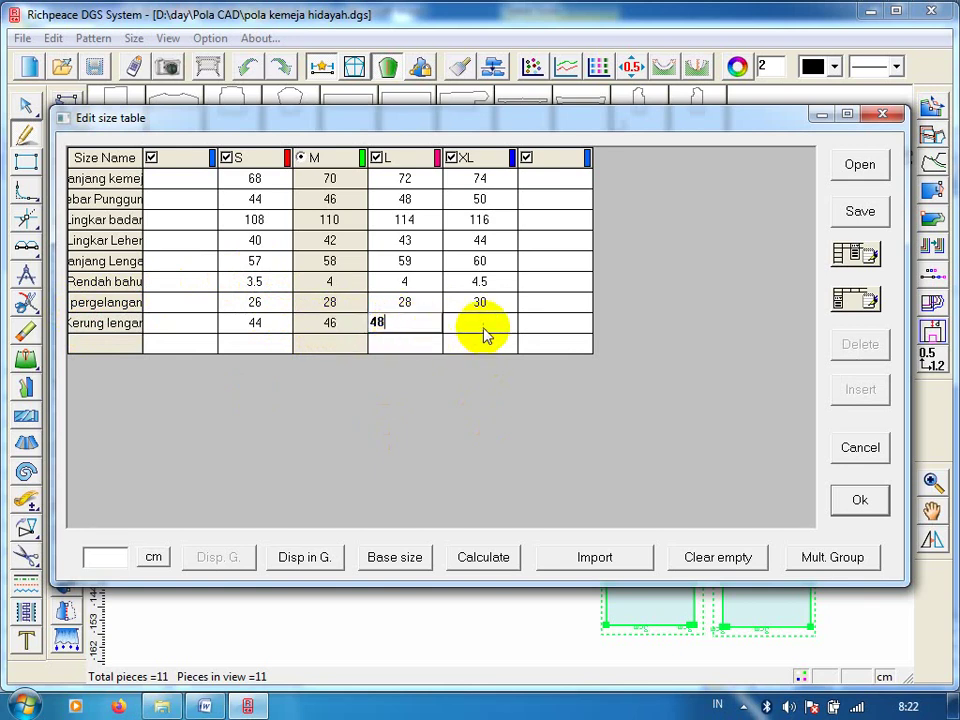
pyautogui.click(484, 325)
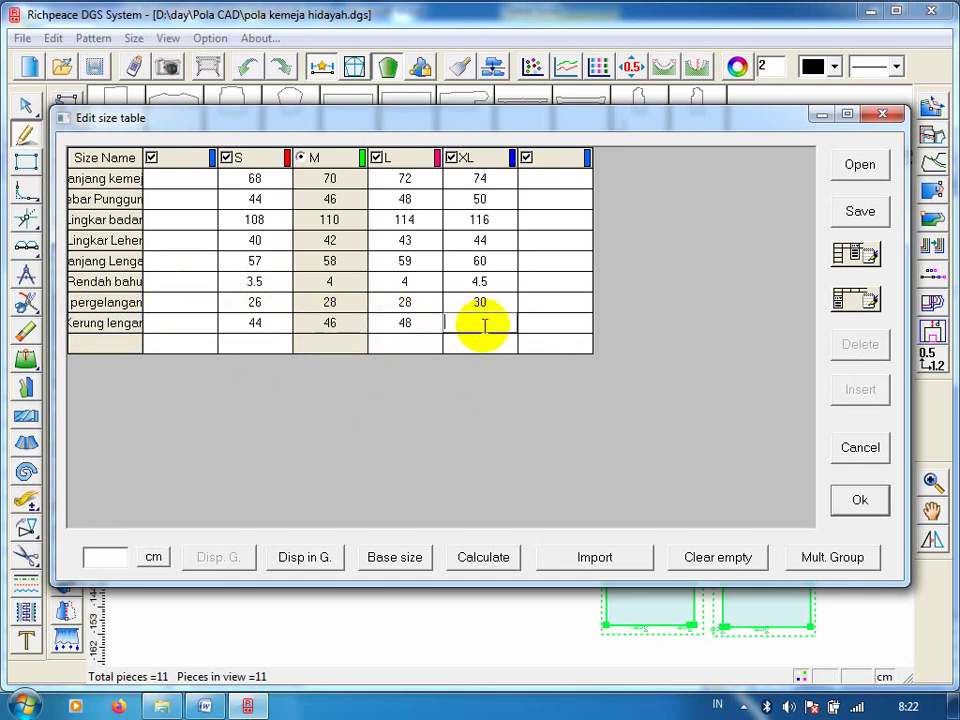
pyautogui.write('50')
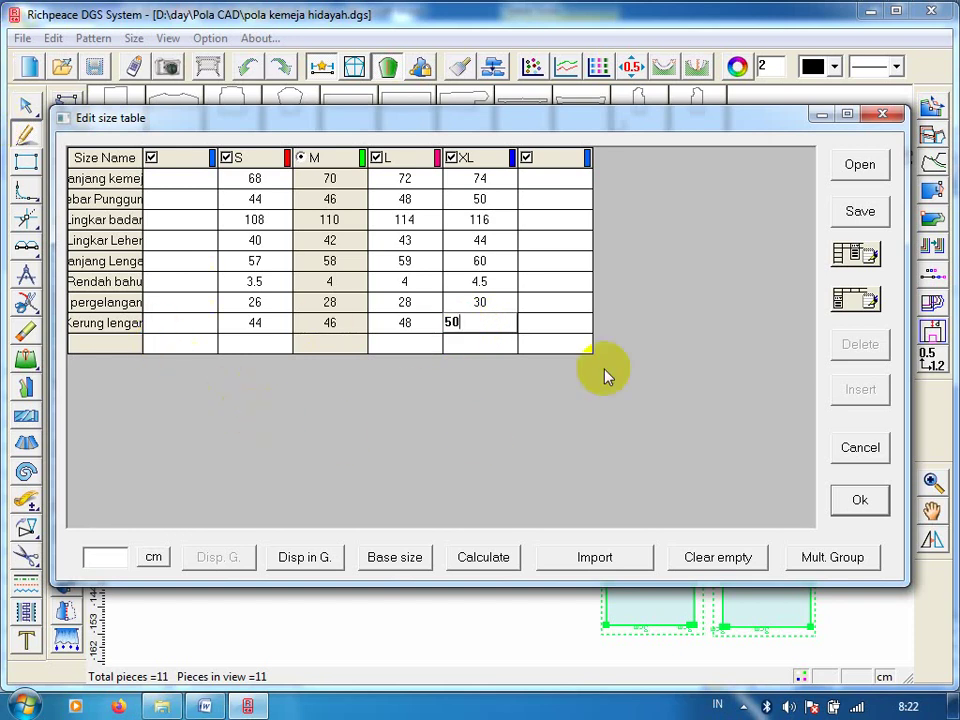
pyautogui.click(860, 214)
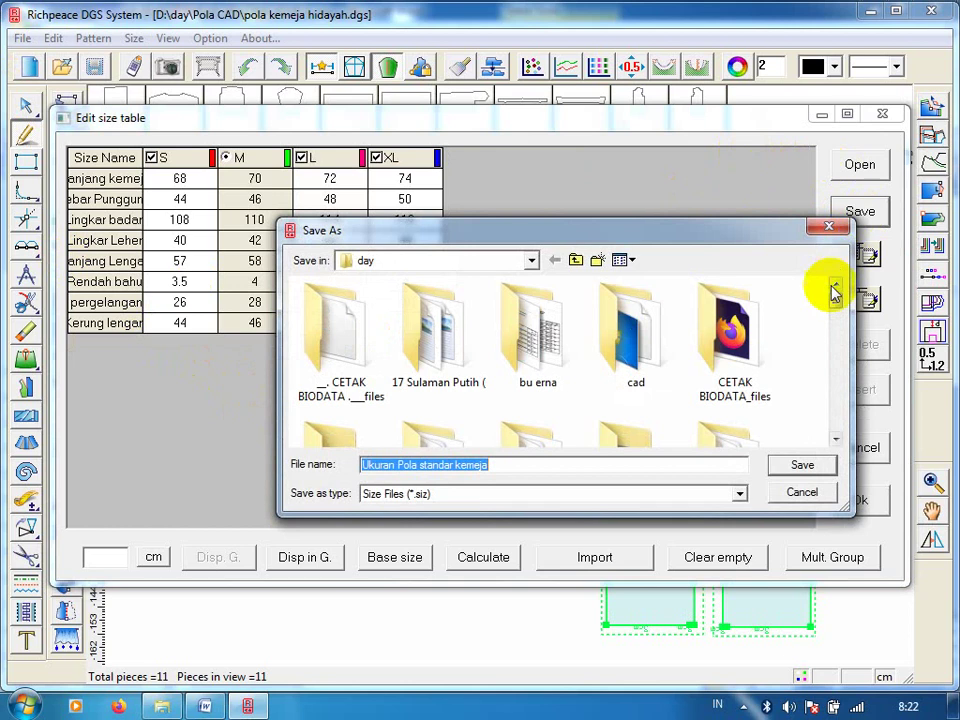
# Save the size table as the .siz file 'Ukuran Pola standar kemeja gading pola'.
pyautogui.click(508, 464)
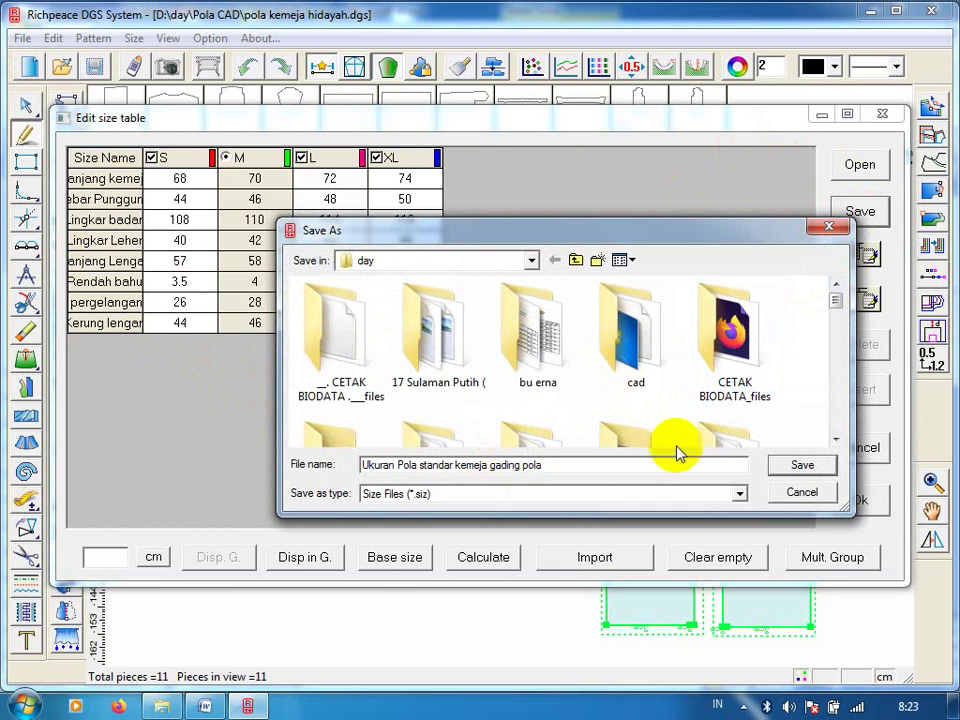
pyautogui.click(808, 464)
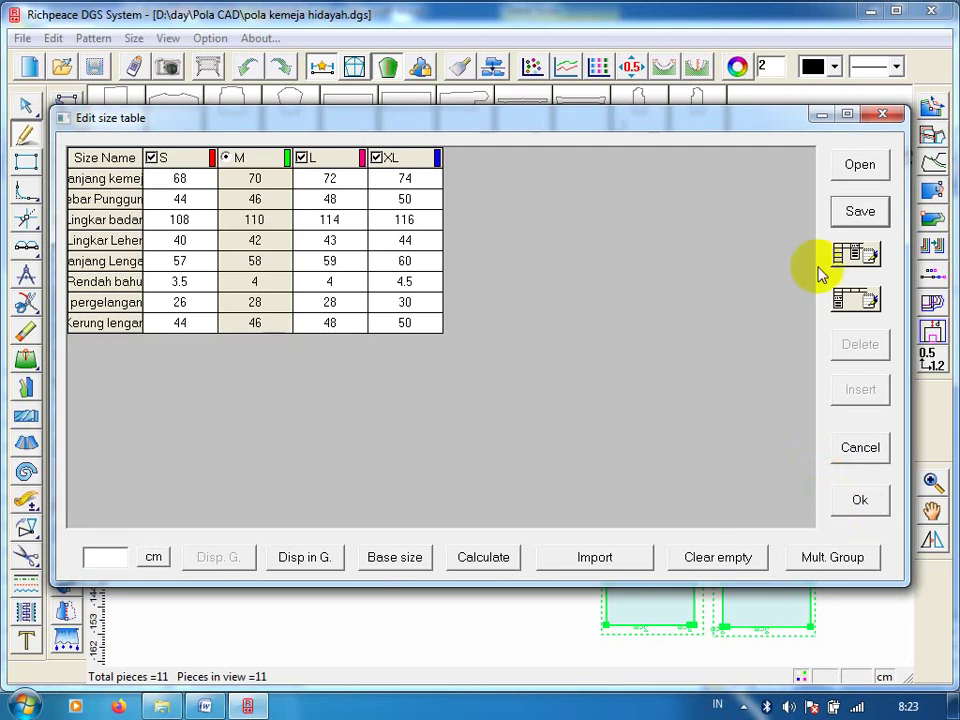
# Close the size table and move the front body piece up and to the left.
pyautogui.click(860, 502)
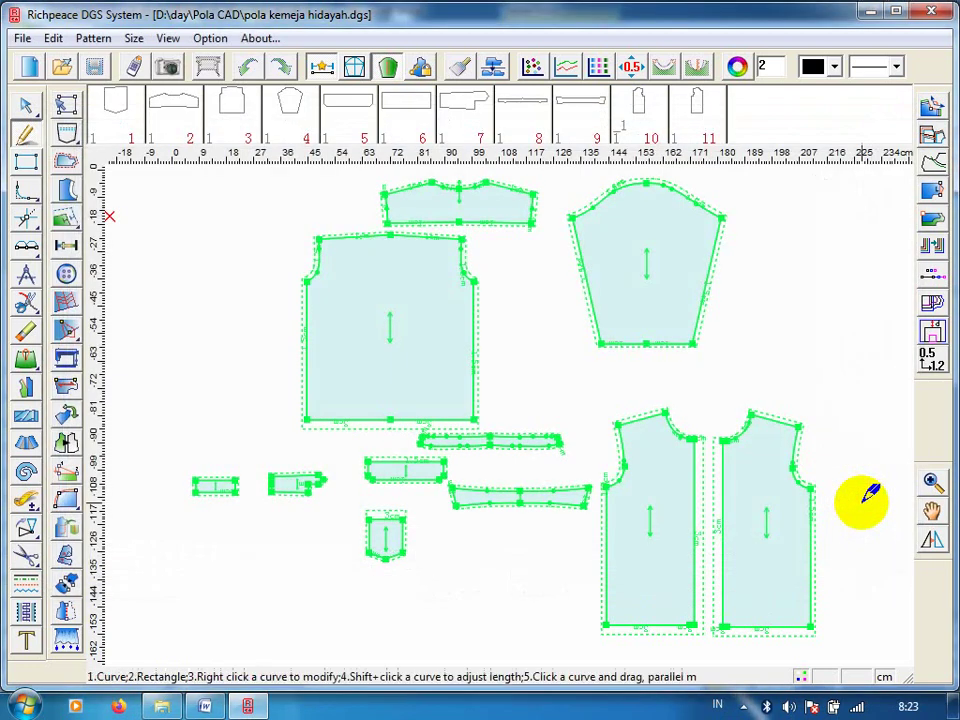
pyautogui.click(26, 133)
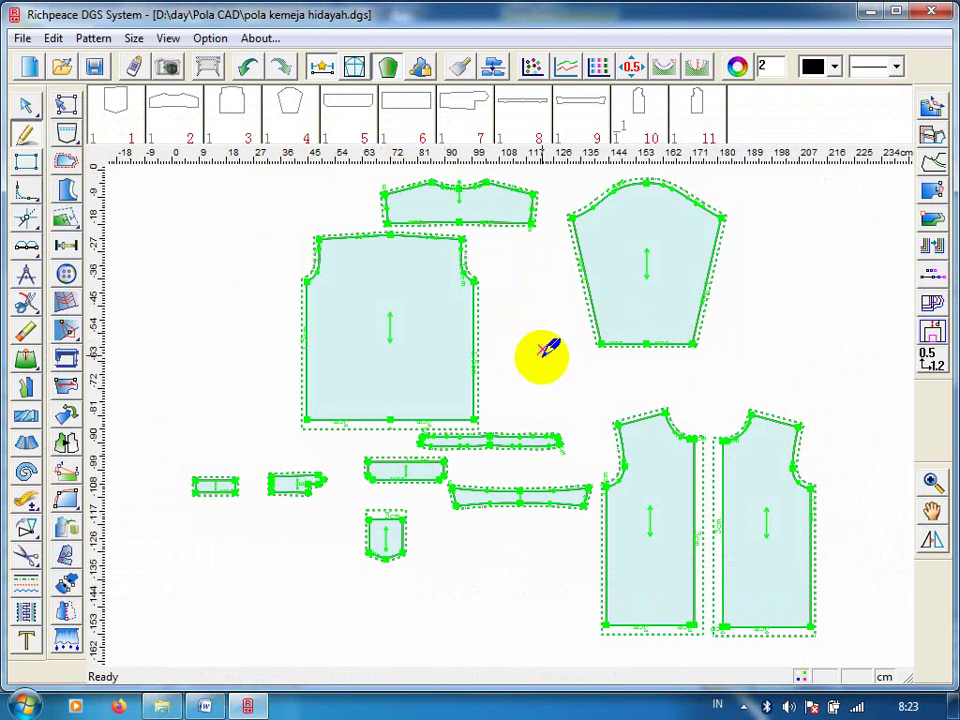
pyautogui.click(932, 512)
pyautogui.click(390, 335)
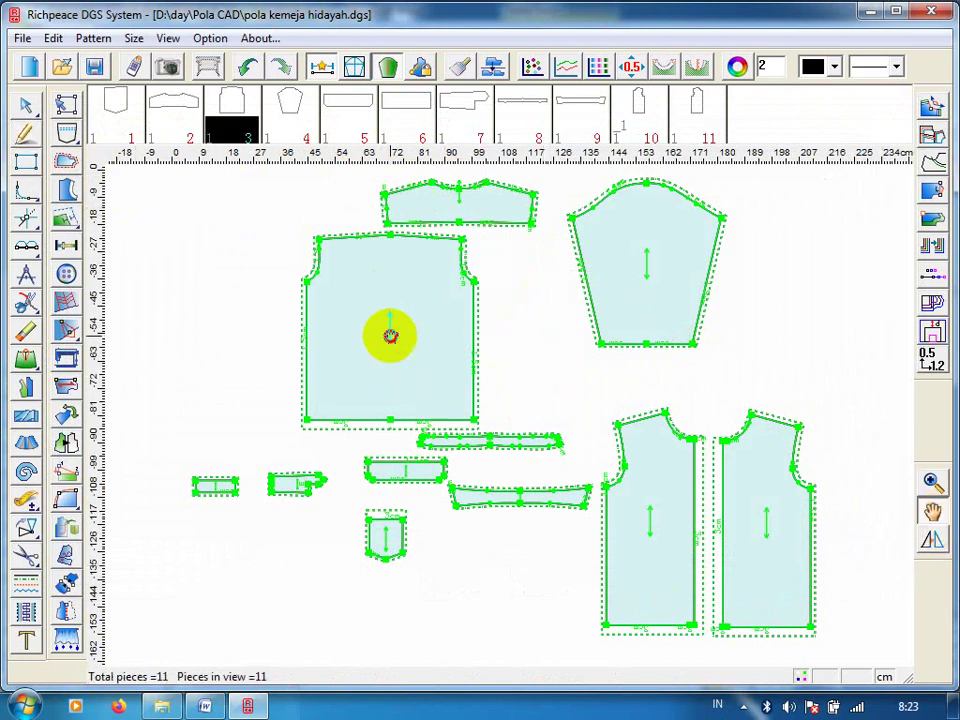
pyautogui.moveTo(390, 335)
pyautogui.mouseDown()
pyautogui.moveTo(252, 310)
pyautogui.moveTo(265, 306)
pyautogui.mouseUp()
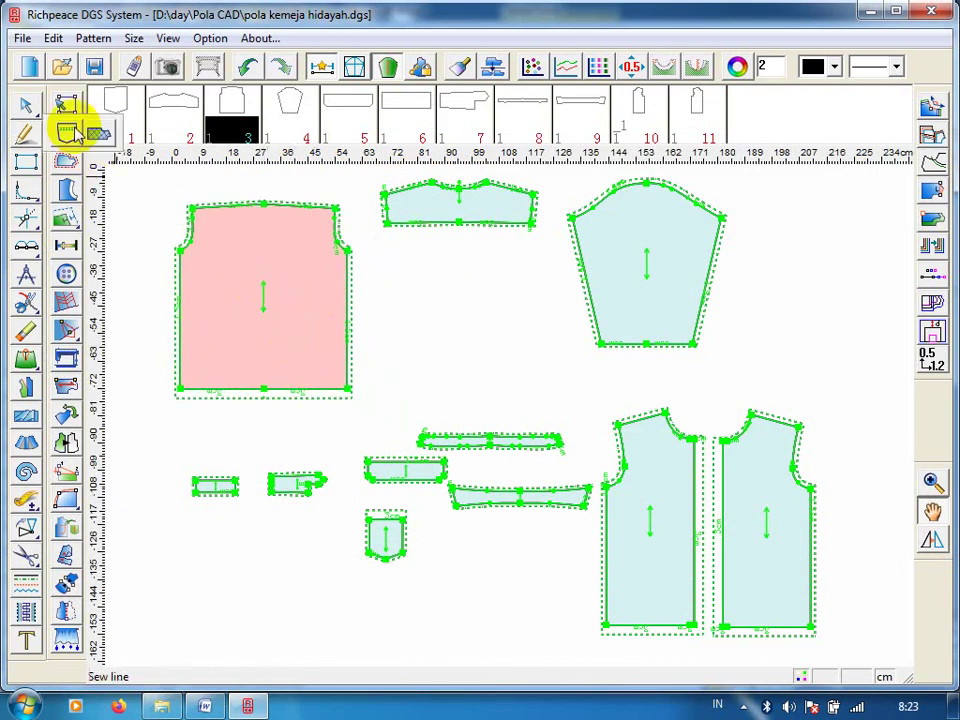
# Raise the collar piece's right end point with the Modify tool.
pyautogui.click(24, 104)
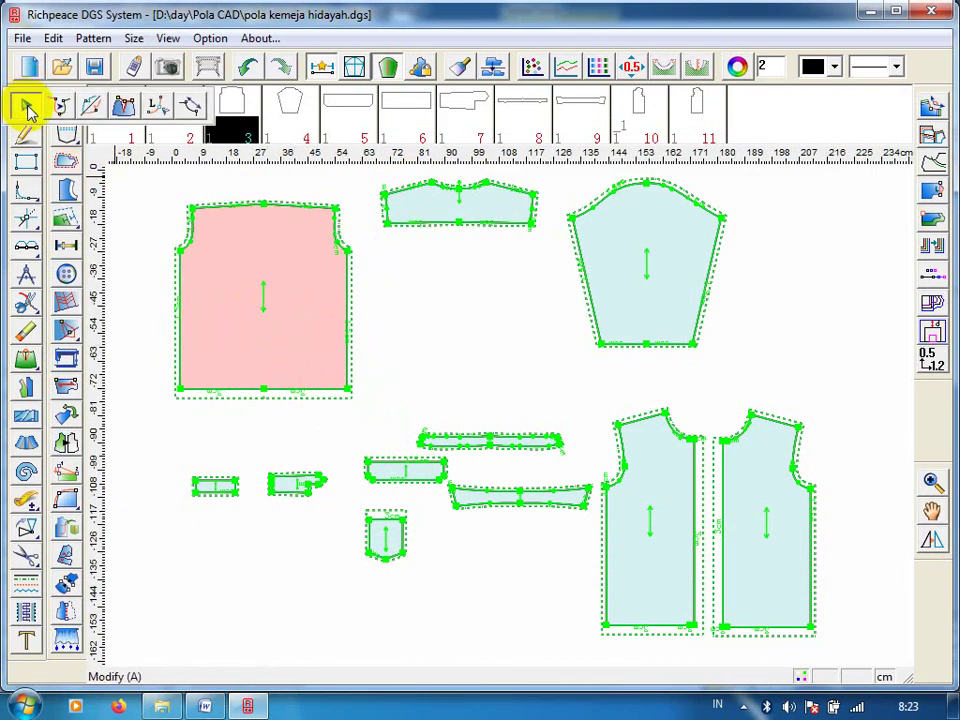
pyautogui.click(536, 193)
pyautogui.rightClick(520, 250)
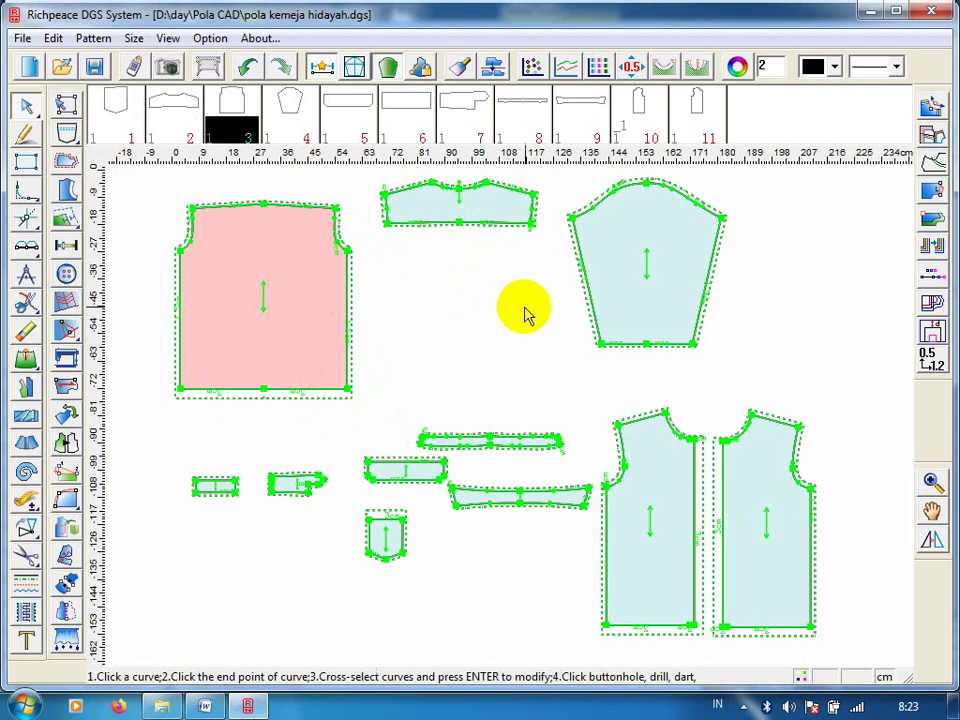
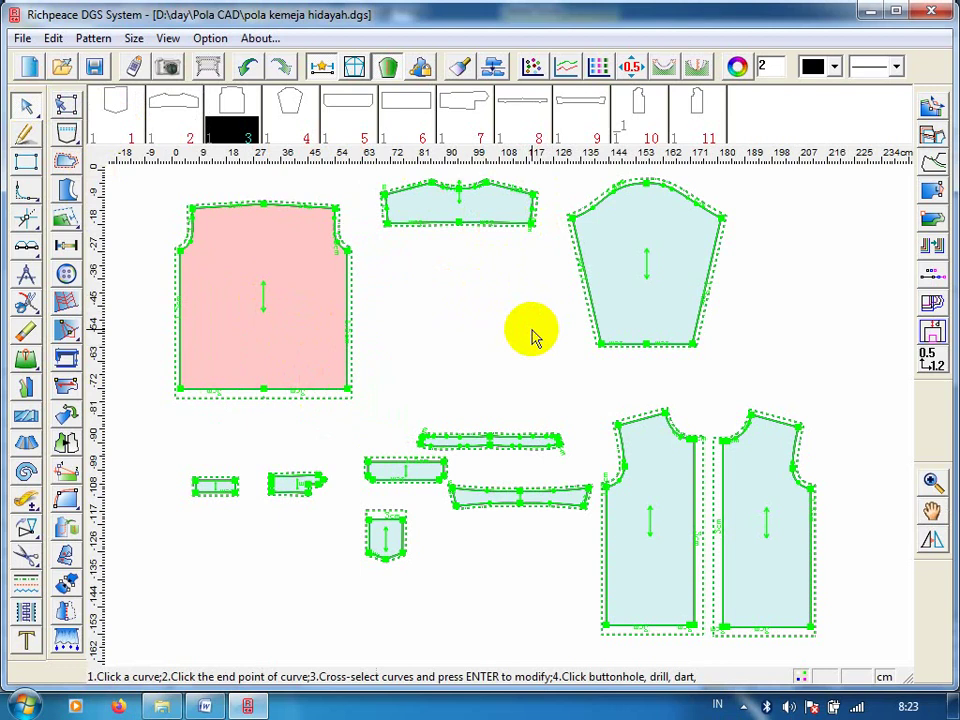
# Cancel the yoke corner point edit, close the floating palette and bring up the Grade Table.
pyautogui.click(532, 196)
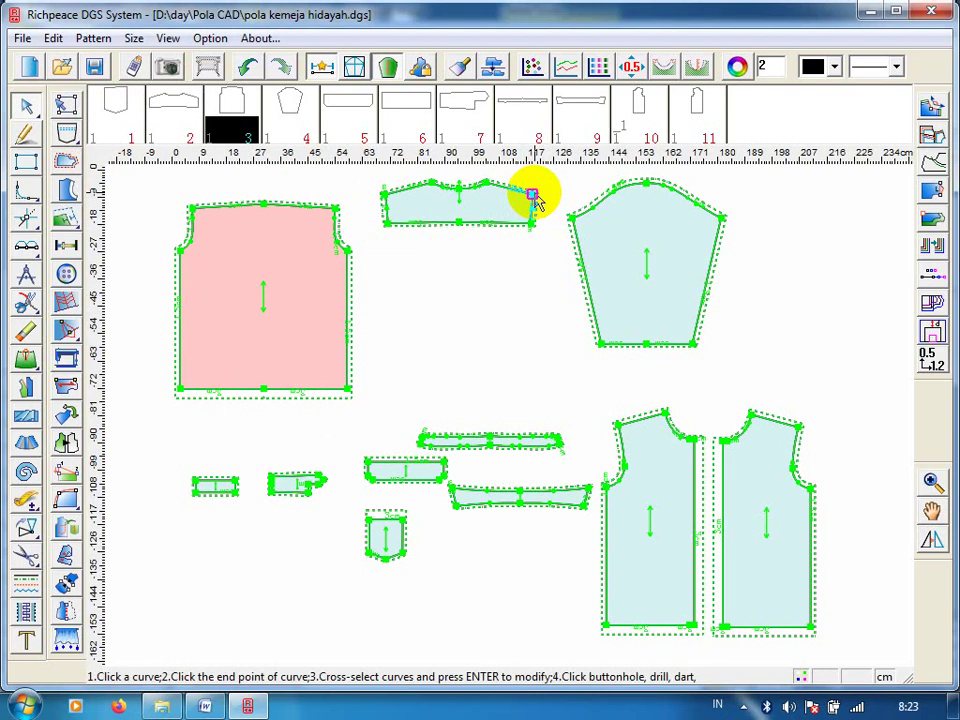
pyautogui.click(535, 197)
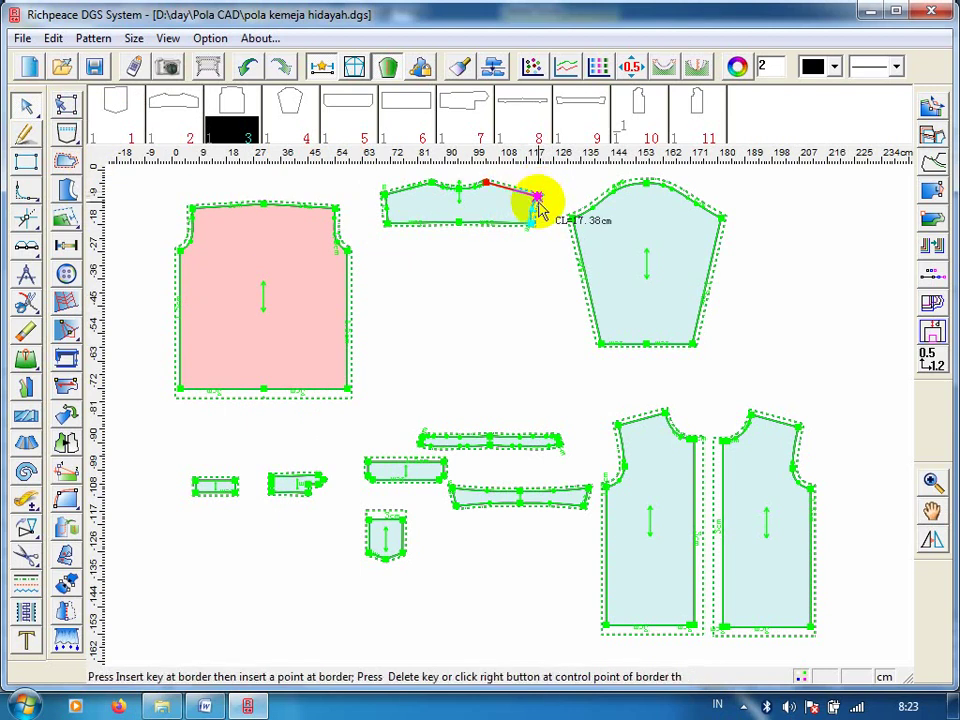
pyautogui.rightClick(535, 204)
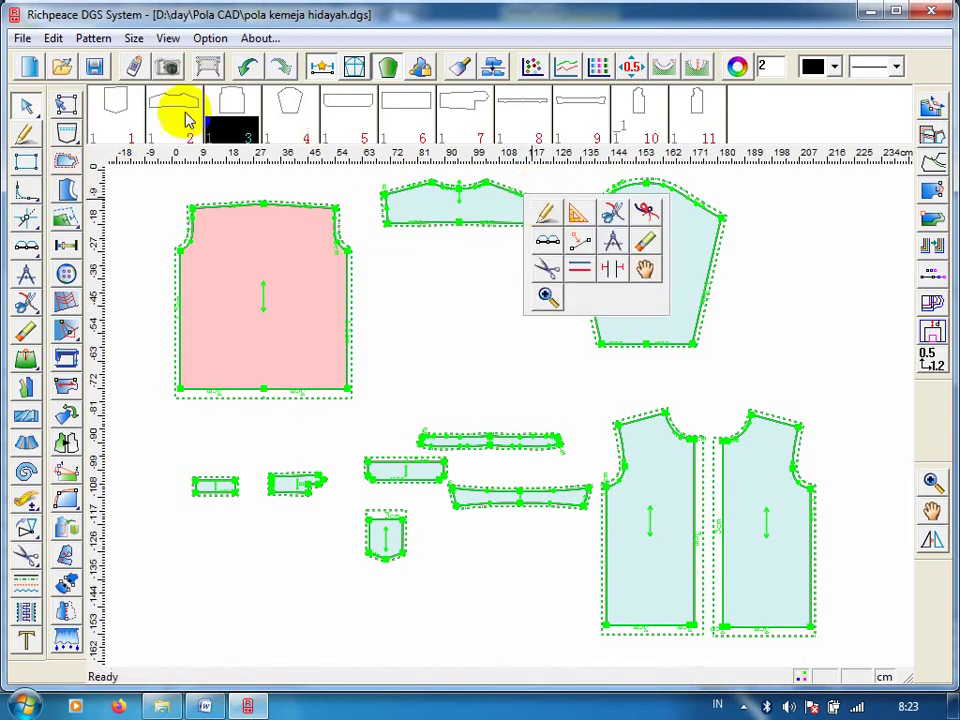
pyautogui.click(241, 66)
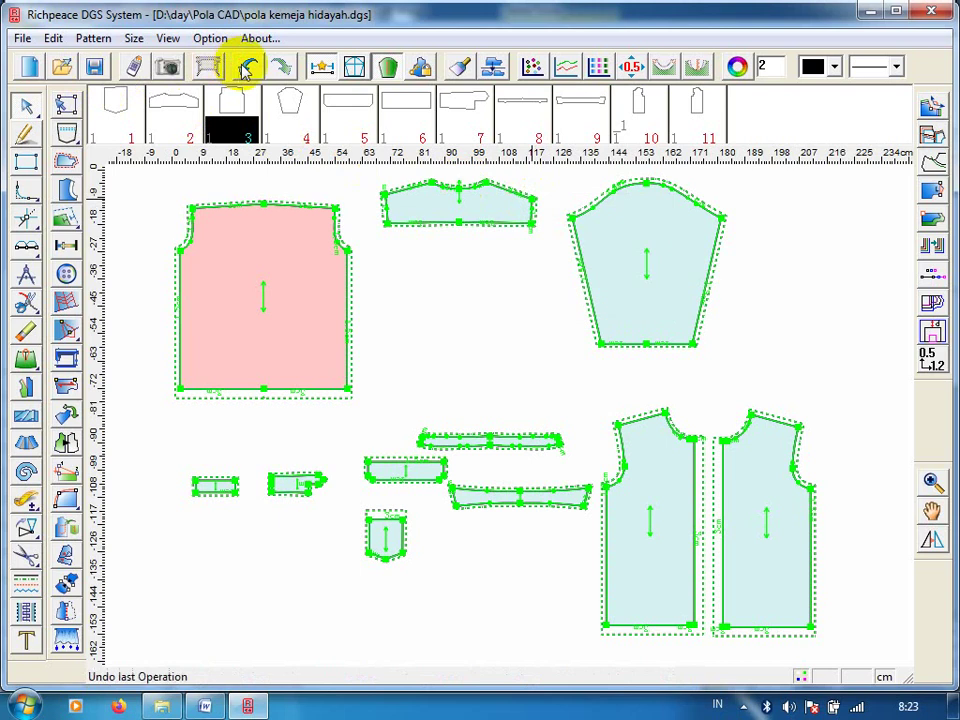
pyautogui.click(532, 66)
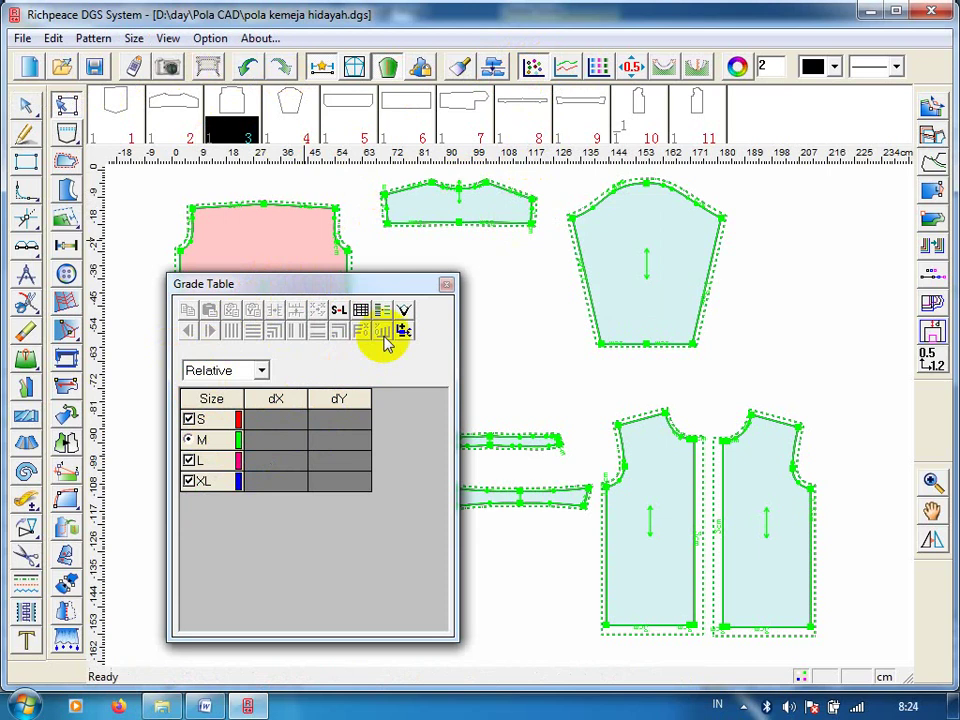
# Load the yoke's right corner point into the Grade Table and enter -1 as size S's dX.
pyautogui.click(531, 199)
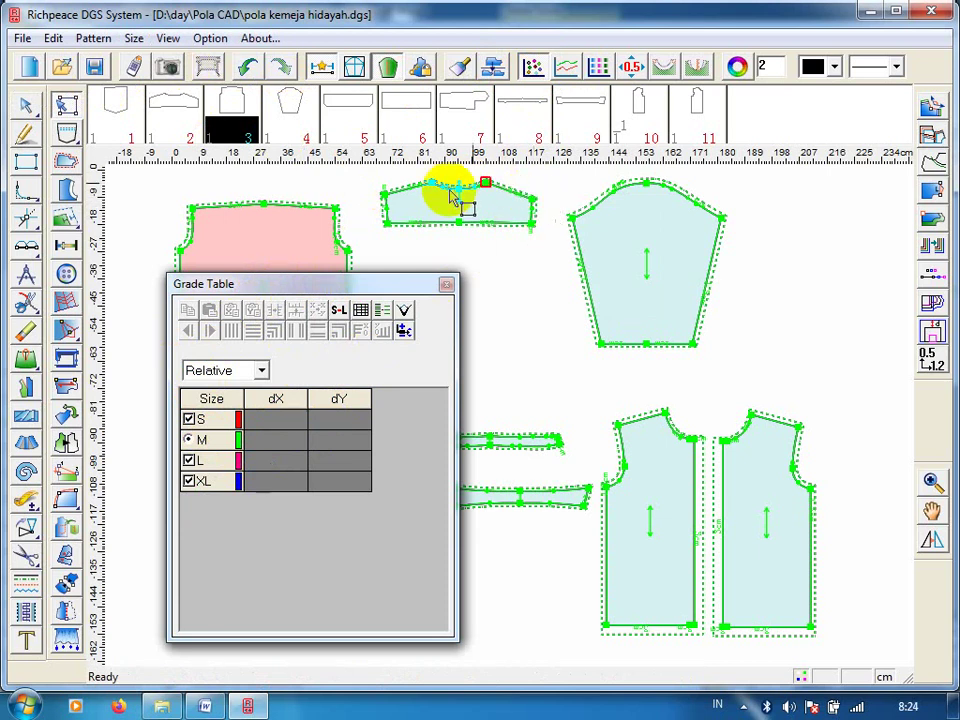
pyautogui.click(533, 208)
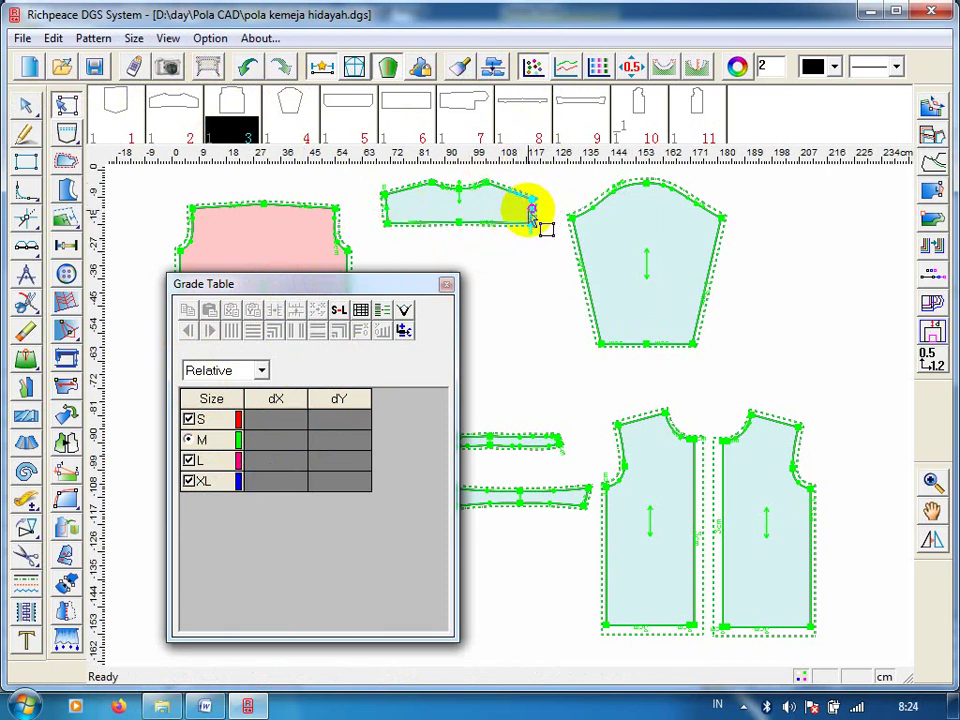
pyautogui.click(531, 199)
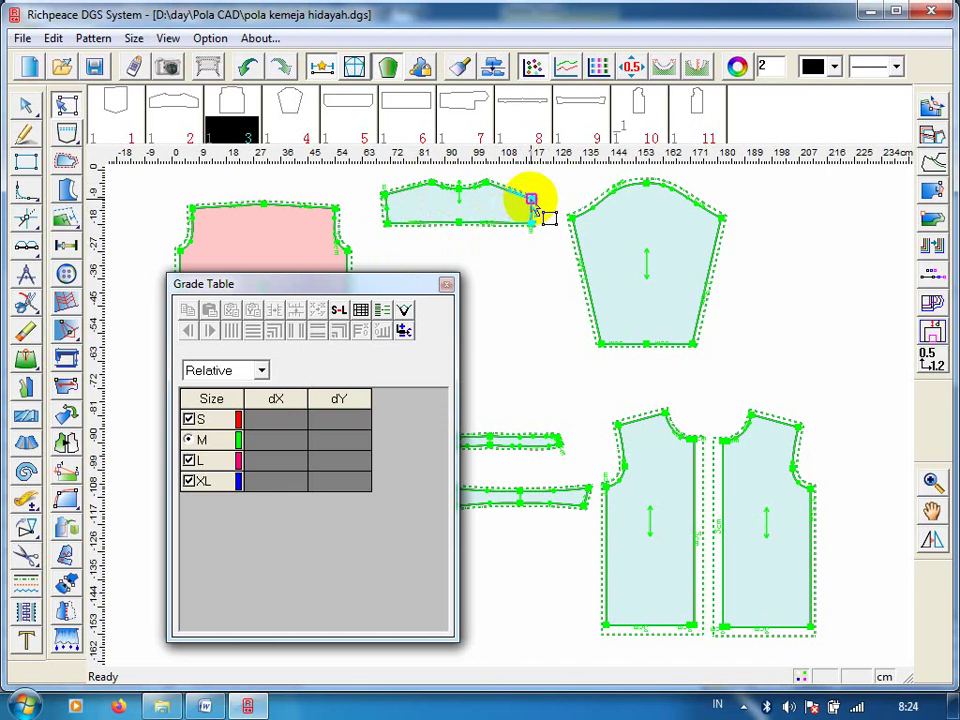
pyautogui.click(533, 205)
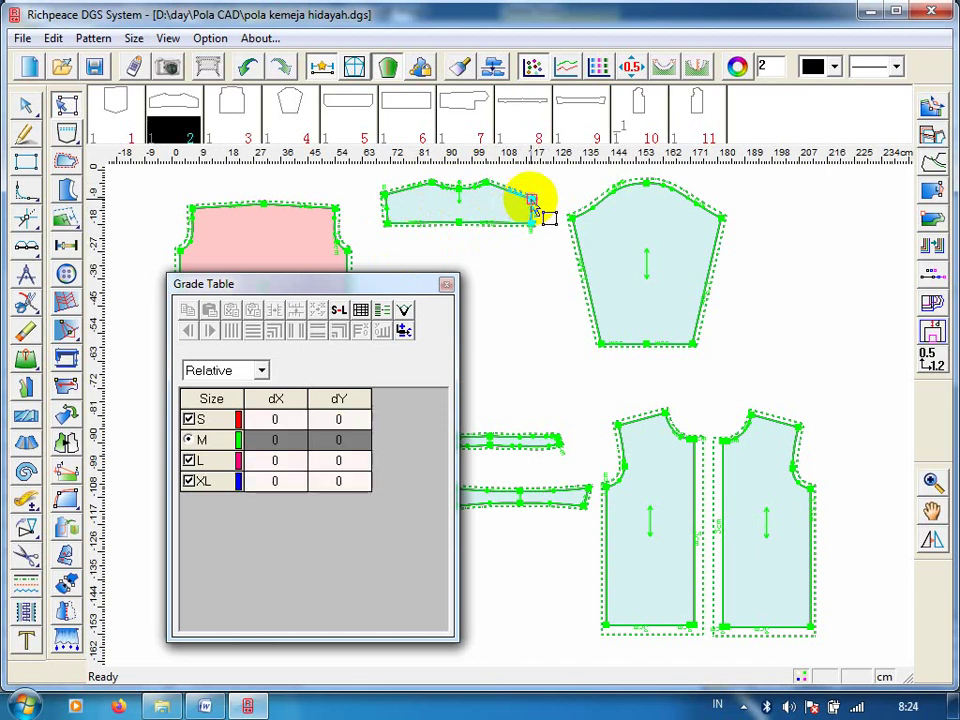
pyautogui.click(289, 437)
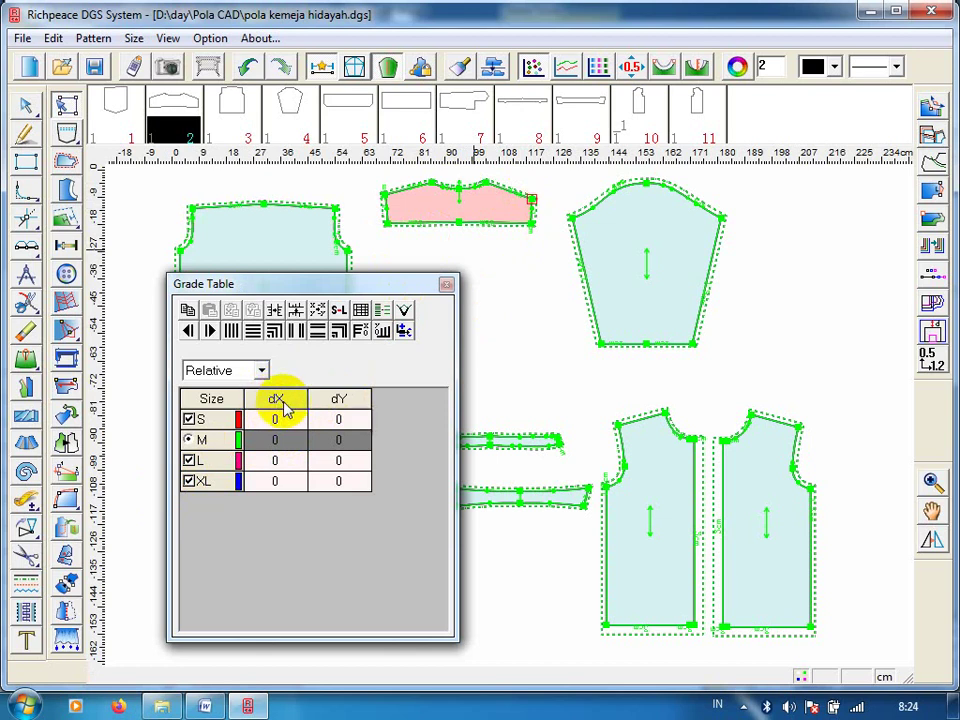
pyautogui.click(278, 420)
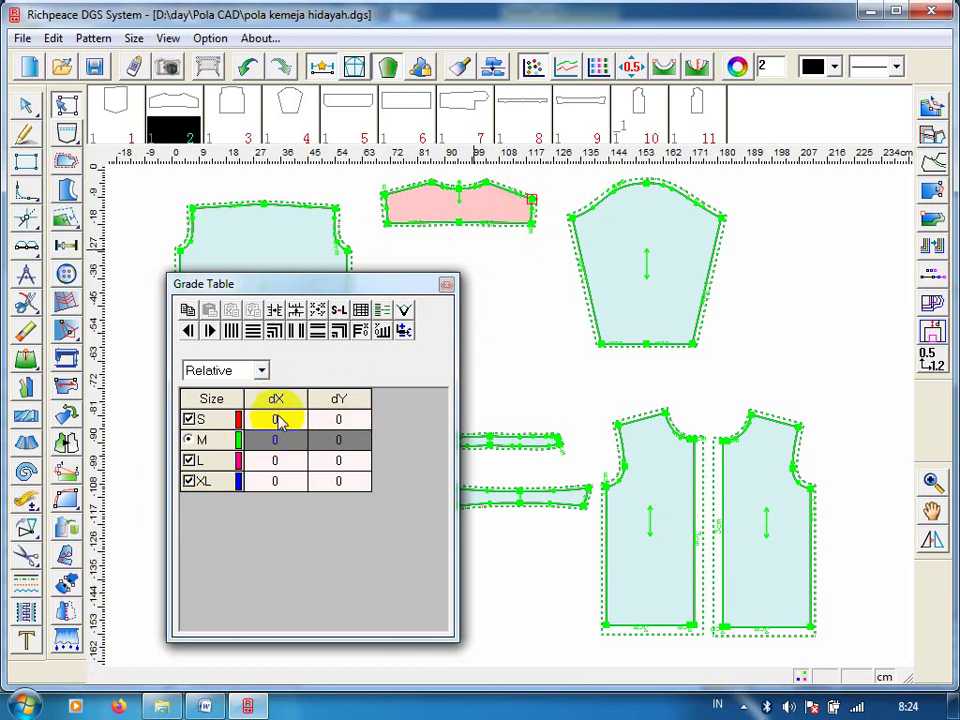
pyautogui.doubleClick(279, 419)
pyautogui.write('-1')
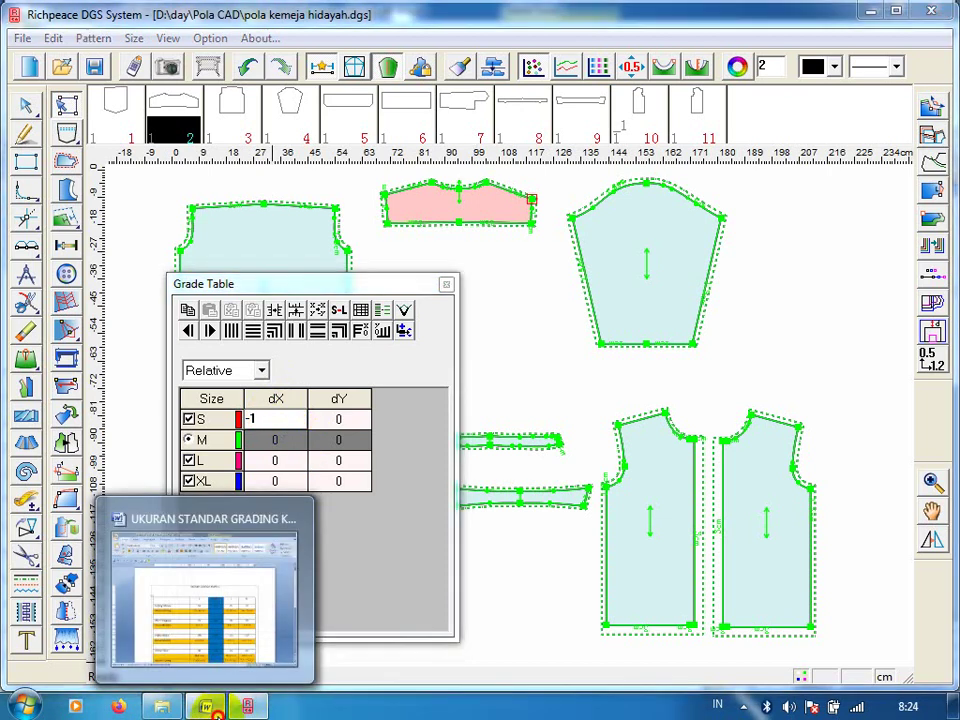
pyautogui.click(205, 707)
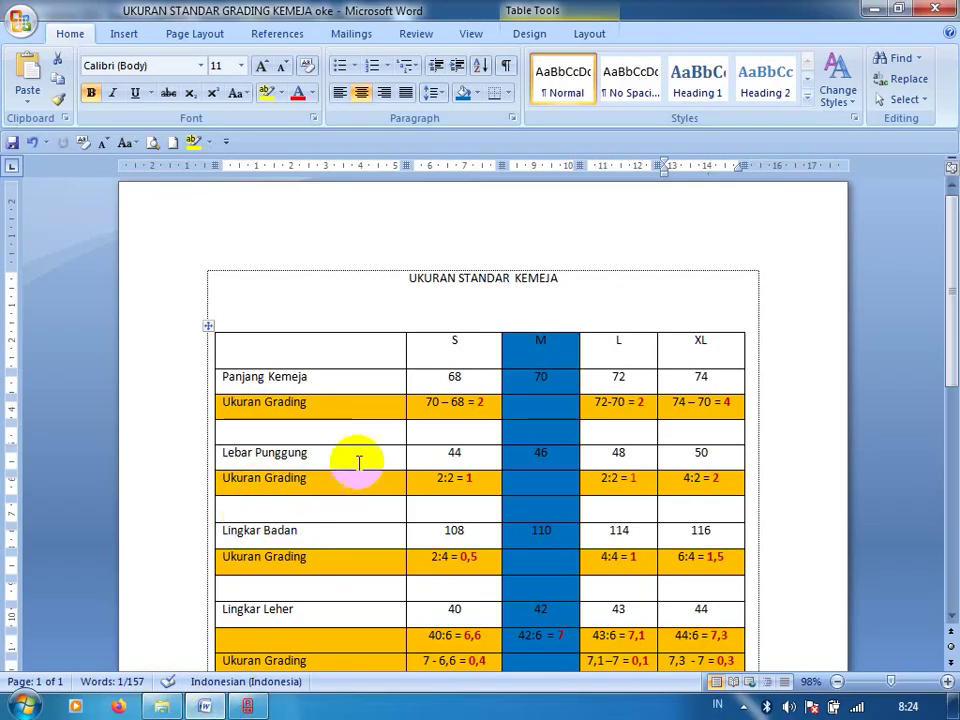
pyautogui.doubleClick(468, 478)
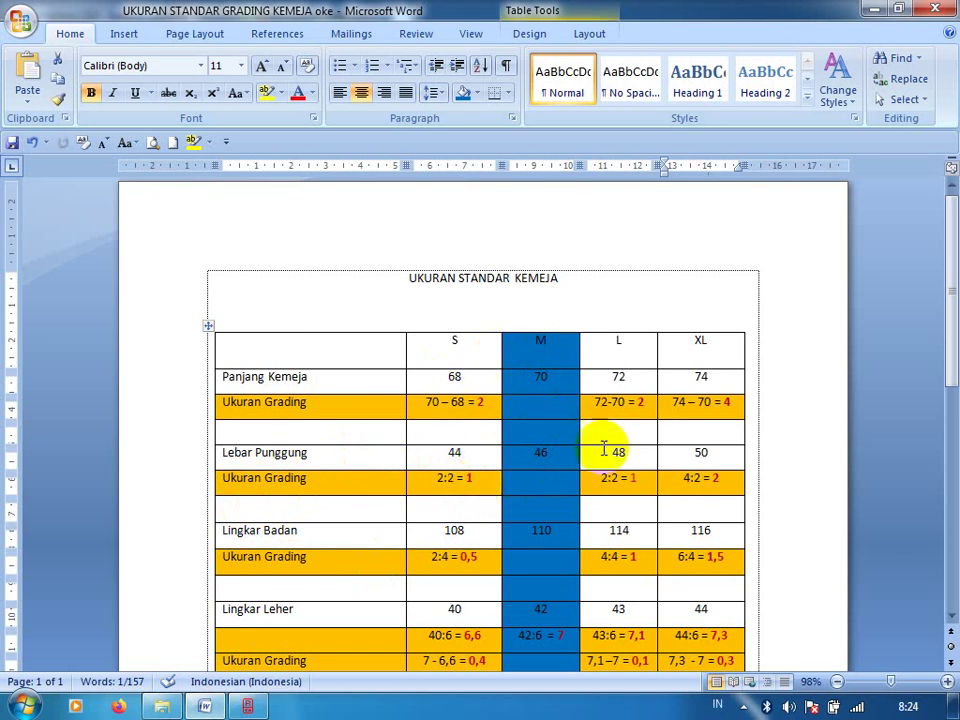
pyautogui.doubleClick(647, 478)
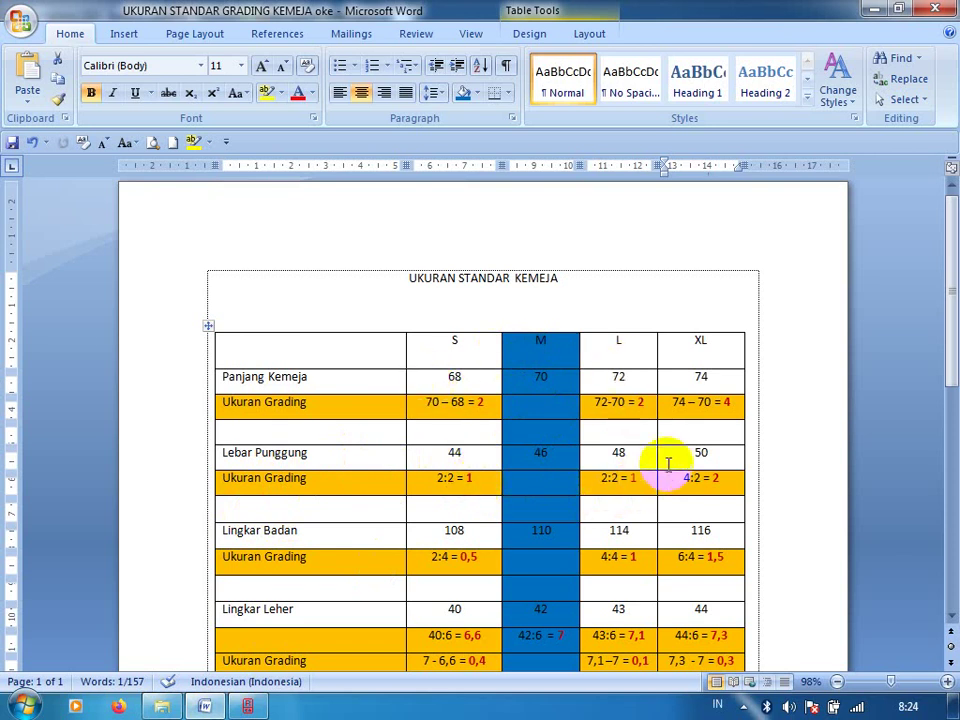
pyautogui.click(707, 336)
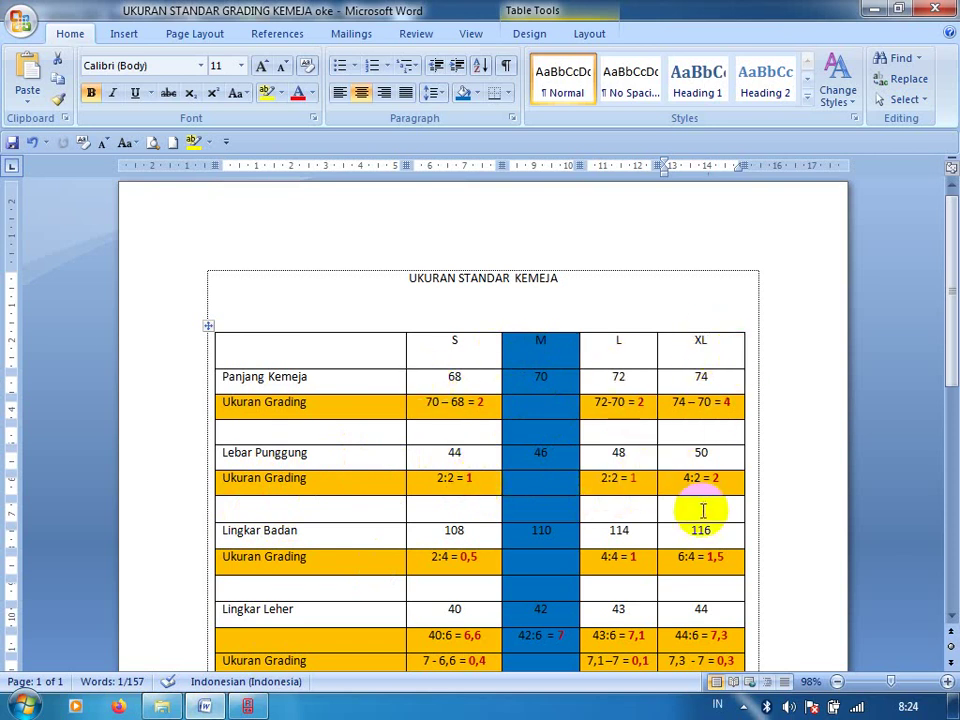
pyautogui.click(511, 482)
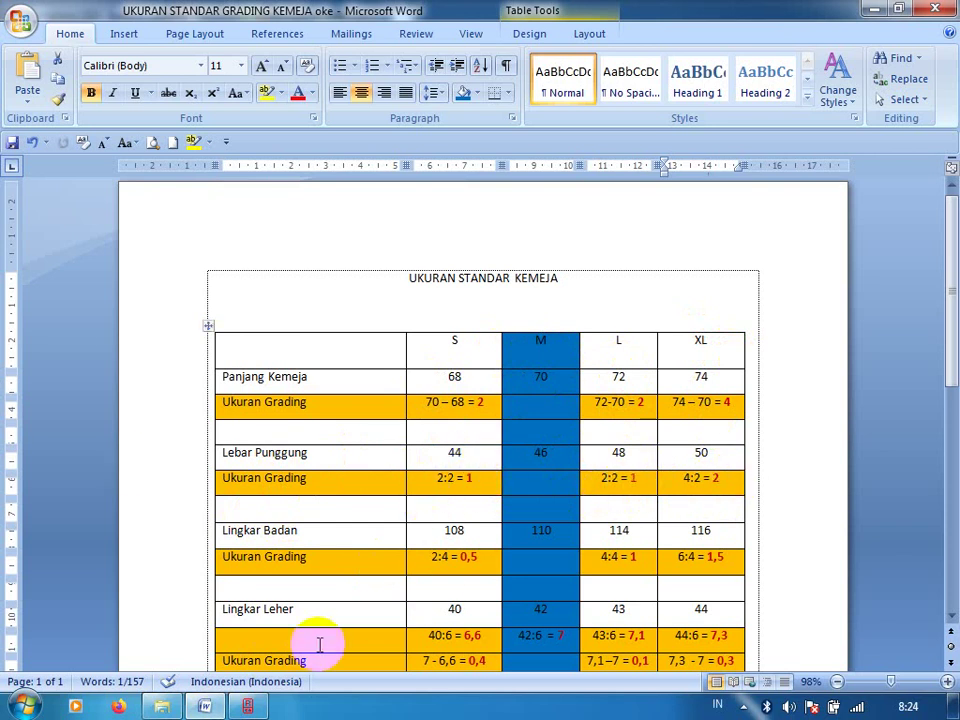
pyautogui.click(245, 708)
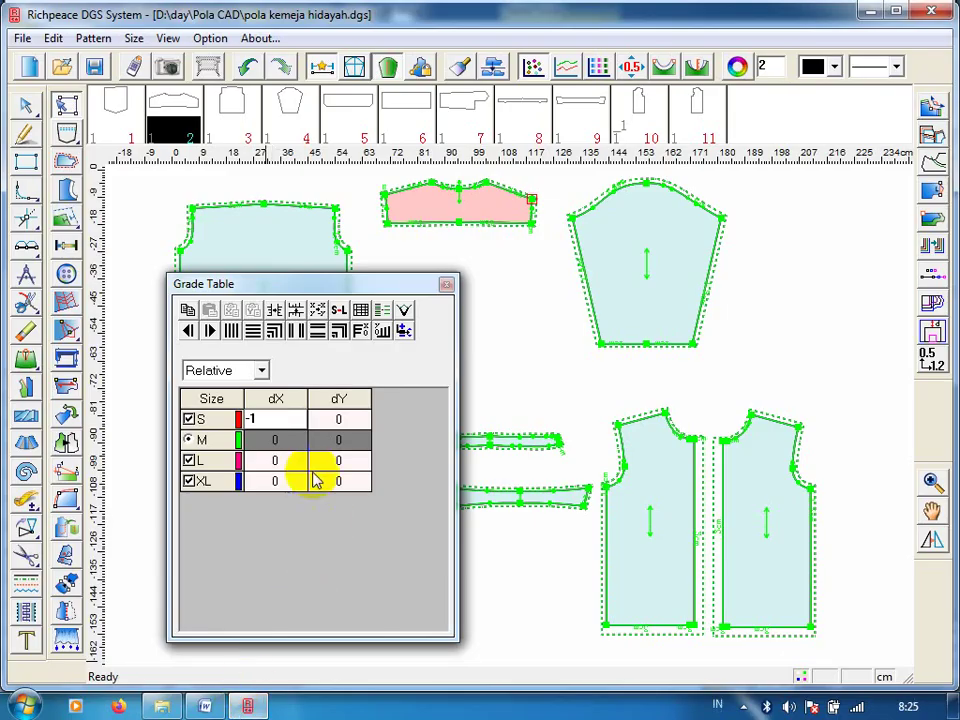
# Enter the yoke corner's dX grades S -1, L 1, XL 2 and apply them.
pyautogui.click(284, 441)
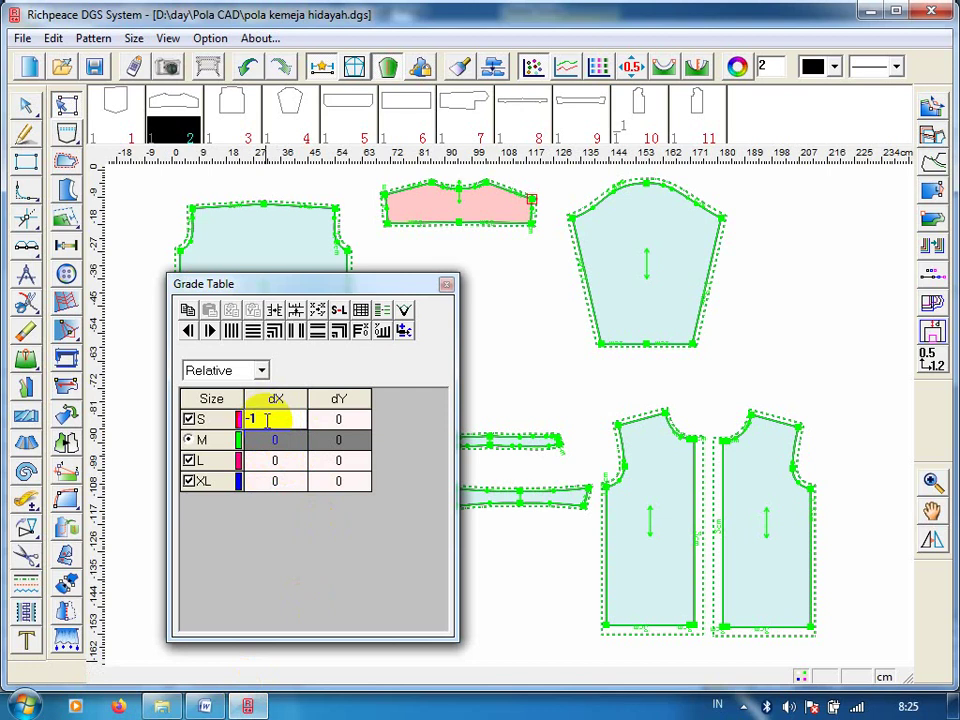
pyautogui.click(288, 460)
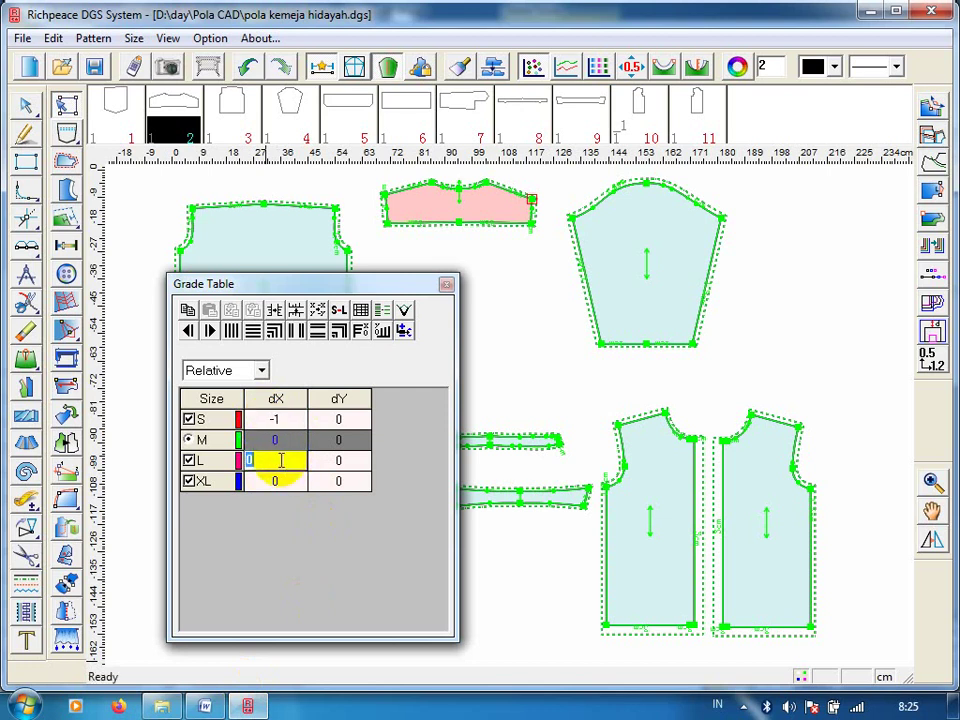
pyautogui.write('1')
pyautogui.click(279, 482)
pyautogui.write('2')
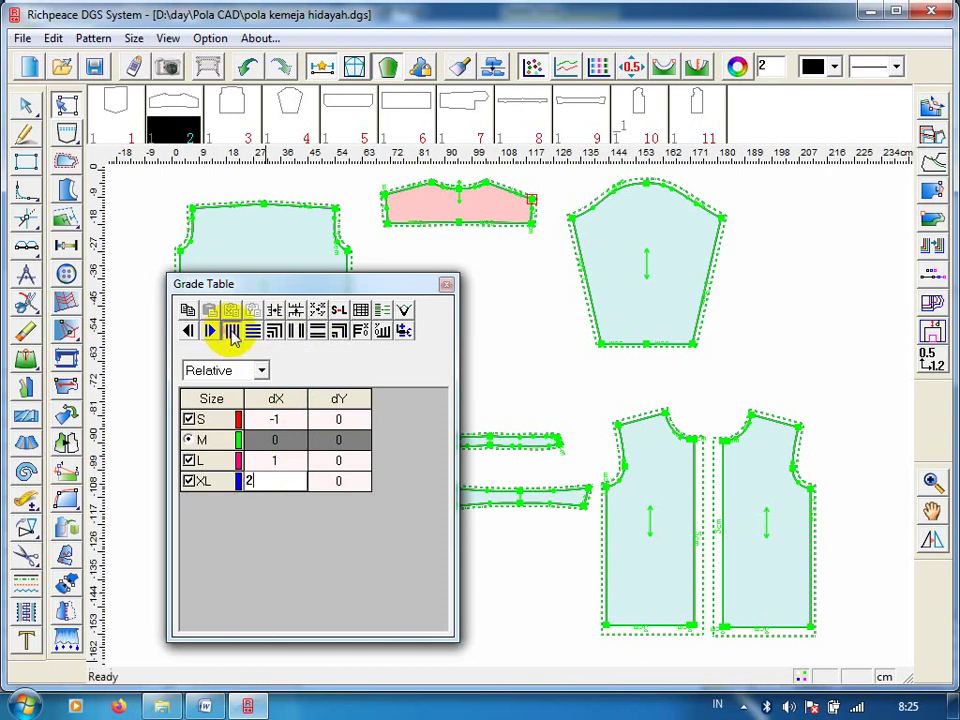
pyautogui.click(232, 334)
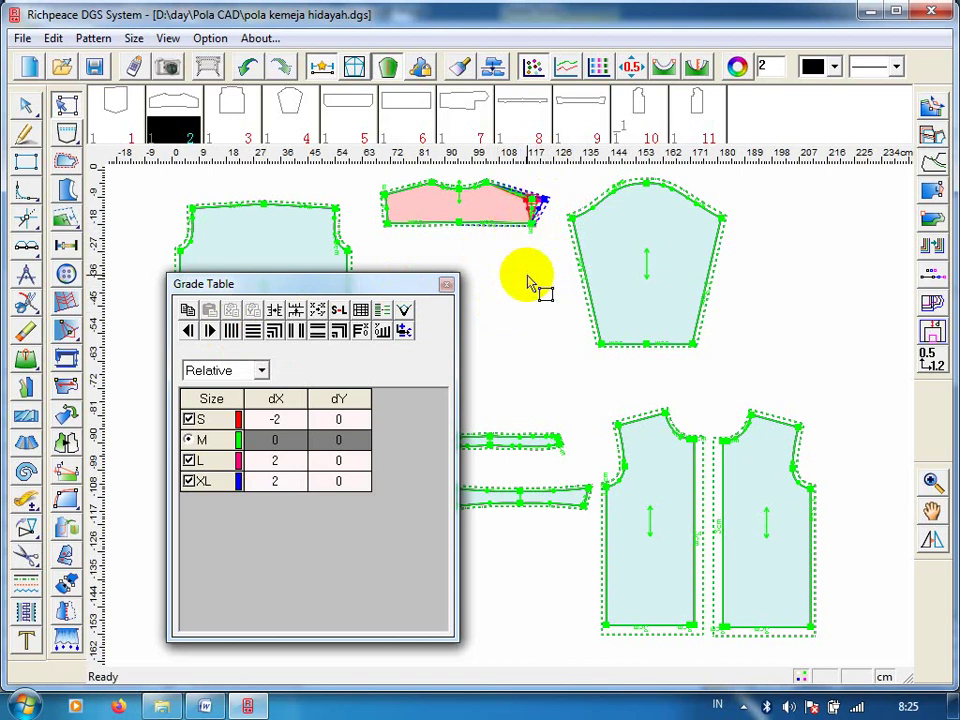
# Re-enter and commit the yoke corner's dX grades: S -1, L 1, XL 2.
pyautogui.doubleClick(276, 422)
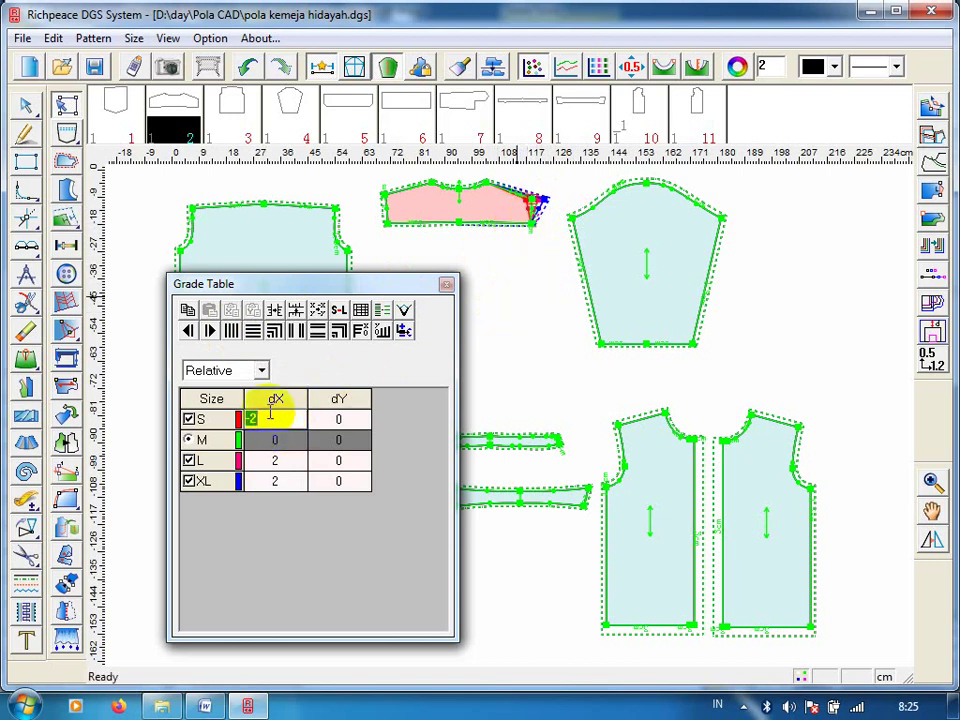
pyautogui.click(268, 421)
pyautogui.write('-1')
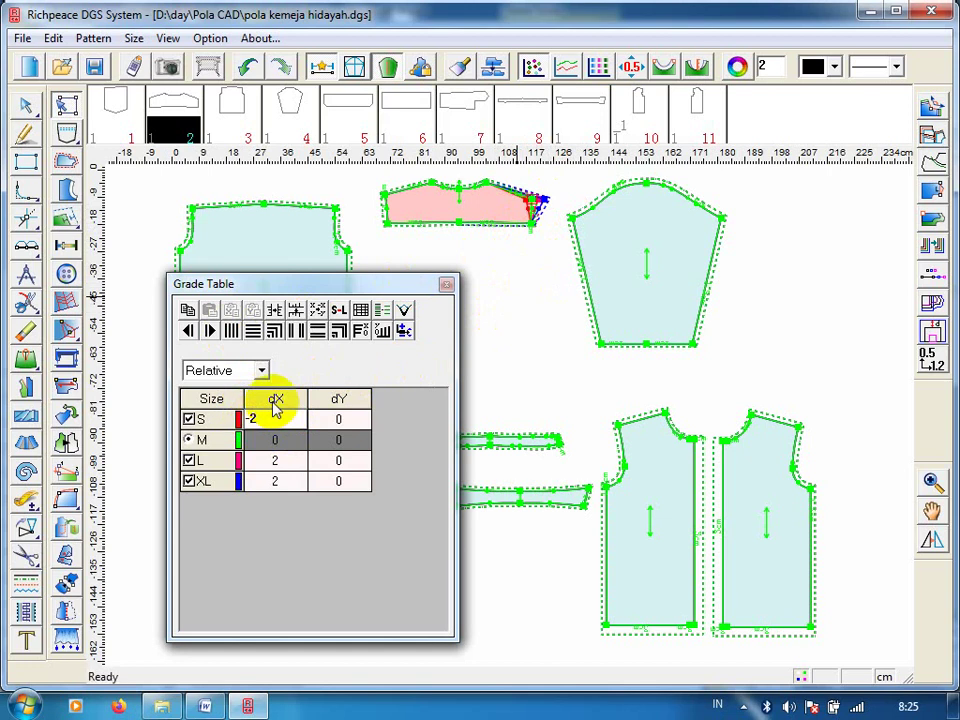
pyautogui.doubleClick(285, 459)
pyautogui.write('1')
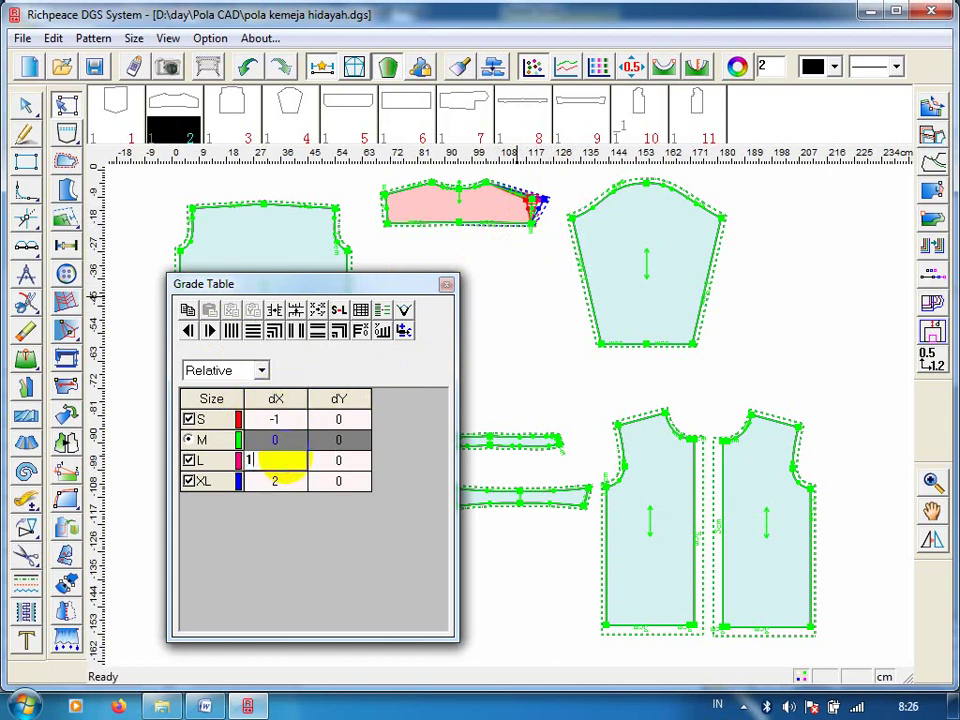
pyautogui.click(230, 331)
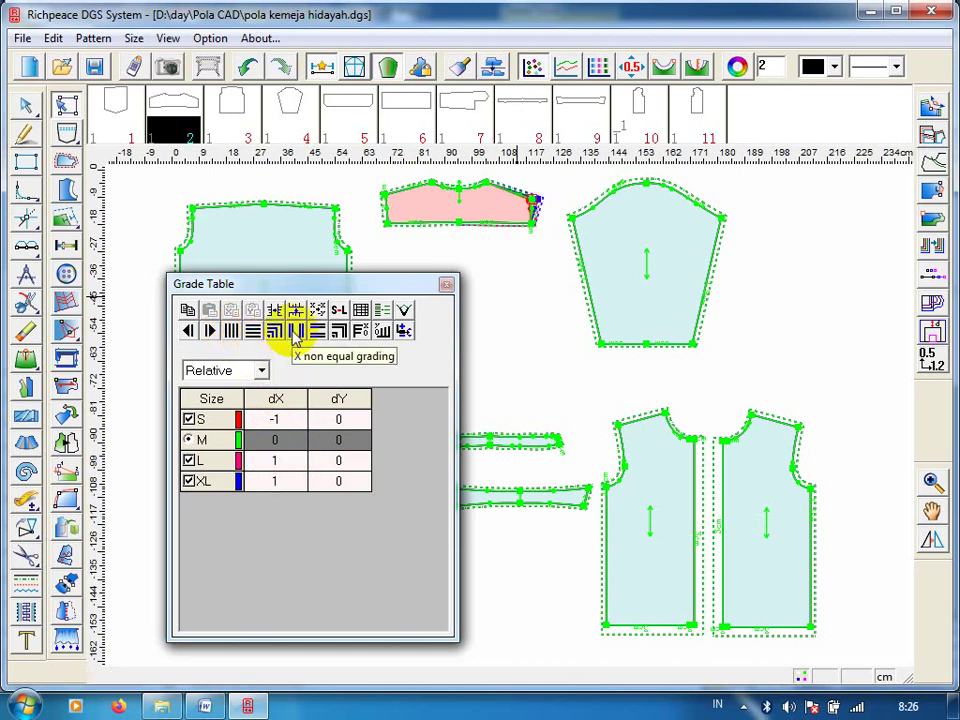
pyautogui.doubleClick(287, 480)
pyautogui.write('2')
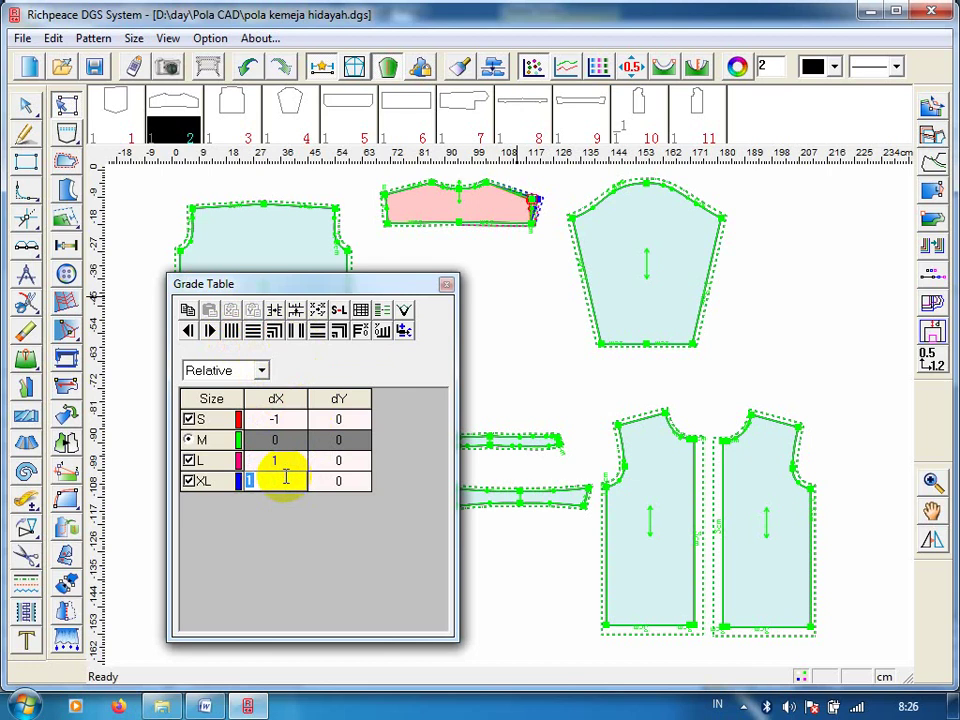
pyautogui.click(298, 335)
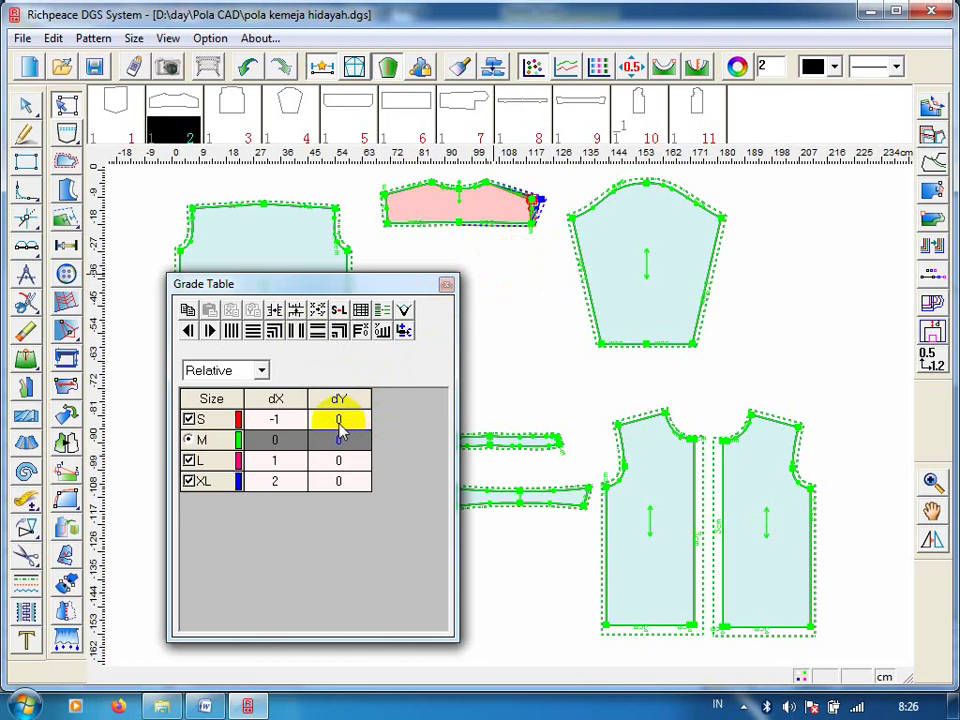
# Set the vertical grades to -0.5 for S and 0 for L.
pyautogui.doubleClick(340, 422)
pyautogui.write('-0.5')
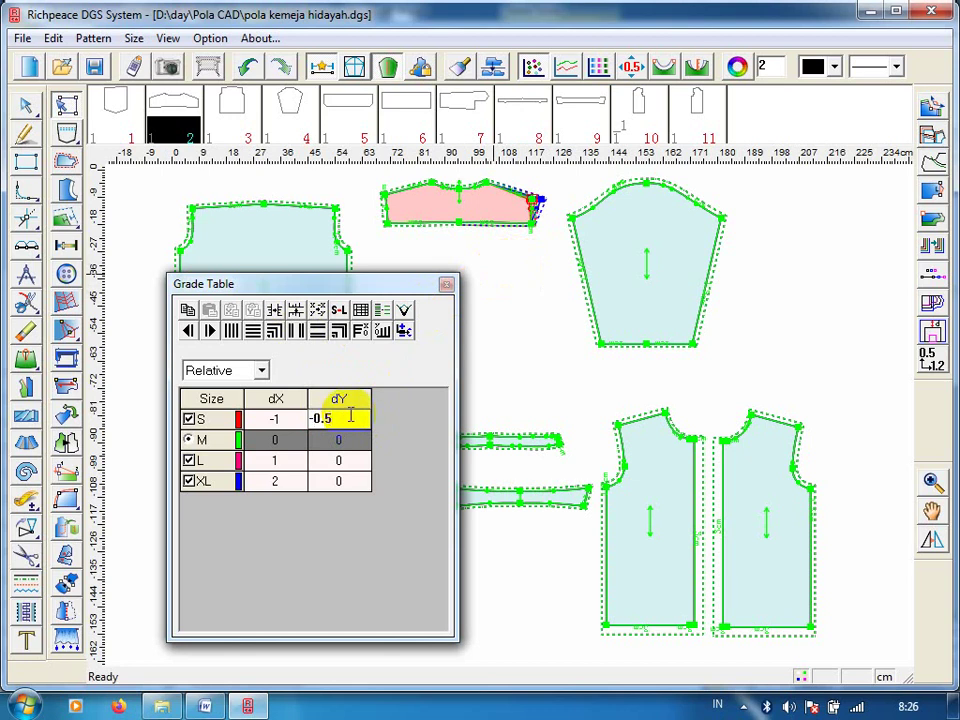
pyautogui.doubleClick(345, 460)
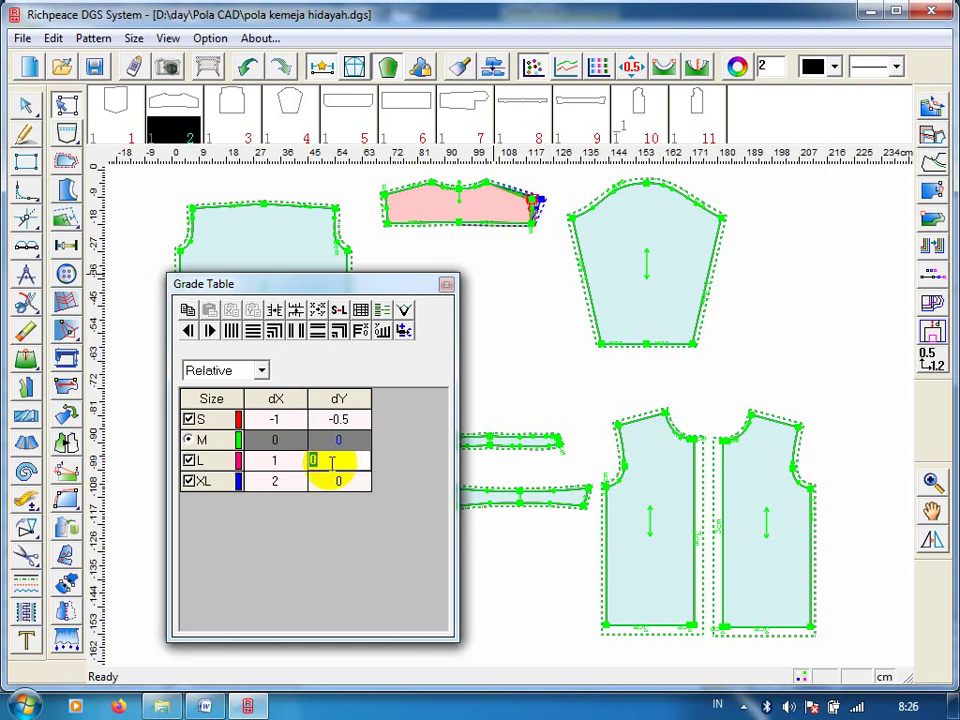
pyautogui.click(342, 481)
pyautogui.write('.5')
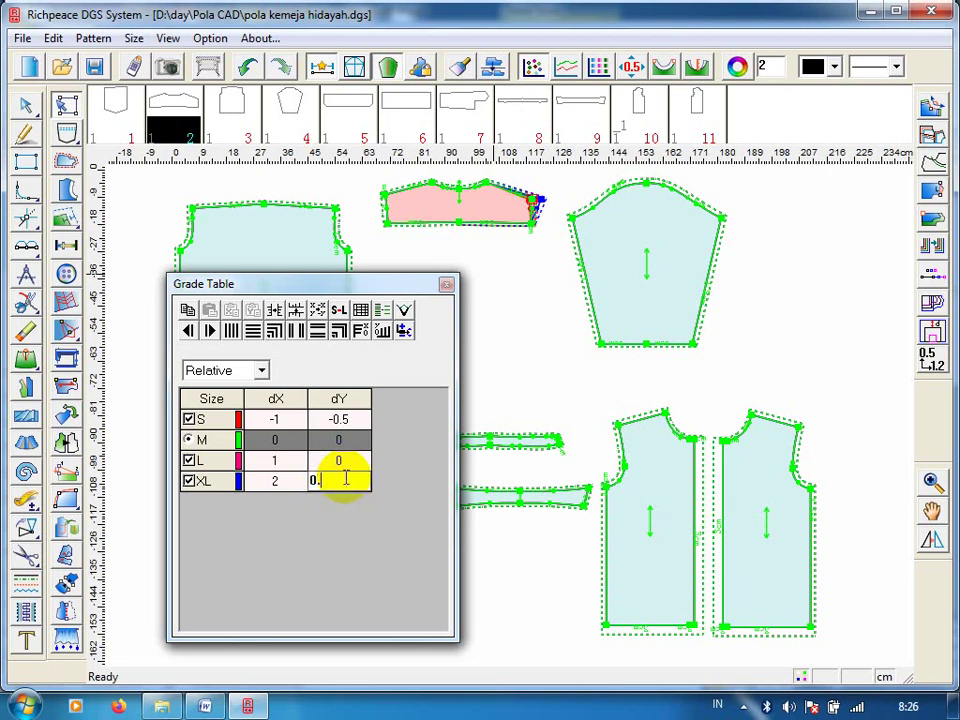
# Check the Rendah Bahu grades in the Word size chart (S 0,5, L 0, XL 0,5), then return.
pyautogui.click(207, 705)
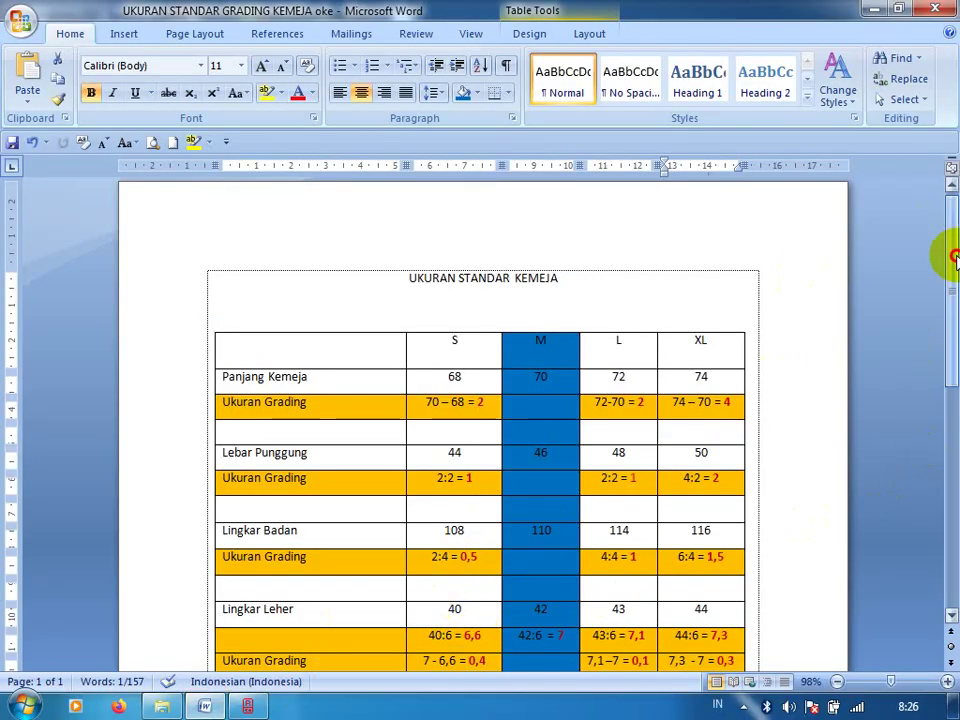
pyautogui.moveTo(955, 257); pyautogui.dragTo(954, 376)
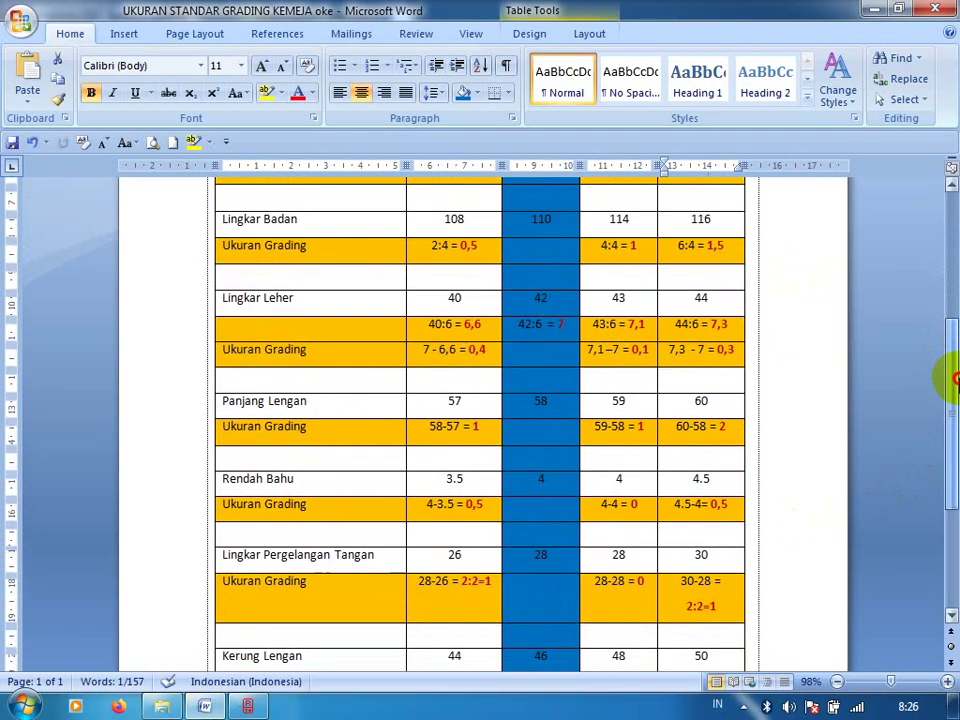
pyautogui.moveTo(463, 505); pyautogui.dragTo(485, 506)
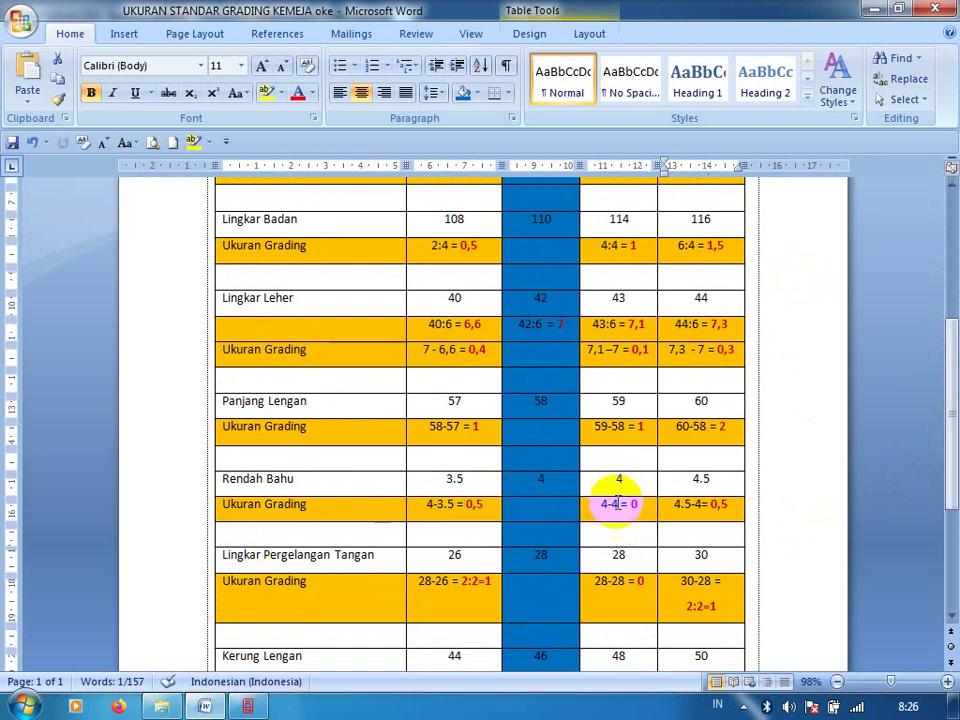
pyautogui.moveTo(620, 505); pyautogui.dragTo(647, 508)
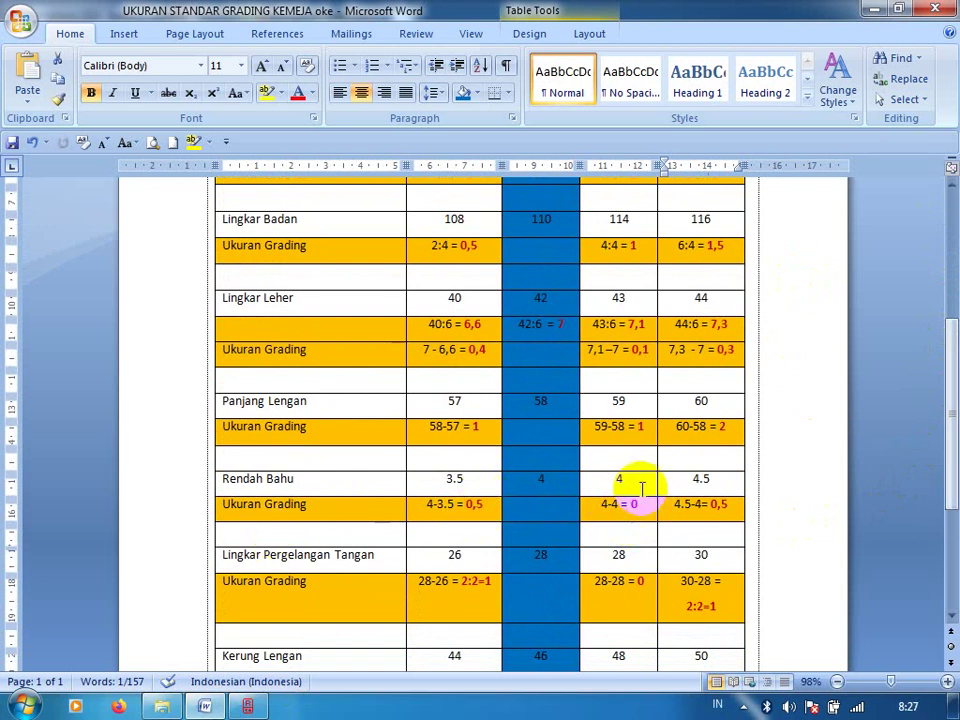
pyautogui.doubleClick(634, 506)
pyautogui.click(634, 508)
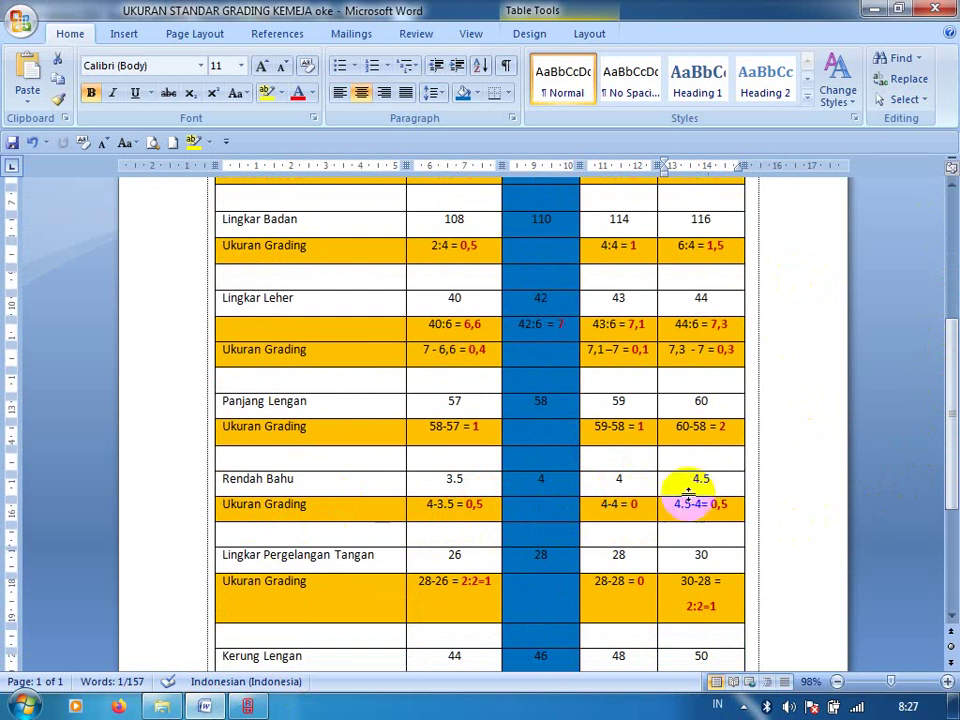
pyautogui.click(248, 706)
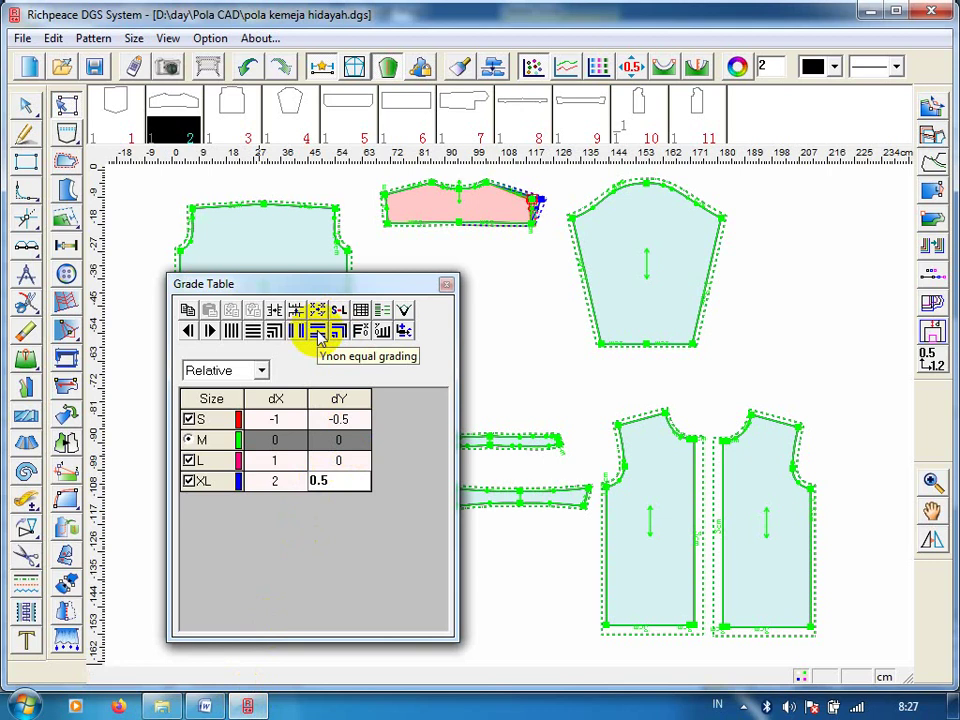
# Apply the XL dY of 0.5 and copy the yoke corner's grading.
pyautogui.click(318, 338)
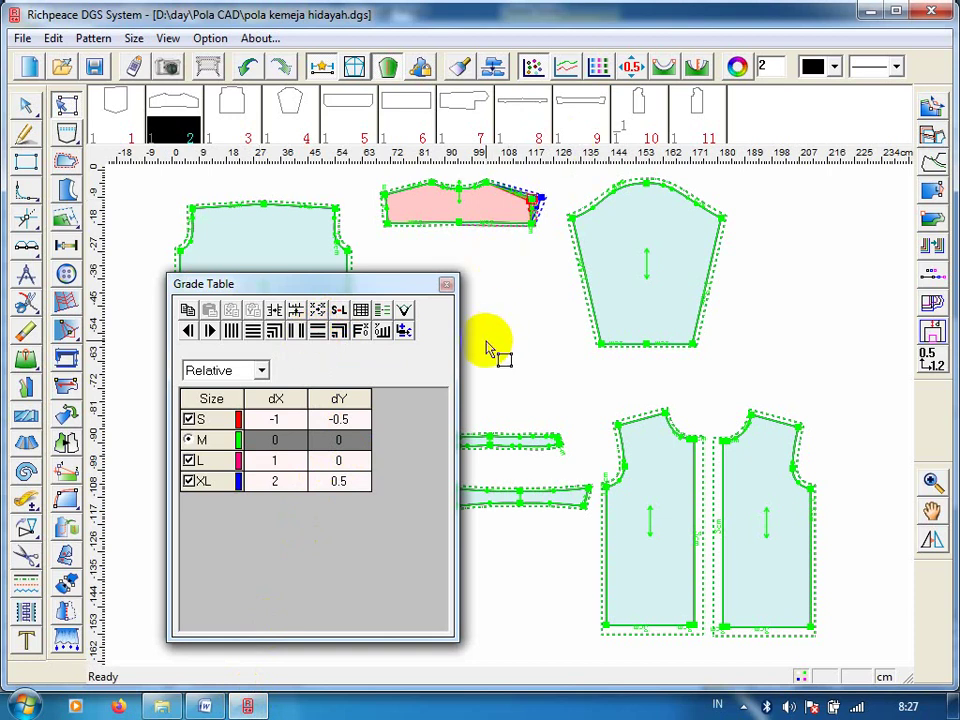
pyautogui.click(187, 312)
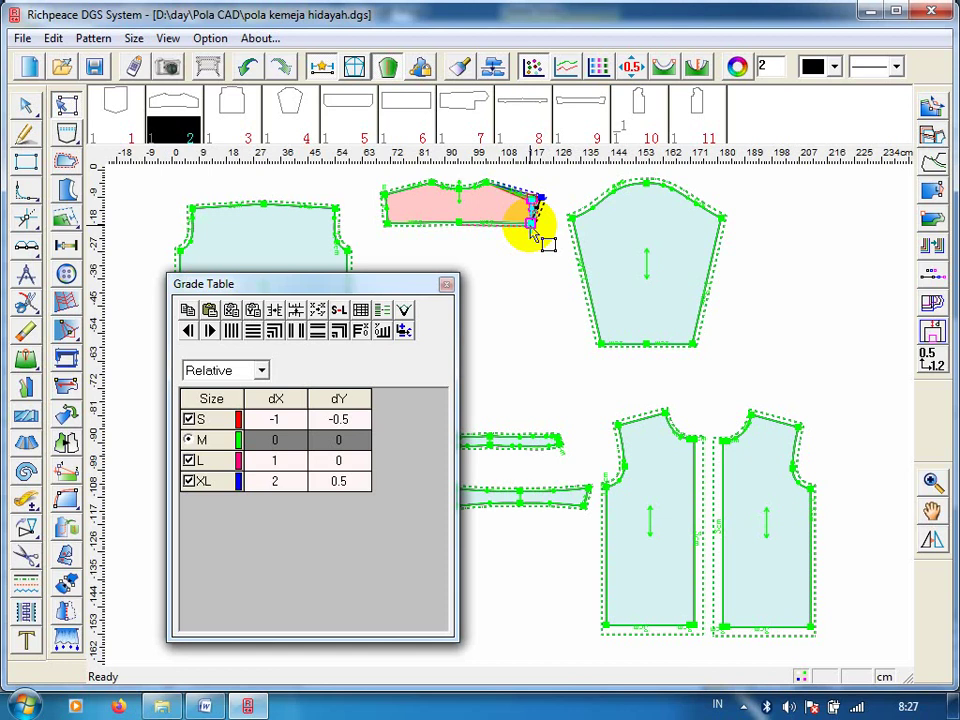
# Paste the copied grading onto the pink piece's top-left corner point.
pyautogui.click(535, 231)
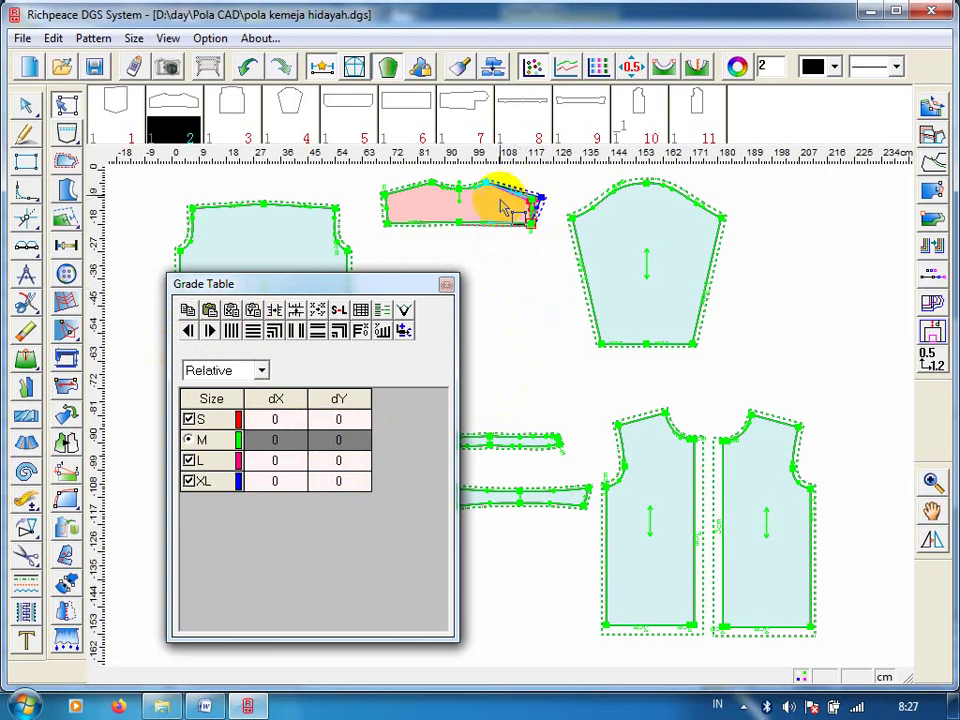
pyautogui.click(540, 233)
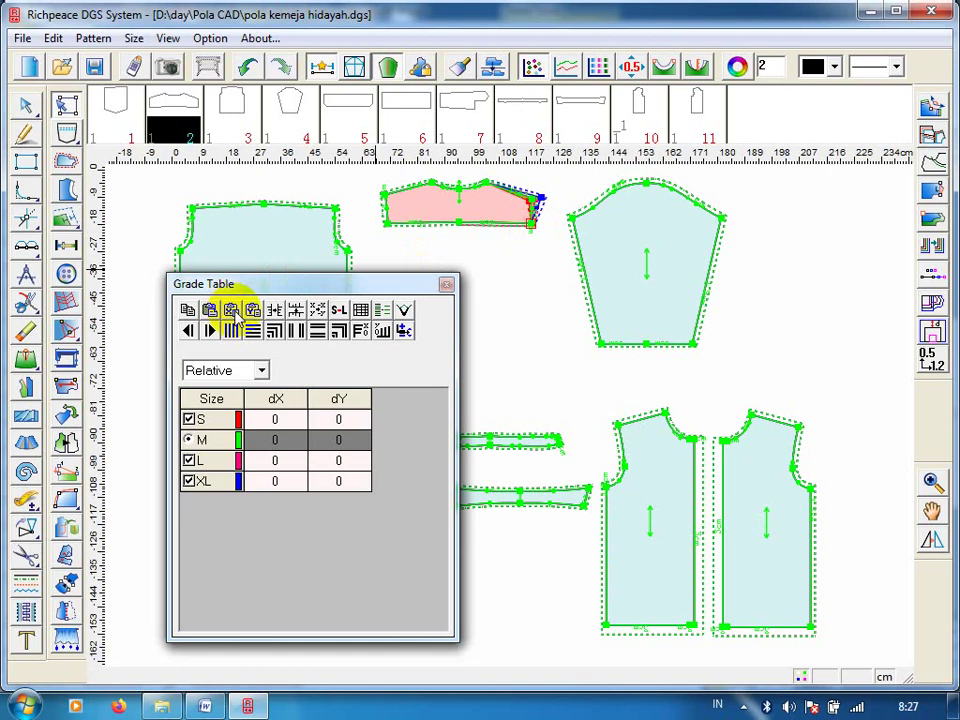
pyautogui.click(231, 310)
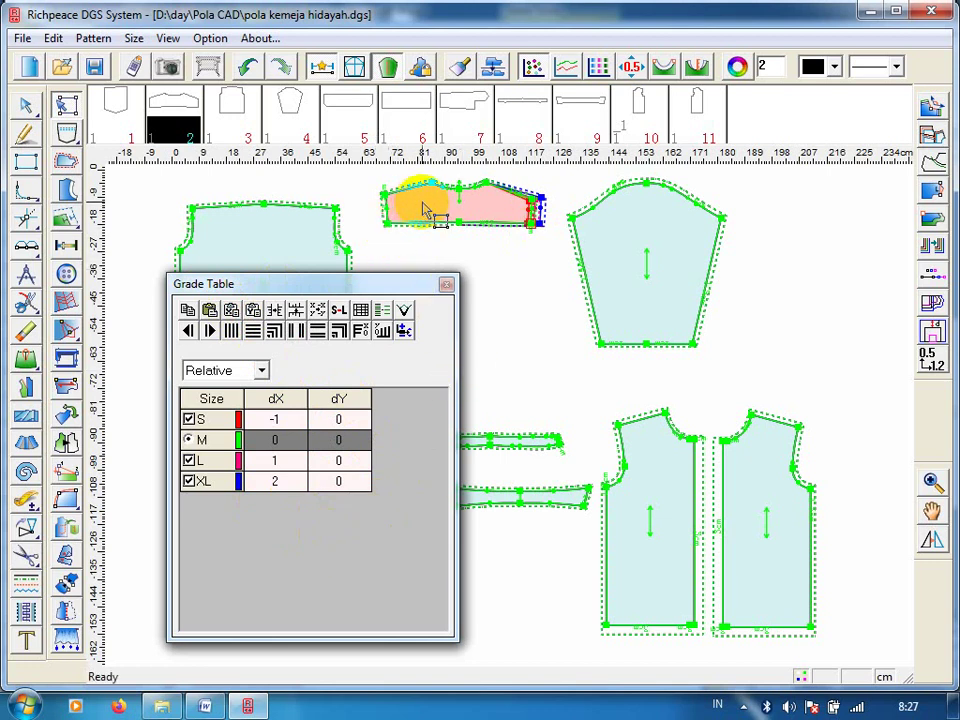
pyautogui.click(384, 193)
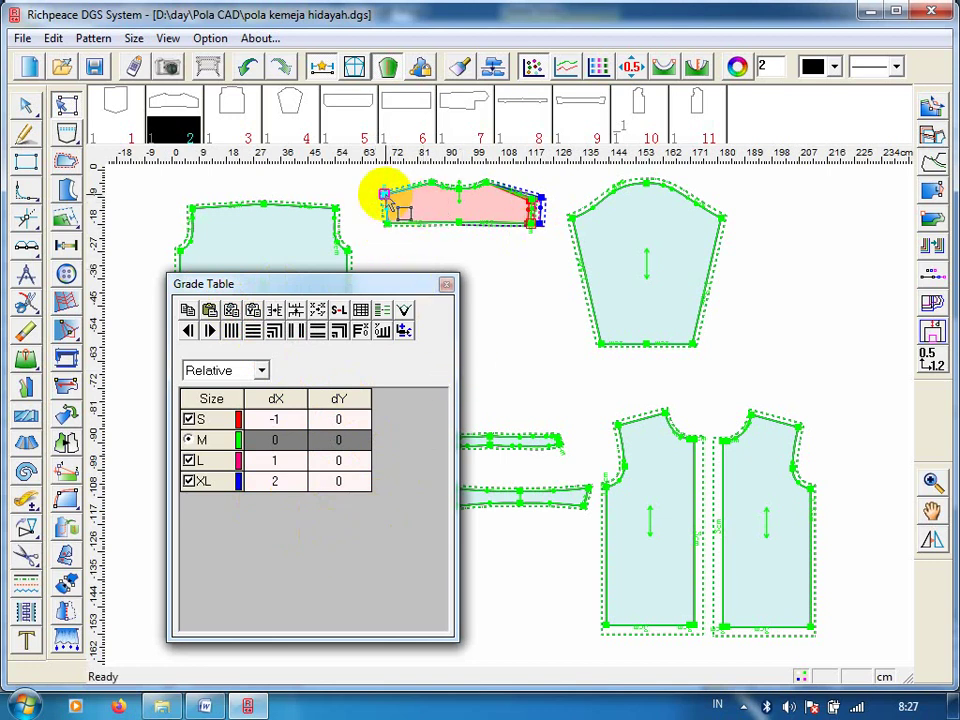
pyautogui.click(385, 195)
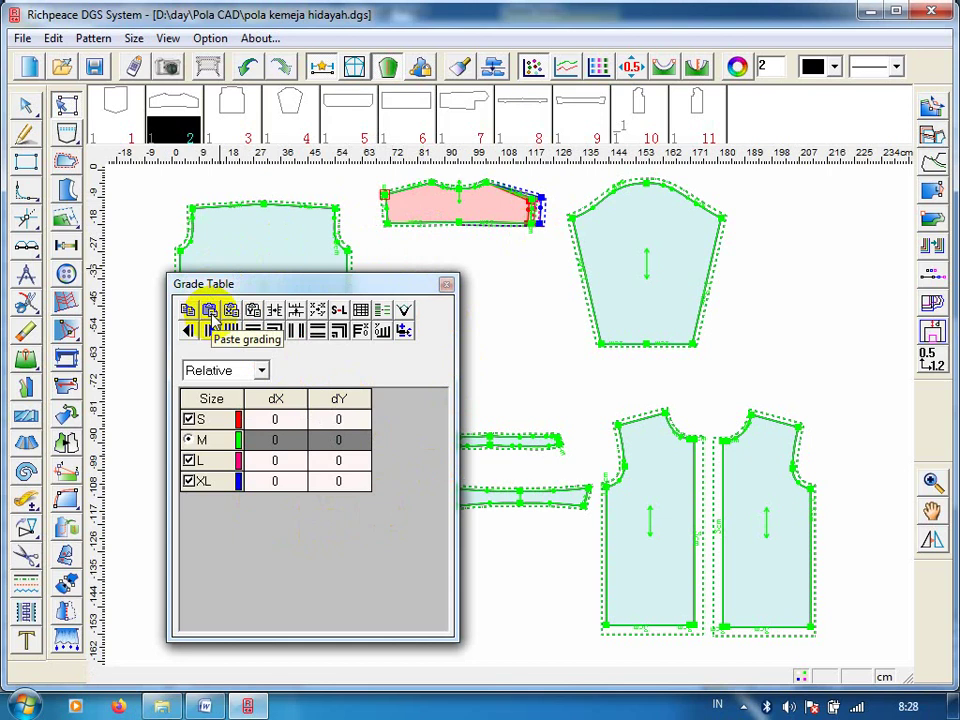
pyautogui.click(210, 312)
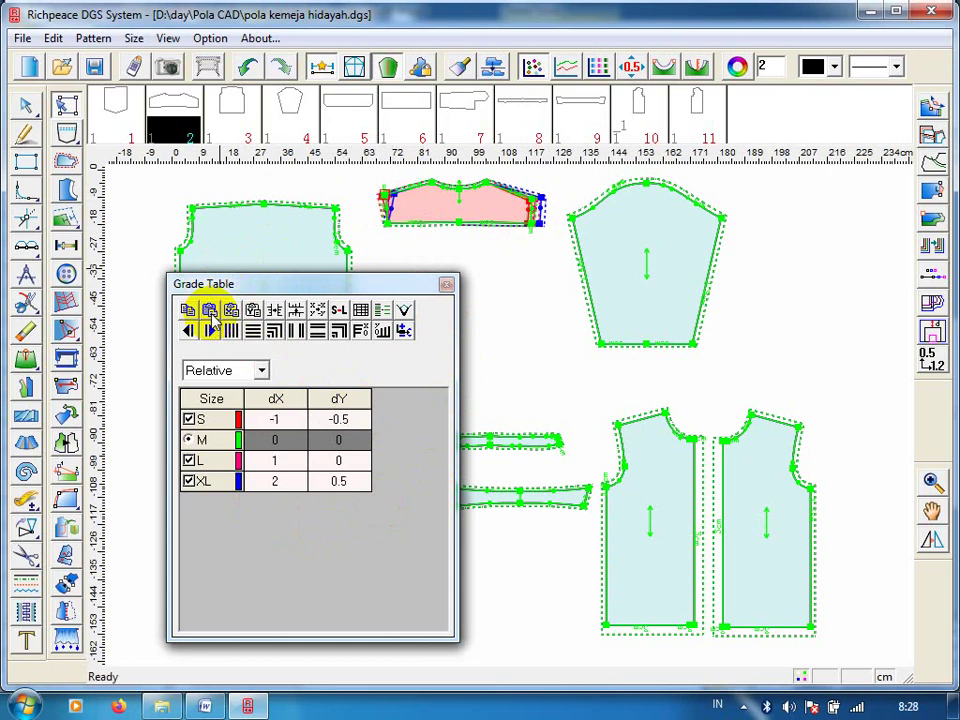
# Reverse the left corner's dX grades to XL -2, L -1 and S 1.
pyautogui.click(388, 217)
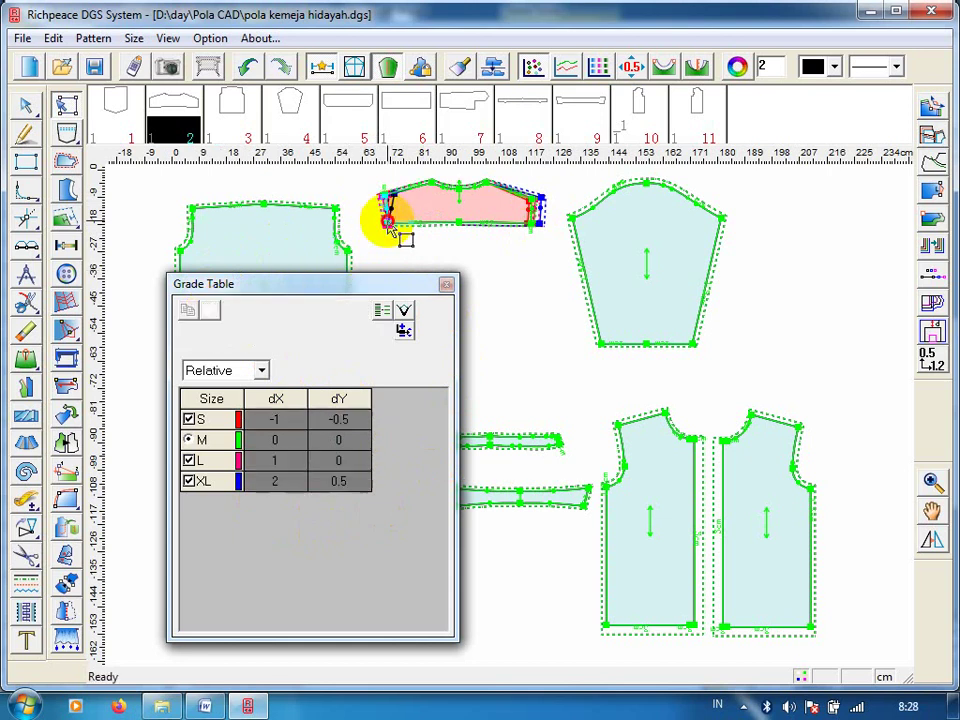
pyautogui.click(387, 195)
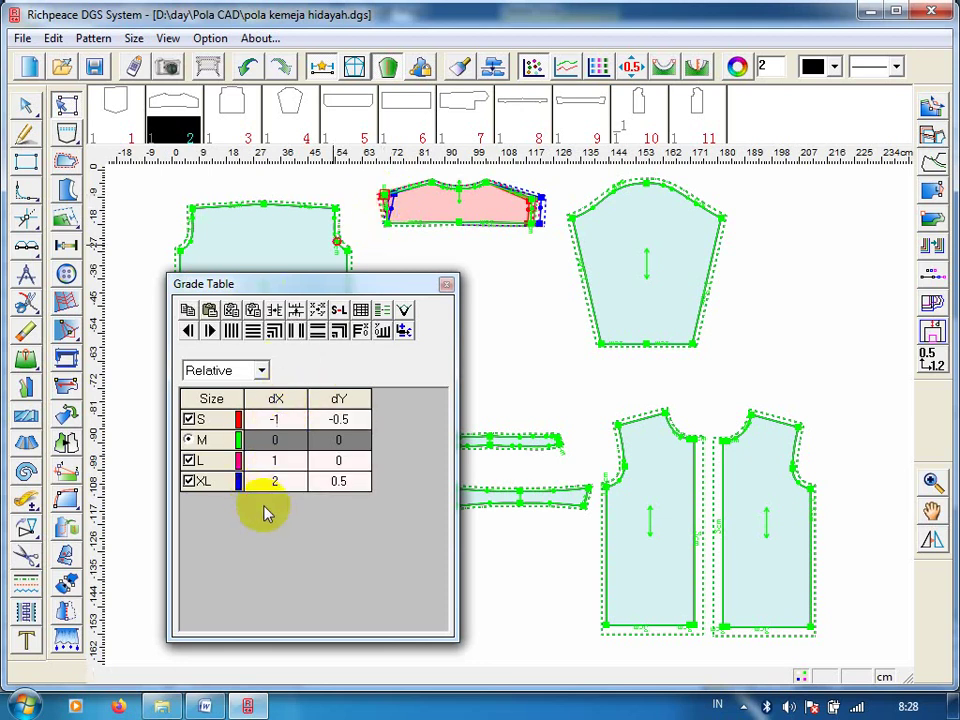
pyautogui.click(319, 448)
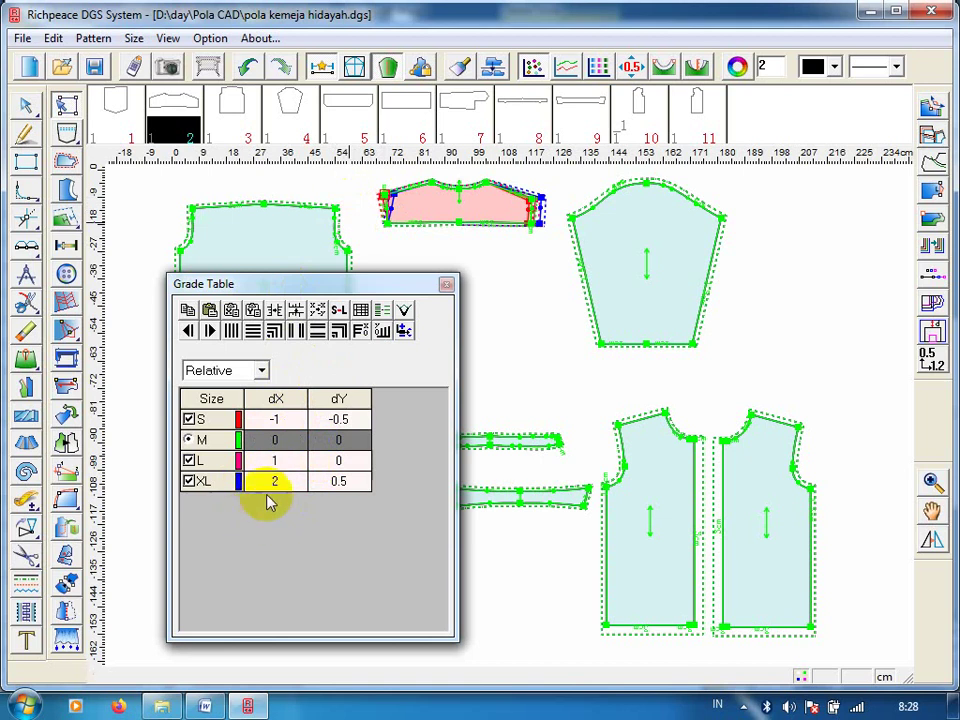
pyautogui.click(277, 440)
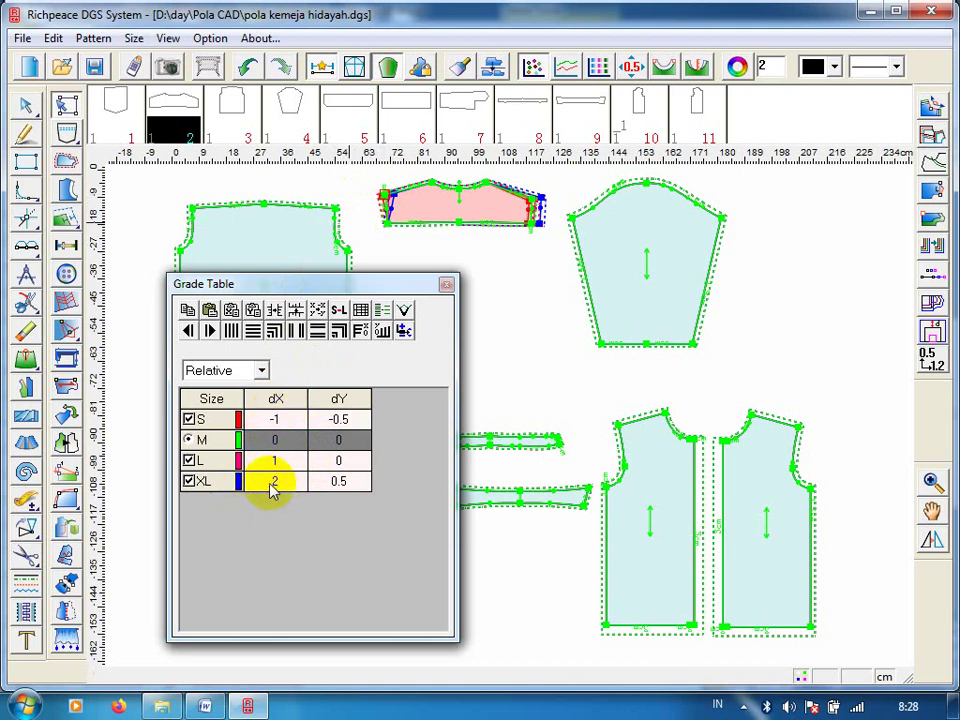
pyautogui.click(266, 482)
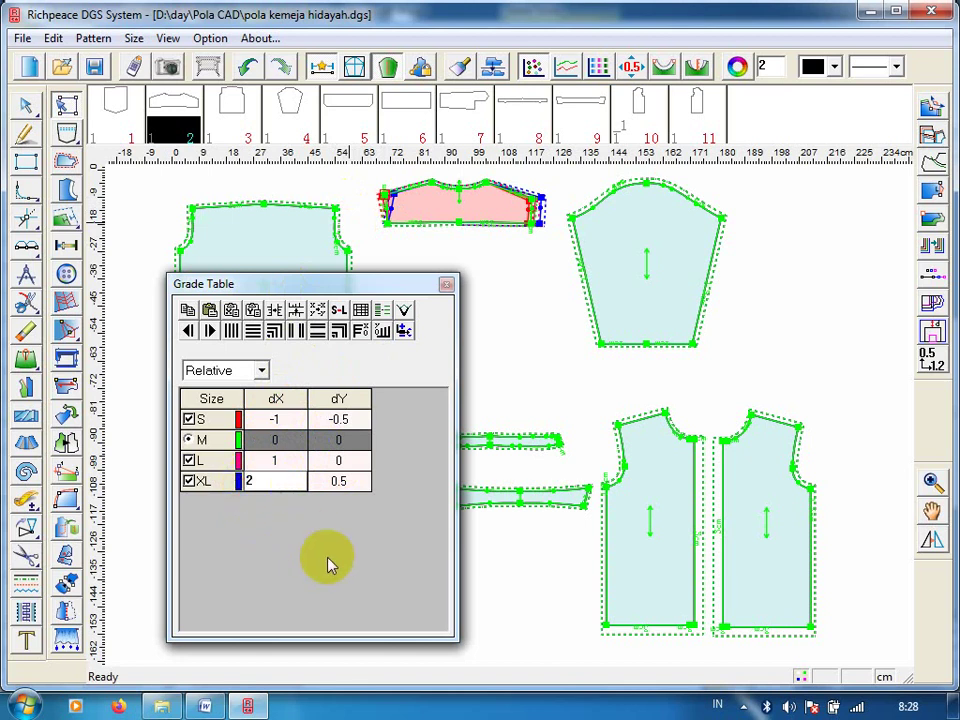
pyautogui.write('-2')
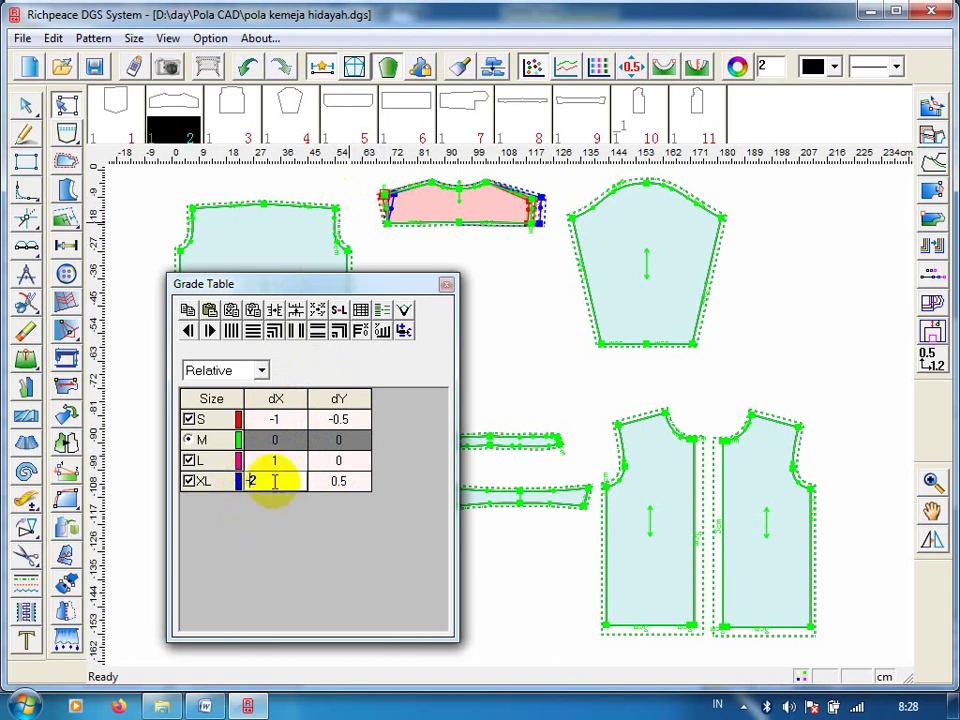
pyautogui.click(268, 462)
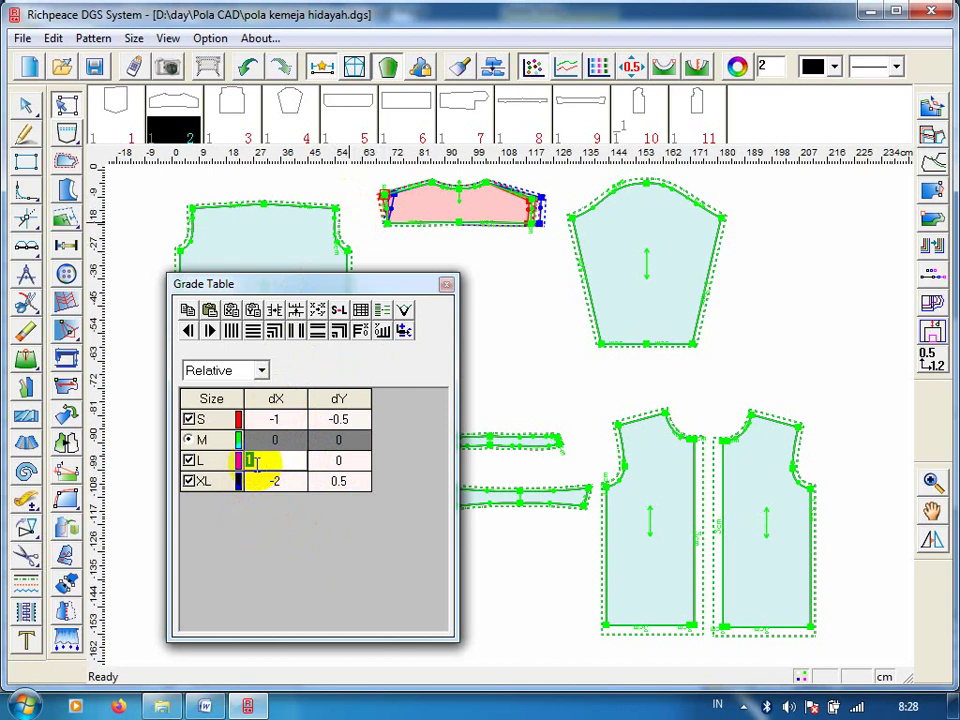
pyautogui.write('1')
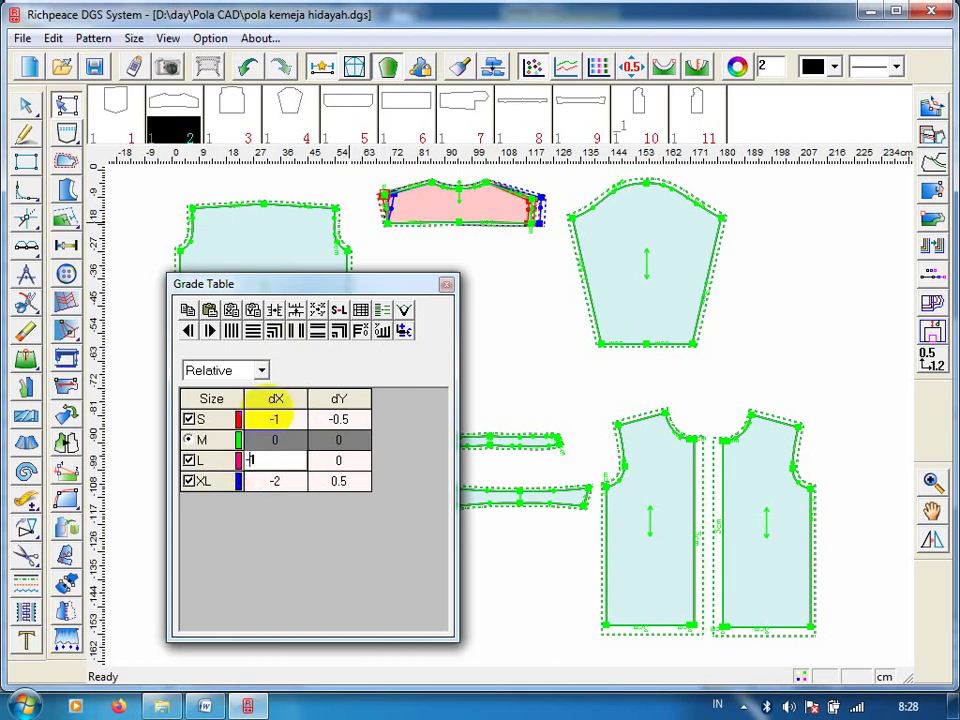
pyautogui.click(275, 420)
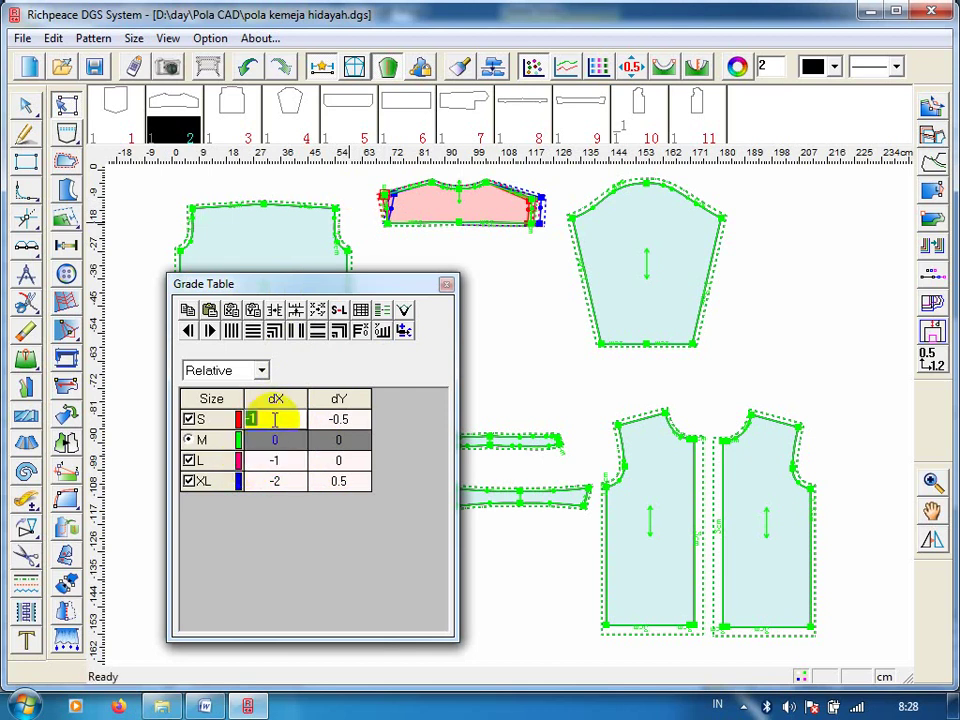
pyautogui.write('-1')
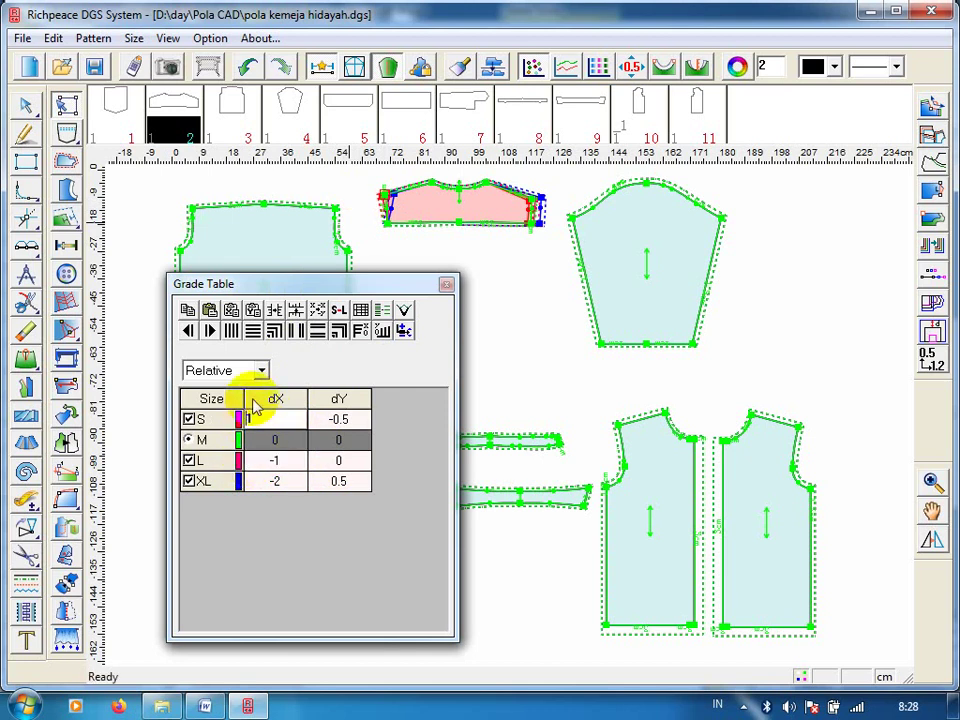
pyautogui.click(298, 333)
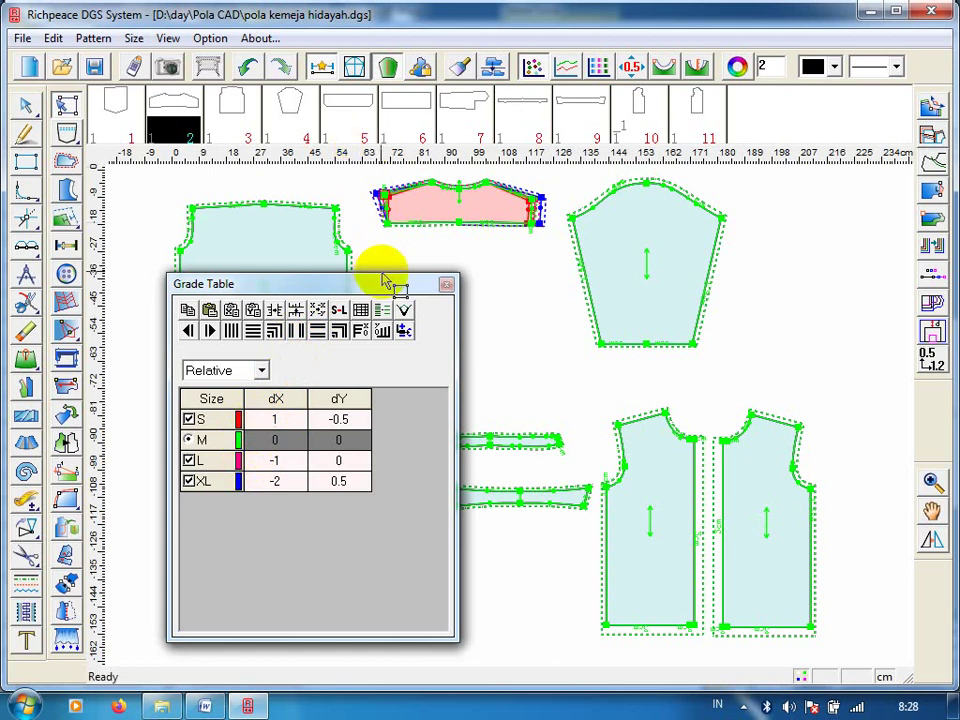
# Set the dY grades to S 0.5 and XL -0.5 with Y non-equal grading.
pyautogui.click(387, 224)
pyautogui.click(357, 432)
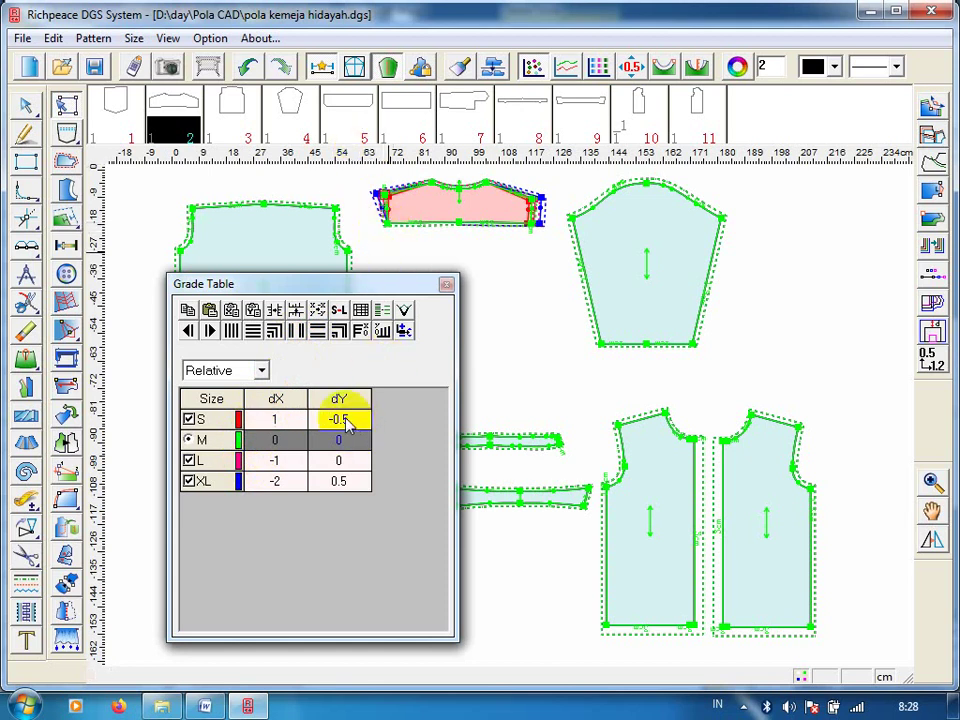
pyautogui.click(340, 418)
pyautogui.click(314, 418)
pyautogui.write('0.5')
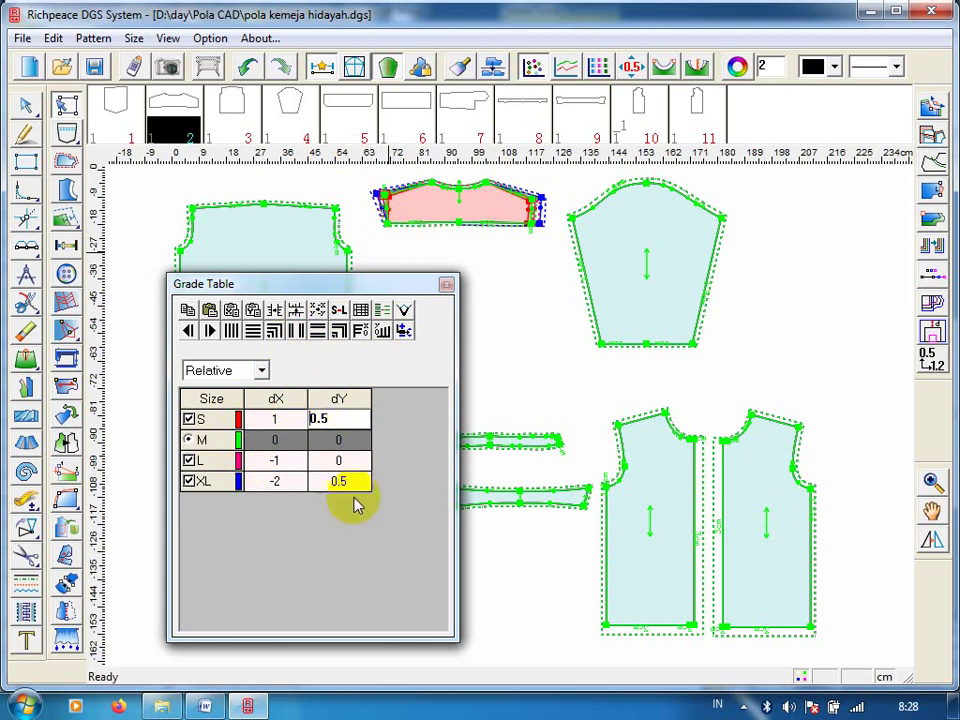
pyautogui.click(328, 483)
pyautogui.click(326, 483)
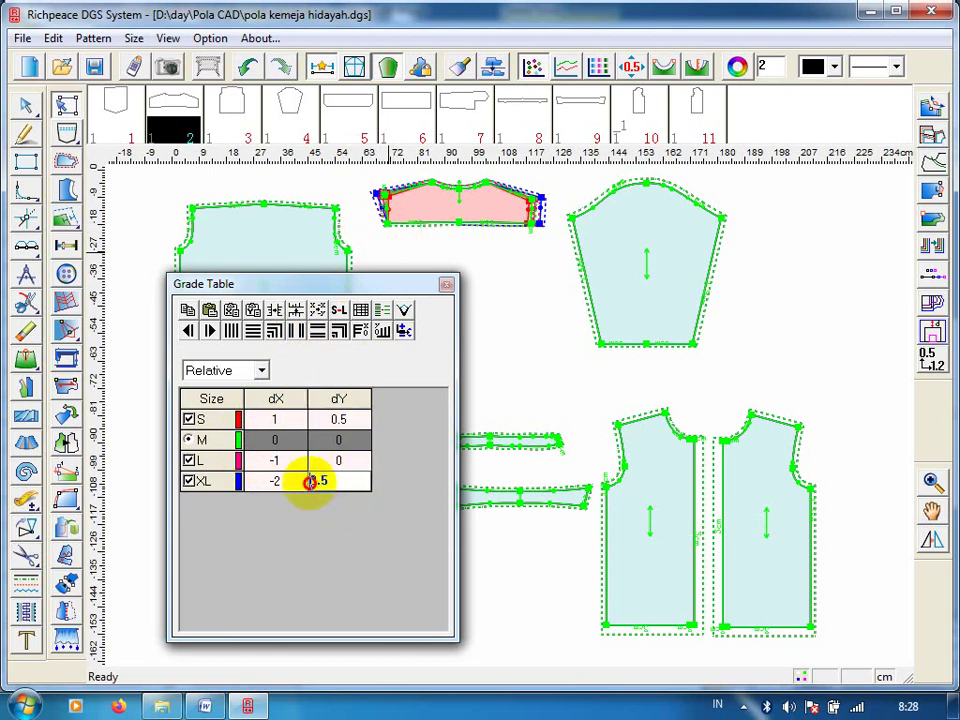
pyautogui.press('Delete')
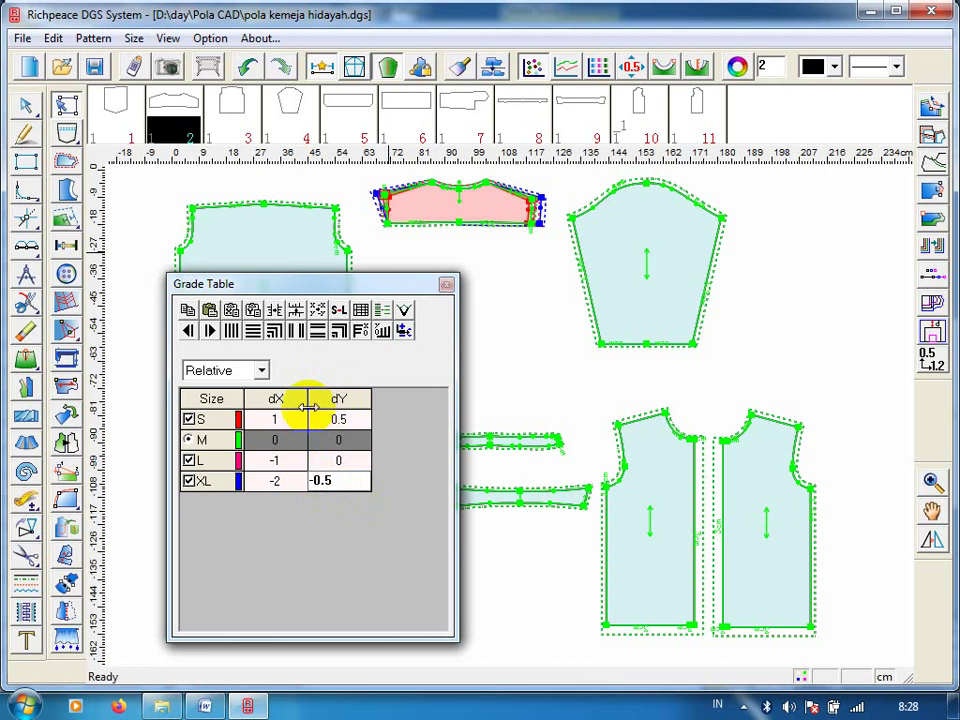
pyautogui.click(320, 337)
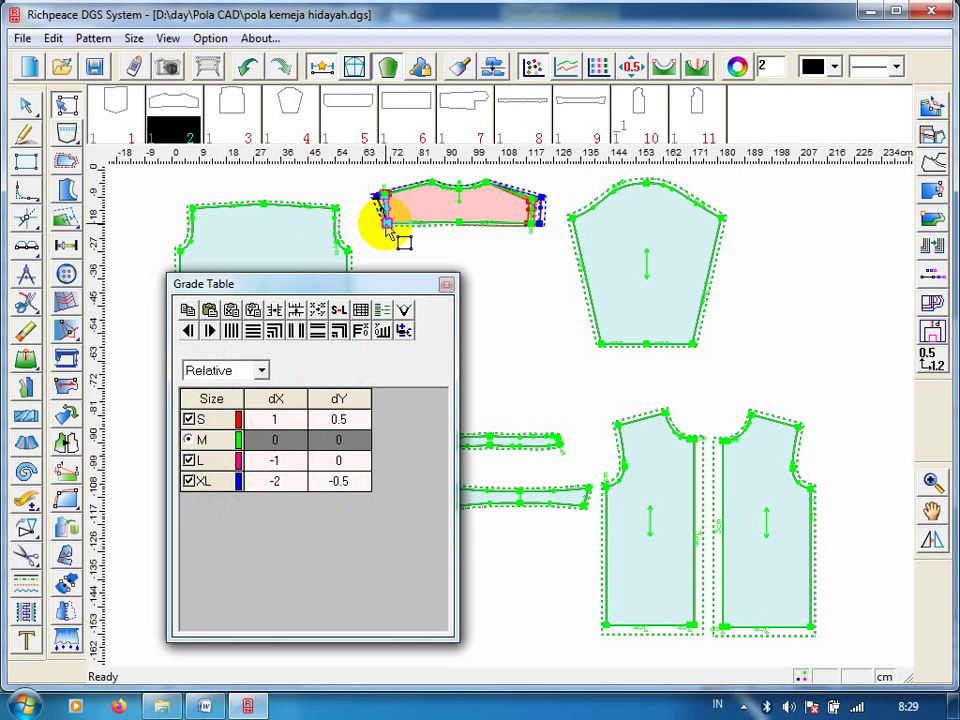
# Paste X grading onto the next pink-piece point and set dX S 1, L -1, XL -2 non-equal.
pyautogui.click(388, 228)
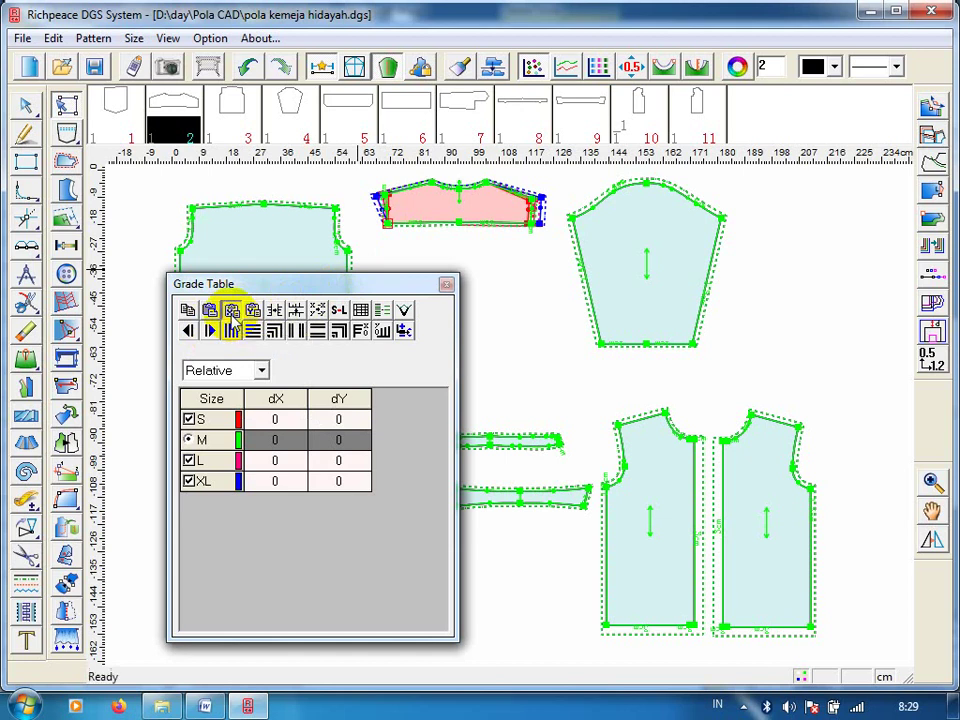
pyautogui.click(232, 310)
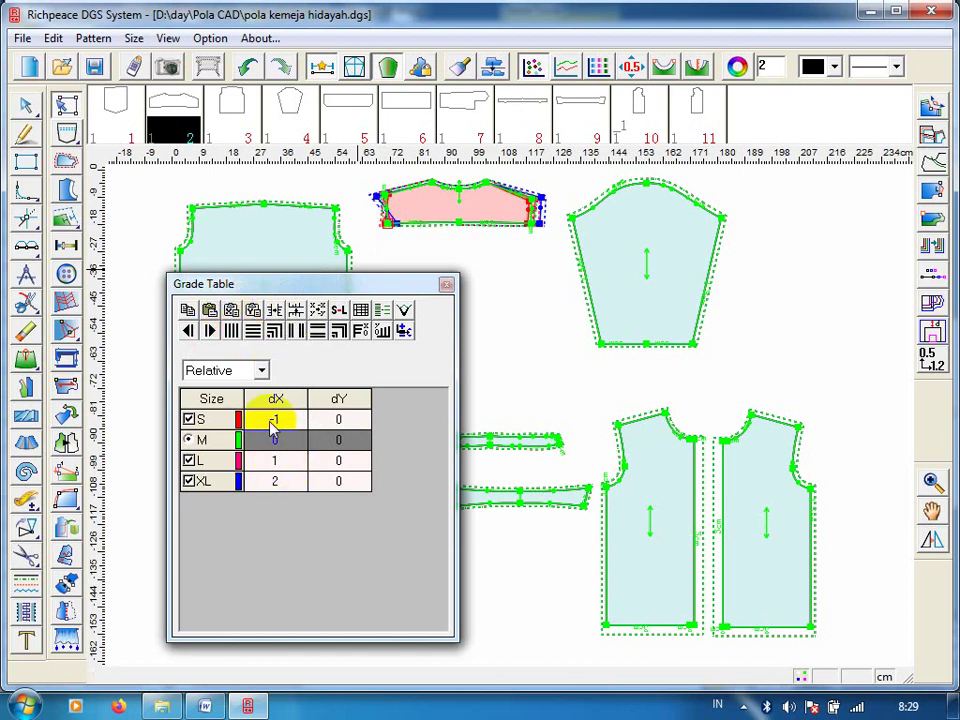
pyautogui.doubleClick(256, 419)
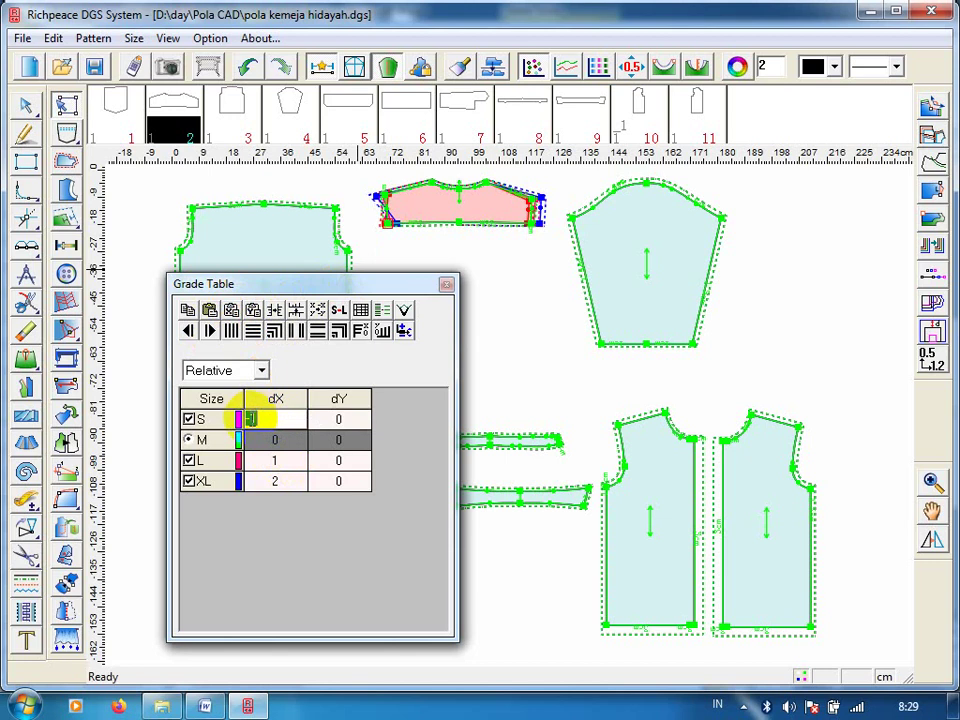
pyautogui.press('Return')
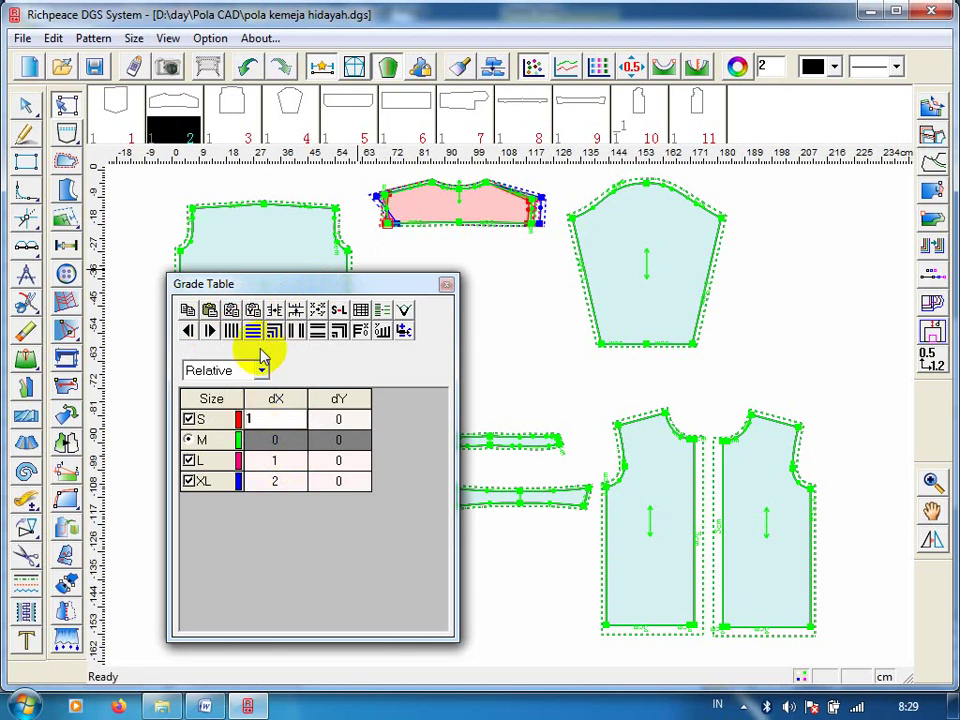
pyautogui.doubleClick(271, 462)
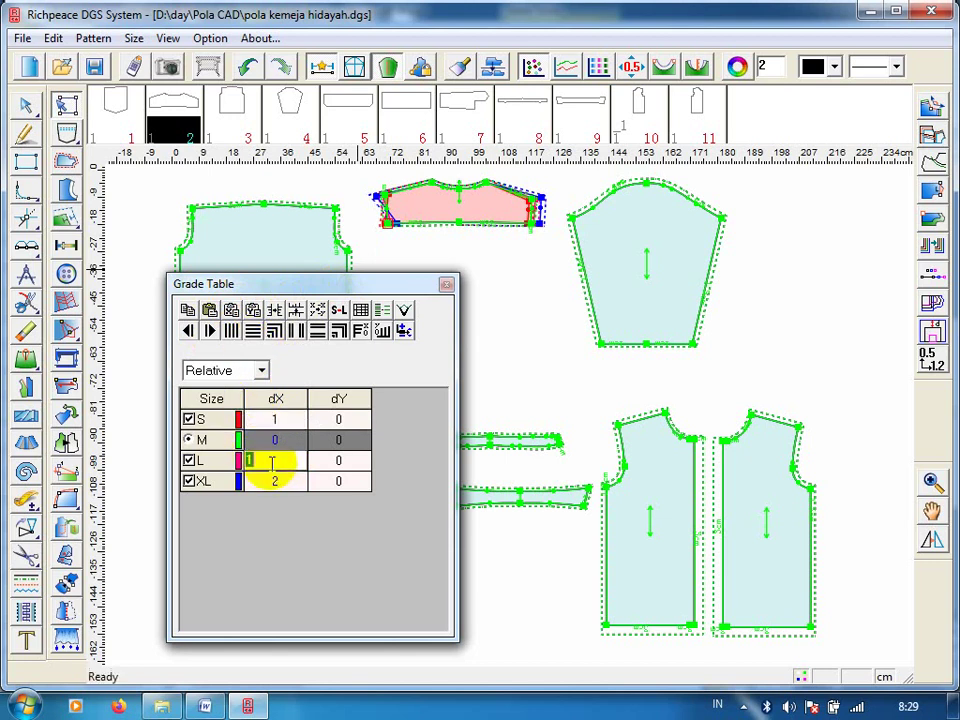
pyautogui.write('1')
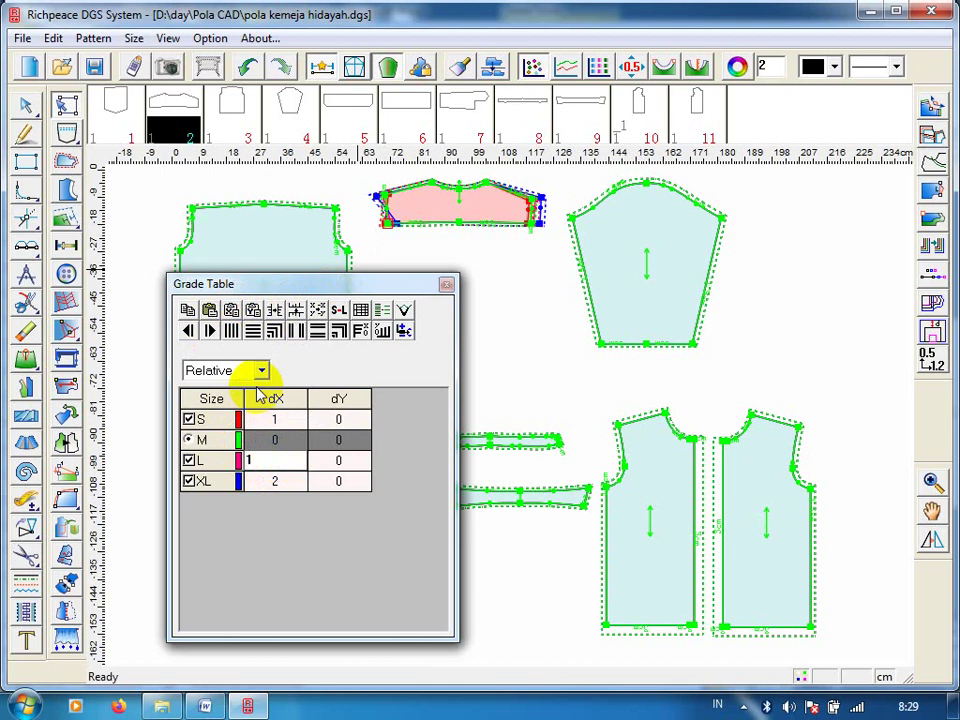
pyautogui.write('-')
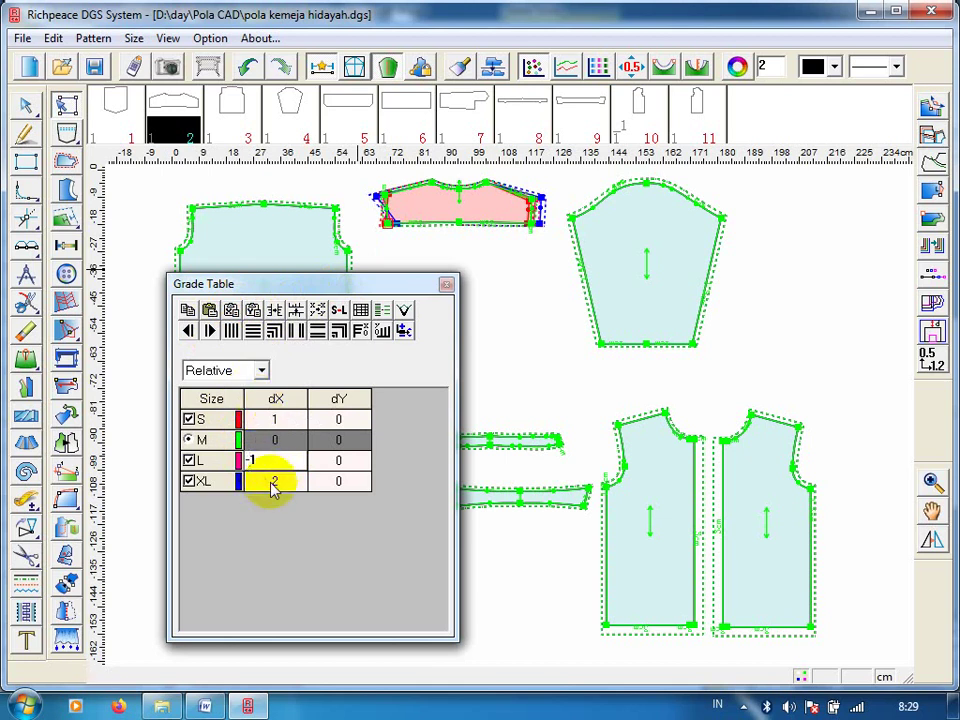
pyautogui.doubleClick(250, 483)
pyautogui.write('2')
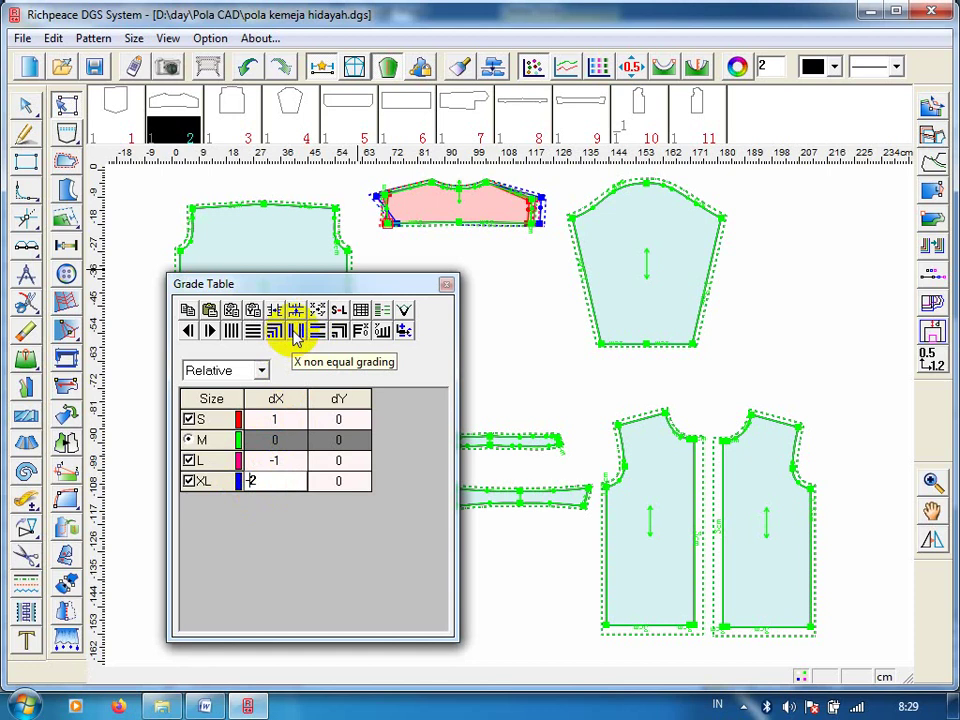
pyautogui.click(295, 338)
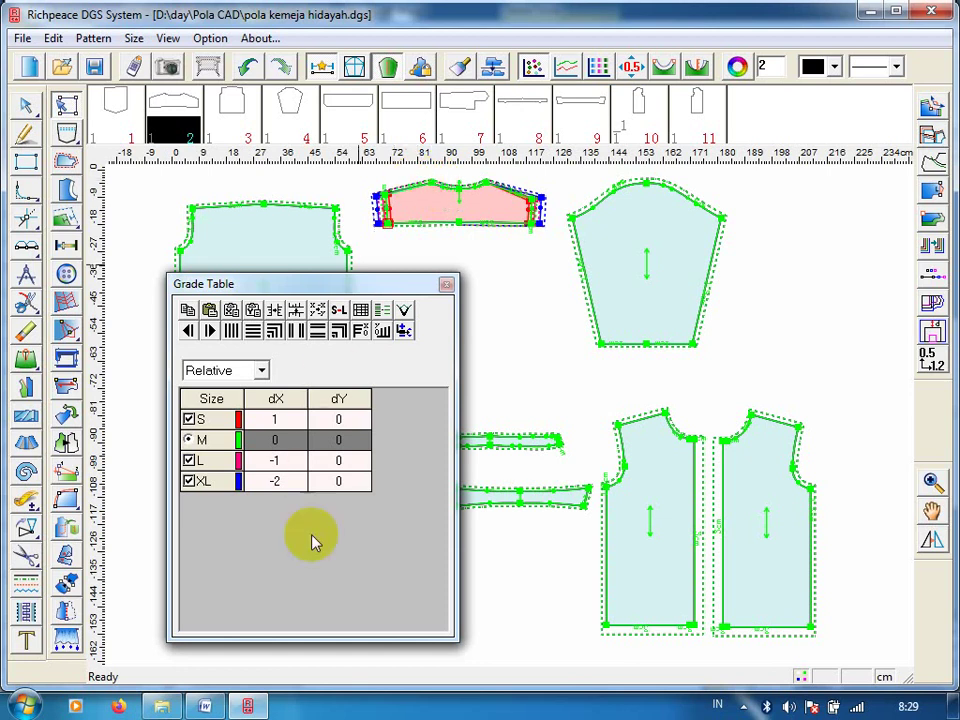
pyautogui.click(212, 707)
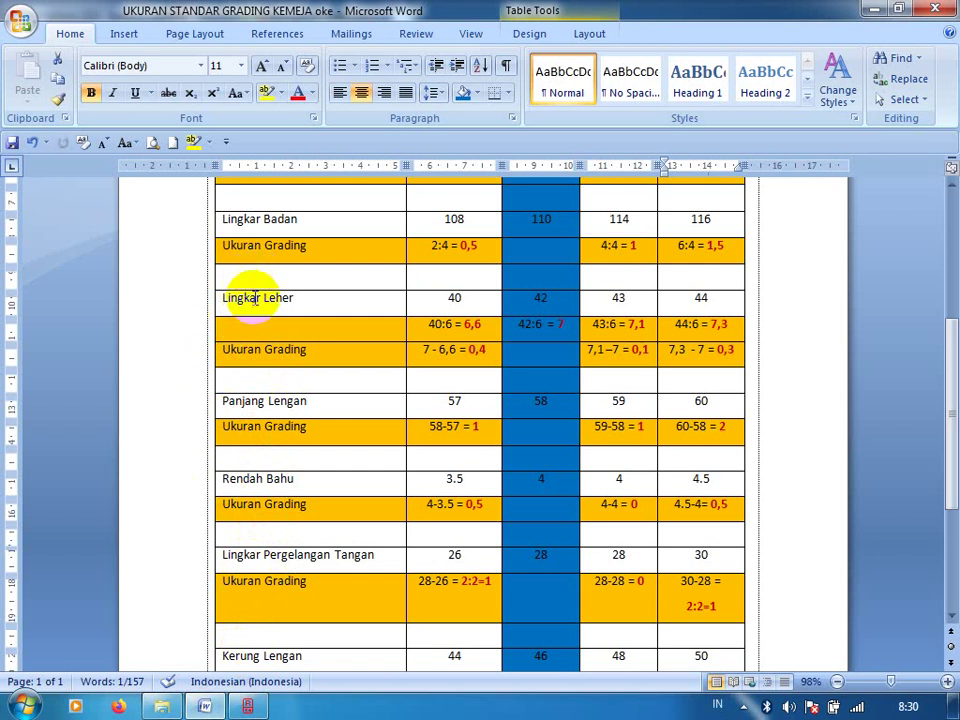
# Review the Lingkar Leher neck grades in Word (S 0,4, L 0,1), then return to Richpeace.
pyautogui.click(296, 298)
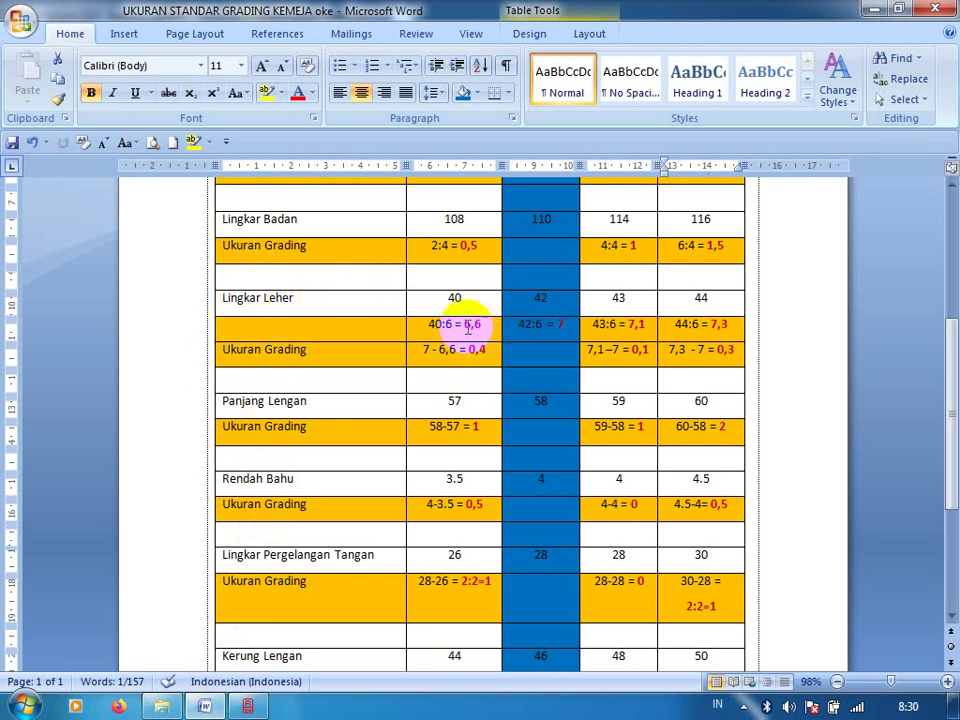
pyautogui.click(478, 349)
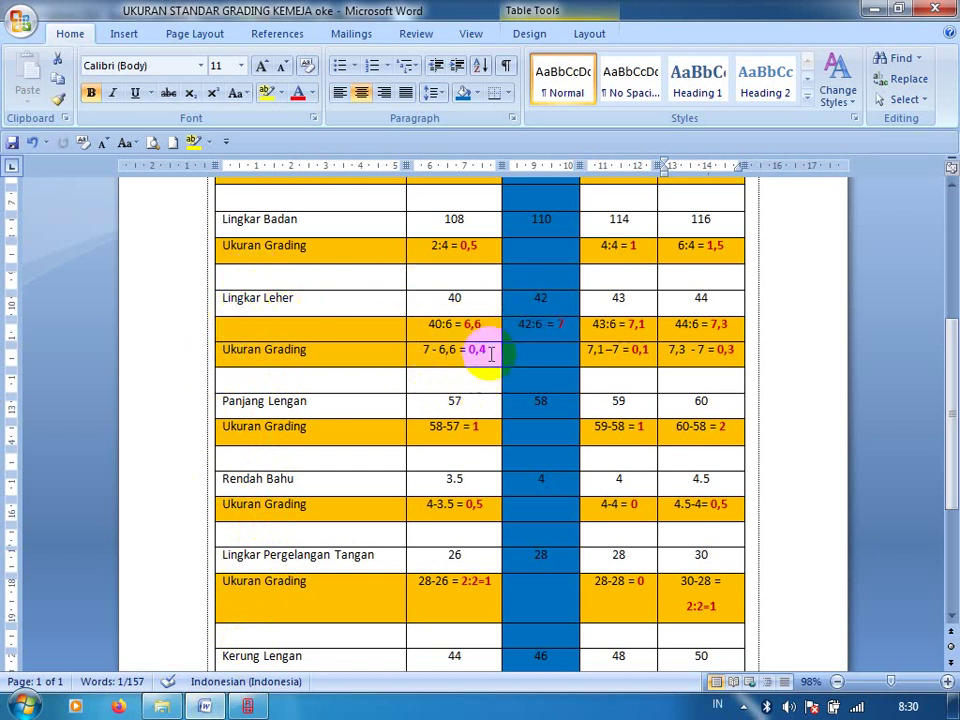
pyautogui.click(470, 323)
pyautogui.click(476, 349)
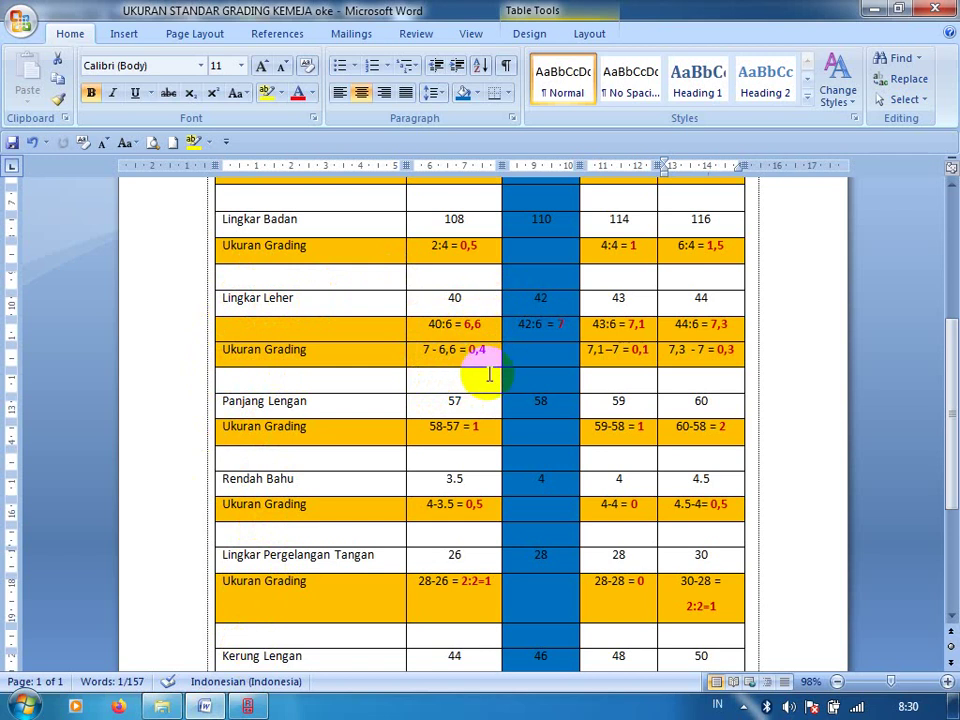
pyautogui.click(610, 323)
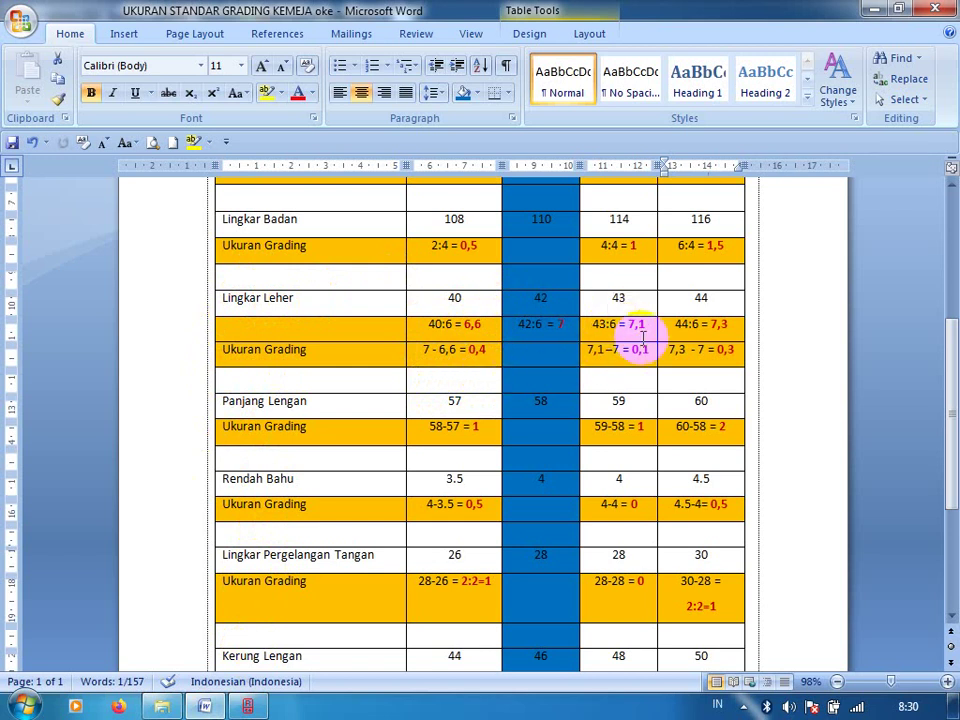
pyautogui.click(658, 352)
pyautogui.click(621, 347)
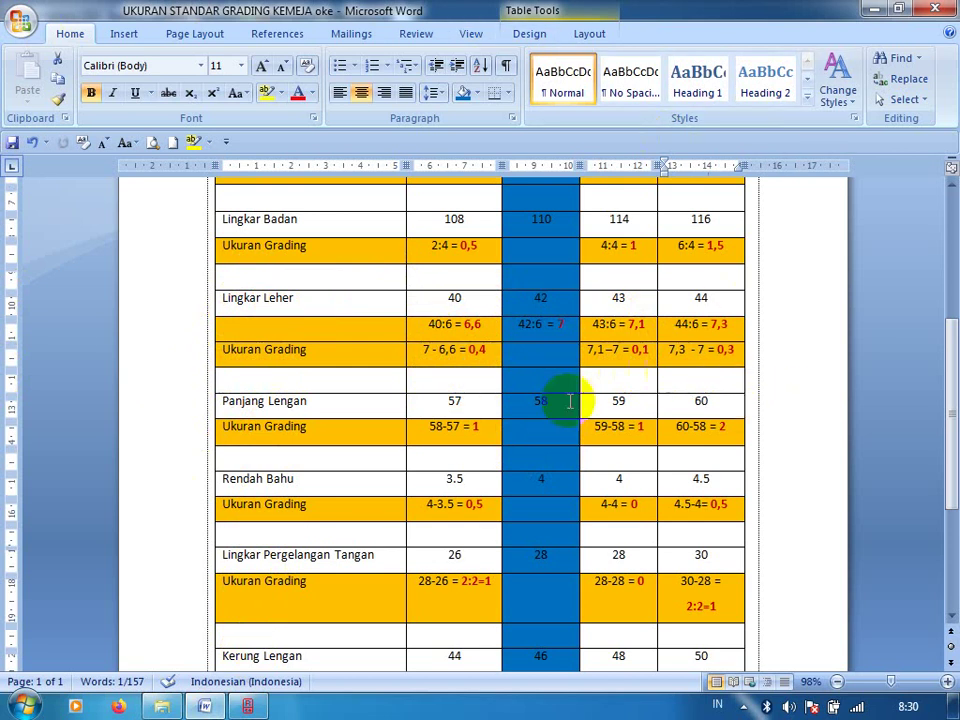
pyautogui.click(250, 707)
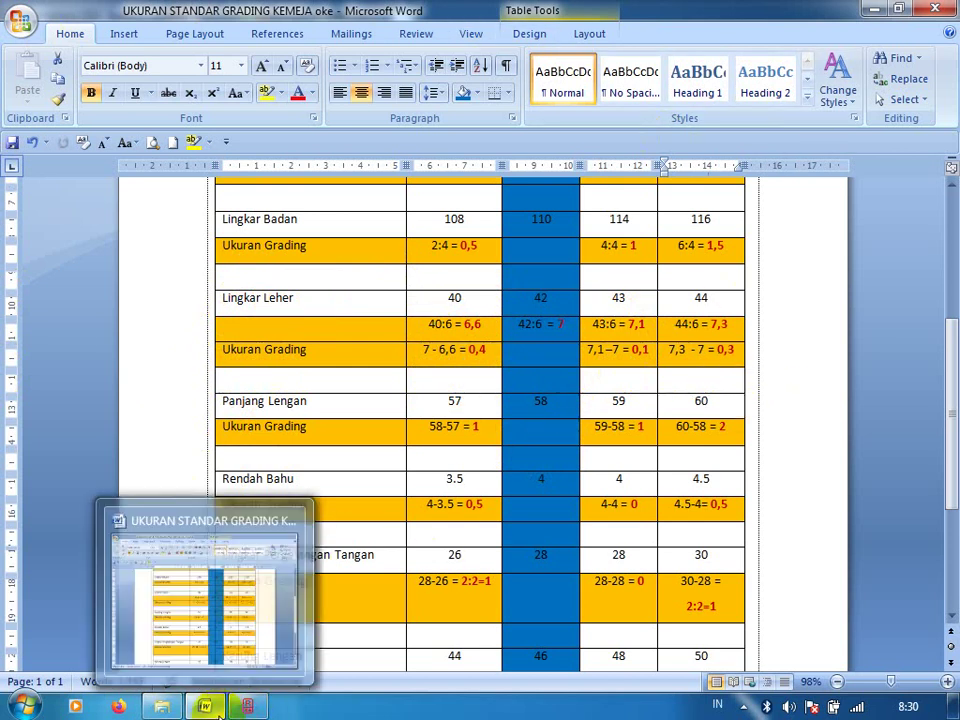
pyautogui.click(245, 708)
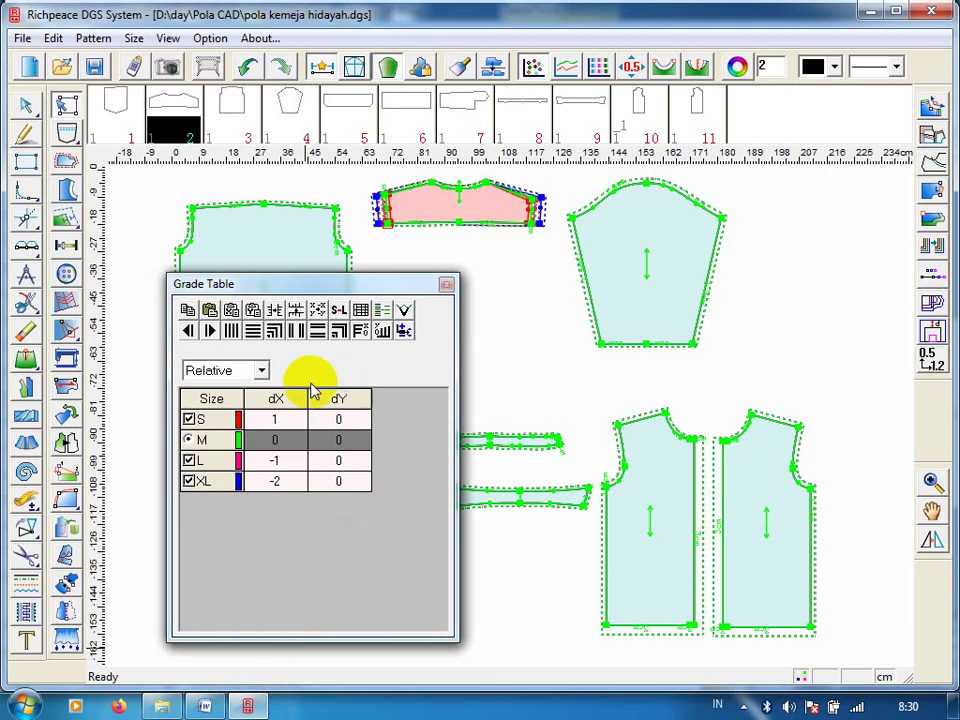
# Grade the pink top piece's edge point dX 0.4, -0.1, -0.3 and apply non-equal X grading.
pyautogui.click(431, 184)
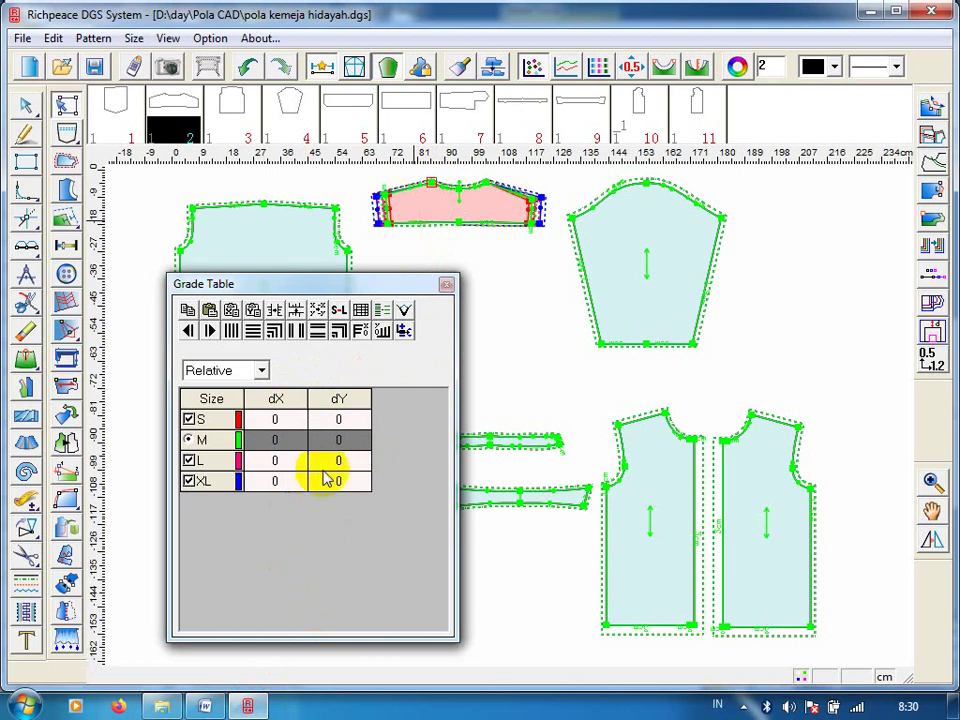
pyautogui.click(343, 442)
pyautogui.click(346, 420)
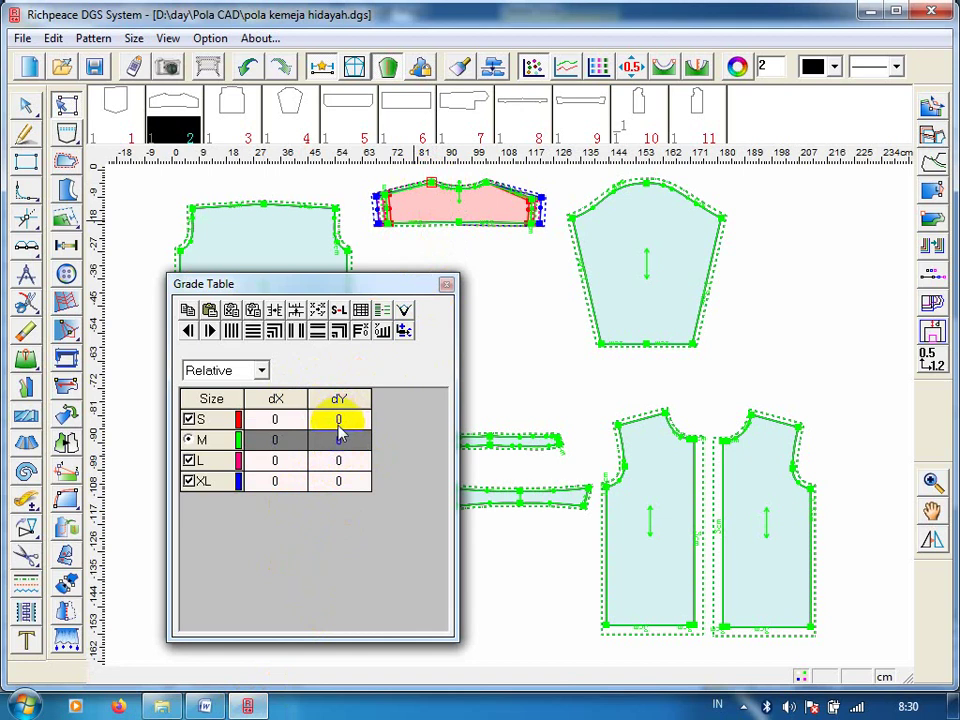
pyautogui.click(285, 424)
pyautogui.write('.3')
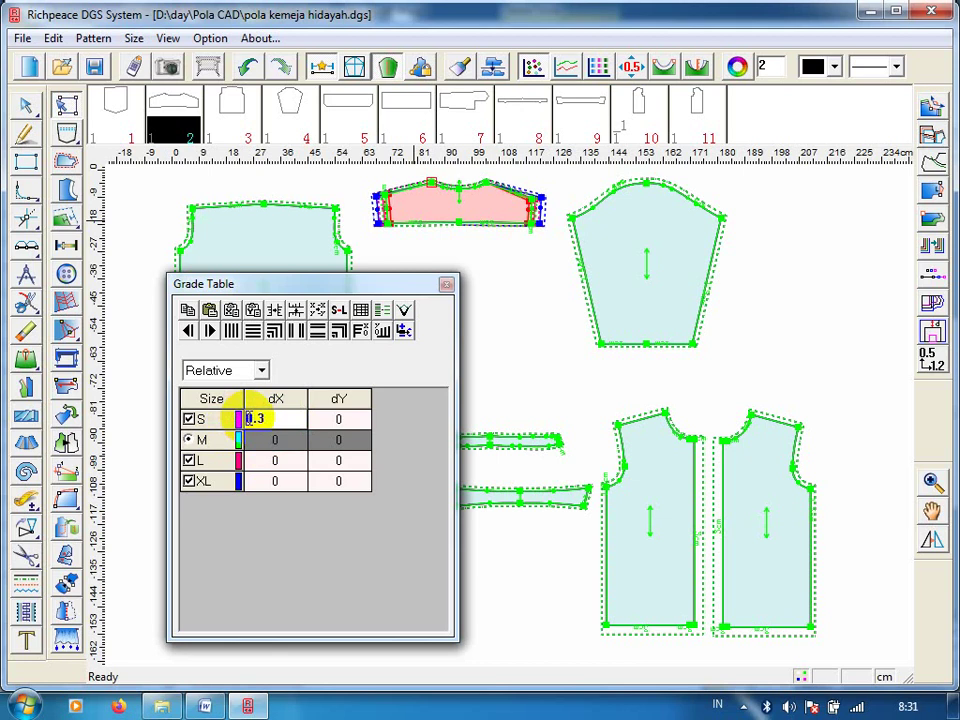
pyautogui.click(208, 706)
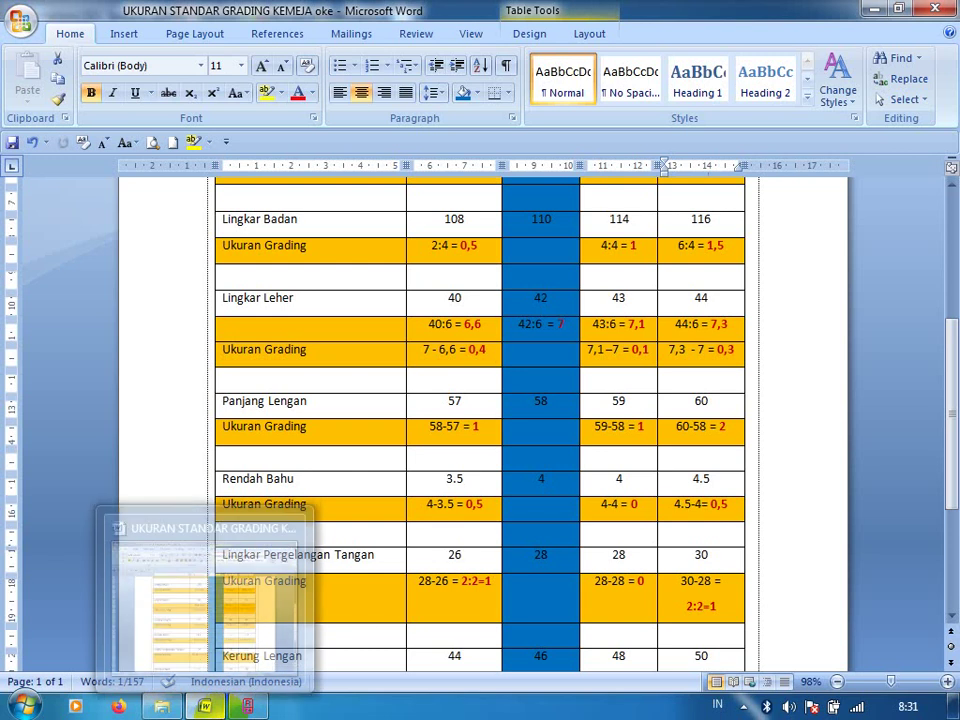
pyautogui.moveTo(205, 706)
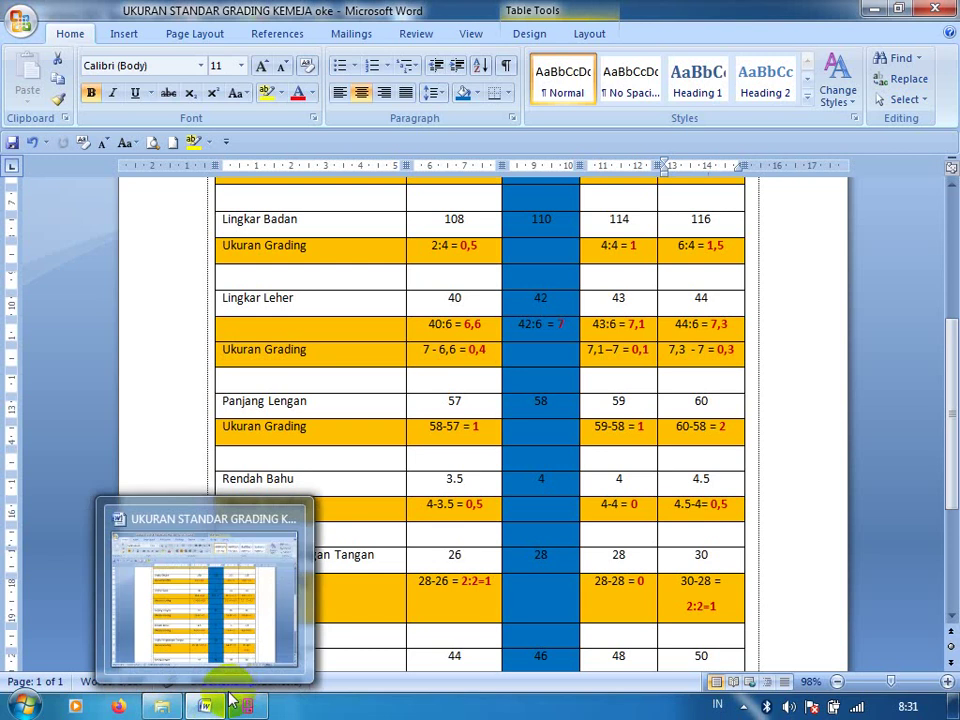
pyautogui.click(245, 704)
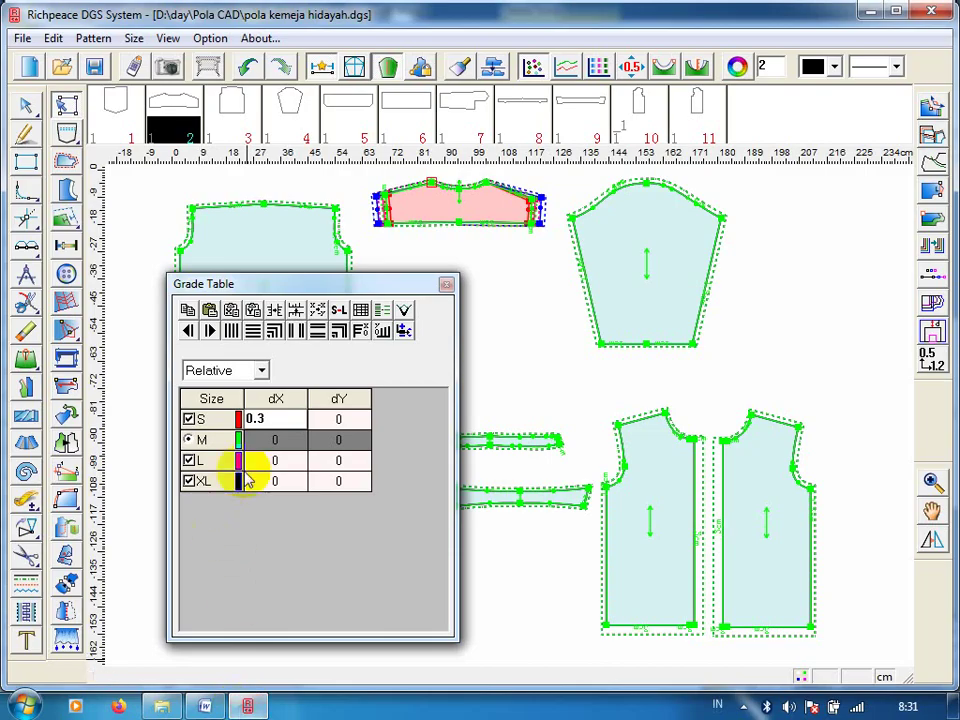
pyautogui.click(264, 418)
pyautogui.write('0.4')
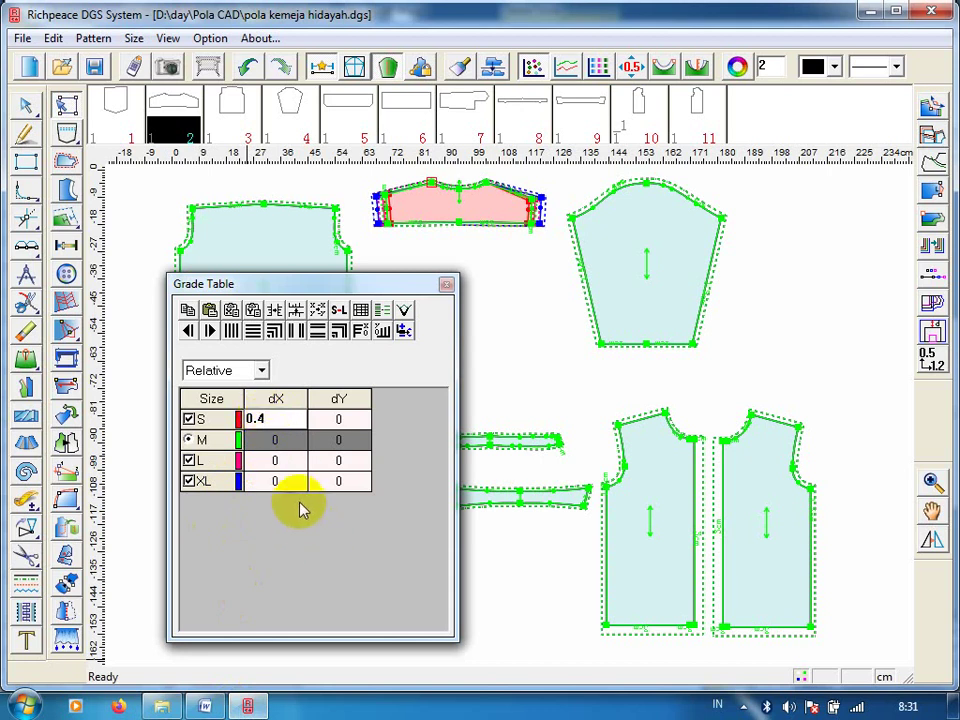
pyautogui.click(283, 458)
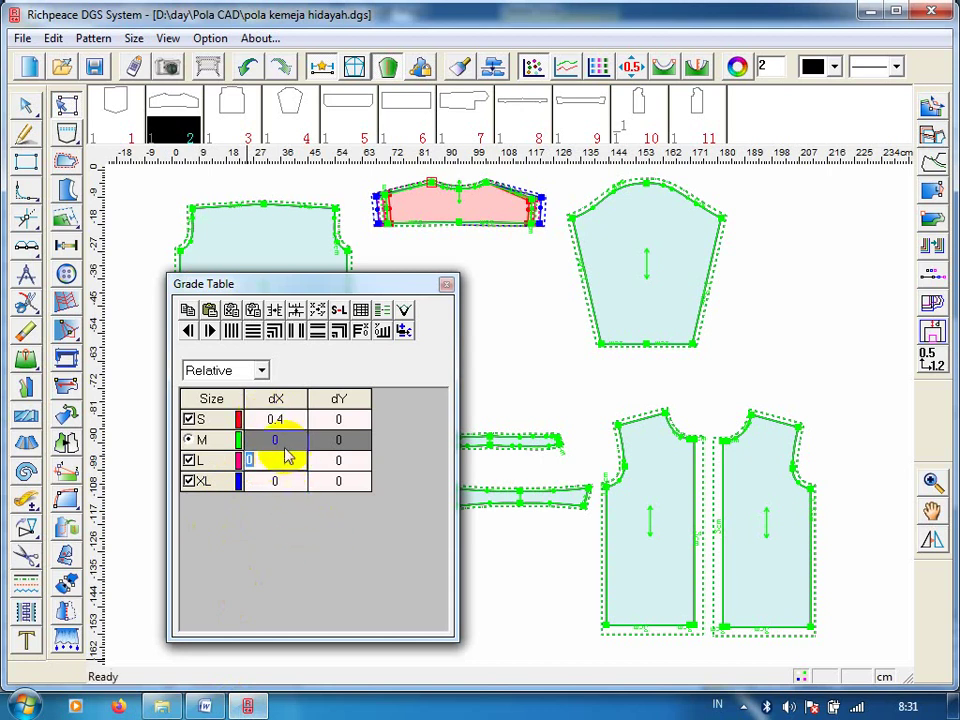
pyautogui.press('BackSpace')
pyautogui.click(292, 482)
pyautogui.write('-0.3')
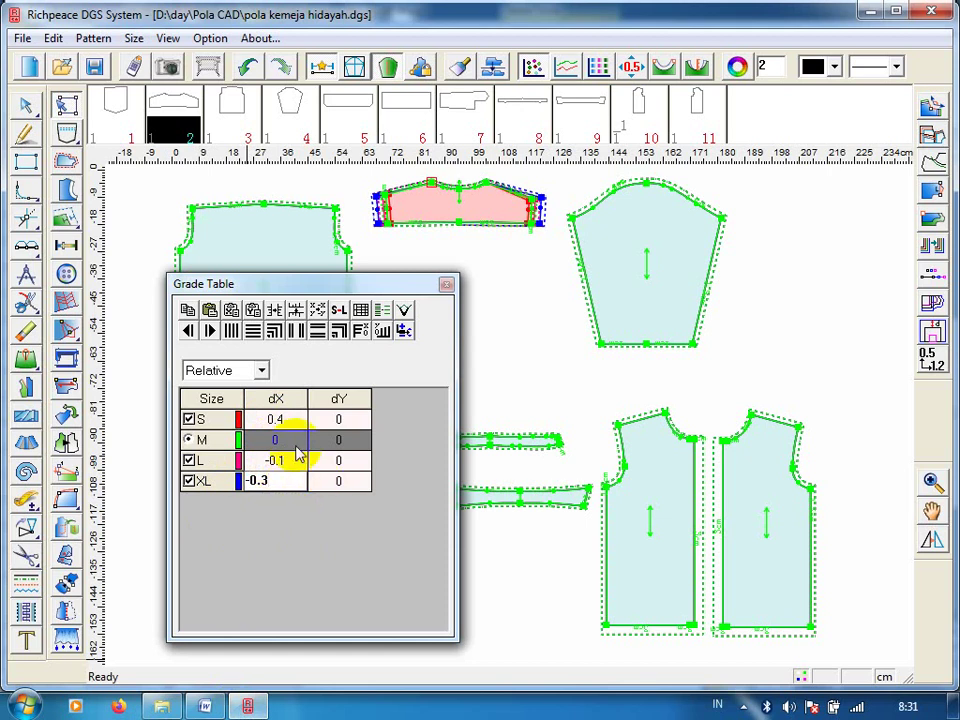
pyautogui.click(297, 333)
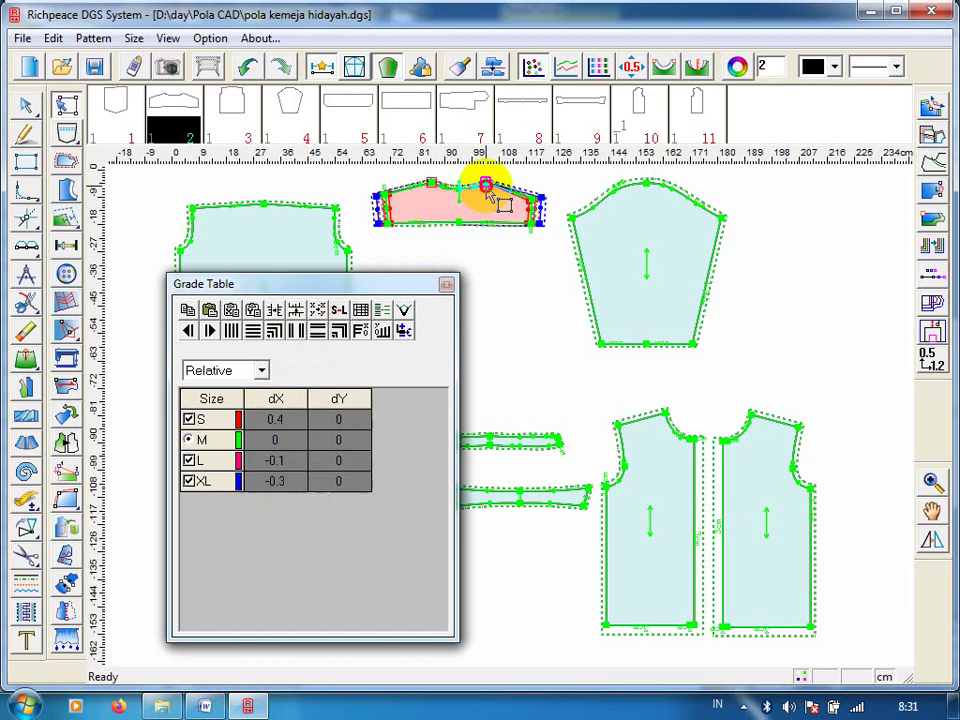
# Paste the -1, 0, 1, 2 grading onto another top piece point, then undo it.
pyautogui.click(486, 187)
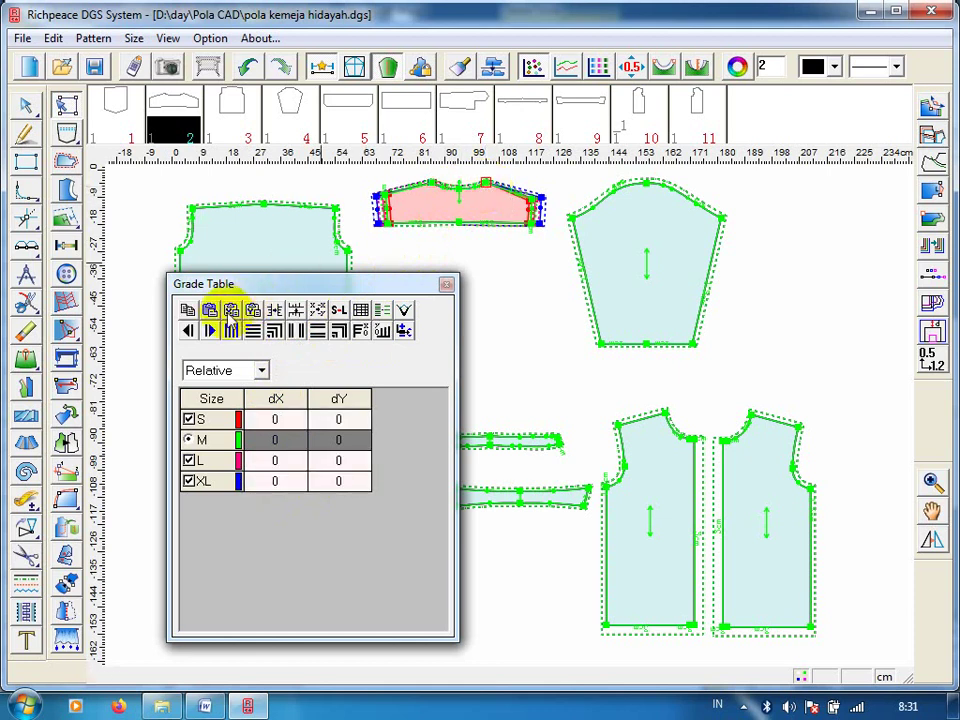
pyautogui.click(231, 311)
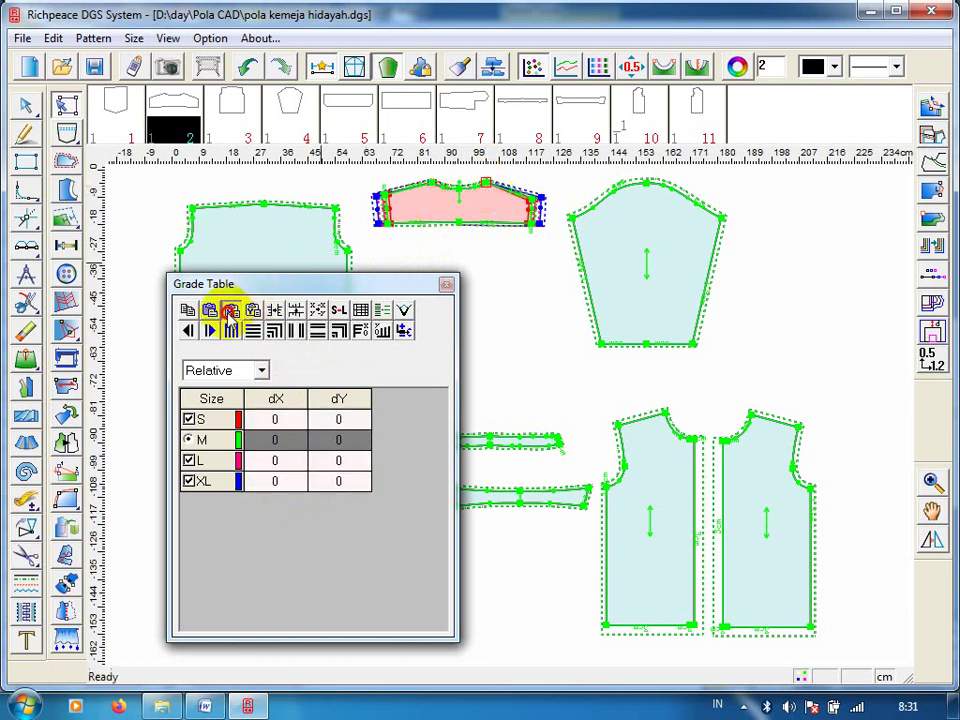
pyautogui.click(282, 432)
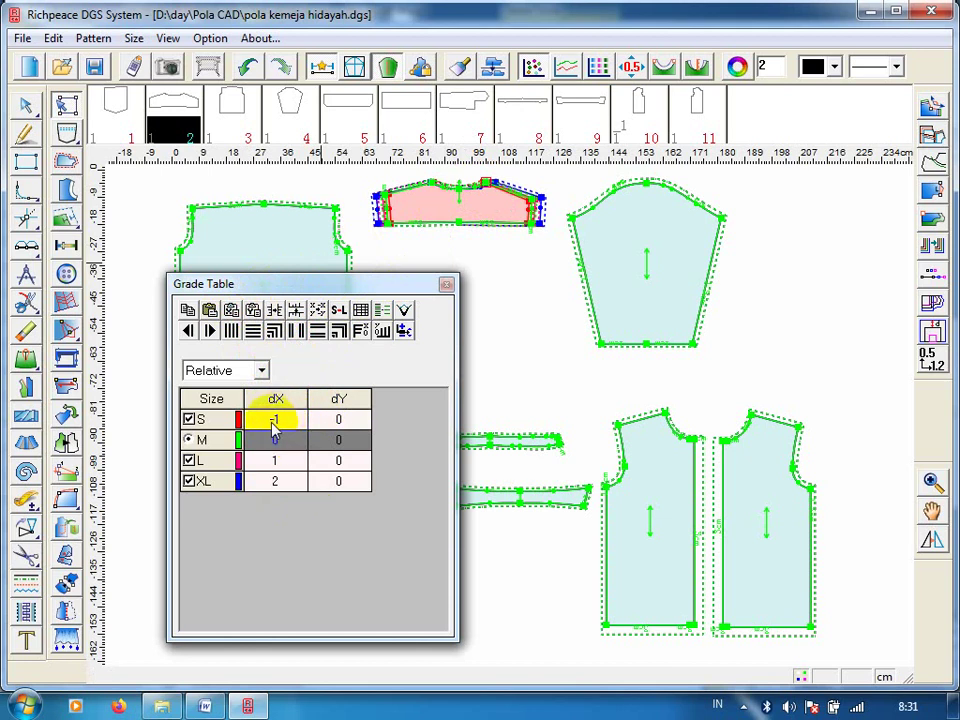
pyautogui.press('Return')
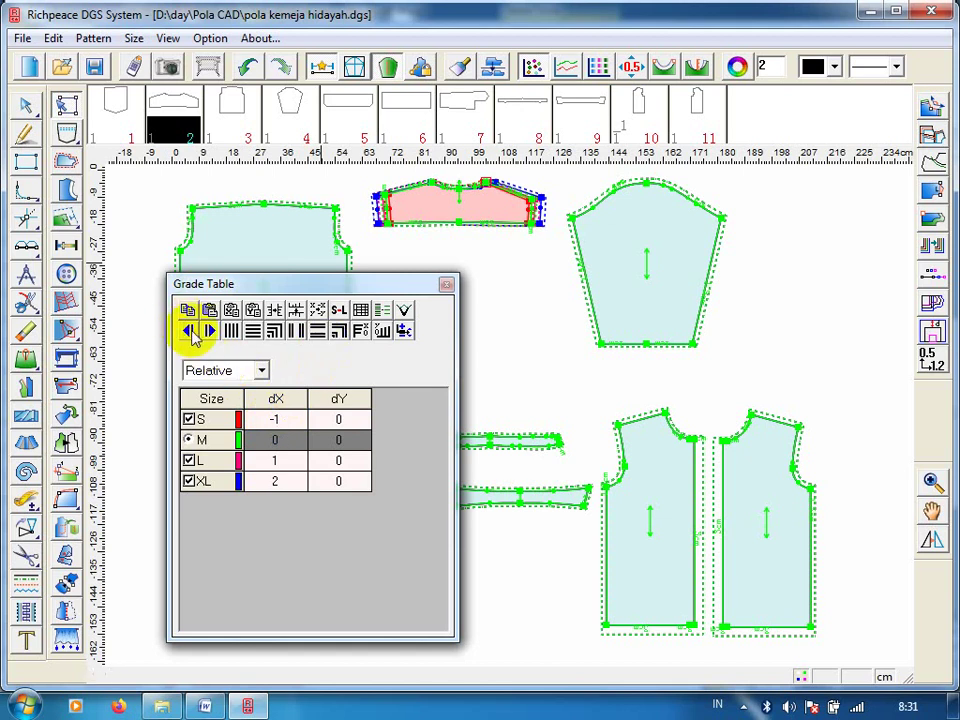
pyautogui.click(245, 68)
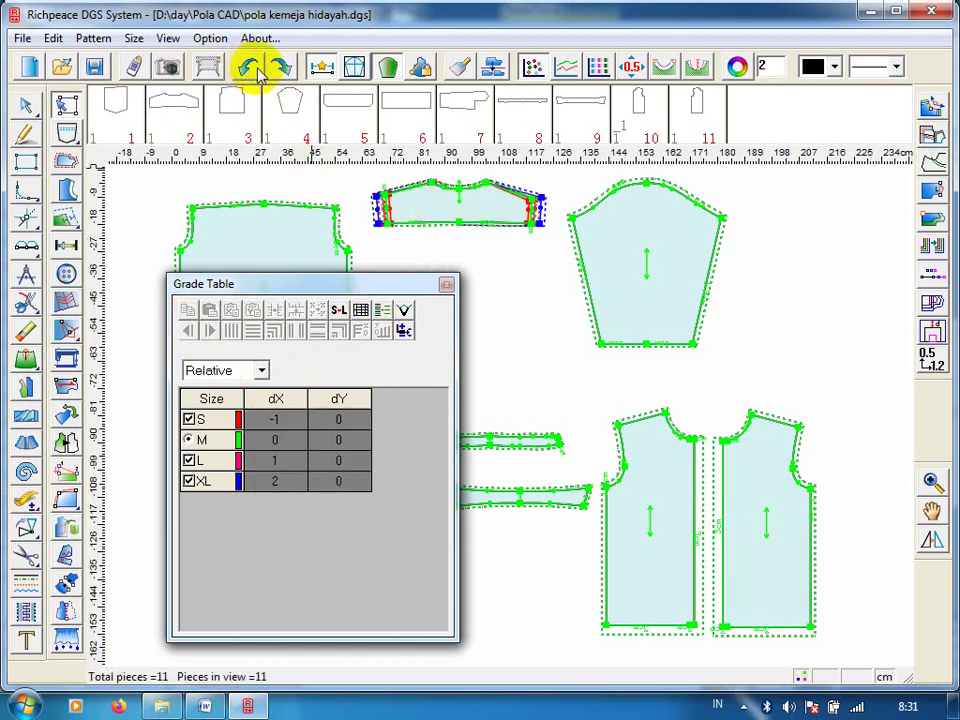
# Re-paste grading on the top point, correct dX to S -0.4, L 0.1, XL 0.3, and close the Grade Table.
pyautogui.click(430, 184)
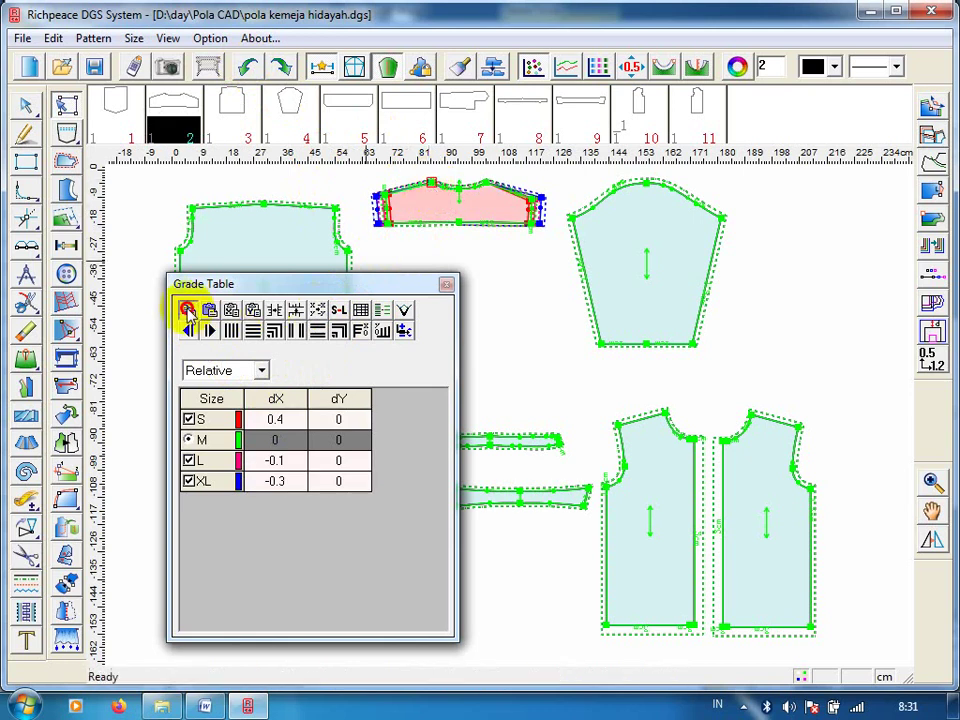
pyautogui.click(486, 186)
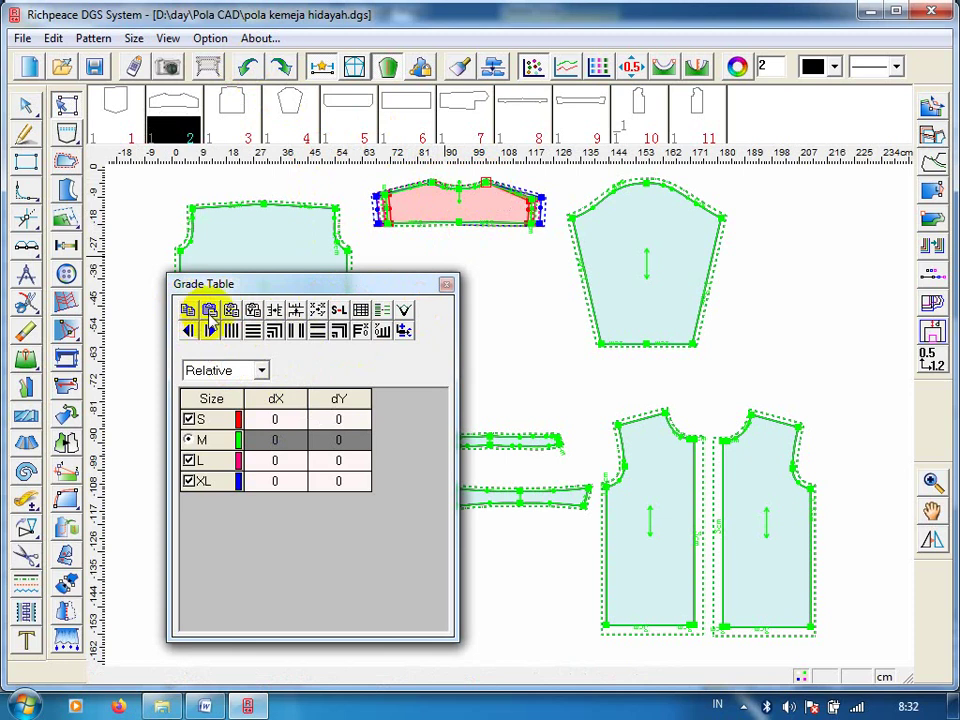
pyautogui.click(231, 310)
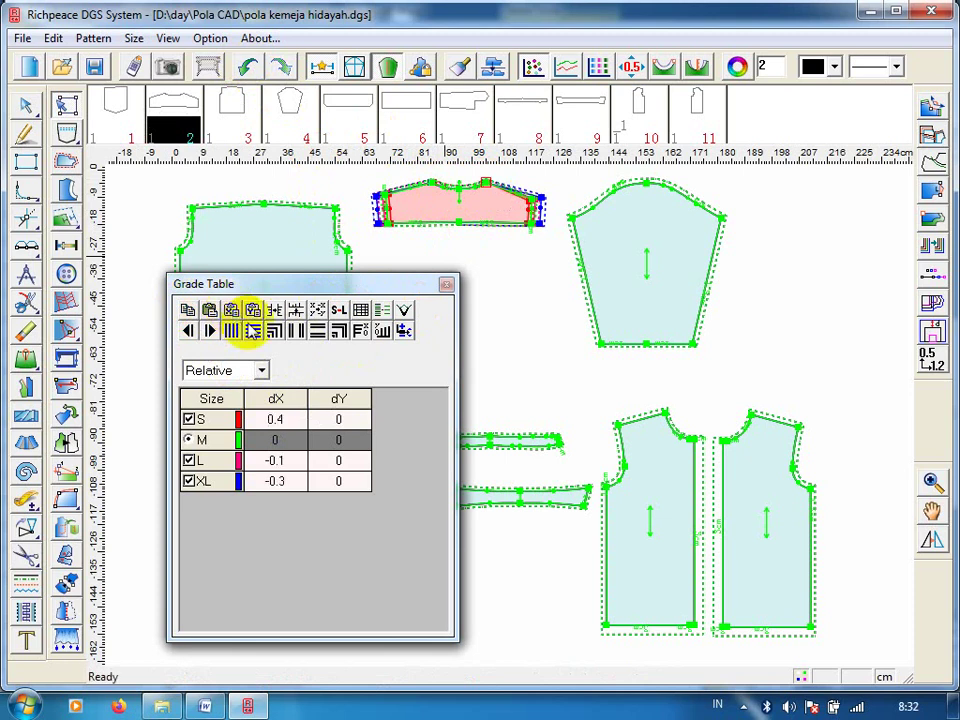
pyautogui.doubleClick(257, 459)
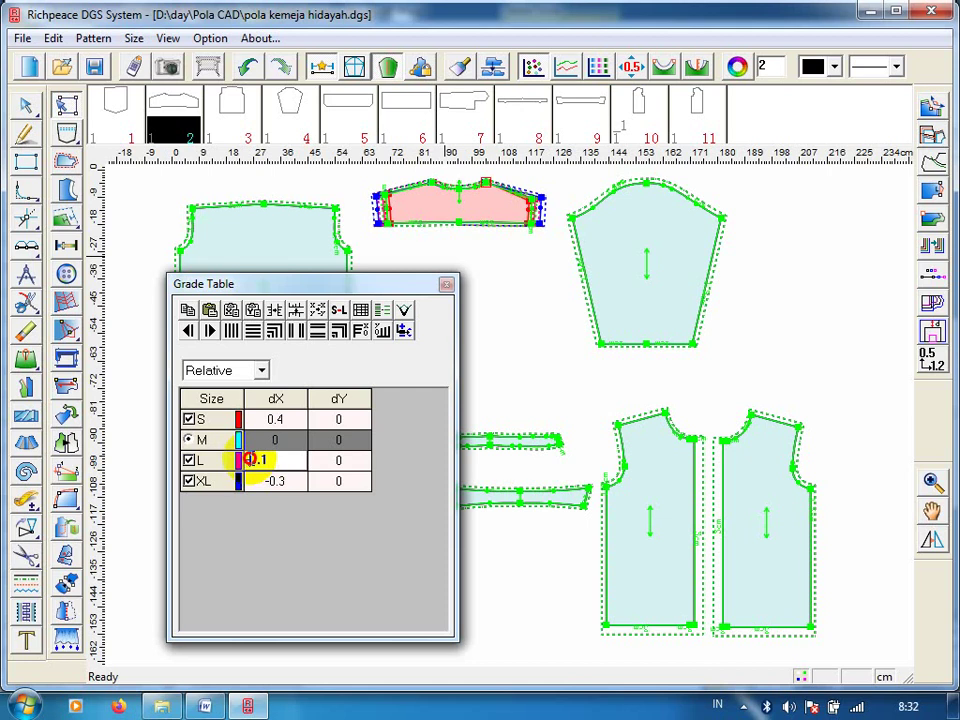
pyautogui.click(255, 421)
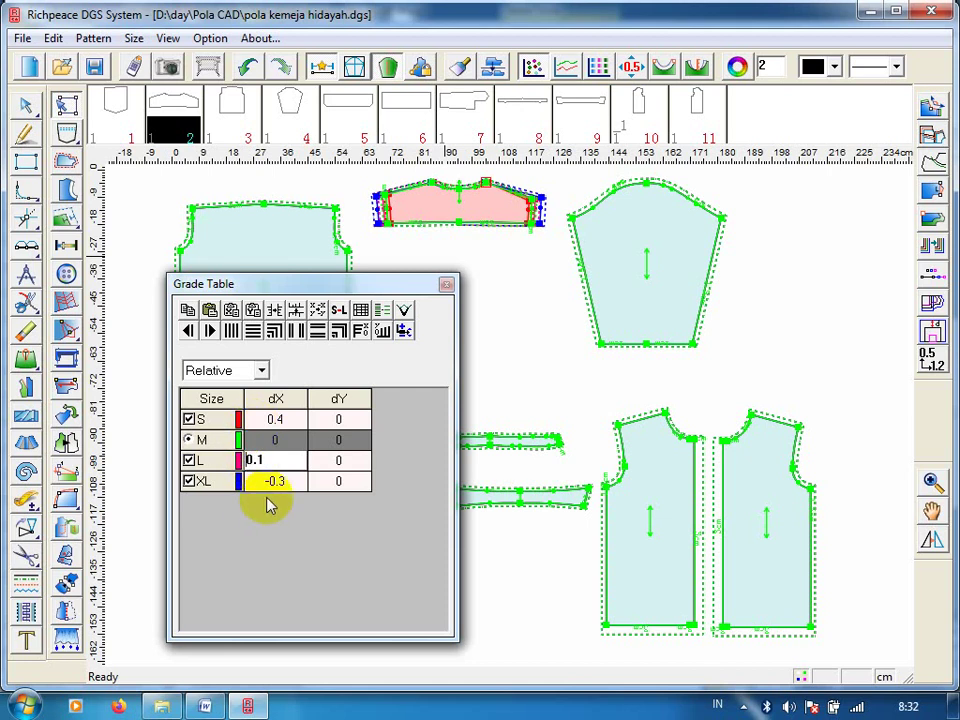
pyautogui.doubleClick(268, 481)
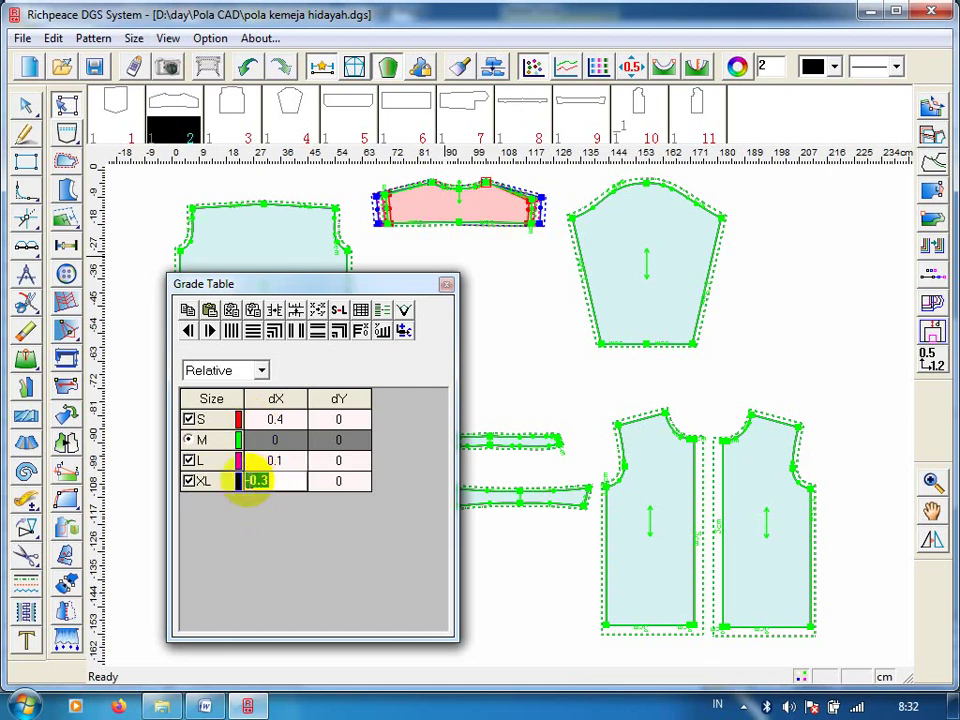
pyautogui.click(250, 425)
pyautogui.write('0.3')
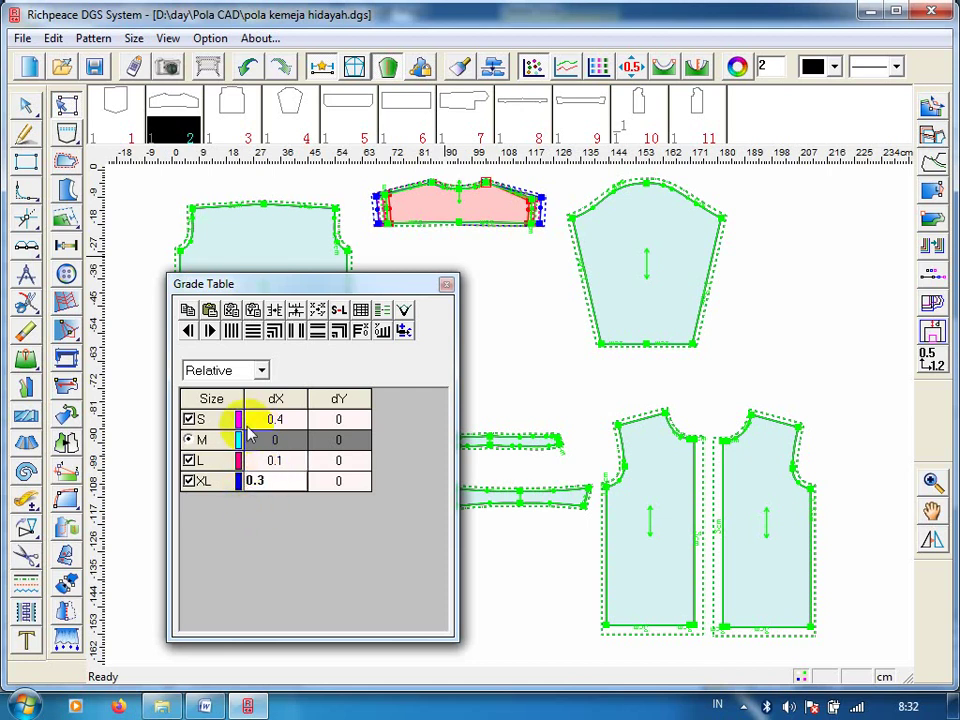
pyautogui.doubleClick(258, 419)
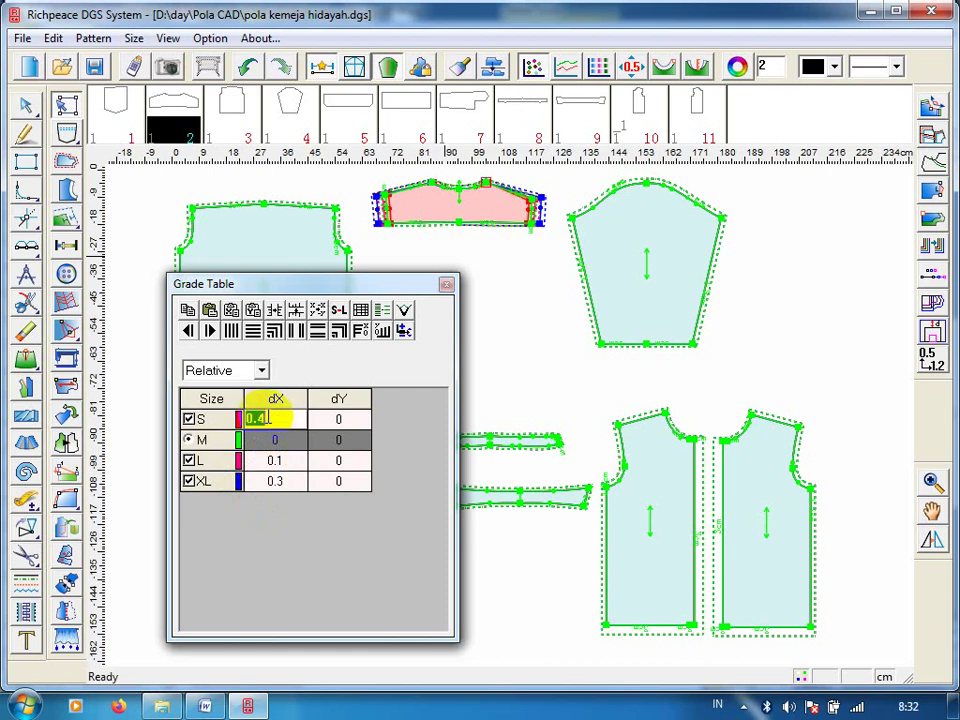
pyautogui.write('0.4')
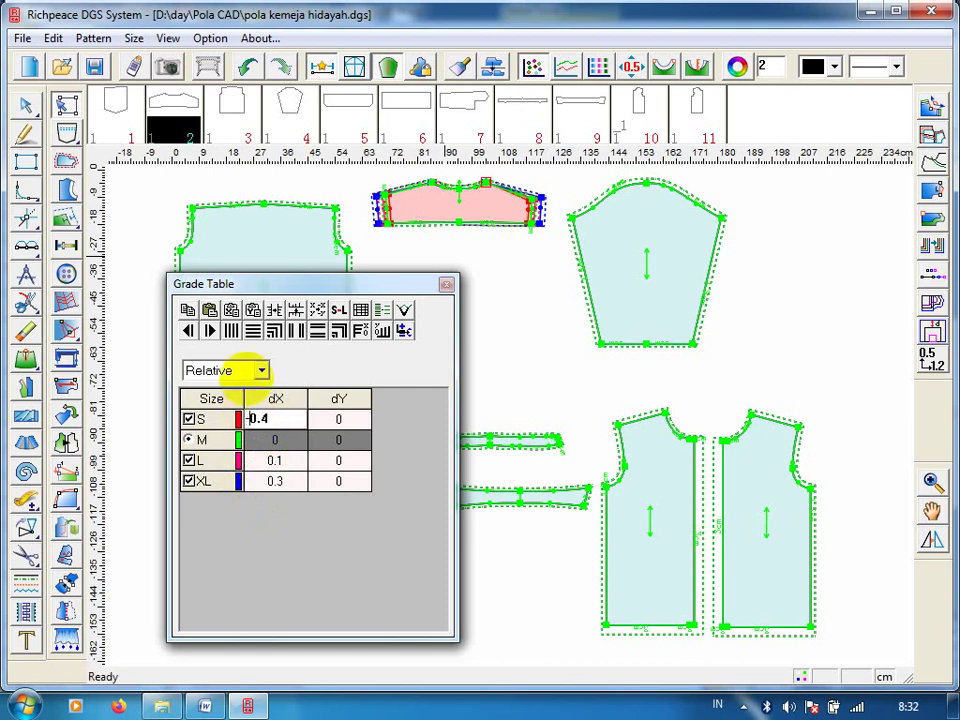
pyautogui.write('-')
pyautogui.click(380, 565)
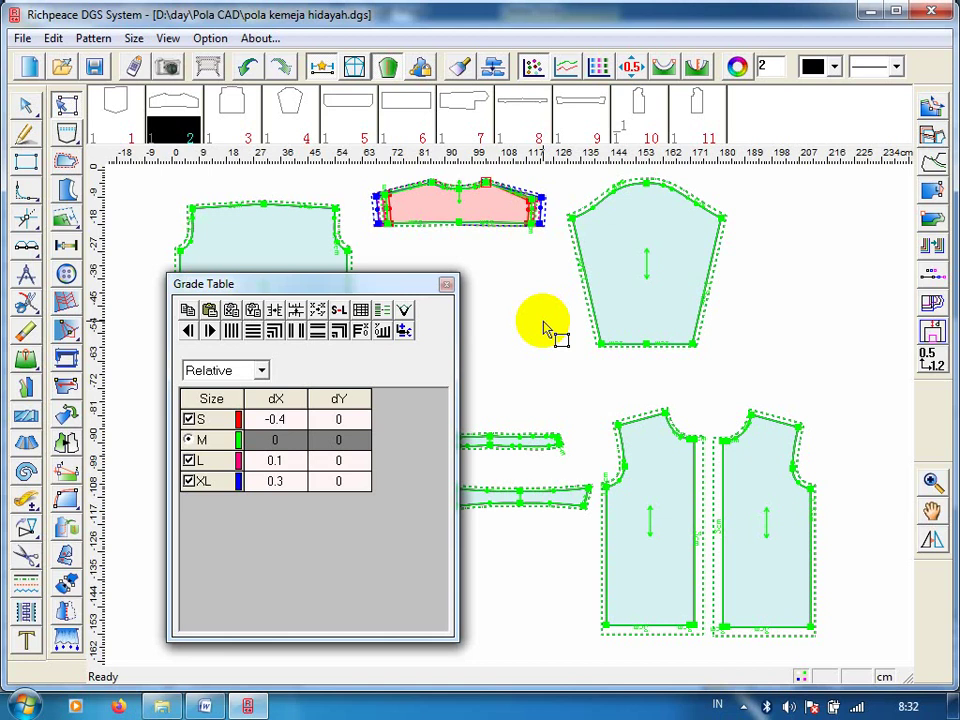
pyautogui.click(449, 288)
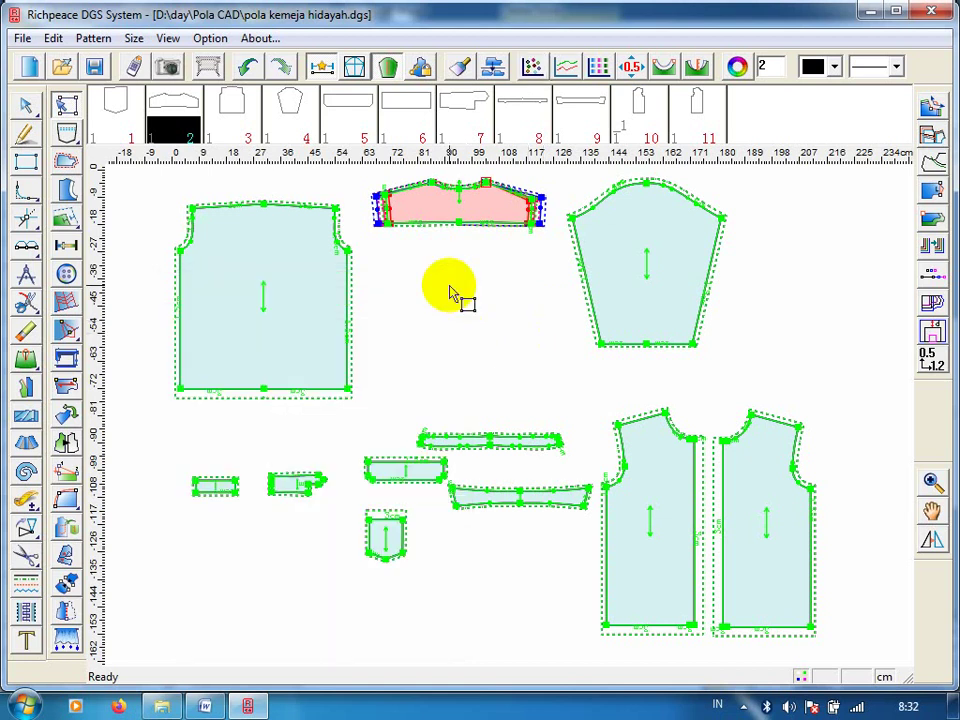
# Paste the top piece's -1, 0, 1, 2 dX grading onto the left body piece's upper corner point.
pyautogui.click(532, 64)
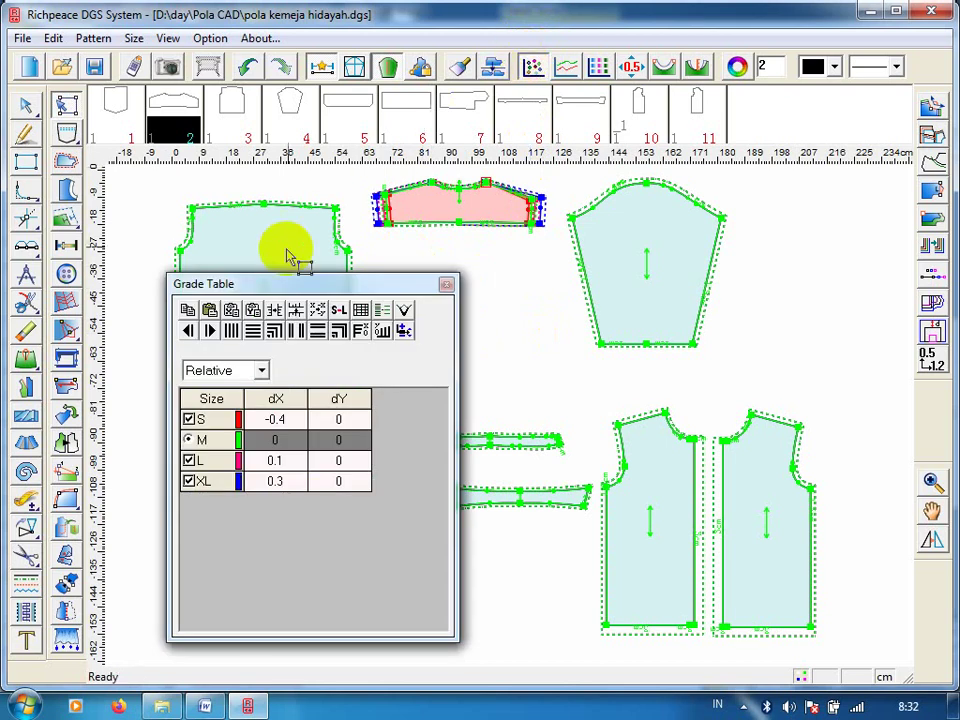
pyautogui.click(336, 211)
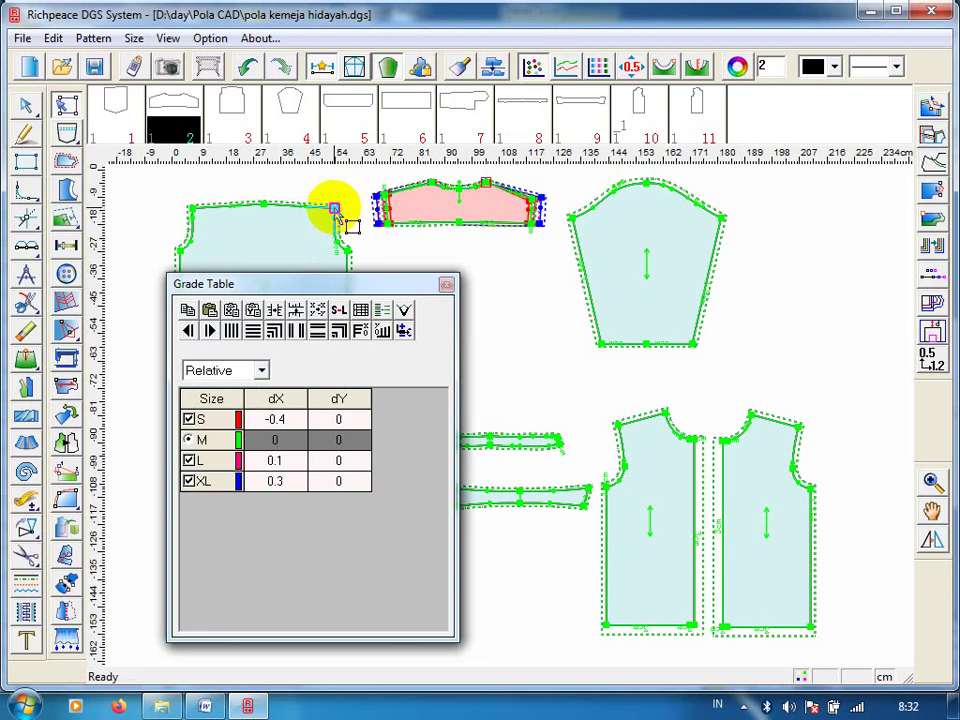
pyautogui.click(333, 208)
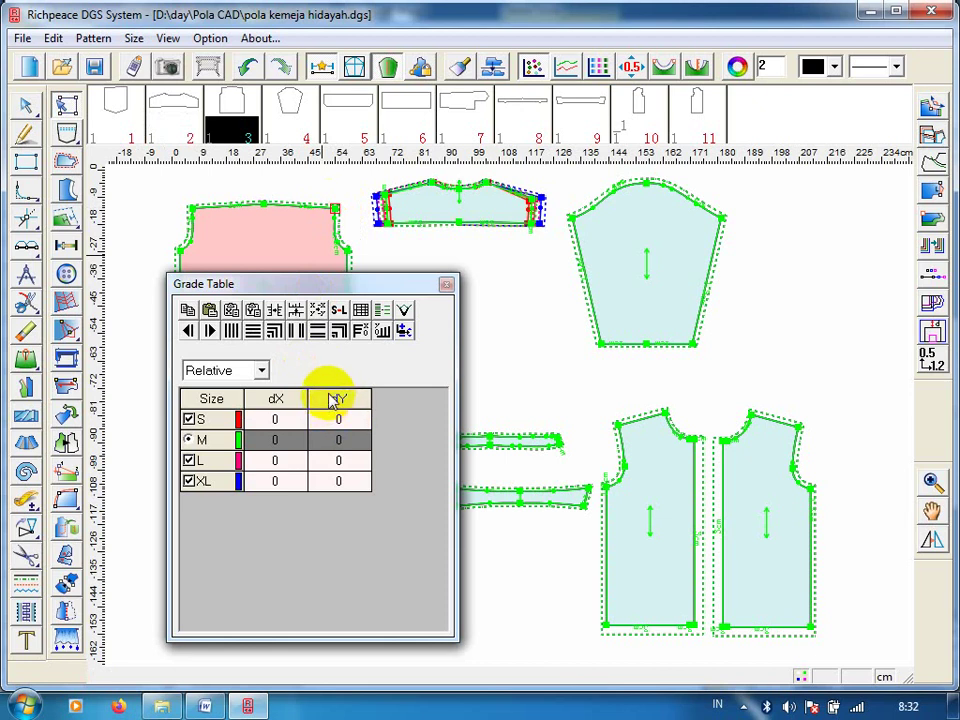
pyautogui.click(533, 231)
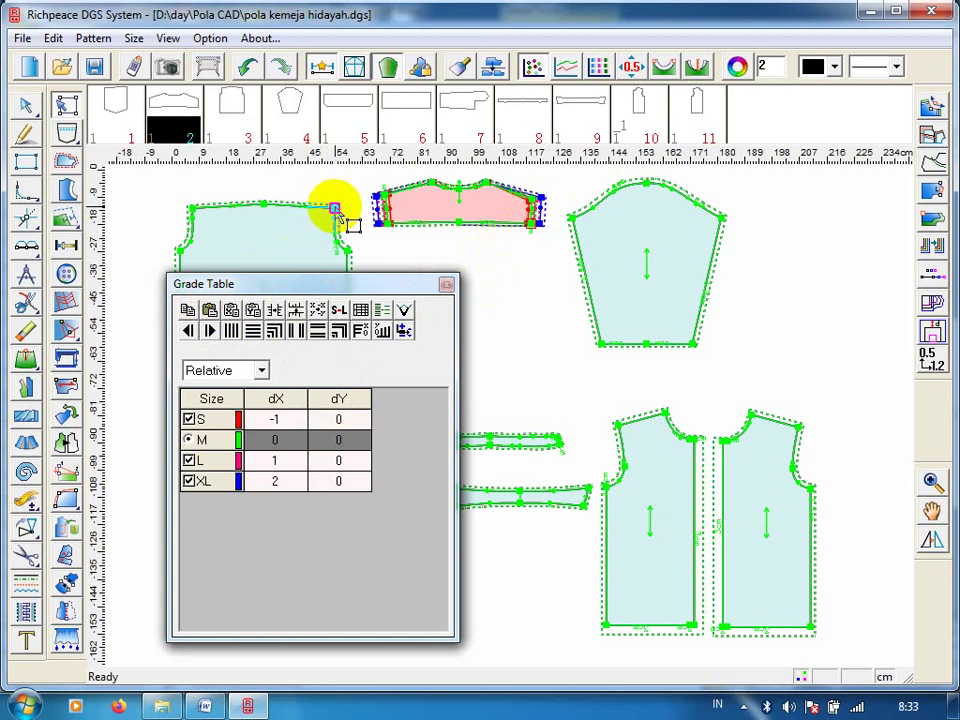
pyautogui.click(335, 209)
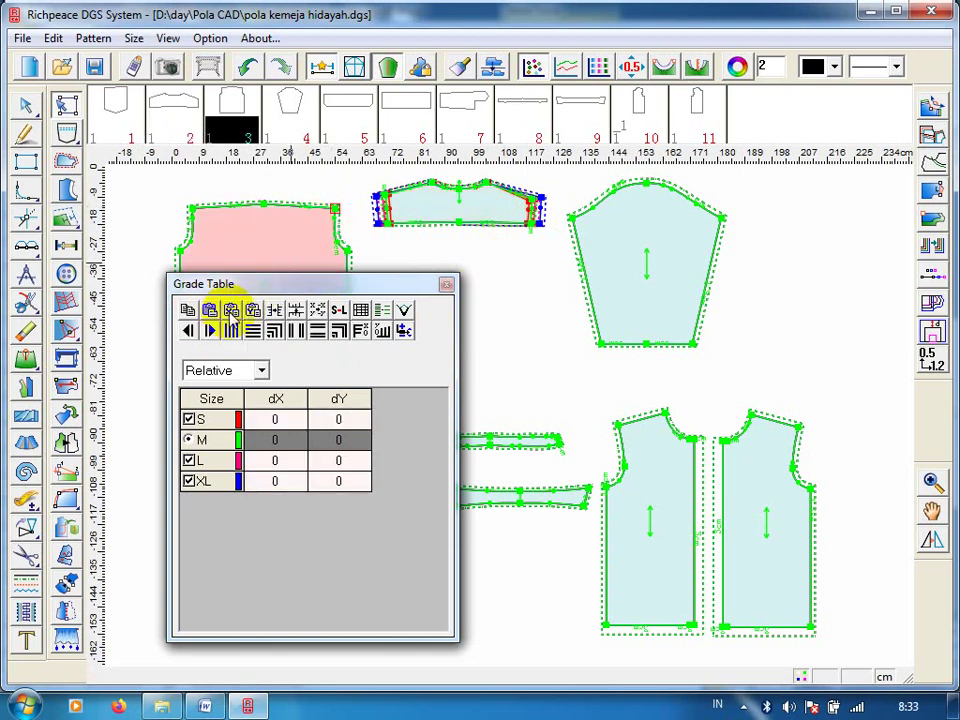
pyautogui.click(231, 311)
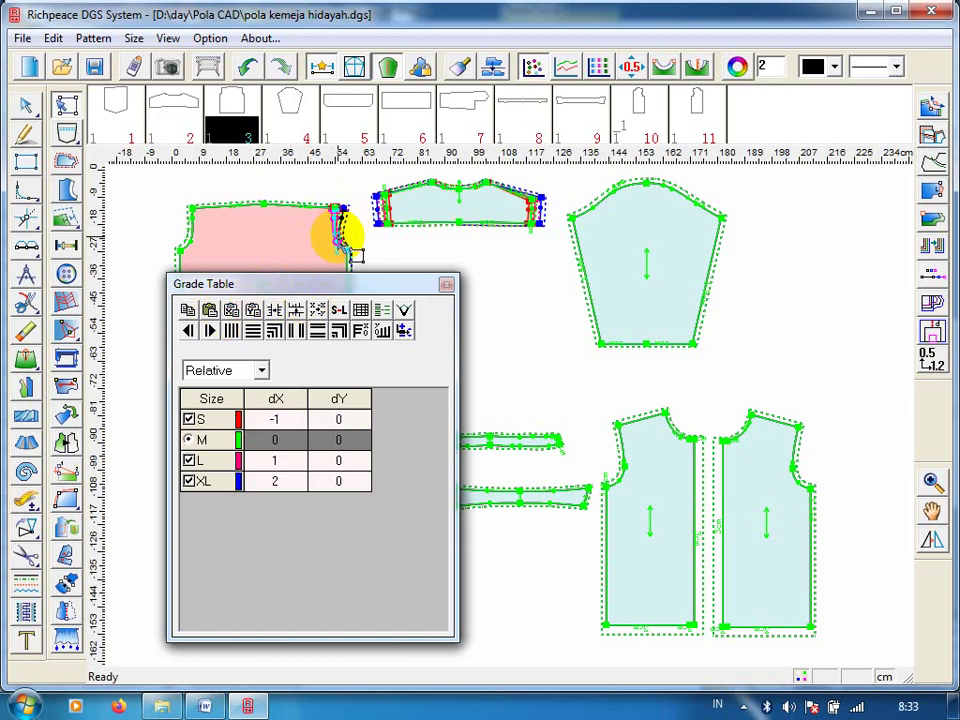
pyautogui.click(343, 232)
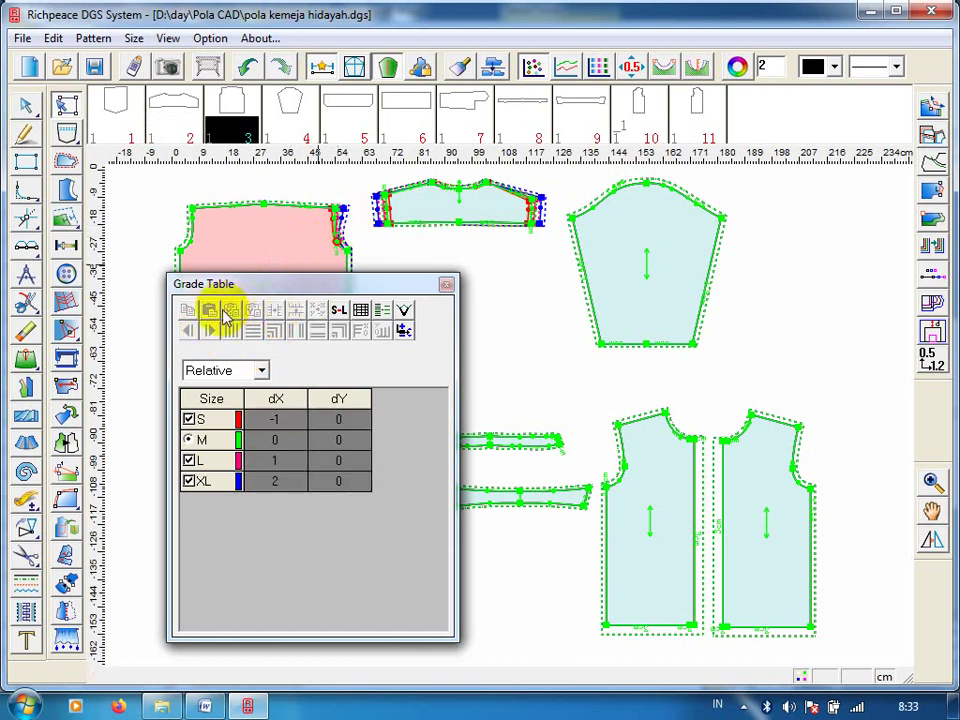
# Give the left body piece's armhole point dX S -0.5, L 1, XL 1.5.
pyautogui.click(345, 248)
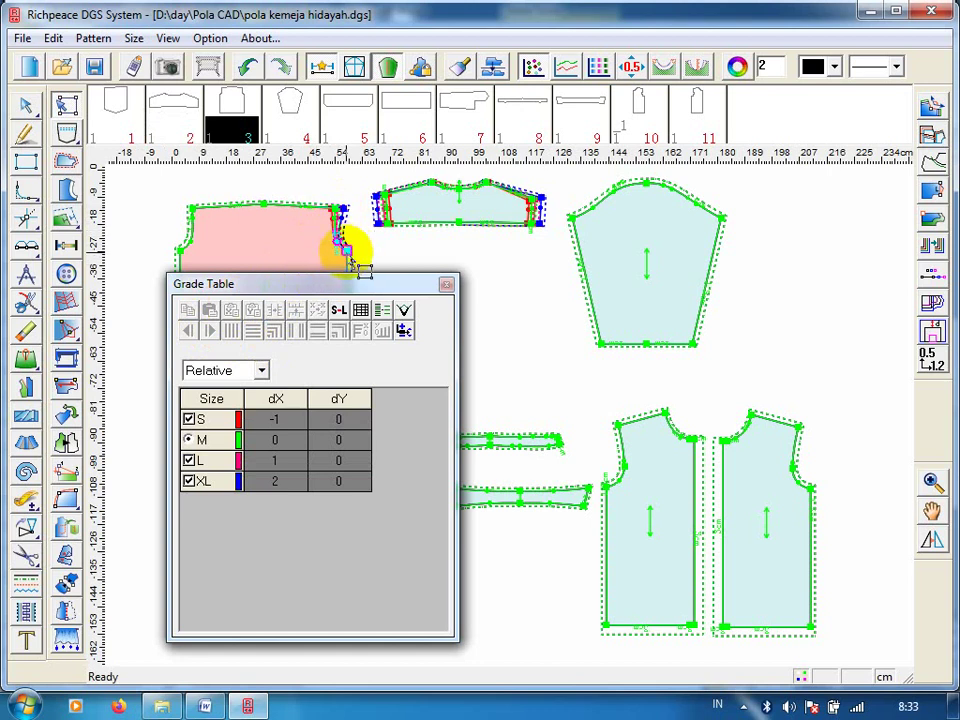
pyautogui.click(349, 250)
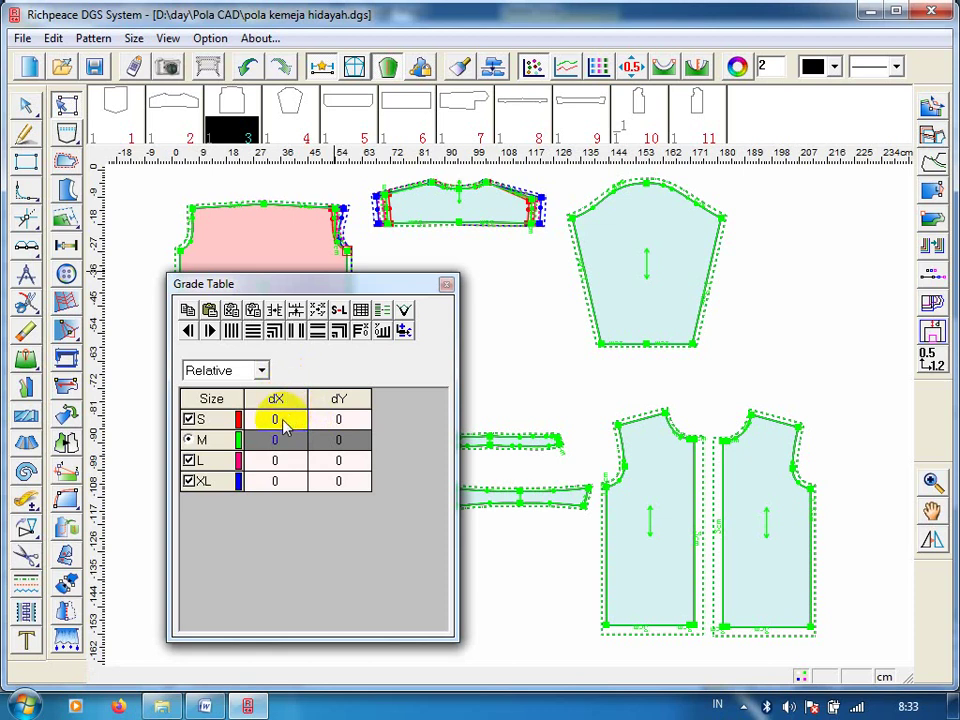
pyautogui.doubleClick(280, 420)
pyautogui.write('-0.5')
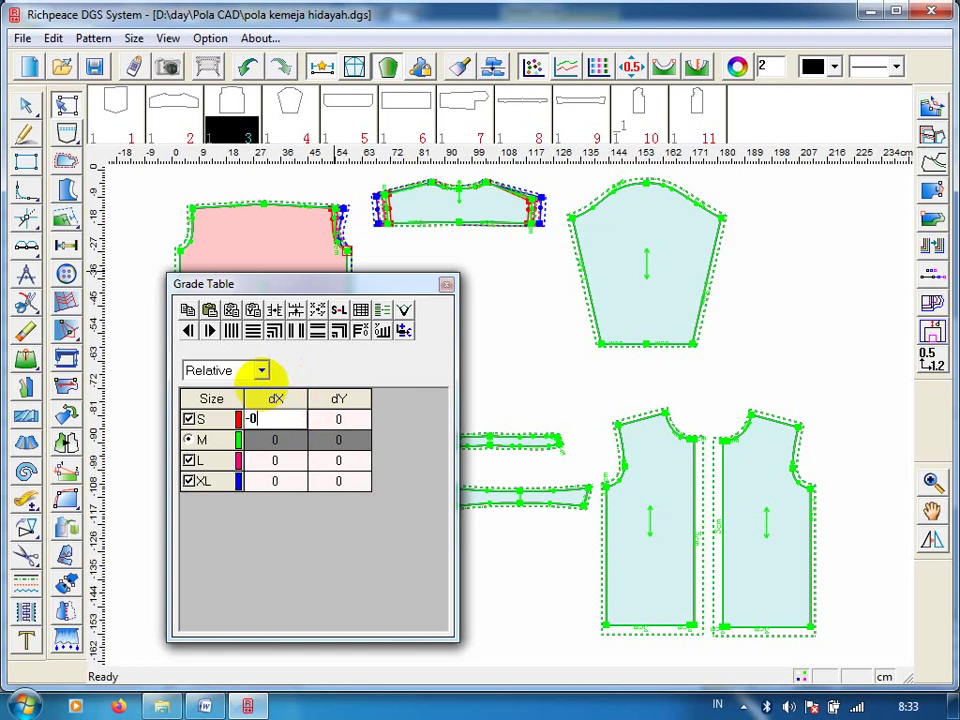
pyautogui.doubleClick(281, 460)
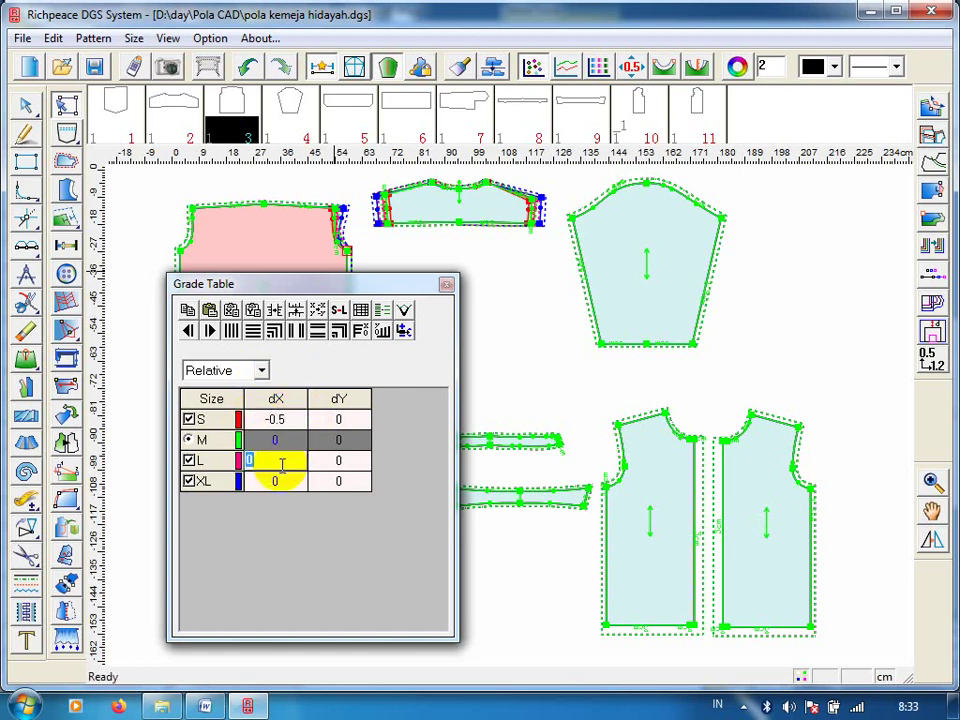
pyautogui.write('1')
pyautogui.doubleClick(276, 481)
pyautogui.write('1.5')
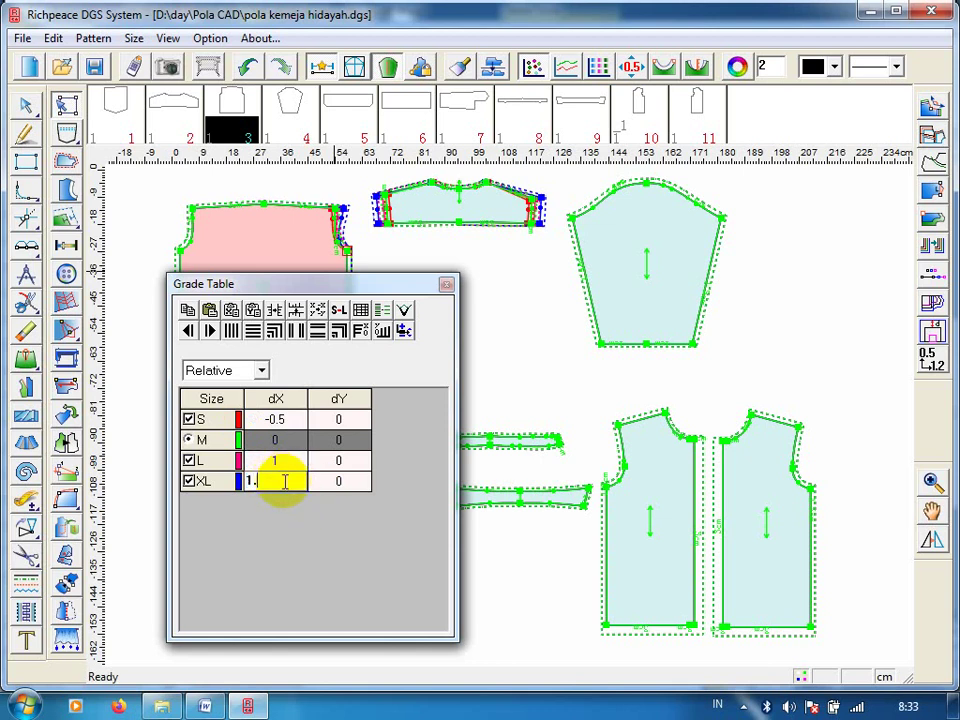
# Check the Lingkar Badan grades 0,5, 1 and 1,5 in the Word chart, then return to Richpeace.
pyautogui.click(204, 708)
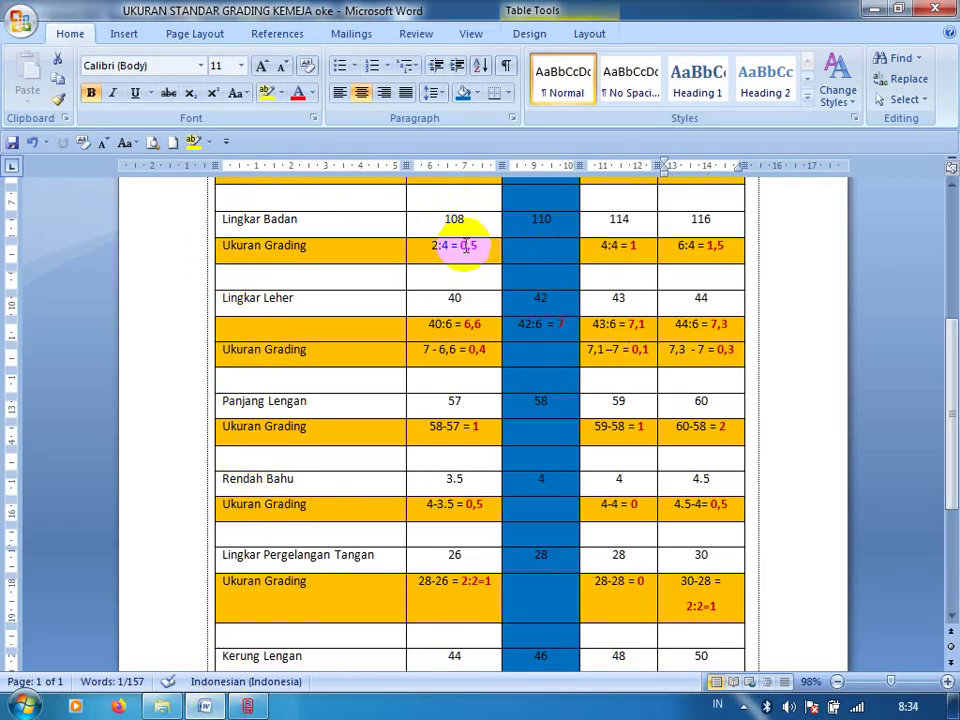
pyautogui.click(464, 240)
pyautogui.click(621, 243)
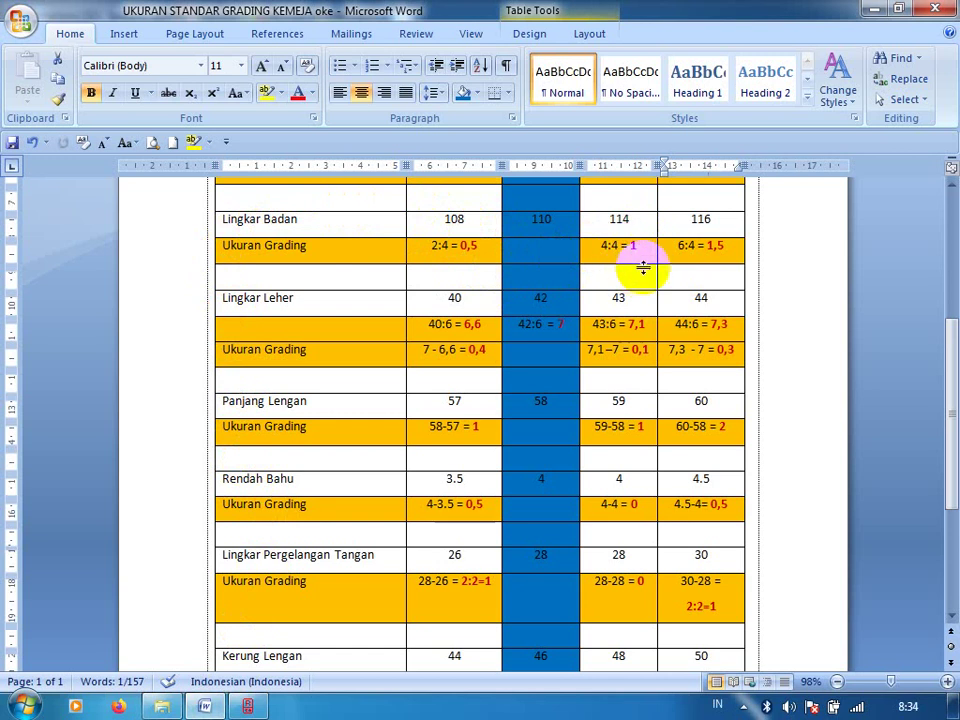
pyautogui.click(617, 255)
pyautogui.click(720, 253)
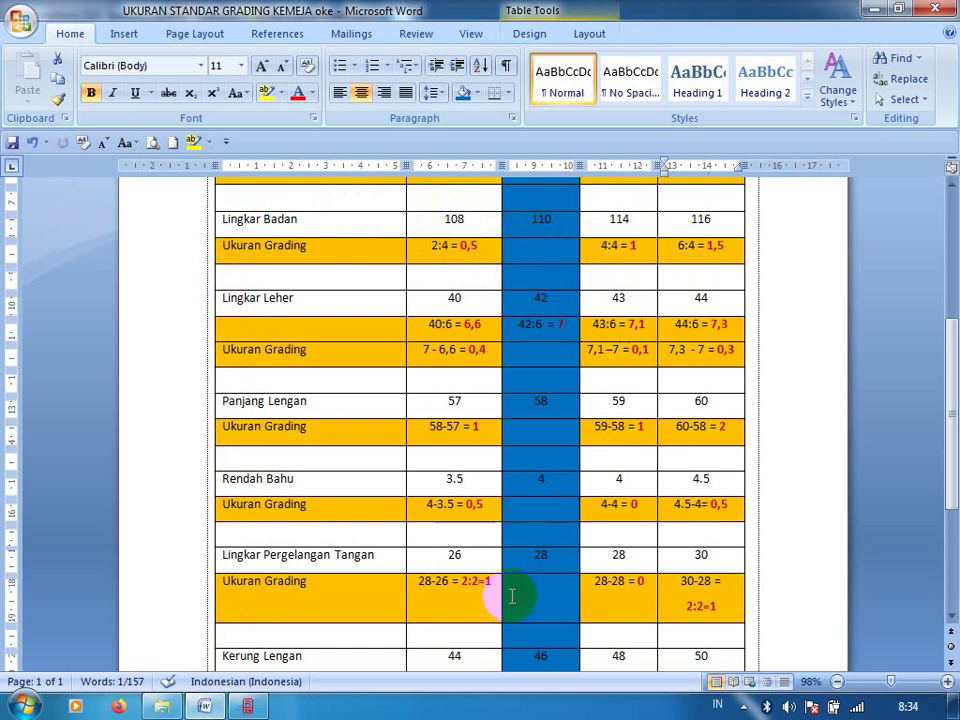
pyautogui.click(250, 704)
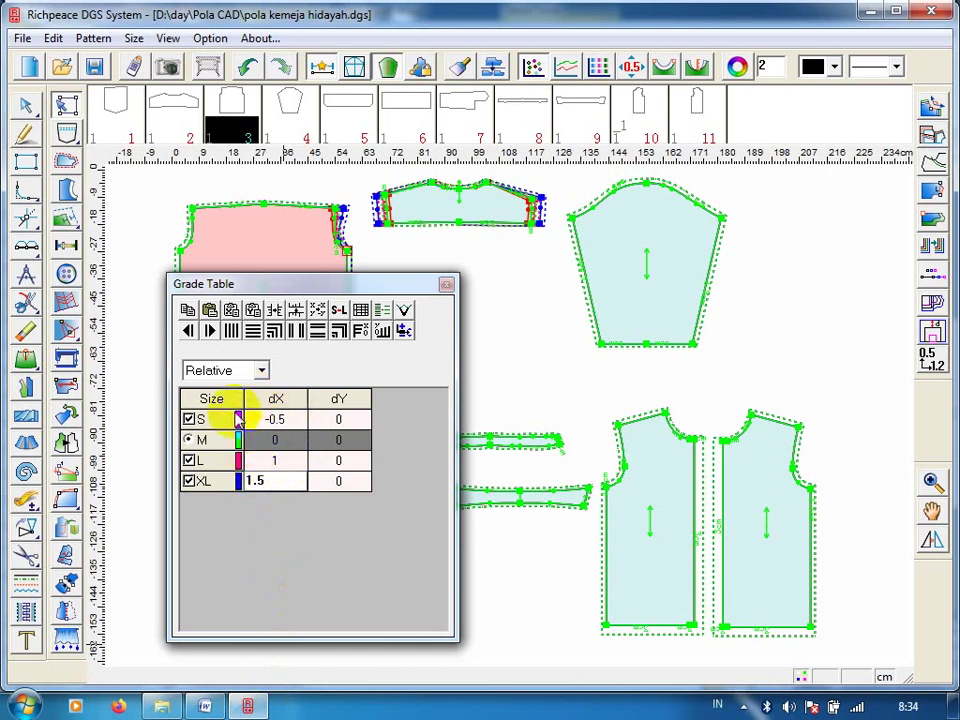
# Apply the armhole point's non-equal dX grading and paste it onto the bodice's lower-right corner.
pyautogui.click(278, 421)
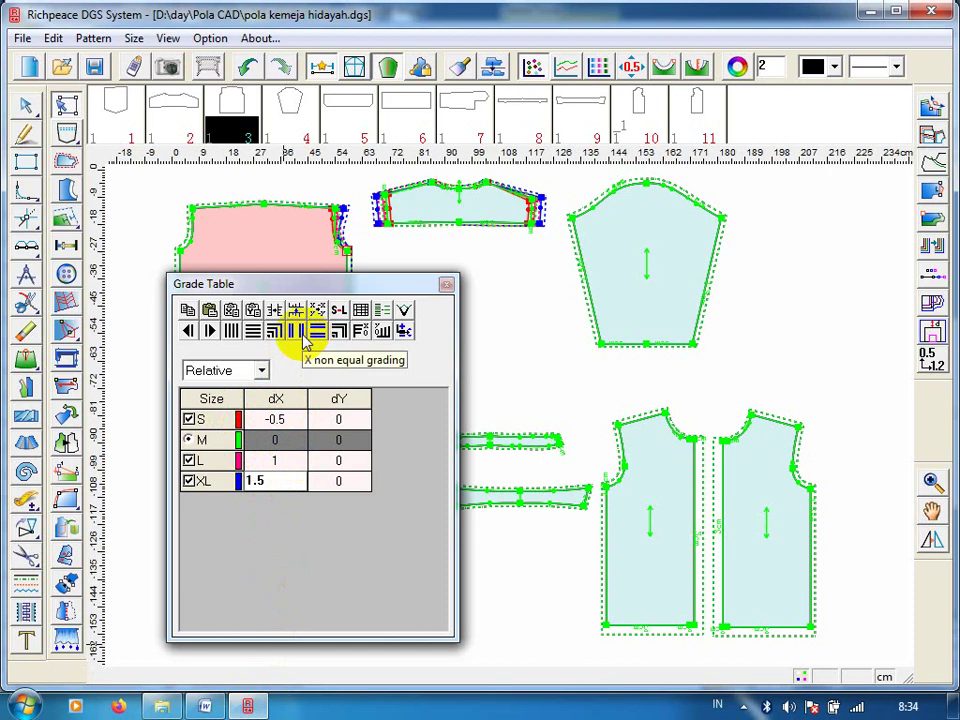
pyautogui.click(304, 338)
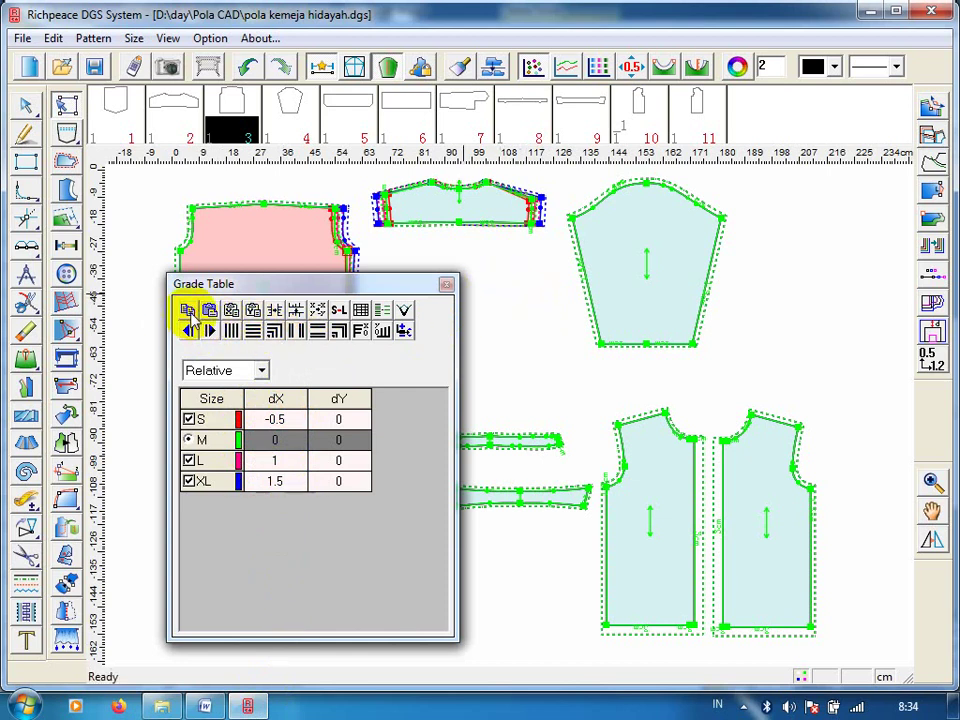
pyautogui.moveTo(354, 286); pyautogui.dragTo(604, 289)
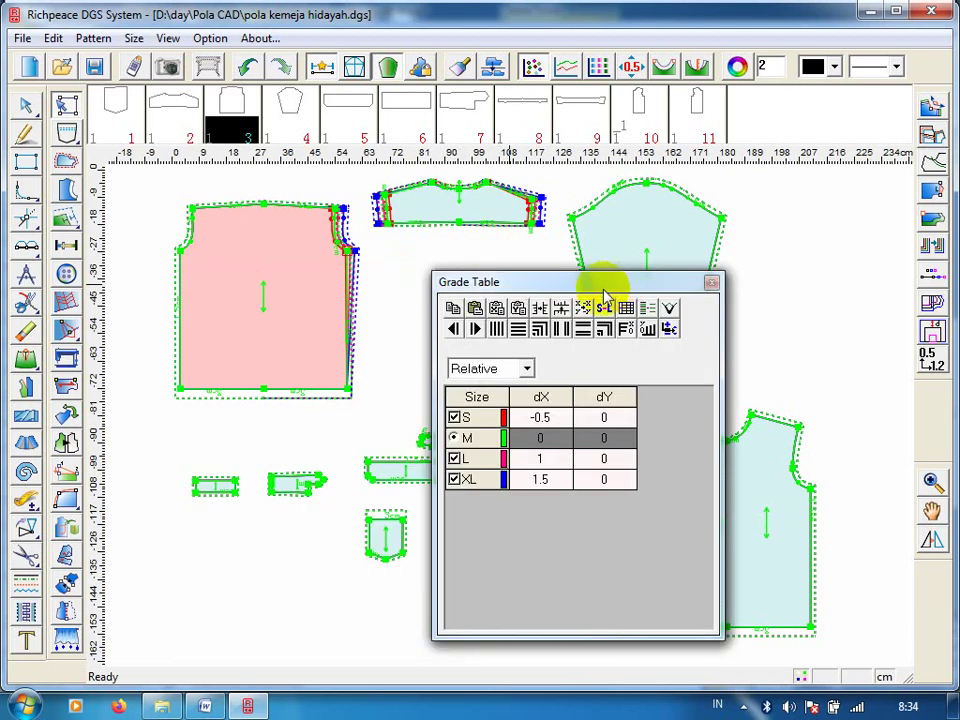
pyautogui.click(347, 390)
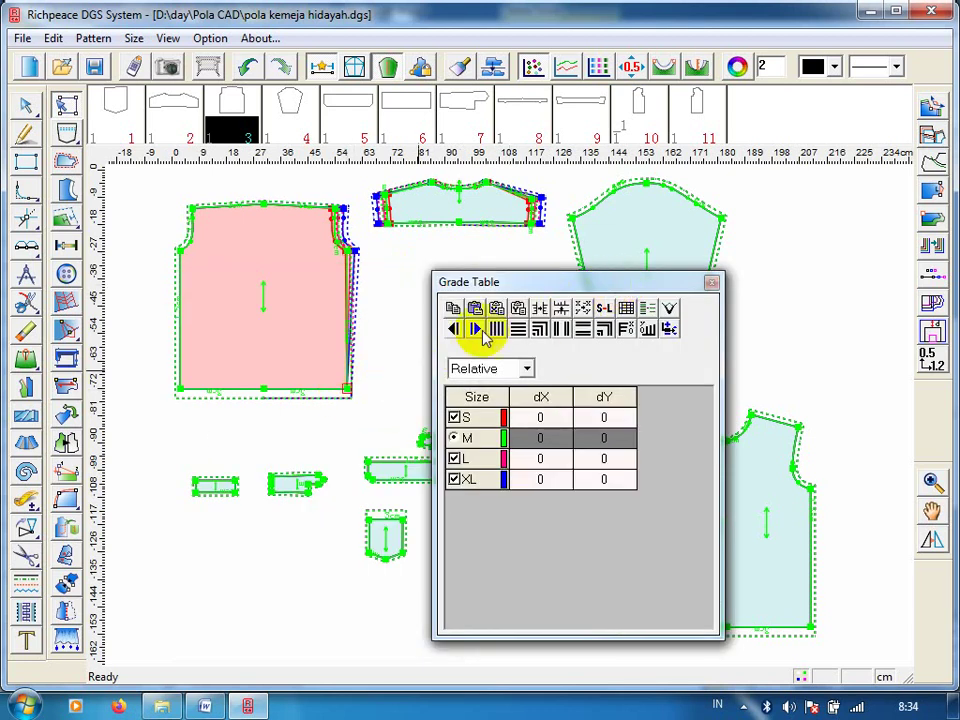
pyautogui.click(497, 308)
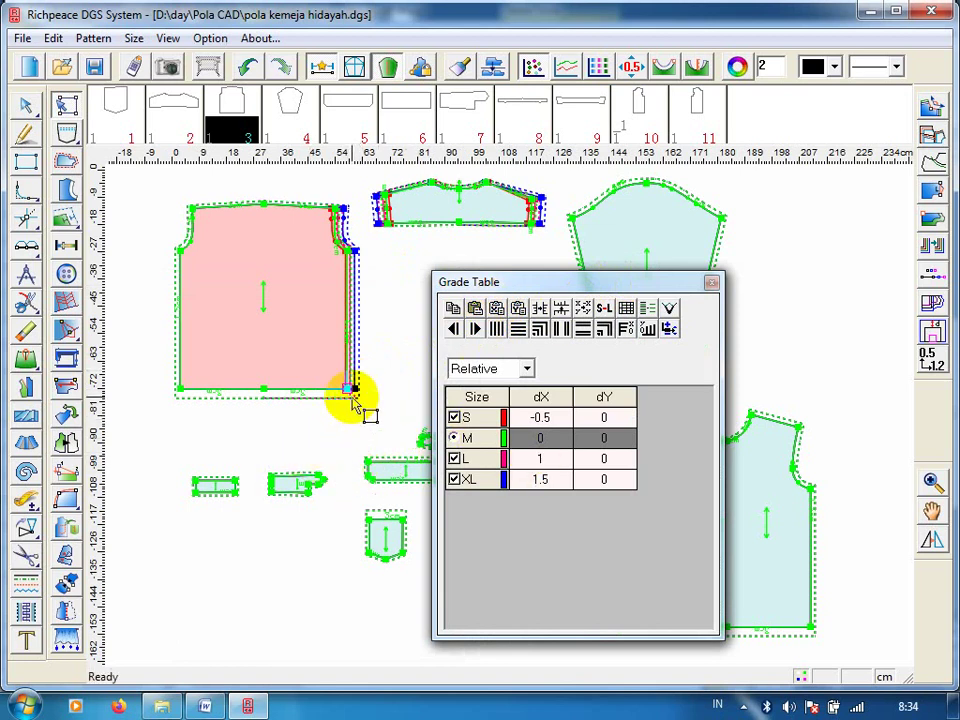
# Enter dY 2 for size S on the lower-right corner.
pyautogui.click(604, 418)
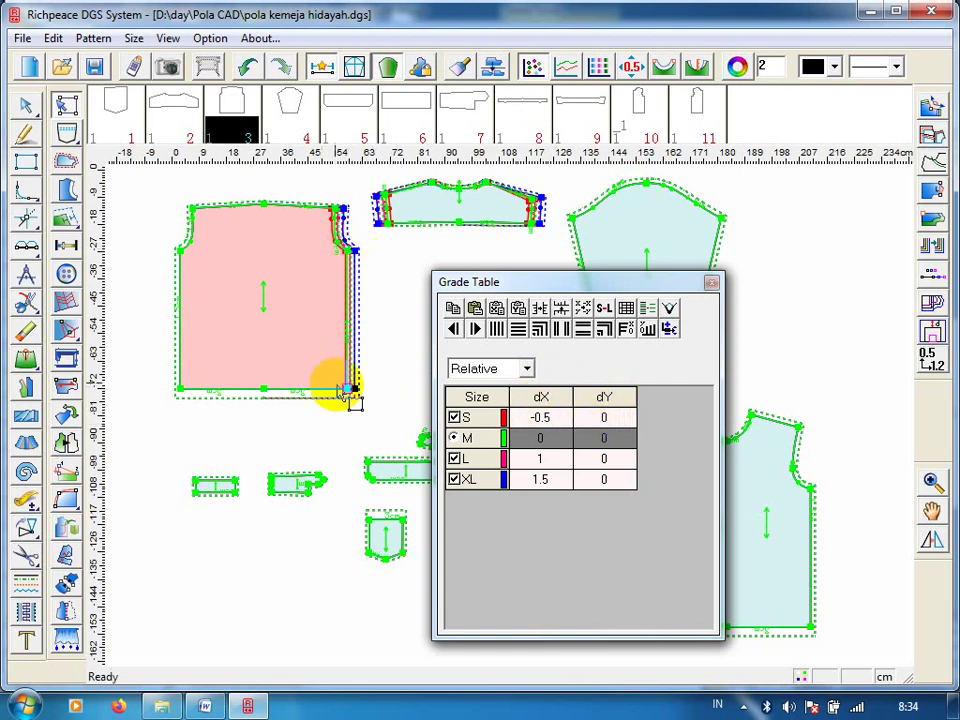
pyautogui.click(606, 418)
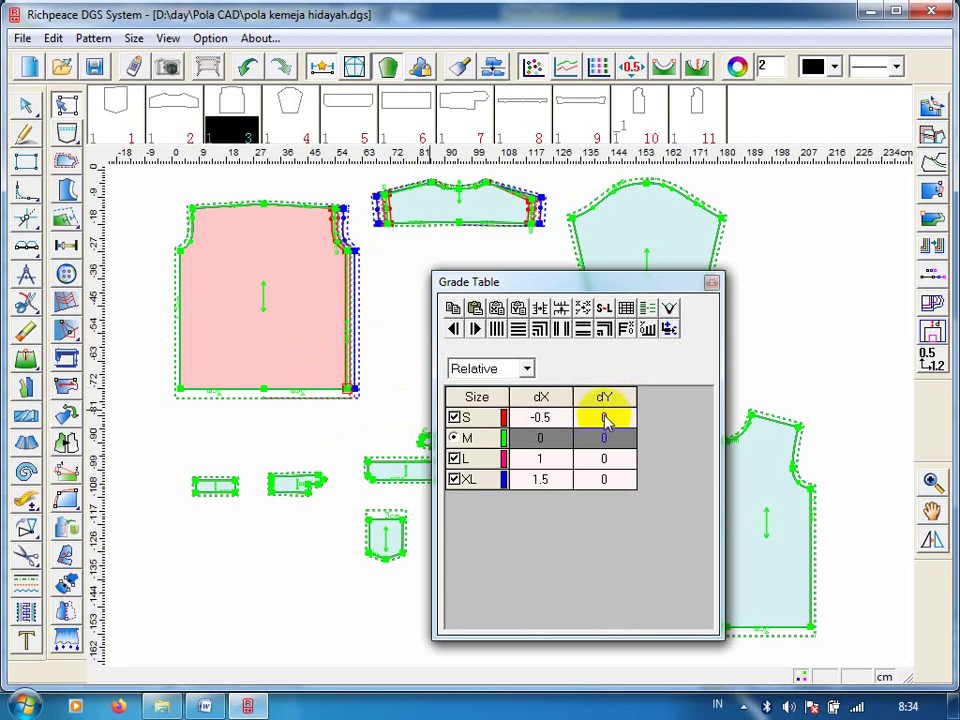
pyautogui.click(604, 416)
pyautogui.write('2')
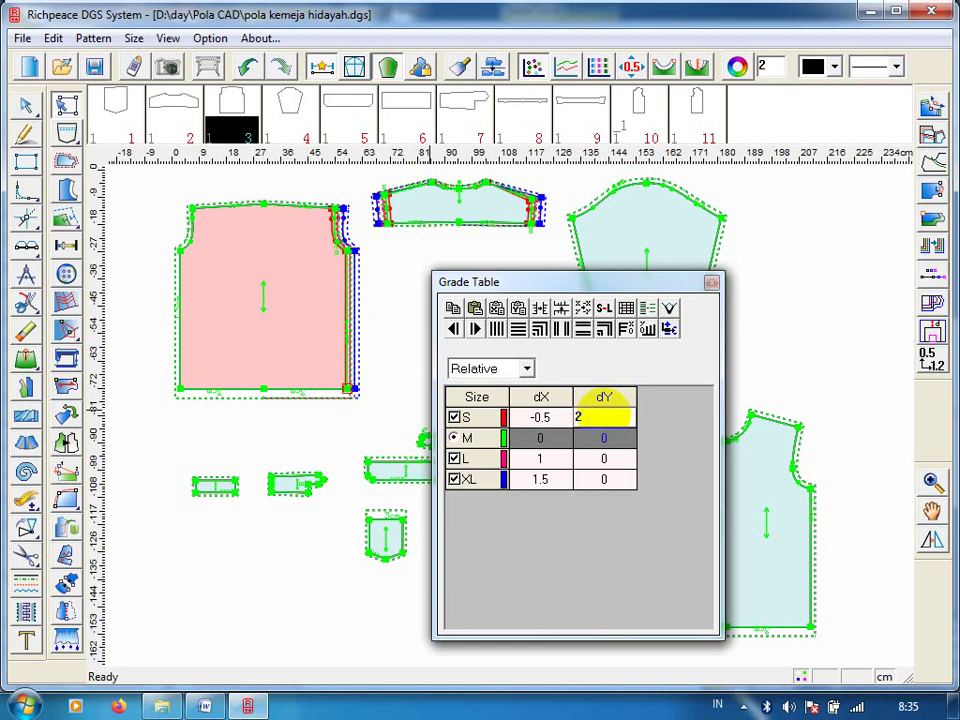
# Check the Panjang Kemeja grades 2, 2 and 4 at the top of the Word size chart.
pyautogui.click(205, 706)
pyautogui.moveTo(952, 410); pyautogui.dragTo(955, 305)
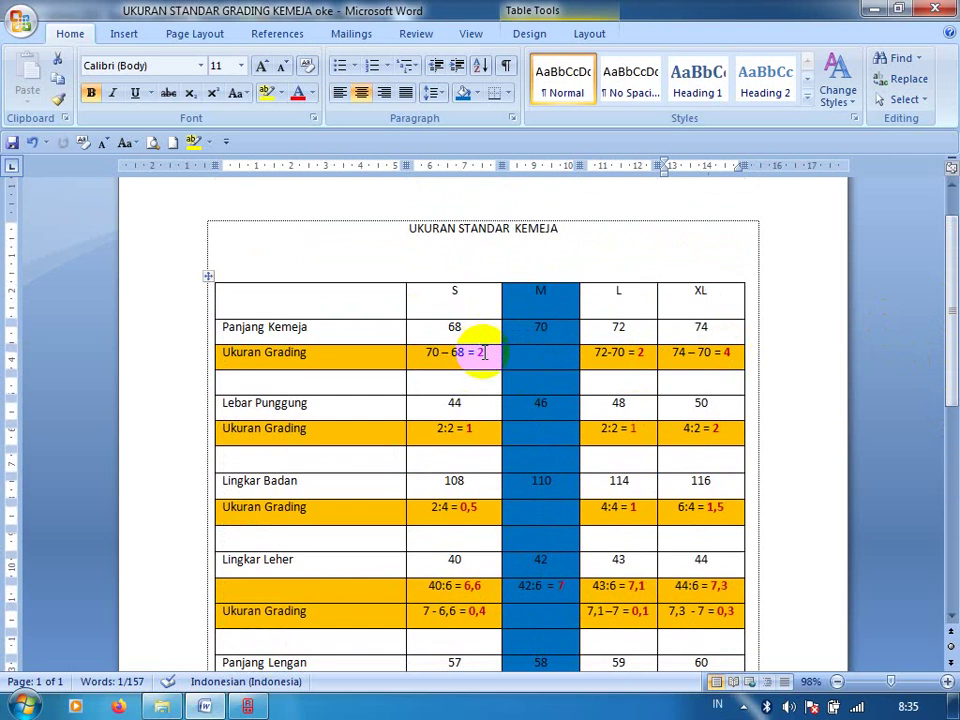
pyautogui.moveTo(514, 317)
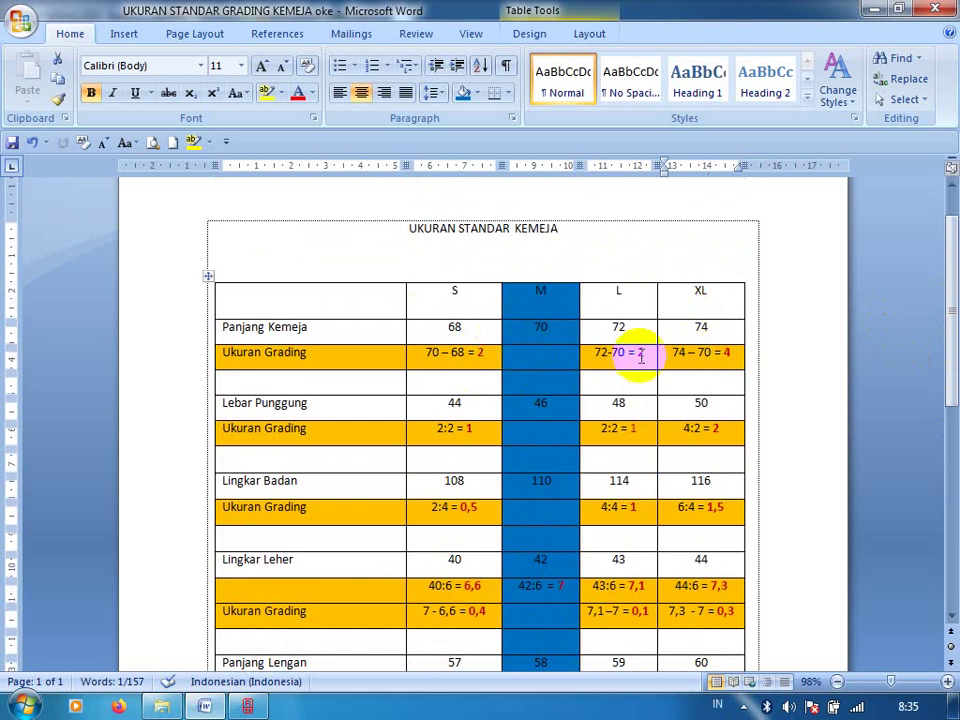
pyautogui.click(246, 707)
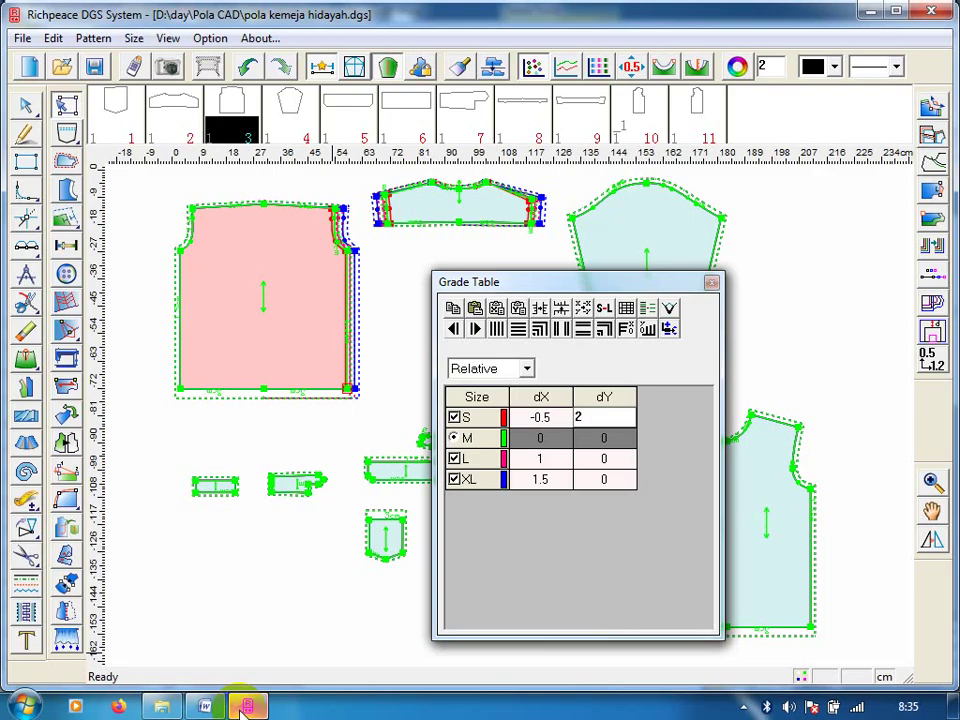
# Set the lower-right corner's dY to L -2 and XL -4 and apply non-equal grading.
pyautogui.click(607, 456)
pyautogui.write('-2')
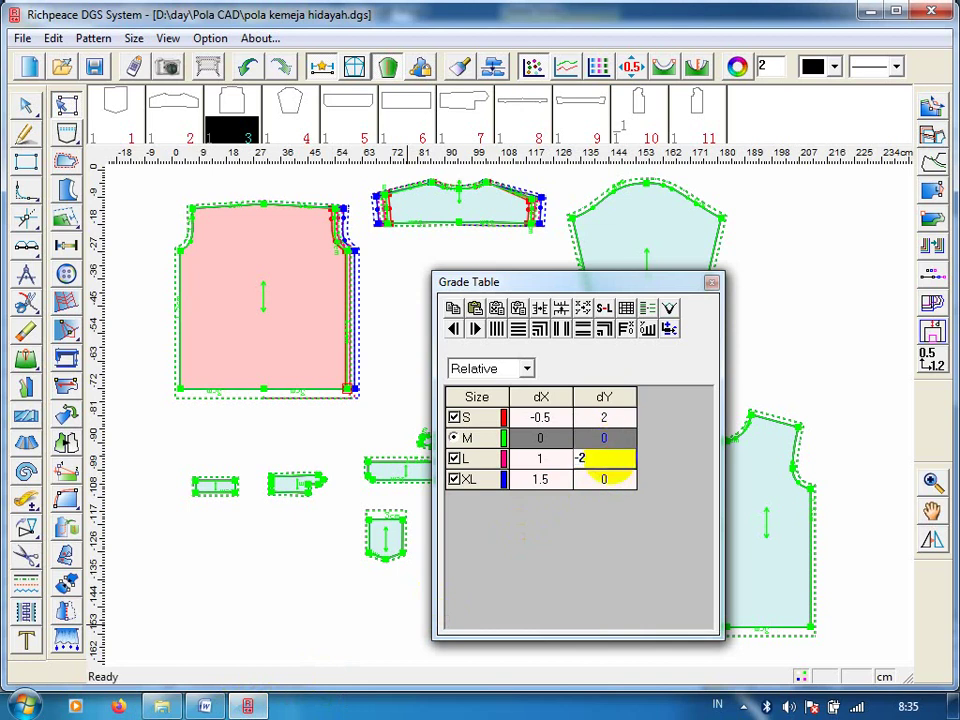
pyautogui.click(606, 480)
pyautogui.write('-4')
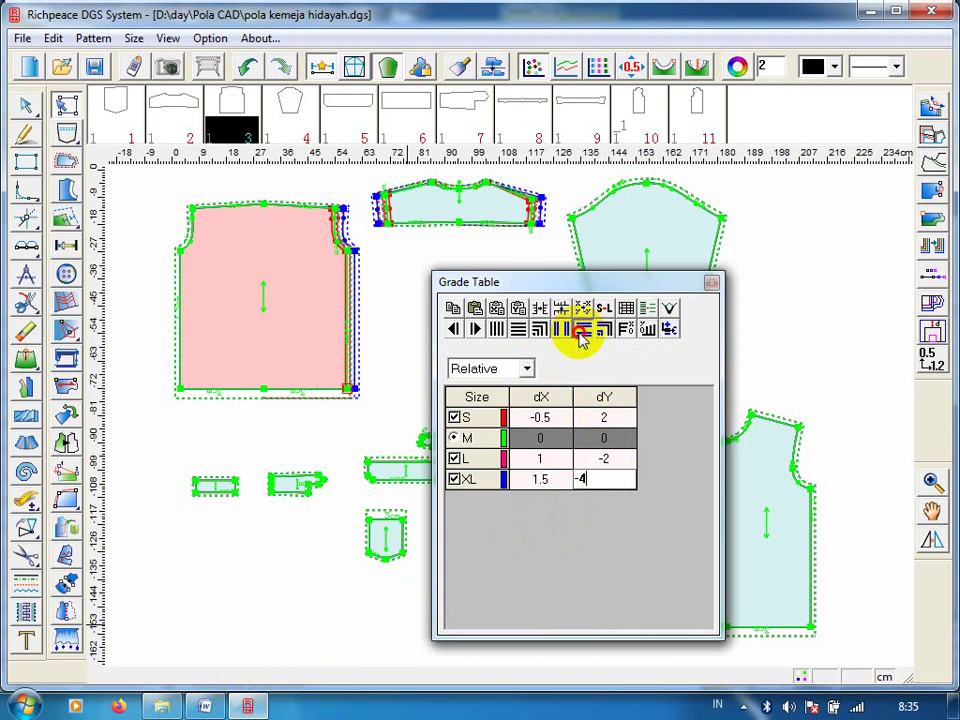
pyautogui.click(583, 338)
# Copy the lower-right corner's grading and paste its dY 2/-2/-4 onto the hem midpoint.
pyautogui.click(265, 388)
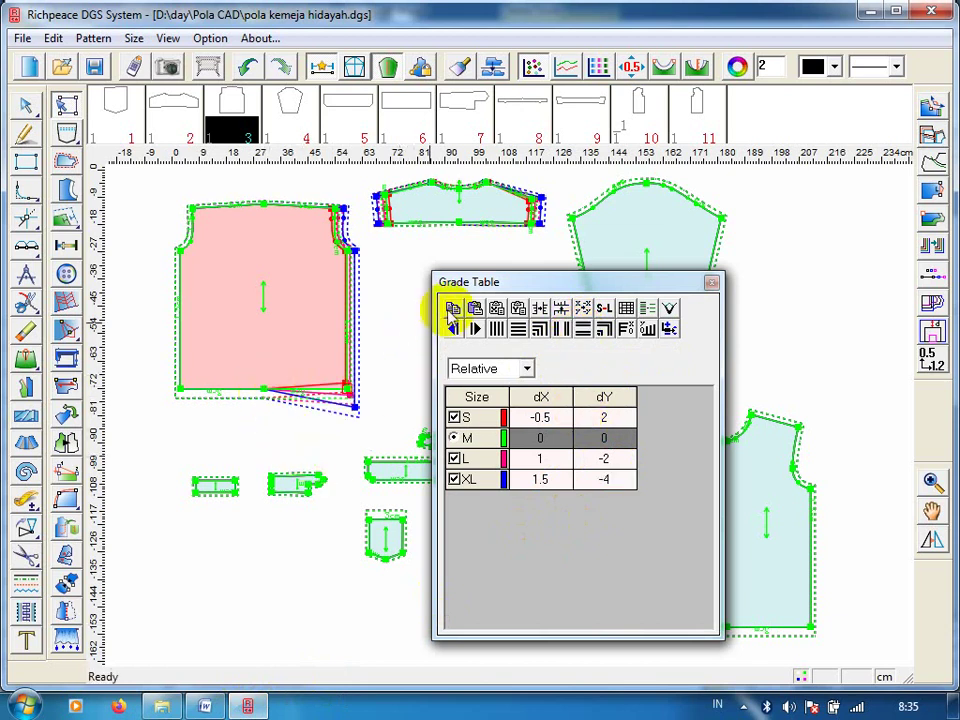
pyautogui.click(451, 307)
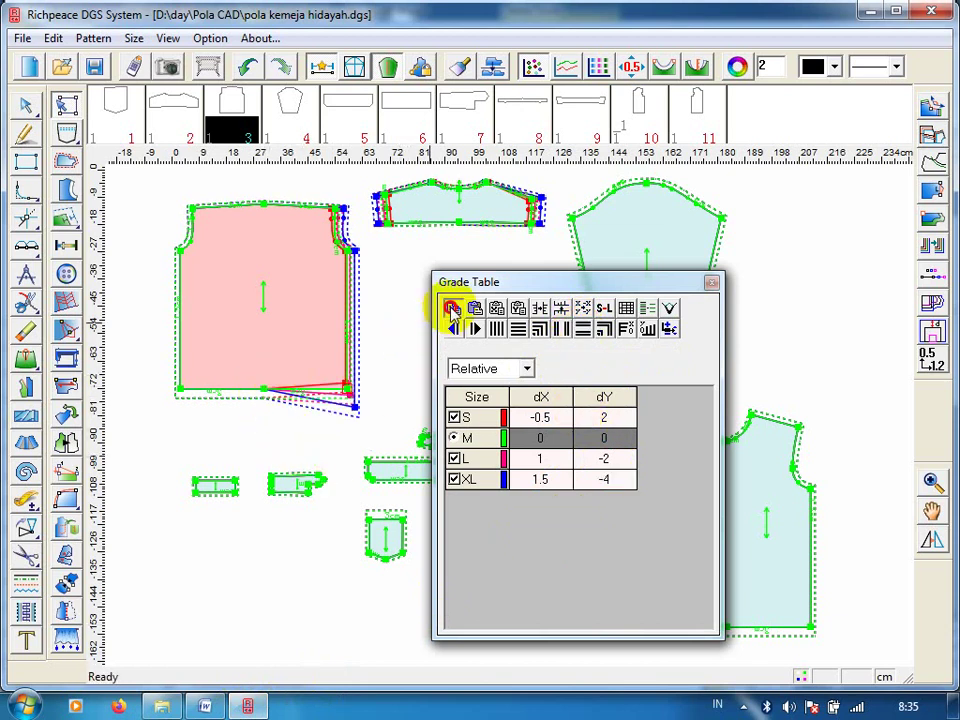
pyautogui.click(264, 388)
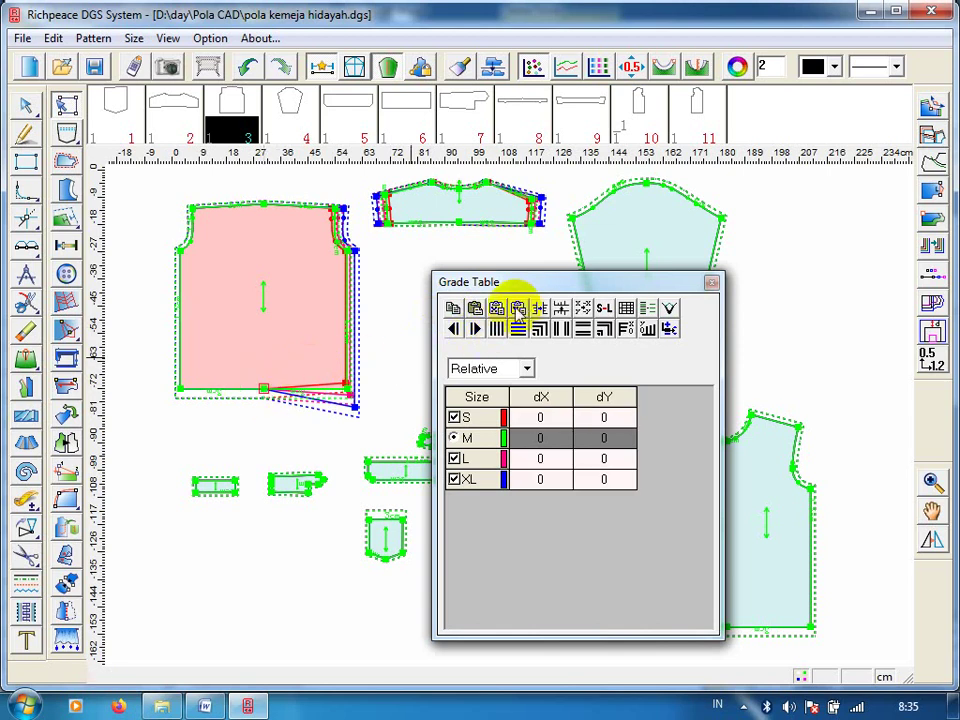
pyautogui.click(518, 308)
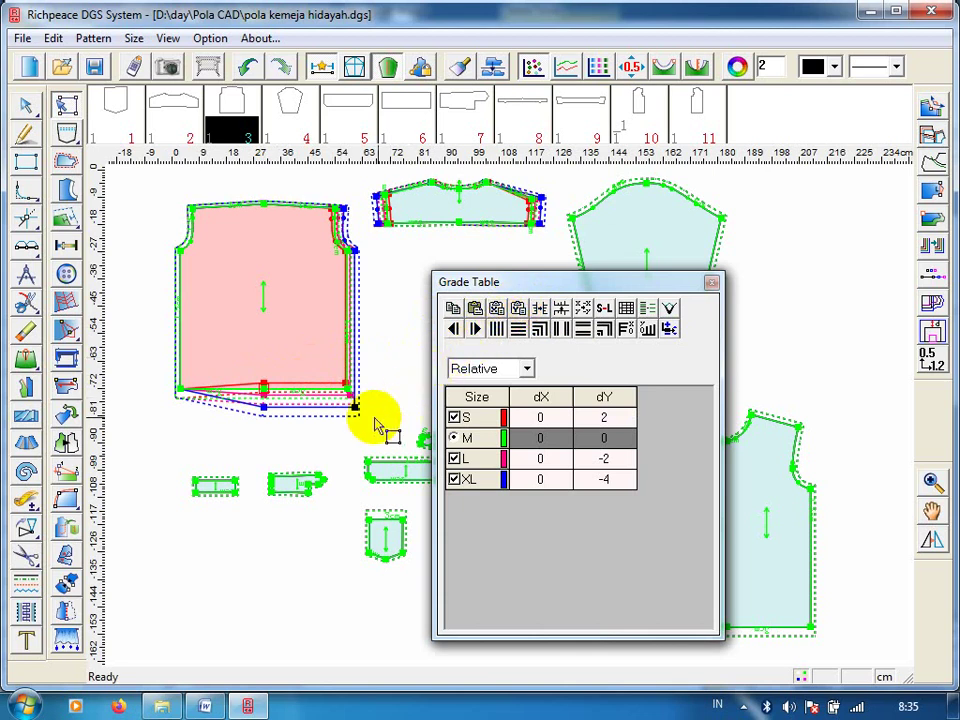
# Paste grading onto the lower-left corner and mirror its dX to 0.5, -1, -1.5.
pyautogui.click(181, 390)
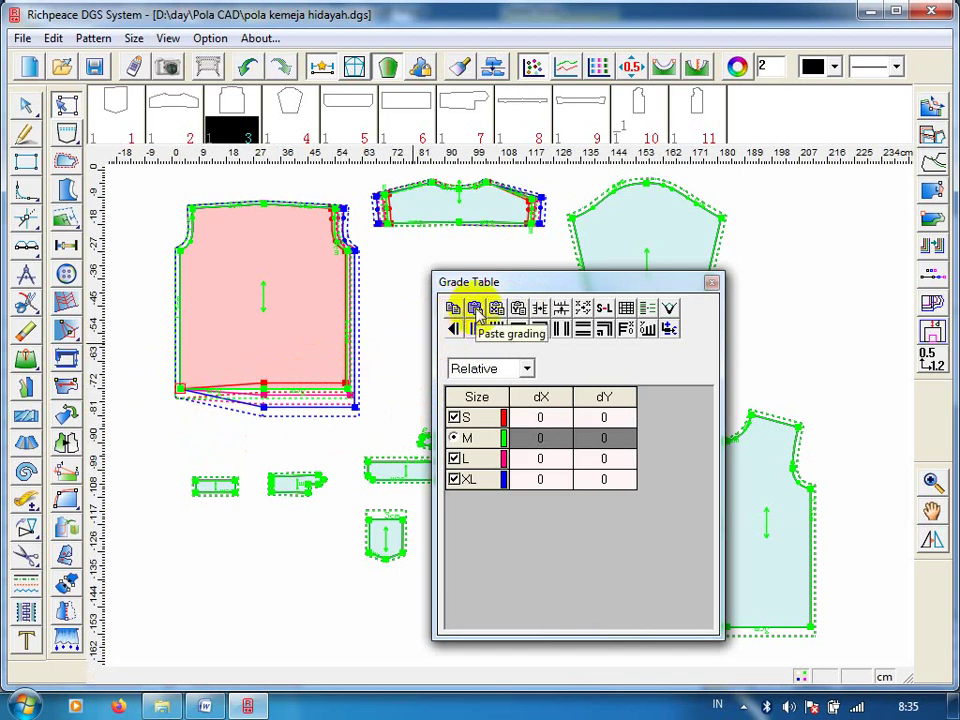
pyautogui.click(477, 311)
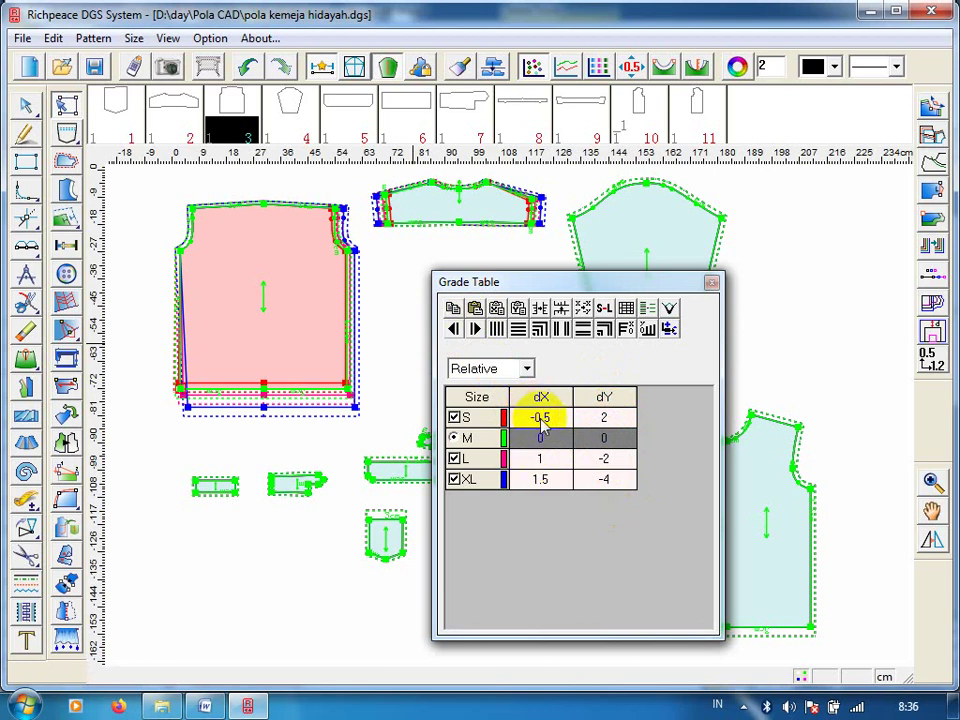
pyautogui.click(533, 483)
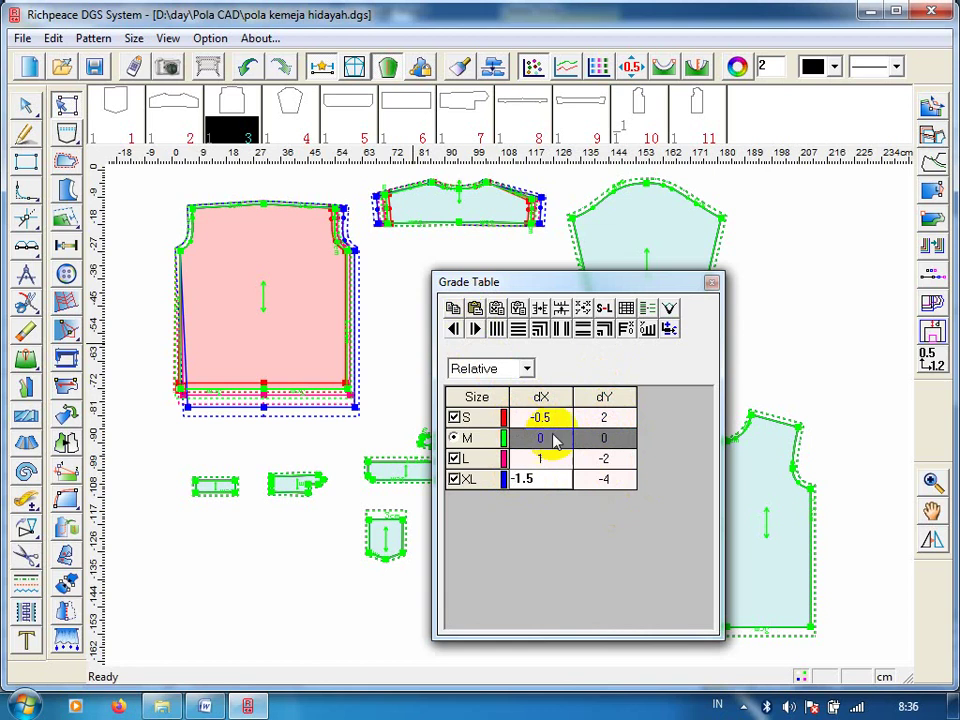
pyautogui.click(535, 458)
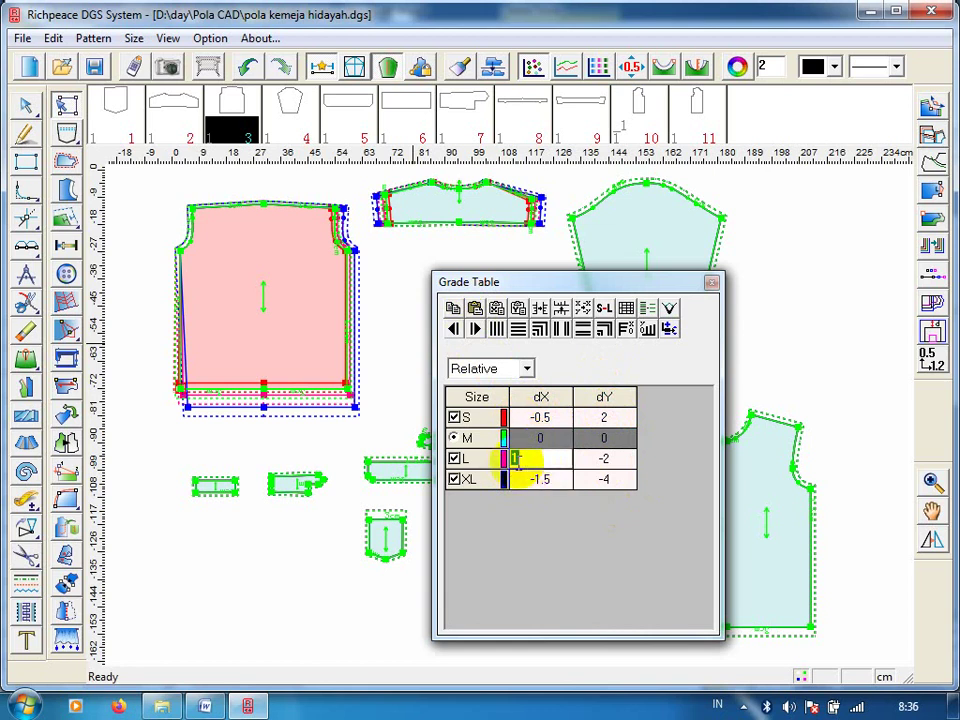
pyautogui.write('-1')
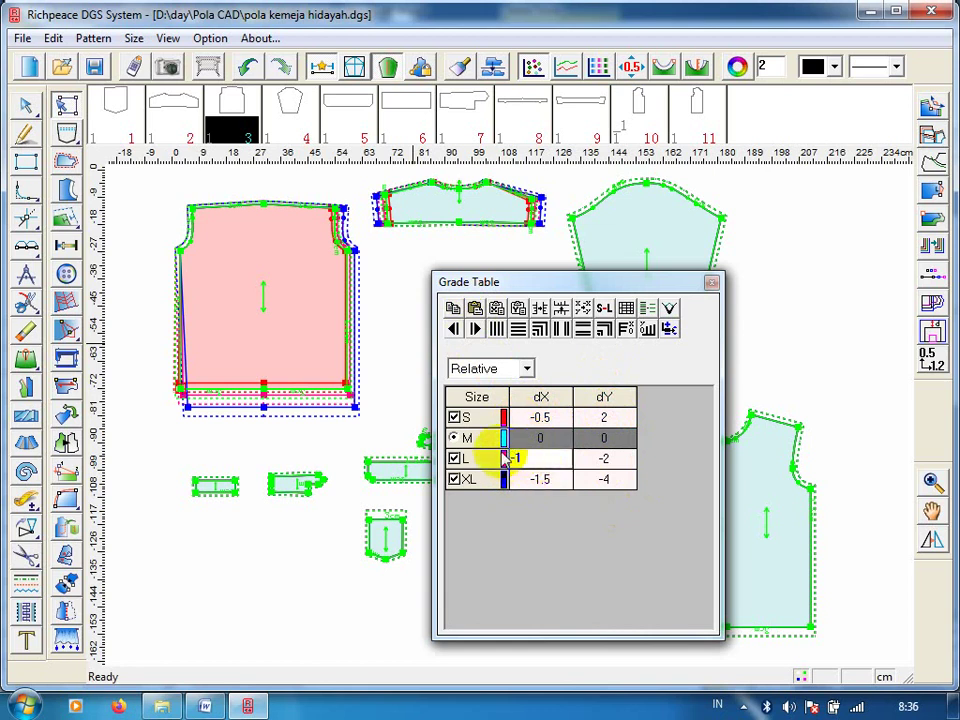
pyautogui.click(533, 417)
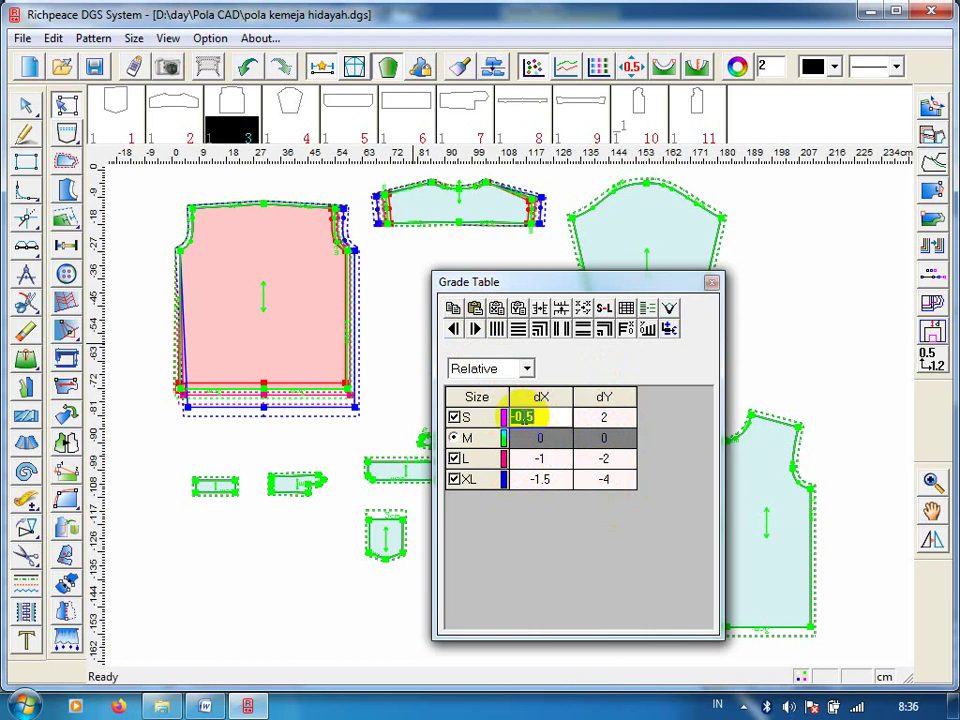
pyautogui.click(512, 417)
pyautogui.write('0.5')
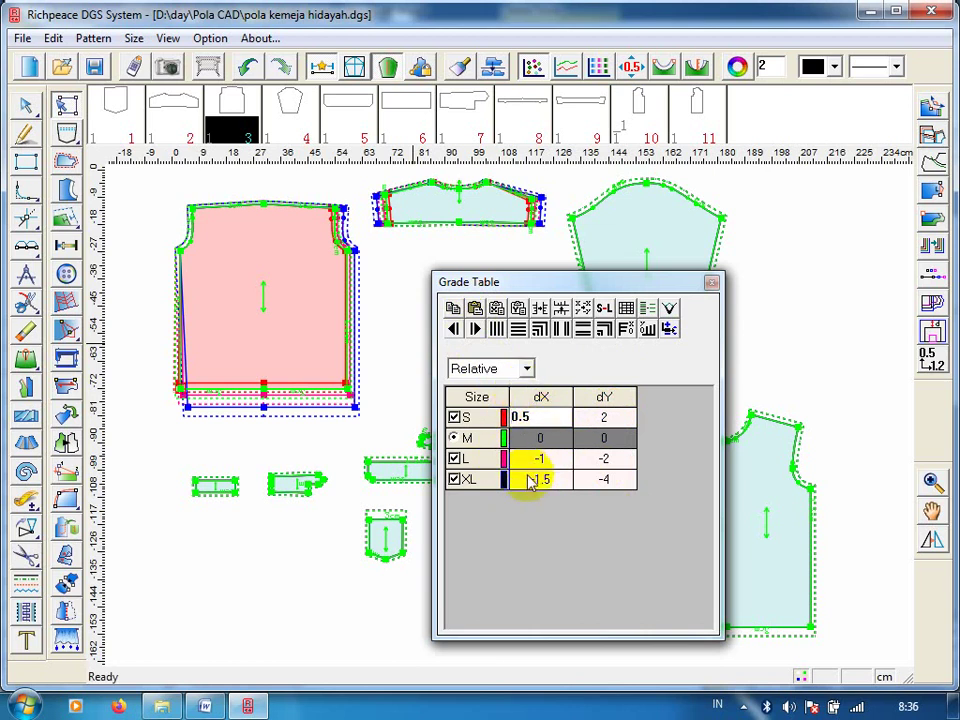
pyautogui.click(564, 333)
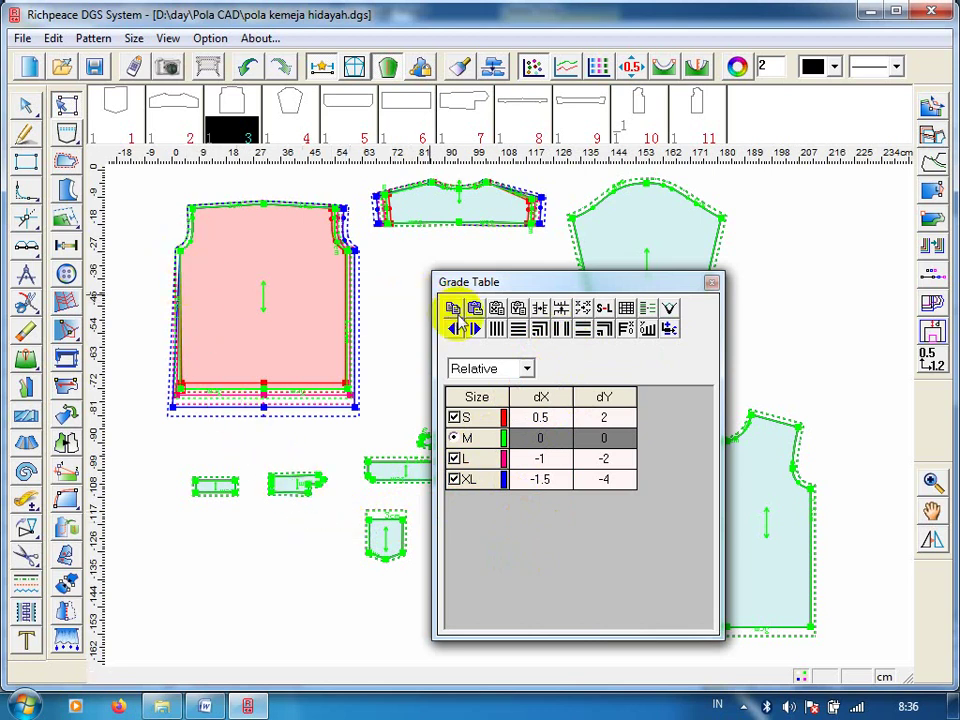
# Copy the lower-left corner's grading and paste its dX onto the next left-edge point.
pyautogui.click(453, 309)
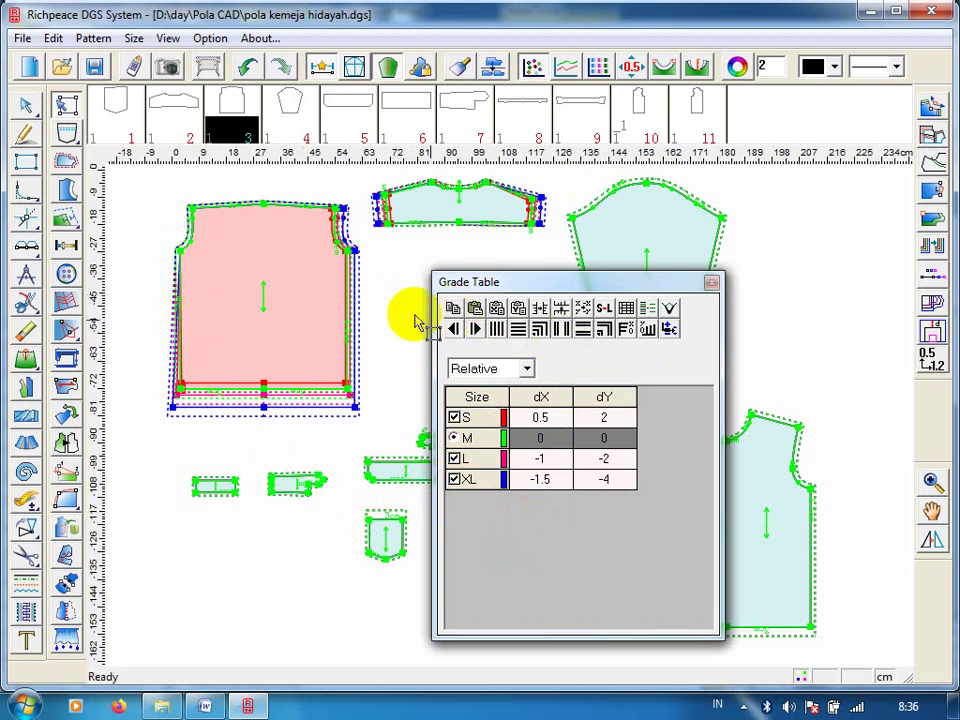
pyautogui.click(182, 252)
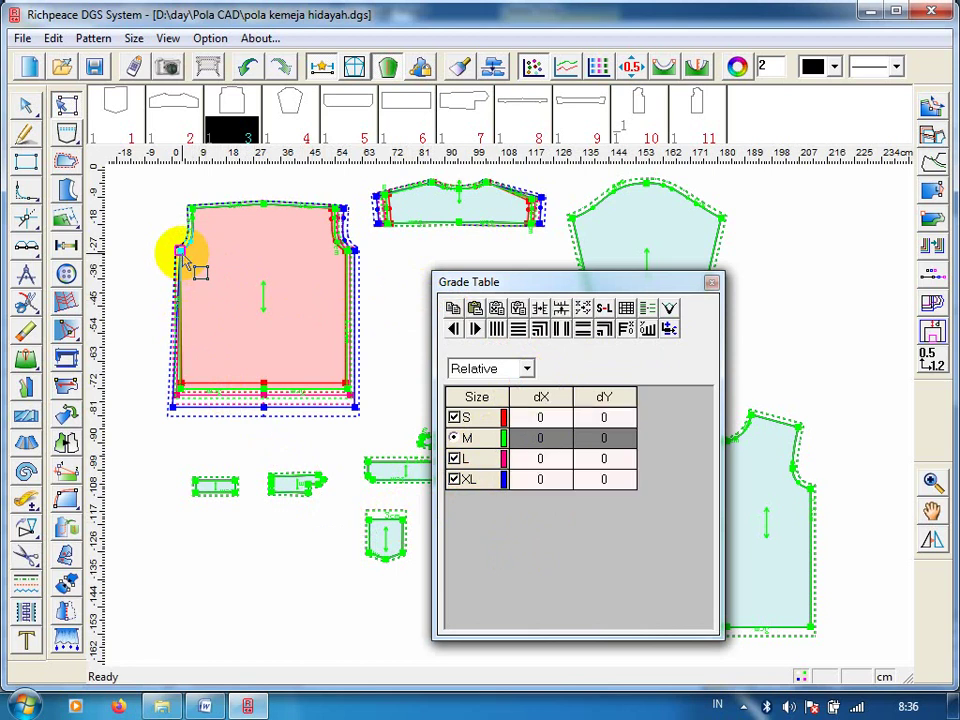
pyautogui.click(494, 312)
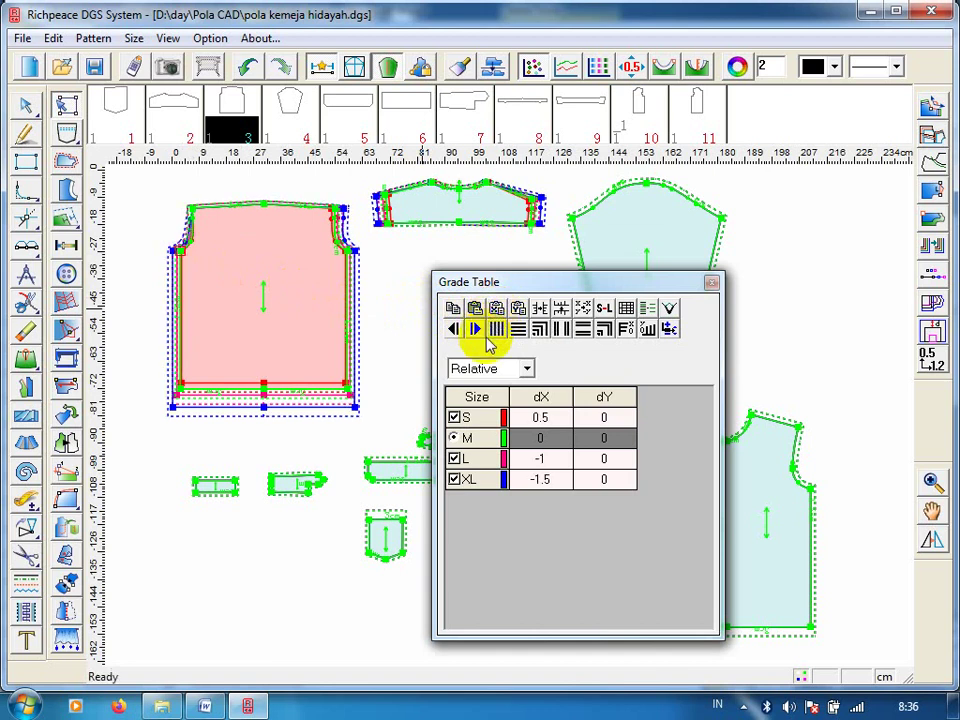
# Paste X grading onto the top-left corner and set dX to S 1, L -1, XL -2.
pyautogui.click(192, 208)
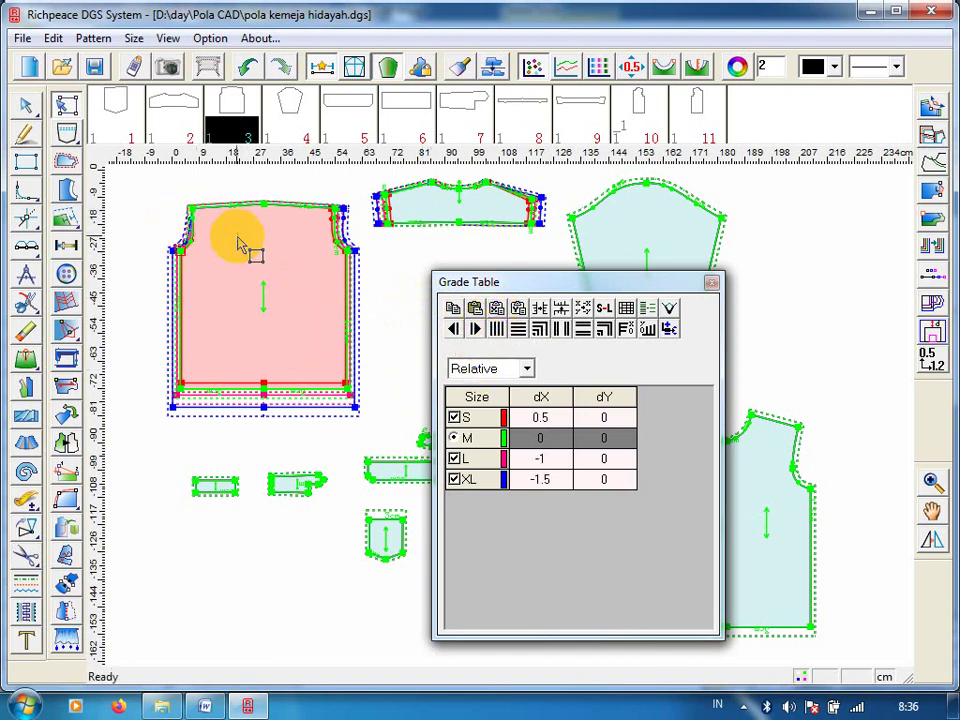
pyautogui.click(337, 209)
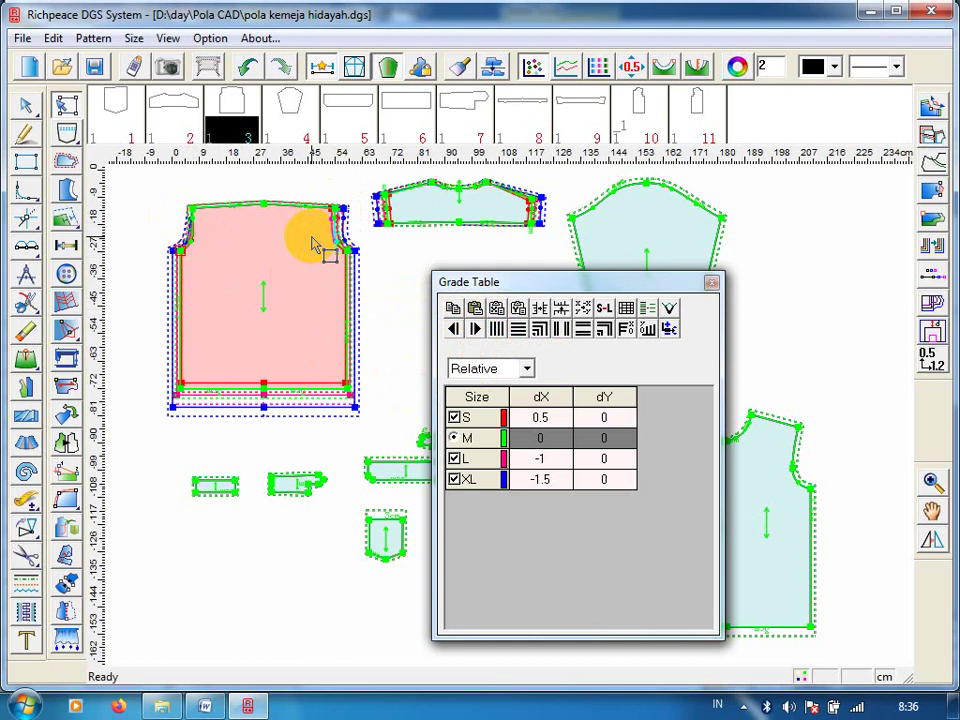
pyautogui.click(343, 210)
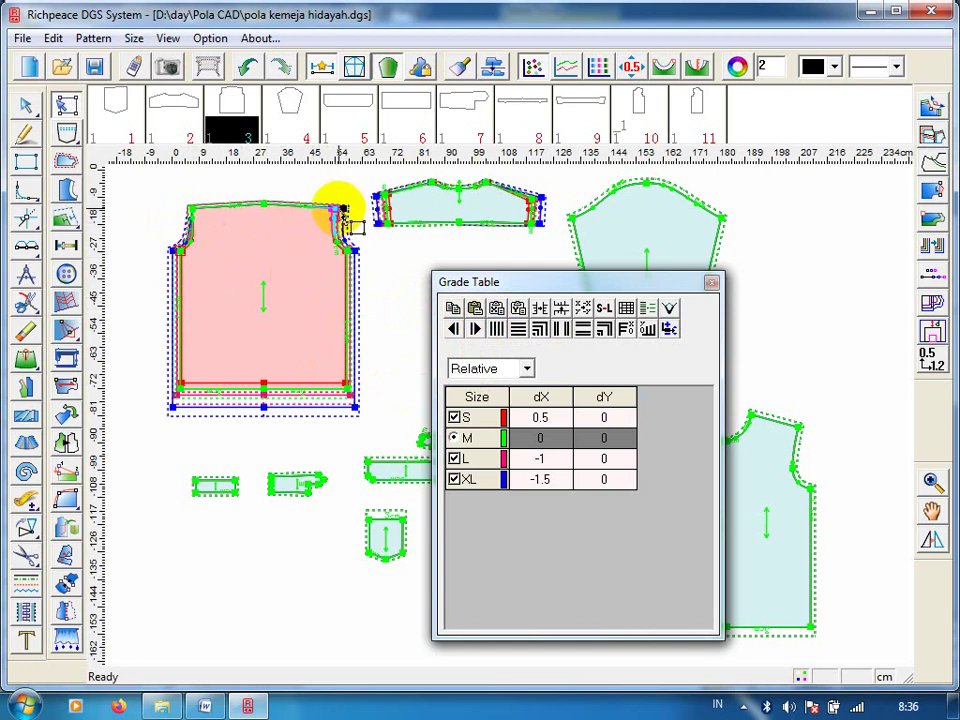
pyautogui.click(341, 210)
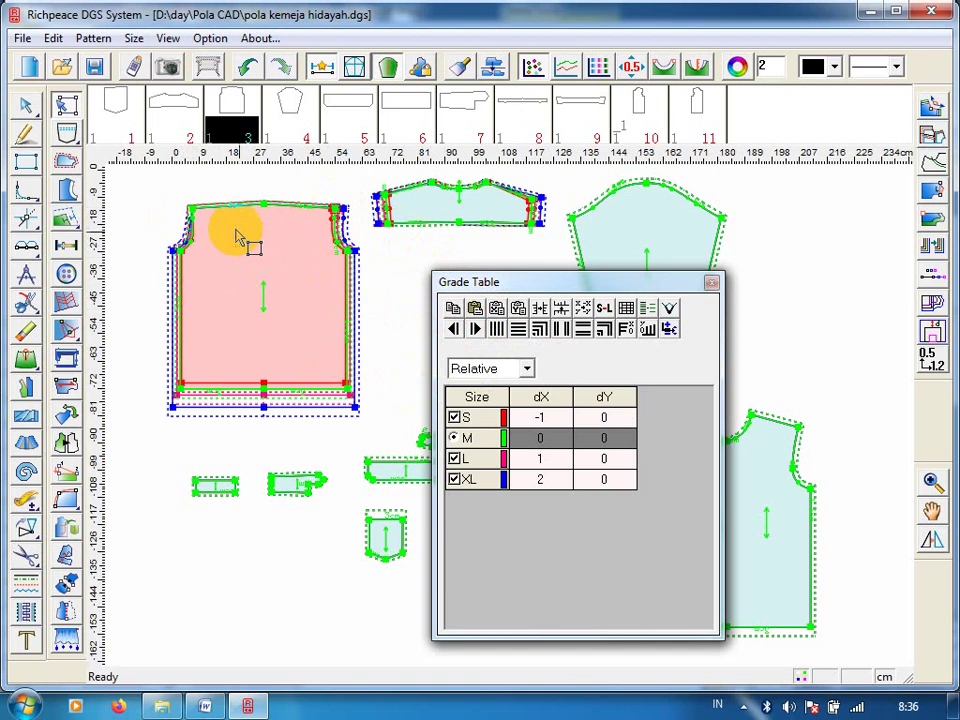
pyautogui.click(191, 209)
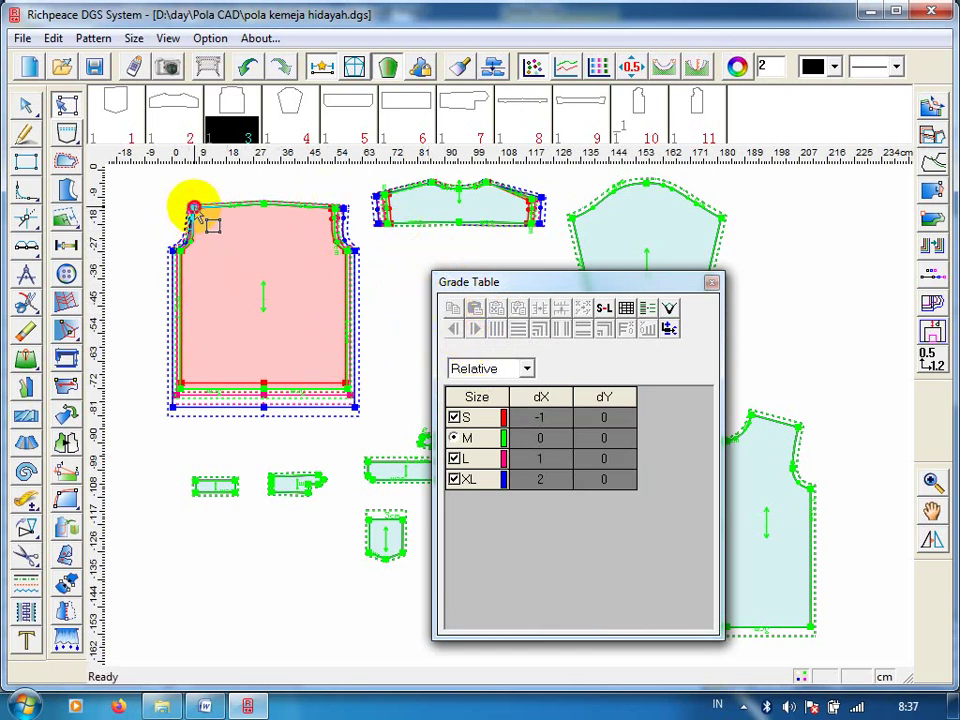
pyautogui.click(193, 208)
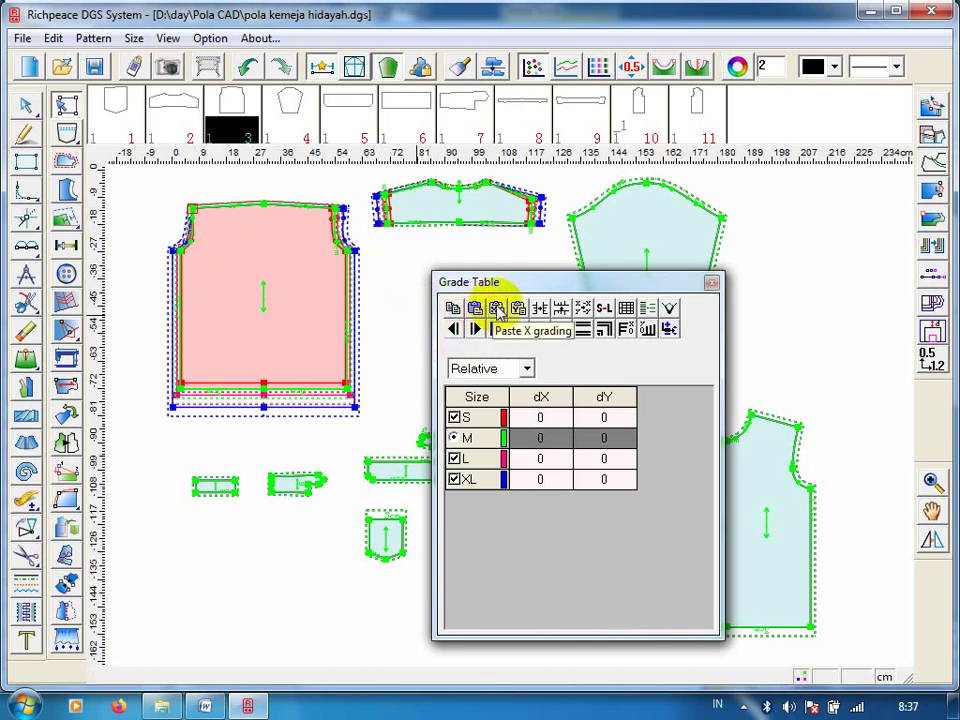
pyautogui.click(497, 309)
pyautogui.click(497, 309)
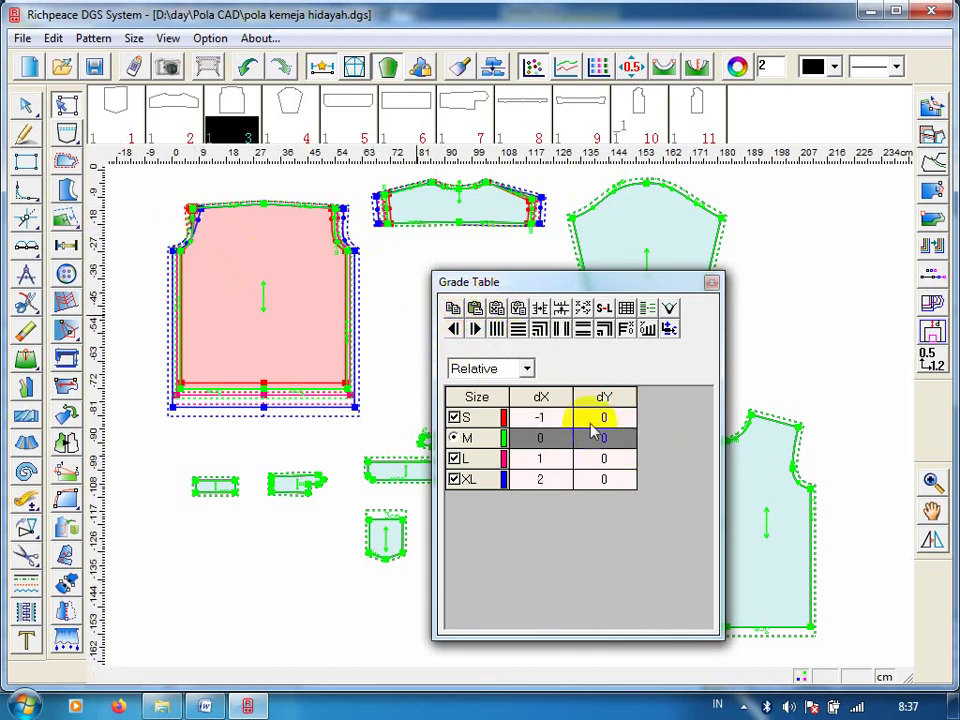
pyautogui.doubleClick(538, 460)
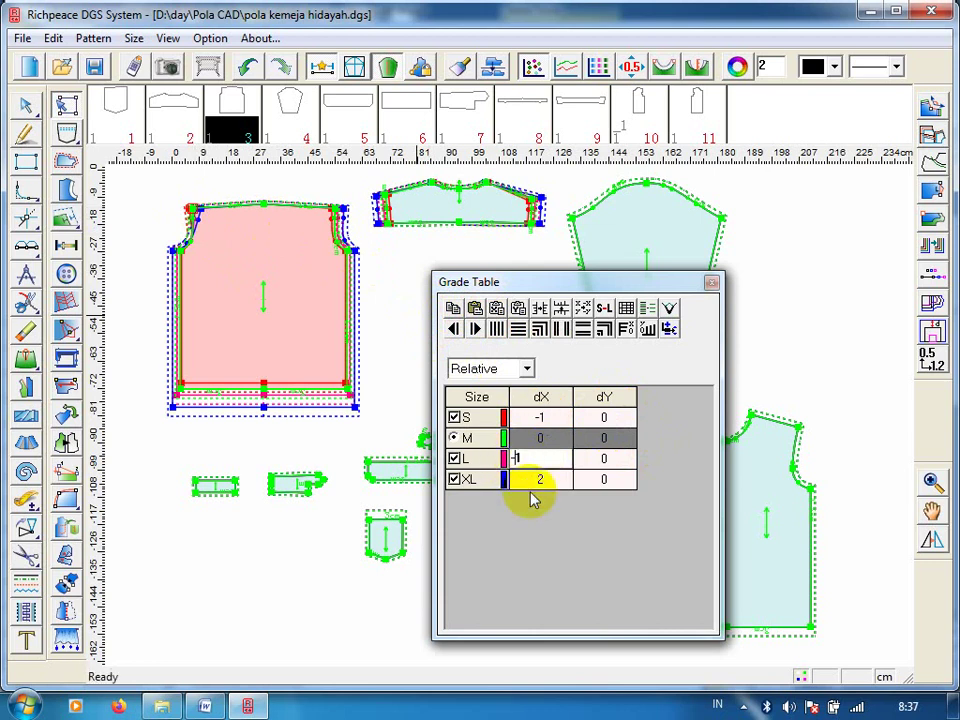
pyautogui.write('-1')
pyautogui.doubleClick(531, 481)
pyautogui.write('-2')
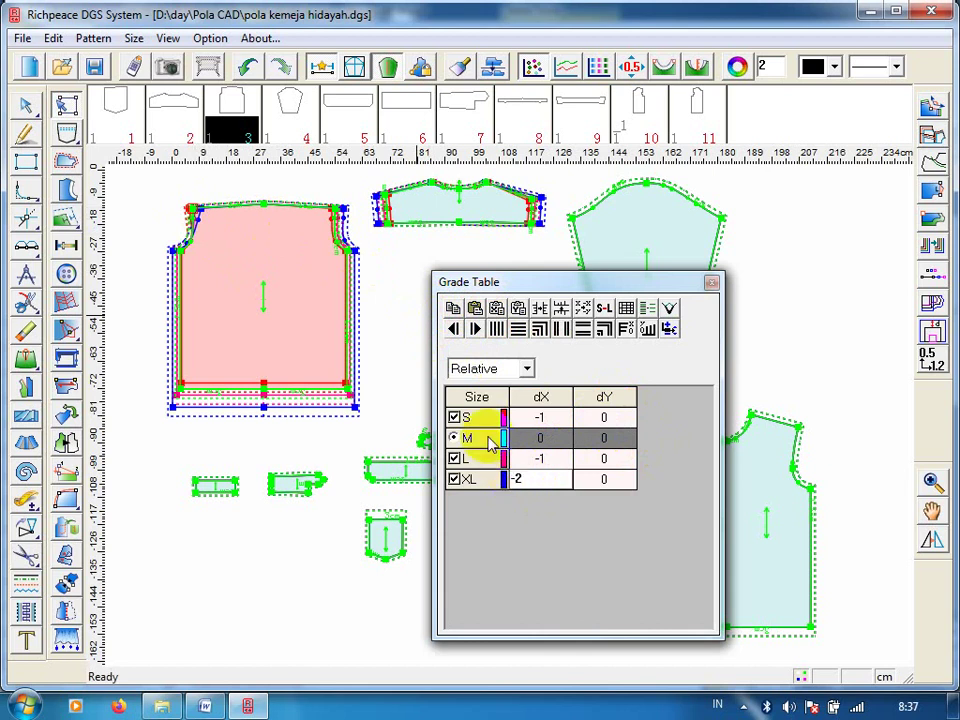
pyautogui.doubleClick(515, 417)
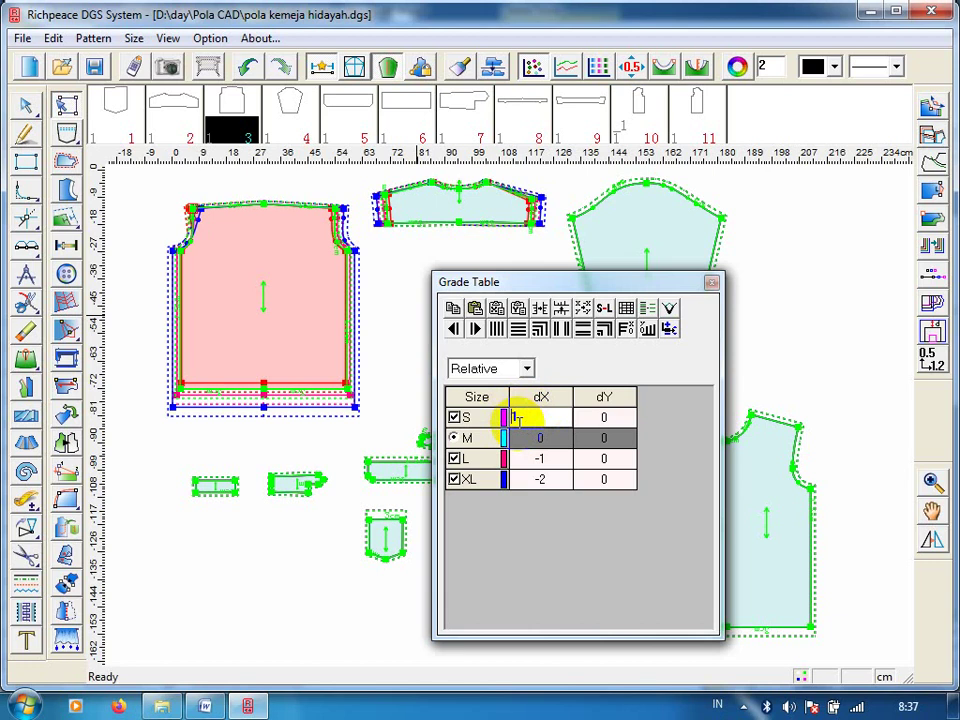
pyautogui.click(563, 338)
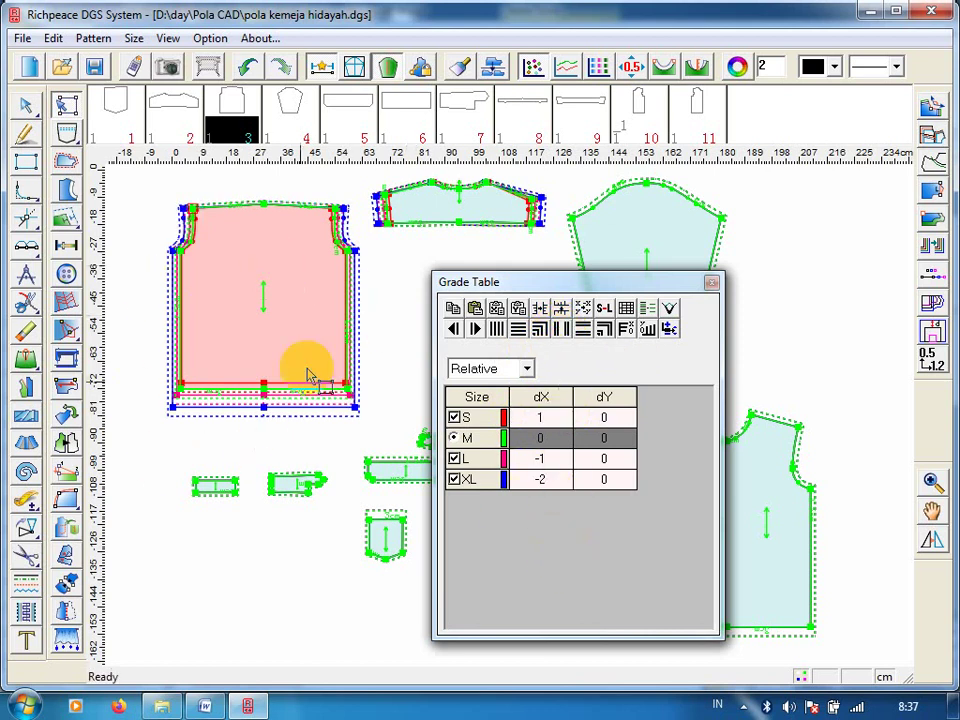
pyautogui.click(712, 283)
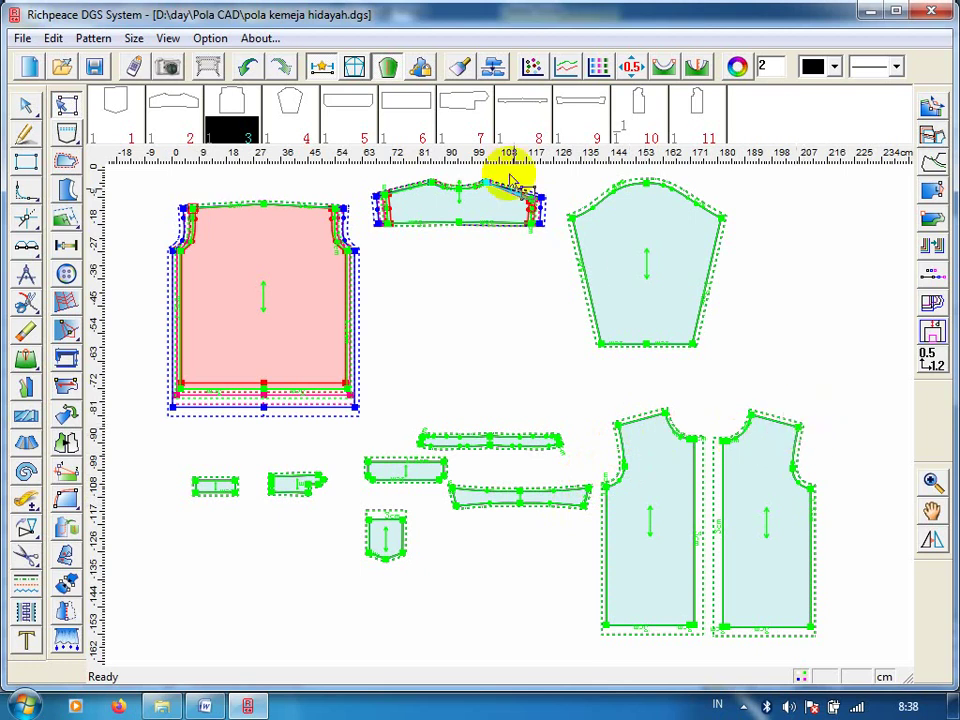
pyautogui.click(535, 67)
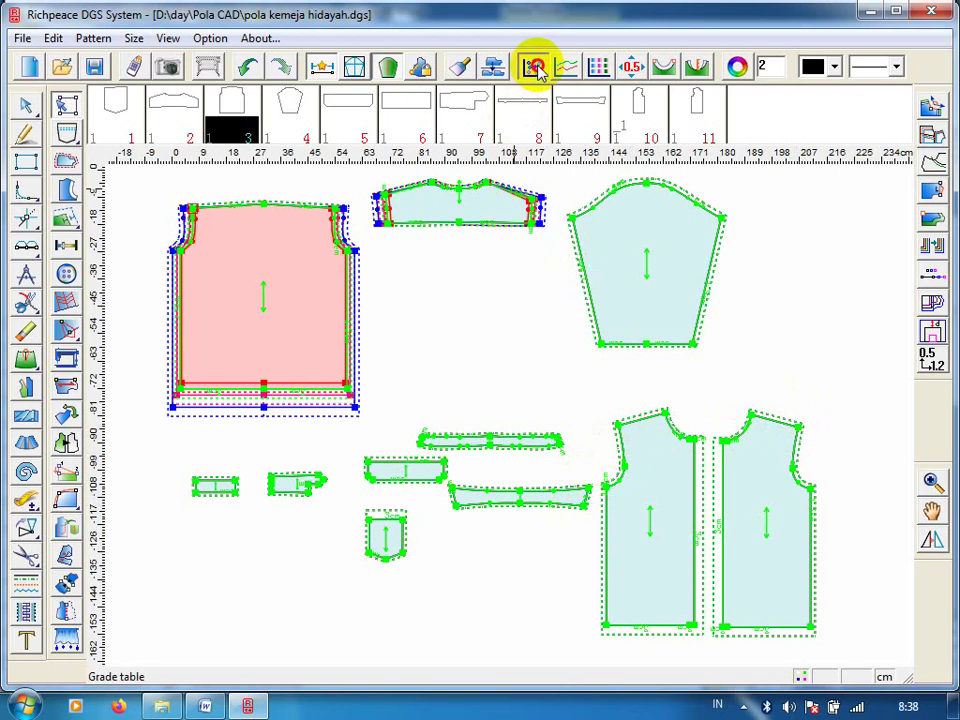
pyautogui.click(559, 285)
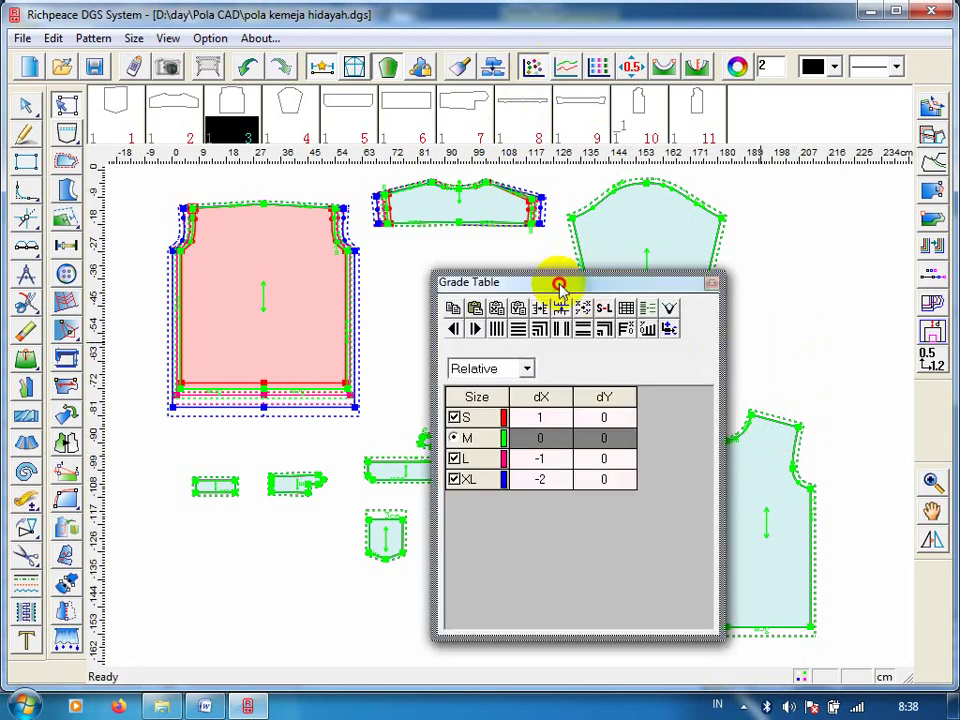
# Move the Grade Table aside and copy the yoke end point's grading.
pyautogui.moveTo(559, 285); pyautogui.dragTo(460, 281)
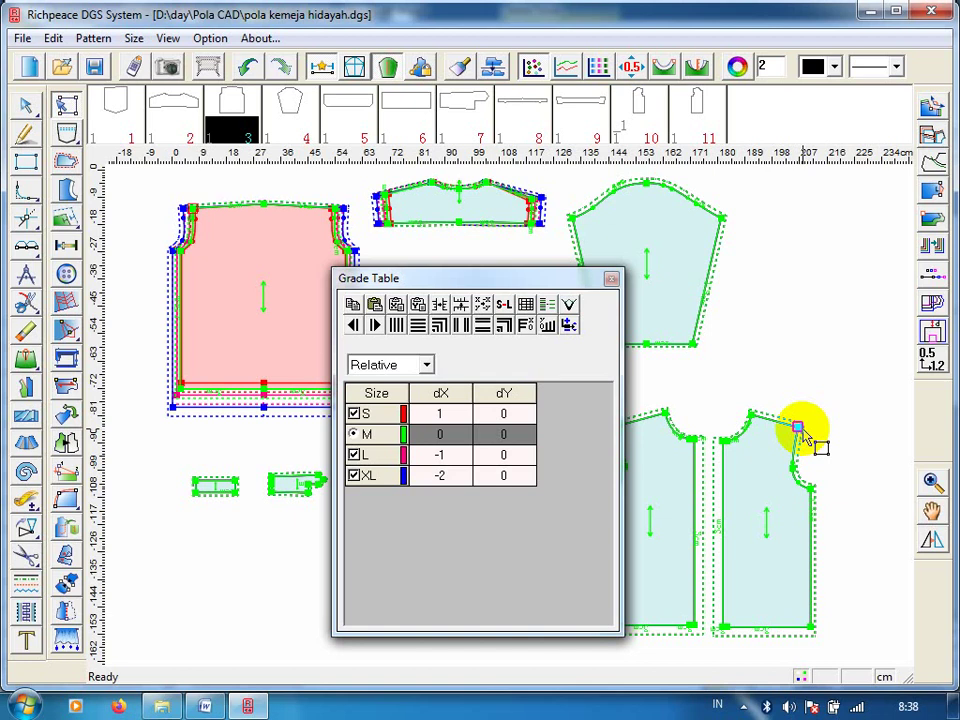
pyautogui.click(800, 428)
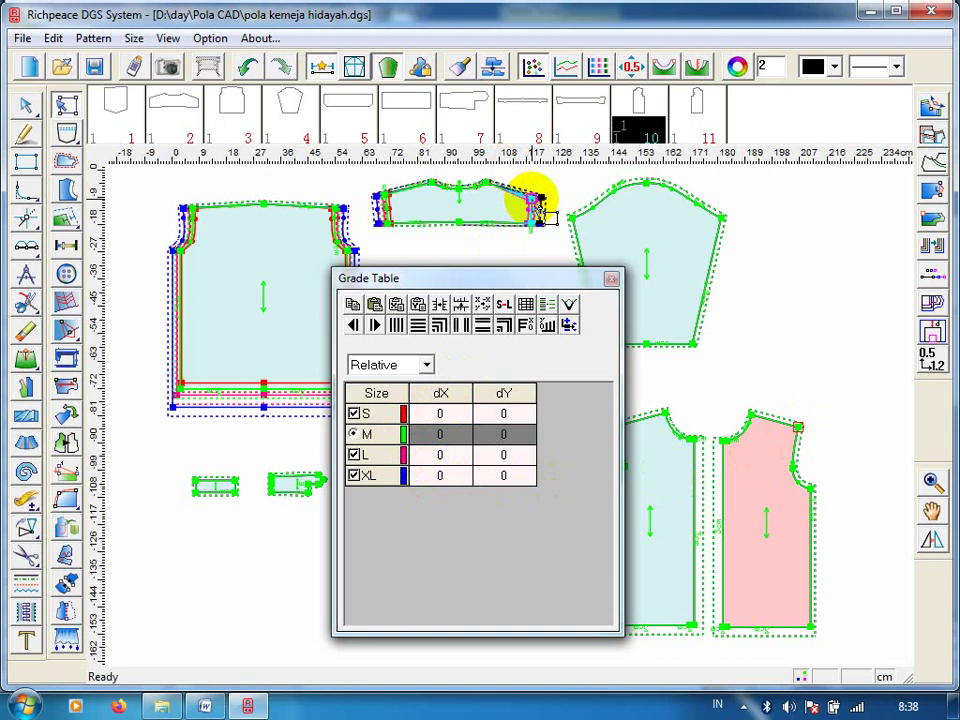
pyautogui.click(537, 207)
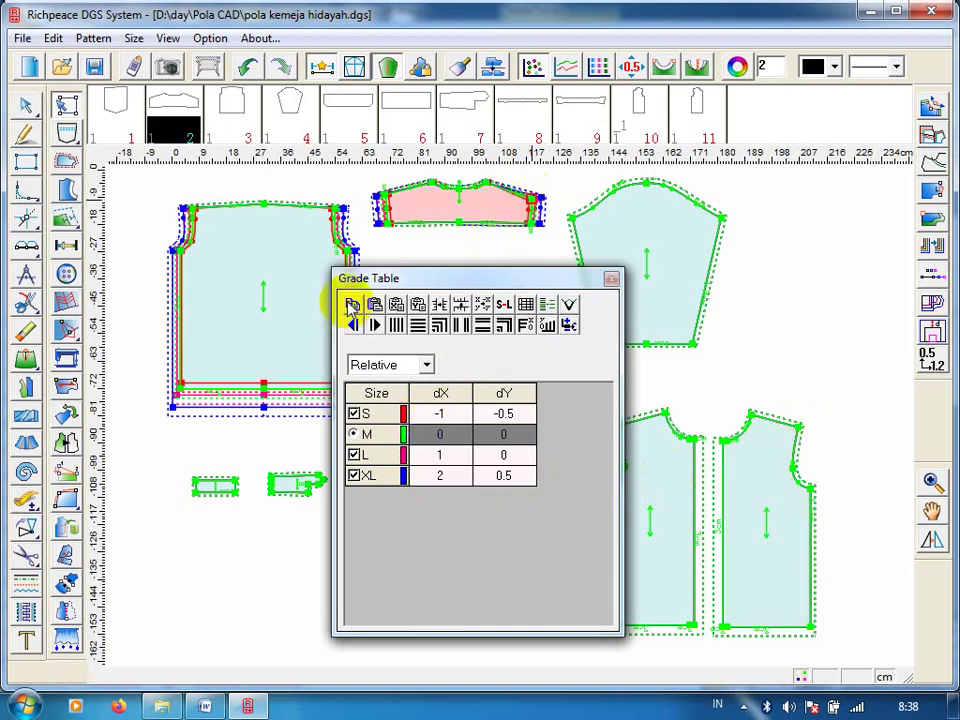
pyautogui.click(352, 305)
# Paste the yoke grading onto the right front's shoulder point and dX -1, 0, 1, 2 onto an armhole point.
pyautogui.click(797, 427)
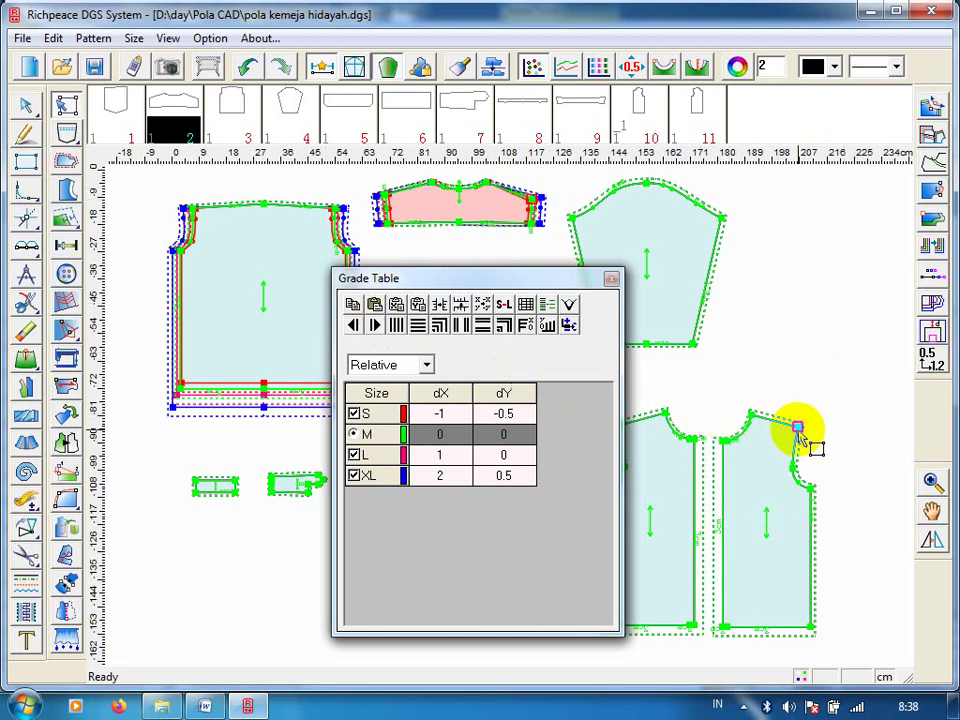
pyautogui.click(797, 428)
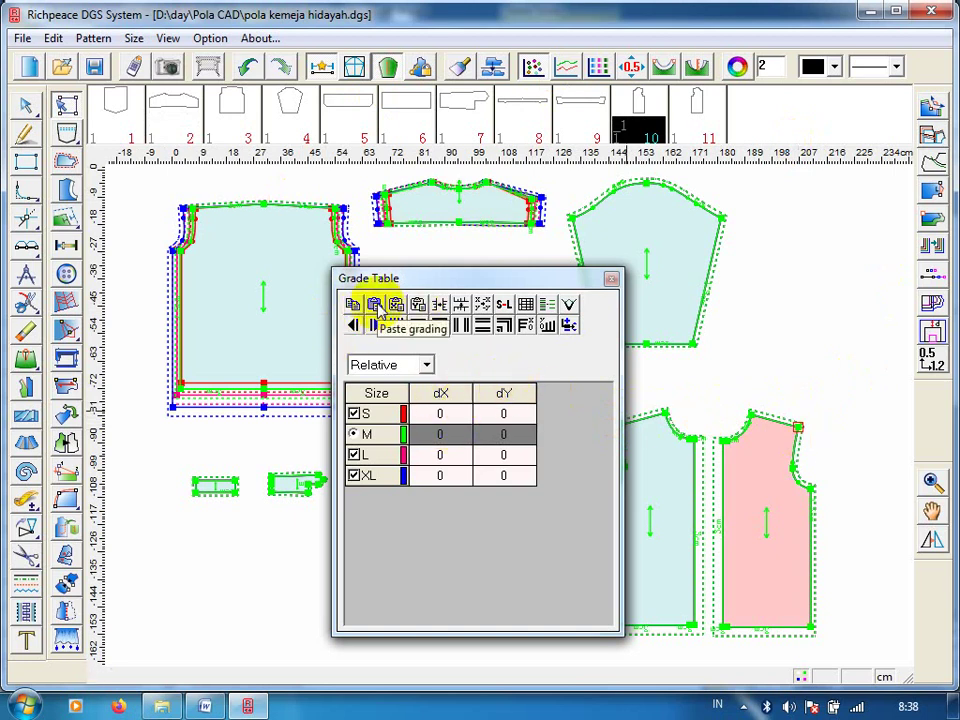
pyautogui.click(375, 305)
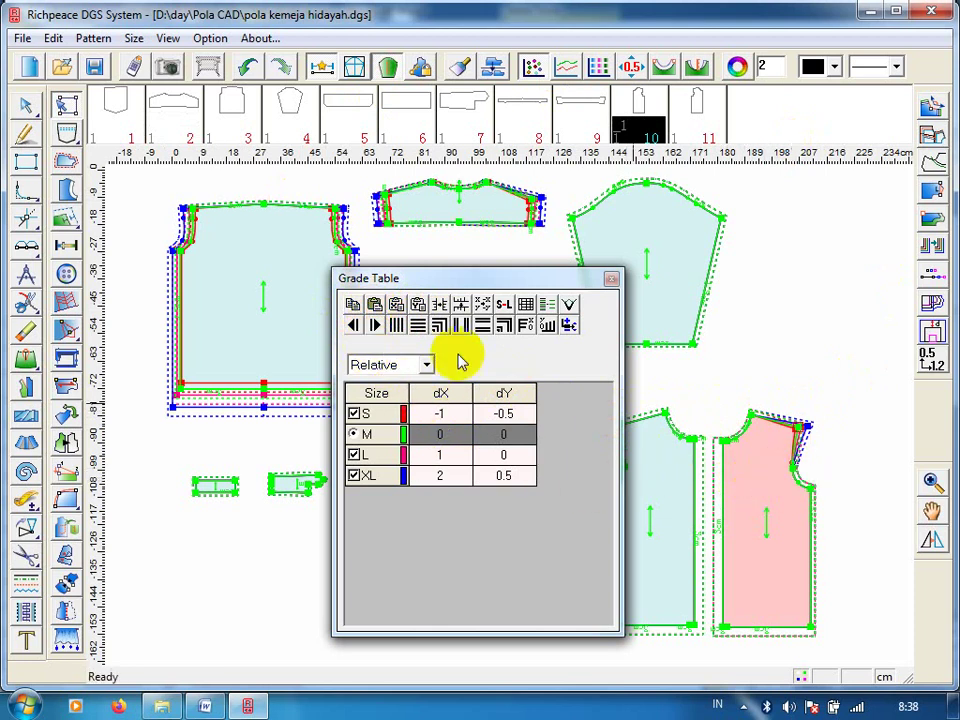
pyautogui.click(792, 467)
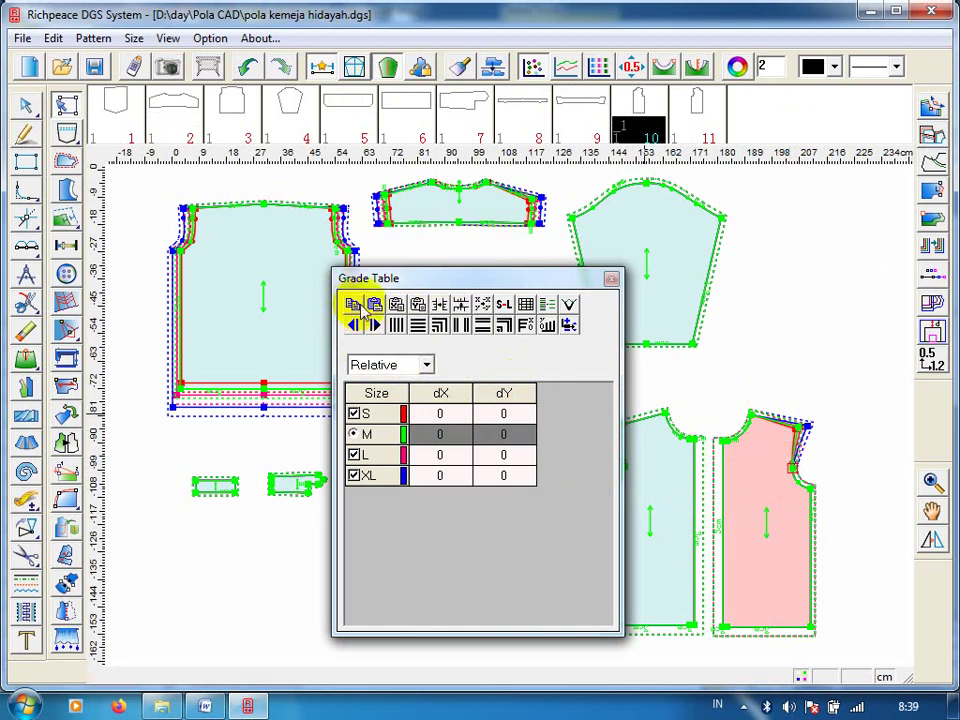
pyautogui.click(397, 304)
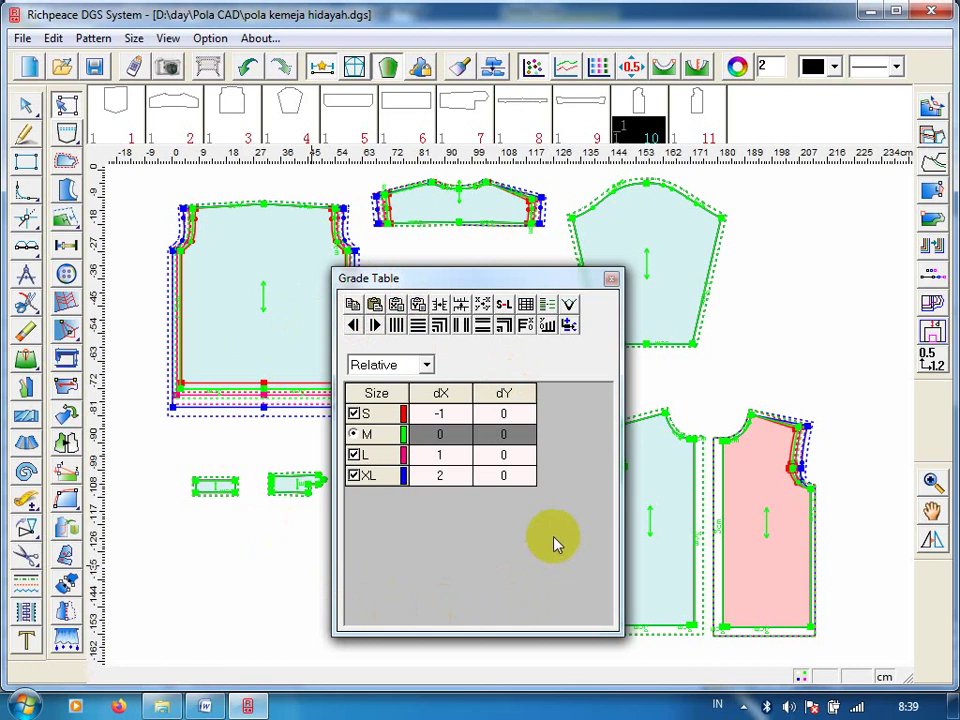
# Paste the armhole dX grading (S -0.5, L 1, XL 1.5) onto the right front's underarm point, then move the Grade Table aside.
pyautogui.click(812, 490)
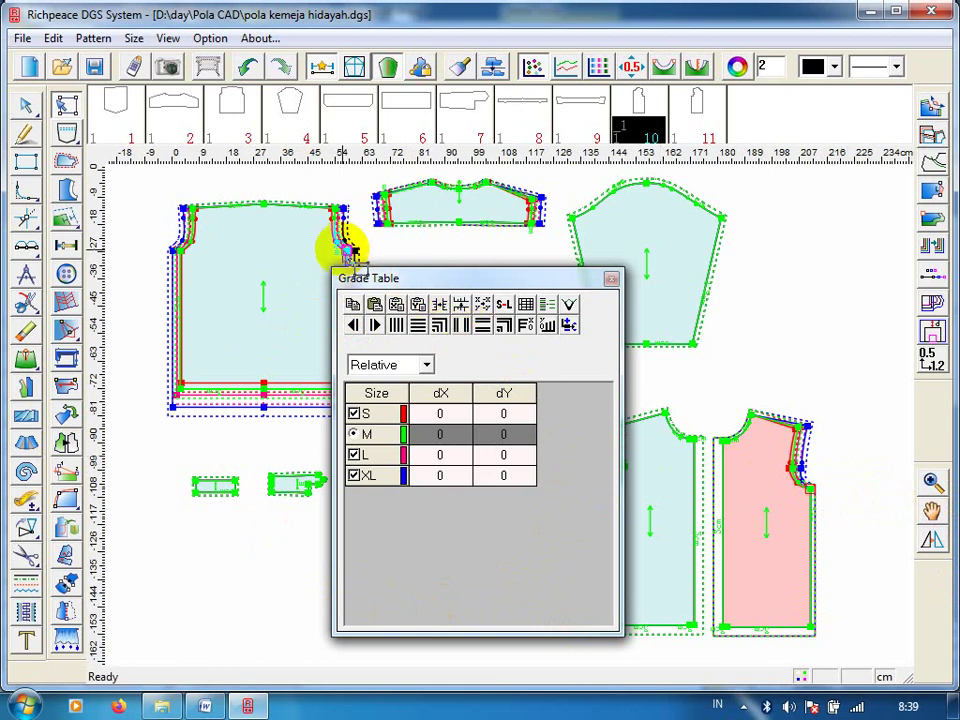
pyautogui.click(348, 249)
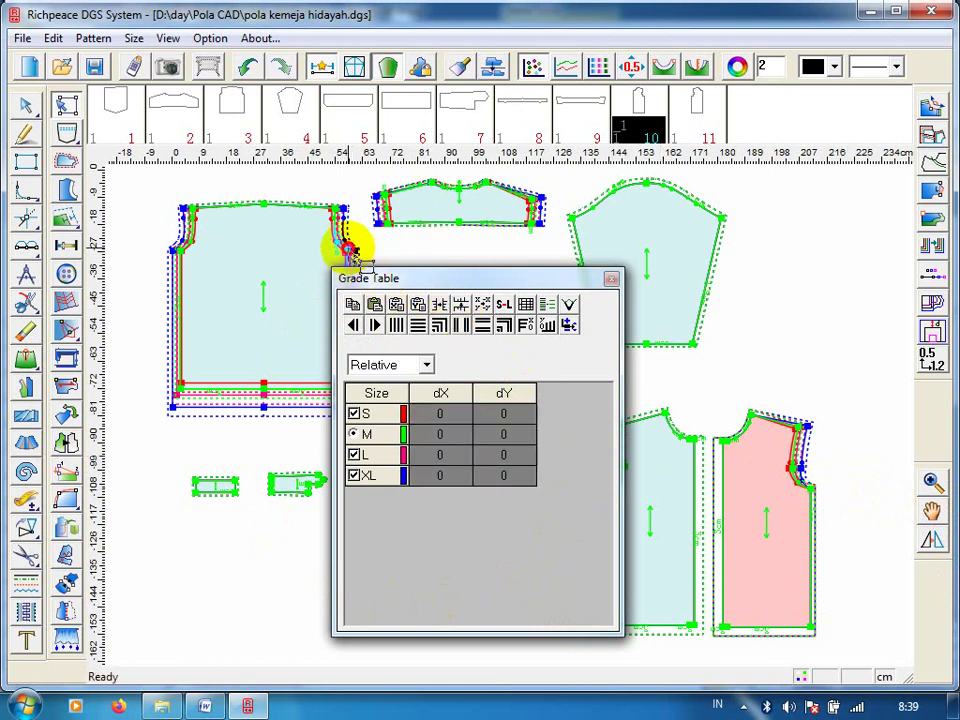
pyautogui.click(356, 258)
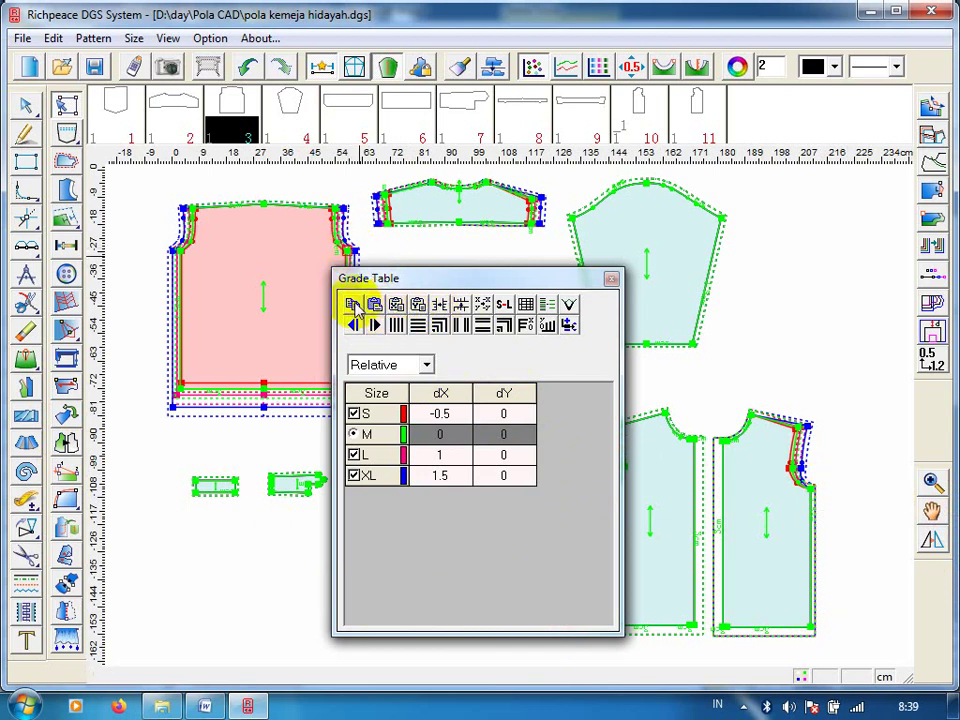
pyautogui.click(810, 488)
pyautogui.click(808, 492)
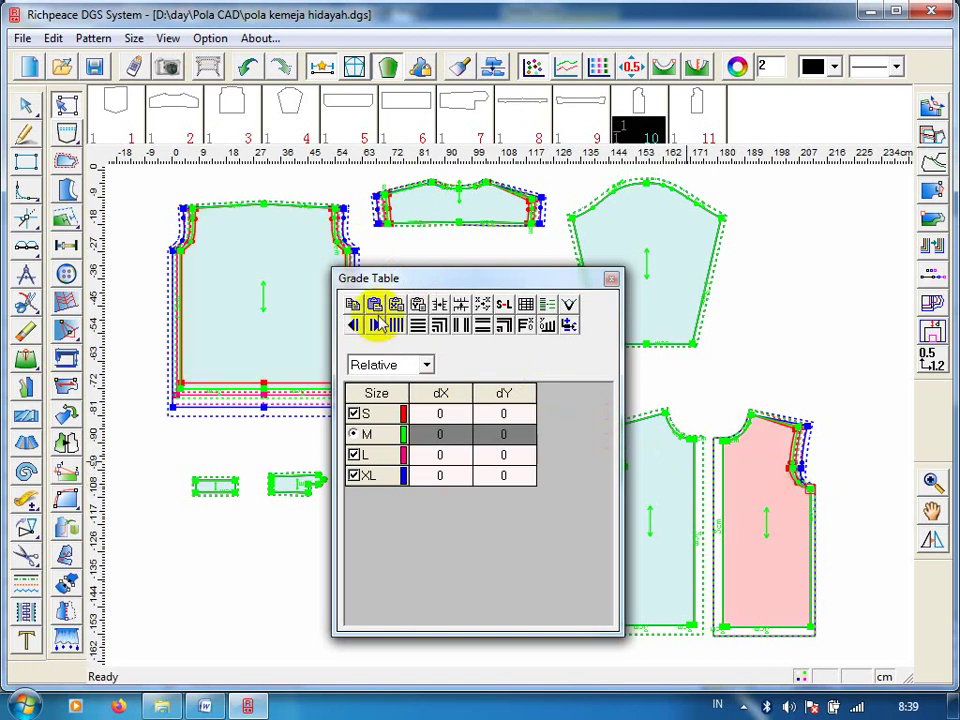
pyautogui.click(374, 305)
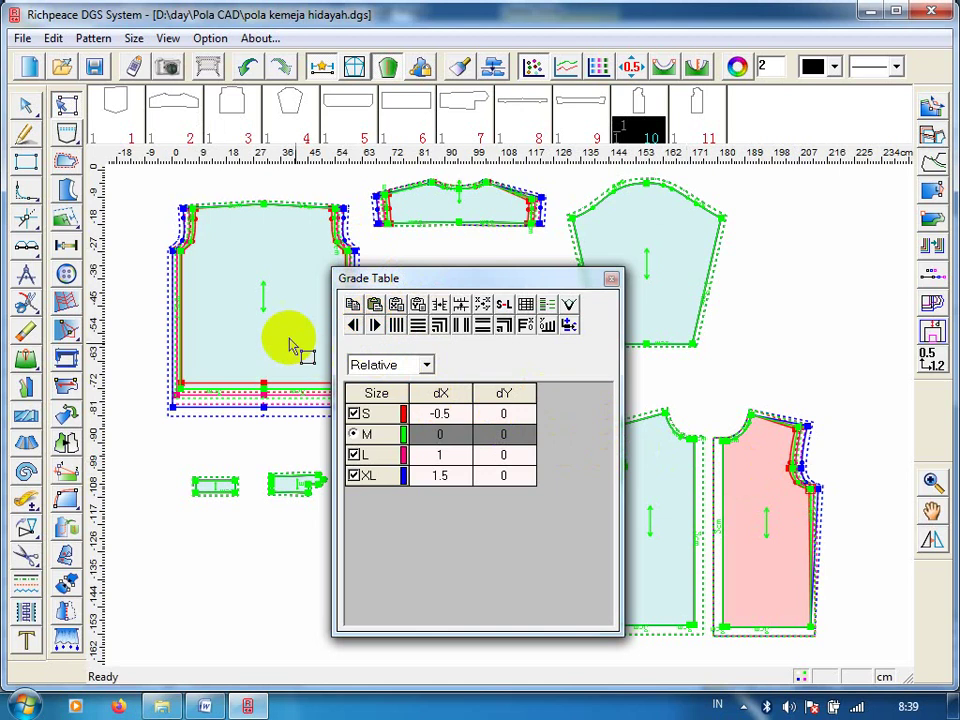
pyautogui.moveTo(530, 278); pyautogui.dragTo(606, 262)
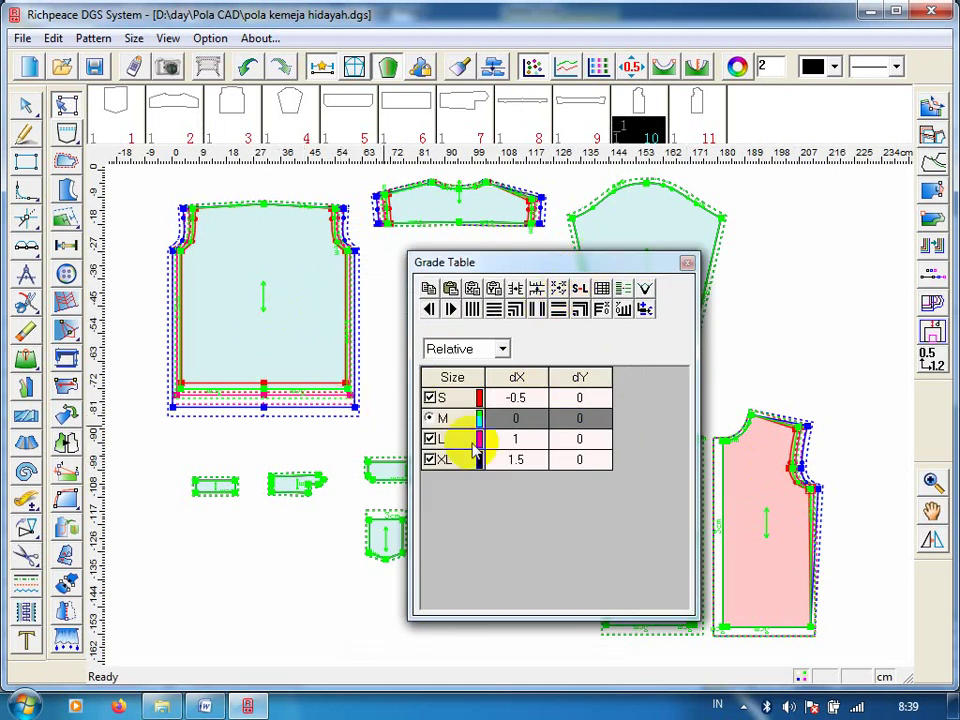
# Copy the left piece's hem-corner grading and paste it onto the right bodice's hem corner.
pyautogui.click(351, 397)
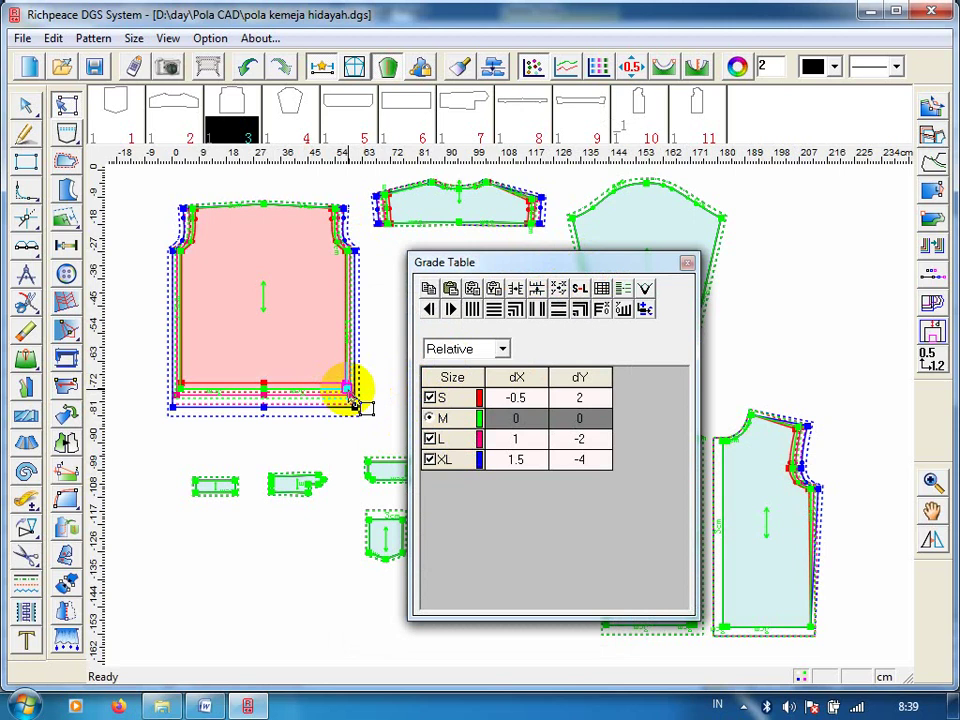
pyautogui.click(428, 289)
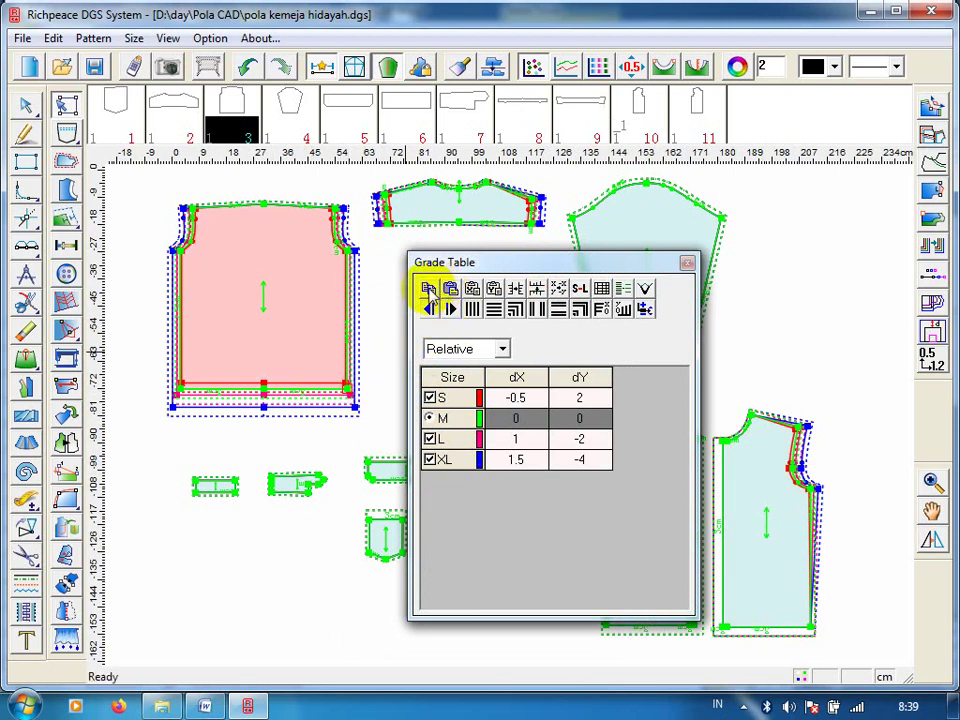
pyautogui.click(812, 631)
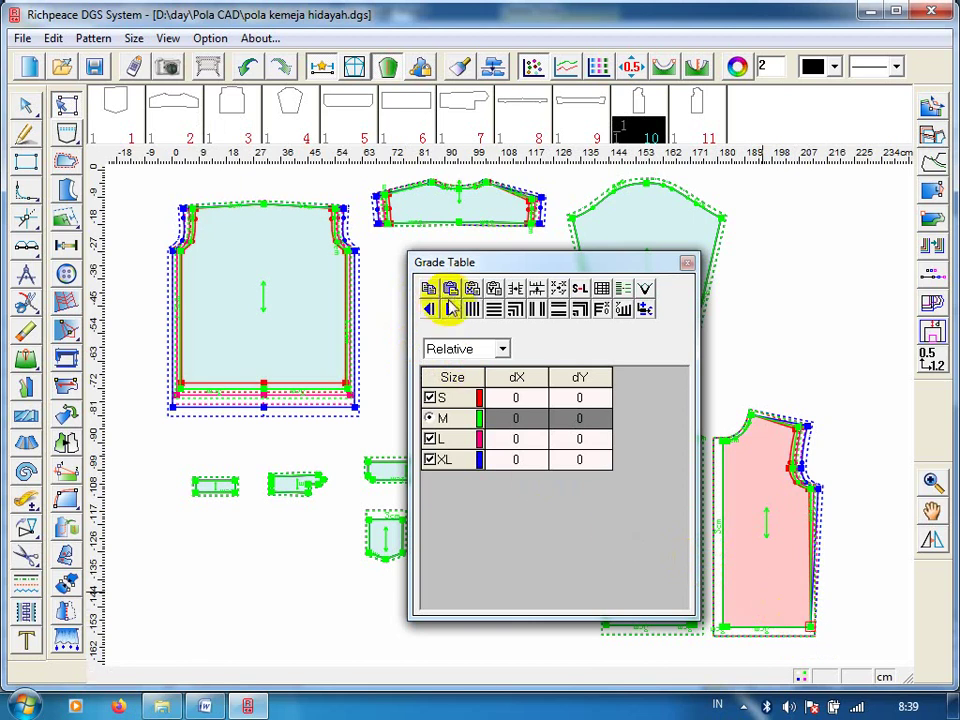
pyautogui.click(451, 290)
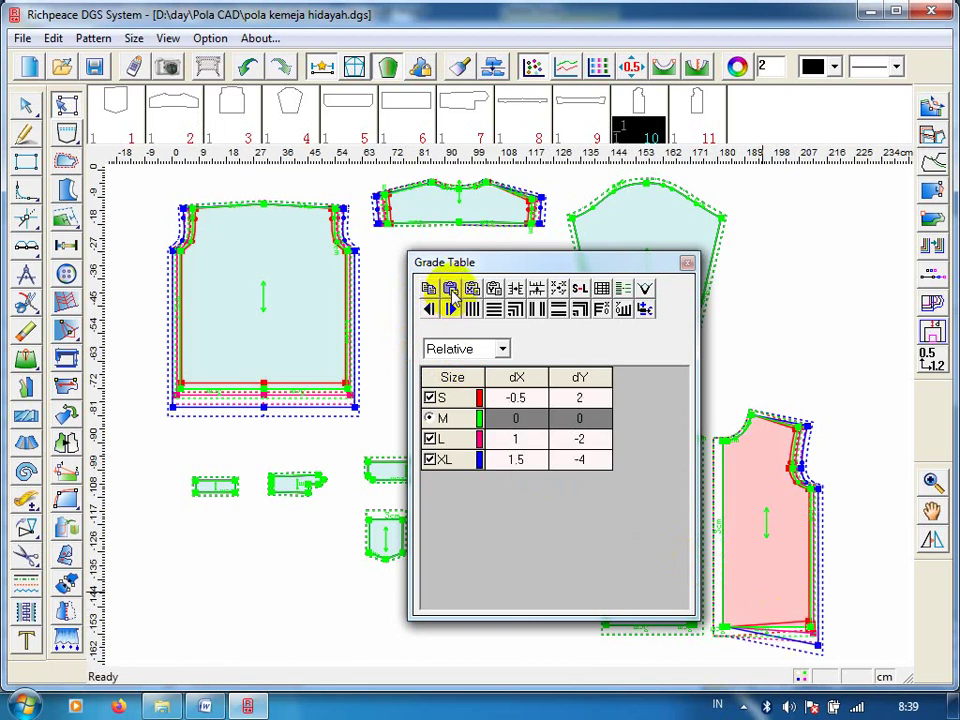
# Paste only the Y grading (S 2, L -2, XL -4) onto the right piece's lower-left hem corner.
pyautogui.click(728, 629)
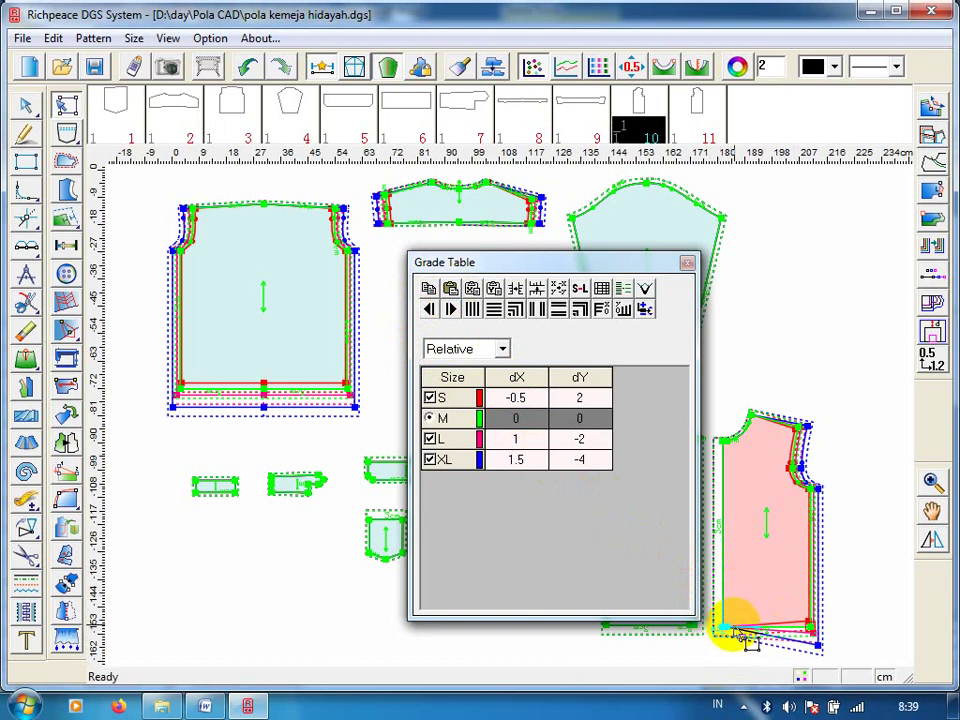
pyautogui.click(733, 632)
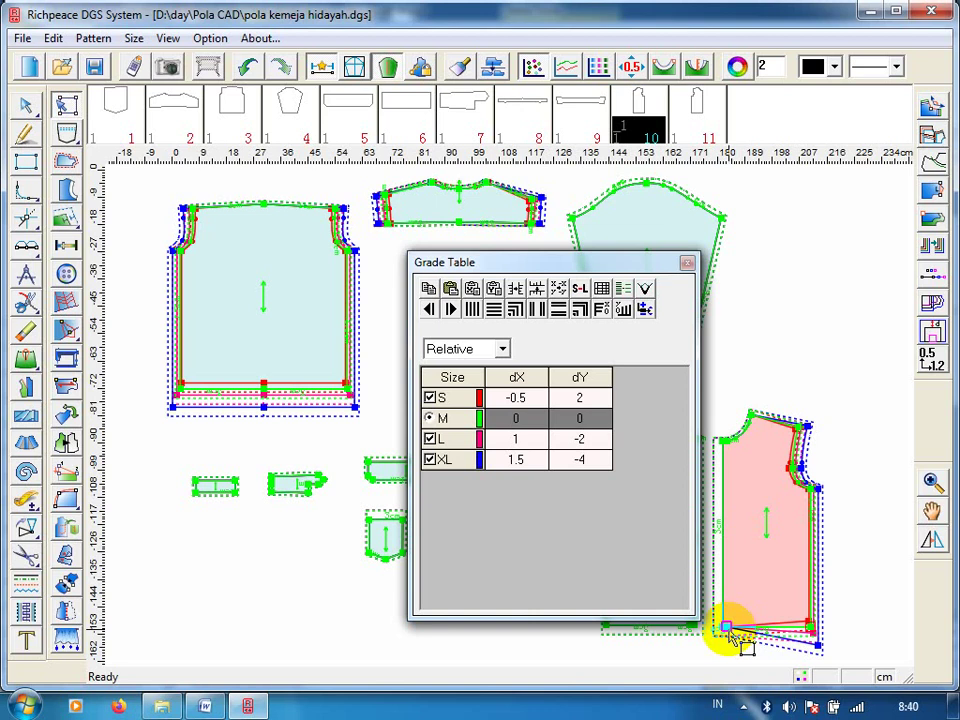
pyautogui.click(733, 632)
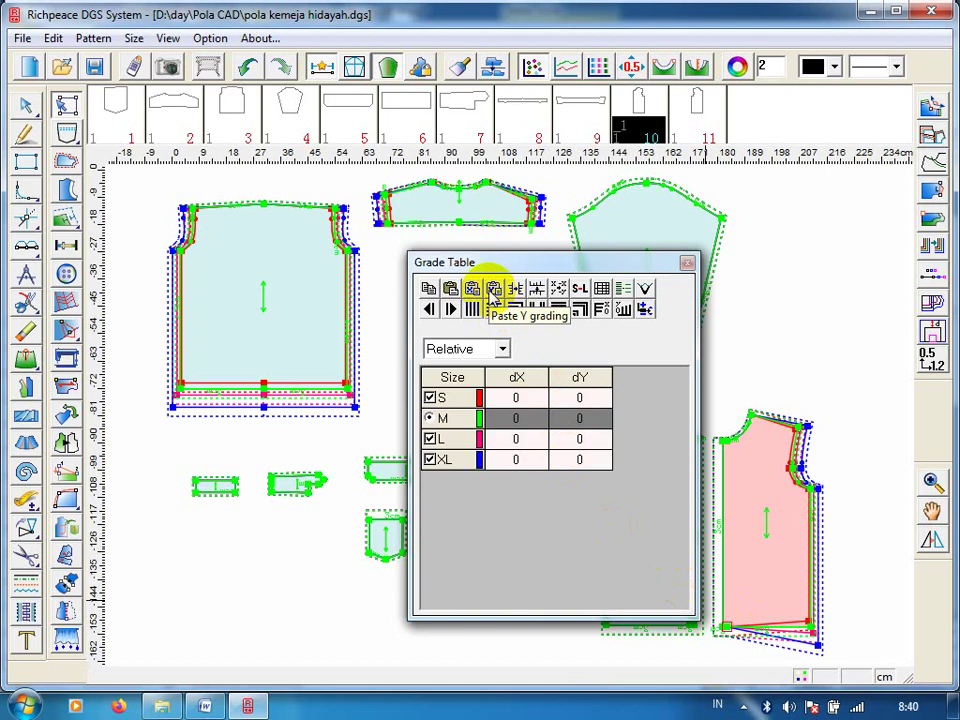
pyautogui.click(492, 289)
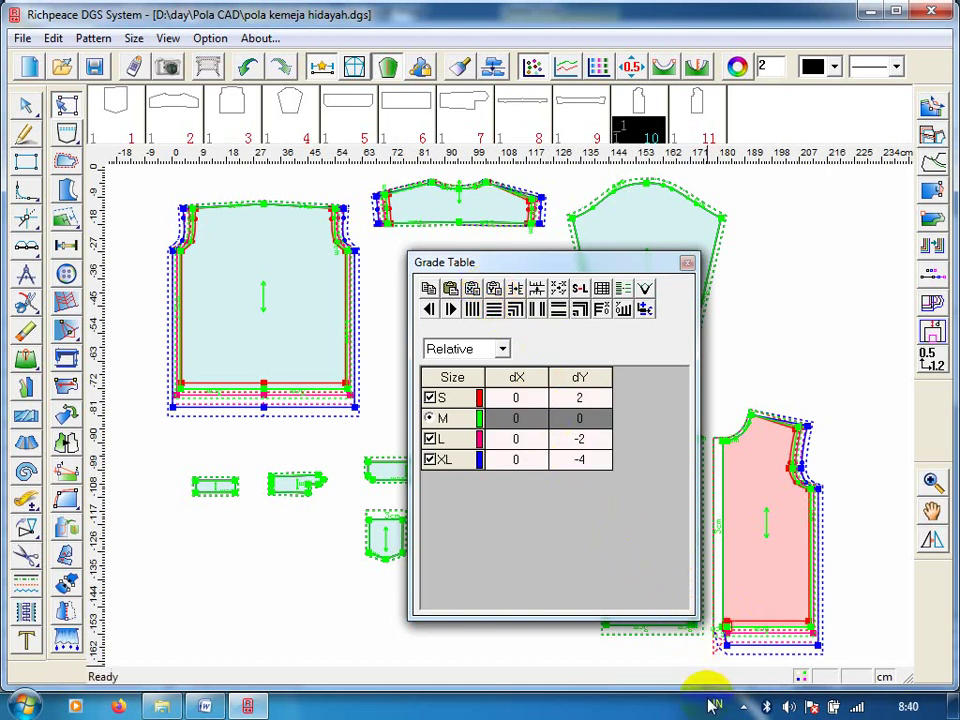
pyautogui.click(725, 632)
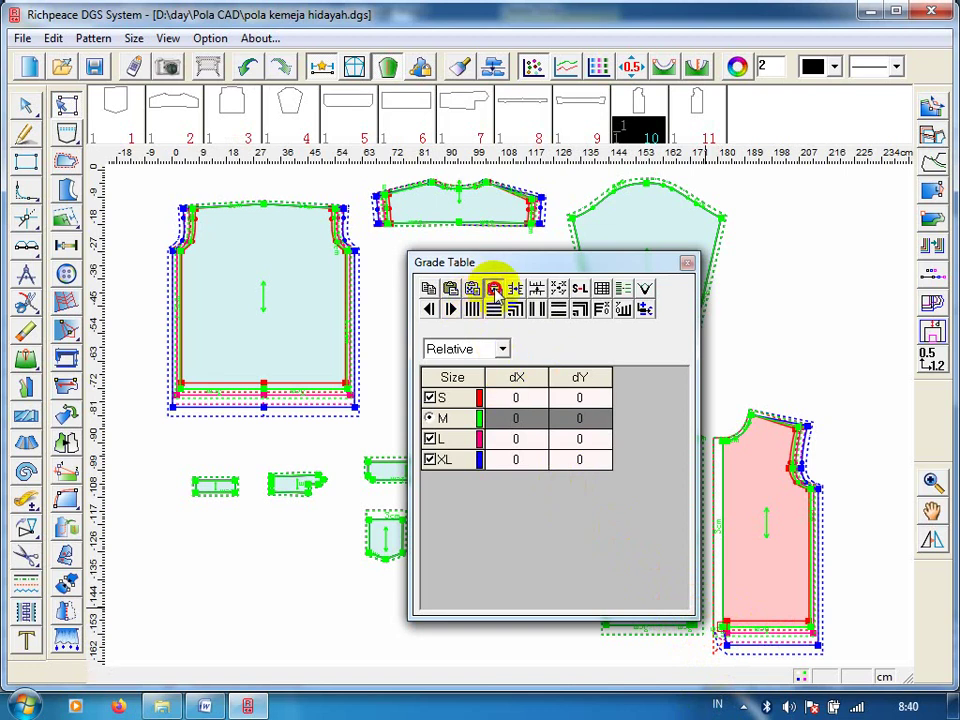
# Paste Y grading onto the other hem corner, then copy the yoke's 0.4, 0, -0.1, -0.3 grading to the right bodice's neck point.
pyautogui.click(494, 289)
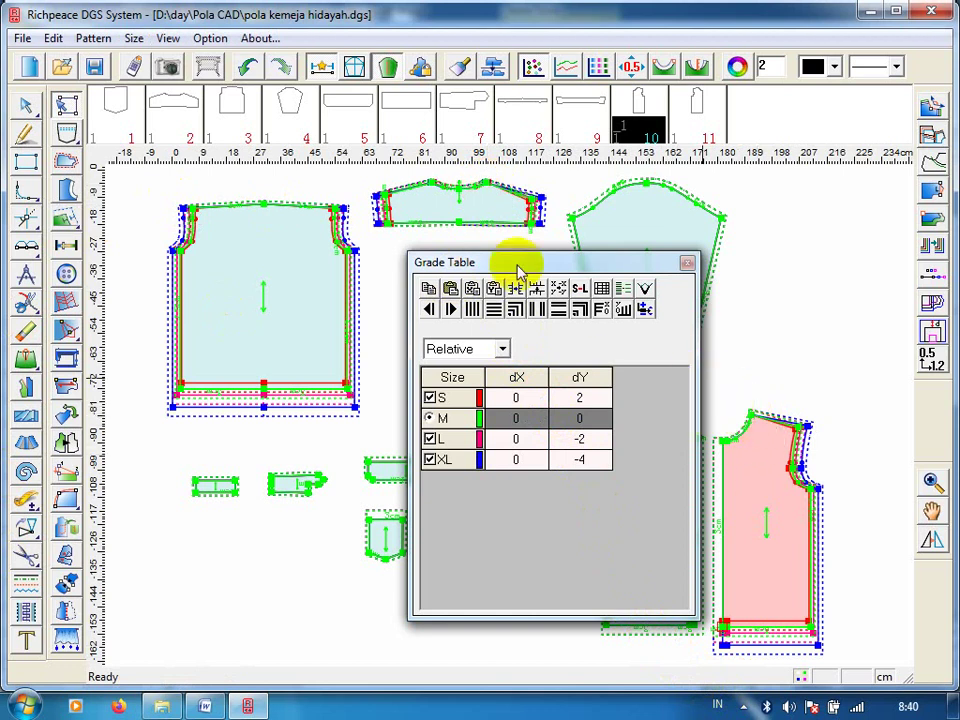
pyautogui.click(487, 190)
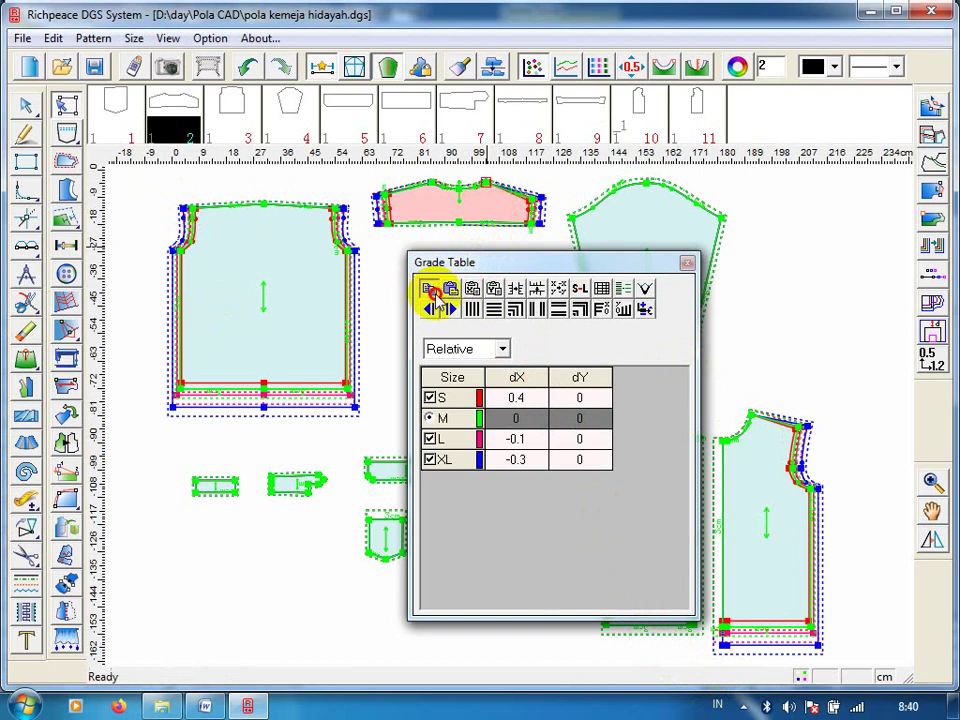
pyautogui.click(752, 412)
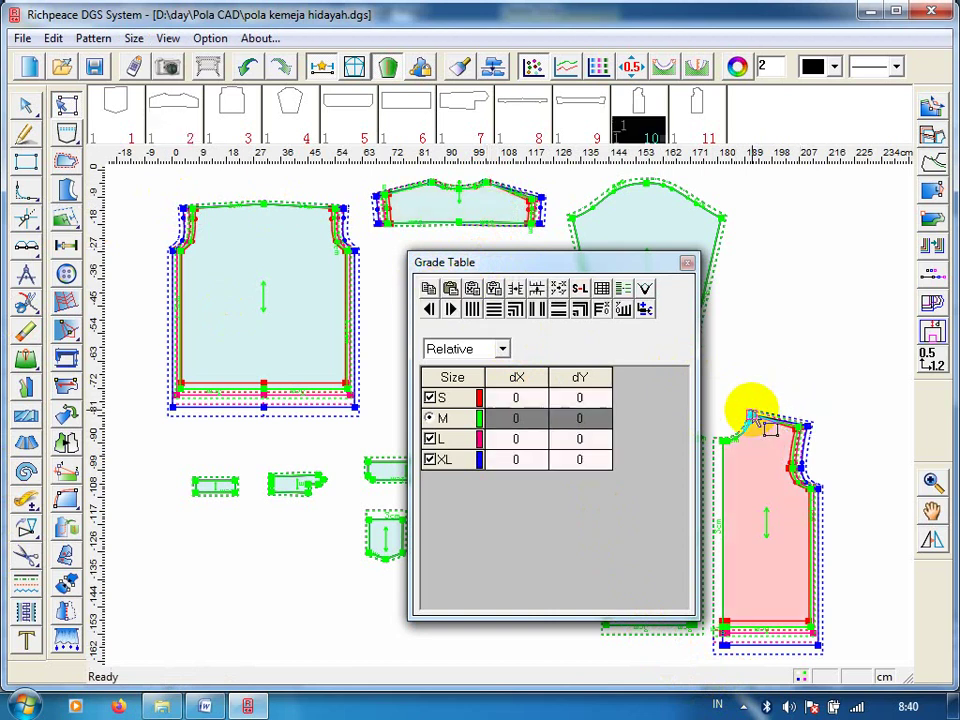
pyautogui.click(450, 288)
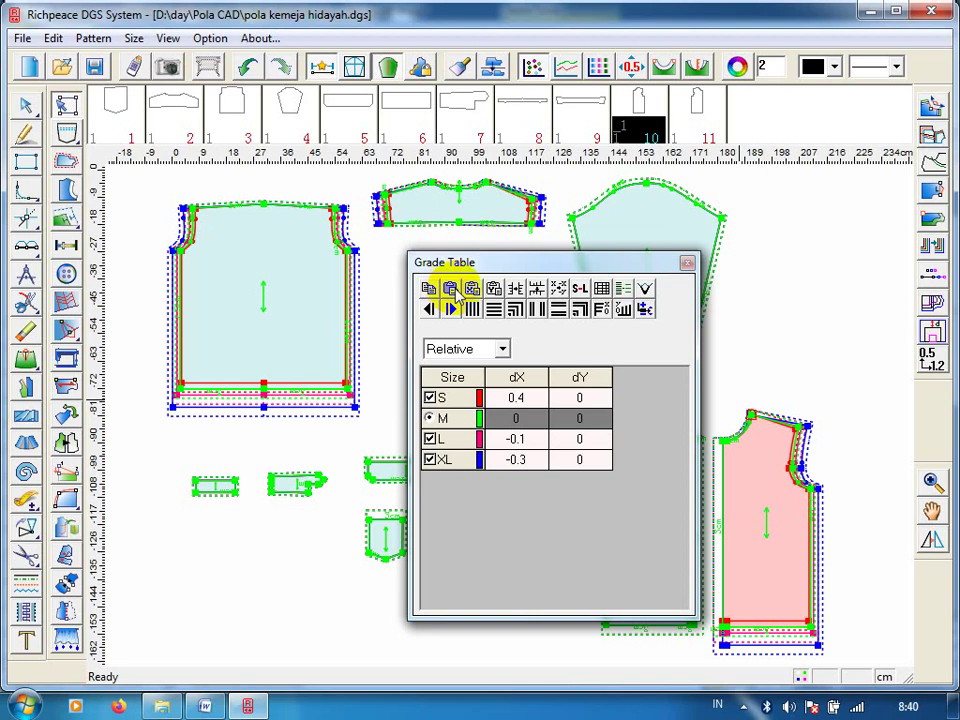
pyautogui.click(735, 445)
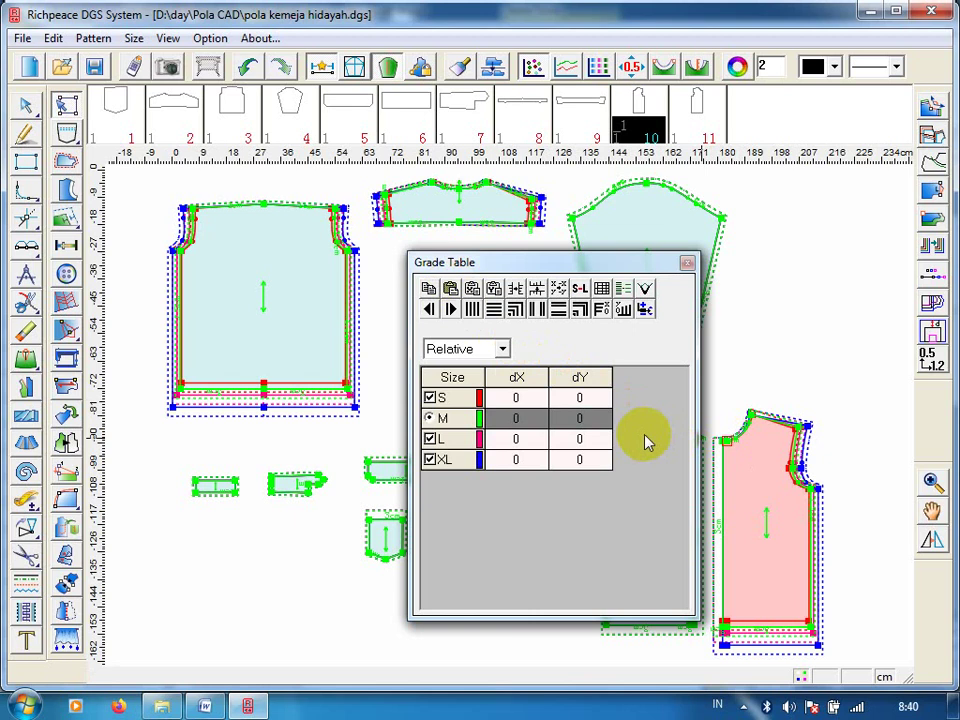
# Enter dY 0.4 for S, -0.1 for L and -0.3 for XL on the right front's neck corner.
pyautogui.doubleClick(580, 398)
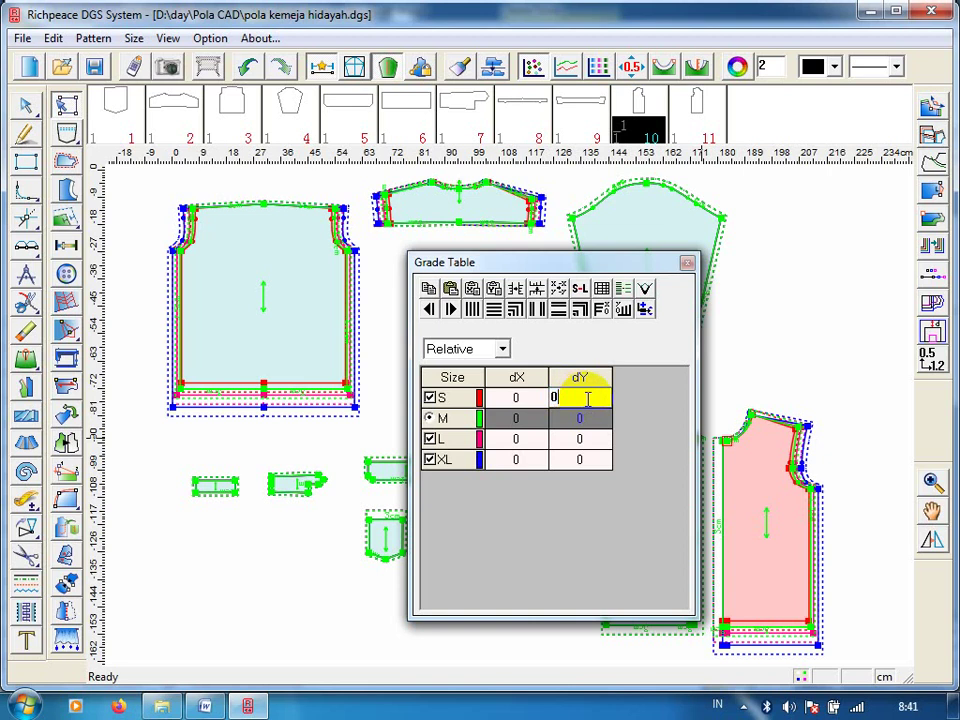
pyautogui.write('.4')
pyautogui.press('Return')
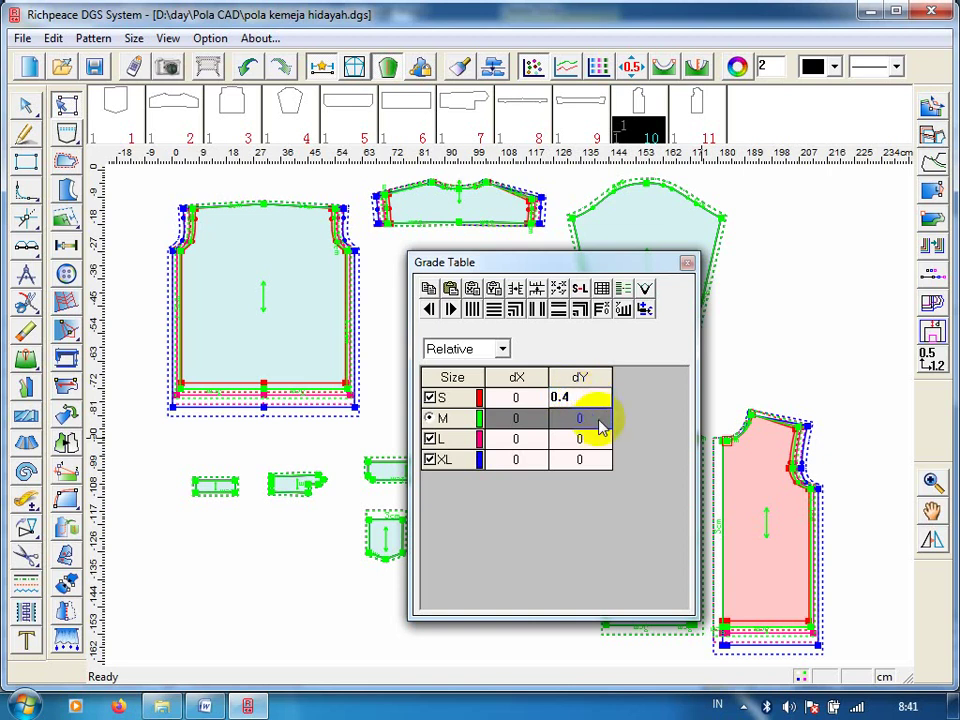
pyautogui.doubleClick(583, 440)
pyautogui.write('-0.1')
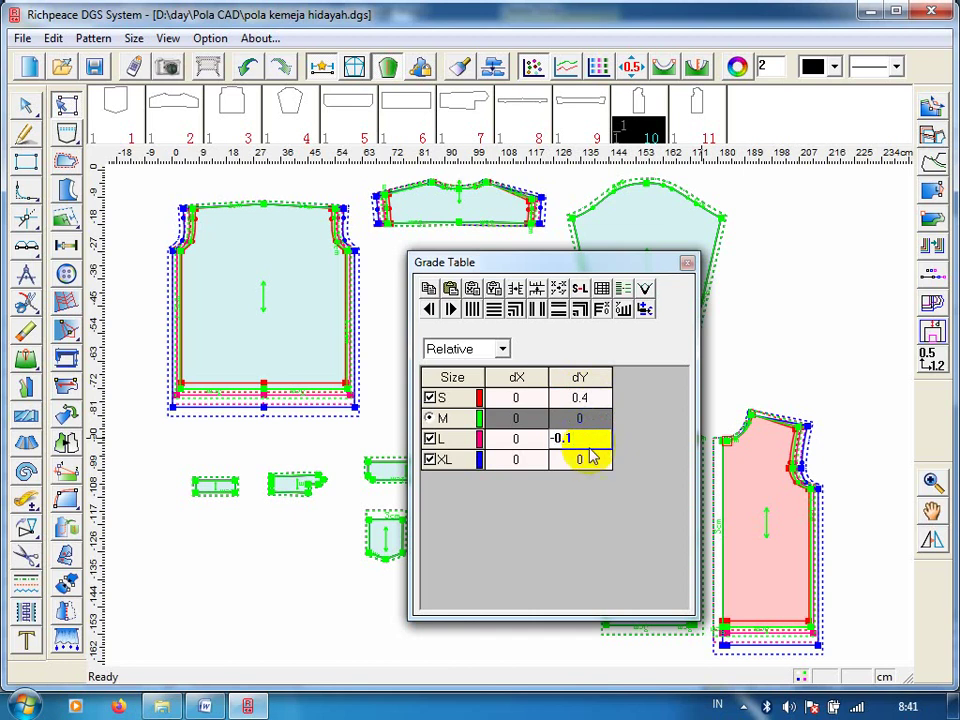
pyautogui.click(591, 458)
pyautogui.write('-0.3')
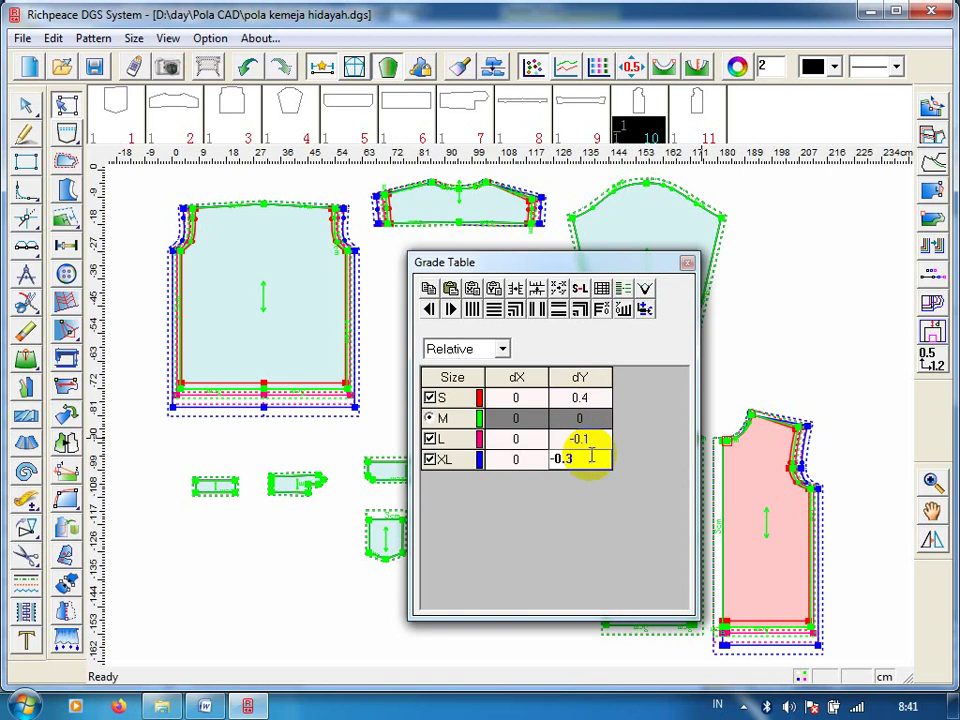
pyautogui.click(558, 312)
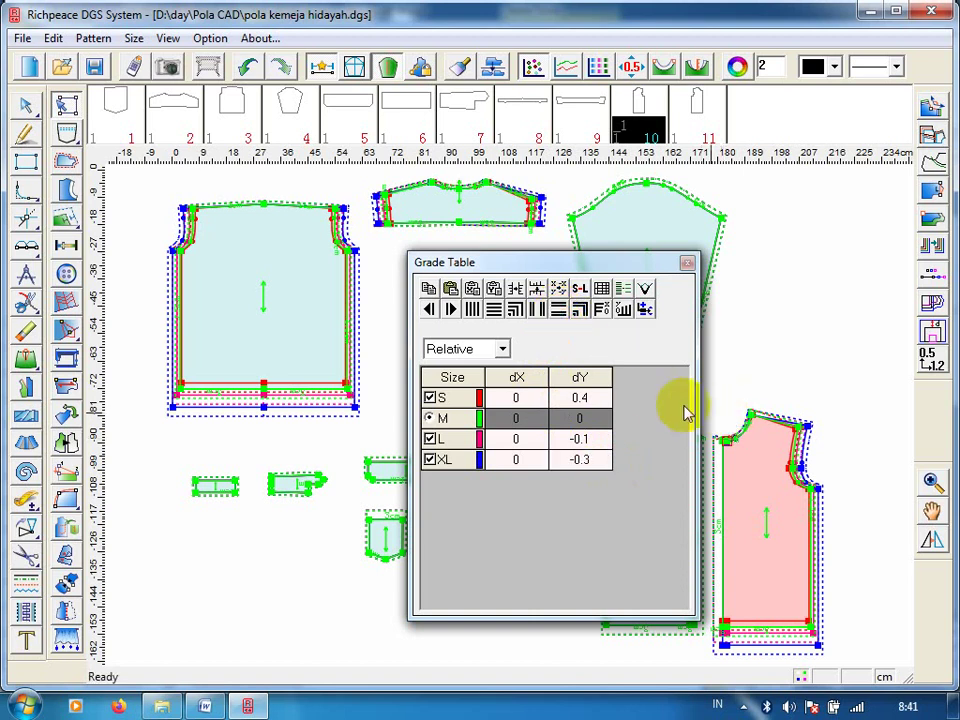
# Move the Grade Table up and right and copy the hem corner's 2, 0, -2, -4 grading.
pyautogui.moveTo(641, 270); pyautogui.dragTo(399, 315)
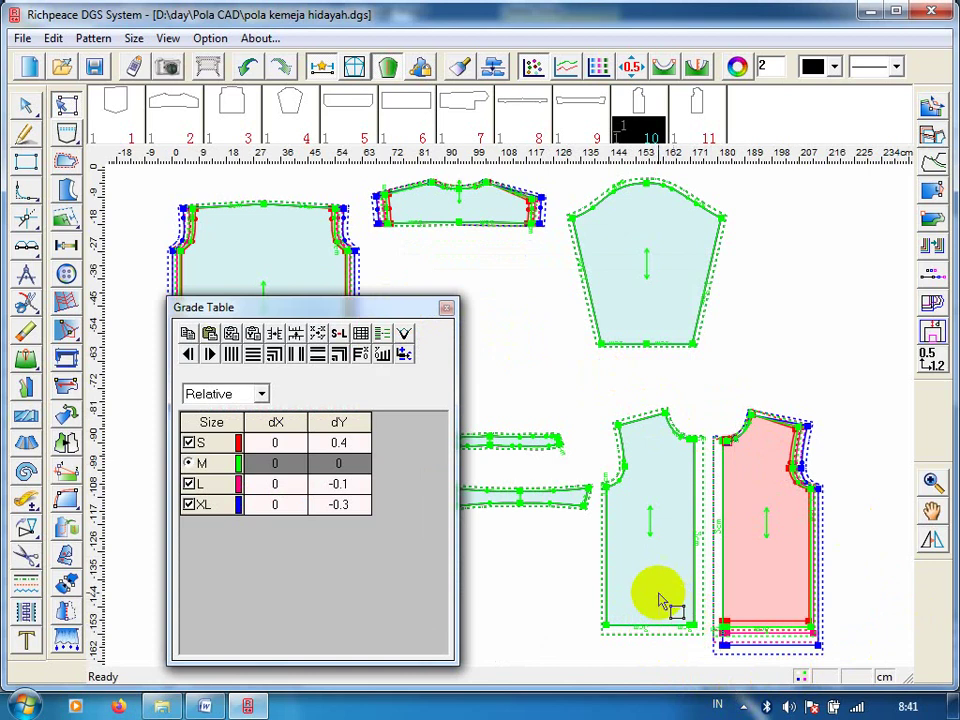
pyautogui.moveTo(274, 311); pyautogui.dragTo(374, 203)
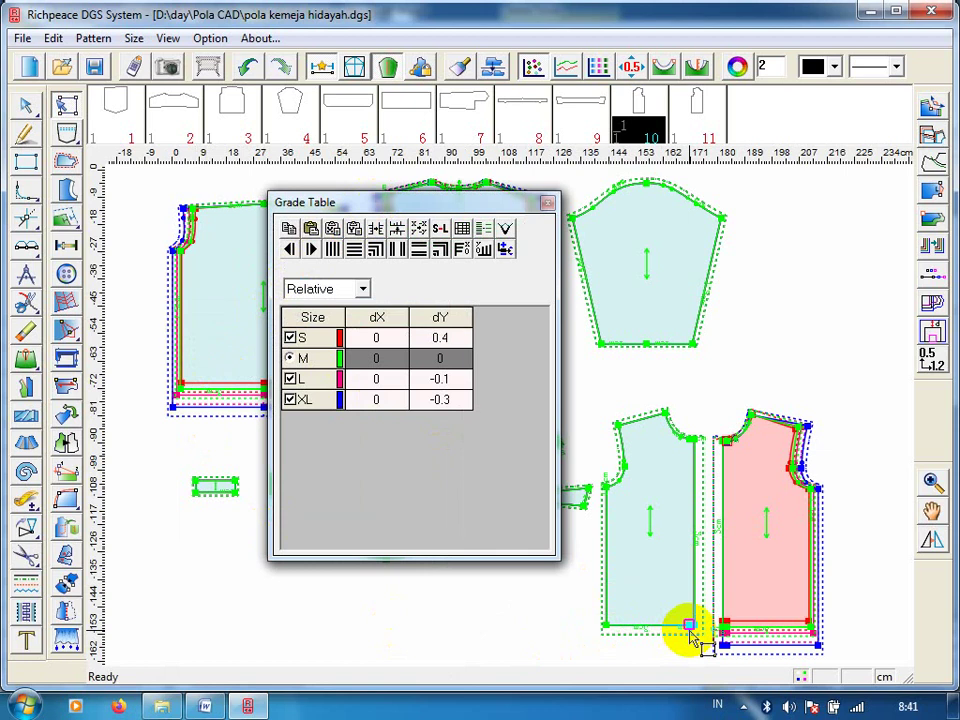
pyautogui.click(722, 626)
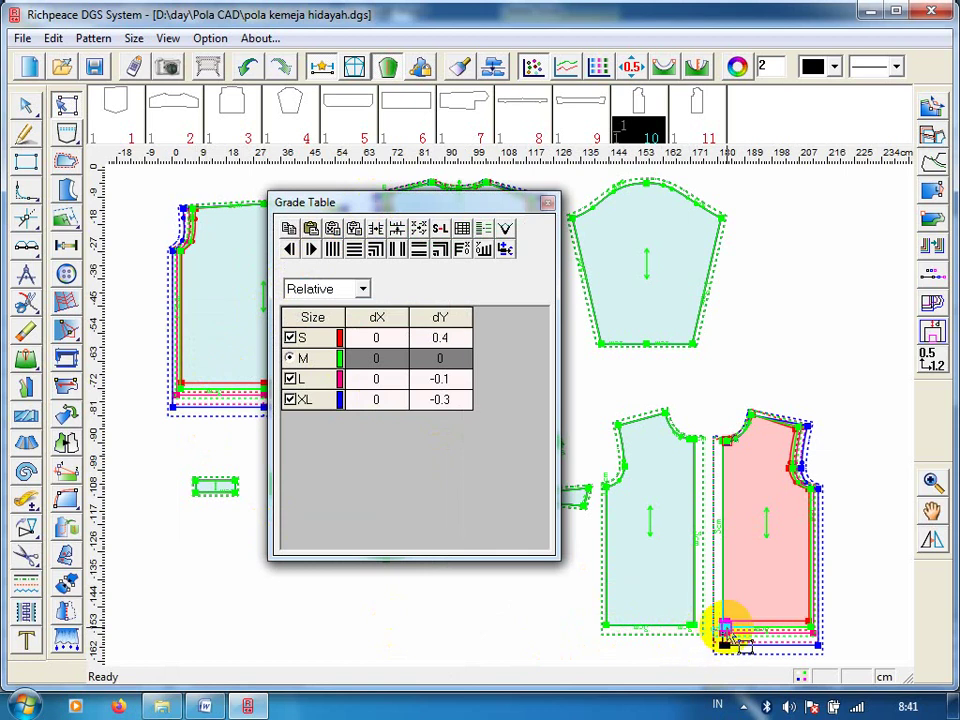
pyautogui.click(611, 525)
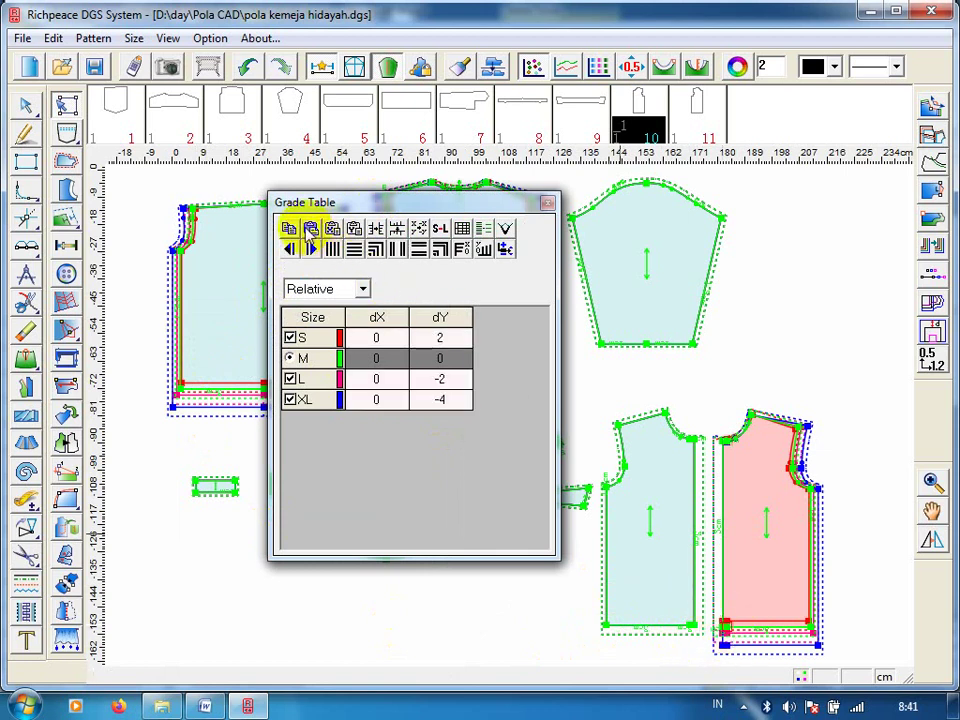
pyautogui.click(288, 229)
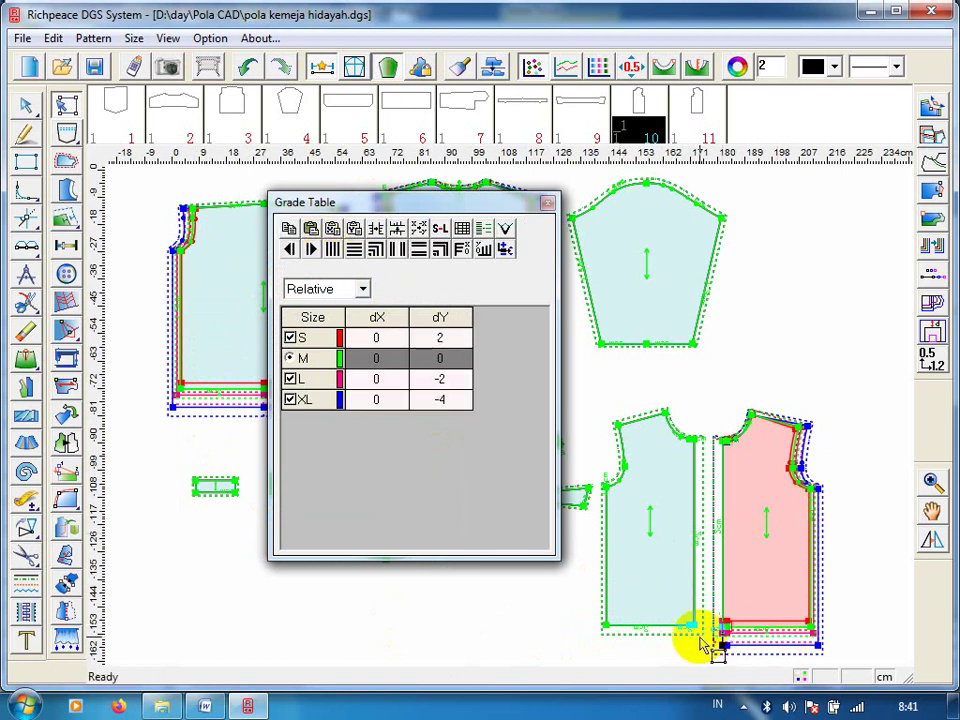
# Paste the dY 2, 0, -2, -4 grading onto both lower hem corners of the front bodice.
pyautogui.click(695, 626)
pyautogui.click(697, 627)
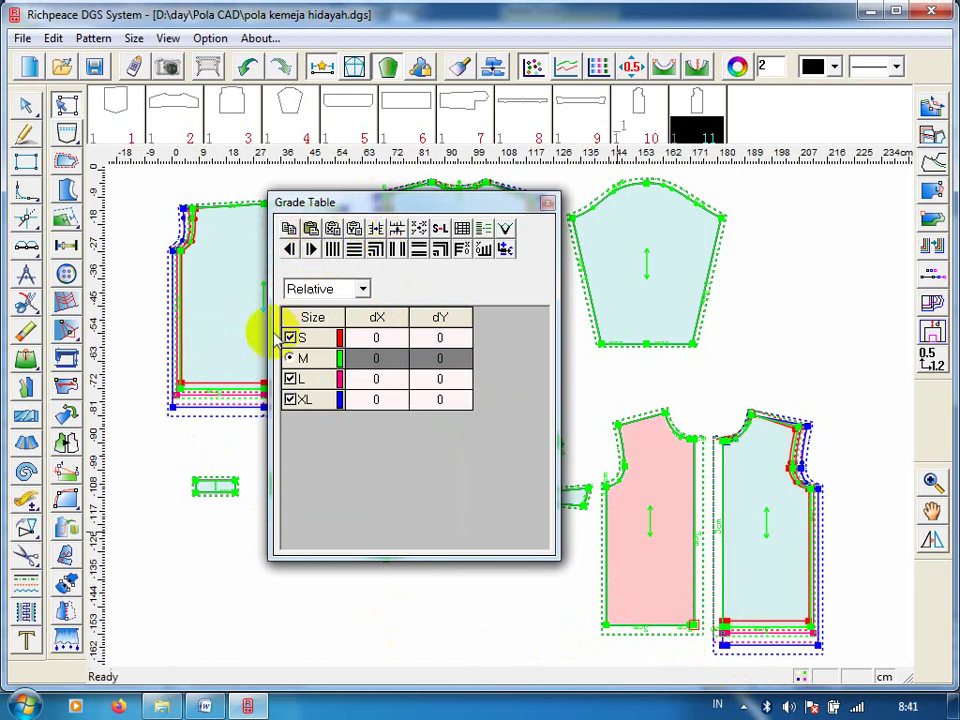
pyautogui.click(180, 398)
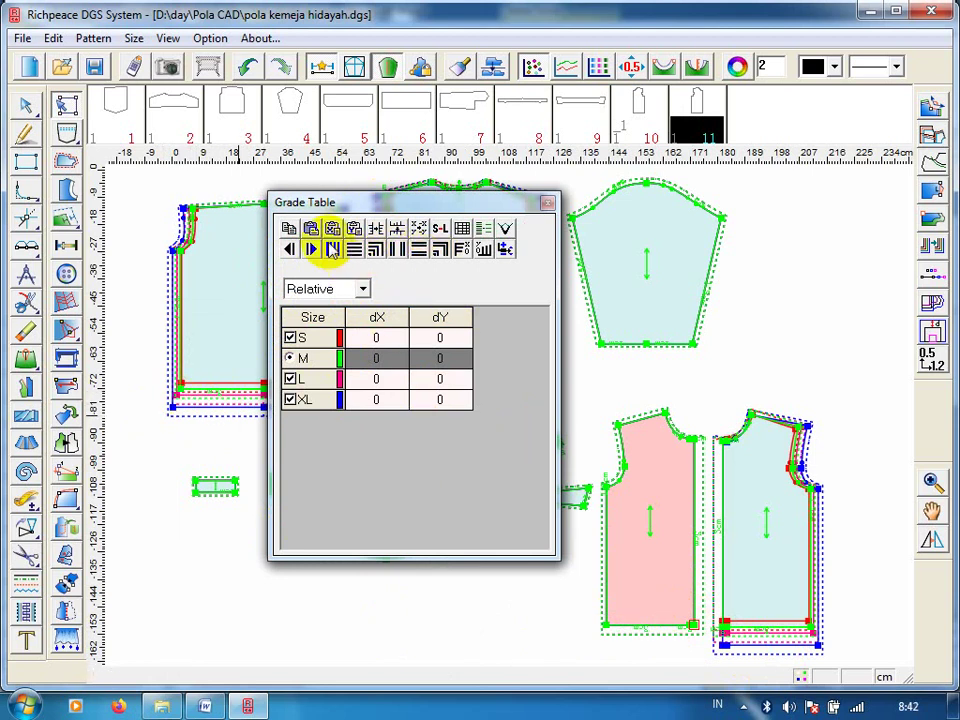
pyautogui.click(311, 228)
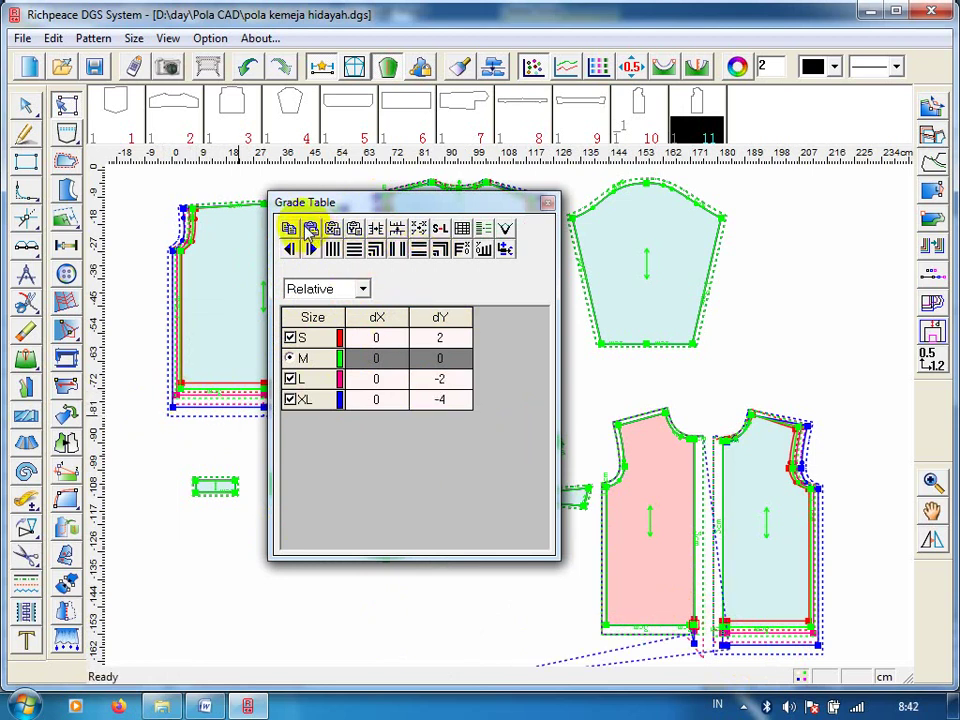
pyautogui.click(690, 627)
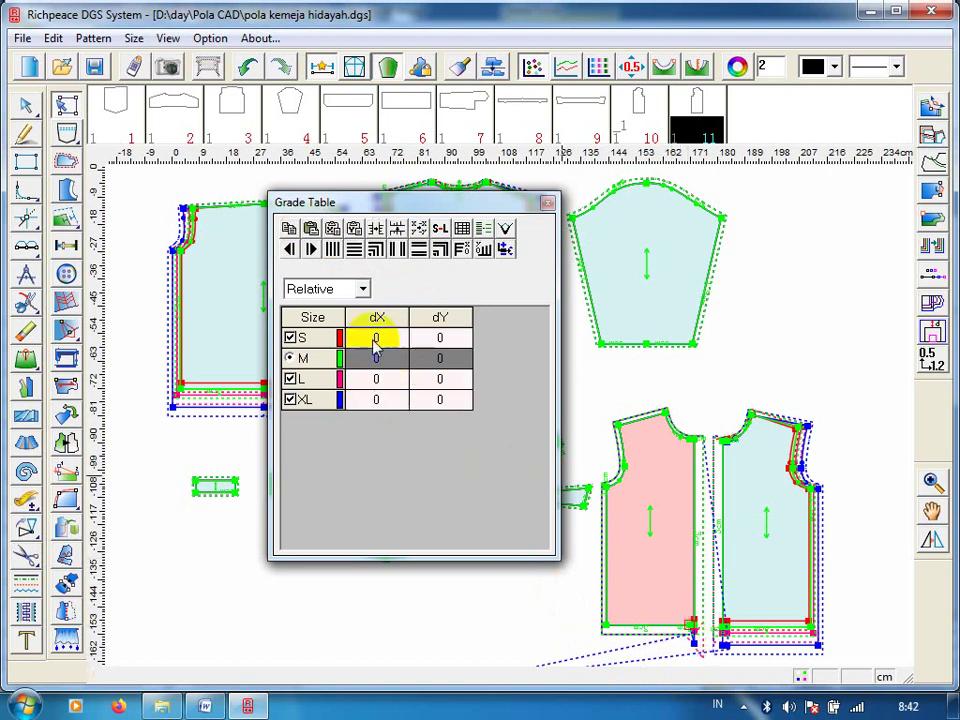
pyautogui.click(312, 228)
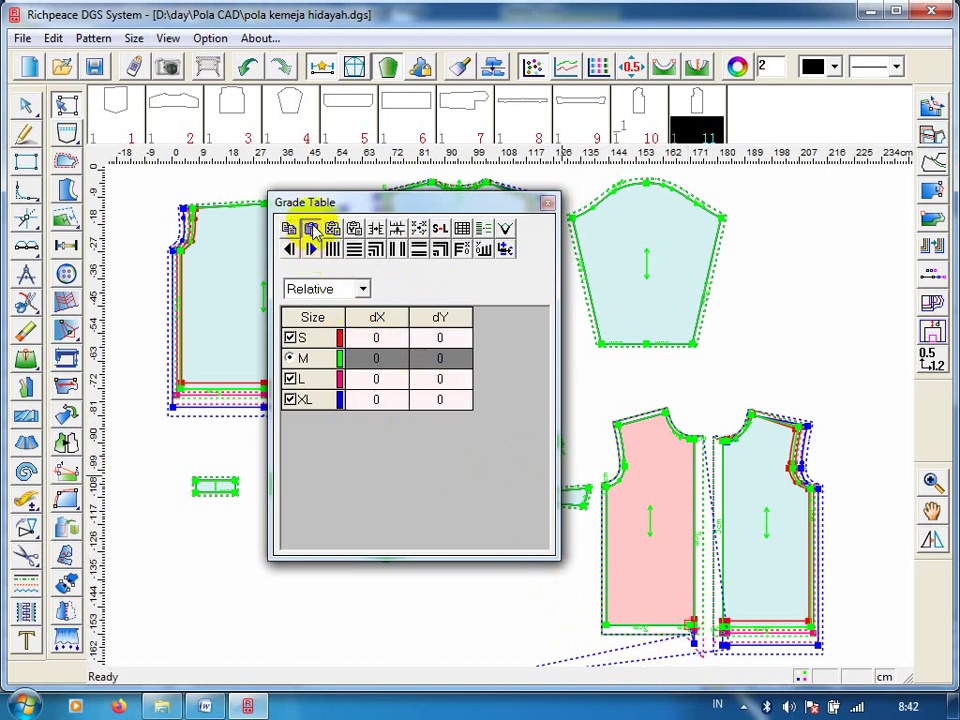
pyautogui.click(312, 228)
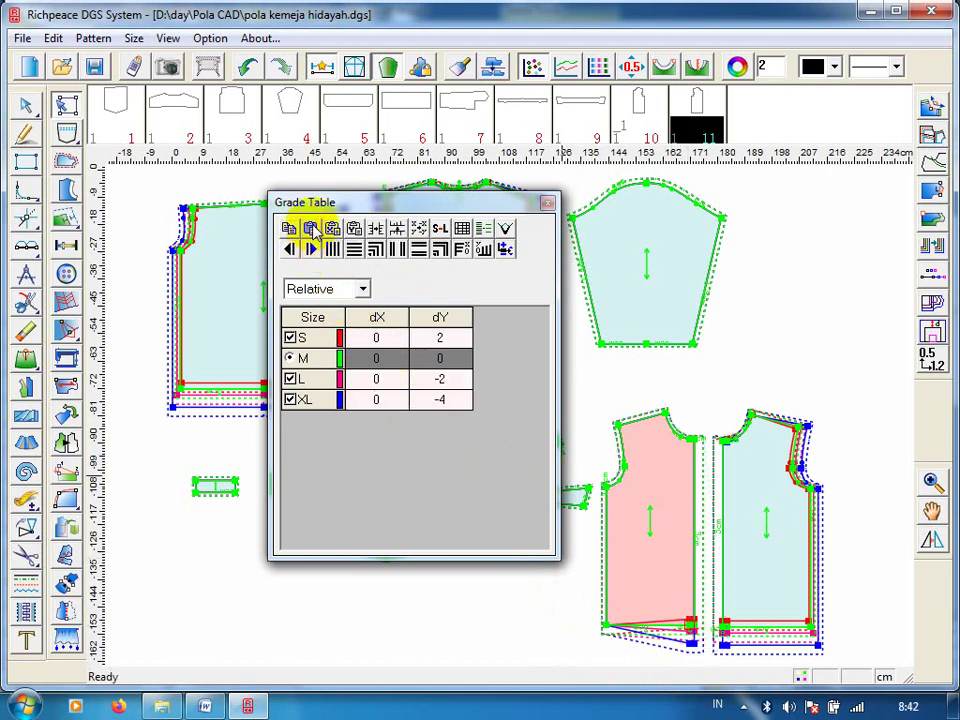
pyautogui.click(605, 626)
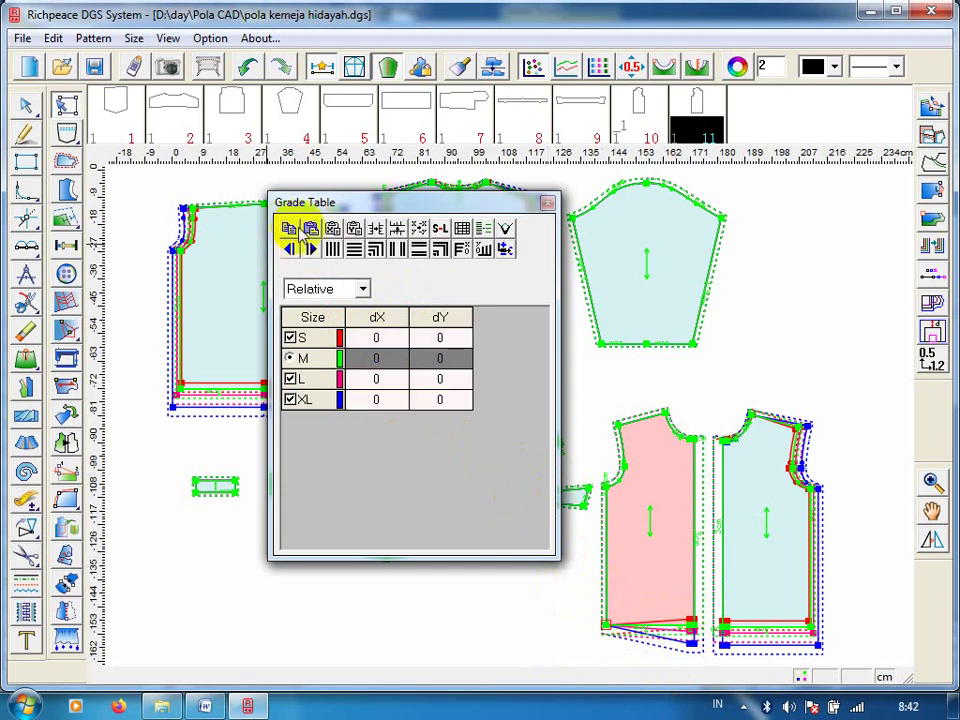
pyautogui.click(312, 228)
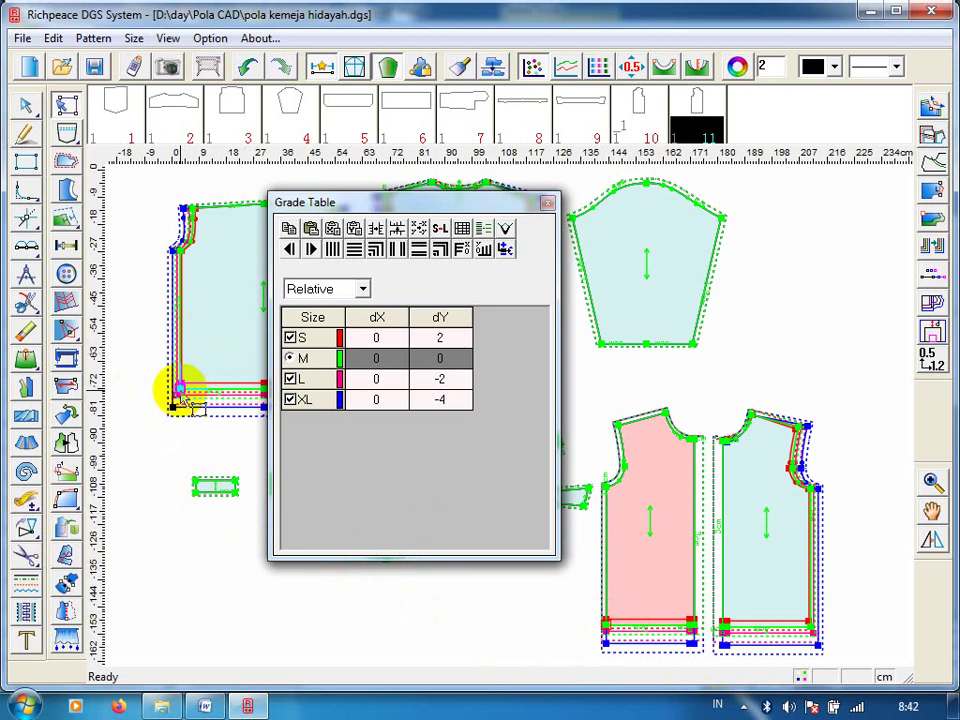
# Transfer the back piece's hem-corner width grading to the front bodice's matching hem corner.
pyautogui.click(182, 397)
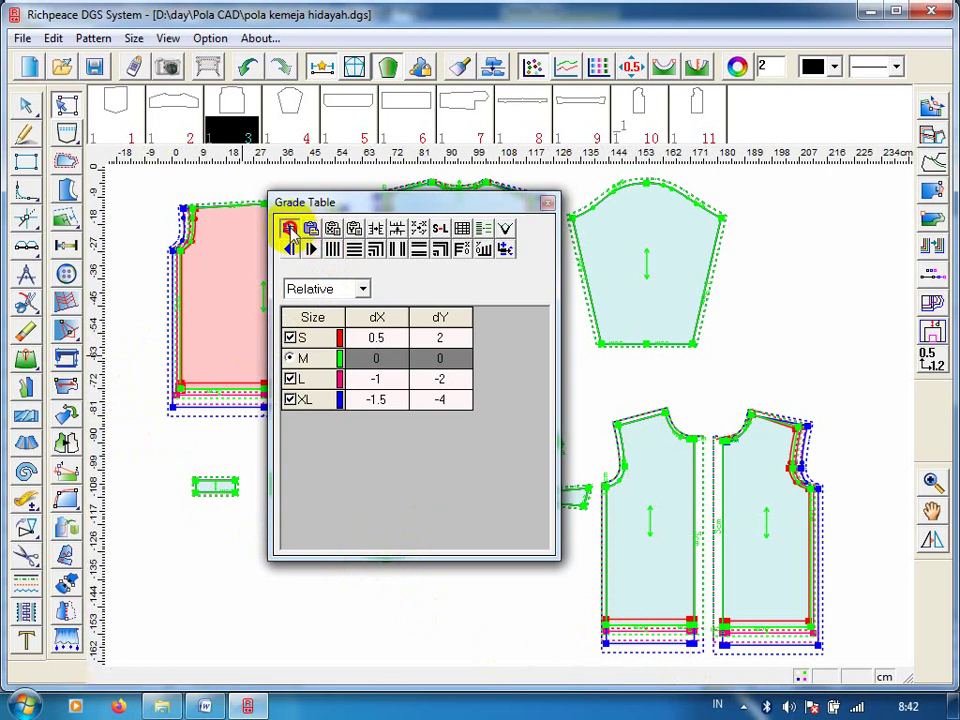
pyautogui.click(604, 625)
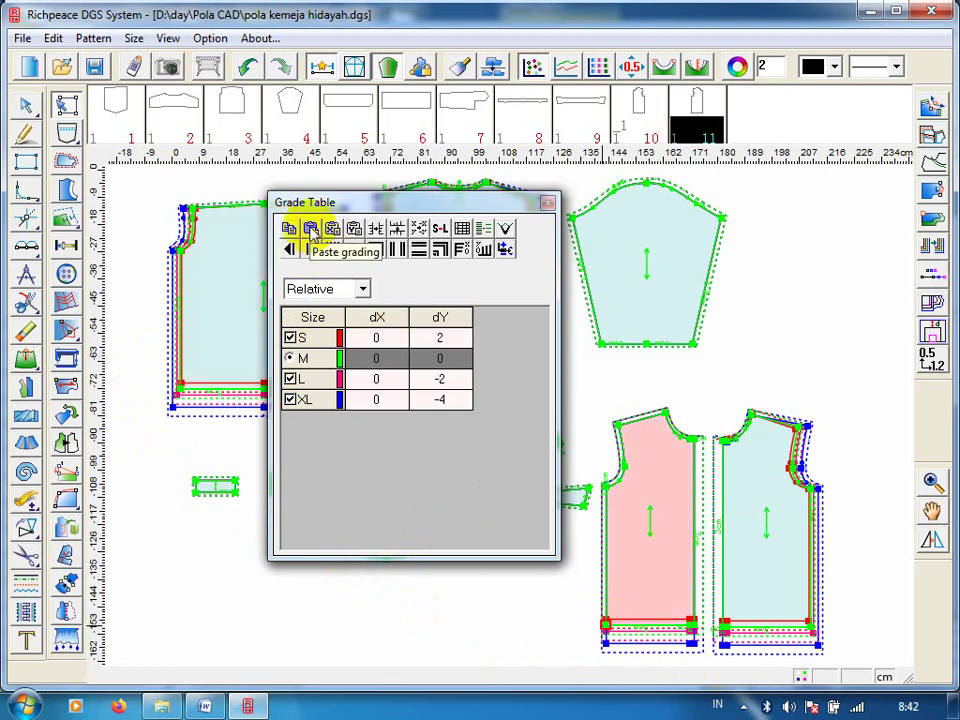
pyautogui.click(311, 229)
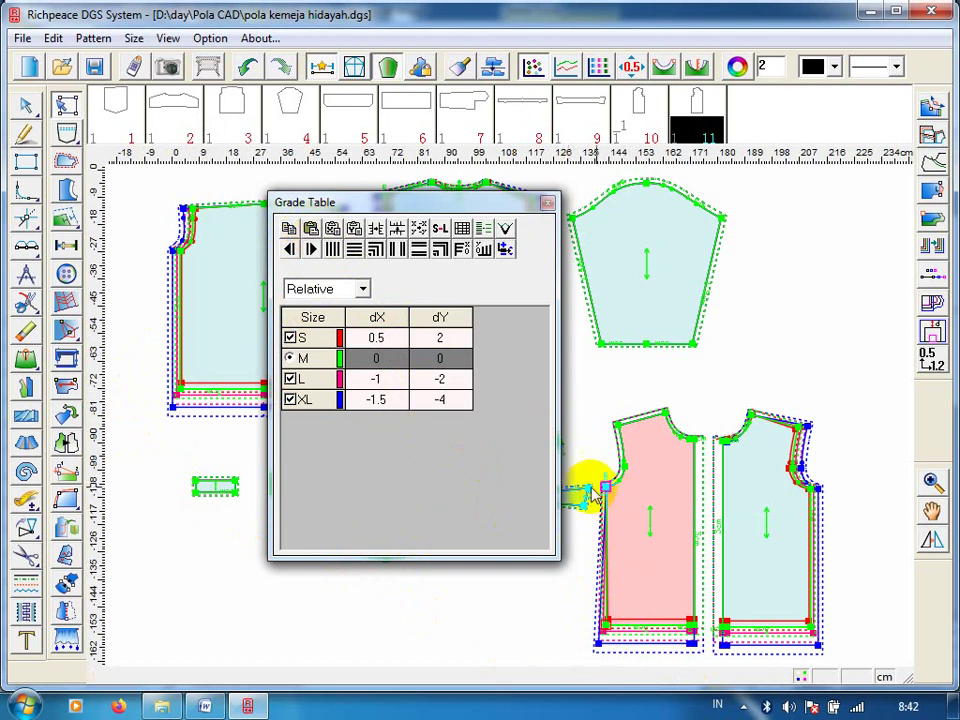
# Transfer the back underarm grading (dX 0.5, 0, -1, -1.5) to the front bodice's underarm point.
pyautogui.click(182, 250)
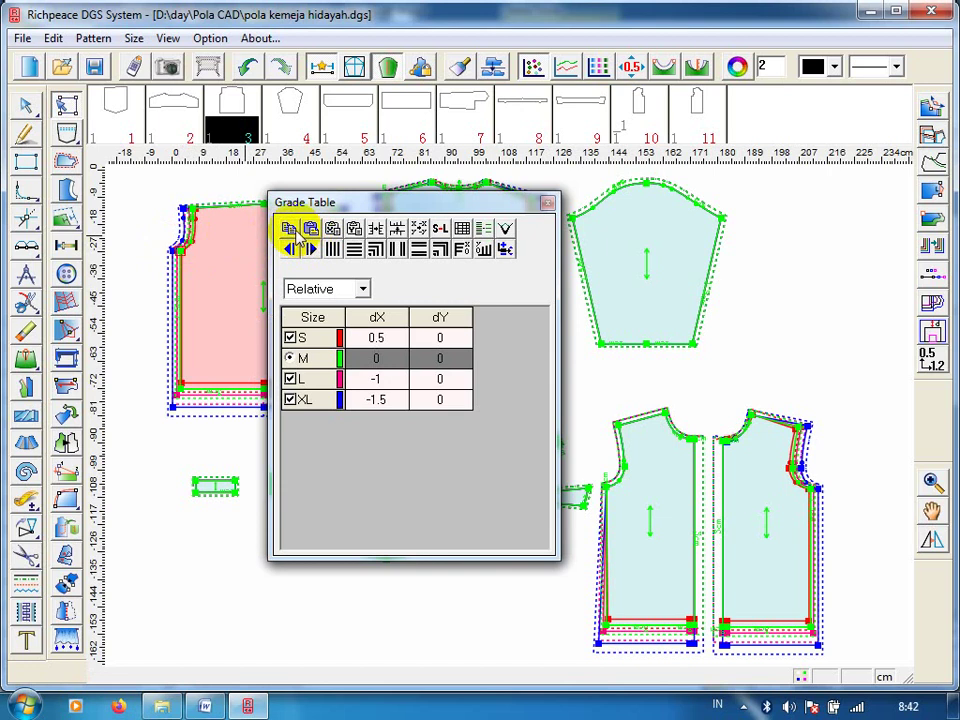
pyautogui.click(603, 488)
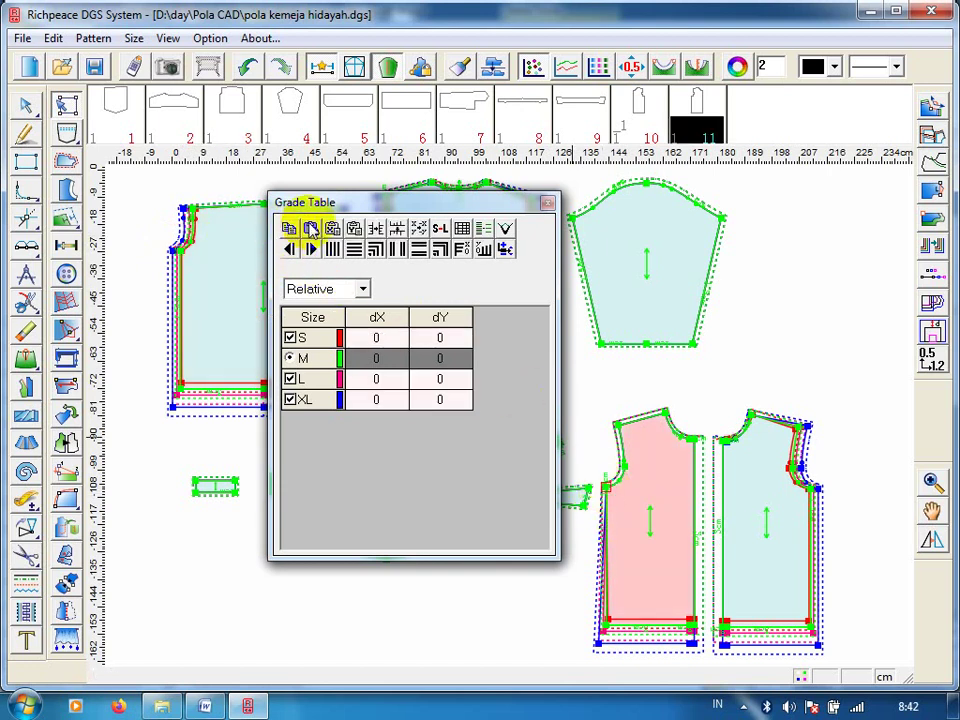
pyautogui.click(311, 228)
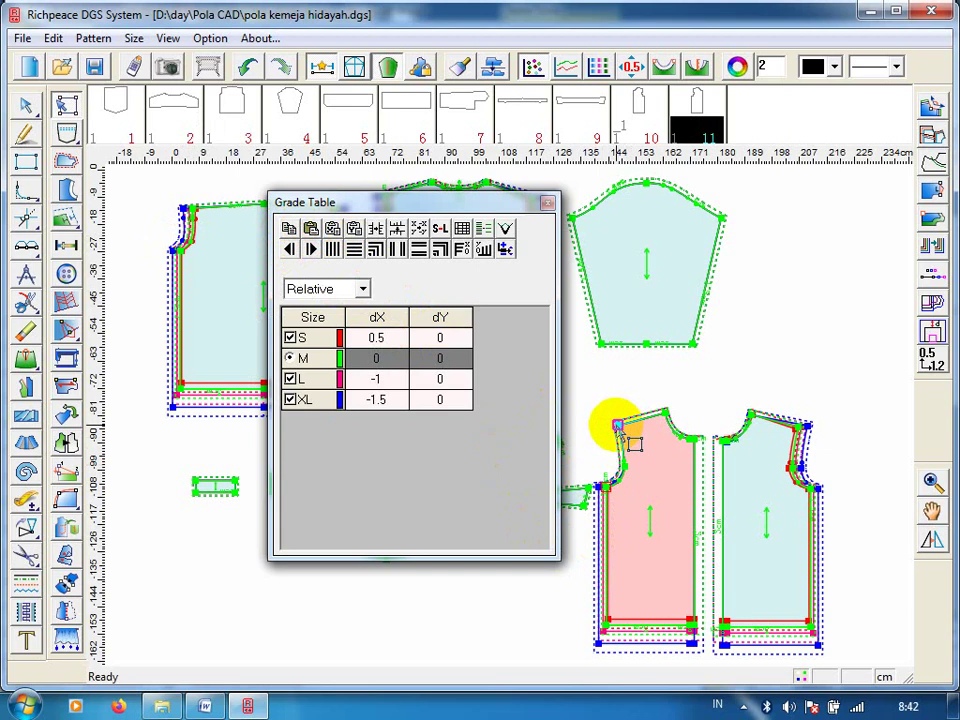
# Move the Grade Table lower, copy the back shoulder corner's dX 1, 0, -1, -2 grading, and select the front armhole point.
pyautogui.moveTo(410, 203); pyautogui.dragTo(364, 269)
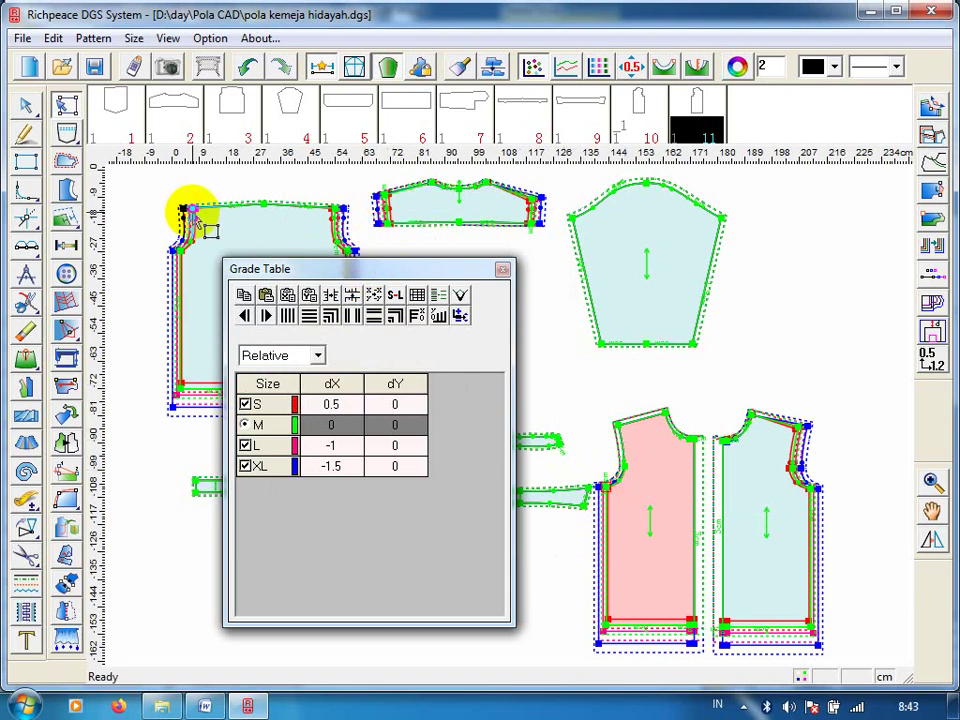
pyautogui.click(623, 467)
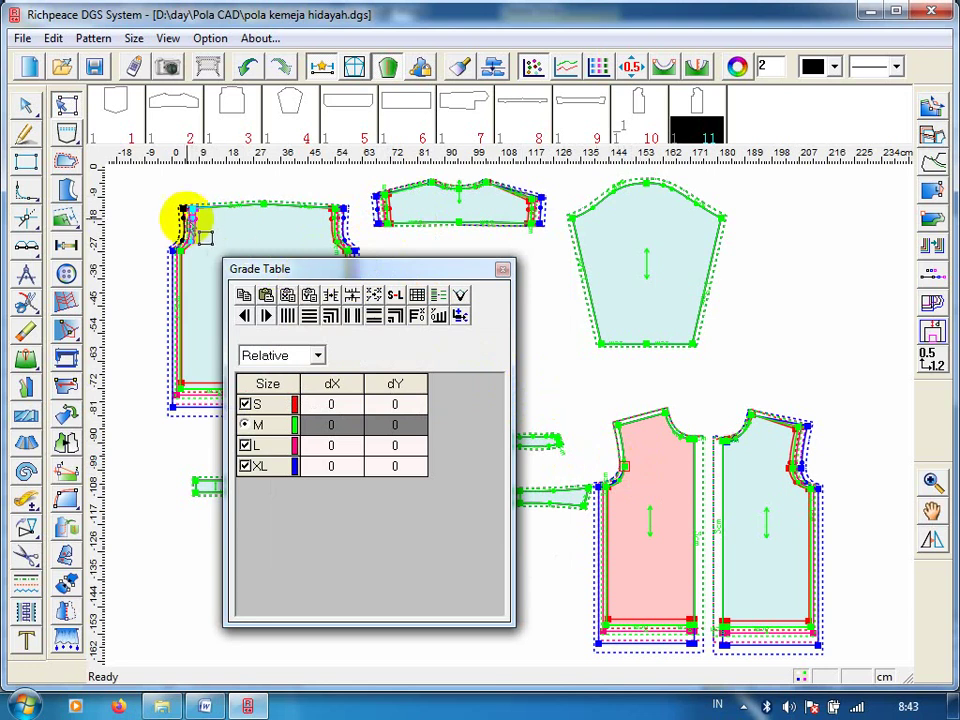
pyautogui.click(206, 229)
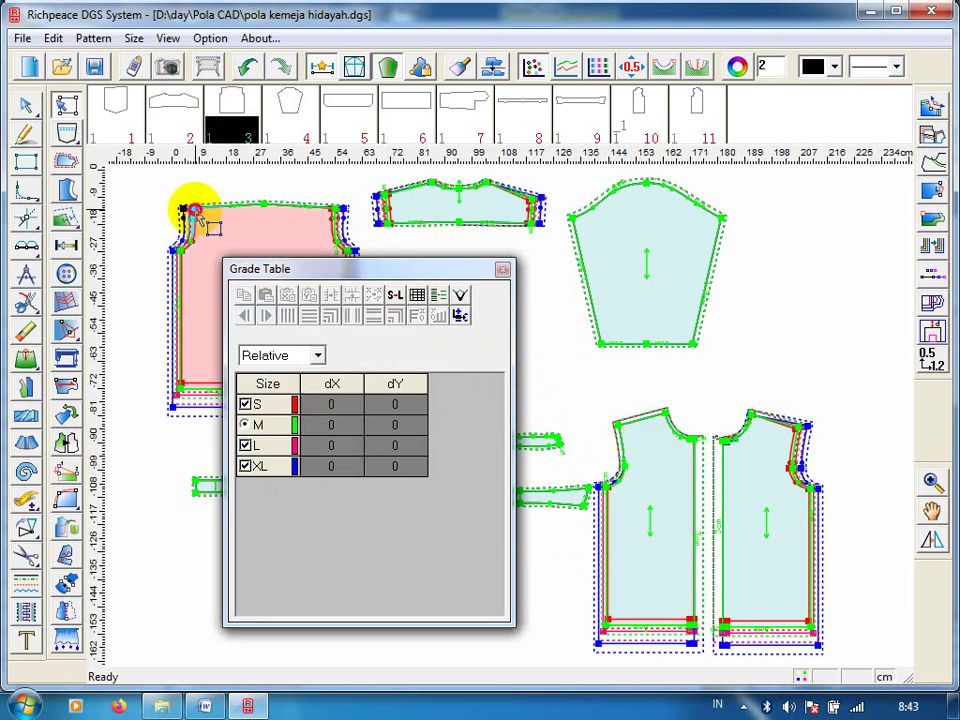
pyautogui.click(195, 210)
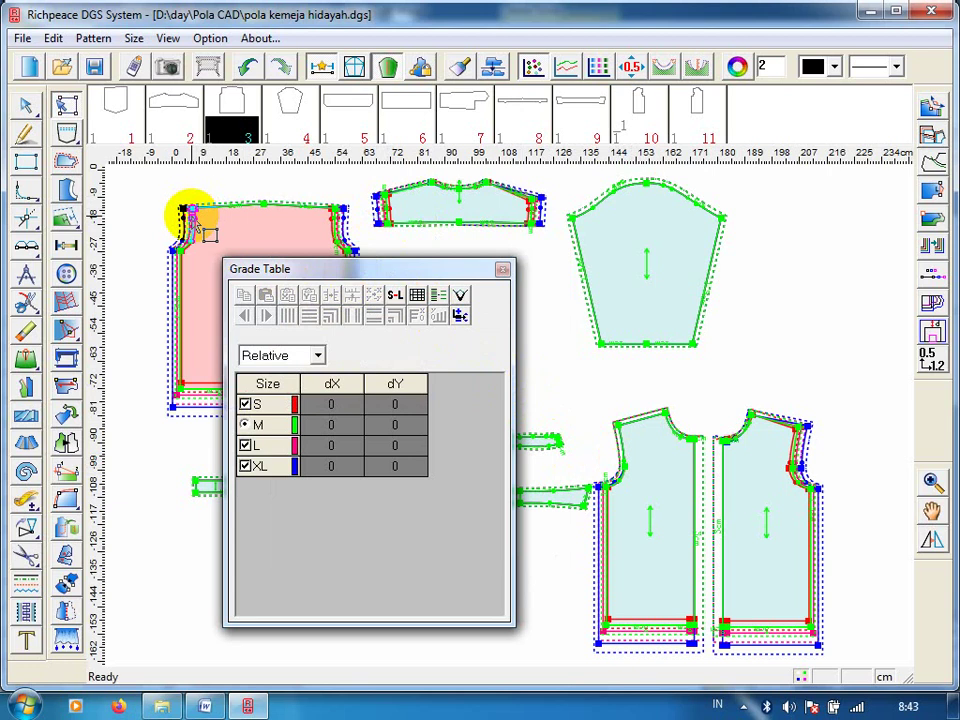
pyautogui.click(184, 209)
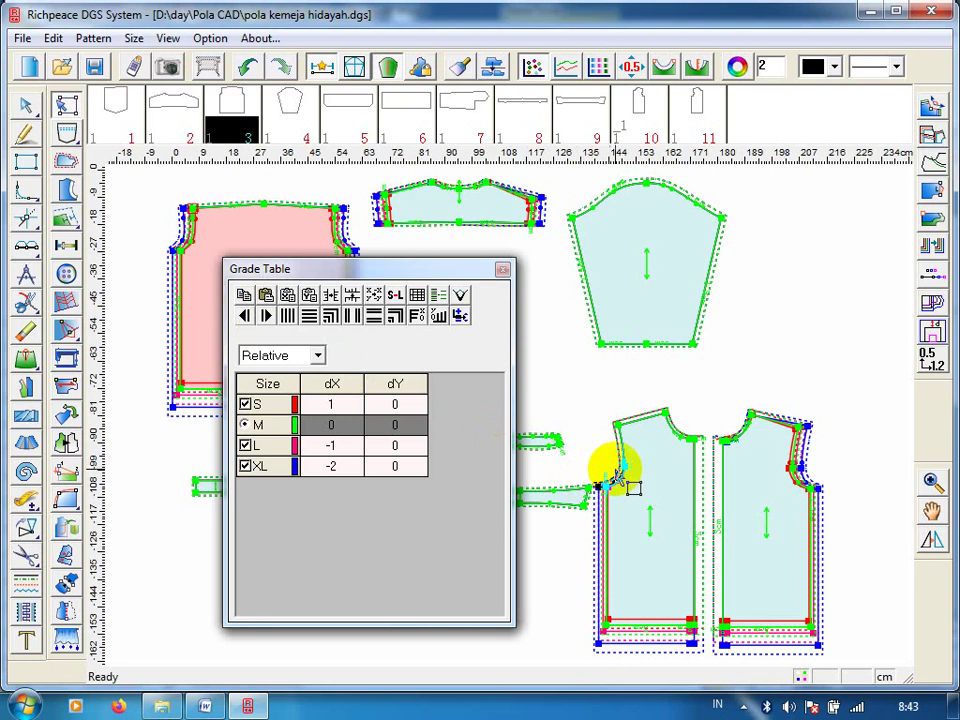
pyautogui.click(622, 468)
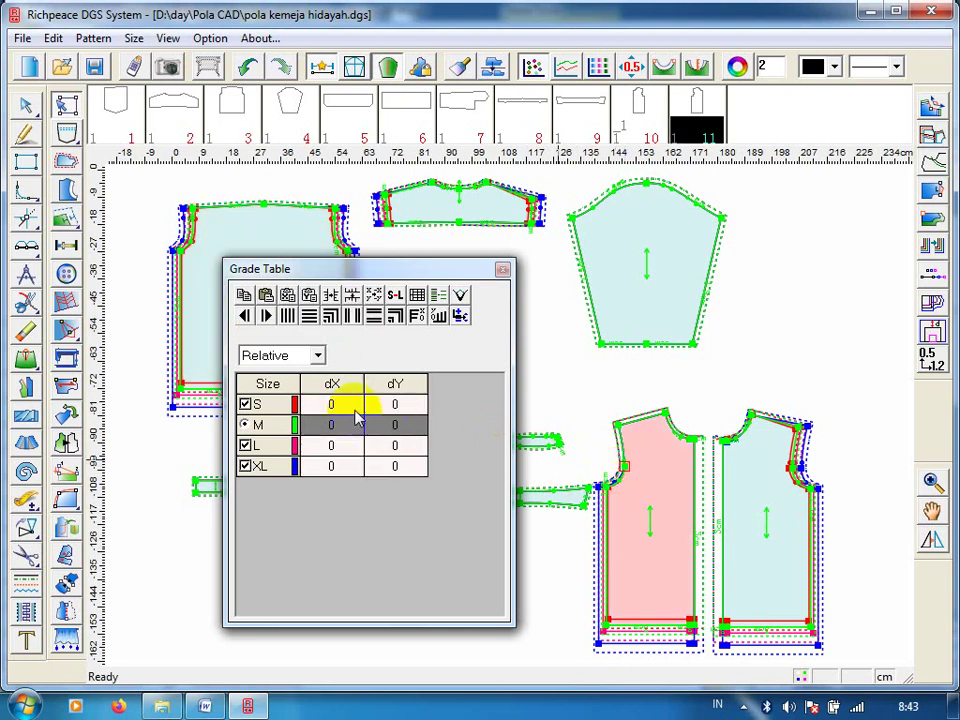
# Paste dX 1, 0, -1, -2 onto the front armhole point, then copy the yoke's neck grading for the front neckline.
pyautogui.click(532, 437)
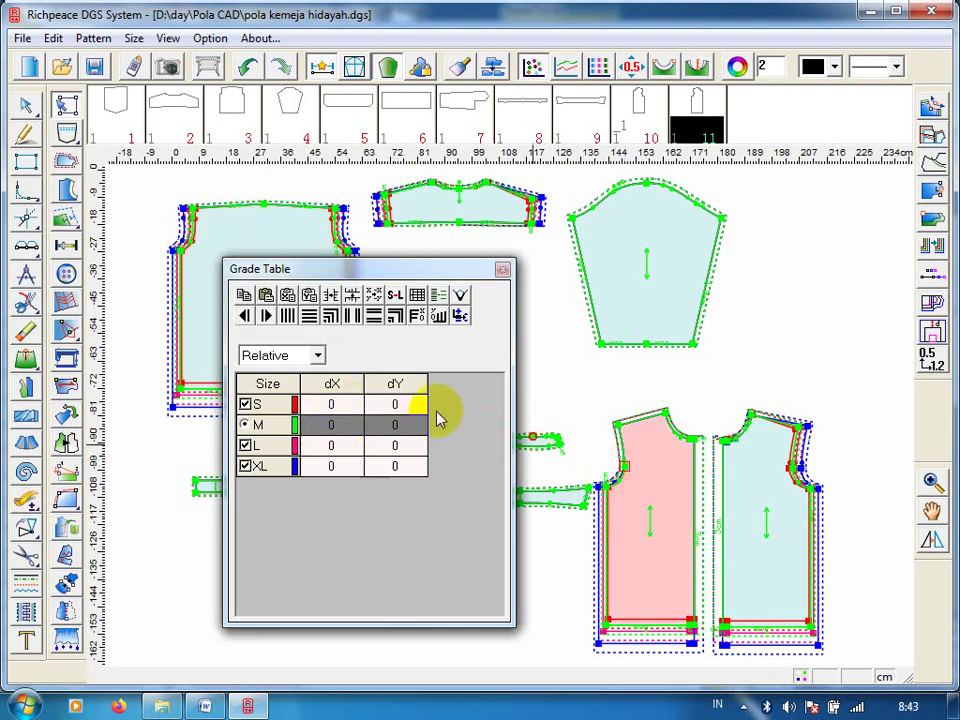
pyautogui.click(266, 297)
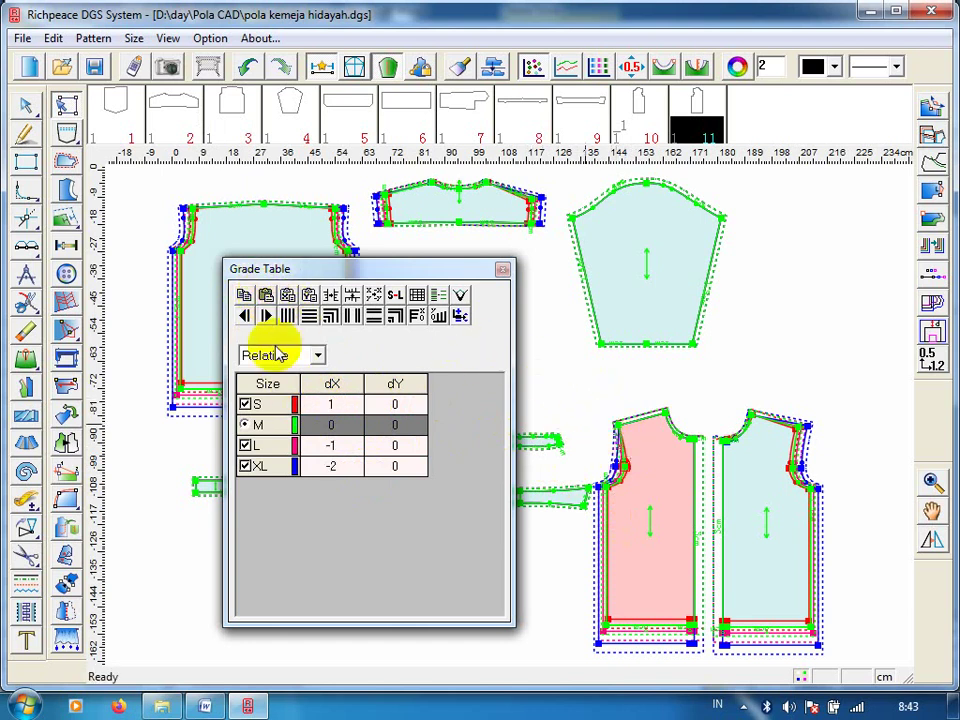
pyautogui.click(383, 194)
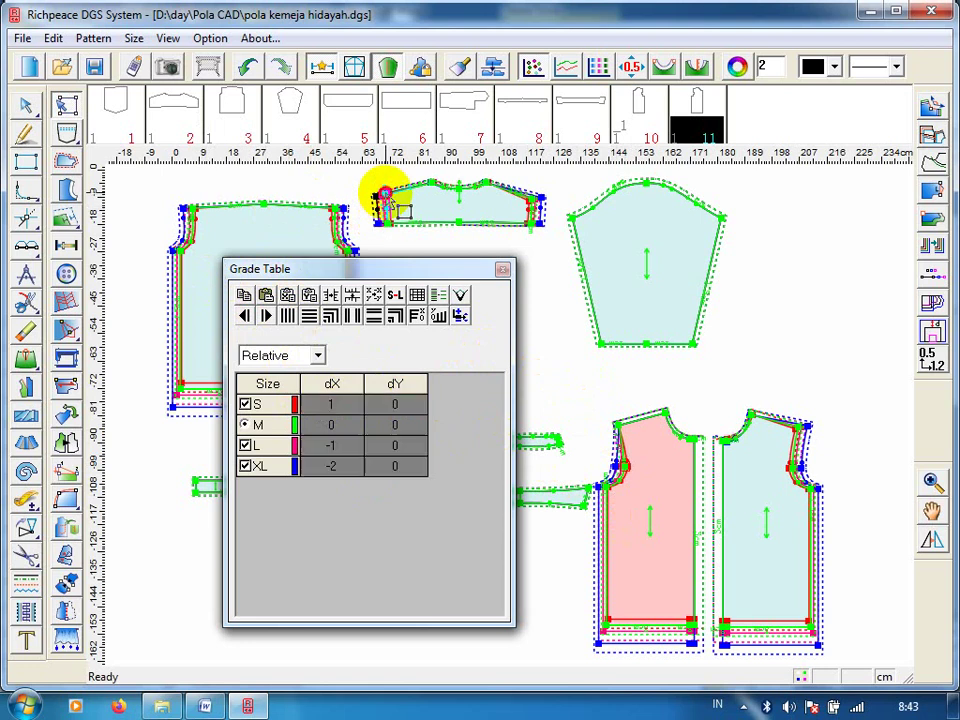
pyautogui.click(383, 194)
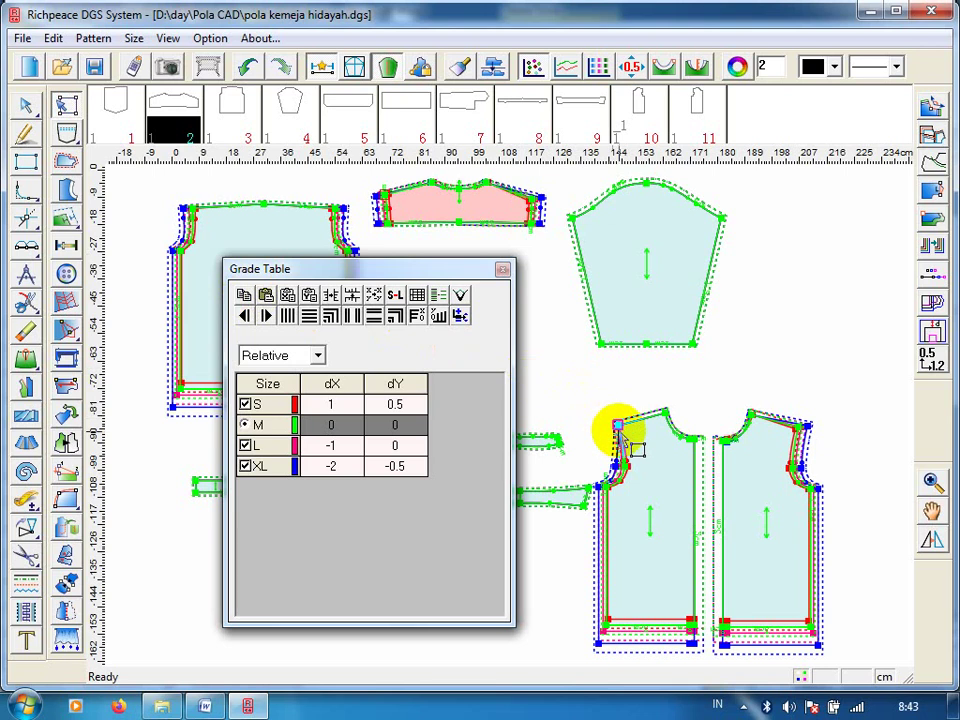
pyautogui.click(620, 428)
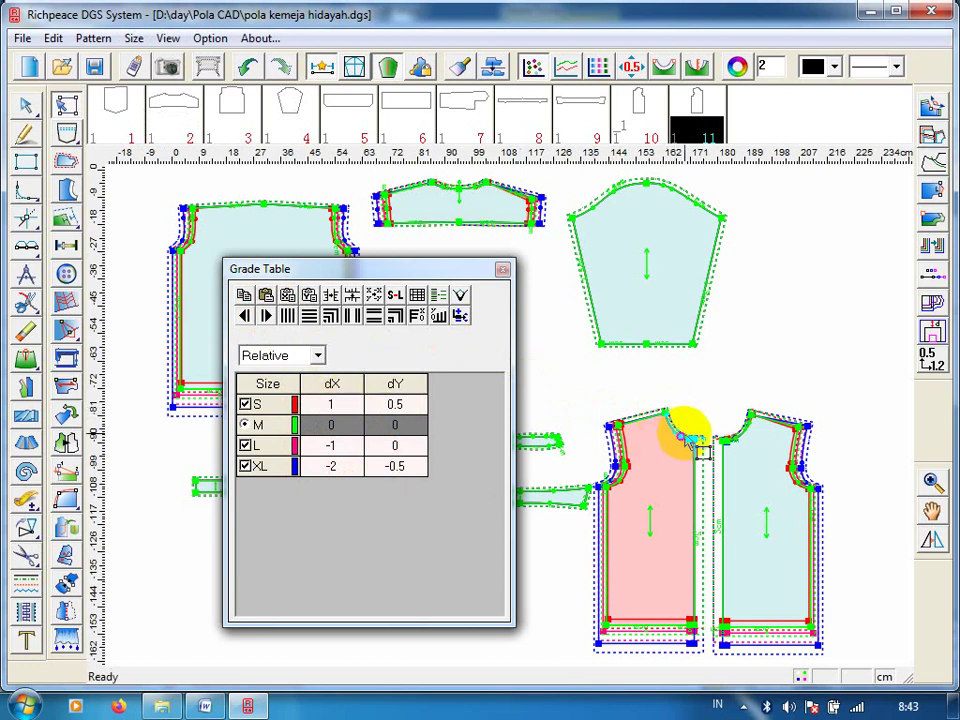
pyautogui.click(431, 187)
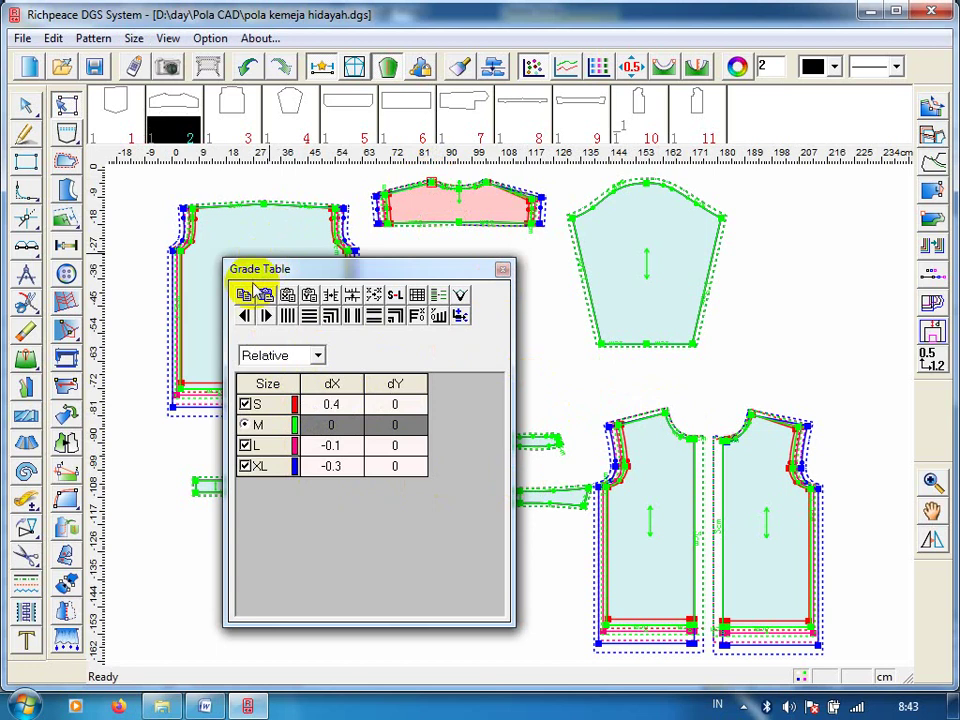
pyautogui.click(662, 413)
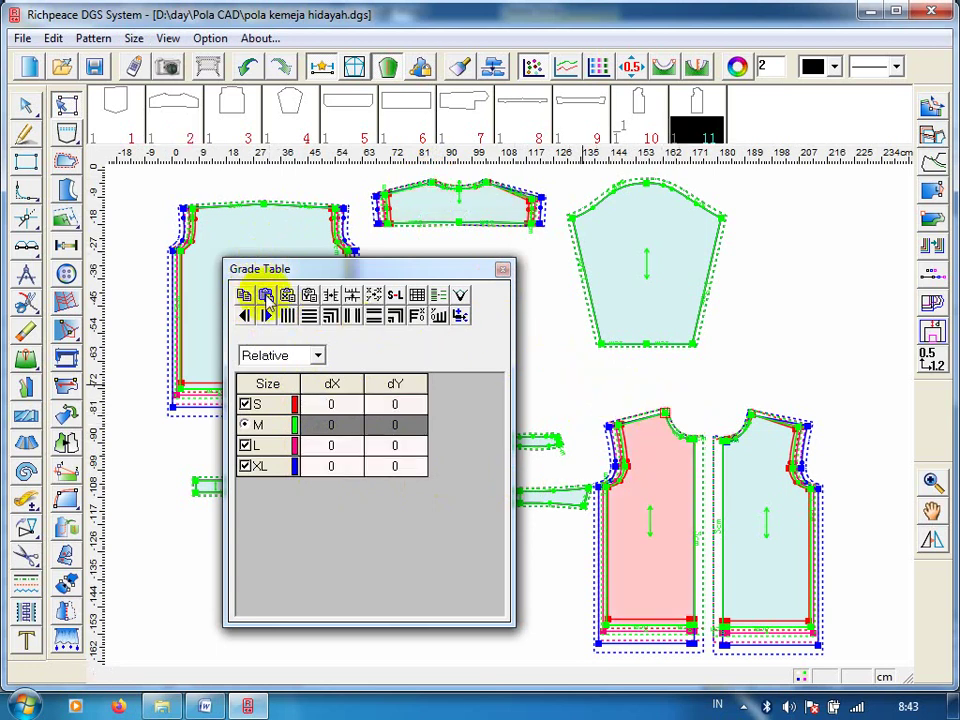
# Paste the yoke's neck grading onto the front bodice neckline point.
pyautogui.click(266, 297)
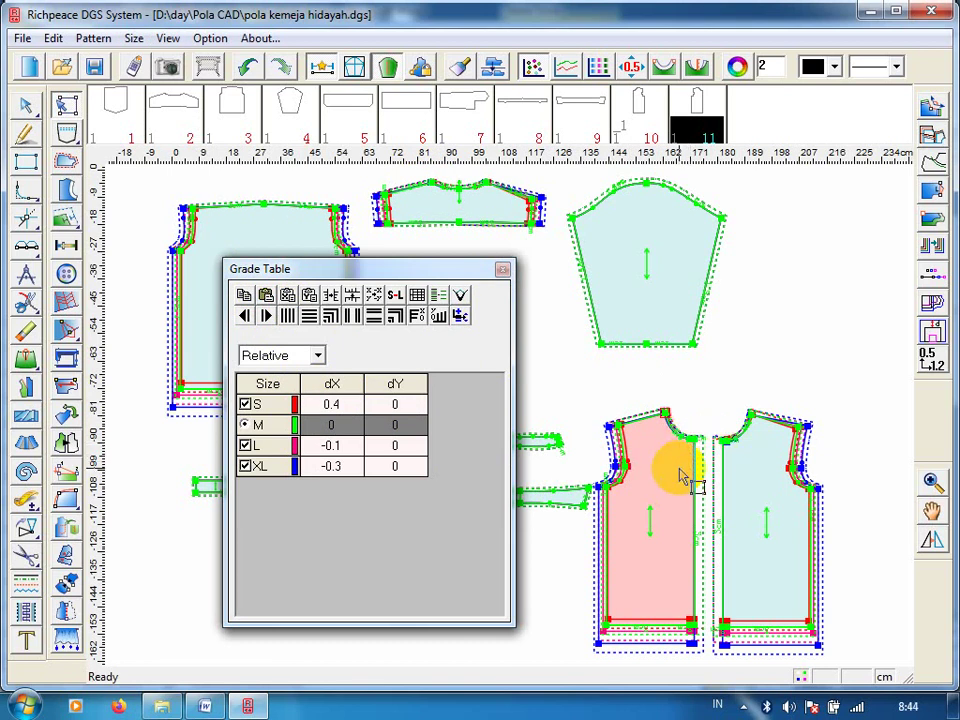
pyautogui.click(726, 444)
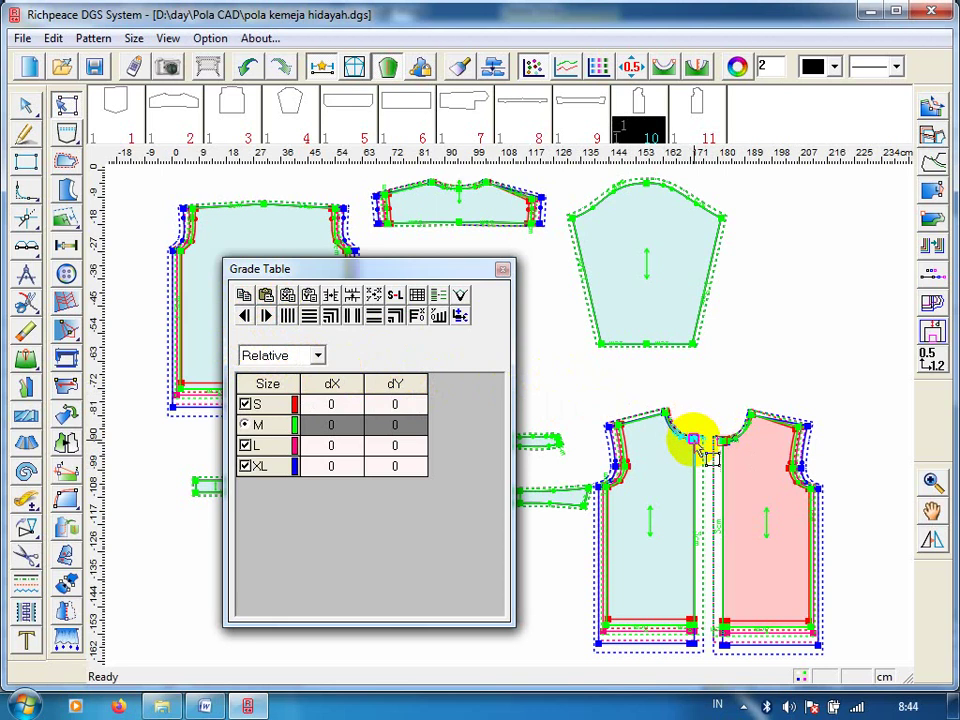
pyautogui.click(655, 440)
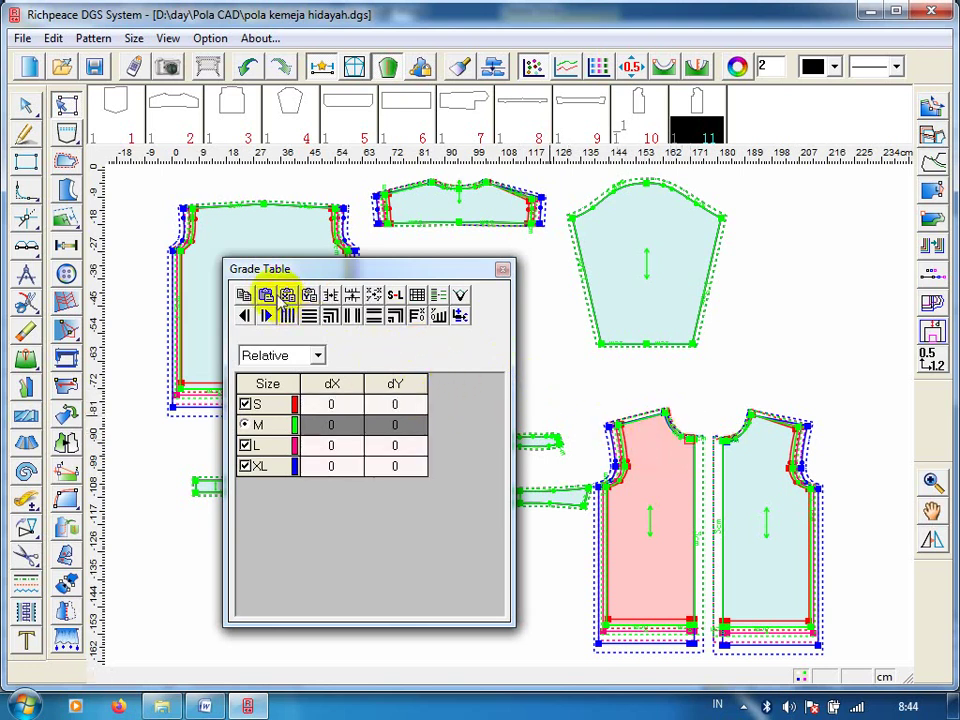
# Copy the right front's neck grading and paste dY S 0.4, L -0.1, XL -0.3 onto another neck point.
pyautogui.click(729, 441)
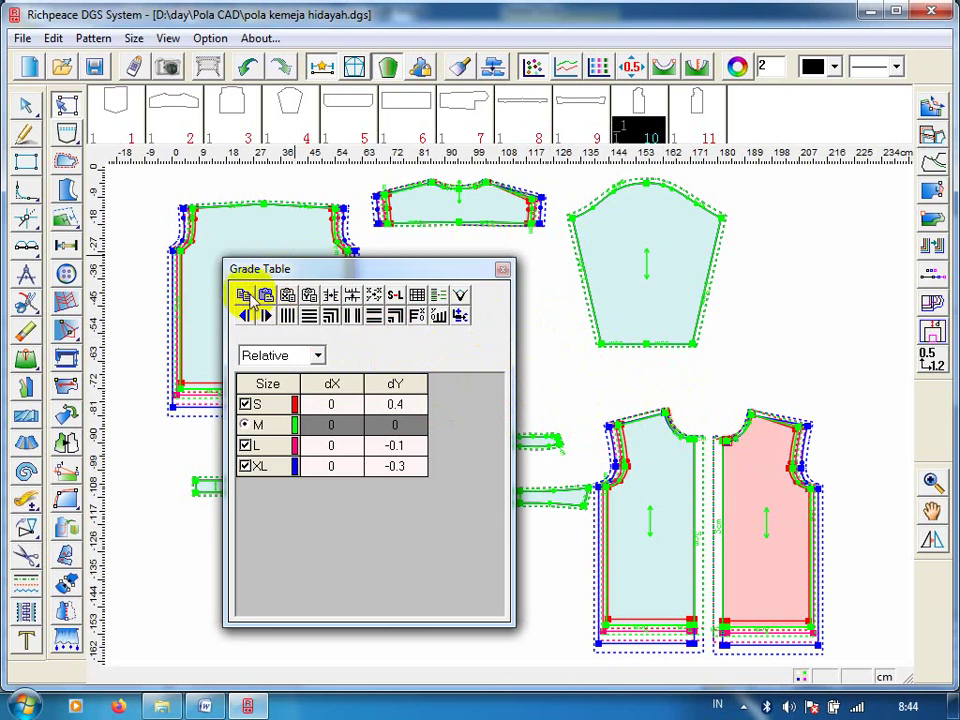
pyautogui.click(718, 430)
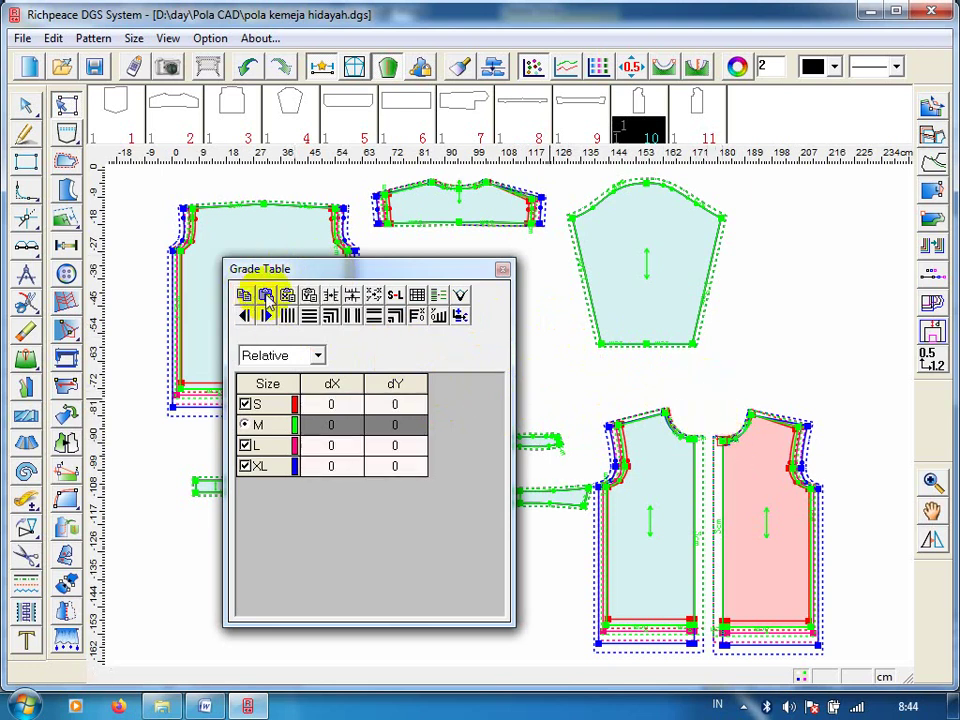
pyautogui.click(266, 297)
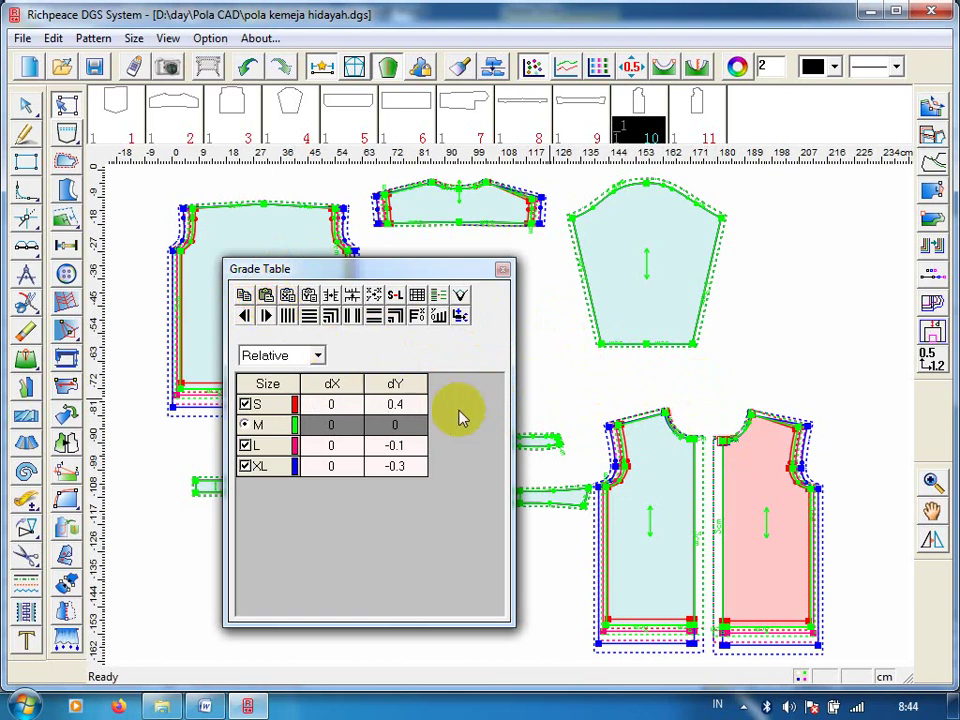
pyautogui.click(694, 439)
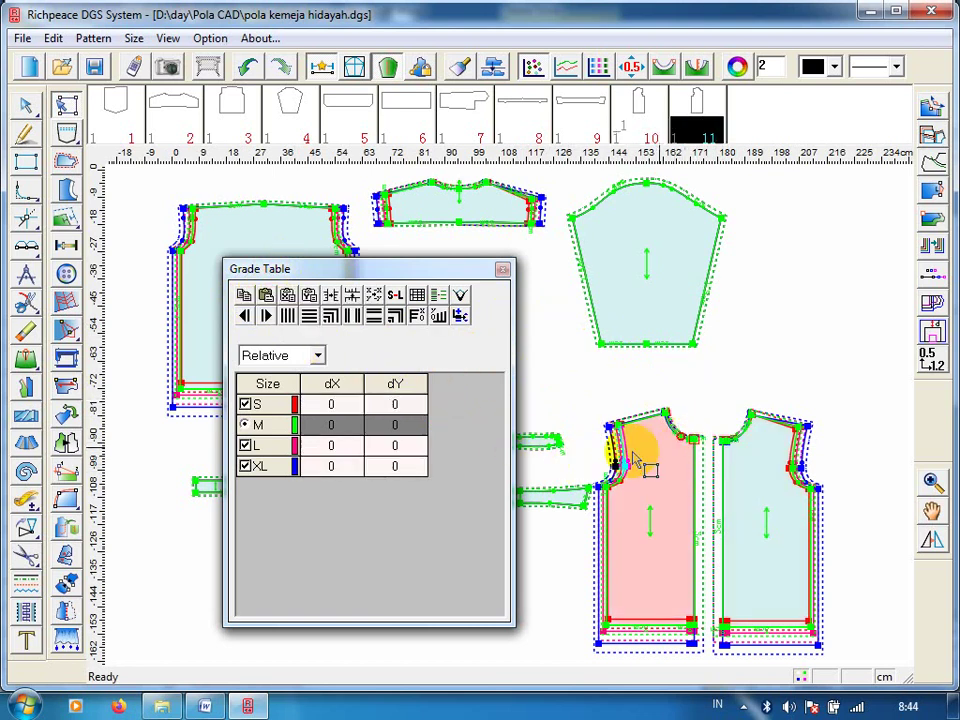
# Paste the grades onto the left bodice's neck point and mirror dY to S -0.4, L 0.1, XL 0.3.
pyautogui.click(265, 294)
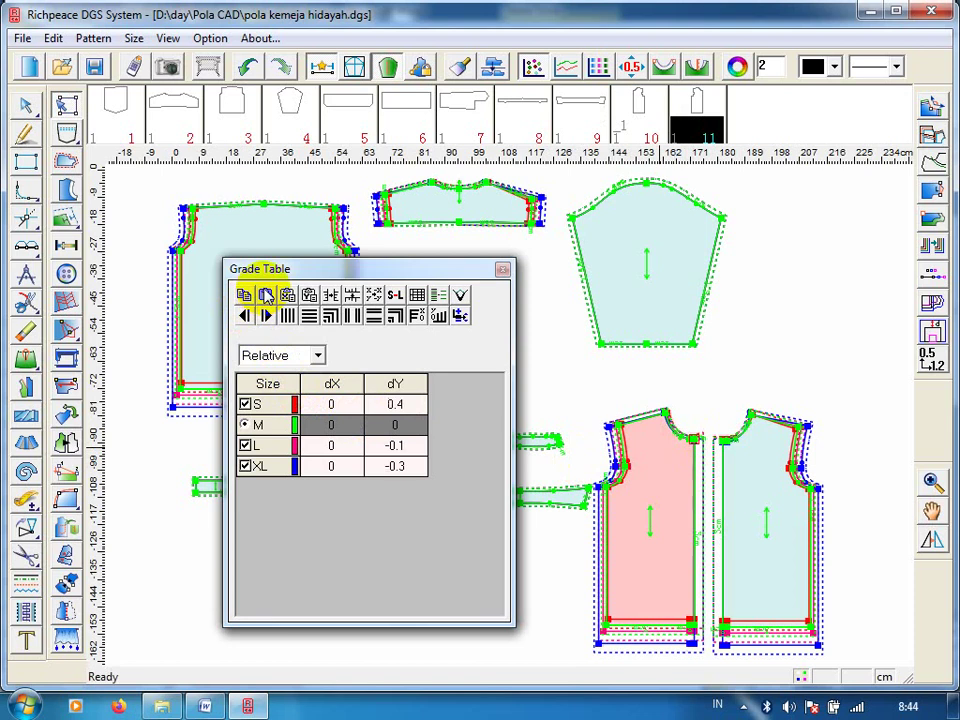
pyautogui.click(396, 450)
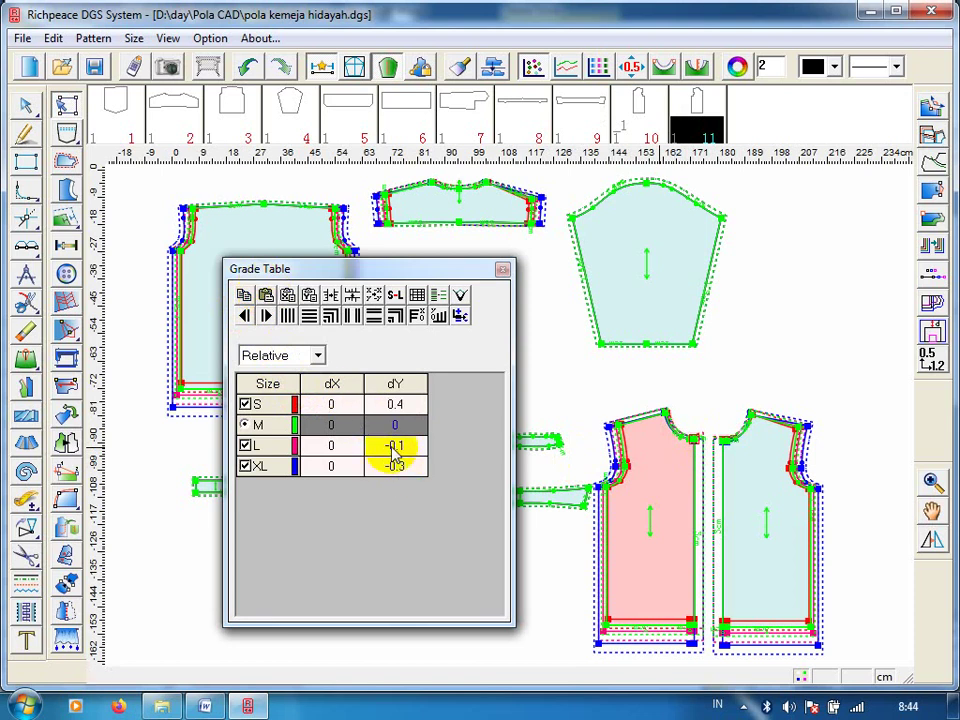
pyautogui.click(390, 447)
pyautogui.write('0.1')
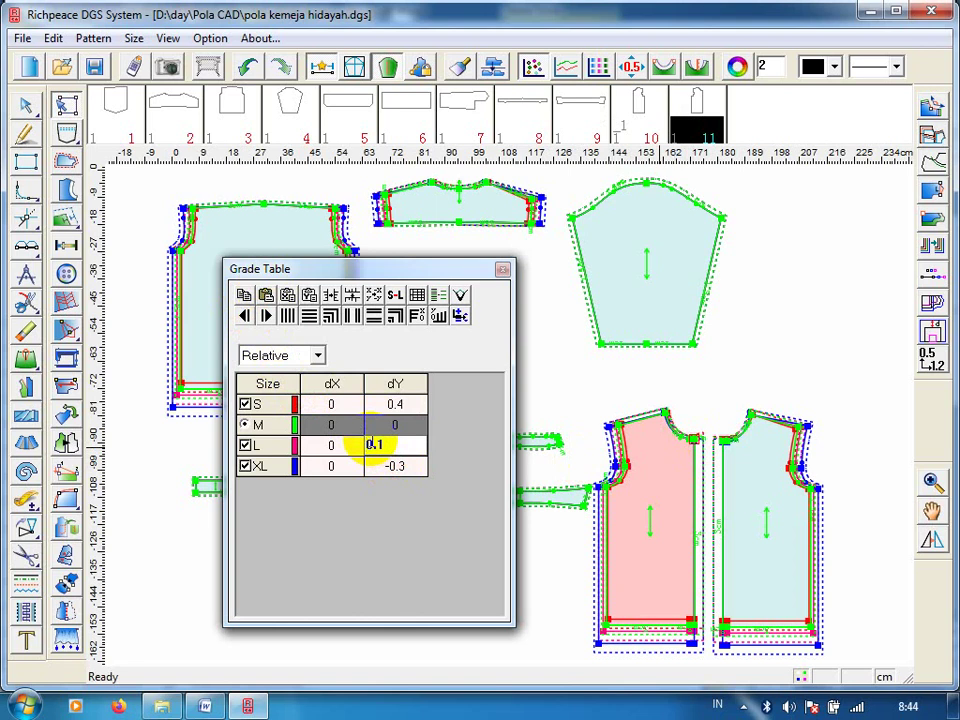
pyautogui.click(385, 467)
pyautogui.click(380, 466)
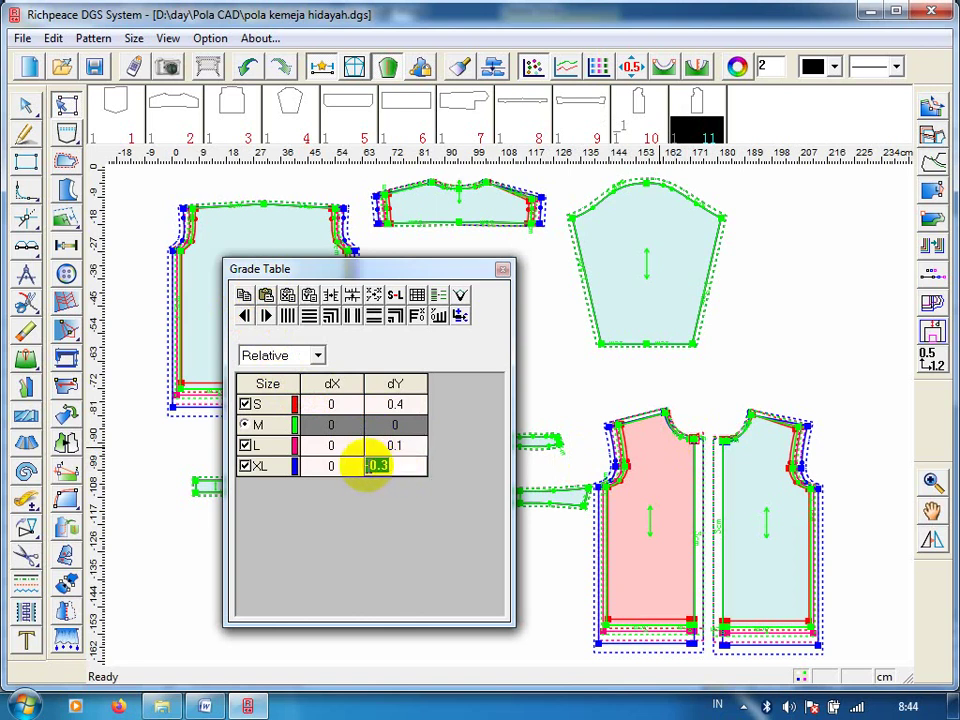
pyautogui.click(368, 466)
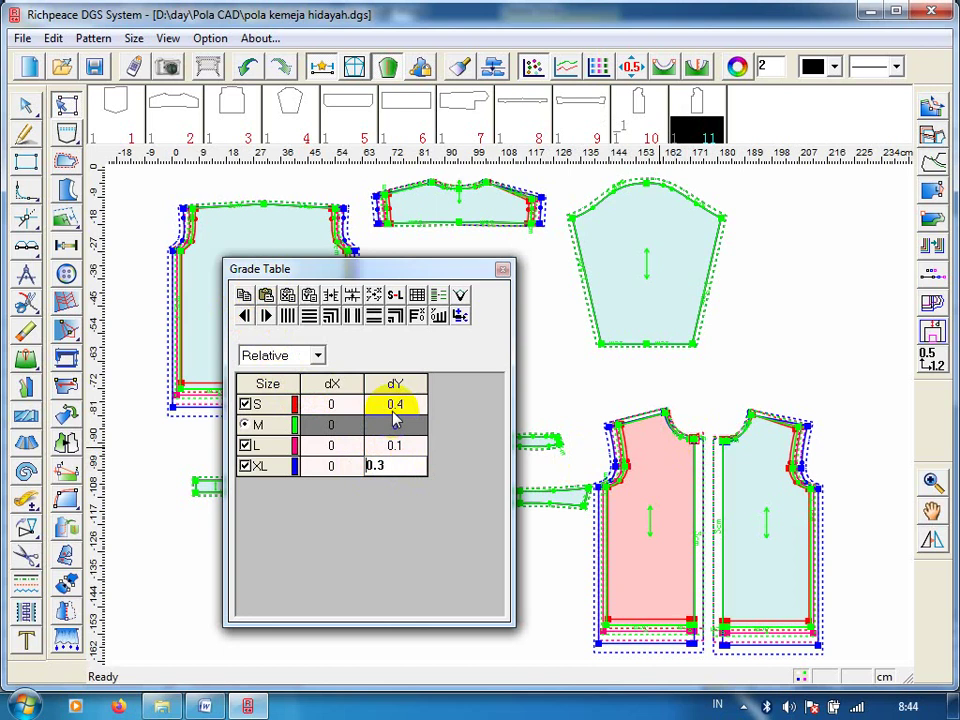
pyautogui.click(395, 404)
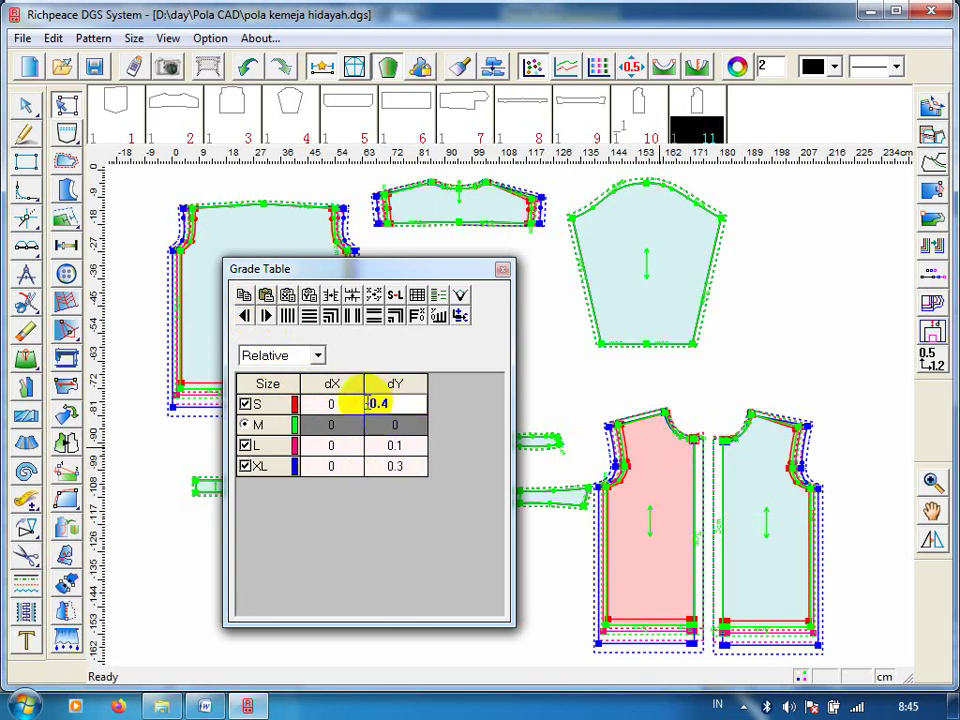
pyautogui.write('-')
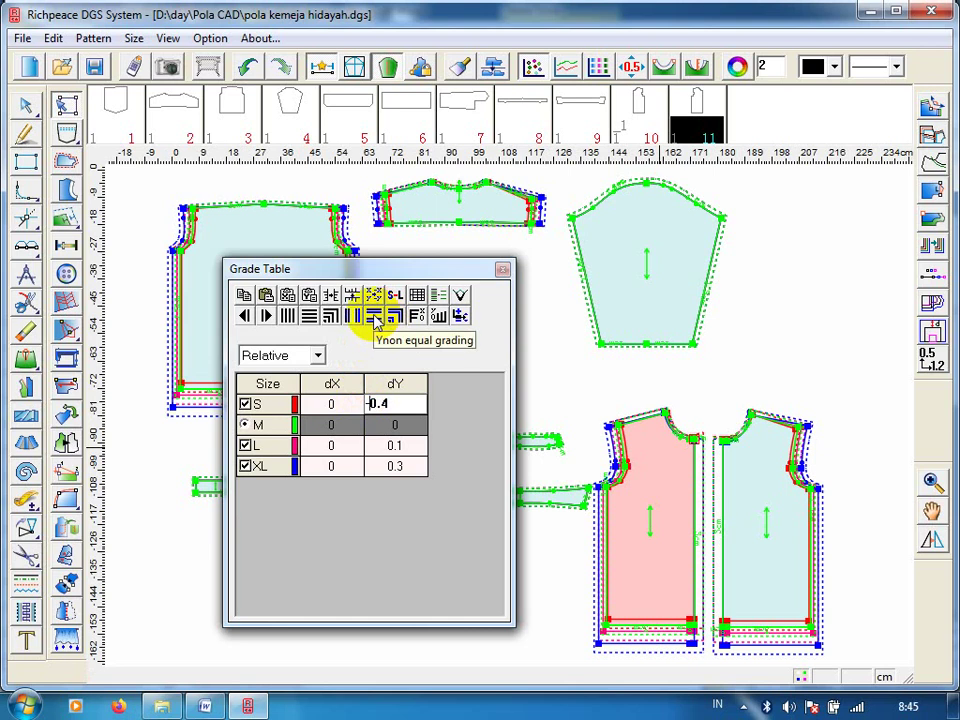
pyautogui.click(375, 318)
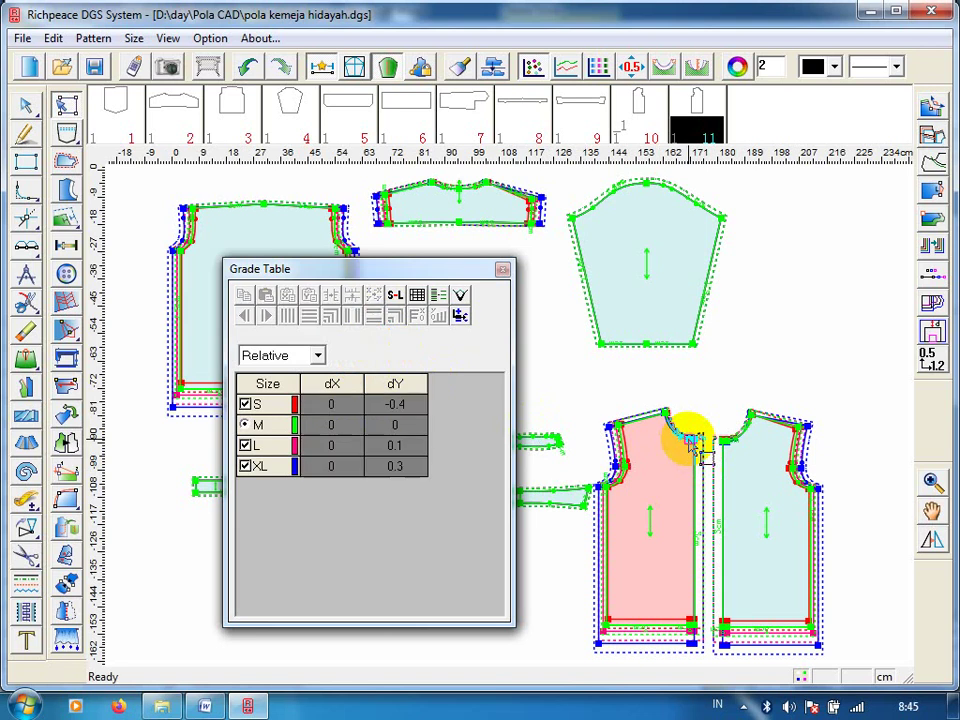
pyautogui.click(568, 418)
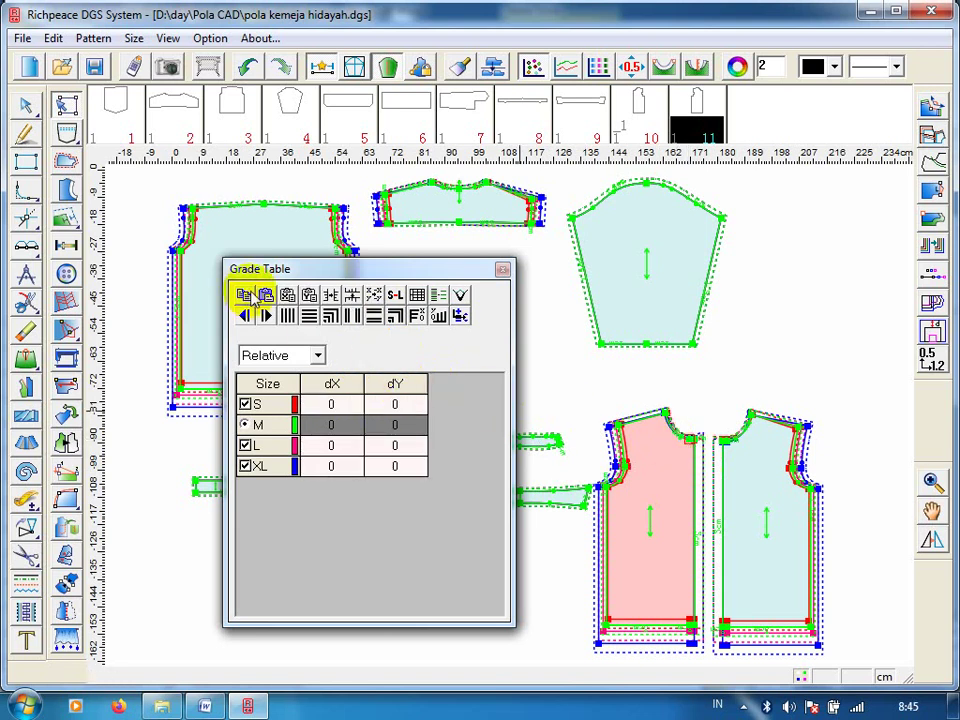
# Paste the dY grades S 0.4, L -0.1, XL -0.3 onto the next left bodice neck point, then select the right bodice.
pyautogui.click(266, 296)
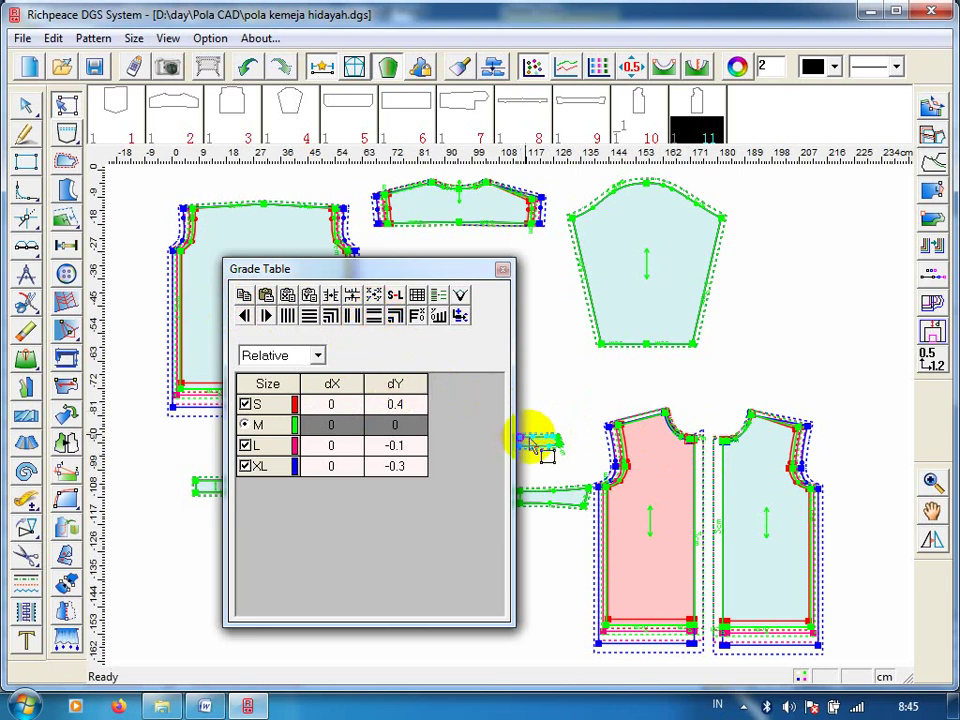
pyautogui.click(730, 447)
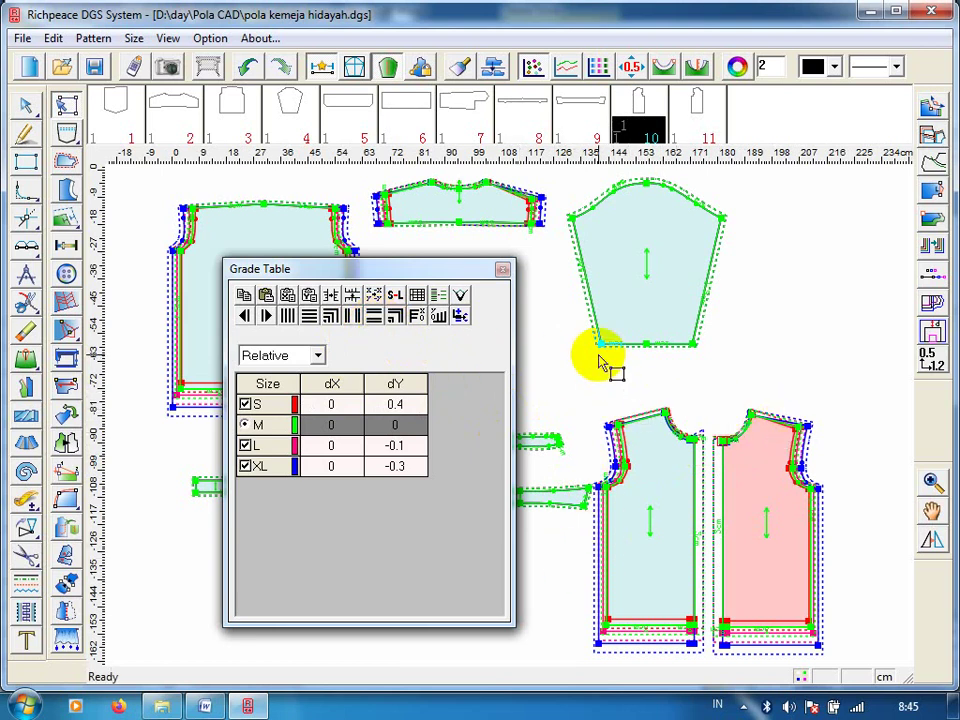
# Reopen the Grade Table on the sleeve's upper-right corner point and bring up the Word size chart.
pyautogui.click(503, 270)
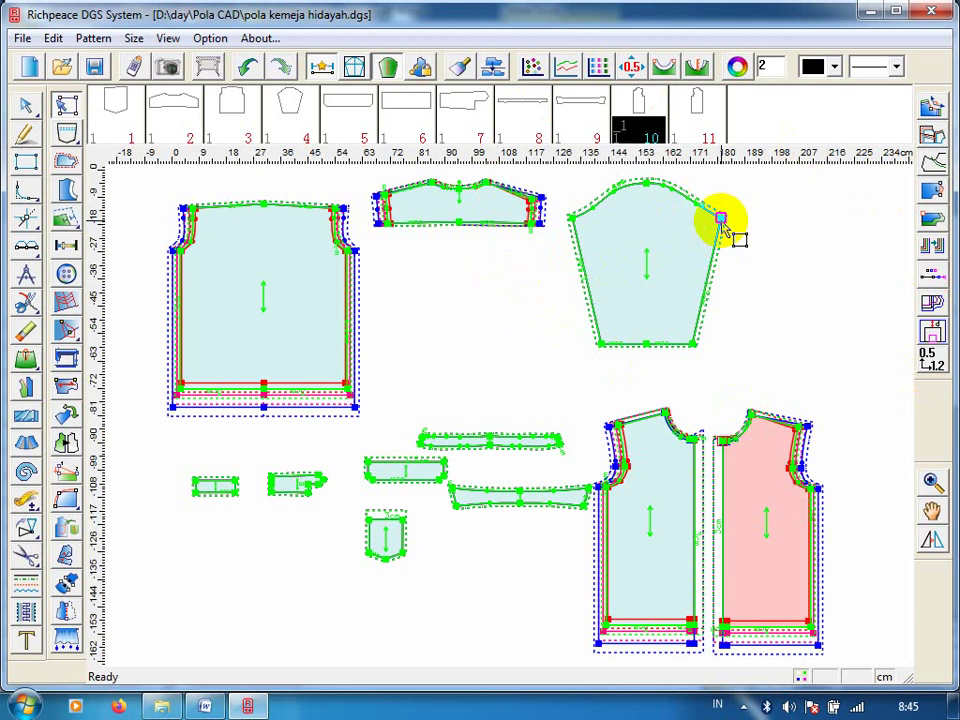
pyautogui.click(721, 219)
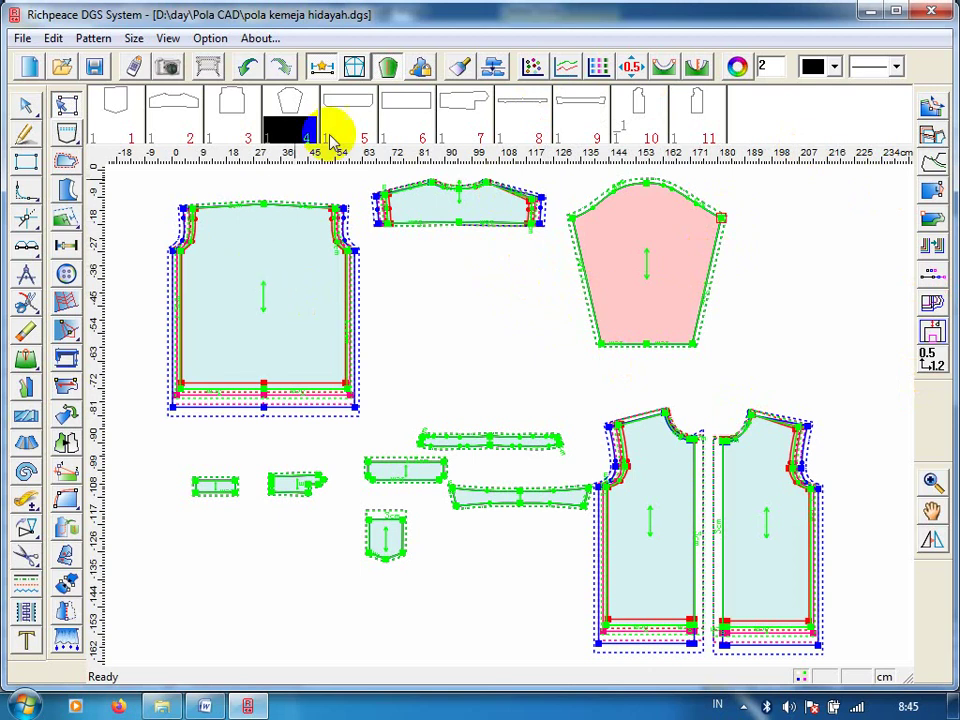
pyautogui.click(532, 70)
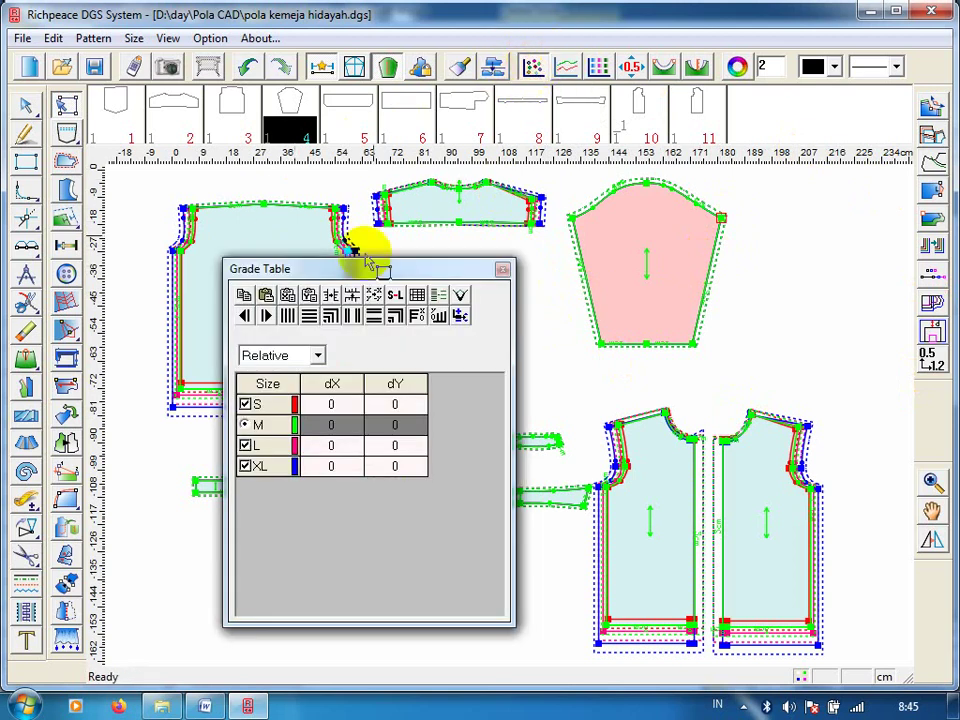
pyautogui.click(721, 217)
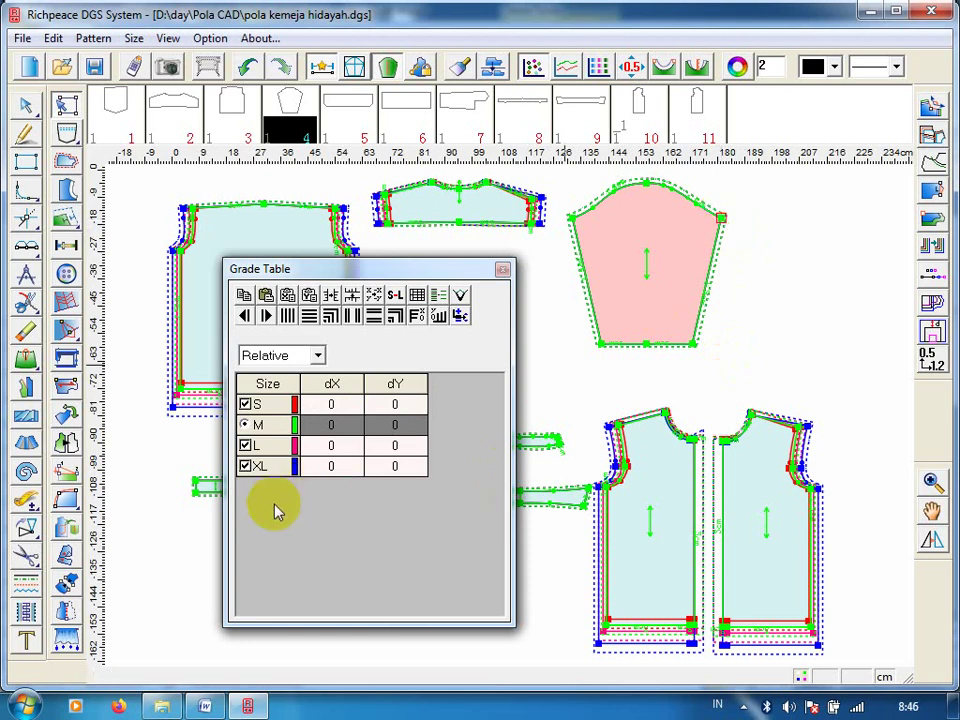
pyautogui.click(205, 704)
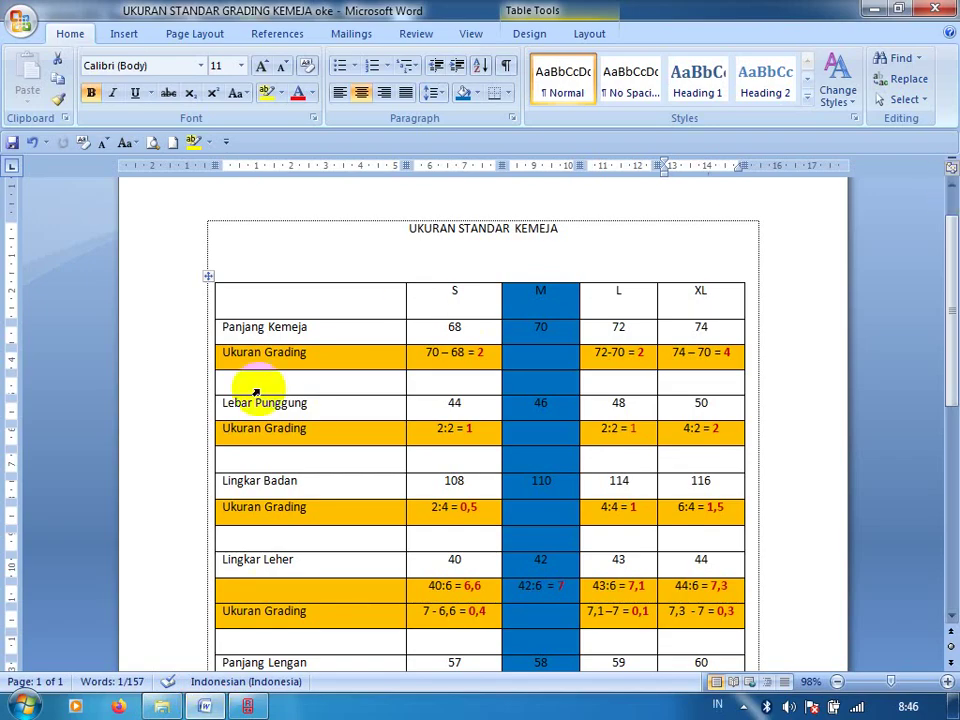
# Check the Kerung Lengan grades 1, 1 and 2 in the Word chart and return to DGS.
pyautogui.moveTo(952, 245); pyautogui.dragTo(950, 410)
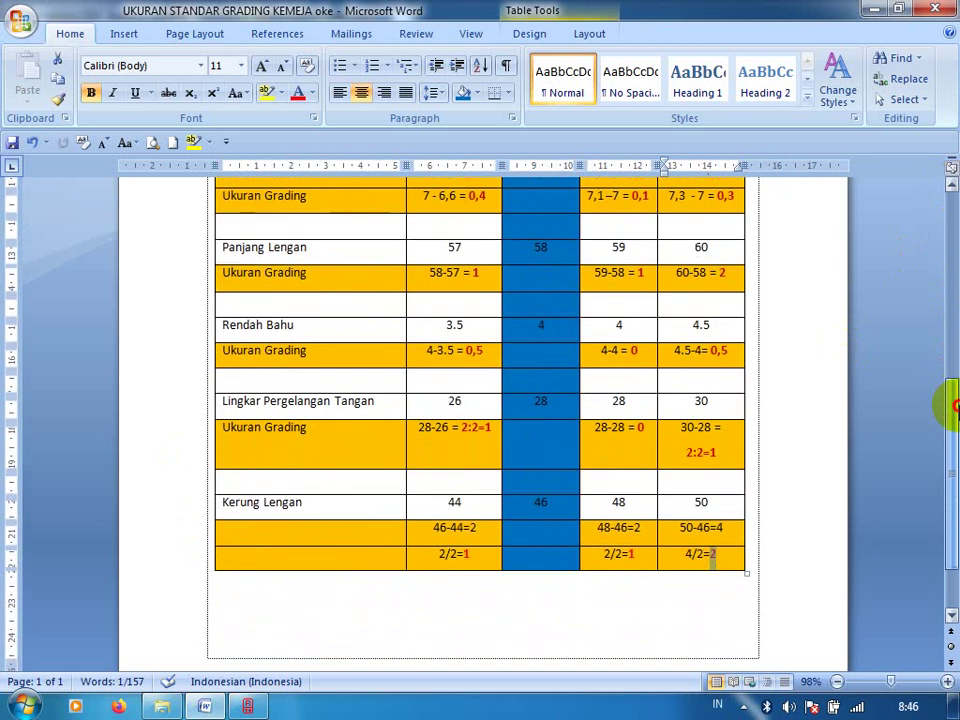
pyautogui.moveTo(575, 530); pyautogui.dragTo(476, 536)
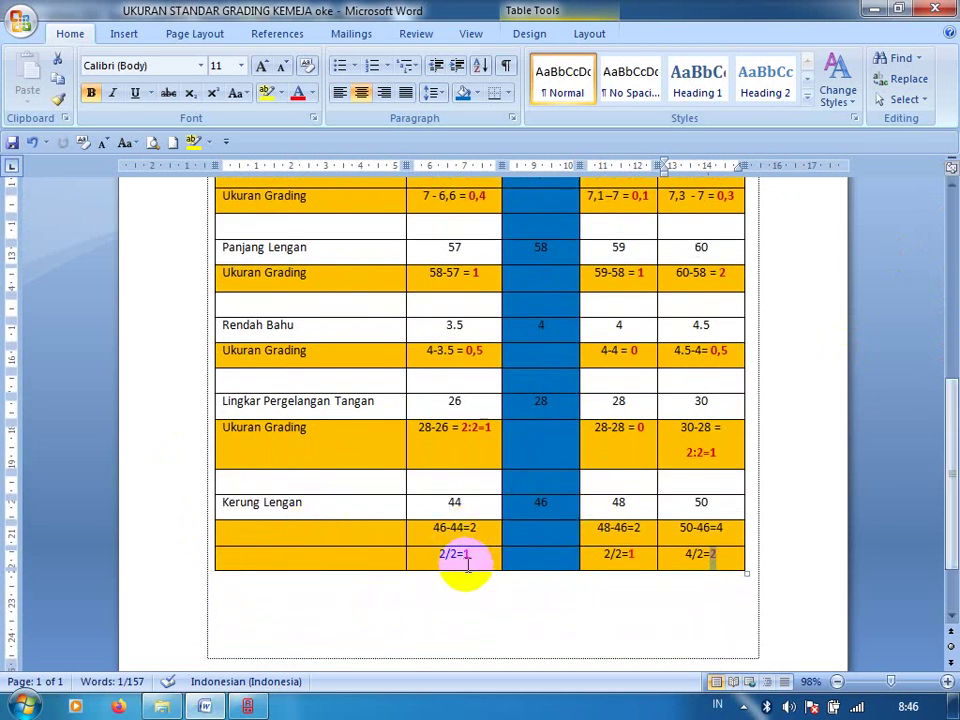
pyautogui.moveTo(603, 556); pyautogui.dragTo(630, 562)
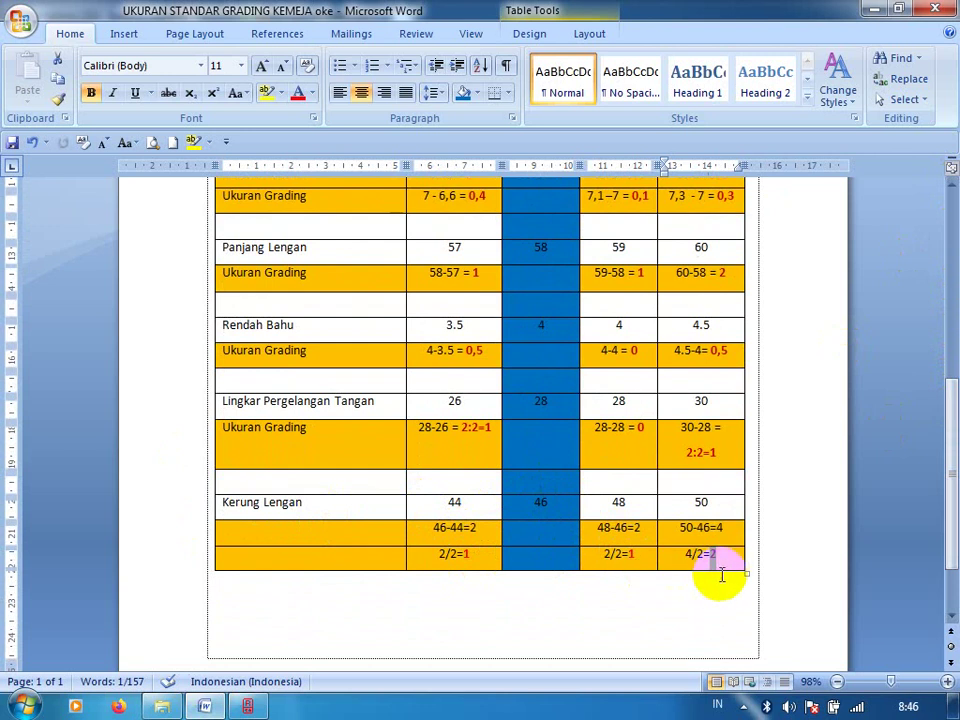
pyautogui.click(521, 541)
pyautogui.moveTo(521, 541); pyautogui.dragTo(707, 576)
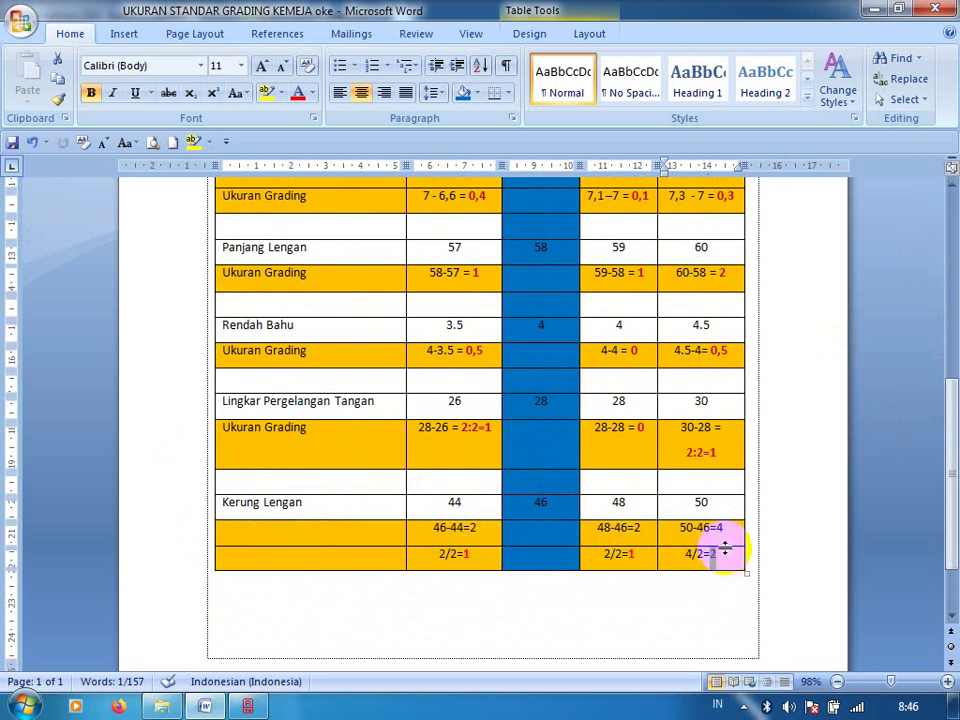
pyautogui.click(250, 704)
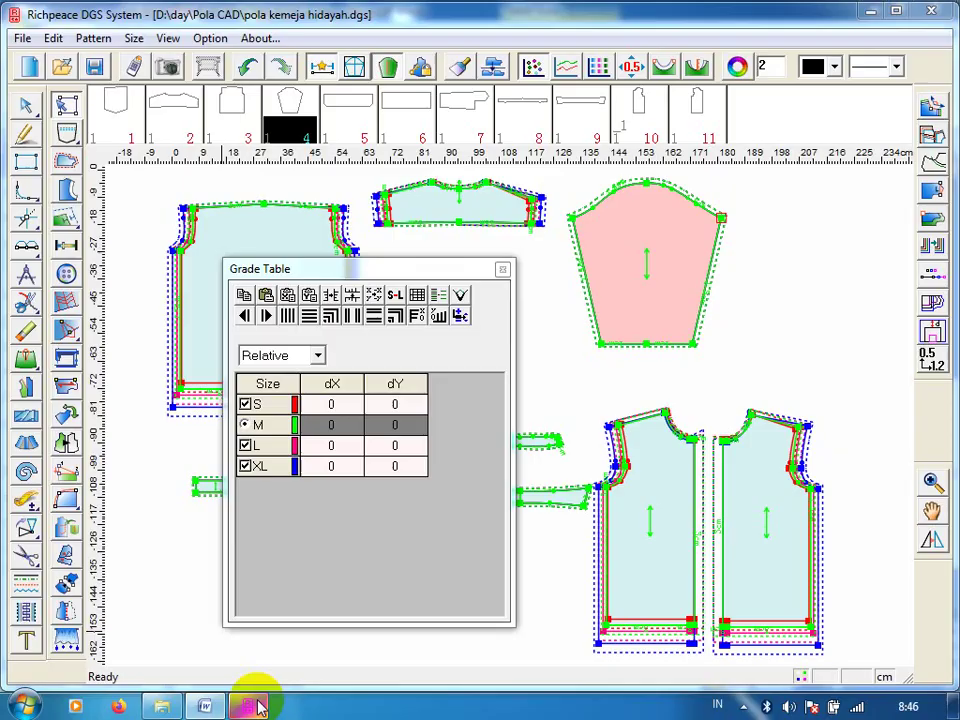
# Grade the sleeve's upper-right corner with X non-equal dX S -1, L 1, XL 2.
pyautogui.click(335, 404)
pyautogui.write('-1')
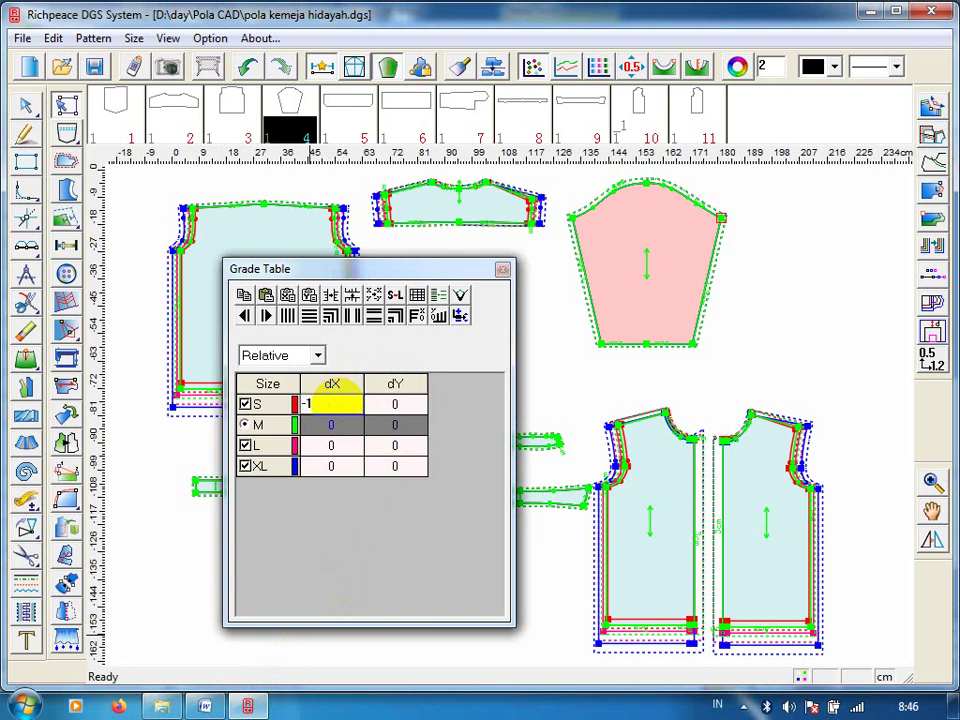
pyautogui.click(340, 445)
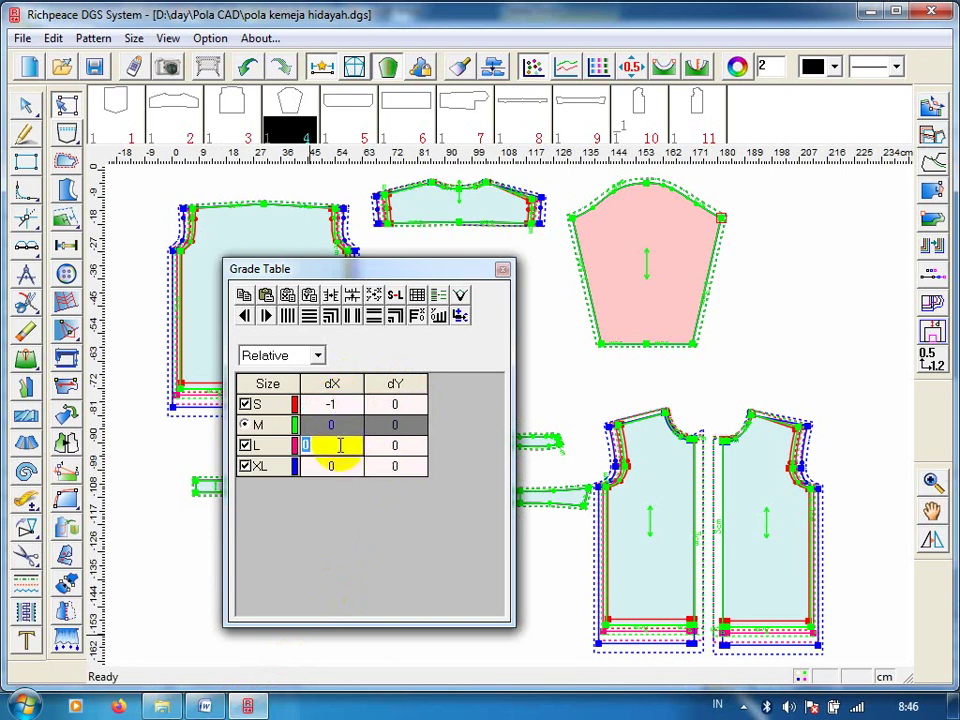
pyautogui.write('1')
pyautogui.click(340, 467)
pyautogui.write('2')
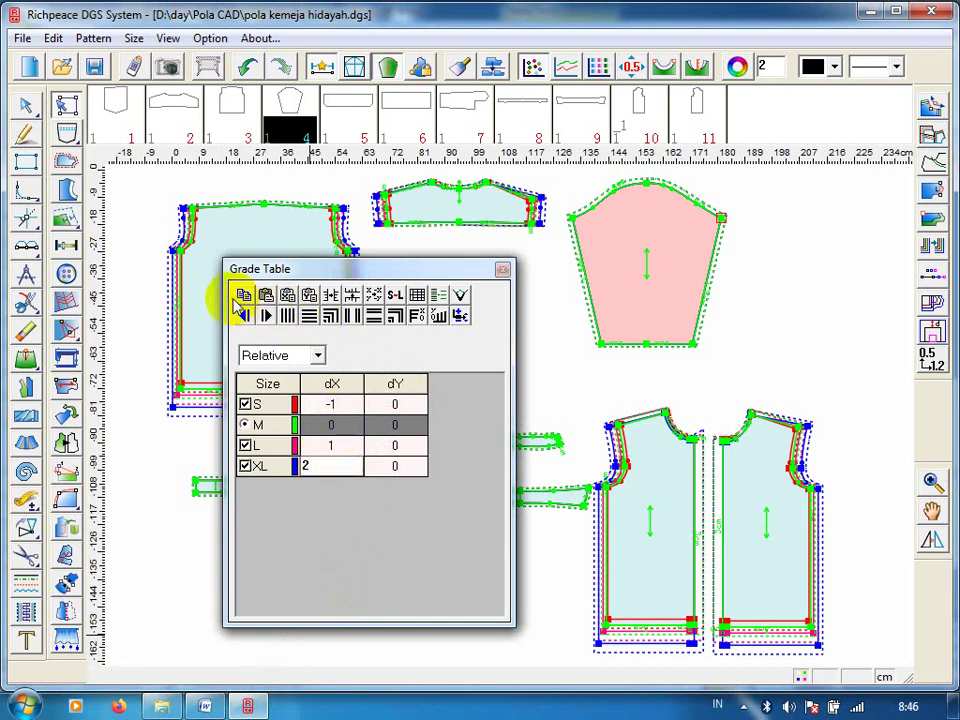
pyautogui.click(359, 323)
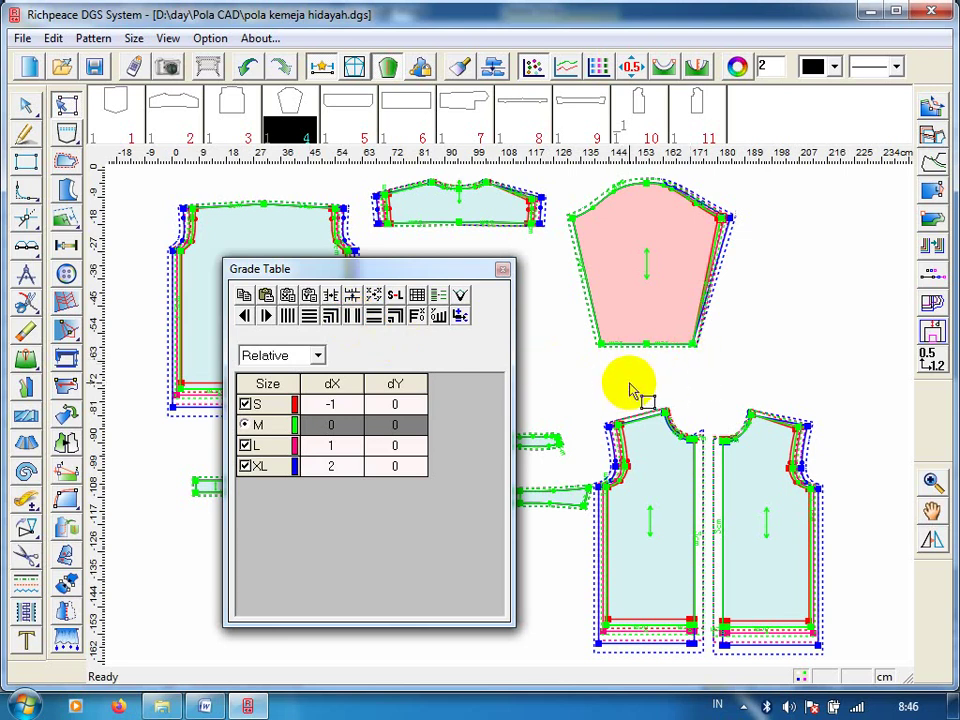
pyautogui.click(692, 346)
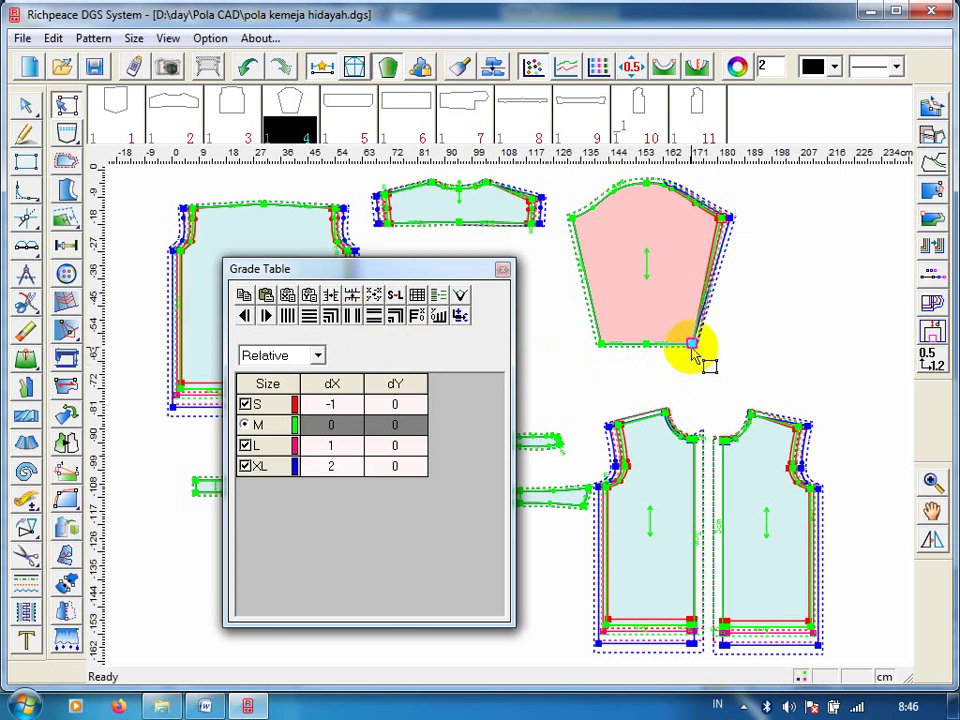
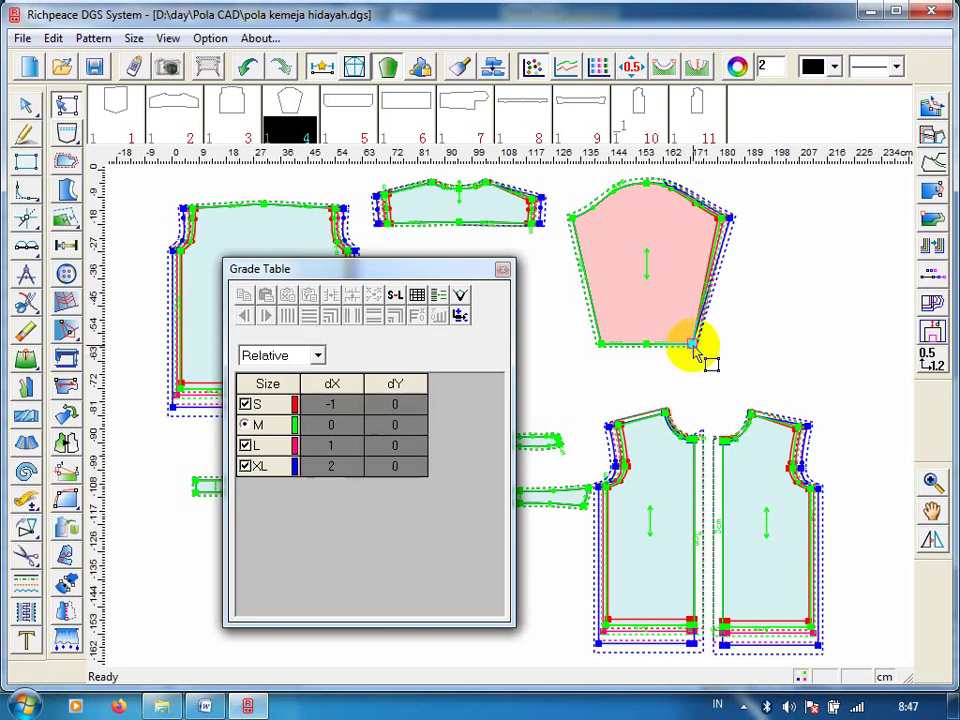
# Select the sleeve's lower-right grade point and the XL row in the Grade Table.
pyautogui.click(692, 344)
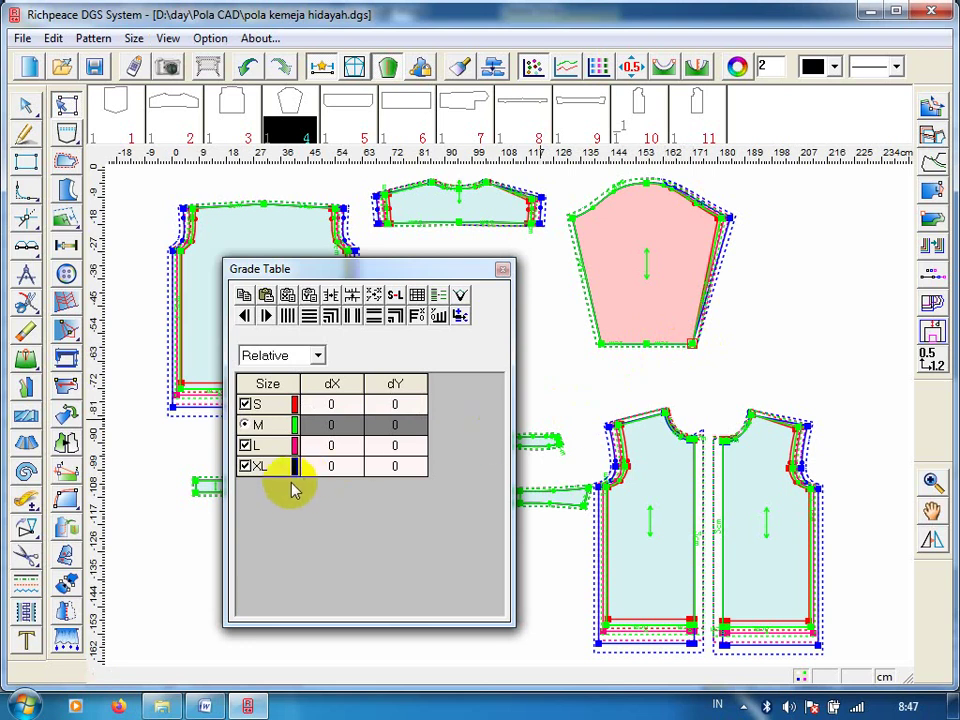
pyautogui.click(302, 515)
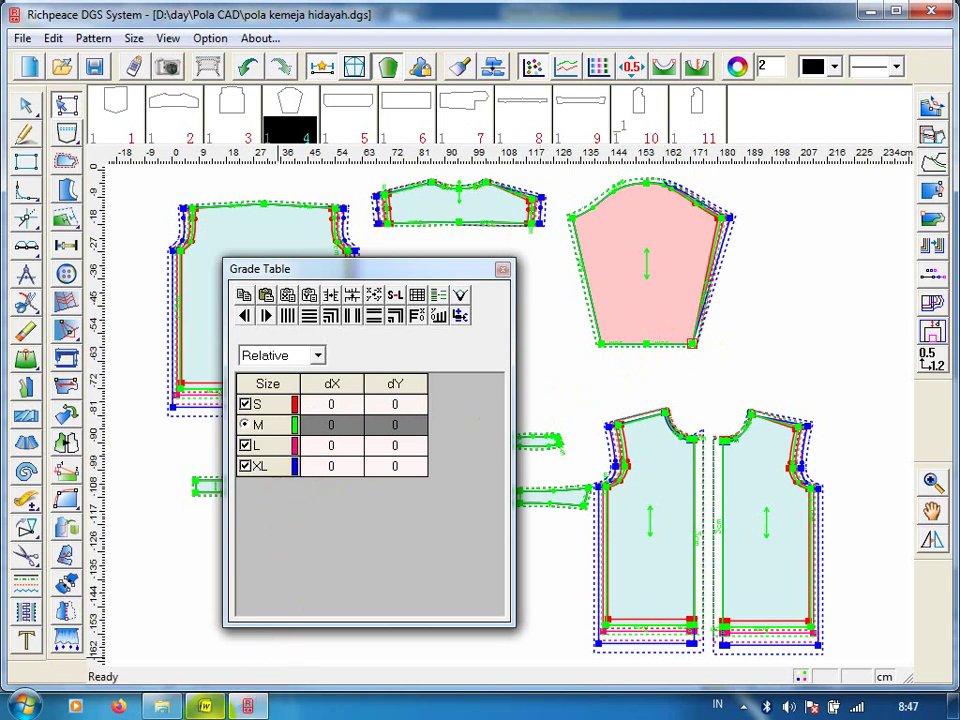
pyautogui.moveTo(205, 706)
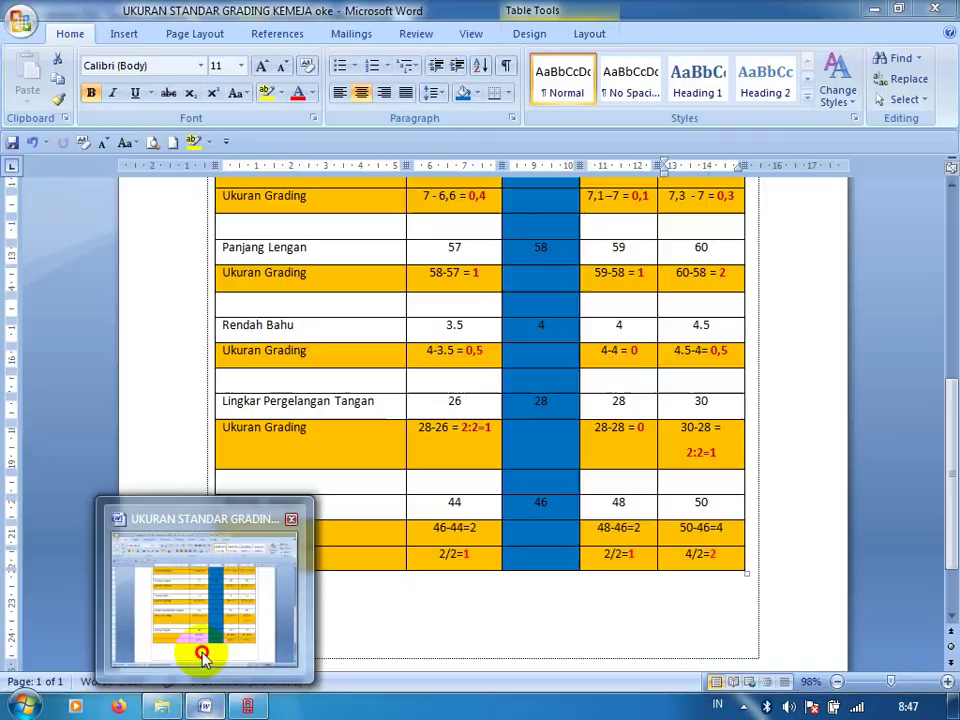
pyautogui.click(199, 652)
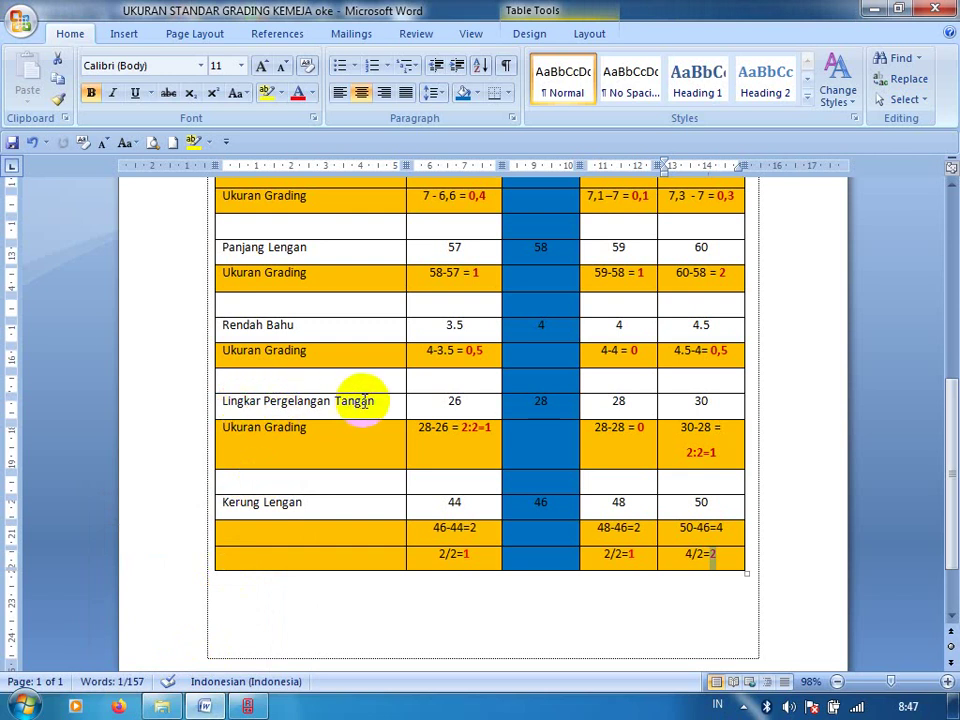
pyautogui.click(483, 420)
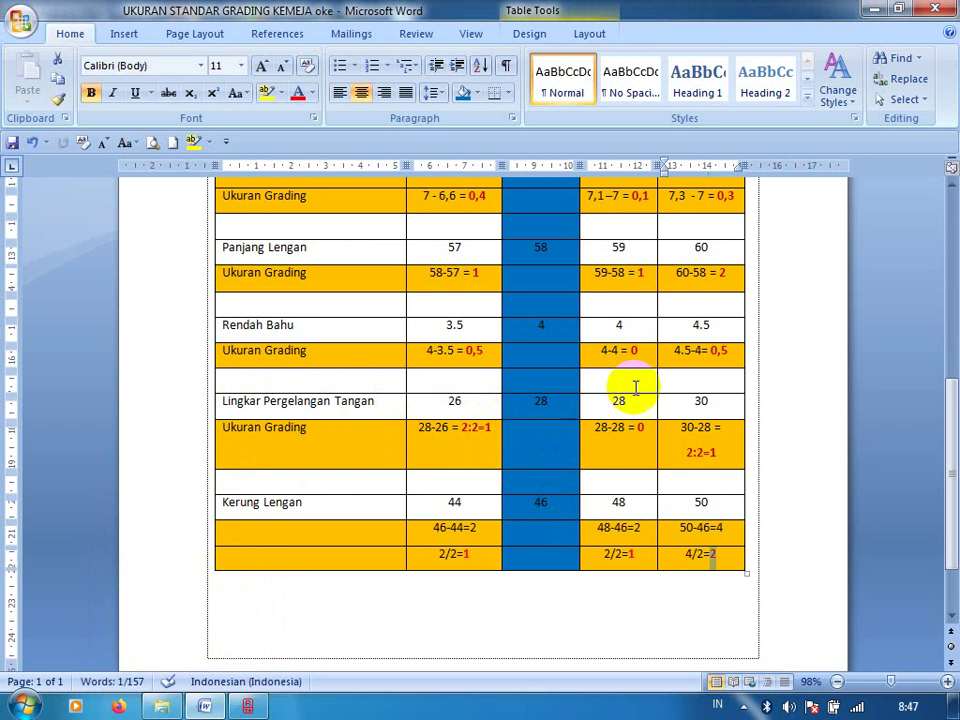
pyautogui.click(612, 357)
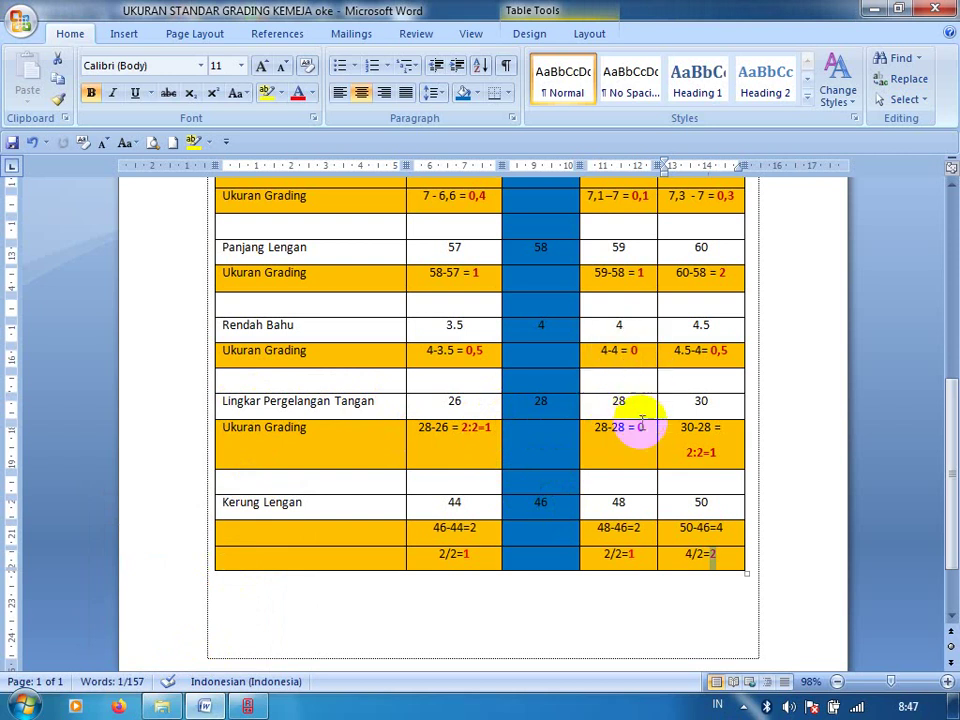
pyautogui.click(729, 424)
pyautogui.click(724, 446)
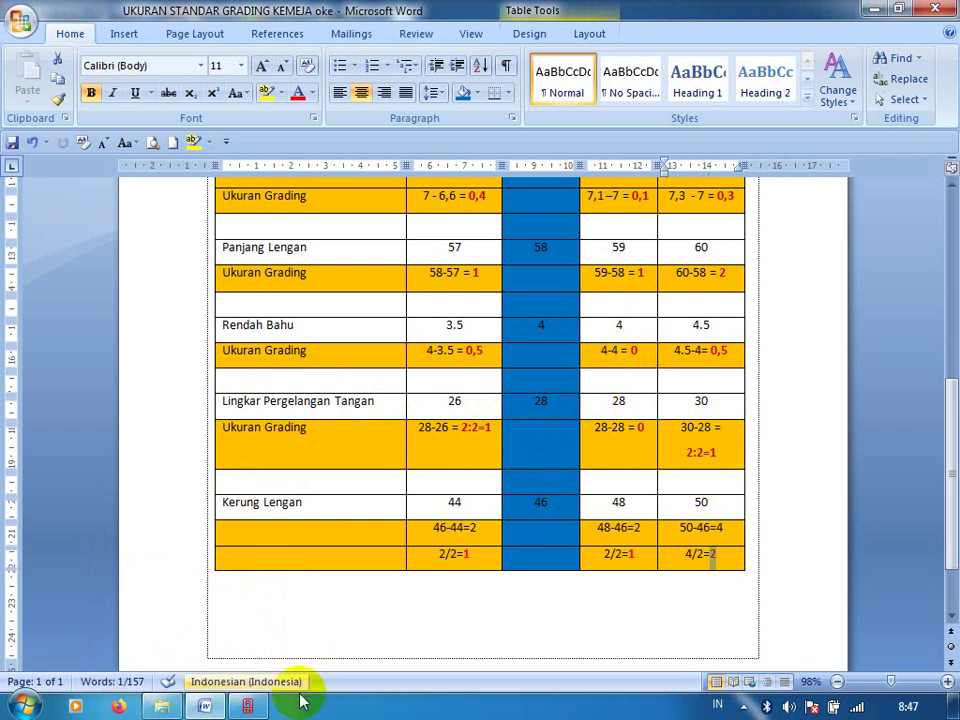
pyautogui.click(250, 706)
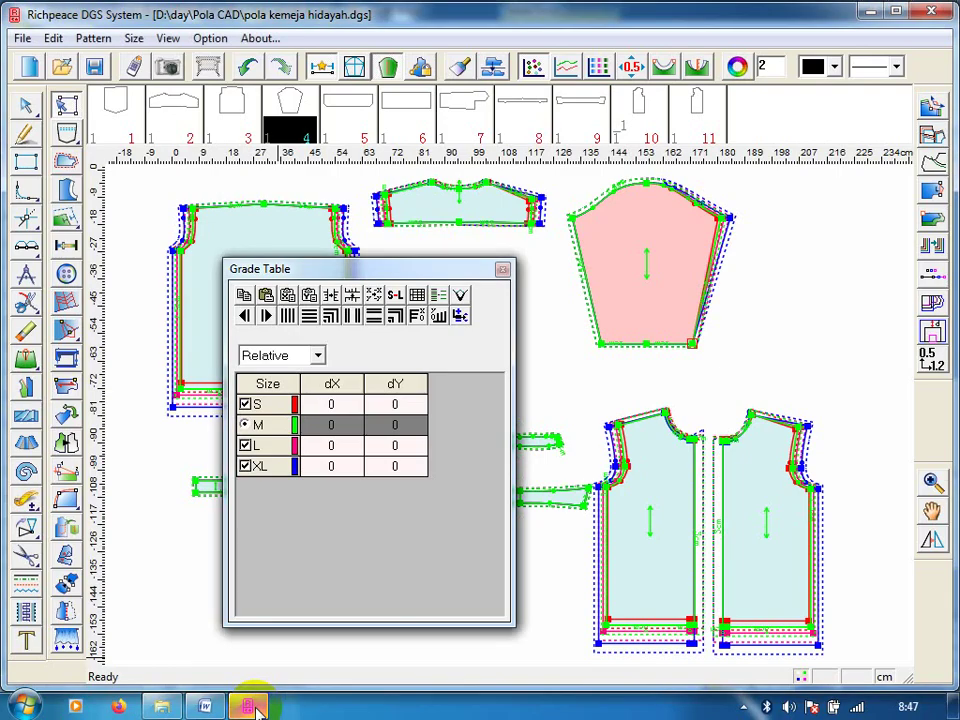
# Enter dX -1 for S and 1 for XL at the sleeve's lower-right corner.
pyautogui.click(334, 405)
pyautogui.write('-1')
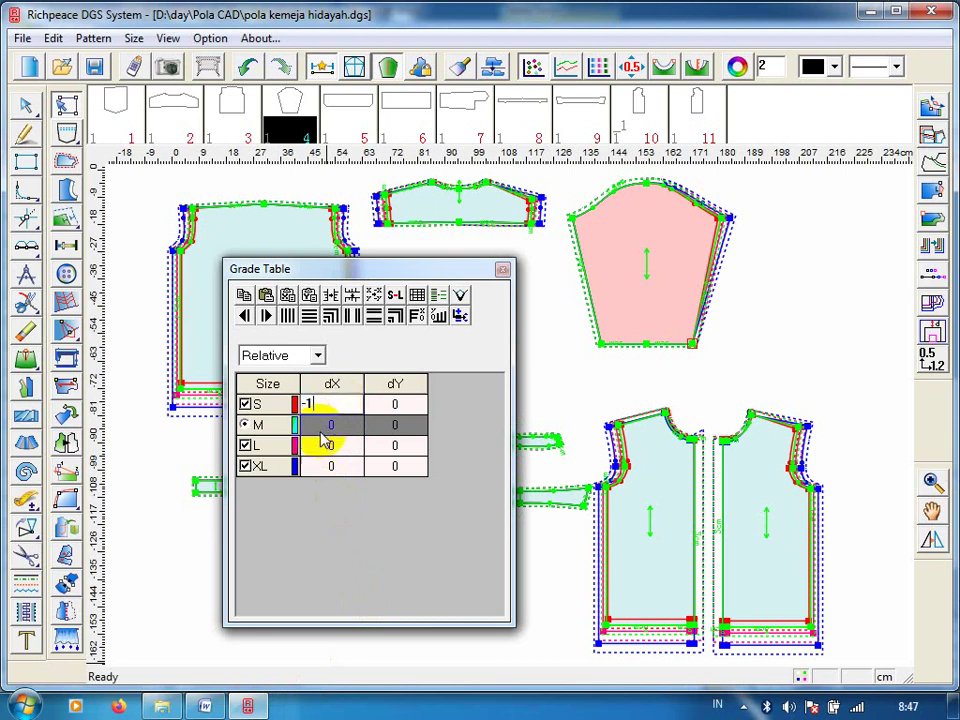
pyautogui.click(337, 467)
pyautogui.write('1')
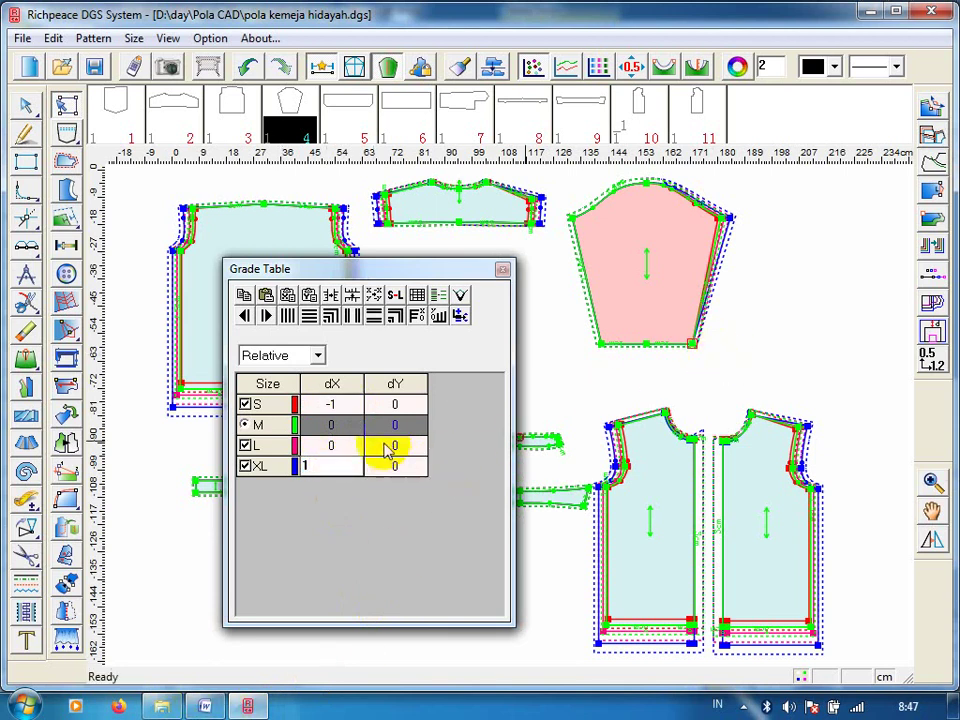
pyautogui.click(205, 706)
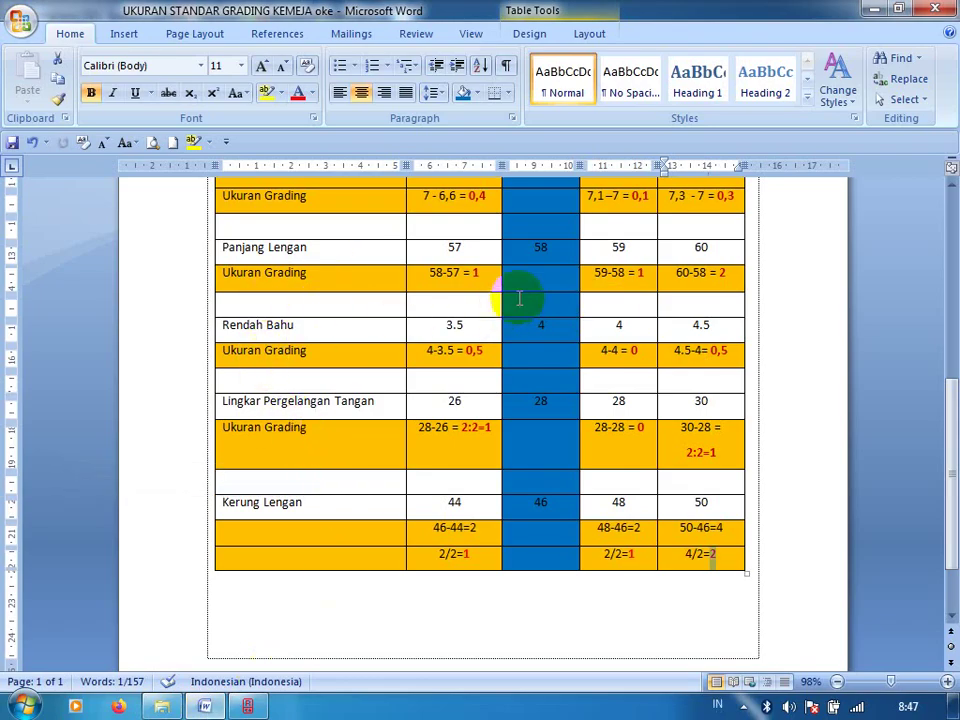
pyautogui.click(489, 272)
pyautogui.click(617, 272)
pyautogui.click(697, 272)
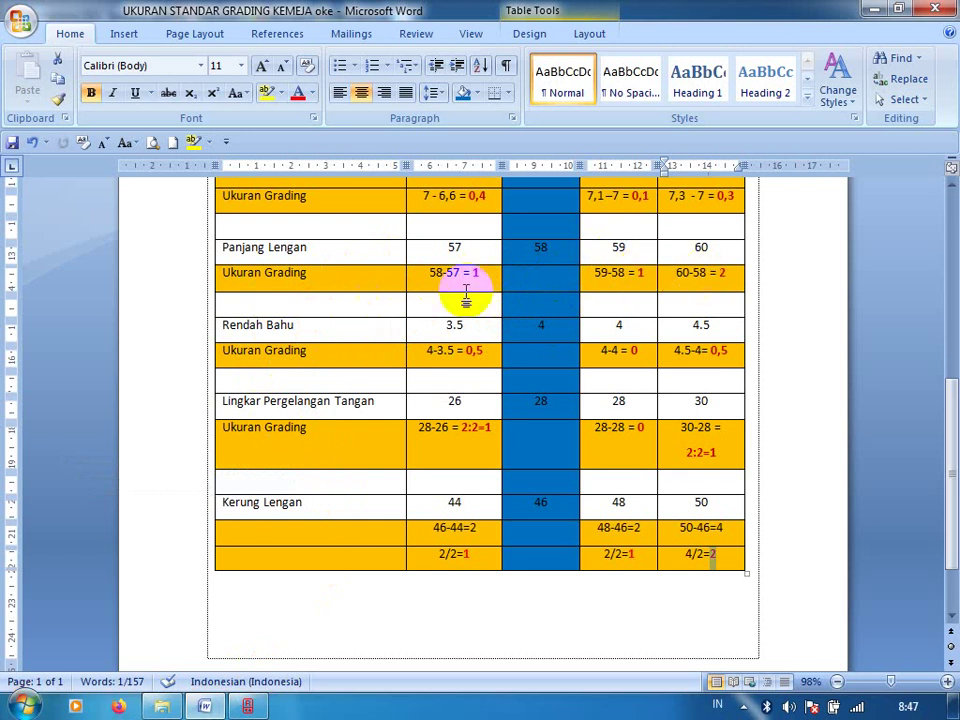
pyautogui.moveTo(596, 272); pyautogui.dragTo(624, 272)
pyautogui.click(707, 326)
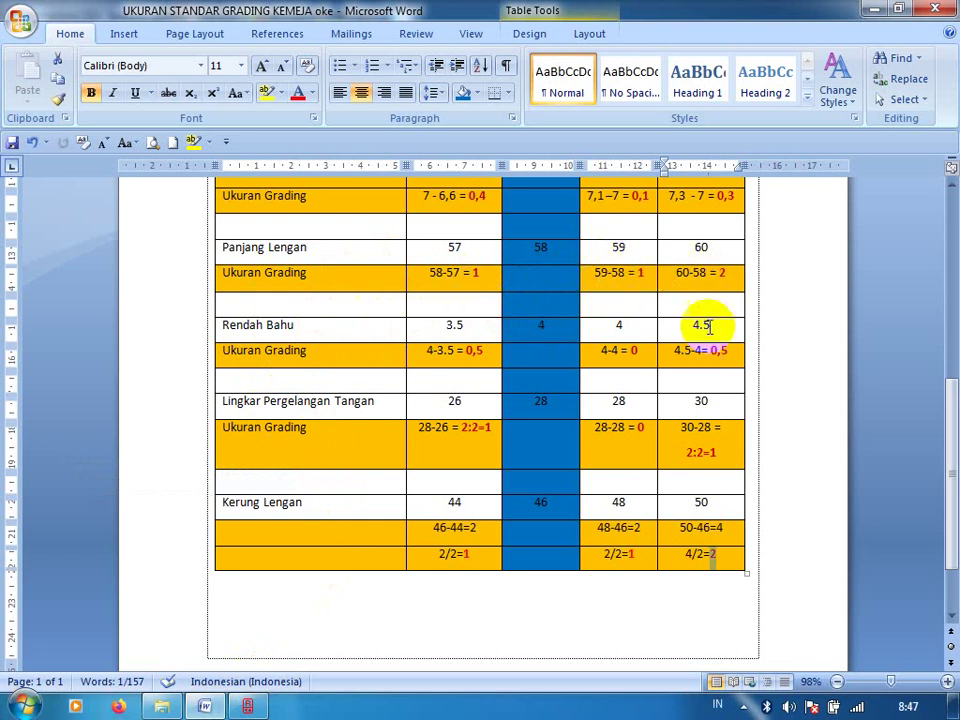
pyautogui.click(255, 706)
# Confirm XL dX 1 and set the corner's dY to 1, -1, -2 for S, L, XL.
pyautogui.click(364, 460)
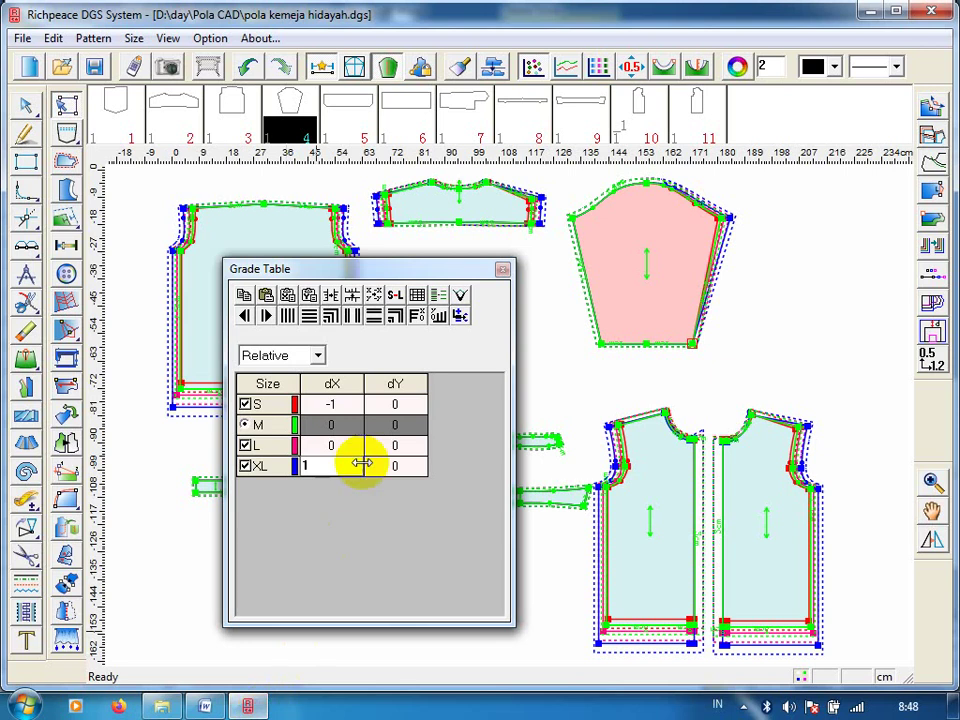
pyautogui.click(397, 402)
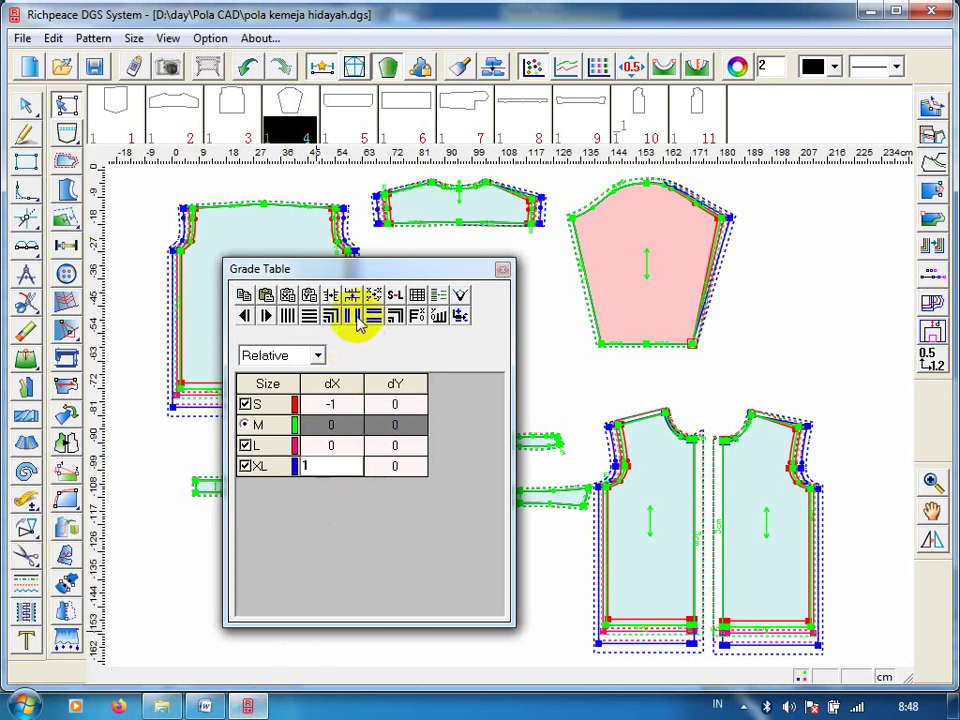
pyautogui.press('Return')
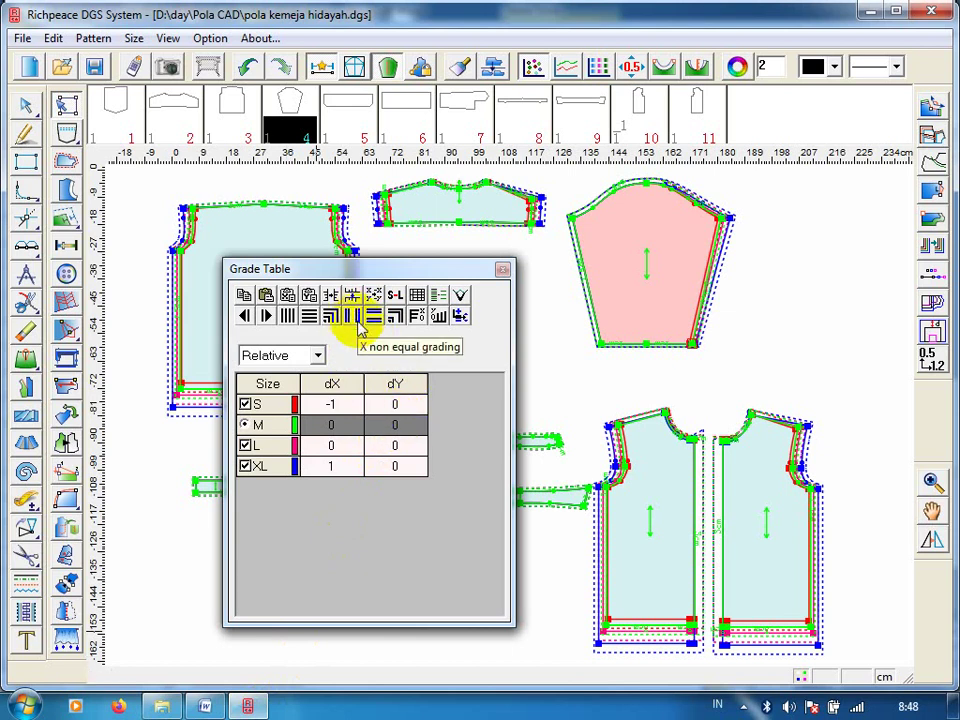
pyautogui.click(402, 403)
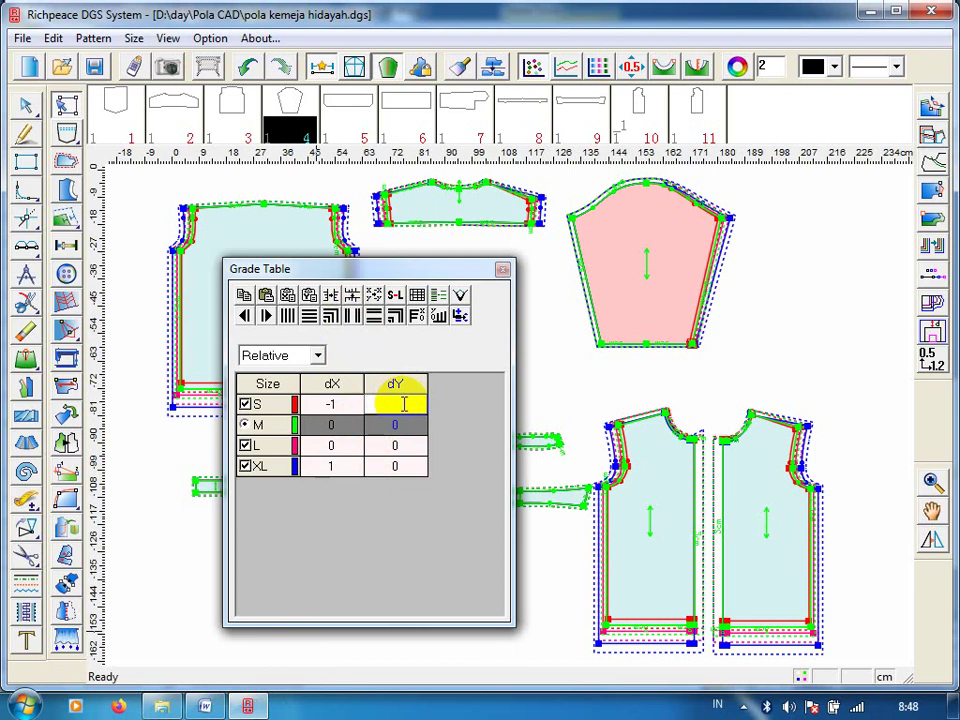
pyautogui.write('1')
pyautogui.click(400, 445)
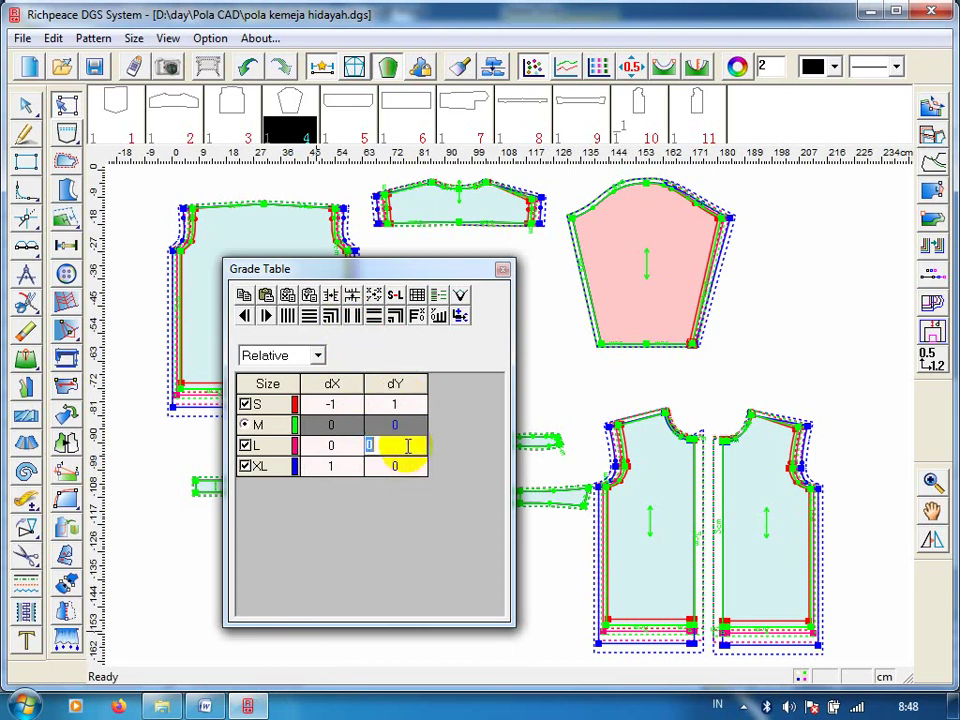
pyautogui.write('-1')
pyautogui.click(405, 466)
pyautogui.write('-2')
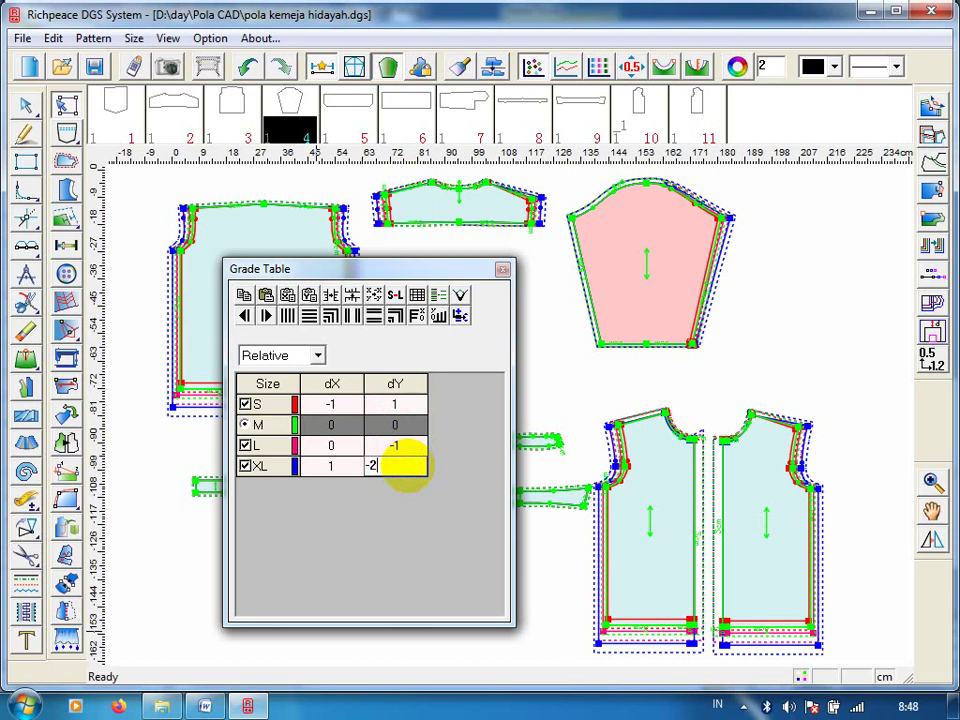
pyautogui.press('Return')
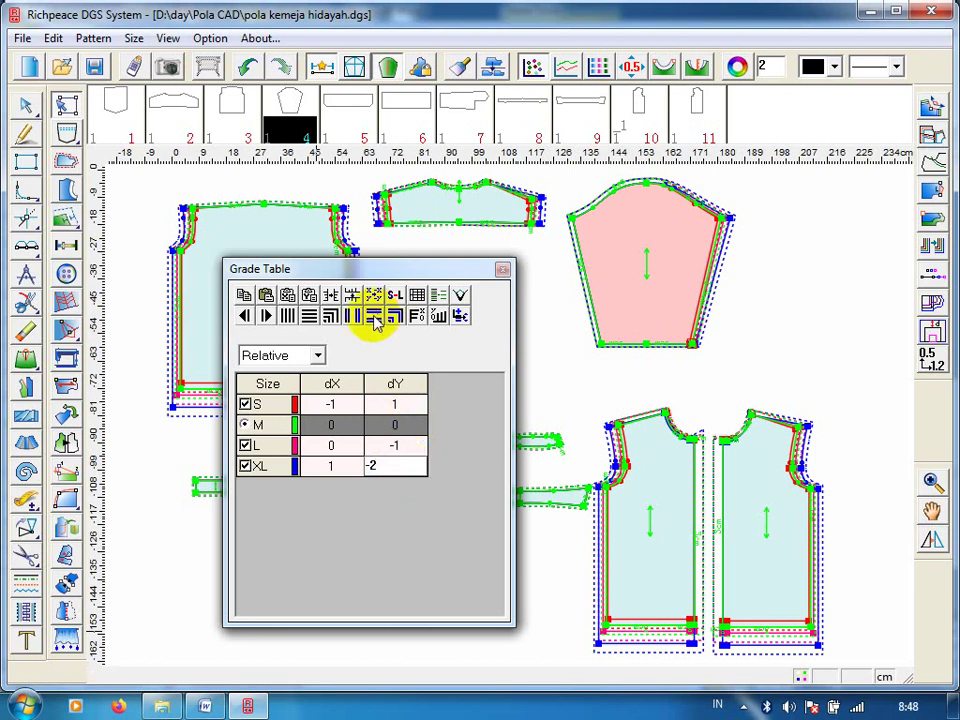
# Apply Y non-equal grading to the sleeve corner and copy its grading.
pyautogui.click(376, 320)
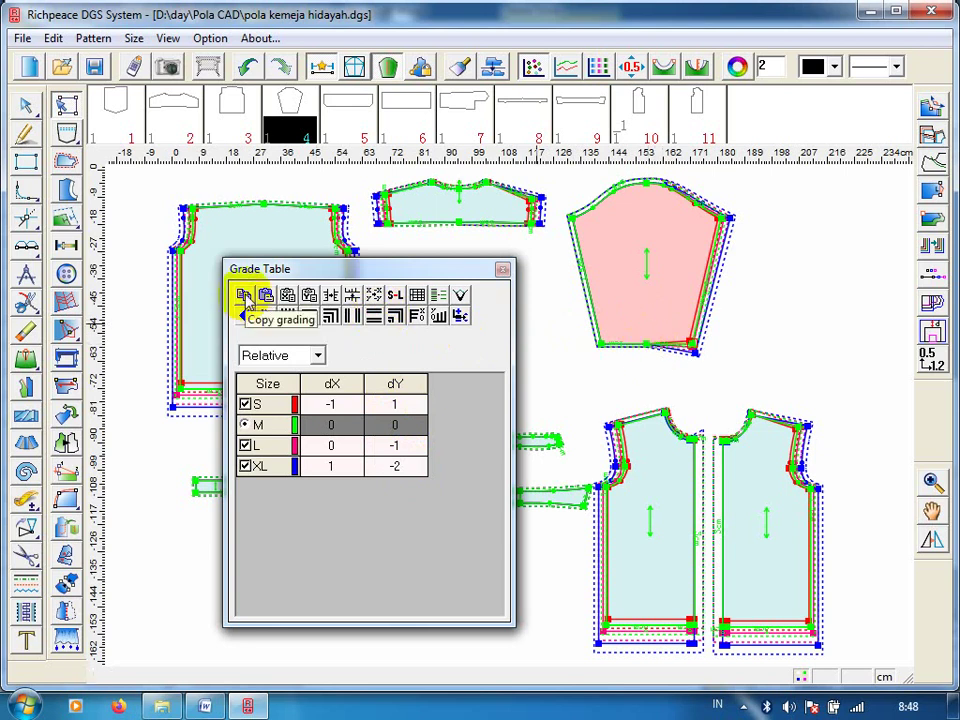
pyautogui.click(243, 295)
pyautogui.click(646, 344)
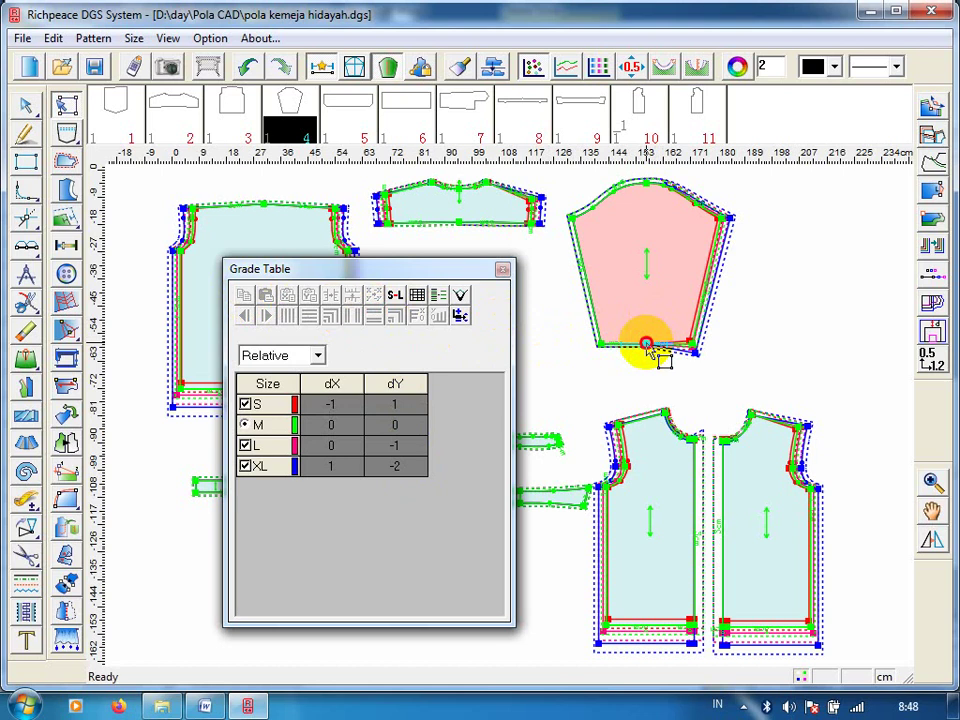
# Paste Y grading onto the bottom midpoint and full grading onto the lower-left corner.
pyautogui.click(646, 344)
pyautogui.click(309, 294)
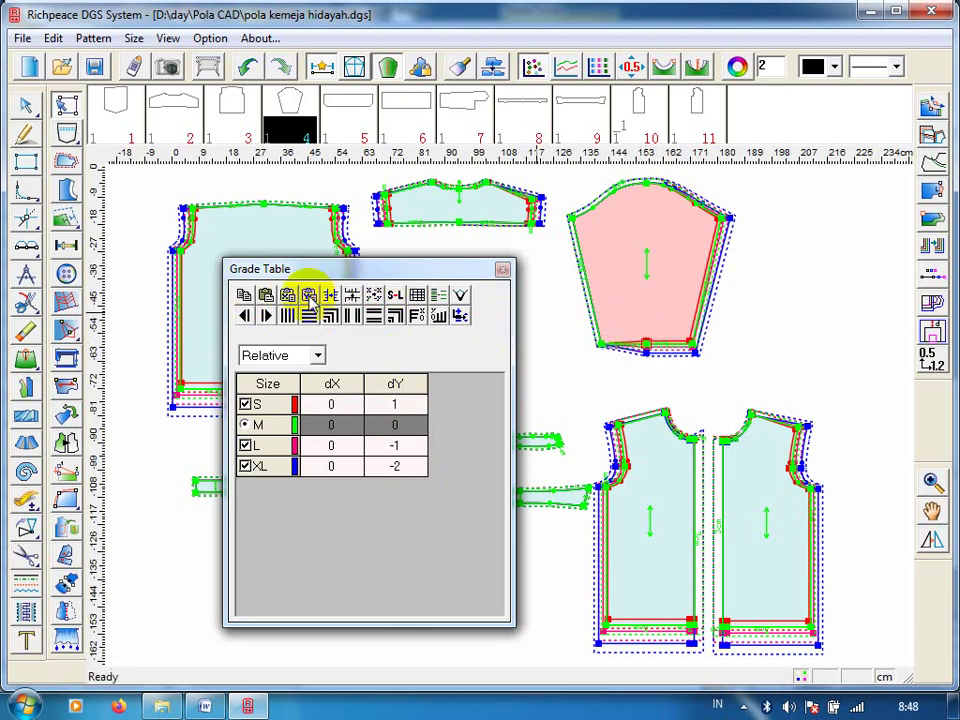
pyautogui.click(600, 344)
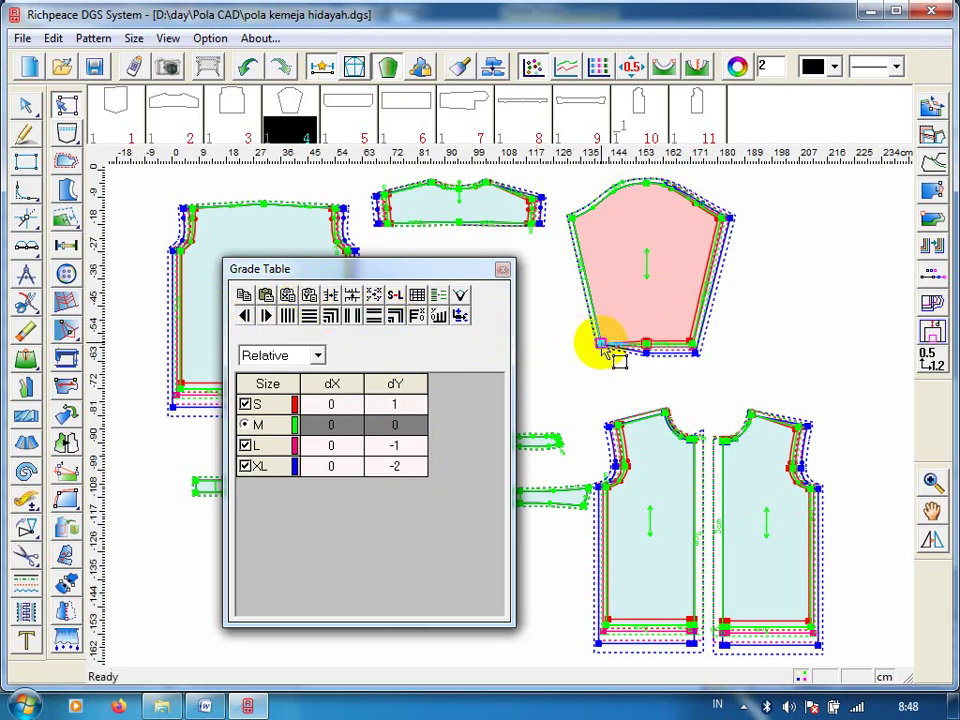
pyautogui.click(603, 345)
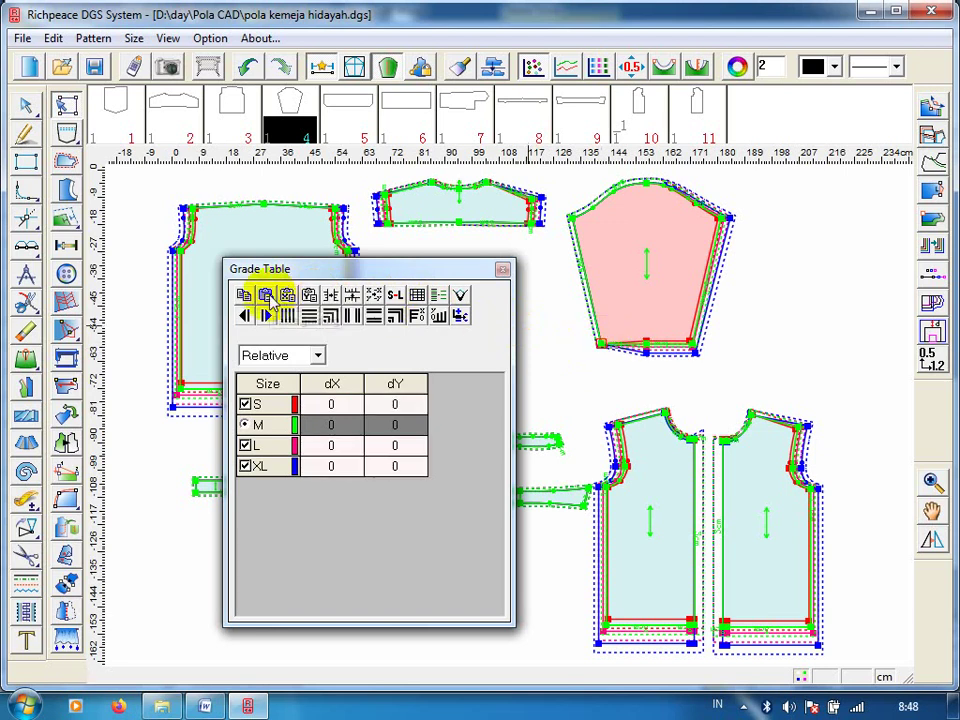
pyautogui.click(266, 295)
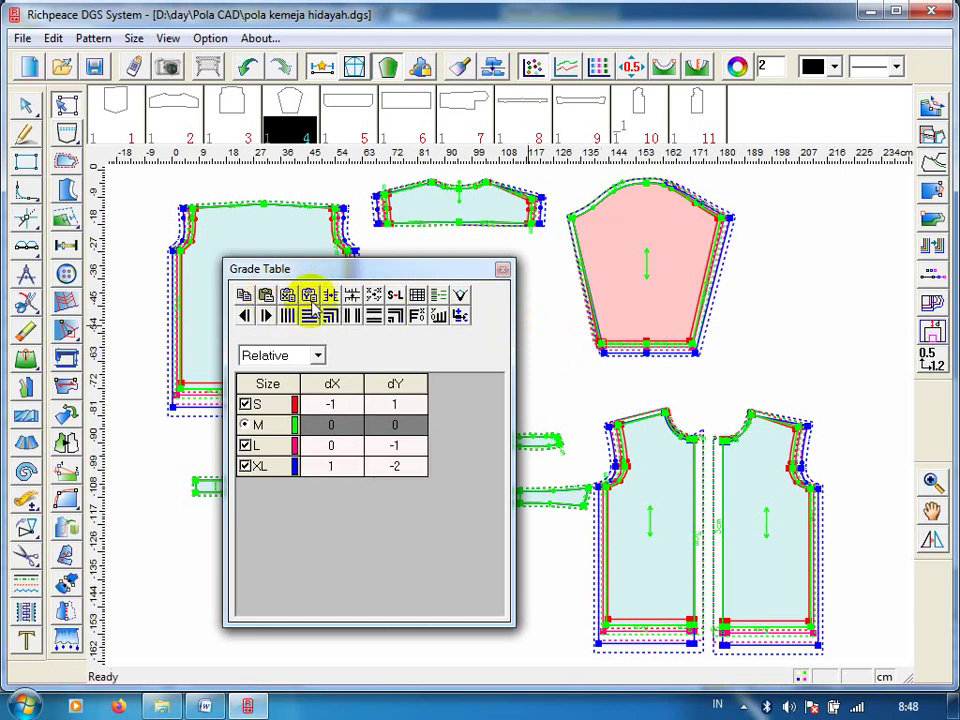
# Change the lower-left corner's dX to 1 for S and -1 for XL.
pyautogui.click(328, 405)
pyautogui.write('-1')
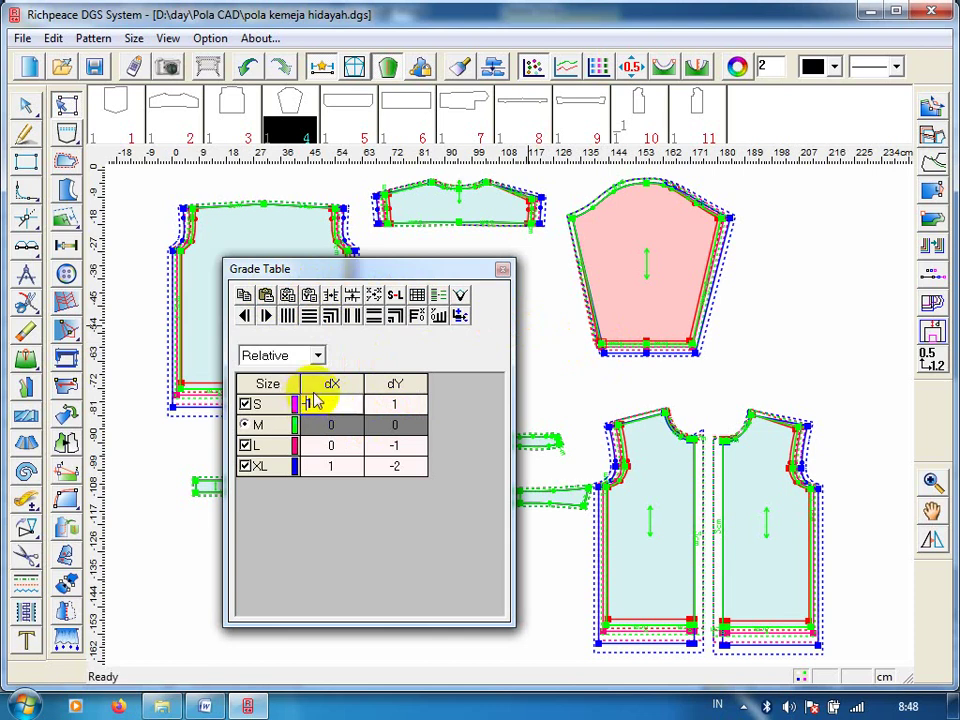
pyautogui.click(312, 466)
pyautogui.doubleClick(305, 466)
pyautogui.write('1')
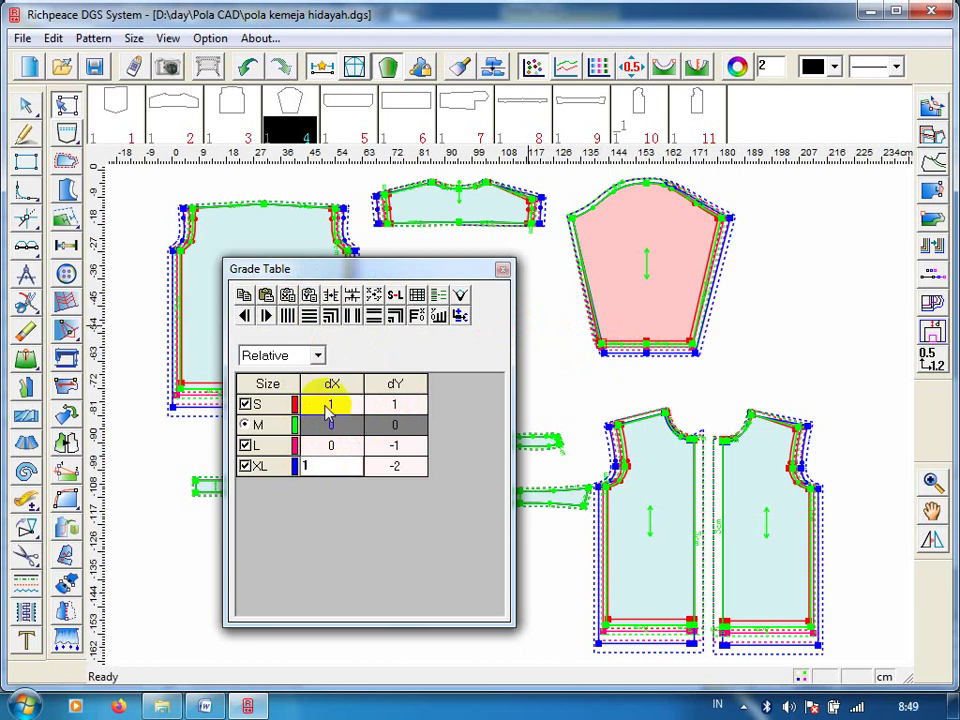
pyautogui.click(352, 317)
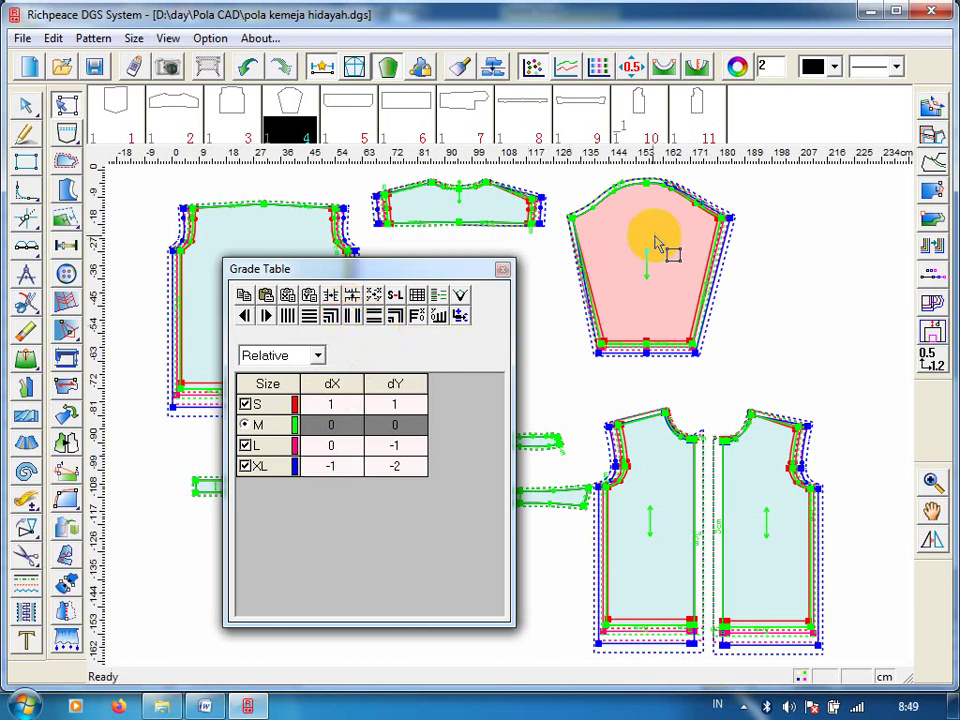
# Copy the upper-right cap corner's dX -1/0/1/2 grading and paste it onto the upper-left corner.
pyautogui.click(571, 218)
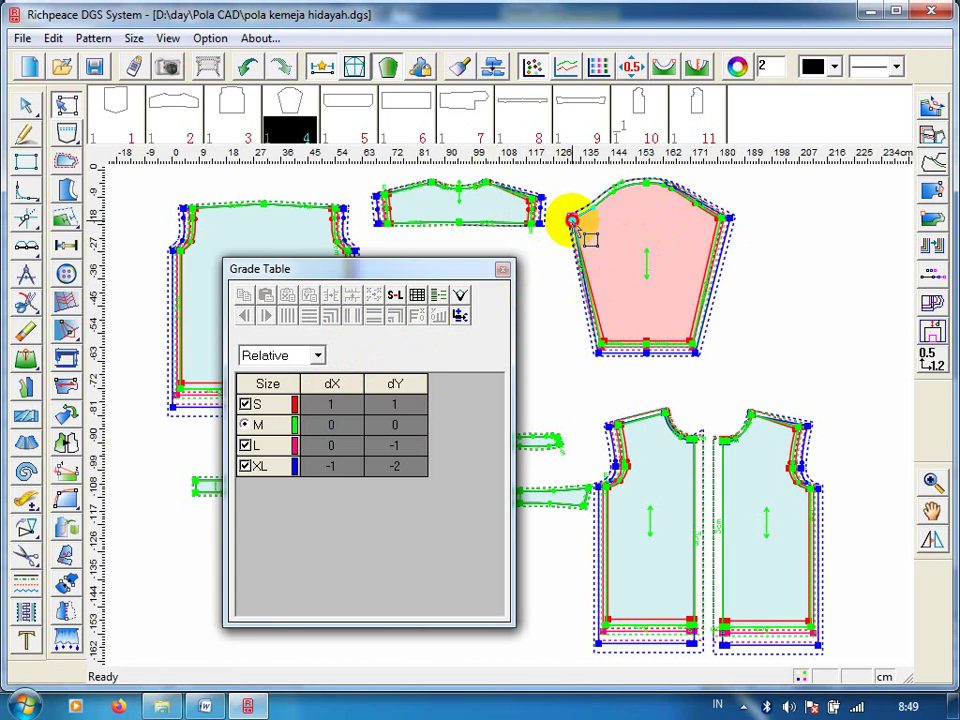
pyautogui.click(697, 225)
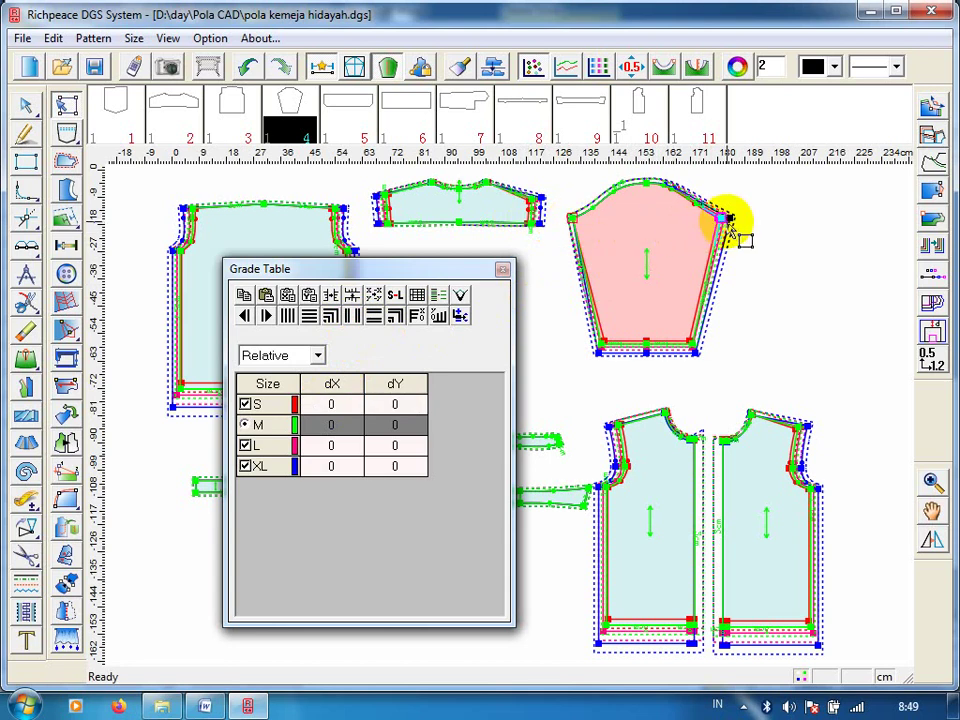
pyautogui.click(728, 220)
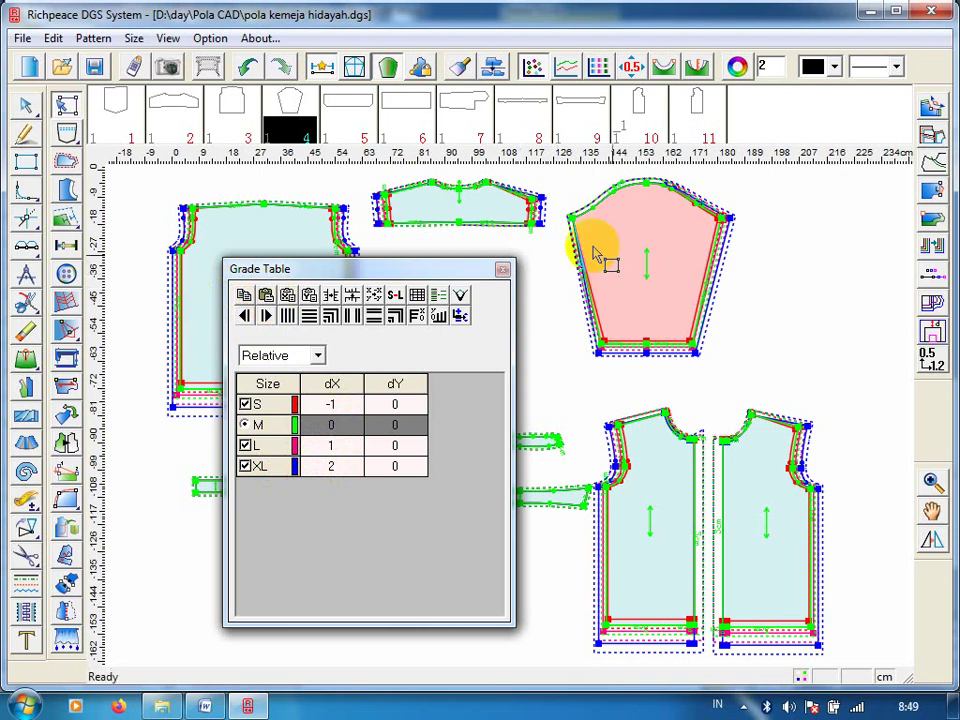
pyautogui.click(573, 216)
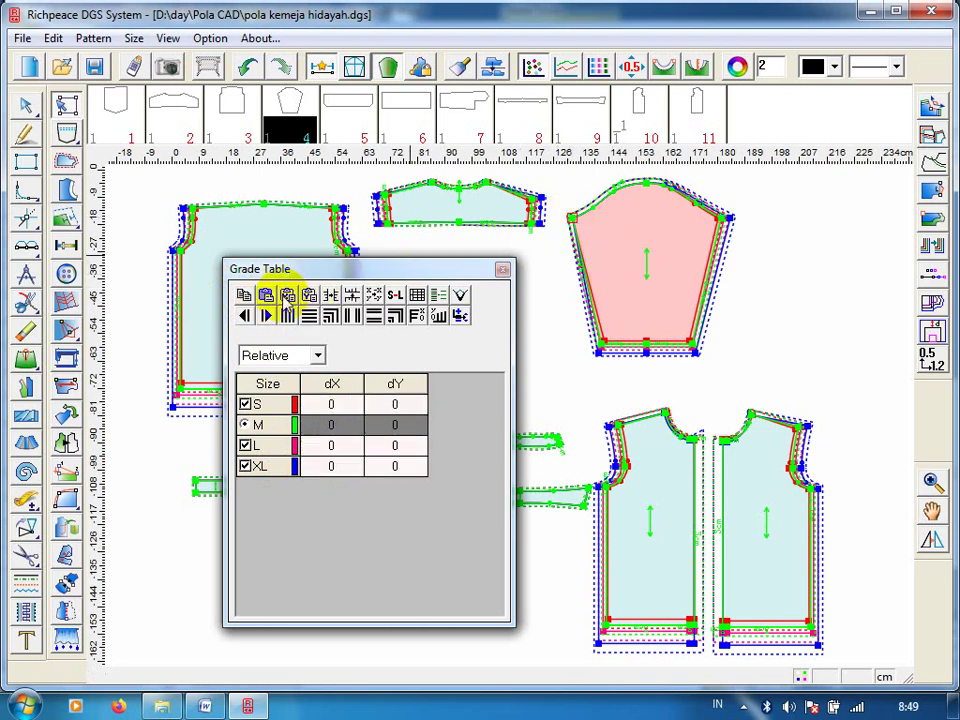
pyautogui.click(265, 295)
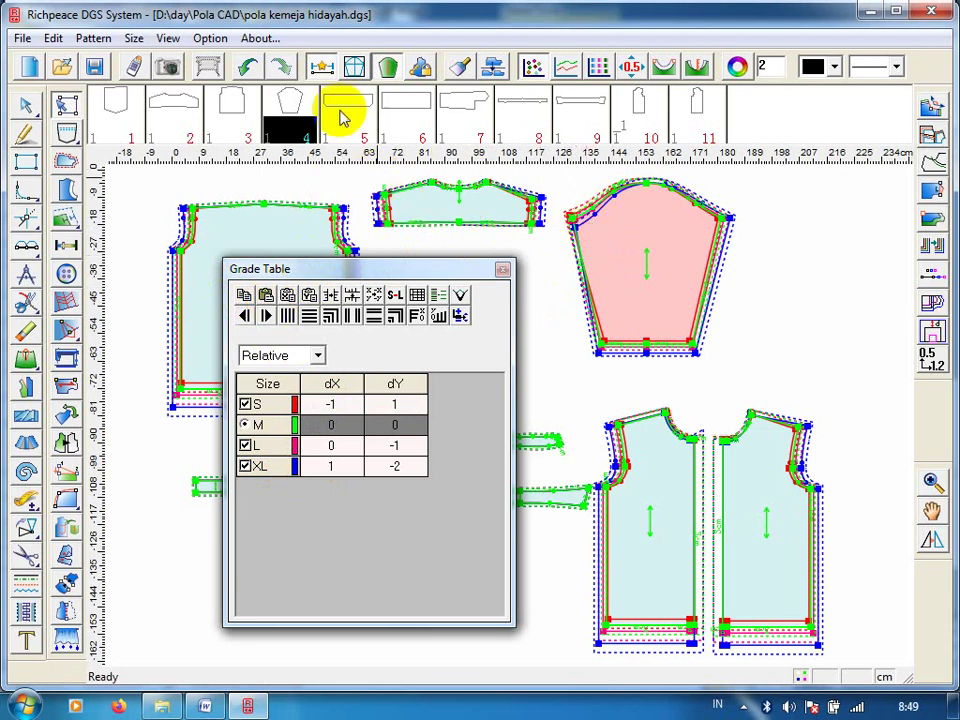
pyautogui.click(450, 165)
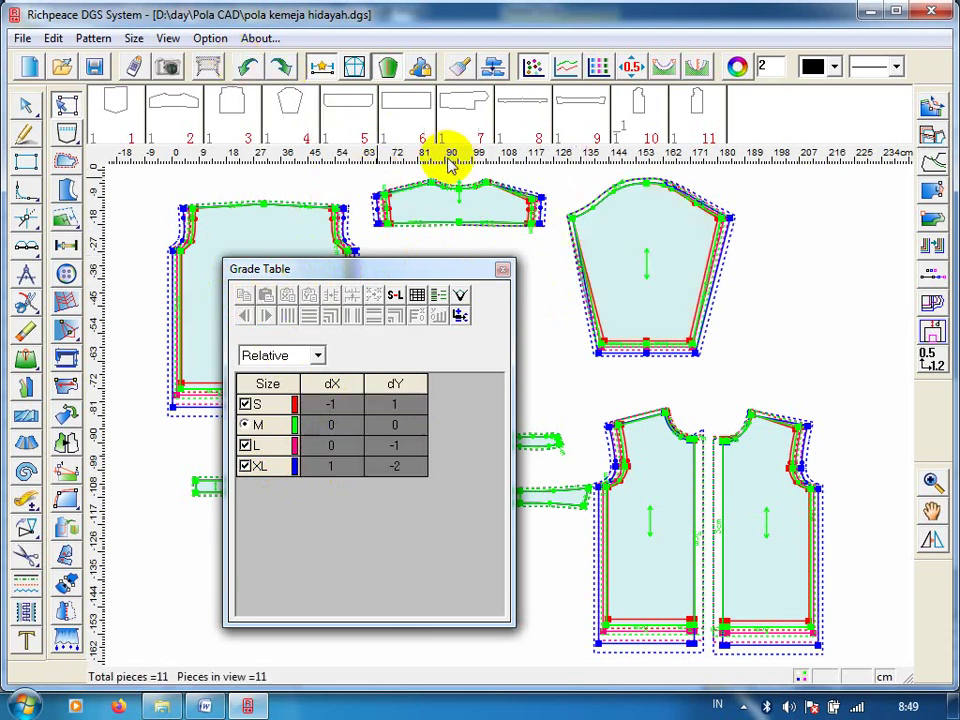
pyautogui.click(724, 216)
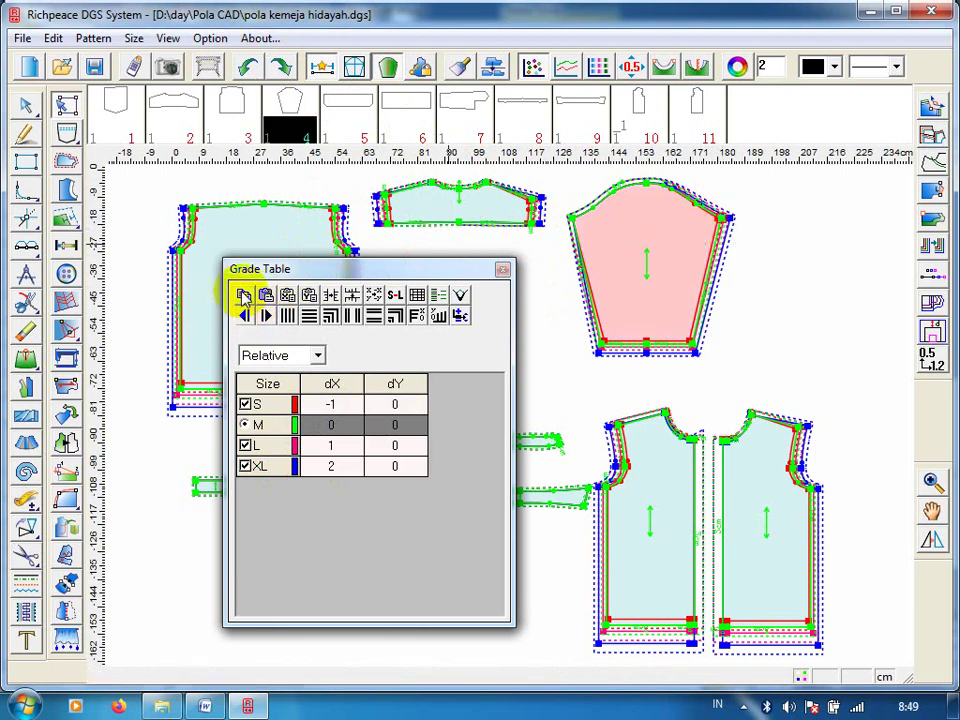
# Paste grading onto the left cap corner, change dX to 1/0/-1/-2, and apply X non-equal grading.
pyautogui.click(574, 216)
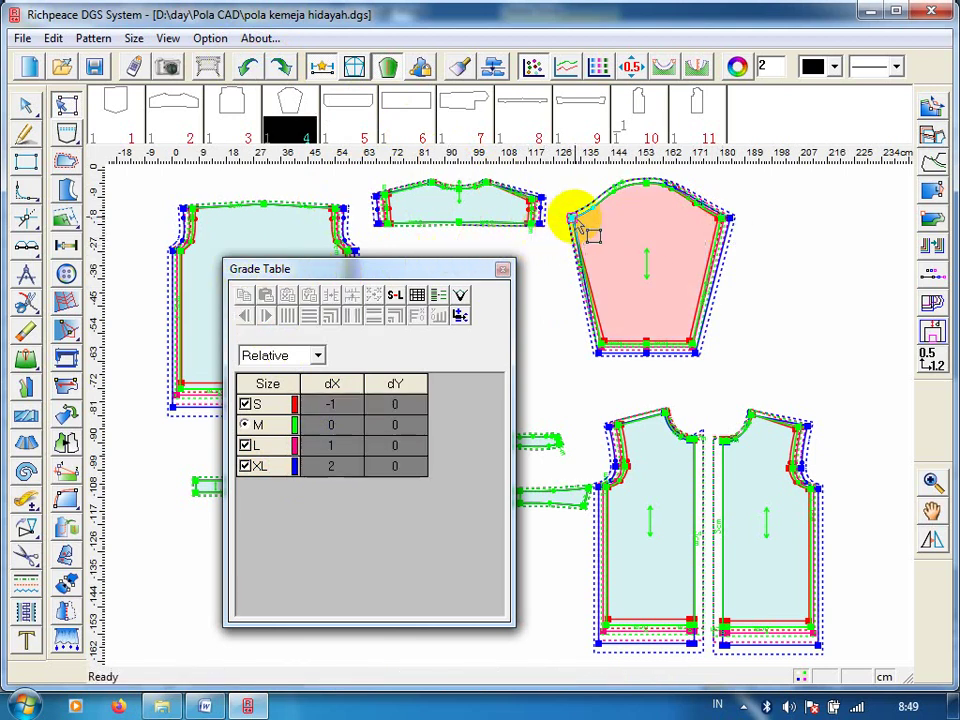
pyautogui.click(265, 296)
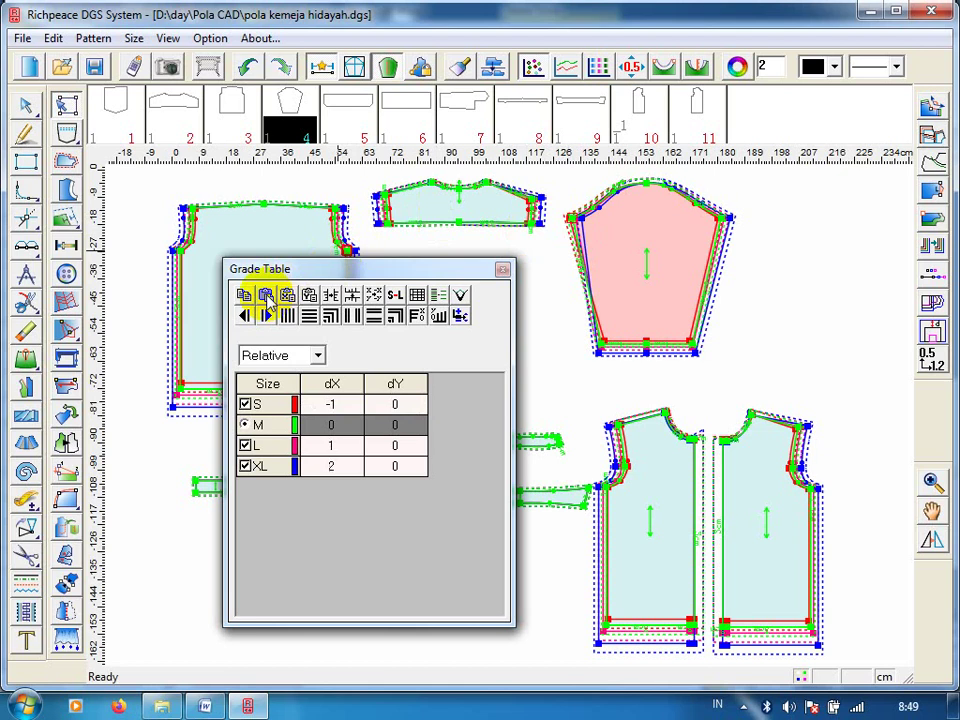
pyautogui.doubleClick(330, 406)
pyautogui.write('1')
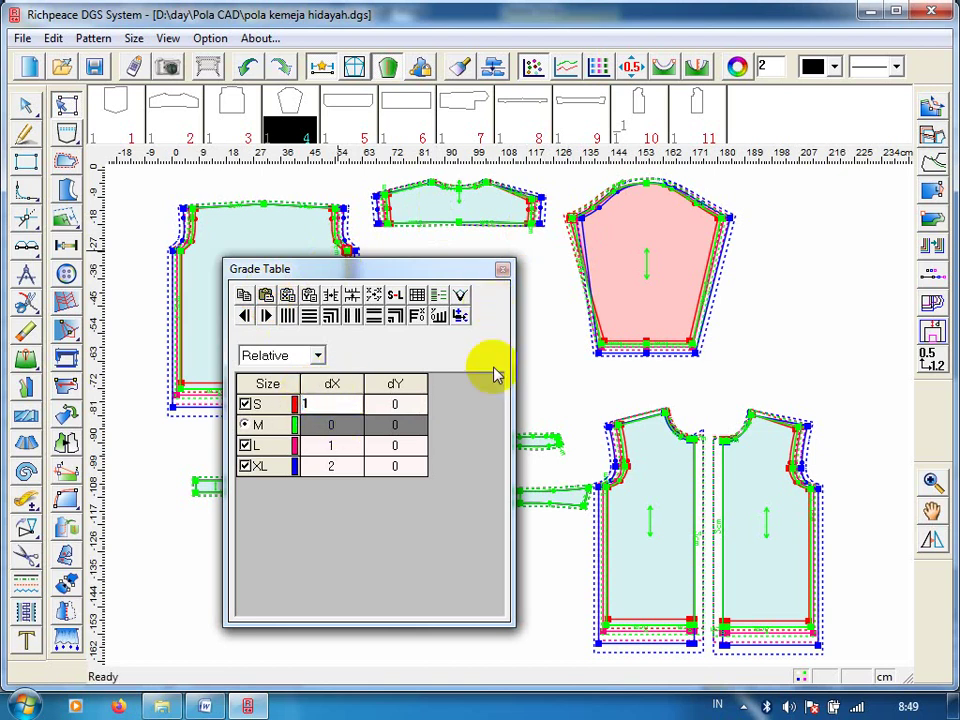
pyautogui.doubleClick(328, 448)
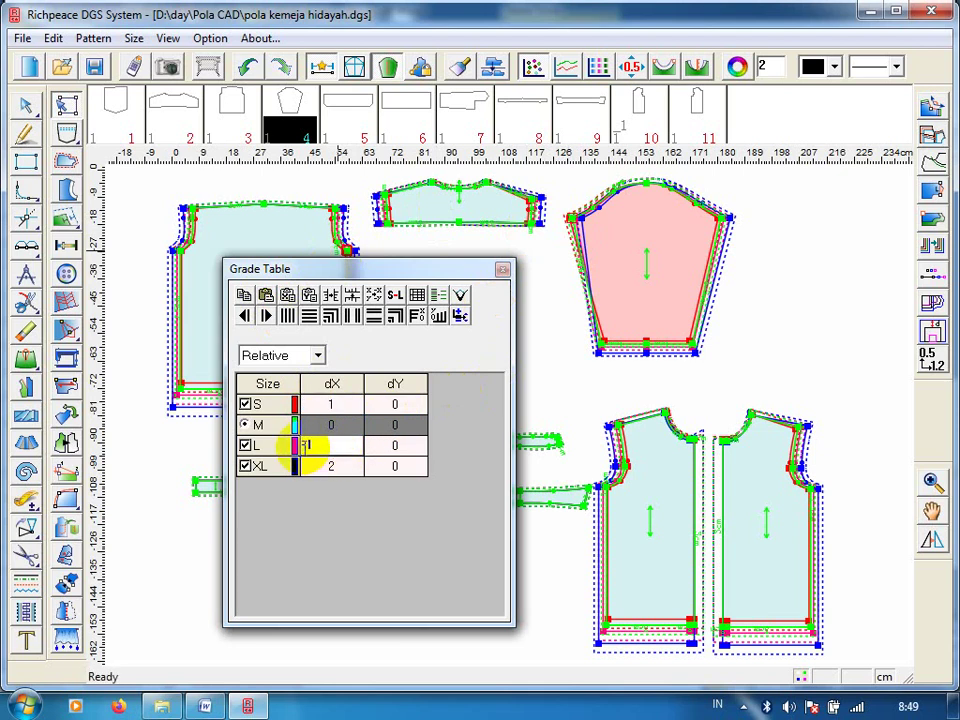
pyautogui.write('-1')
pyautogui.doubleClick(320, 470)
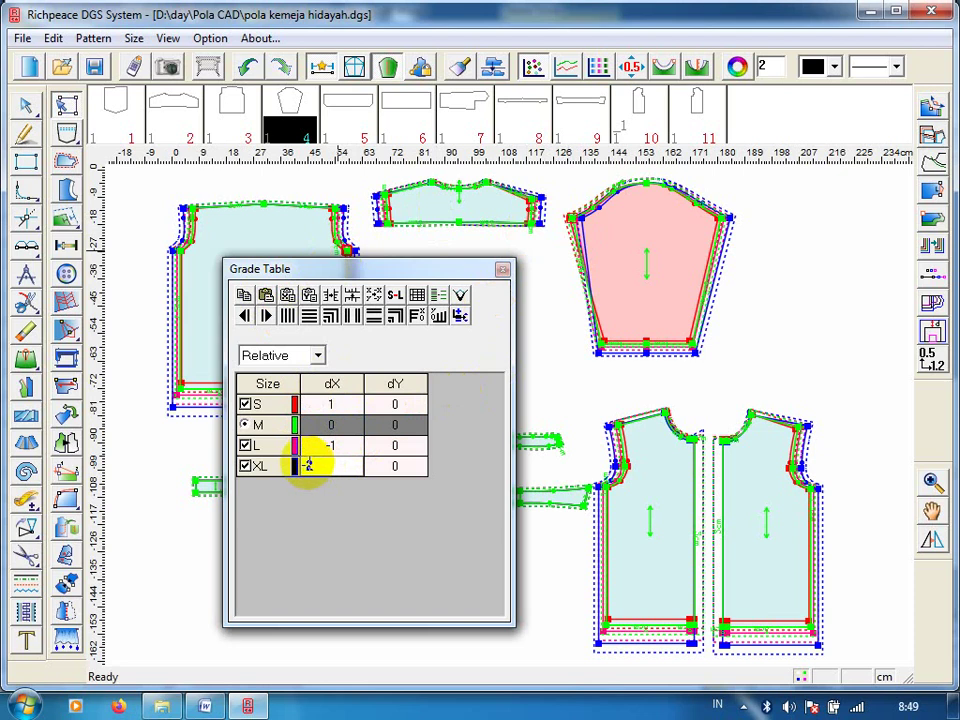
pyautogui.write('-2')
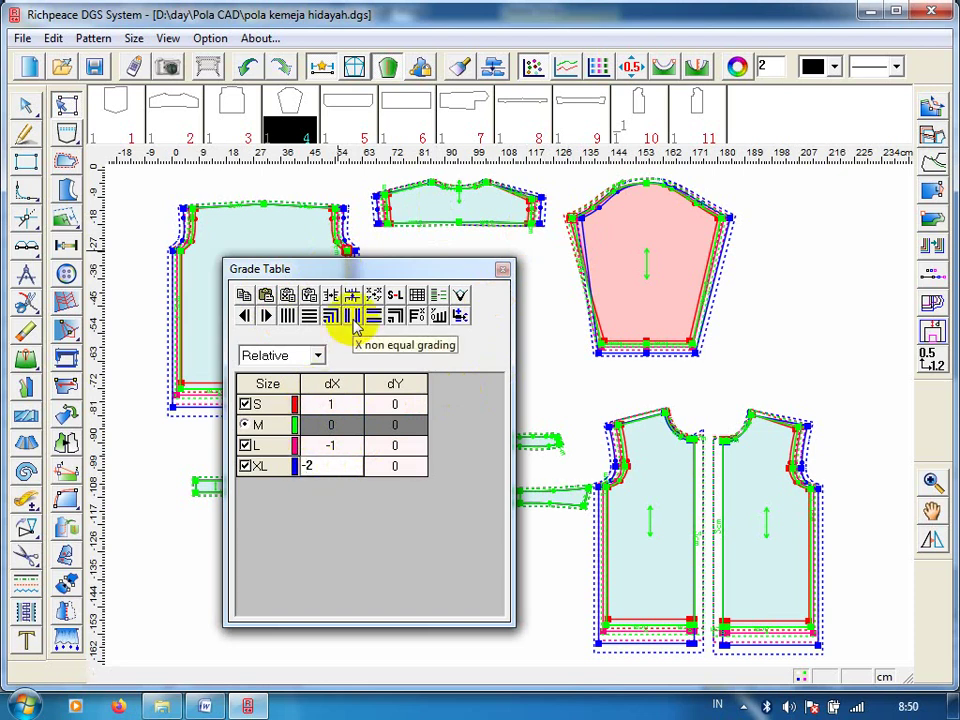
pyautogui.click(353, 320)
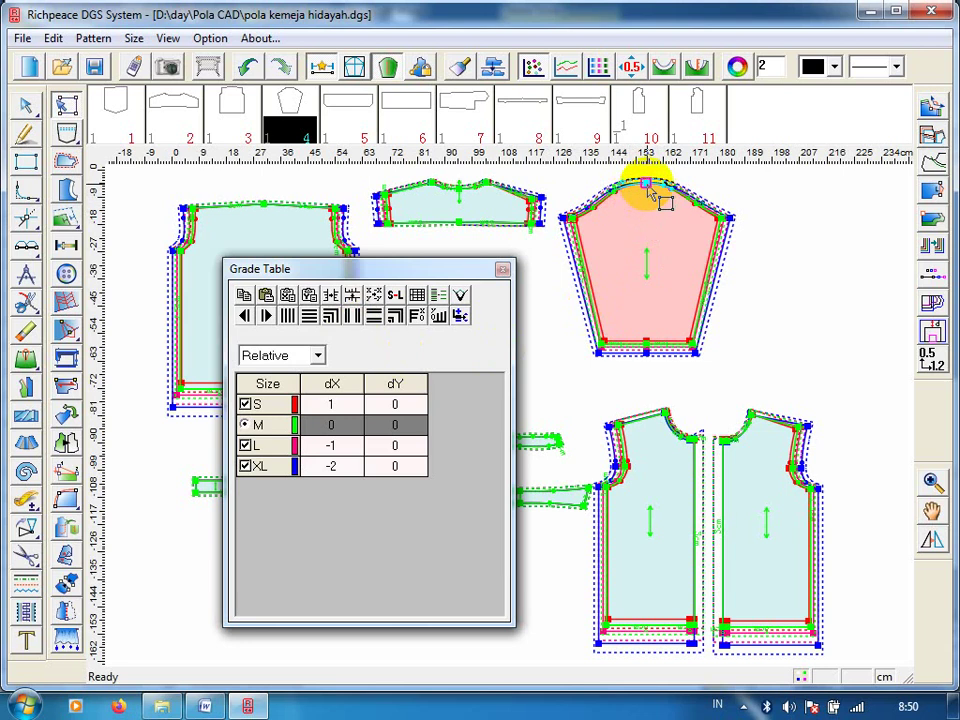
# Select the cap's top point and correct its dX values back to 0 for all sizes.
pyautogui.click(650, 190)
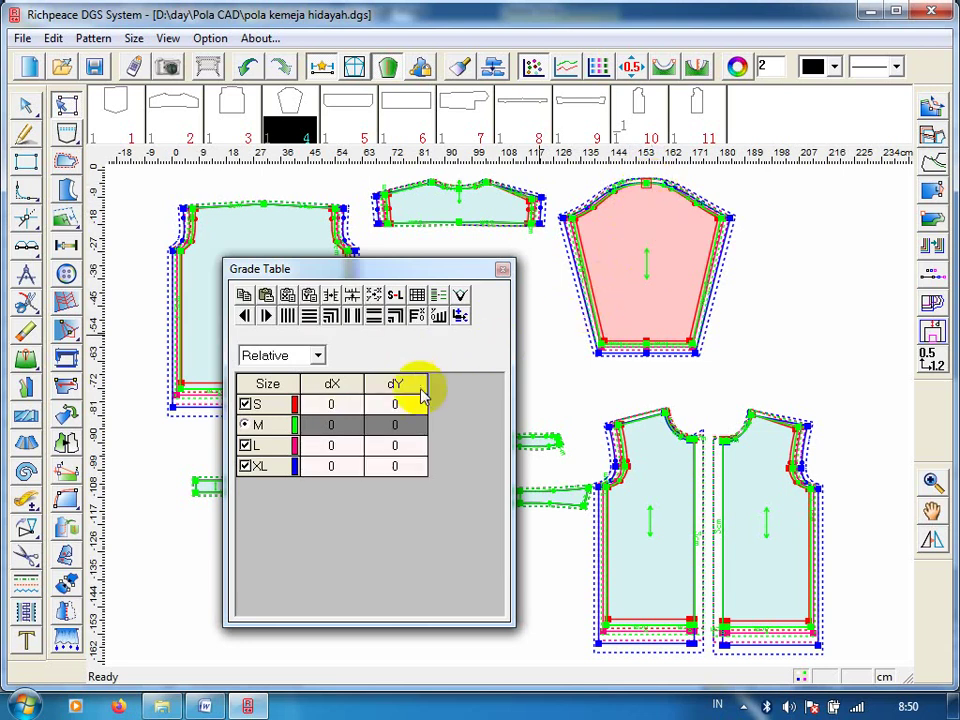
pyautogui.click(332, 403)
pyautogui.write('-0.5')
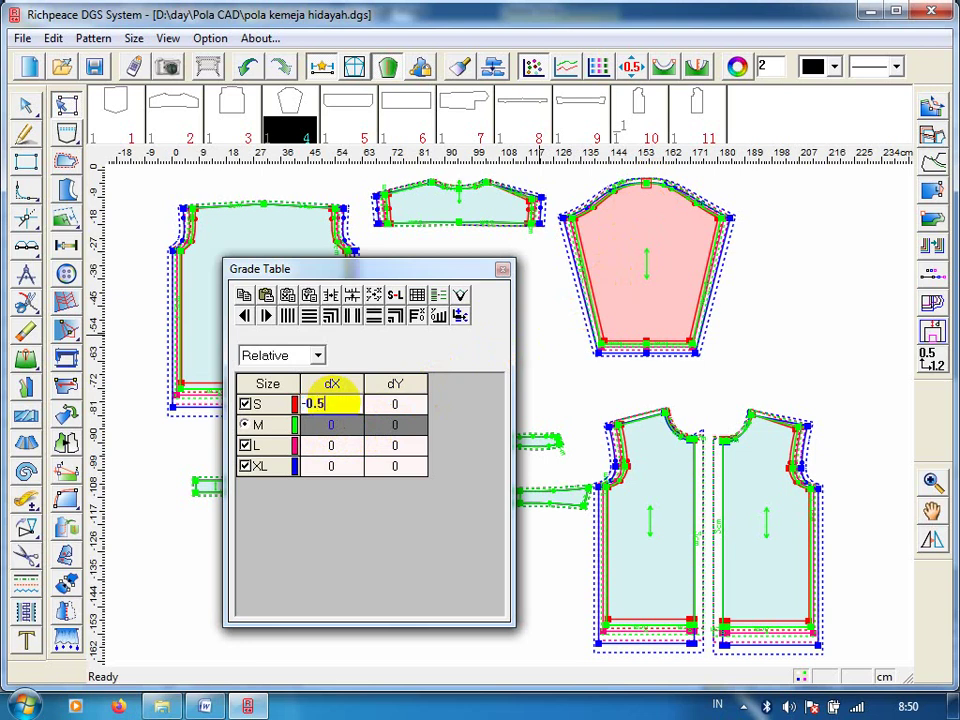
pyautogui.click(332, 445)
pyautogui.write('.5')
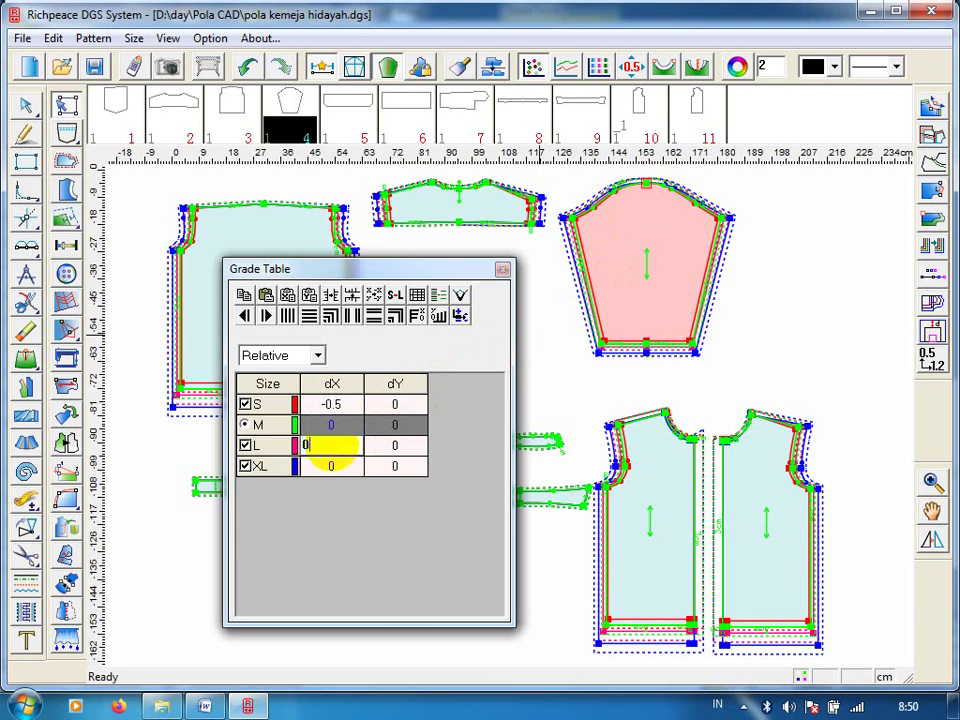
pyautogui.click(334, 470)
pyautogui.write('1')
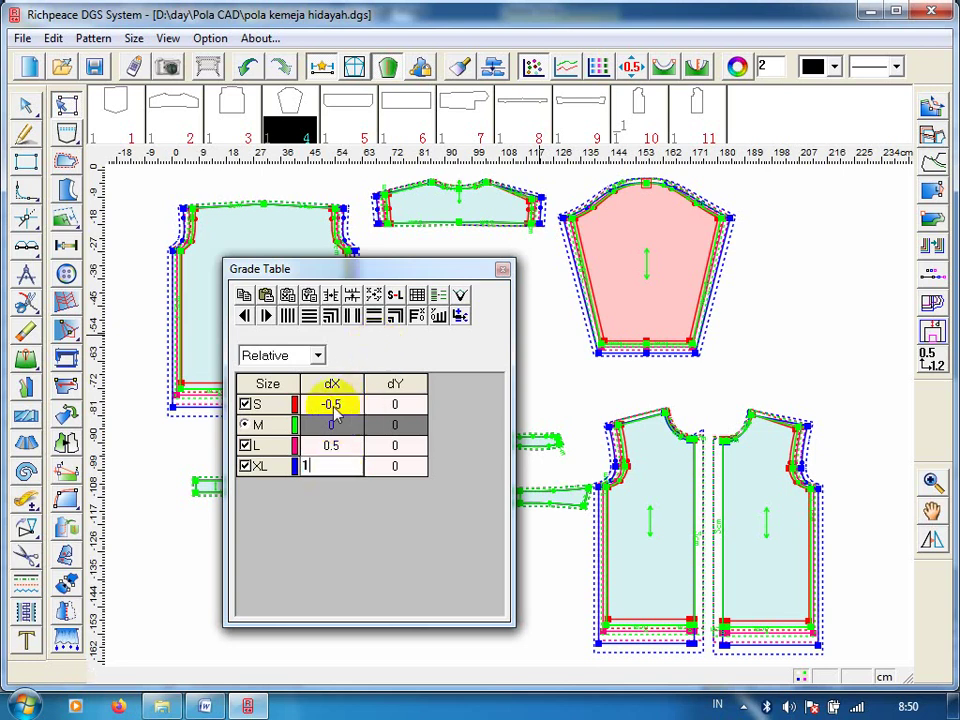
pyautogui.click(395, 405)
pyautogui.click(396, 406)
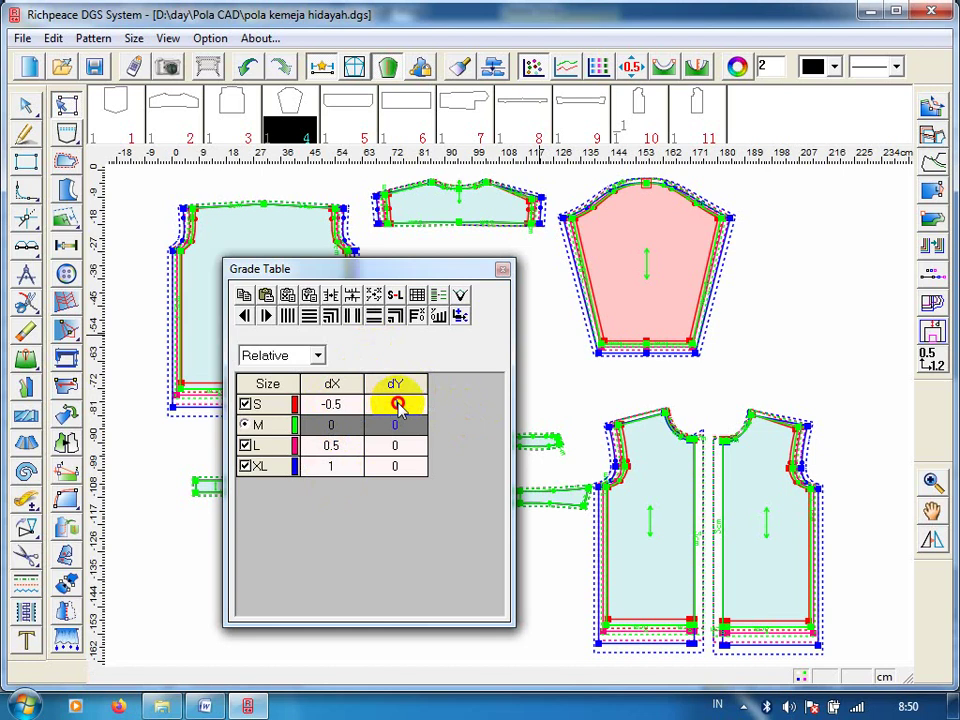
pyautogui.click(338, 408)
pyautogui.click(343, 410)
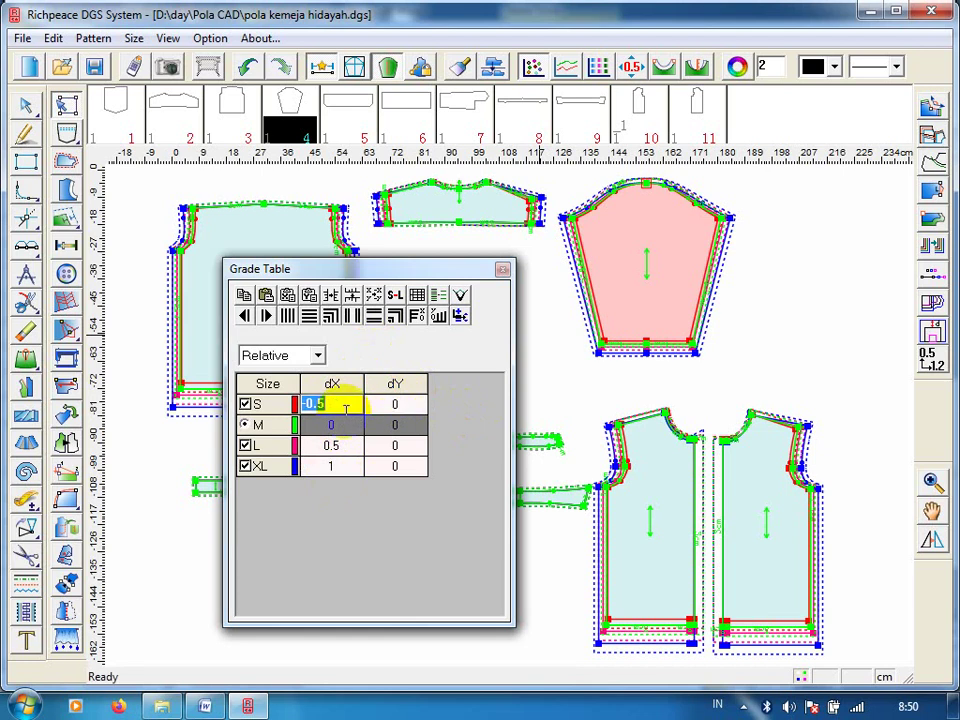
pyautogui.click(343, 408)
pyautogui.click(297, 404)
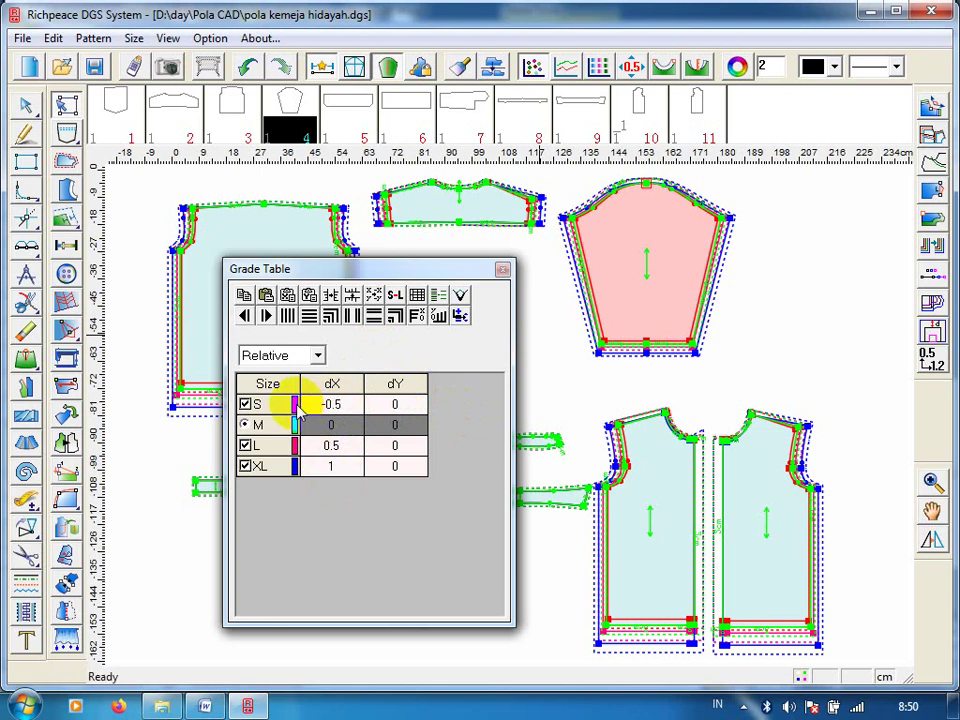
pyautogui.click(338, 450)
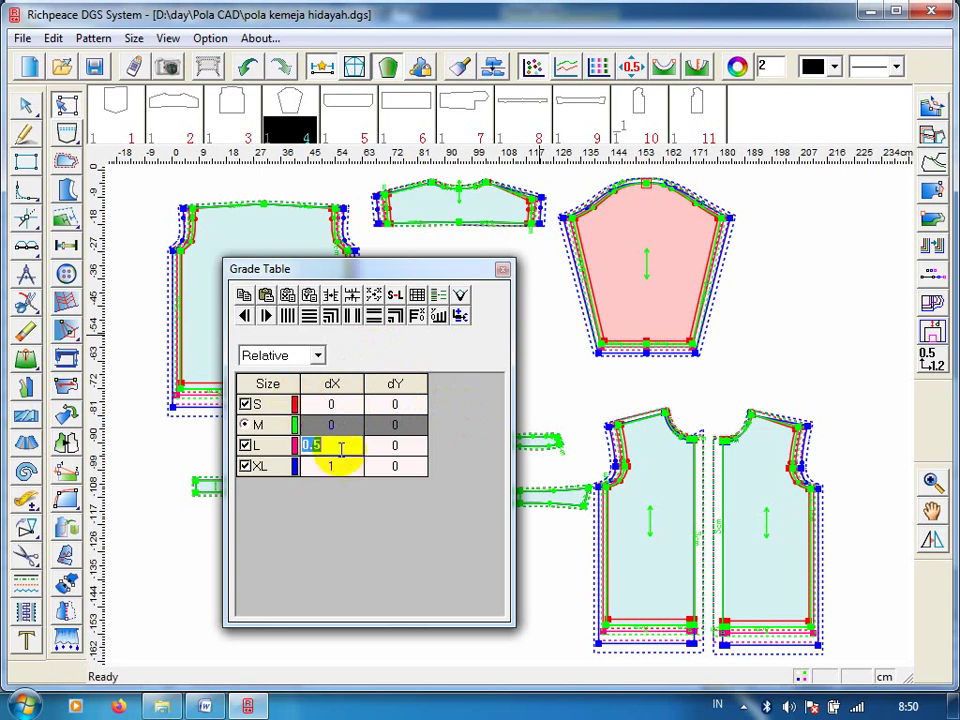
pyautogui.write('0')
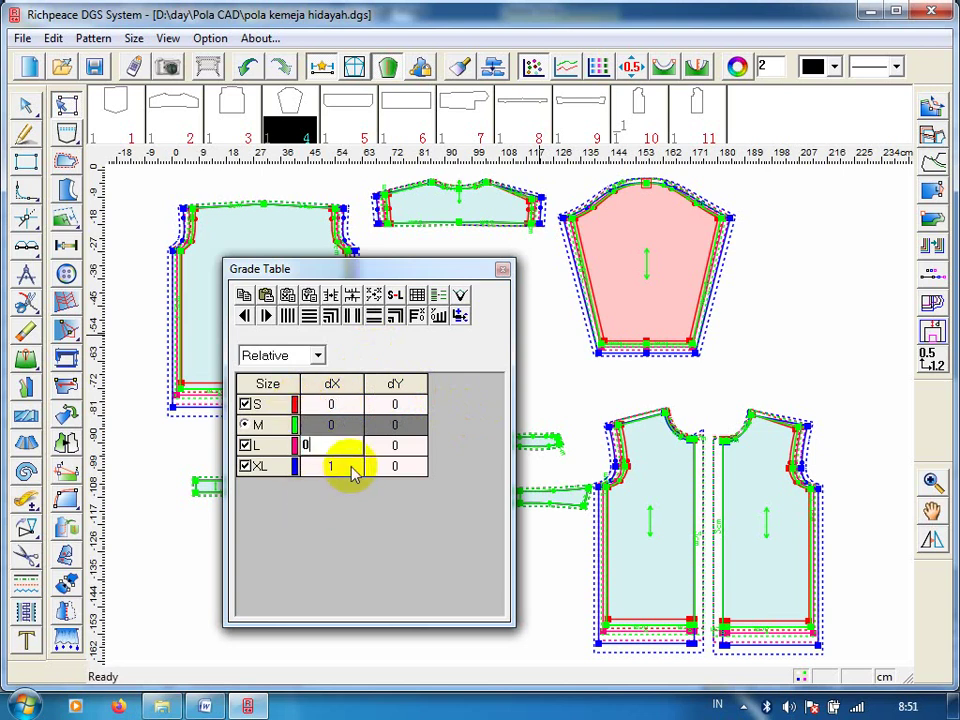
pyautogui.click(347, 467)
pyautogui.write('0')
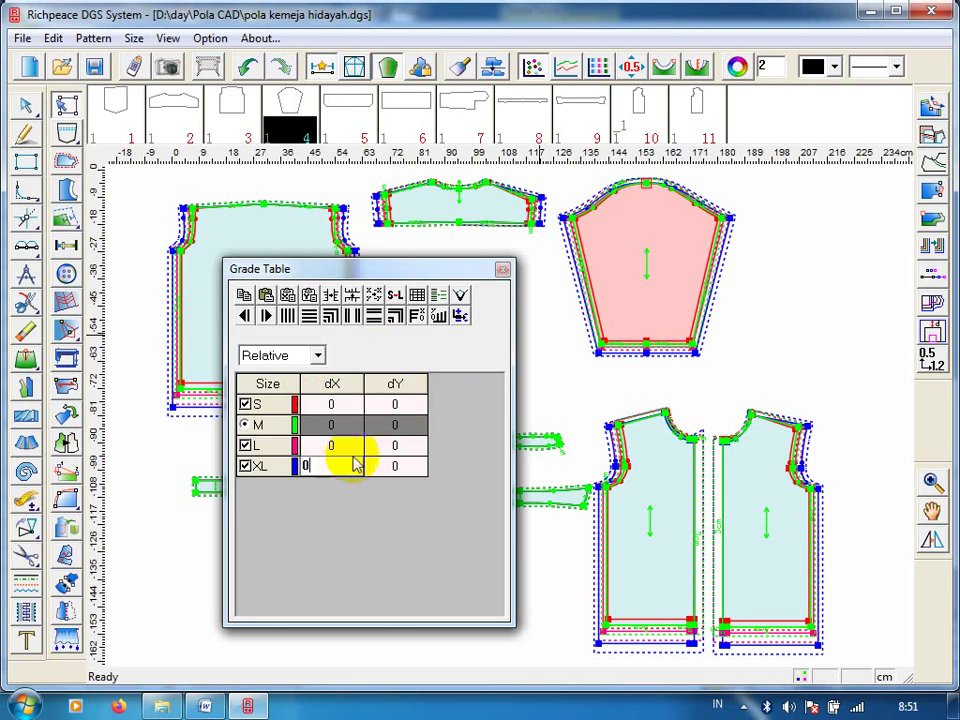
# Enter dY -0.5, 0.5, 1 for S, L, XL and apply Y non-equal grading.
pyautogui.click(397, 402)
pyautogui.write('.5')
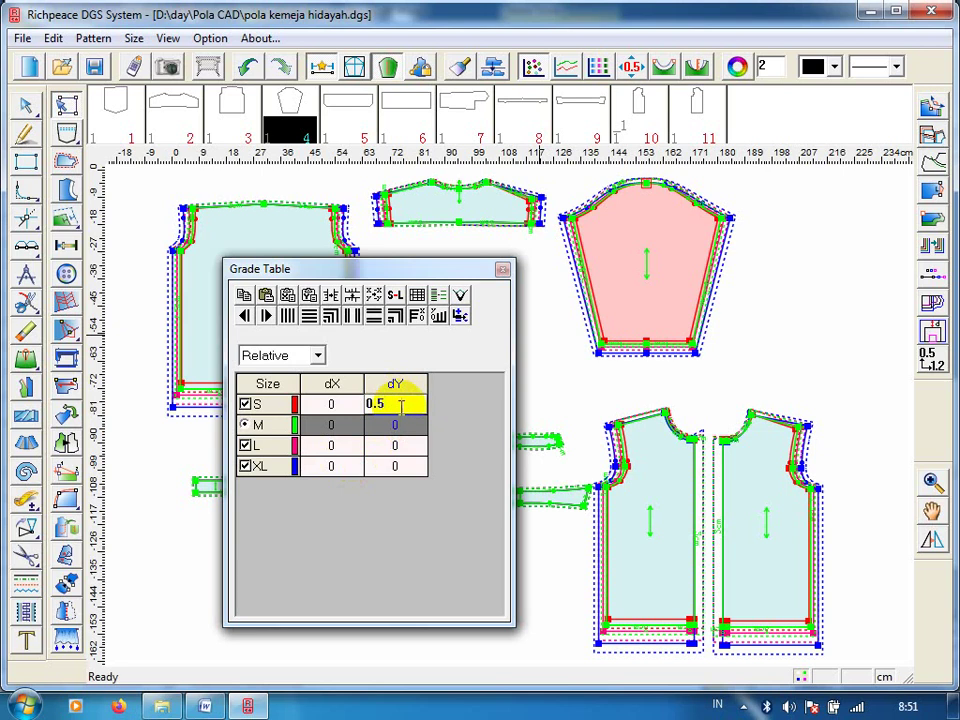
pyautogui.click(398, 445)
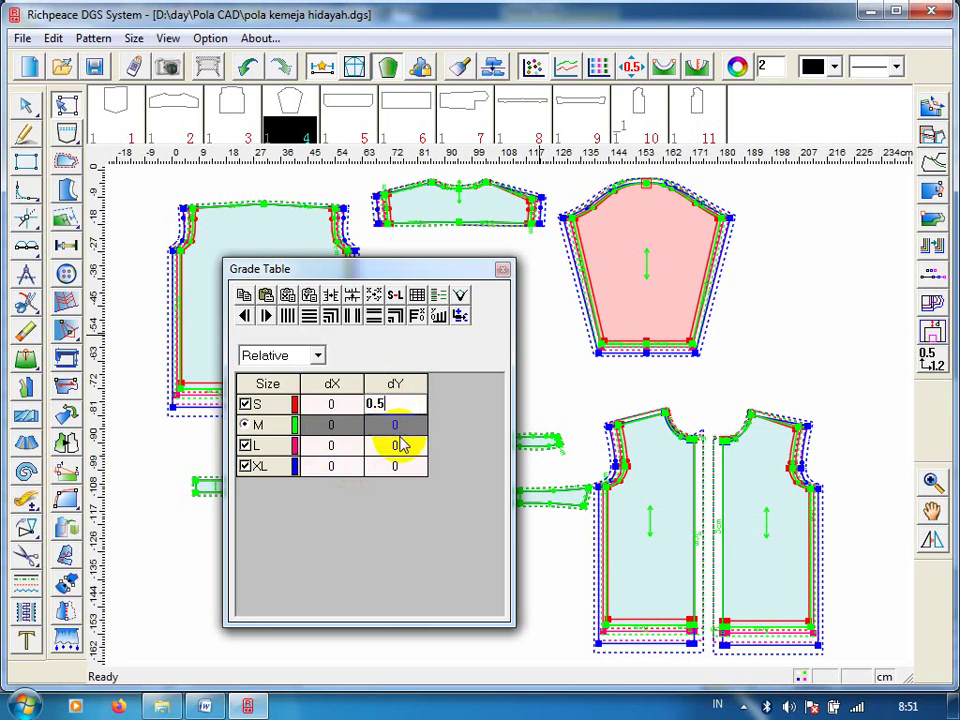
pyautogui.click(393, 402)
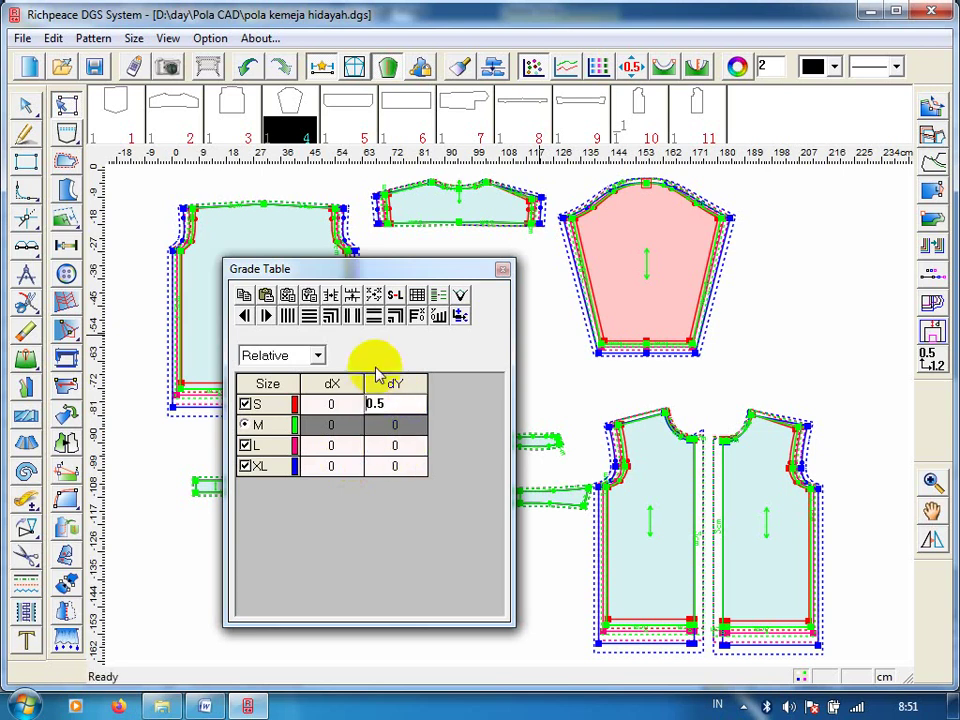
pyautogui.write('-')
pyautogui.click(395, 445)
pyautogui.write('.5')
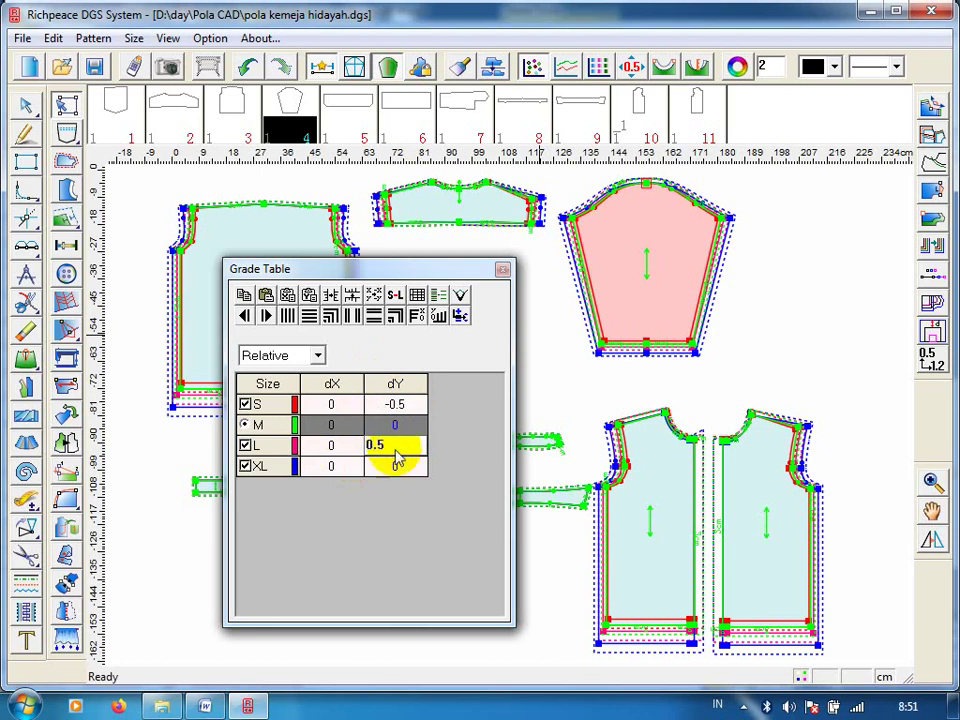
pyautogui.click(399, 460)
pyautogui.write('1')
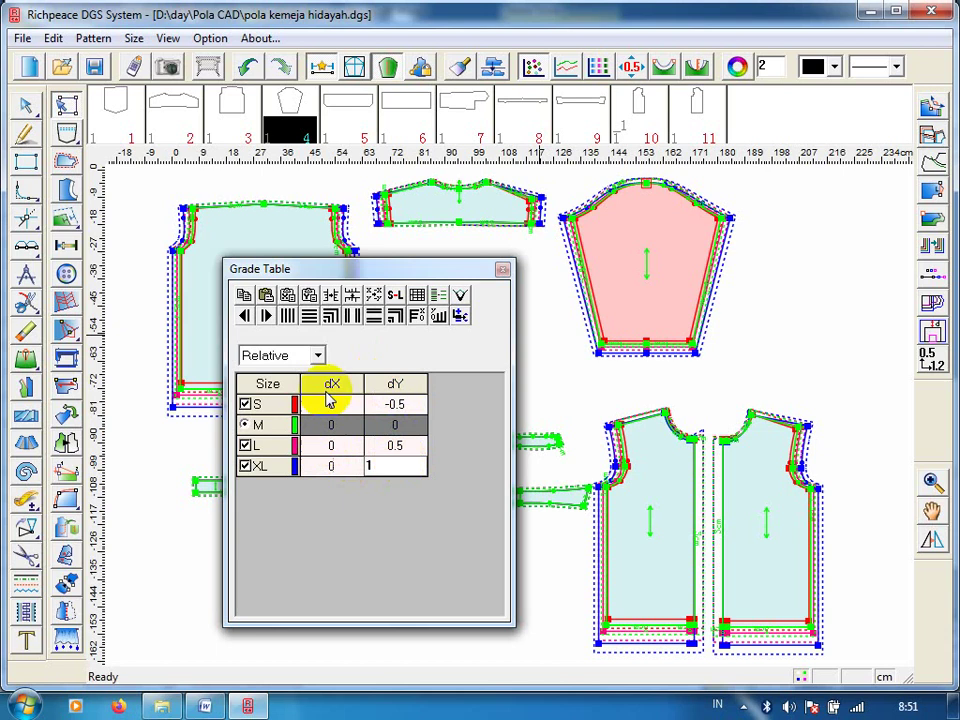
pyautogui.click(380, 318)
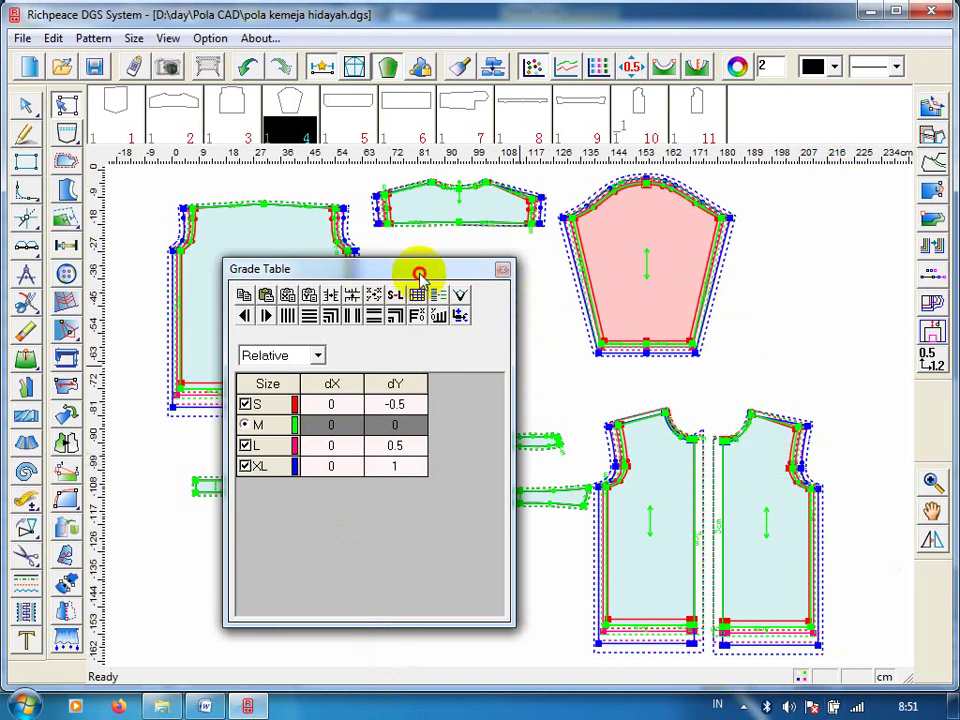
# Grade the small piece's right-end point with dX -0.5, 0.5, 1 for S, L, XL.
pyautogui.moveTo(420, 277); pyautogui.dragTo(824, 288)
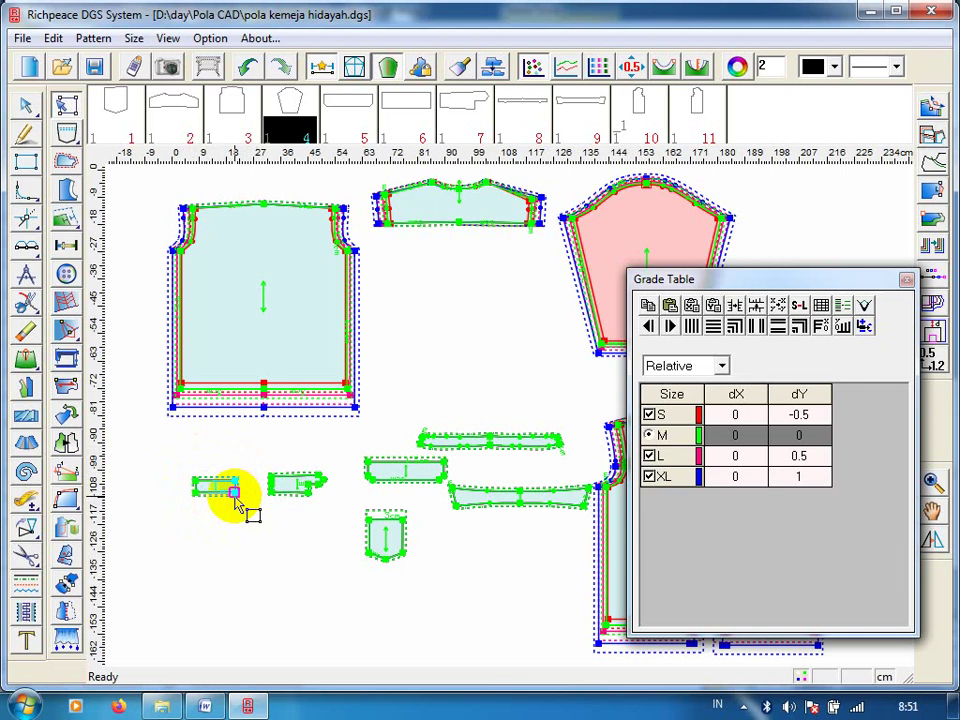
pyautogui.click(233, 493)
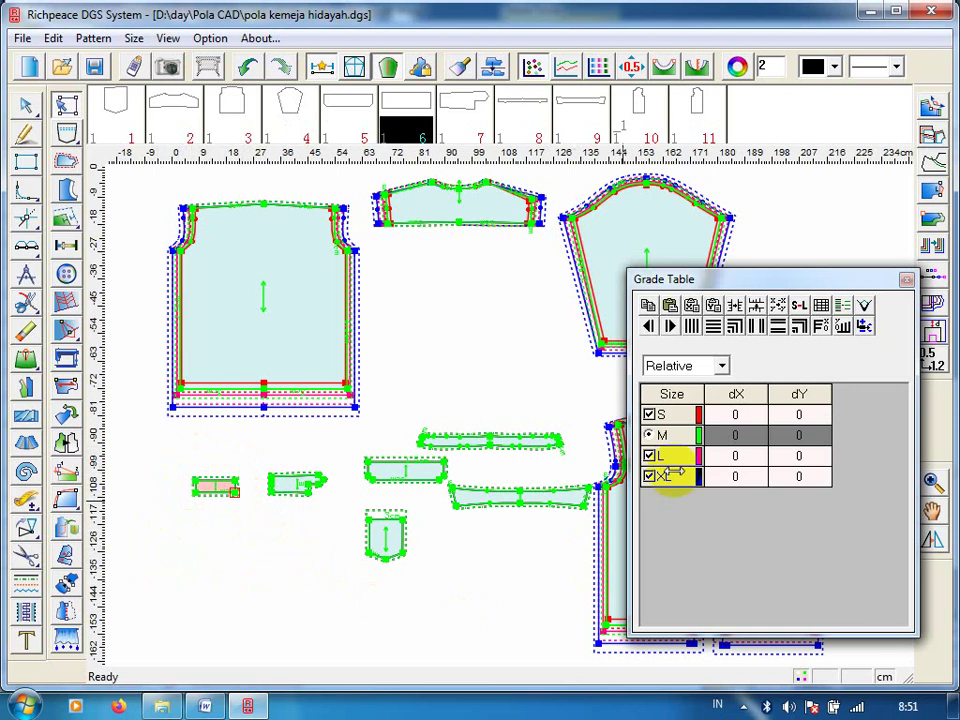
pyautogui.doubleClick(736, 418)
pyautogui.write('-0.5')
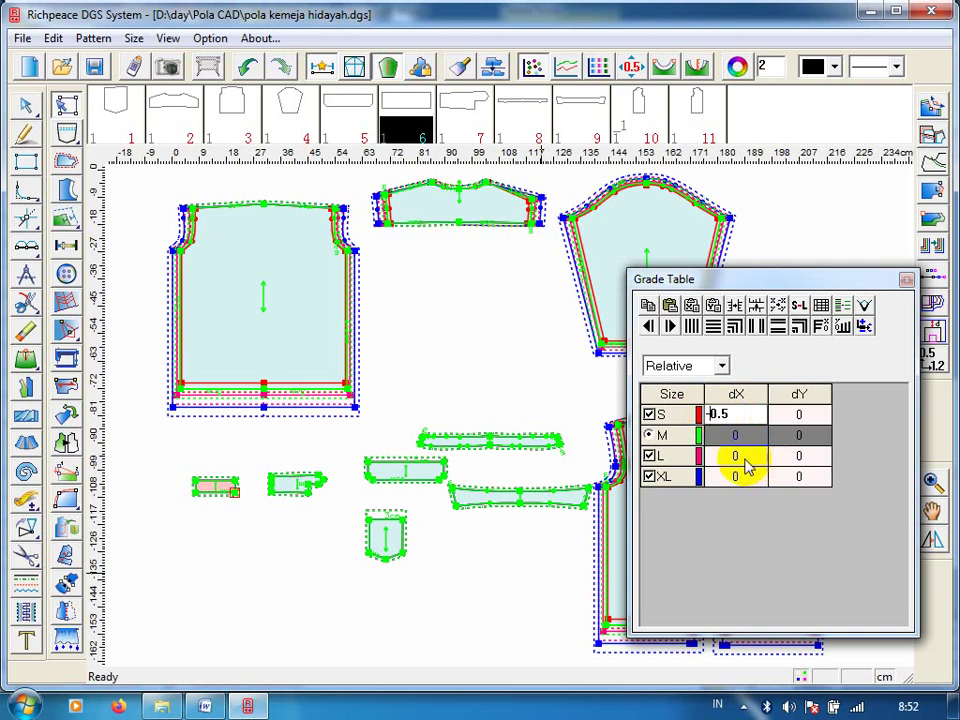
pyautogui.click(744, 456)
pyautogui.write('.5')
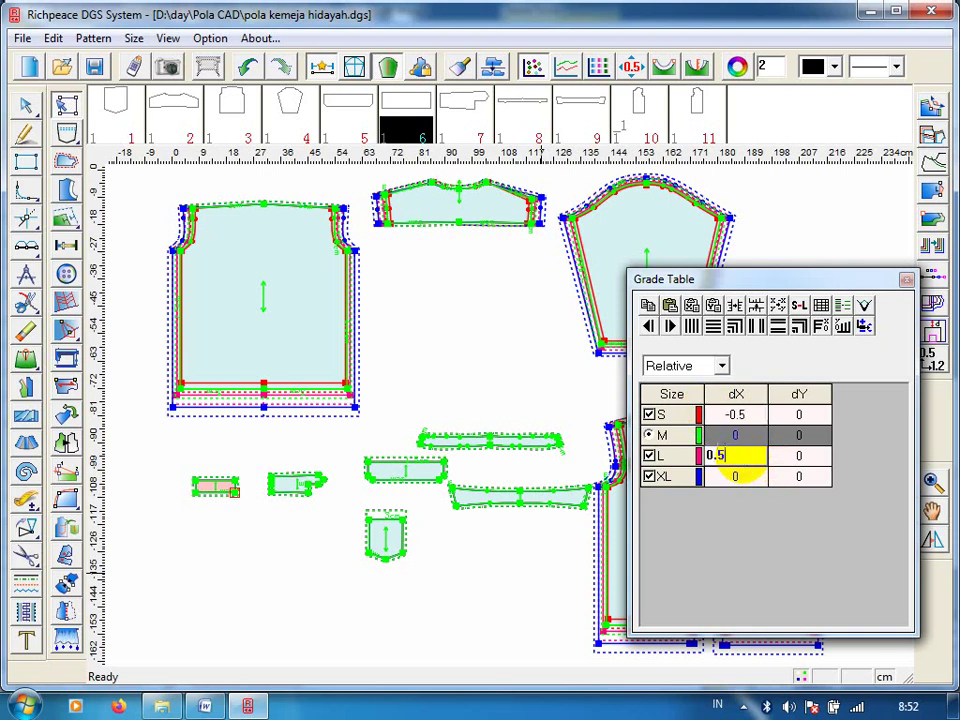
pyautogui.click(744, 477)
pyautogui.write('1')
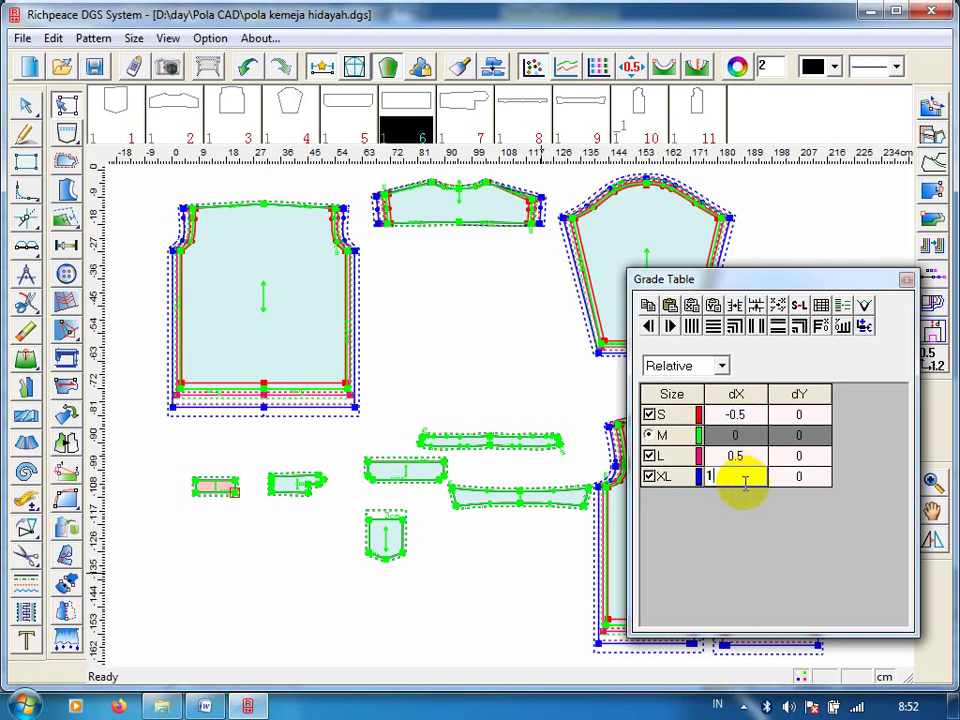
pyautogui.click(758, 328)
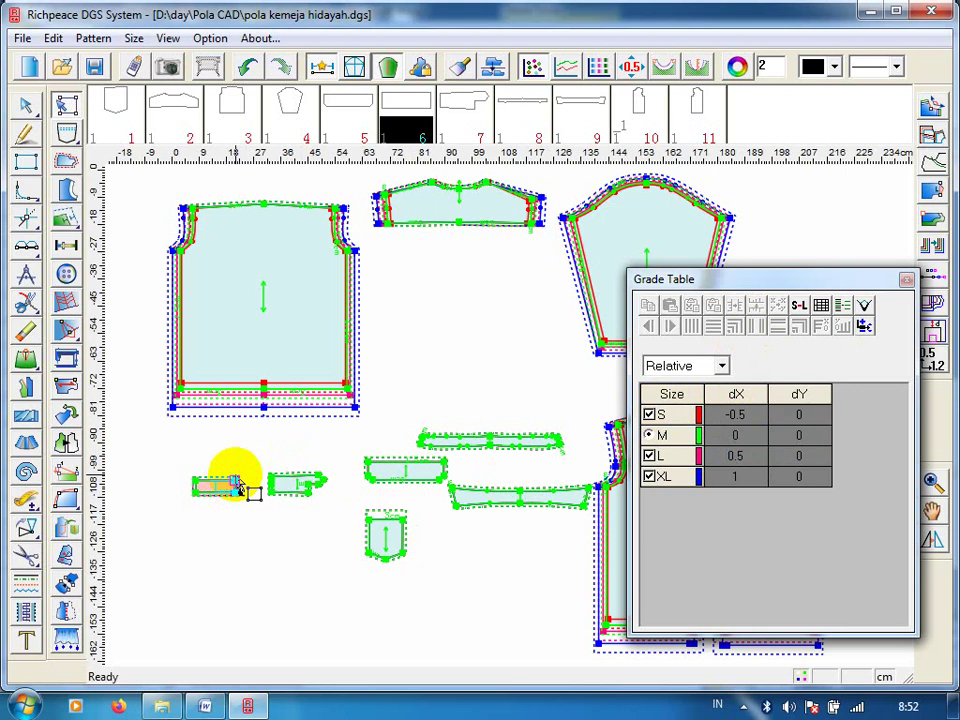
# Paste the grading onto another point of the small piece, undo it, and reselect the right-end point.
pyautogui.click(544, 360)
pyautogui.click(672, 306)
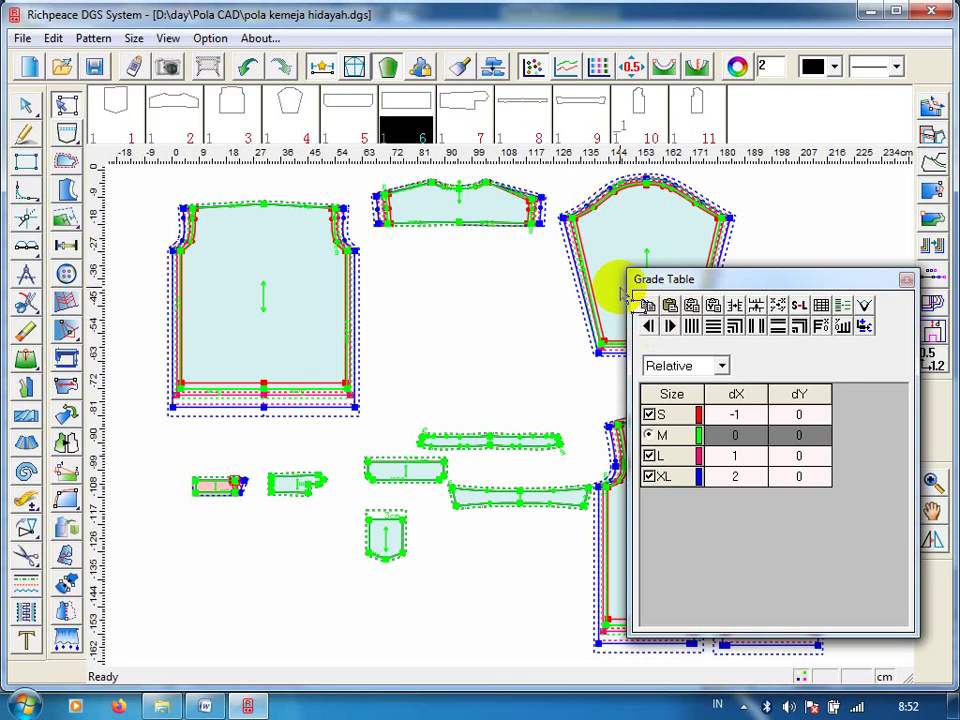
pyautogui.click(250, 66)
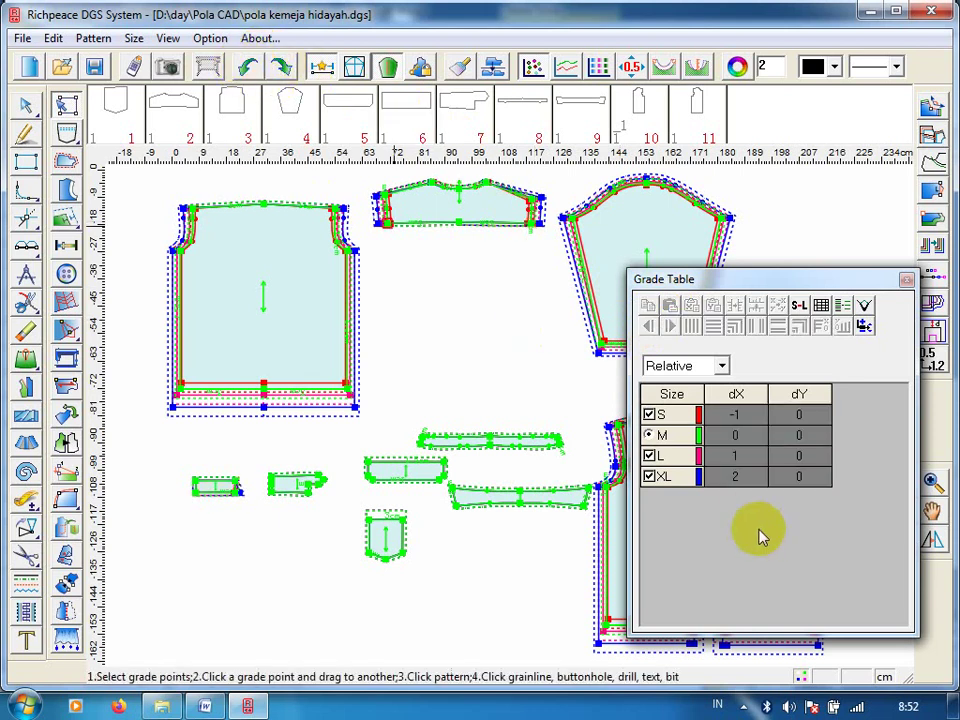
pyautogui.click(240, 496)
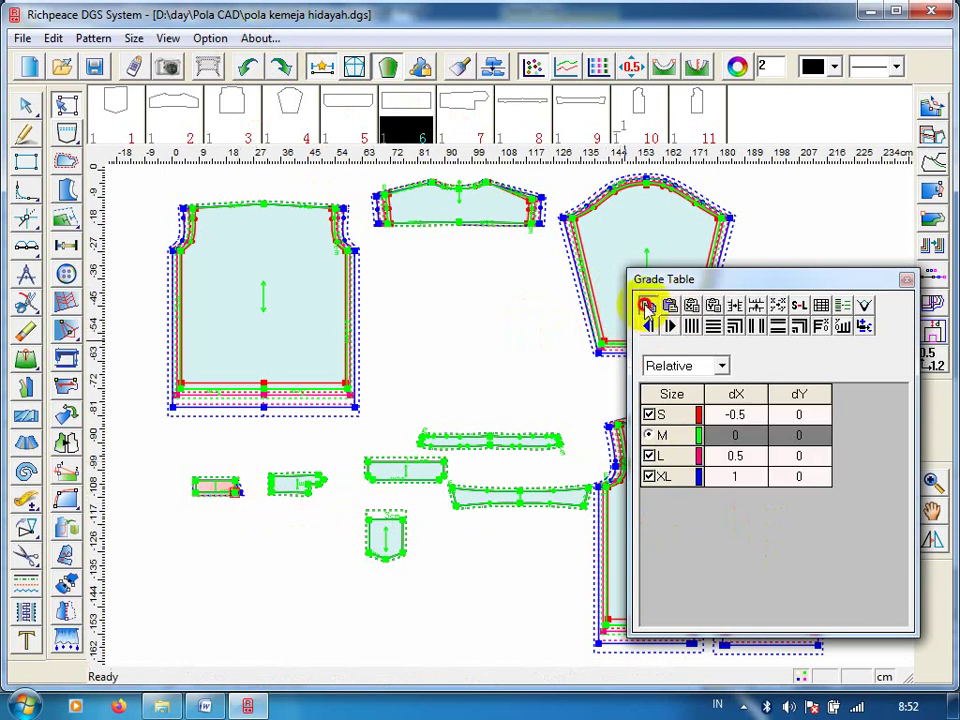
# Paste the copied grading onto the neighbouring right-end point and a left-end point.
pyautogui.click(240, 490)
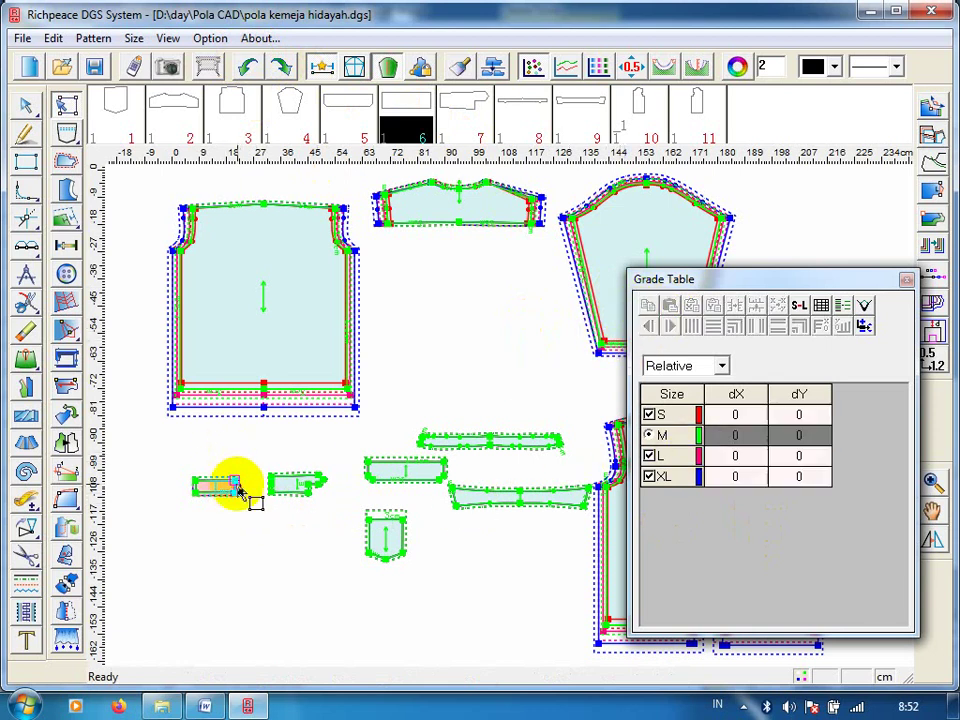
pyautogui.click(672, 307)
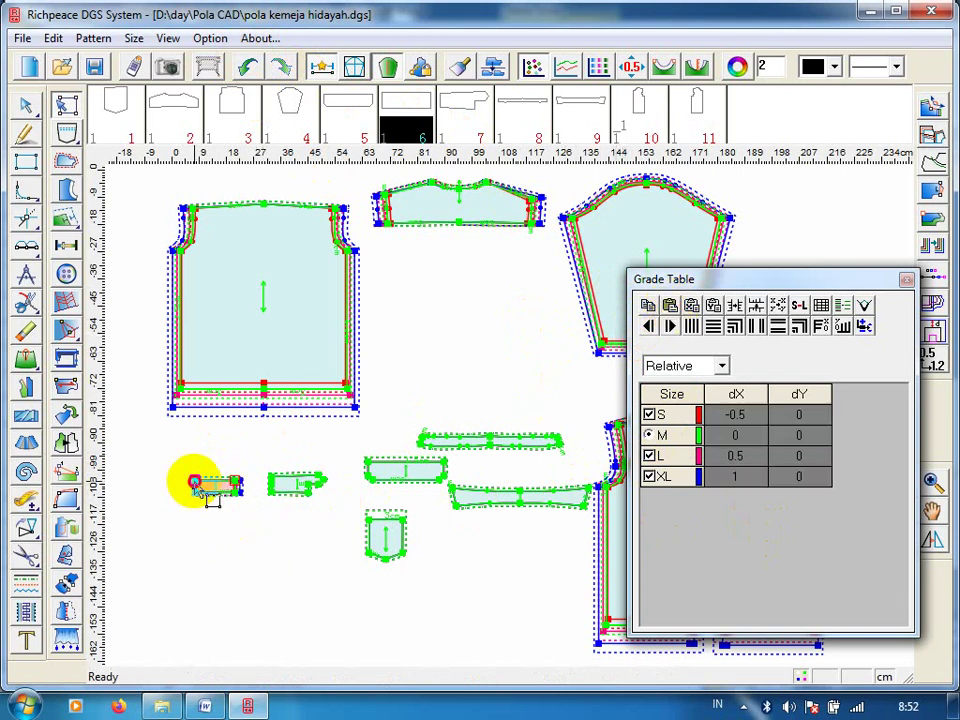
pyautogui.click(198, 482)
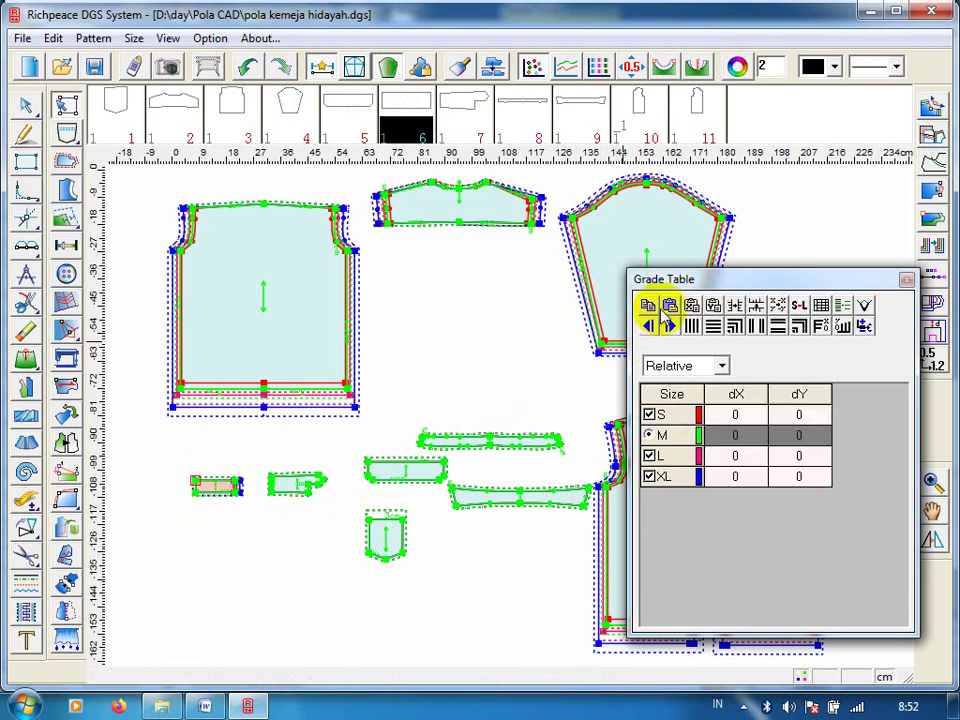
pyautogui.click(669, 307)
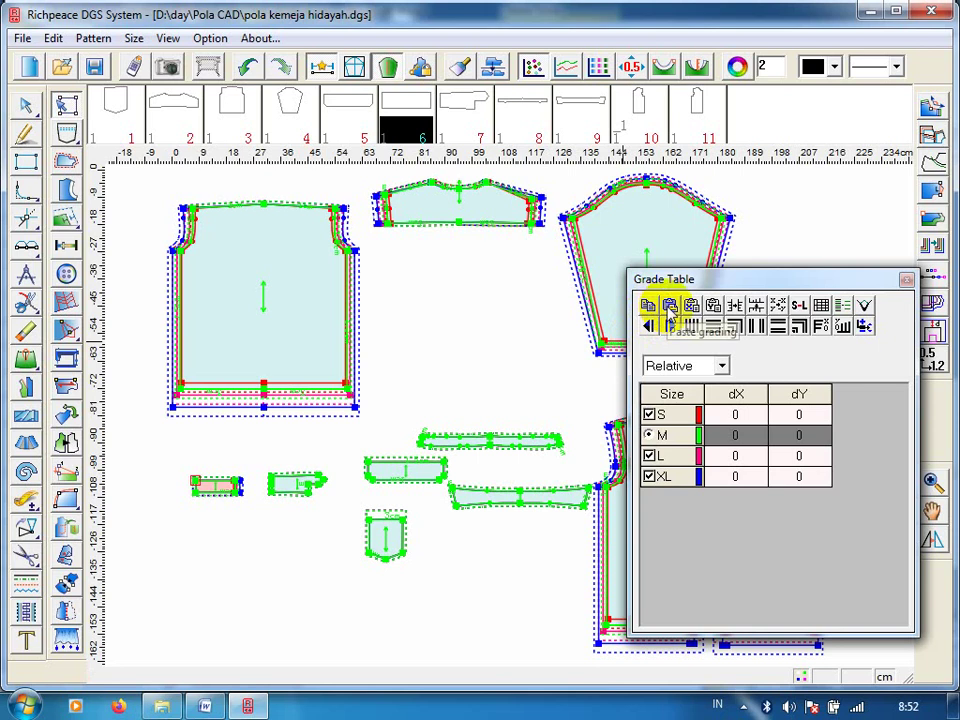
pyautogui.click(669, 307)
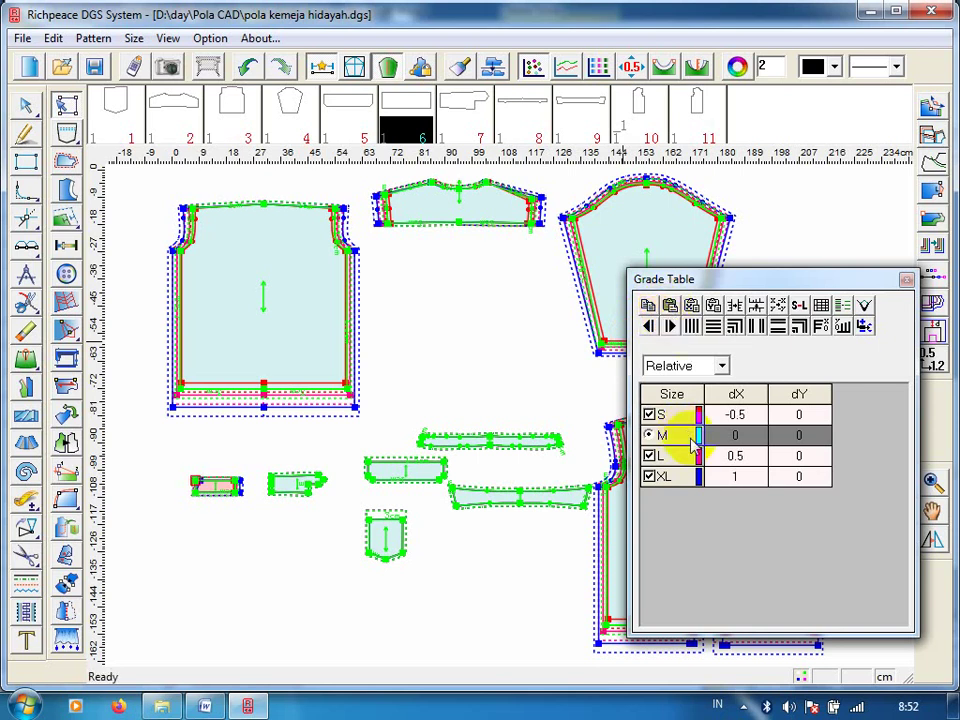
# Change the left-end point's dX to 0.5, -0.5, -1 for S, L, XL.
pyautogui.doubleClick(733, 414)
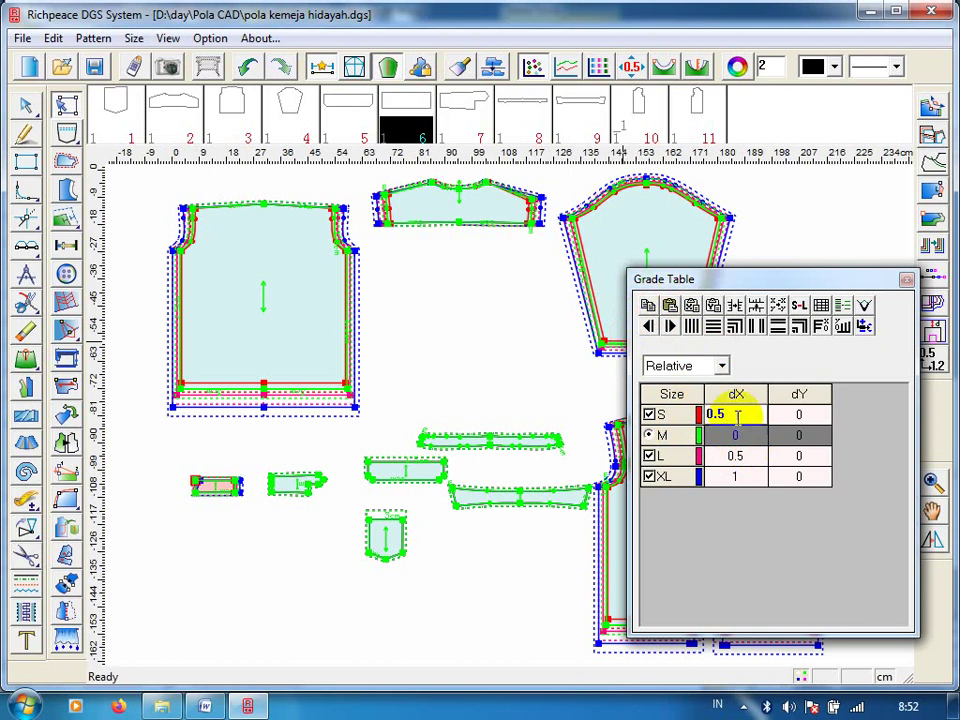
pyautogui.doubleClick(733, 456)
pyautogui.click(730, 416)
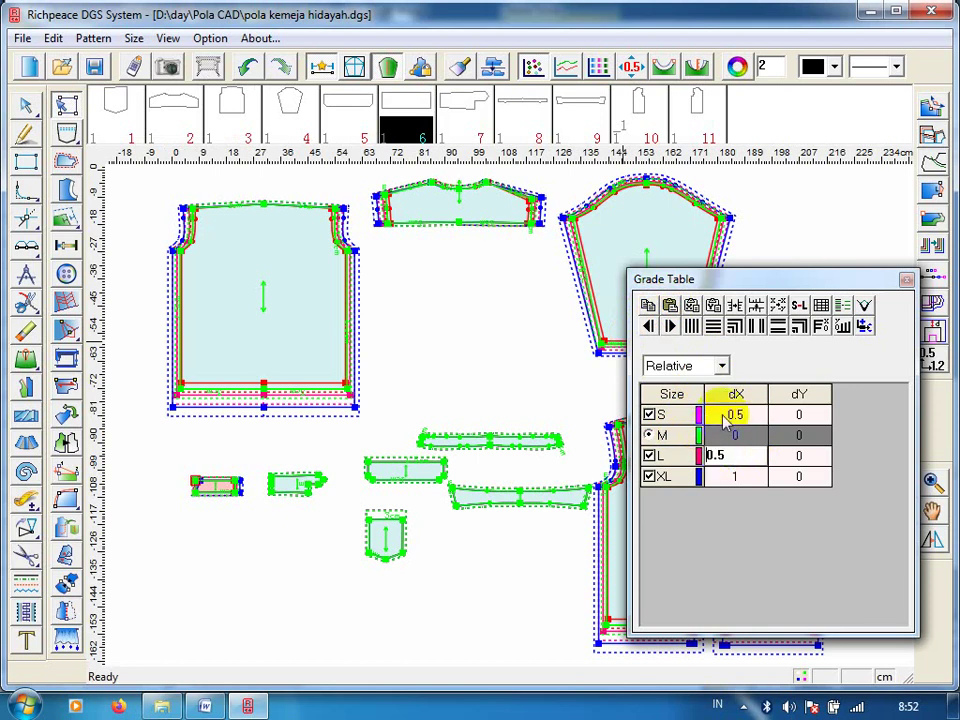
pyautogui.doubleClick(730, 477)
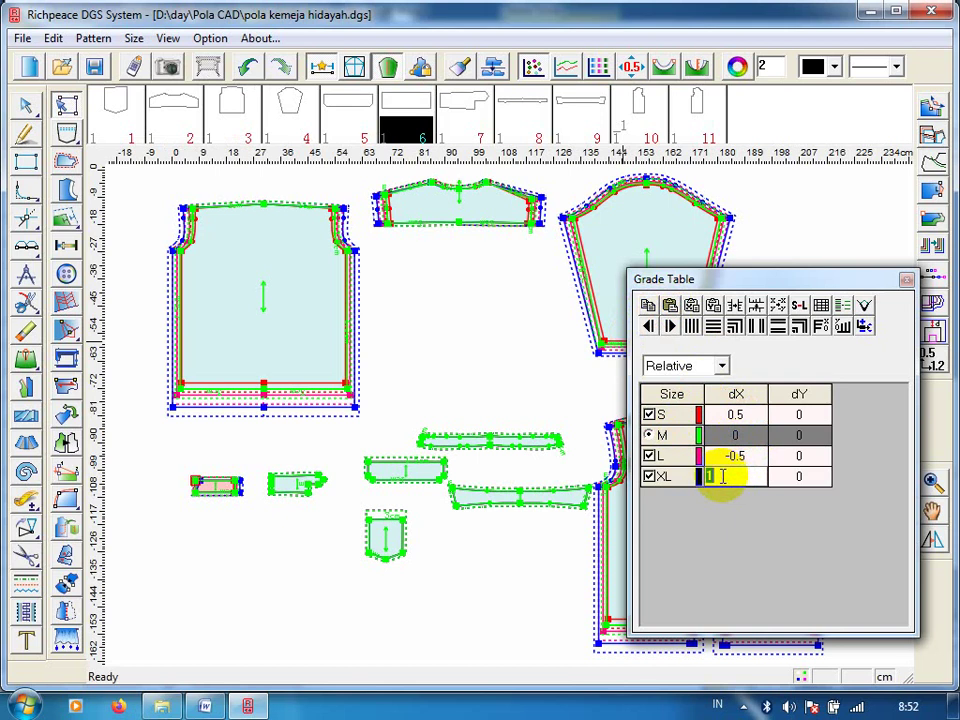
pyautogui.write('-1')
pyautogui.press('Return')
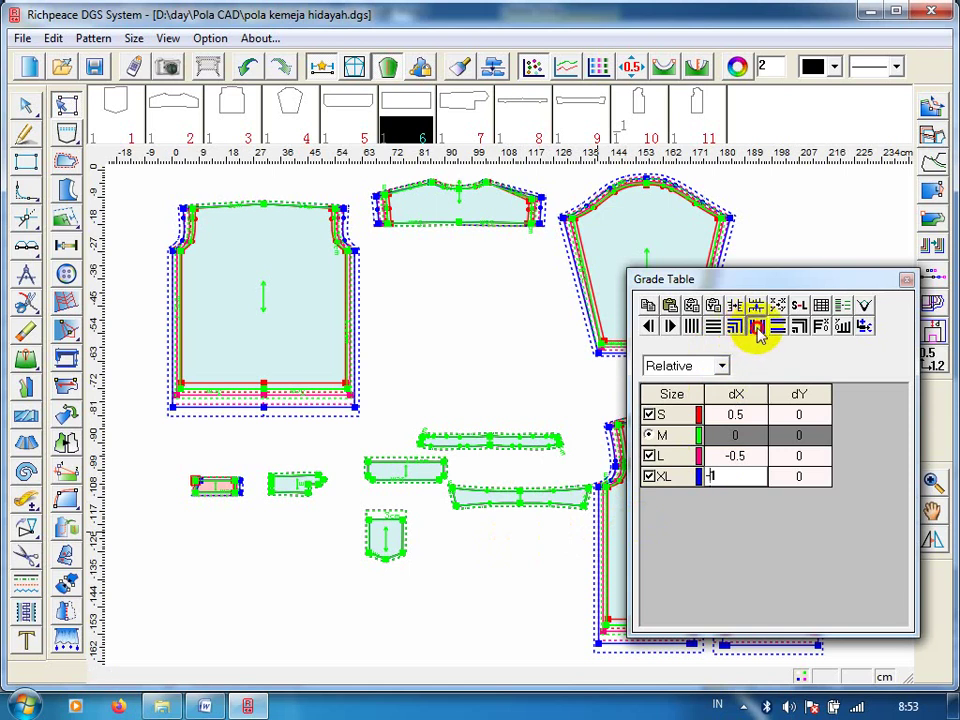
pyautogui.click(757, 330)
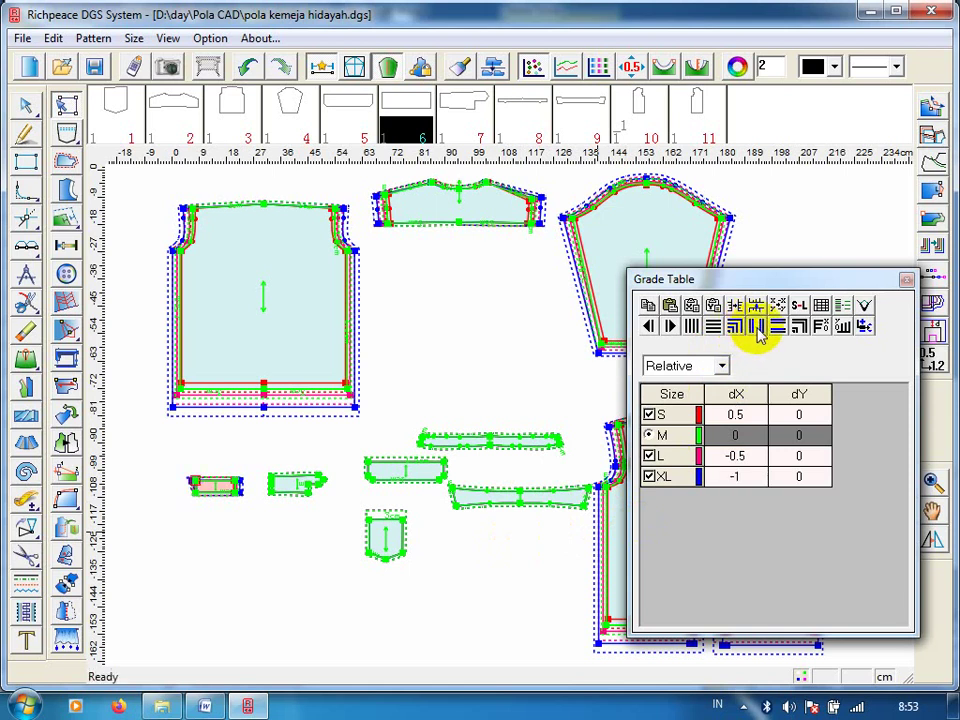
# Paste the mirrored grading onto the other left-end point.
pyautogui.click(195, 495)
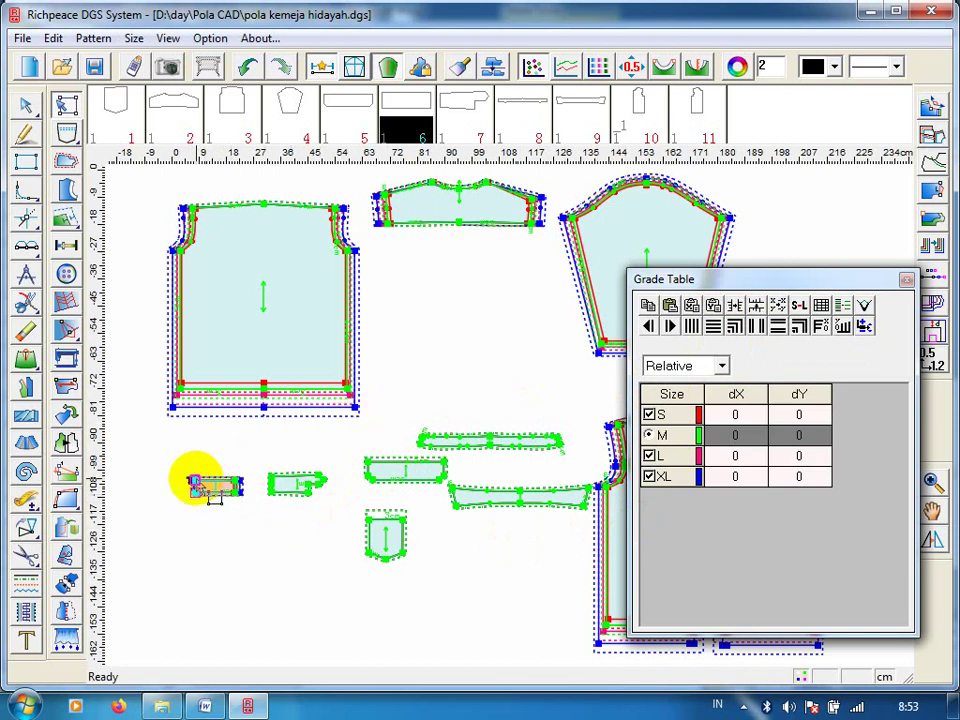
pyautogui.click(200, 483)
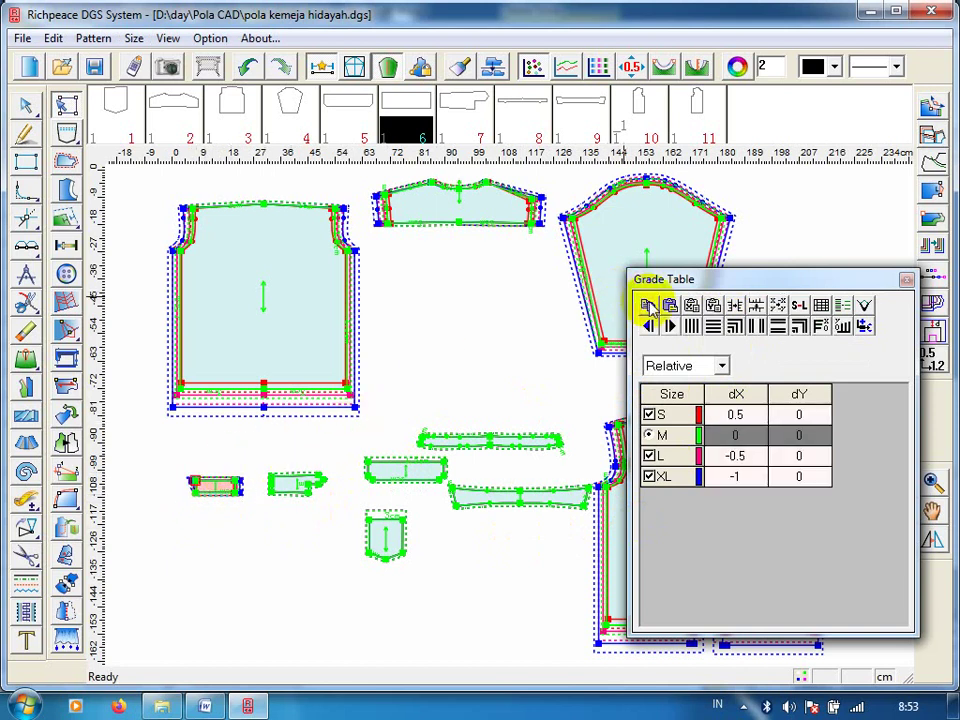
pyautogui.click(203, 492)
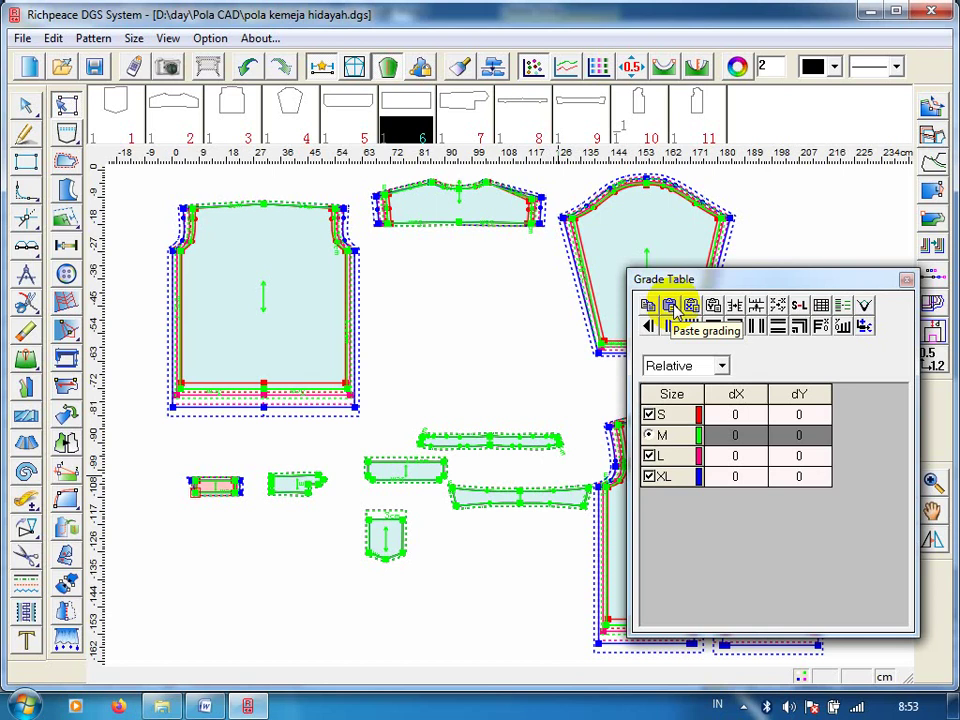
pyautogui.click(671, 306)
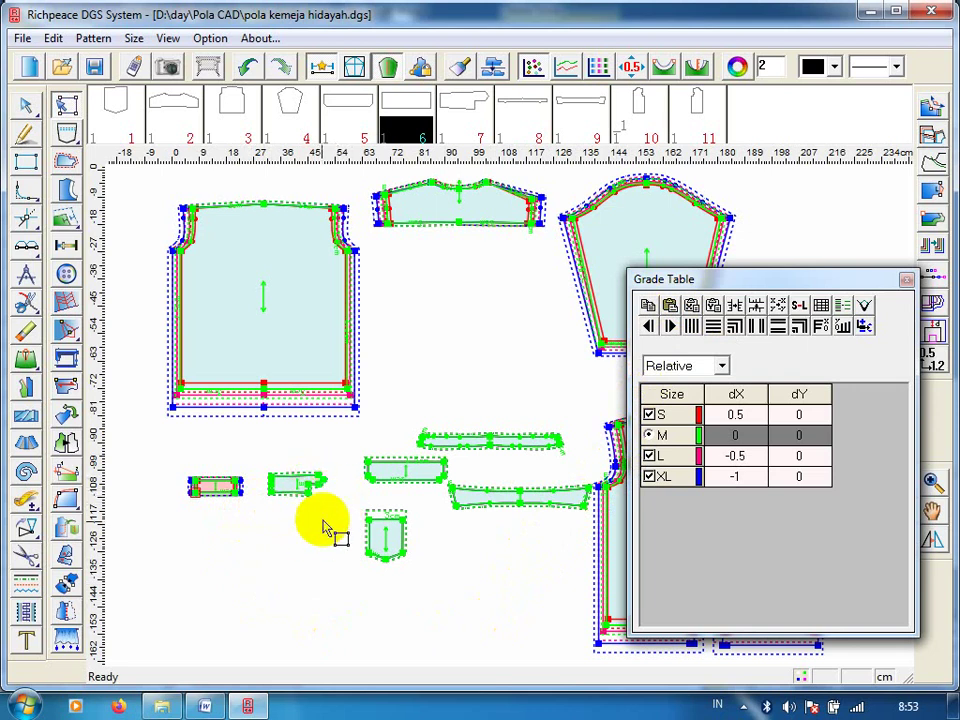
# Paste dX 0.5/0/-0.5/-1 grading onto both left-end points of the second small piece.
pyautogui.click(270, 479)
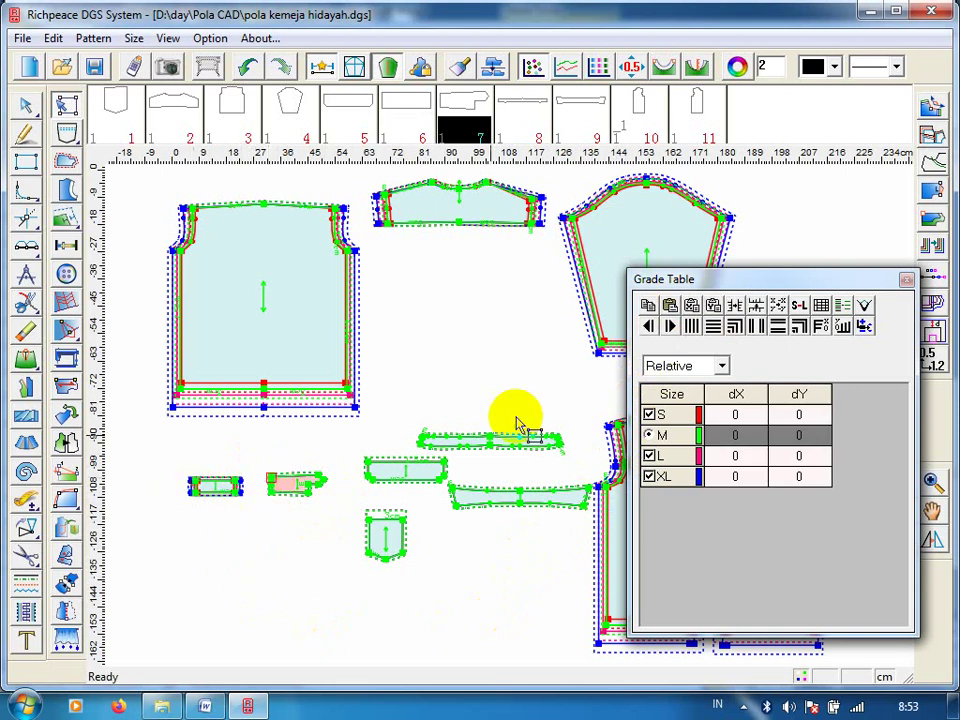
pyautogui.click(671, 306)
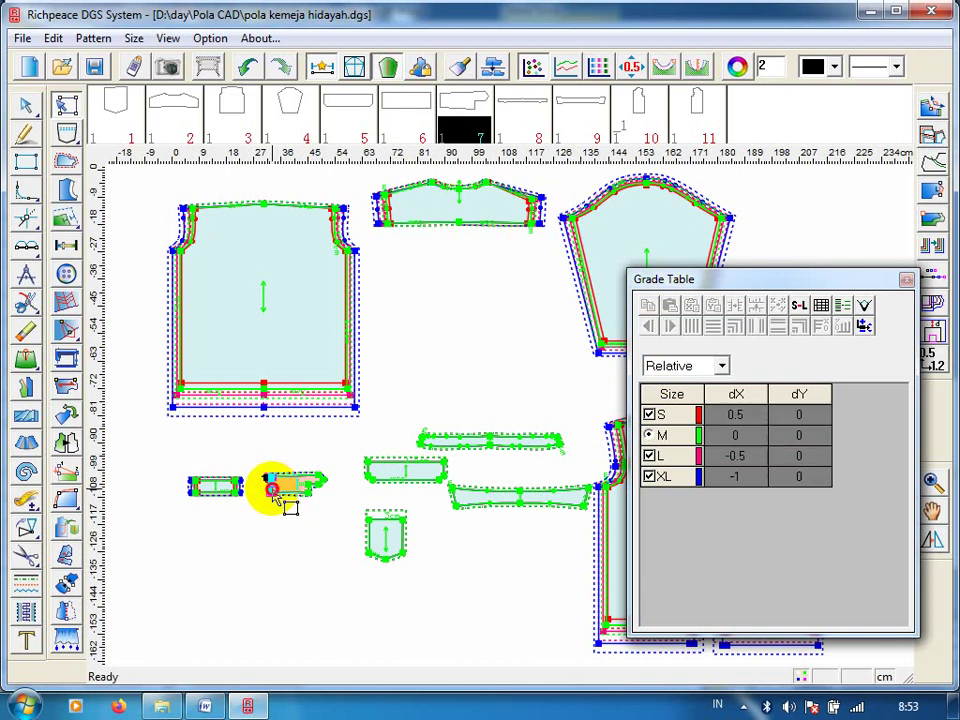
pyautogui.click(274, 493)
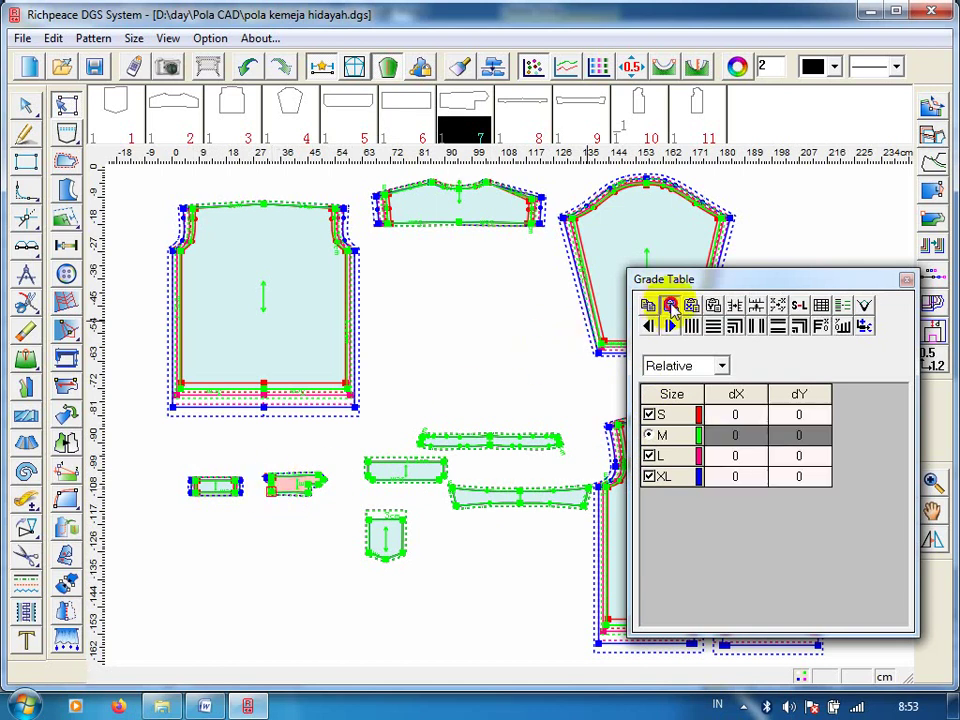
pyautogui.click(671, 306)
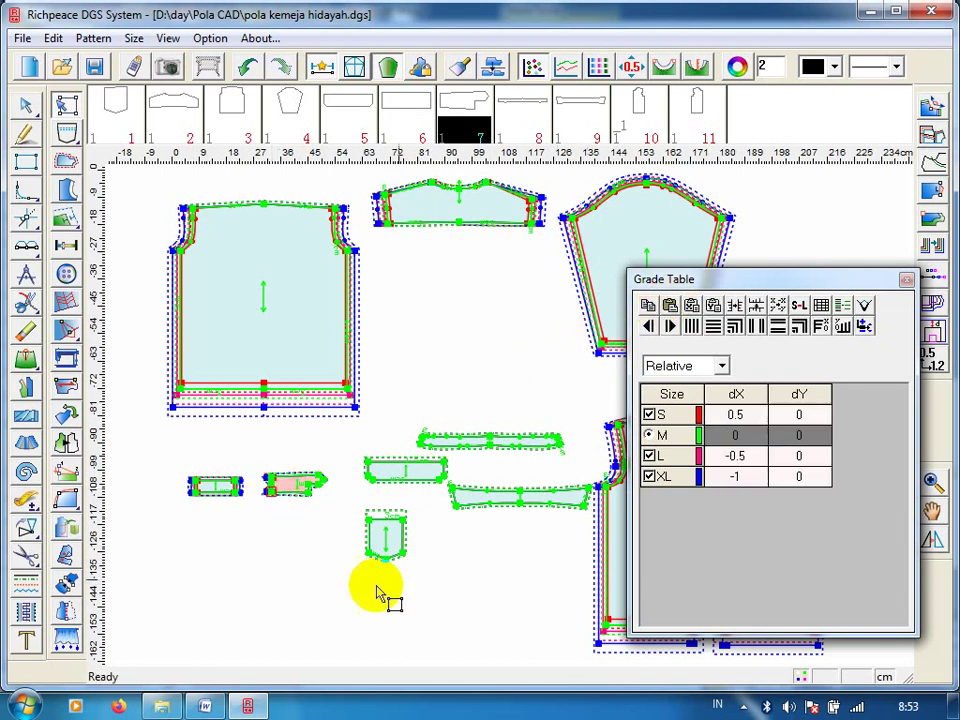
pyautogui.click(305, 578)
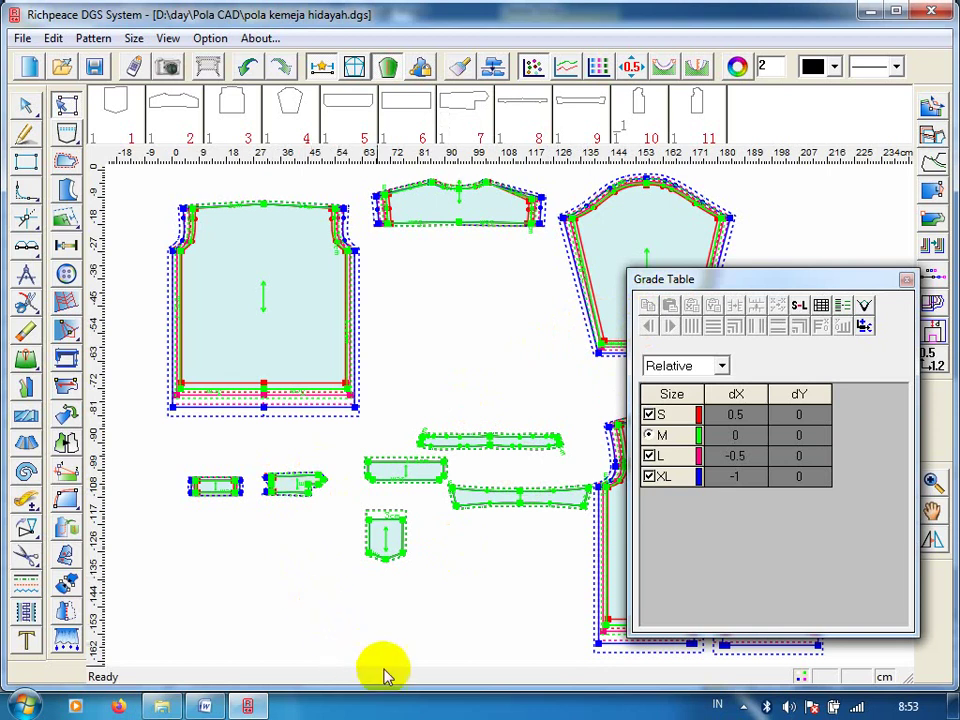
pyautogui.click(598, 642)
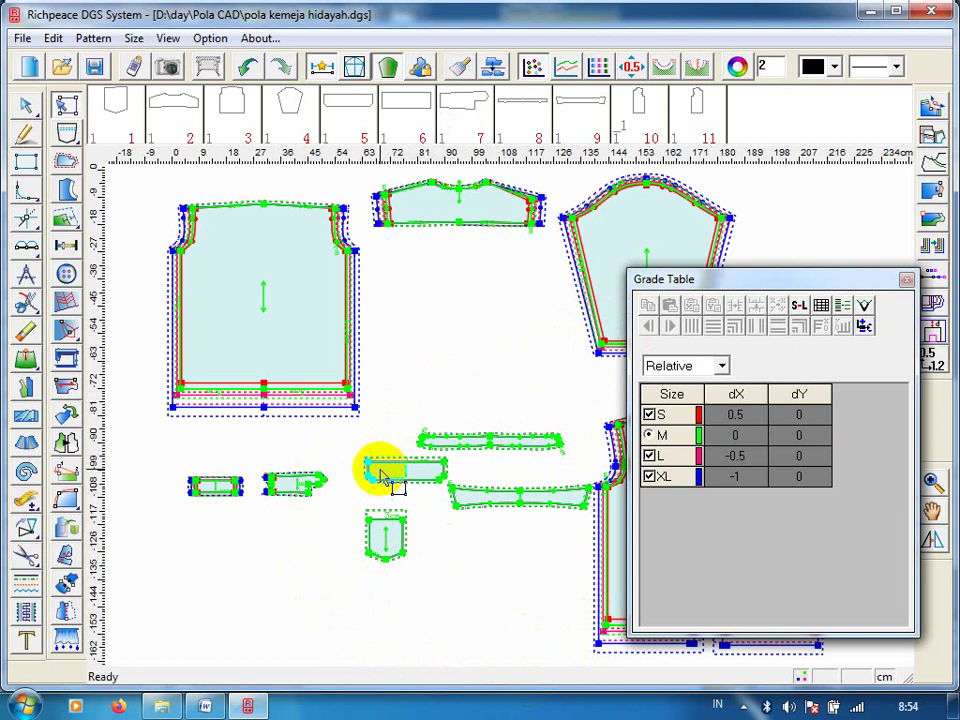
# Grade a pocket corner point with dX and dY -0.5, 0.5, 1 for S, L, XL.
pyautogui.click(400, 522)
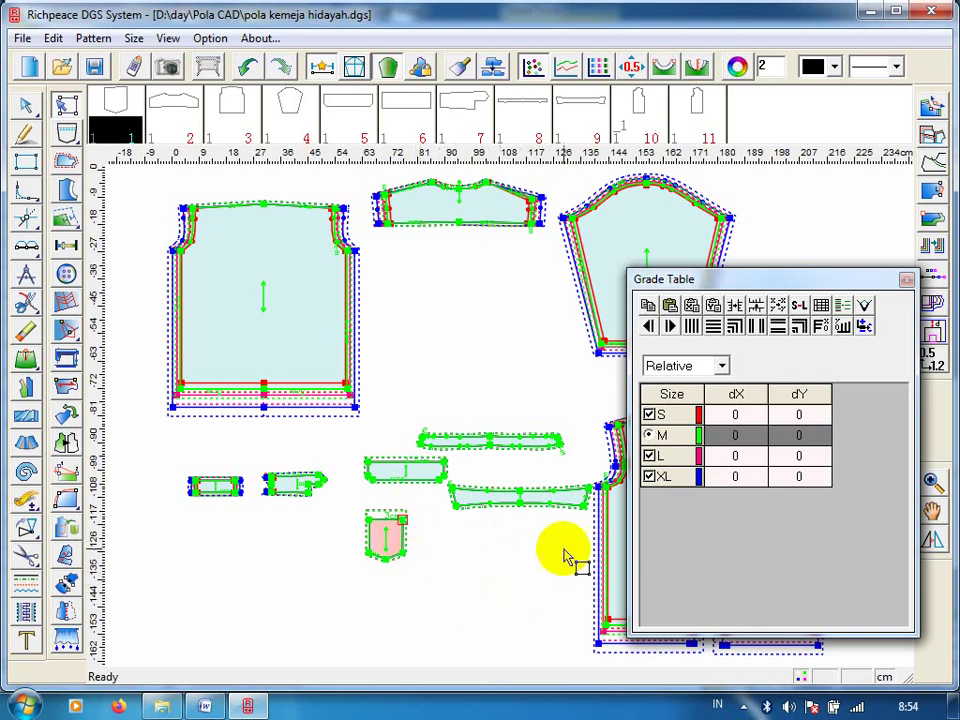
pyautogui.doubleClick(801, 416)
pyautogui.write('-0.5')
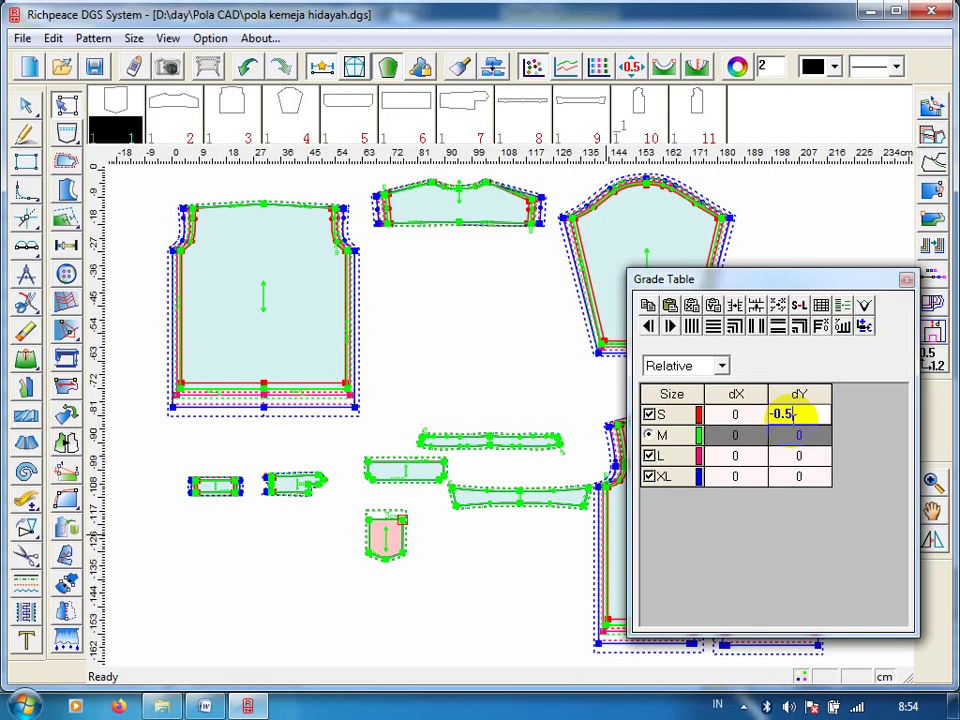
pyautogui.click(809, 457)
pyautogui.write('.5')
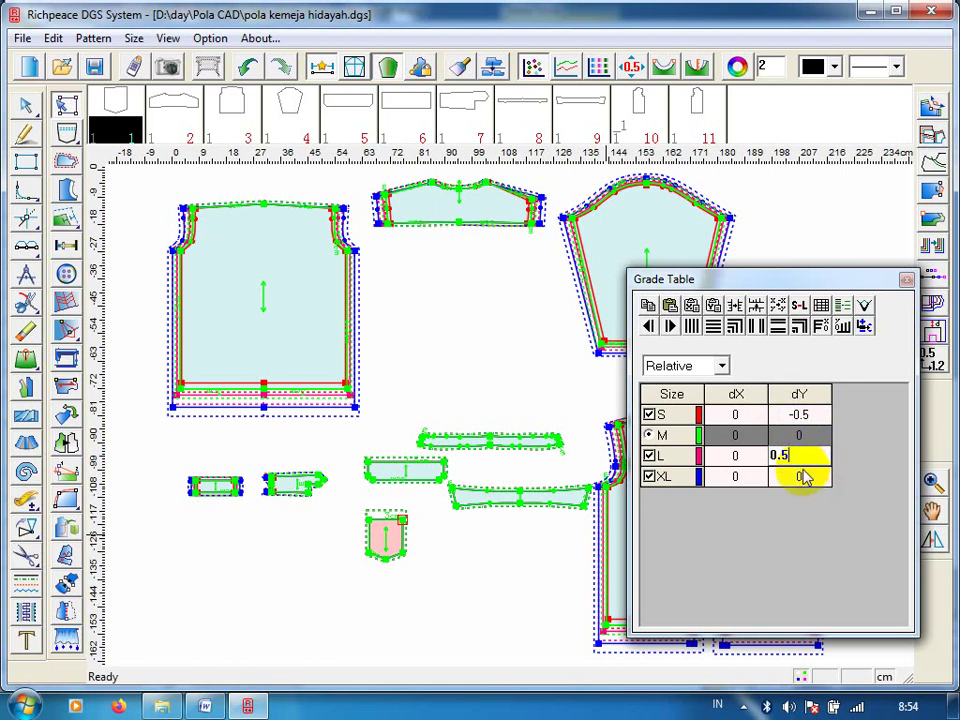
pyautogui.click(807, 475)
pyautogui.write('1')
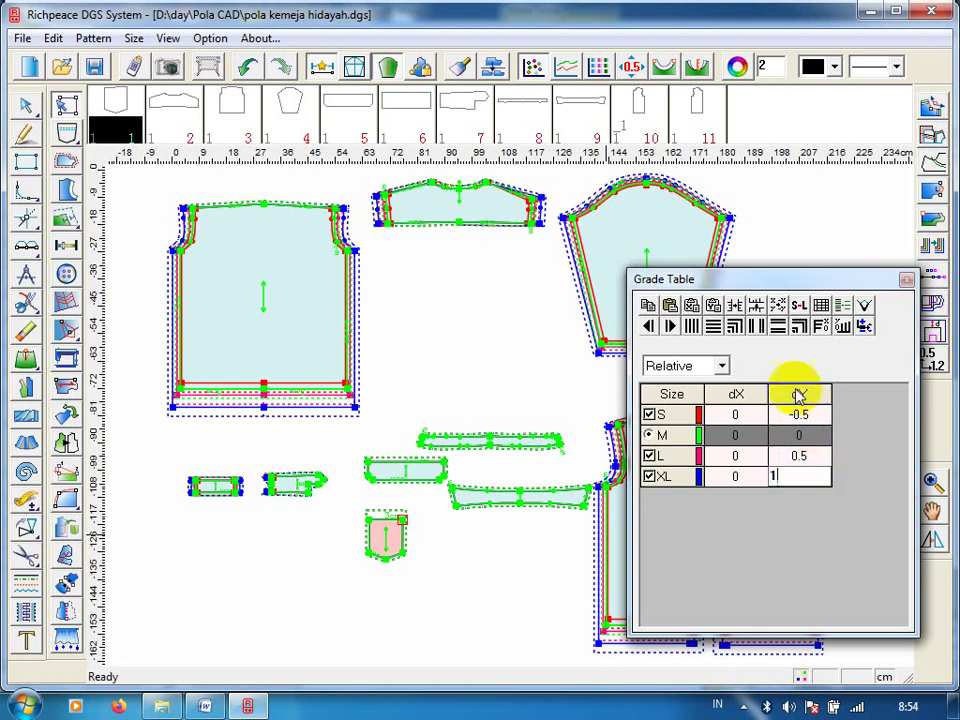
pyautogui.click(790, 333)
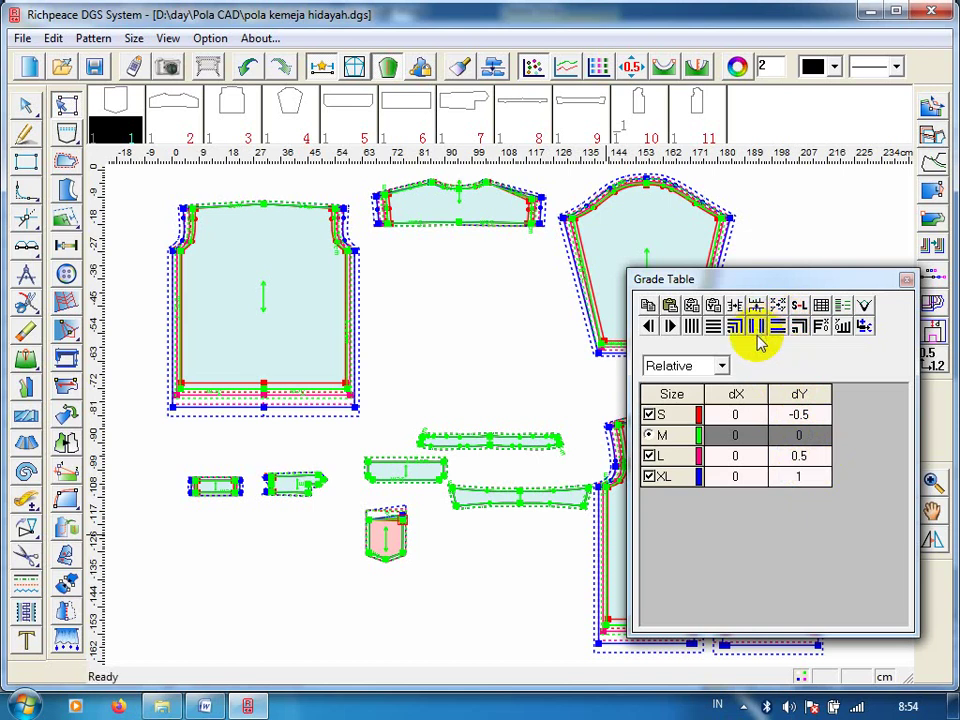
pyautogui.doubleClick(747, 417)
pyautogui.write('-0.5')
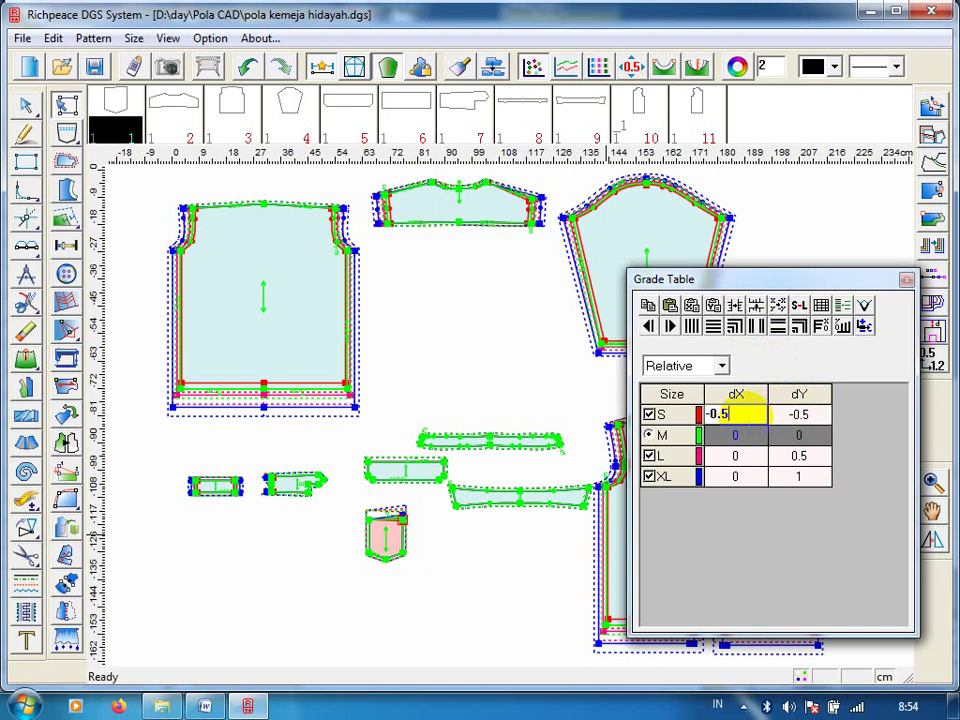
pyautogui.doubleClick(738, 456)
pyautogui.write('.5')
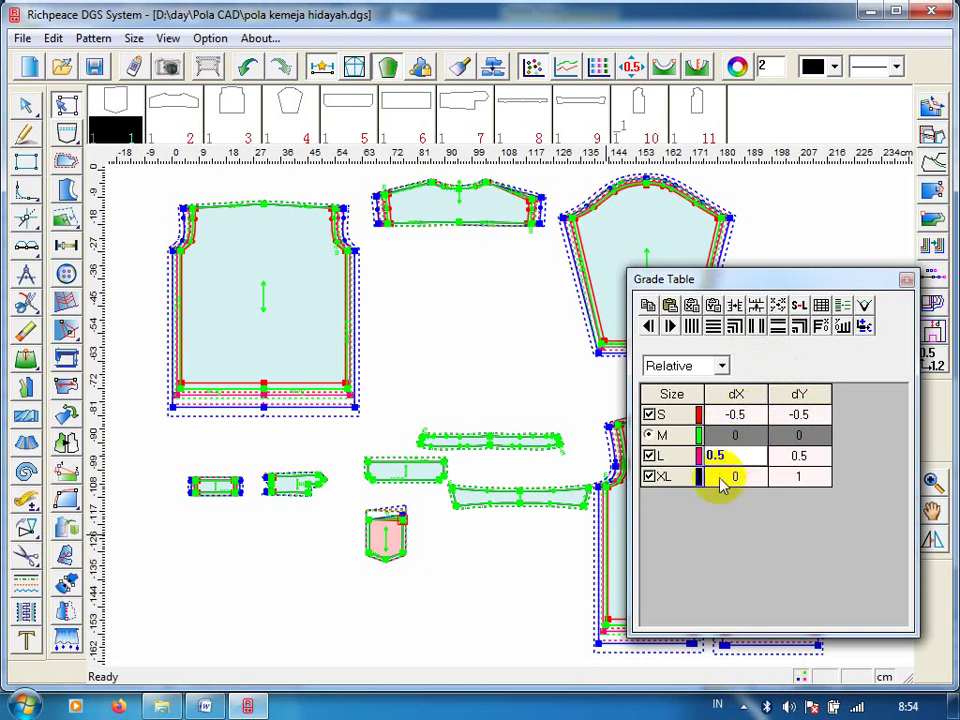
pyautogui.doubleClick(730, 478)
pyautogui.write('1')
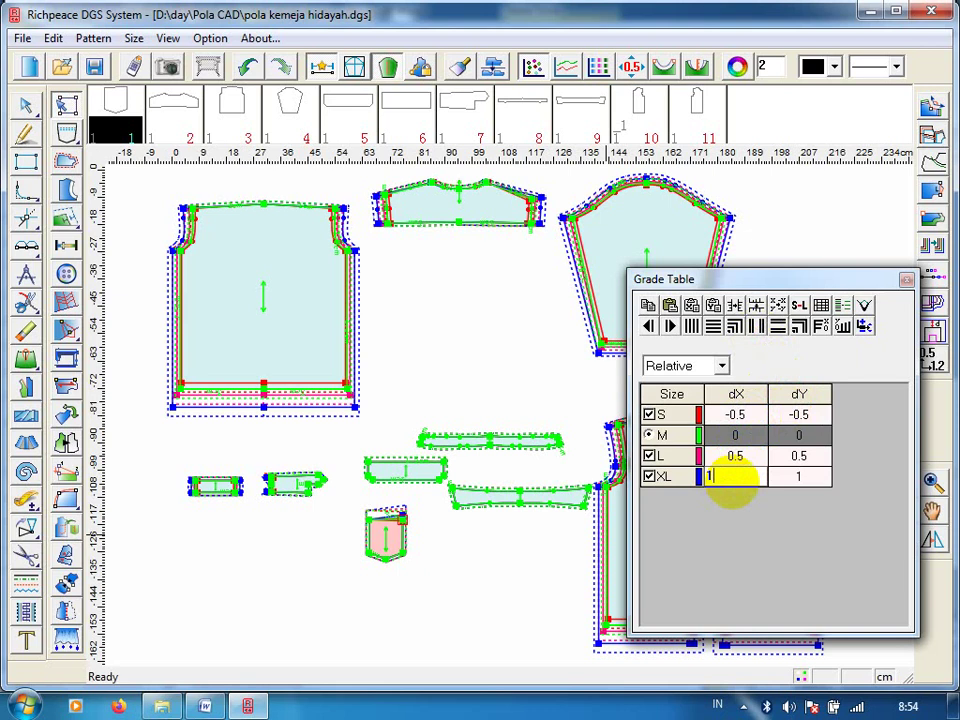
pyautogui.press('Return')
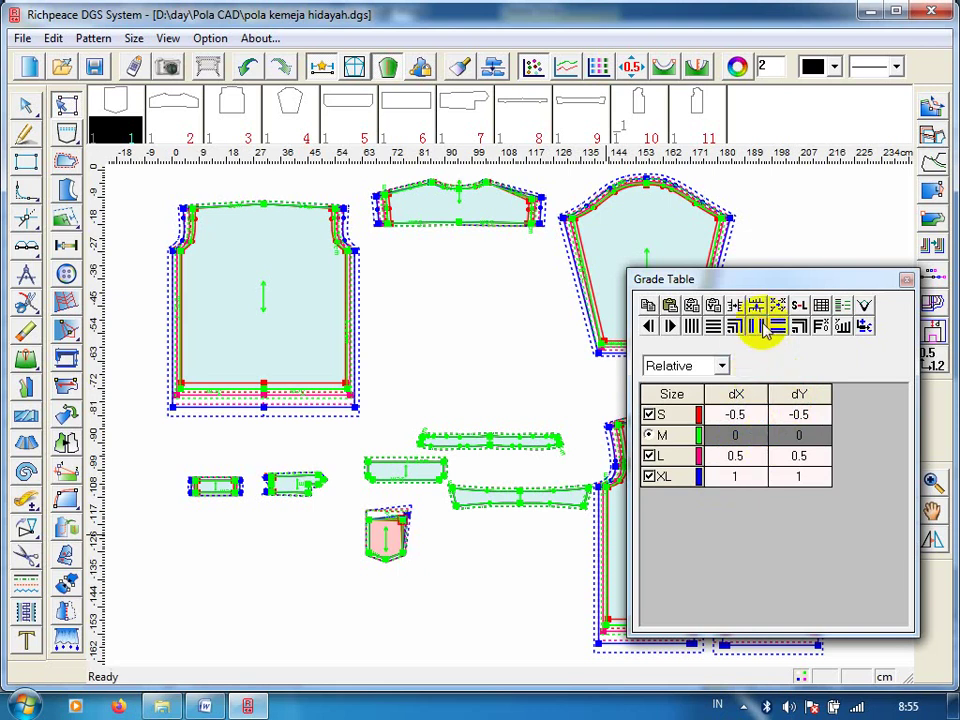
# Paste X-only grading (dX -0.5/0/0.5/1, dY 0) onto another grade point.
pyautogui.click(401, 551)
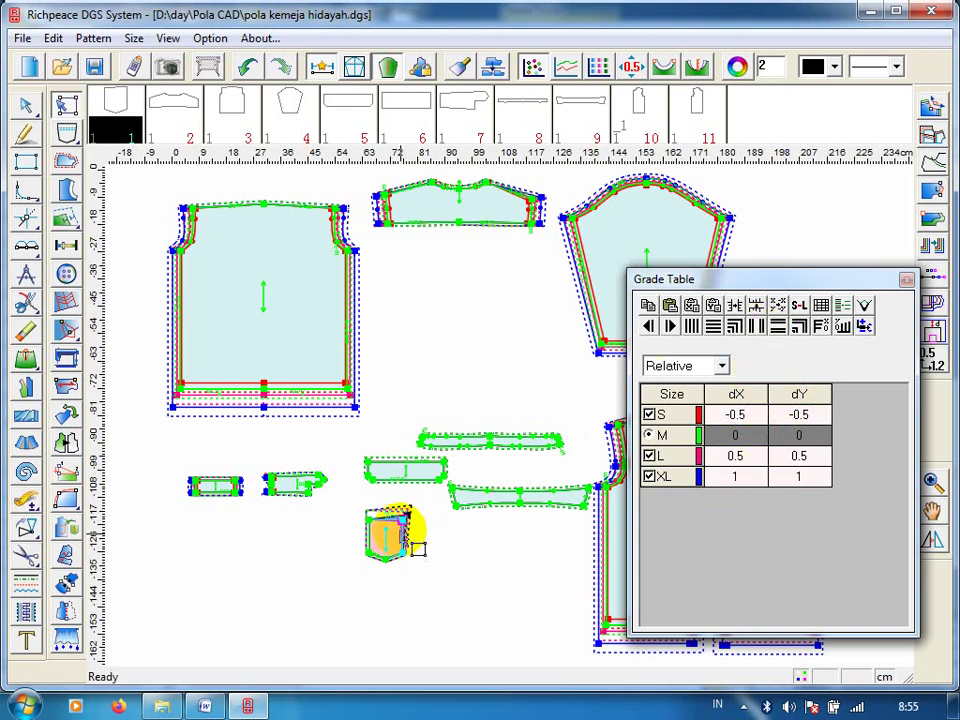
pyautogui.click(409, 537)
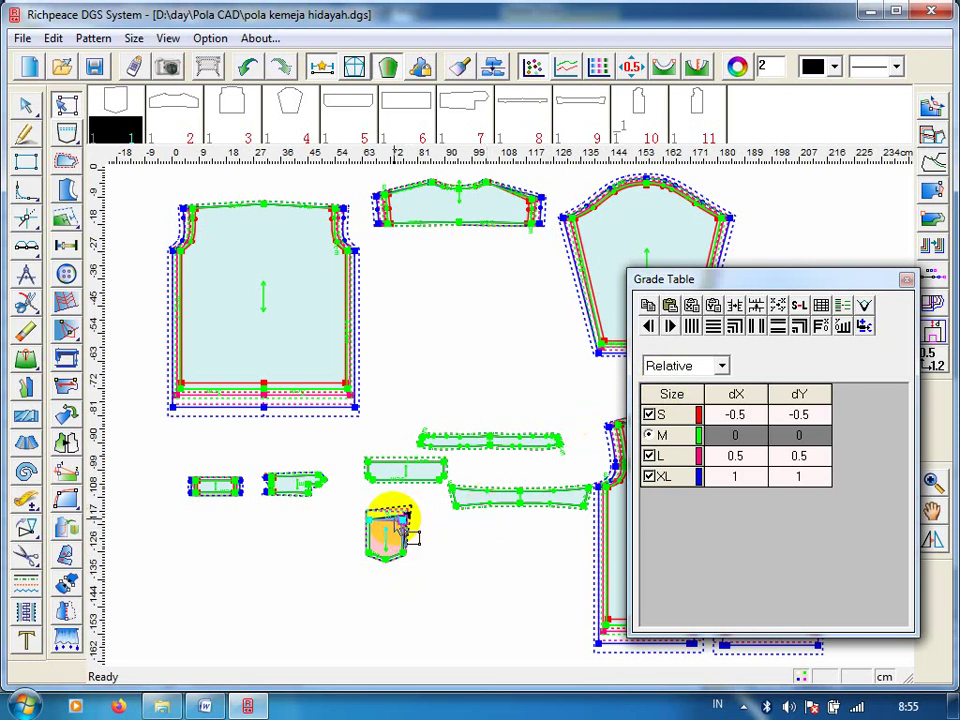
pyautogui.click(752, 418)
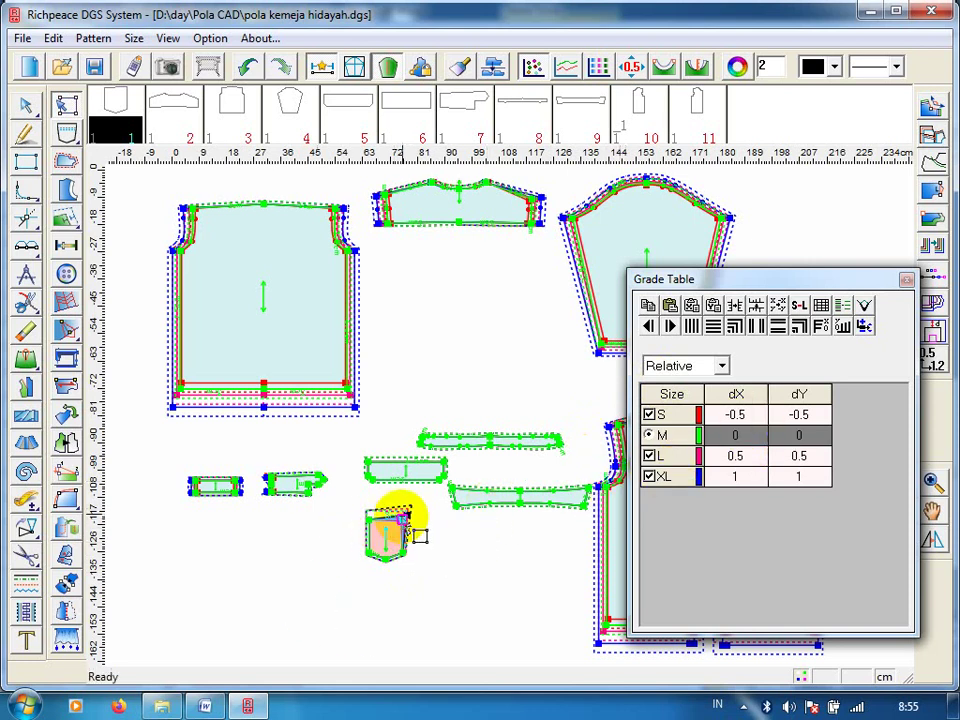
pyautogui.click(404, 560)
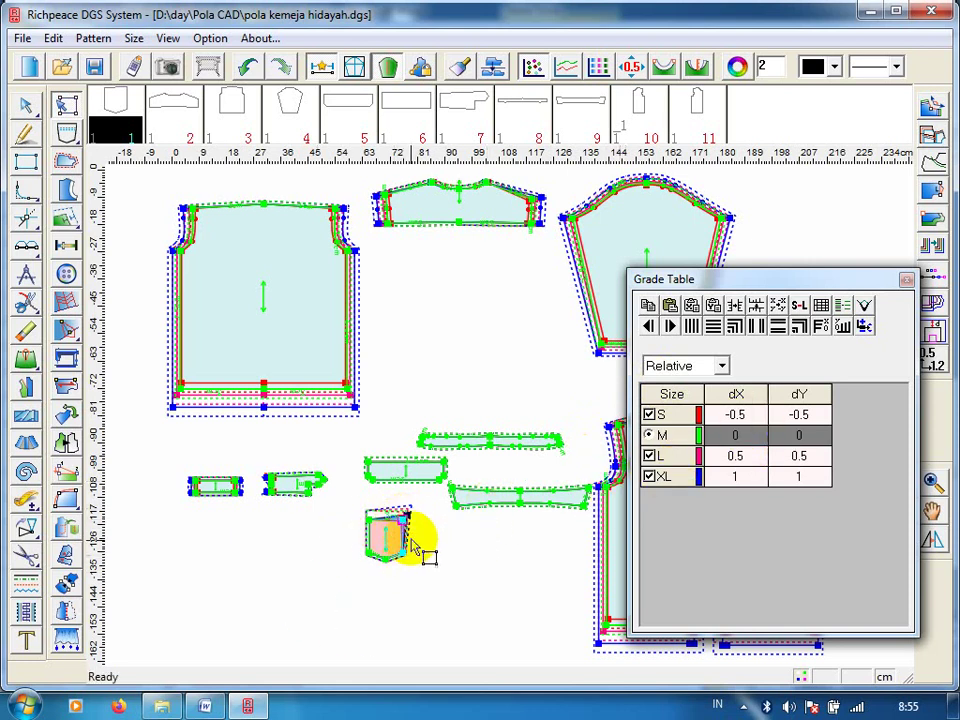
pyautogui.click(408, 551)
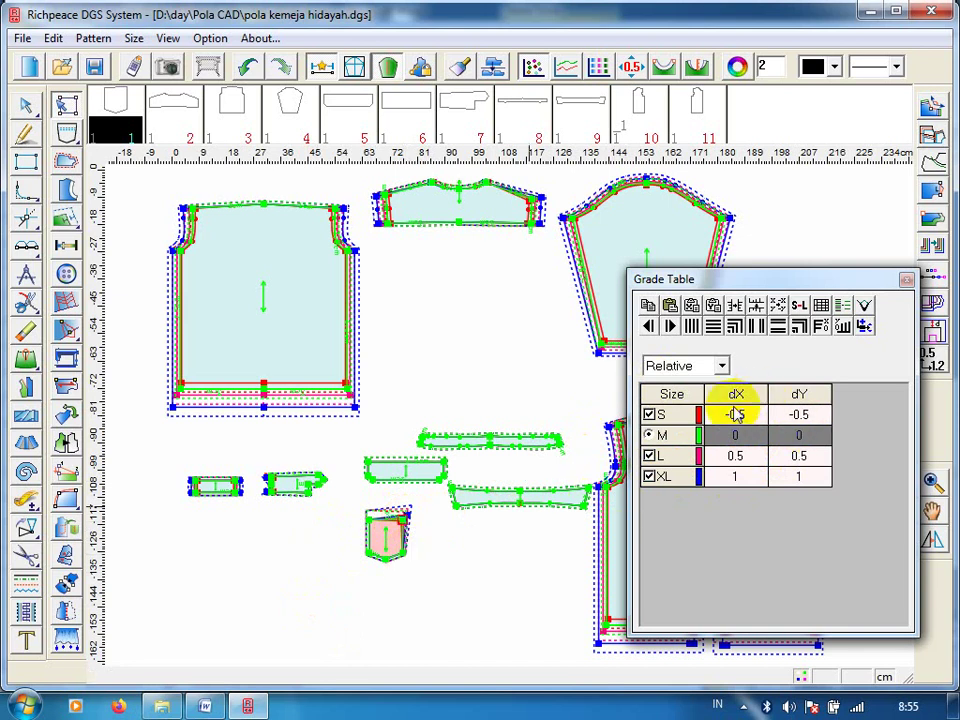
pyautogui.click(403, 558)
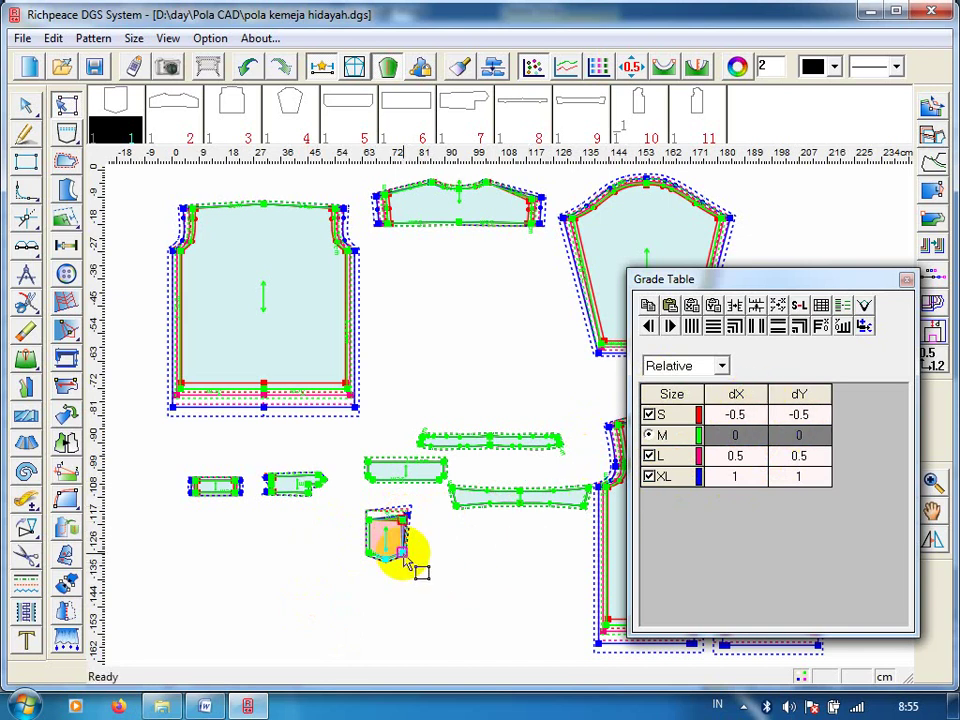
pyautogui.click(400, 556)
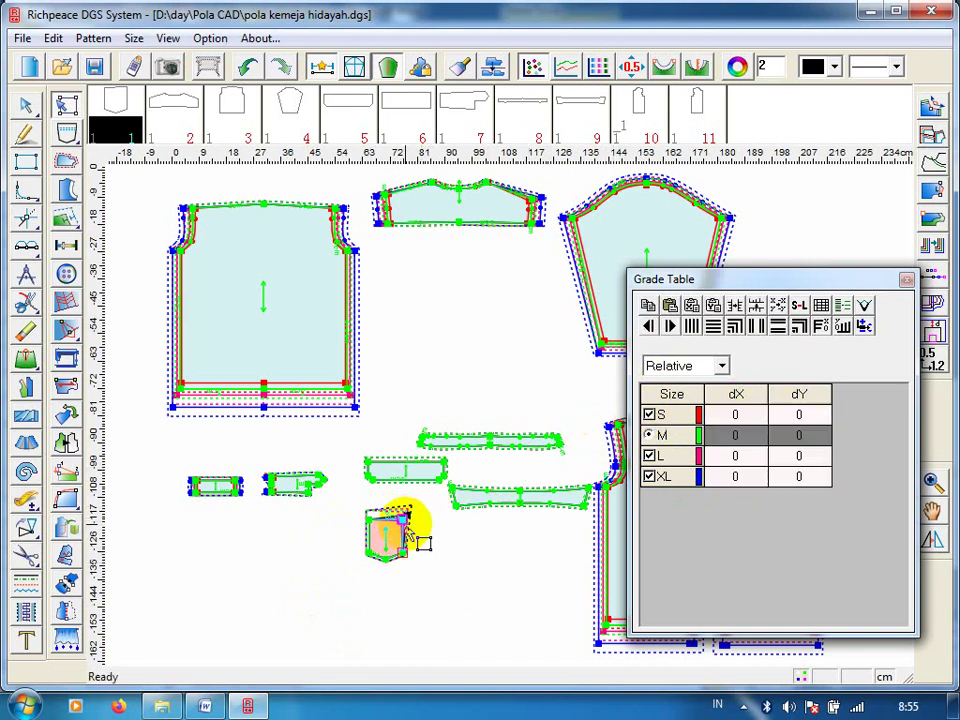
pyautogui.click(405, 520)
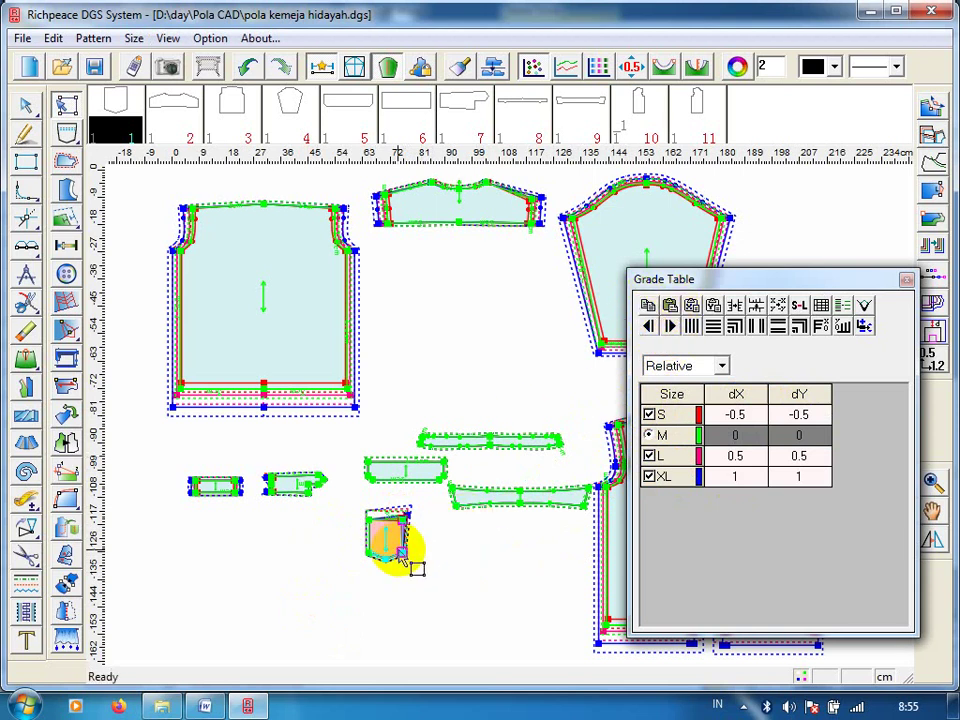
pyautogui.click(519, 501)
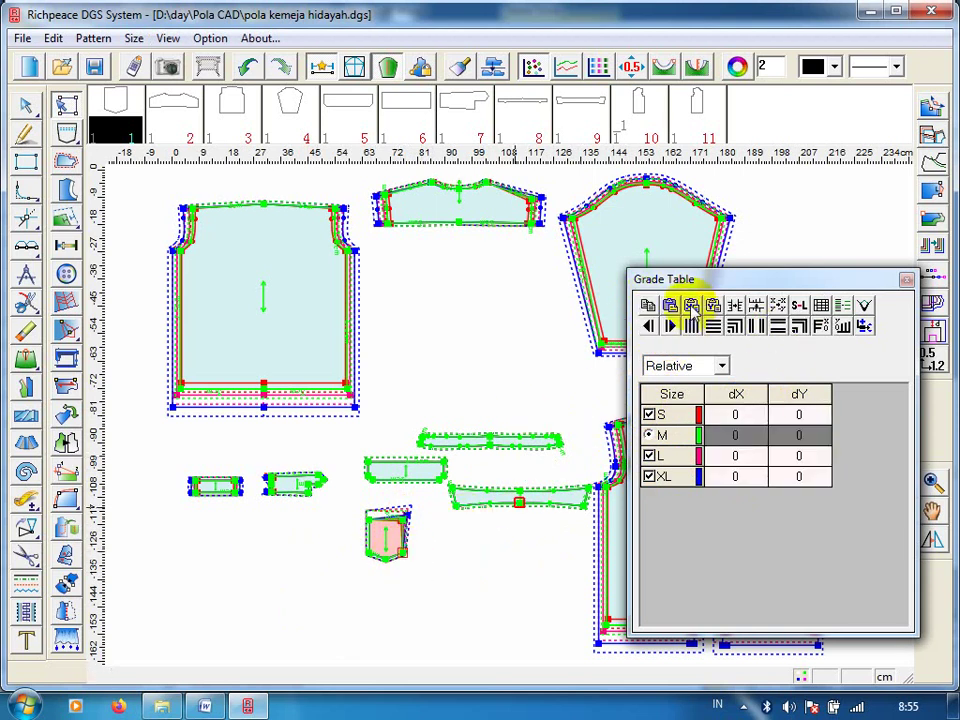
pyautogui.click(691, 305)
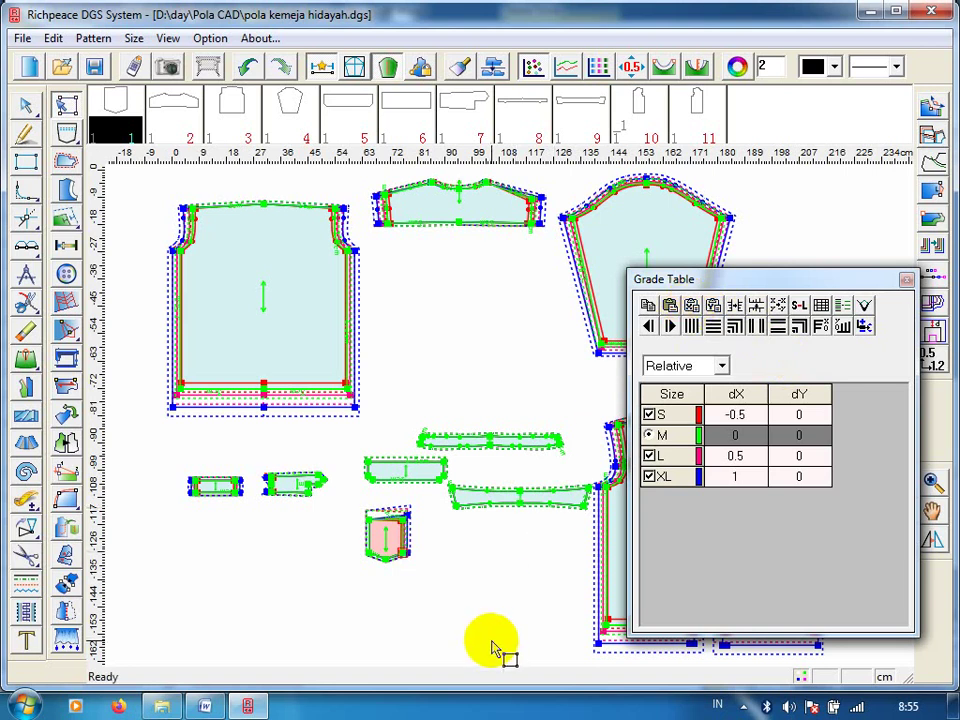
pyautogui.click(405, 627)
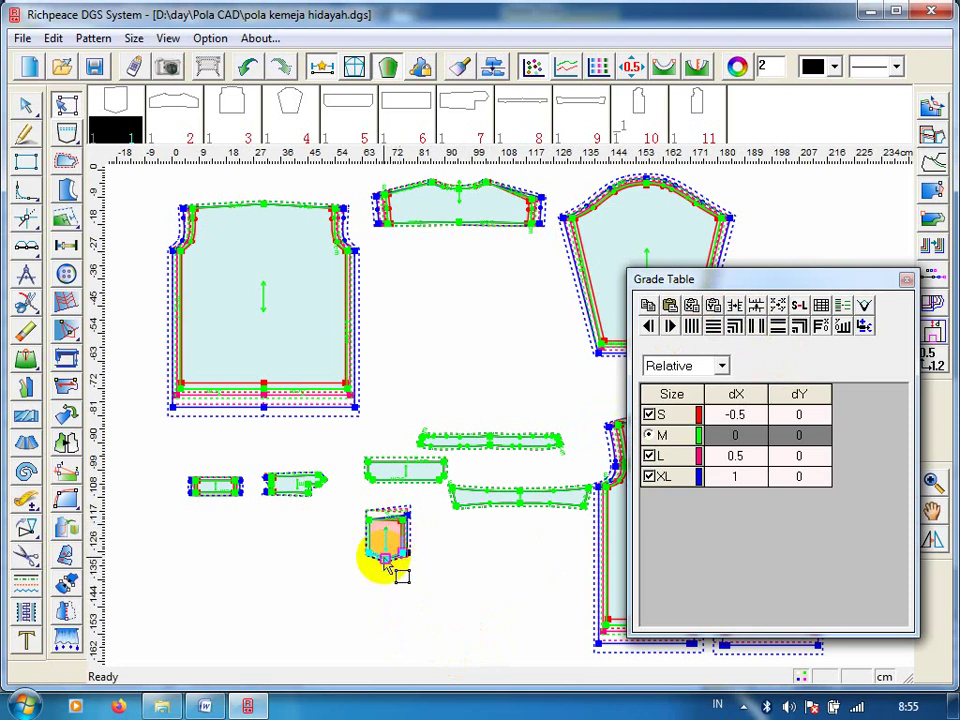
# Paste vertical grading onto the pocket's bottom point and set dY 0.5, -0.5, -1 for S, L, XL.
pyautogui.click(383, 559)
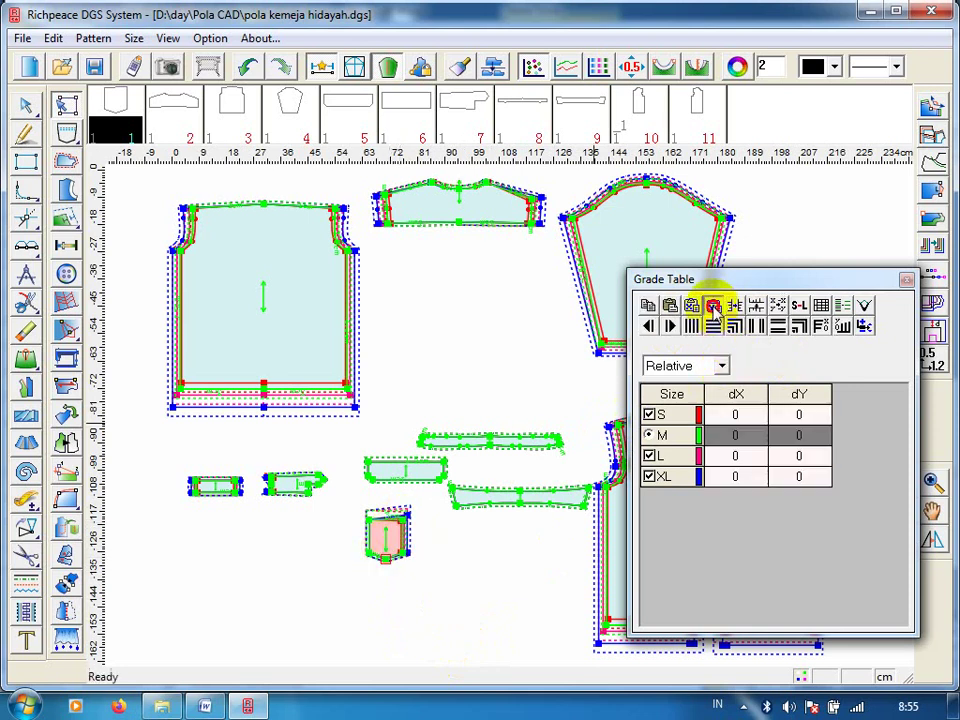
pyautogui.click(714, 306)
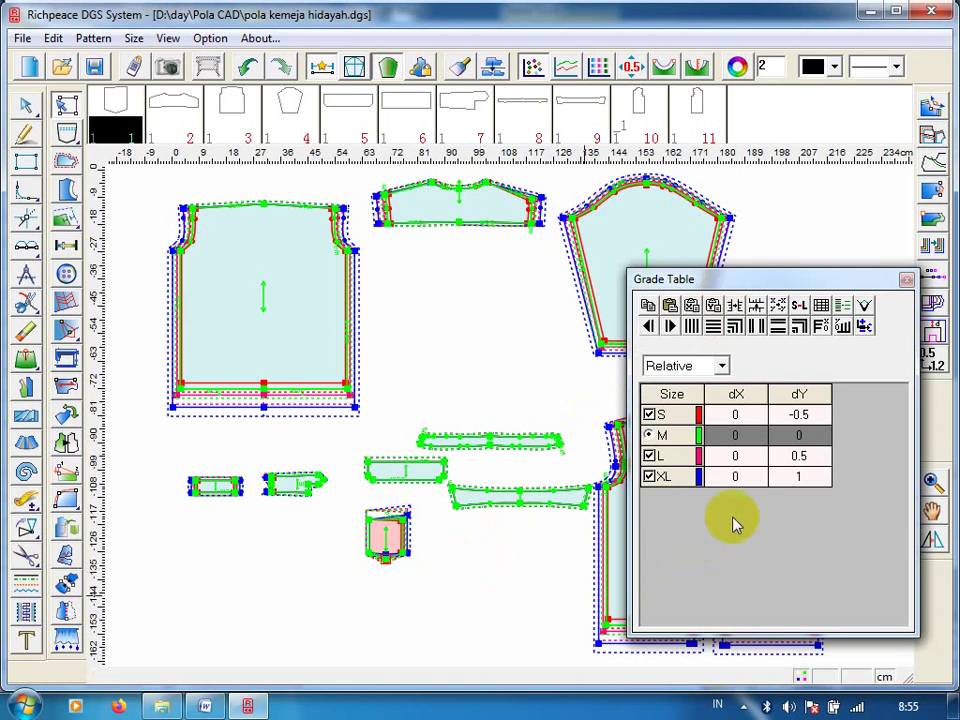
pyautogui.click(795, 462)
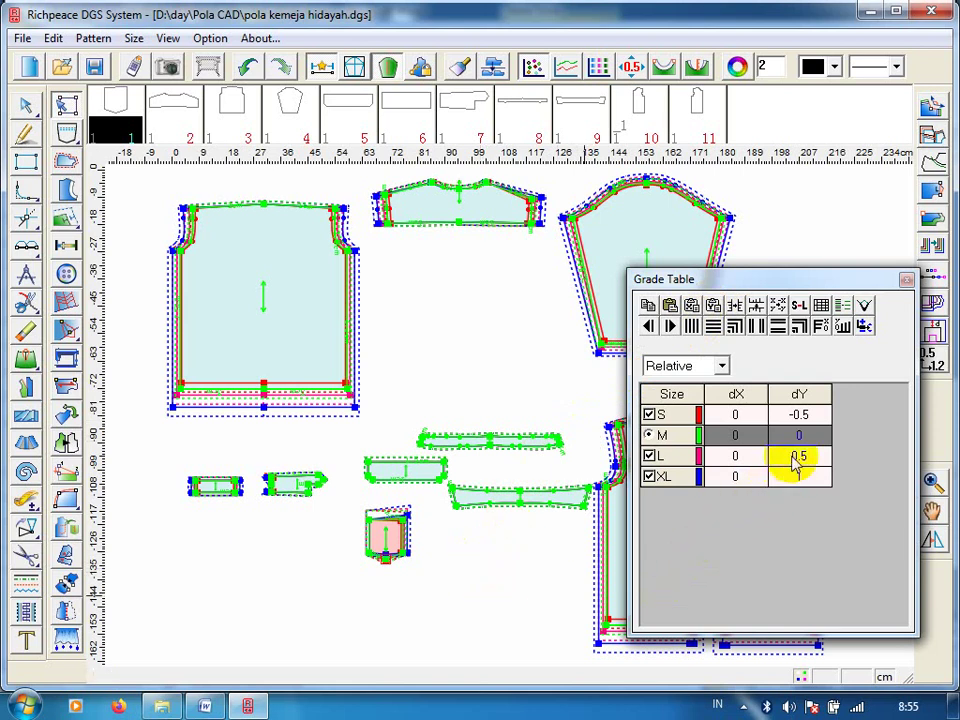
pyautogui.click(793, 414)
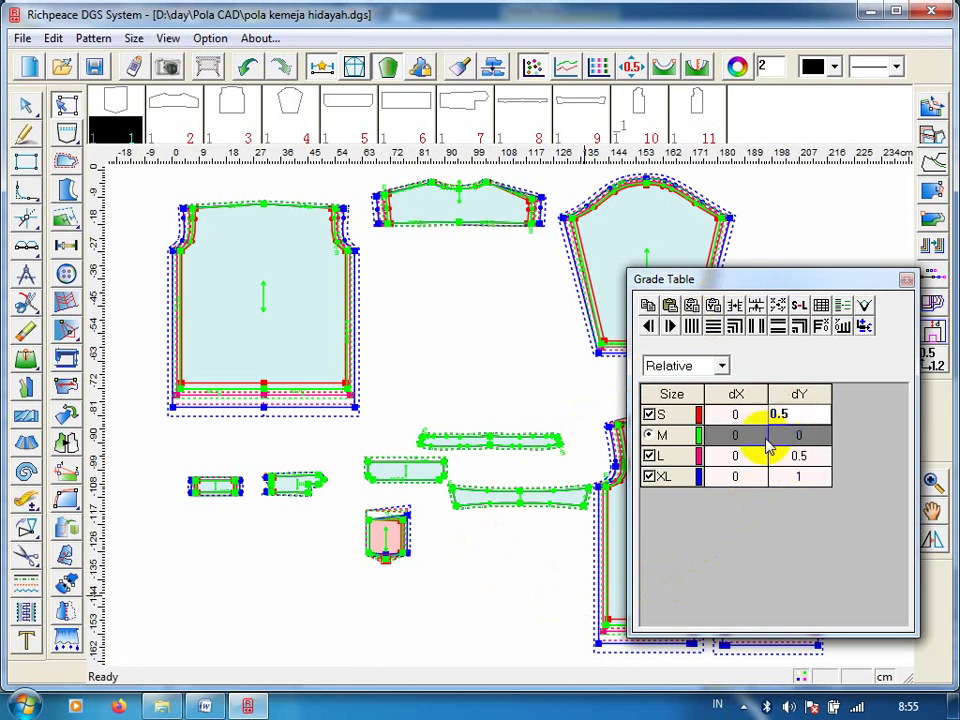
pyautogui.click(785, 458)
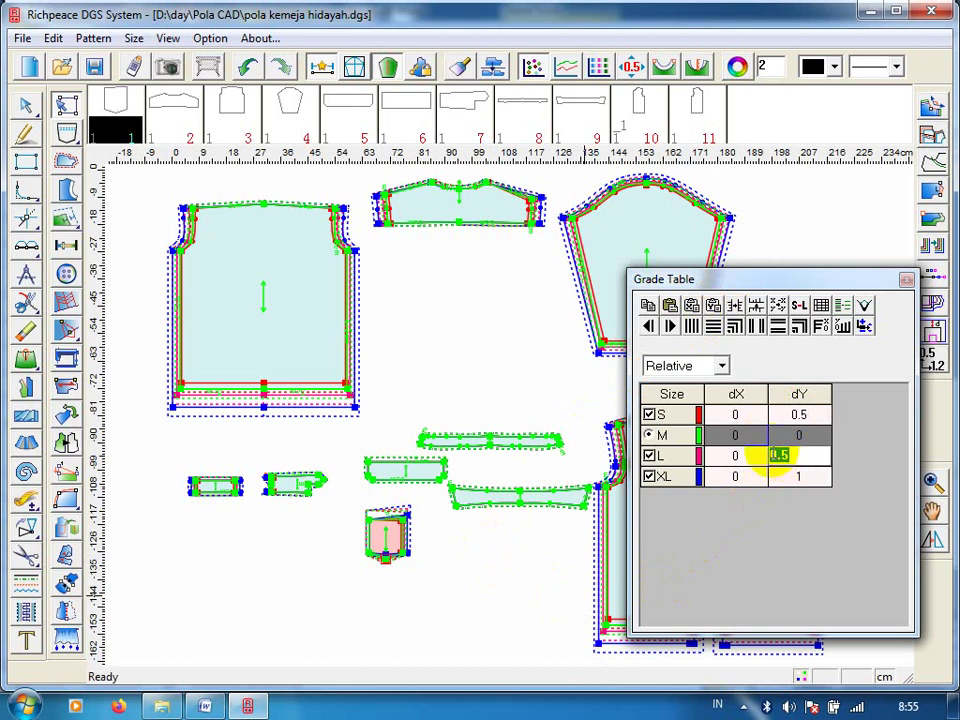
pyautogui.click(779, 455)
pyautogui.write('-0.5')
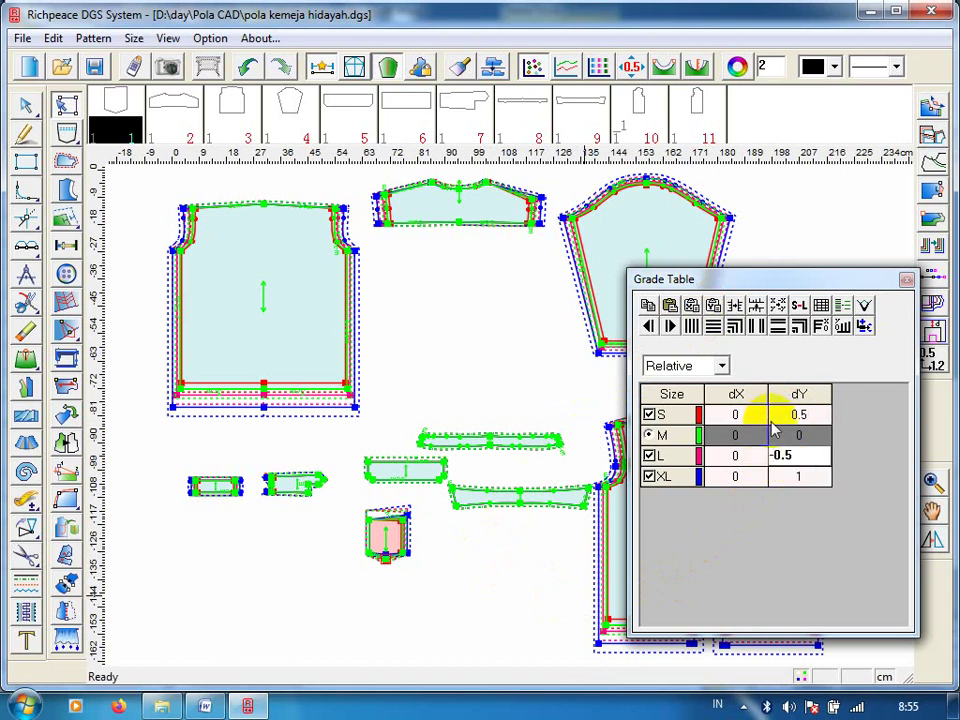
pyautogui.click(786, 477)
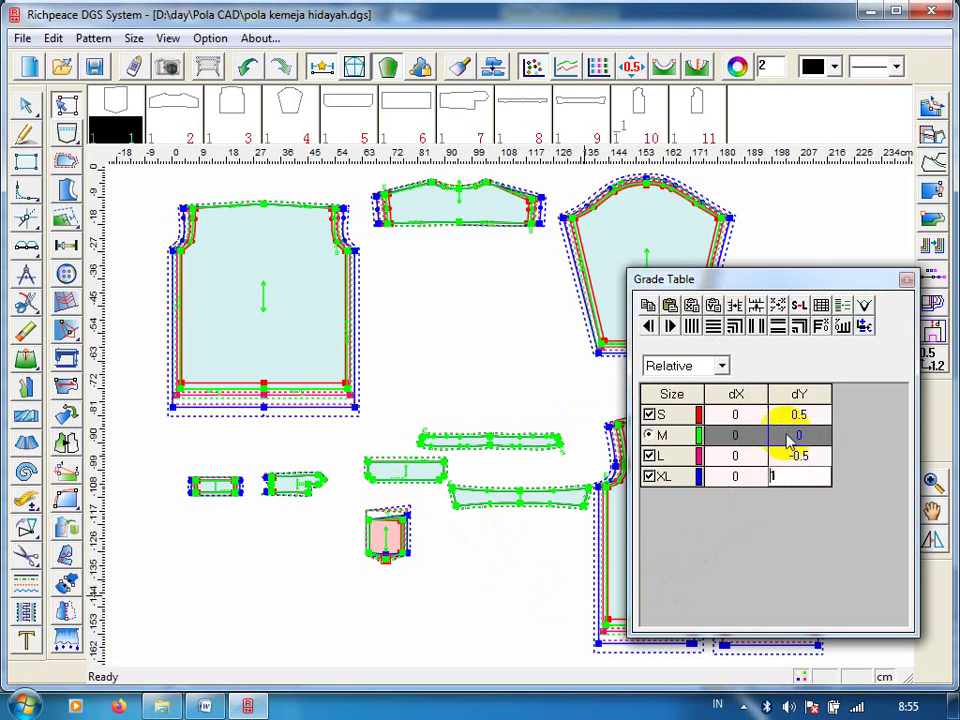
pyautogui.click(793, 504)
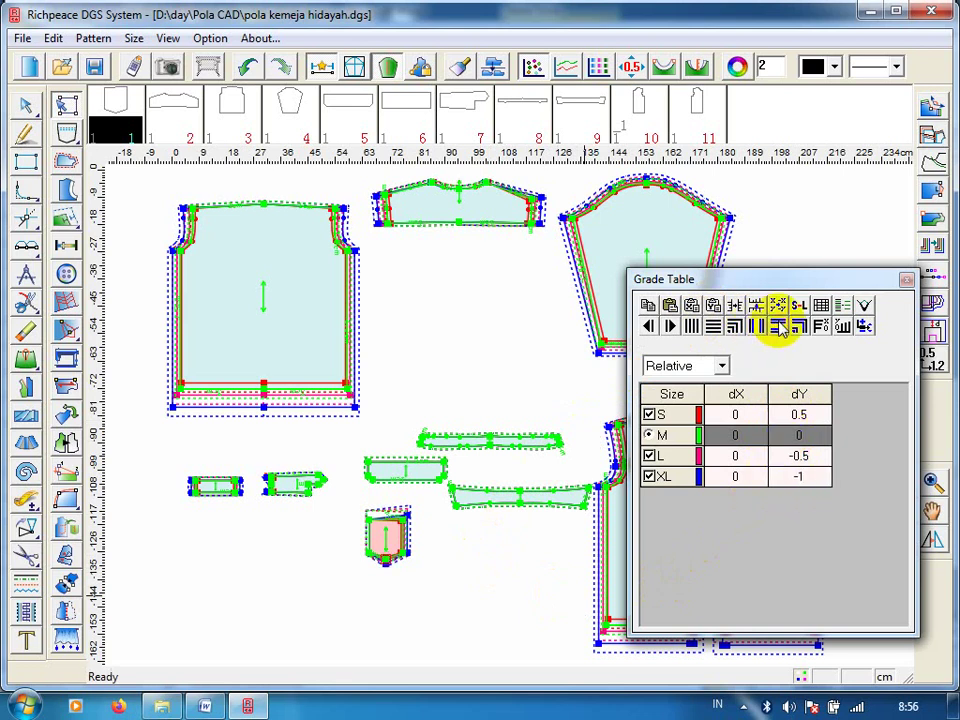
# Check the grading on the pocket's lower-left corner points.
pyautogui.click(388, 556)
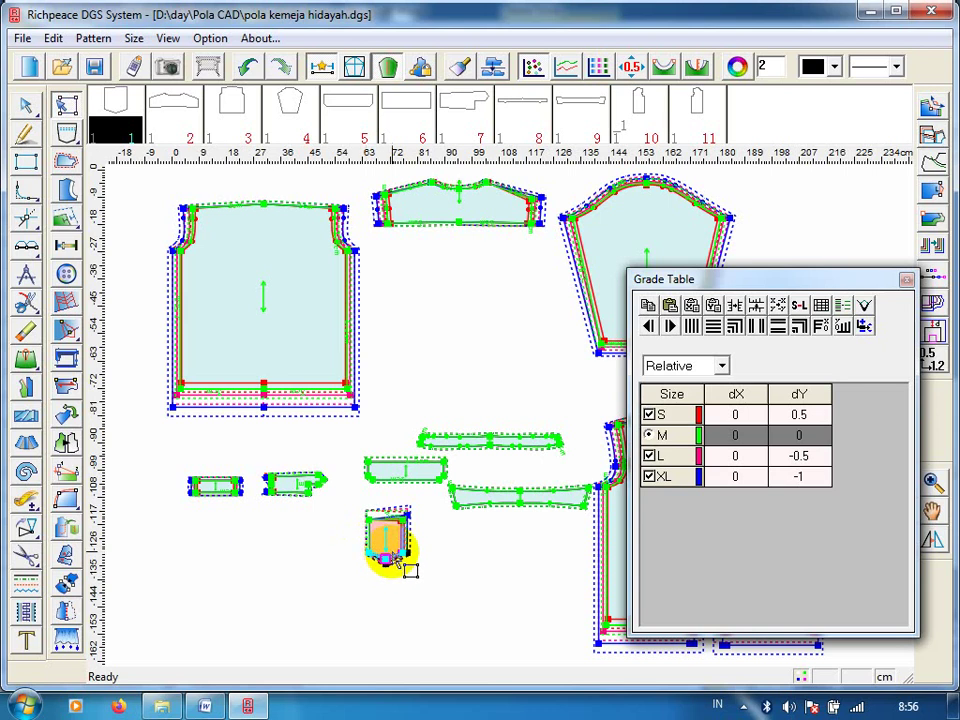
pyautogui.click(369, 551)
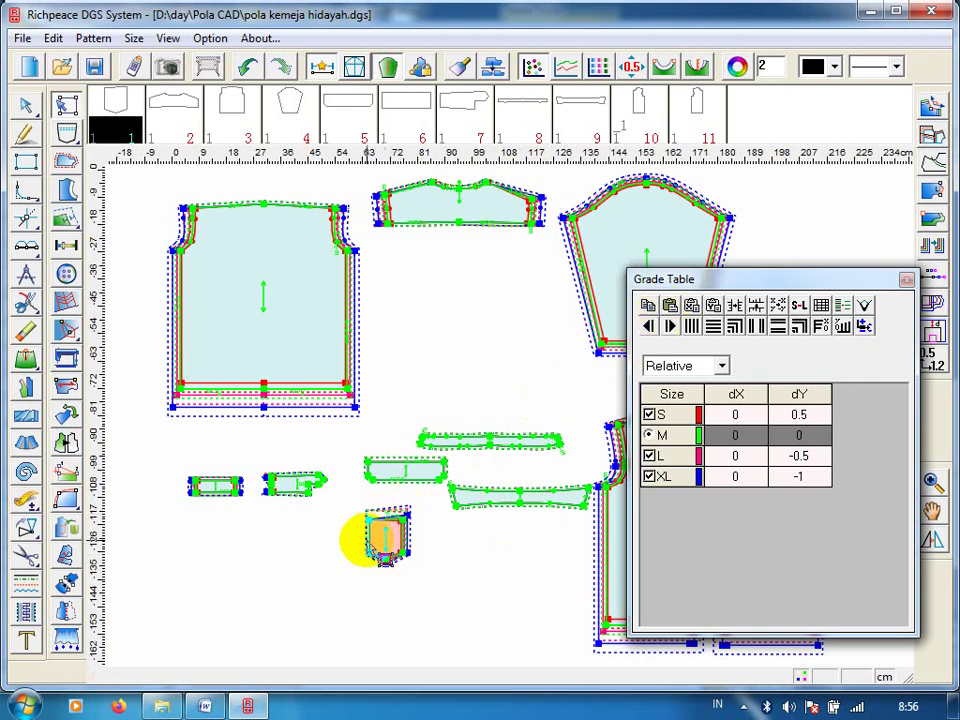
pyautogui.click(372, 557)
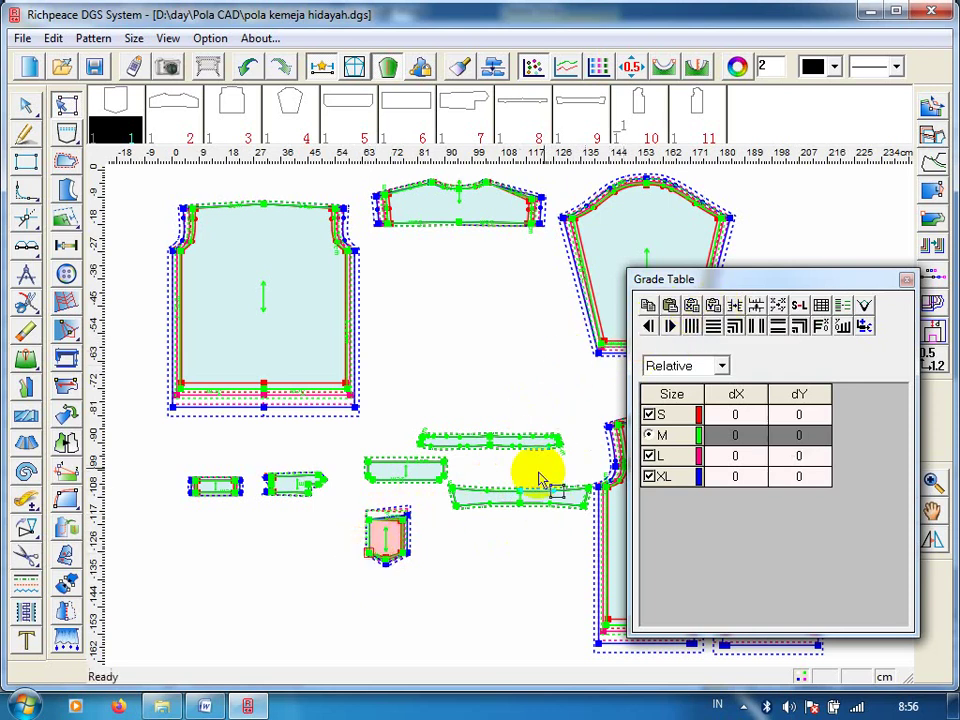
# Paste grading onto a small pocket corner, set dX 0.5/0/-0.5/-1, and apply X non equal grading.
pyautogui.click(407, 550)
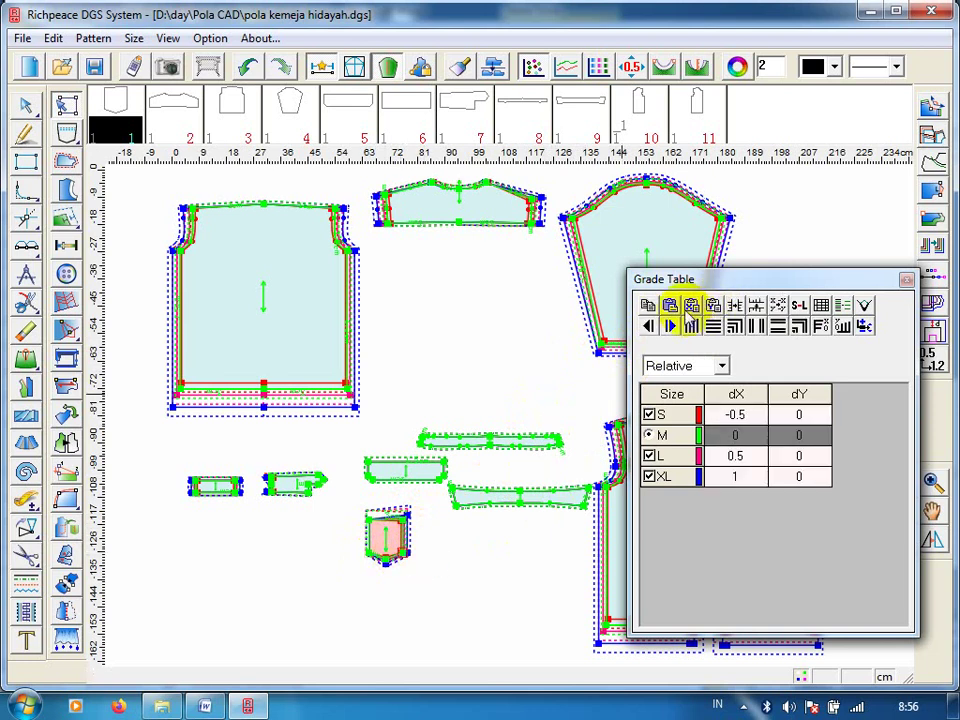
pyautogui.click(369, 549)
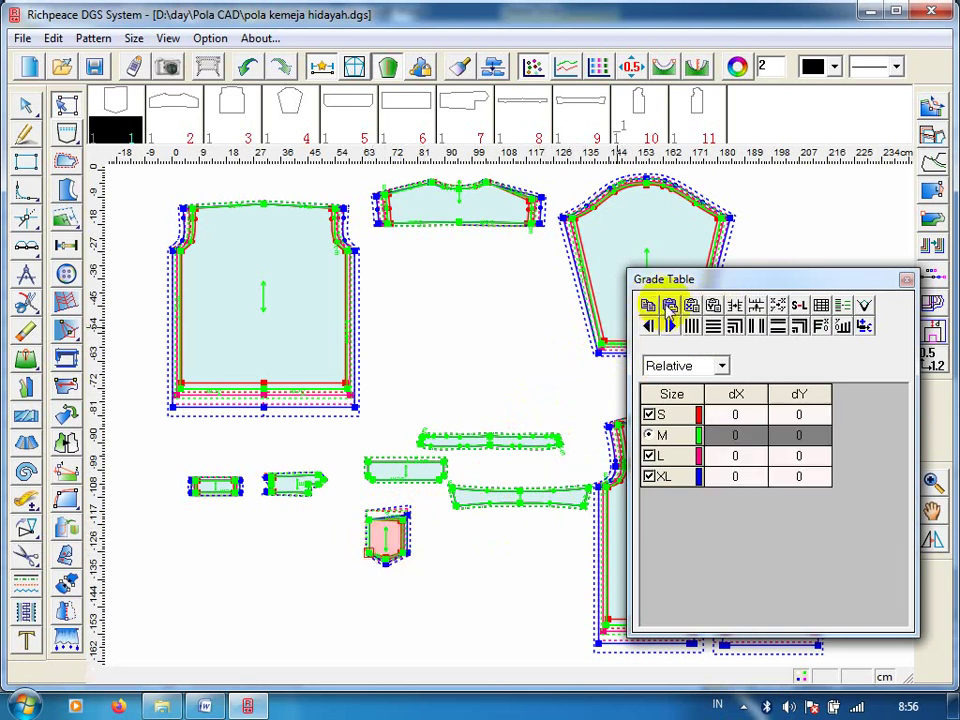
pyautogui.click(669, 306)
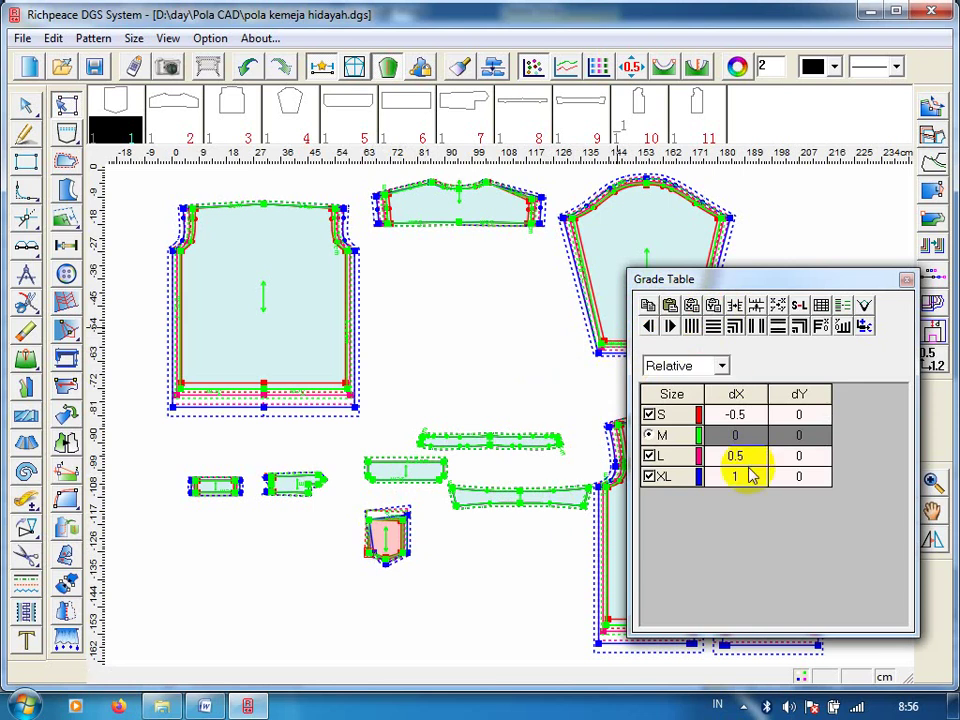
pyautogui.doubleClick(731, 415)
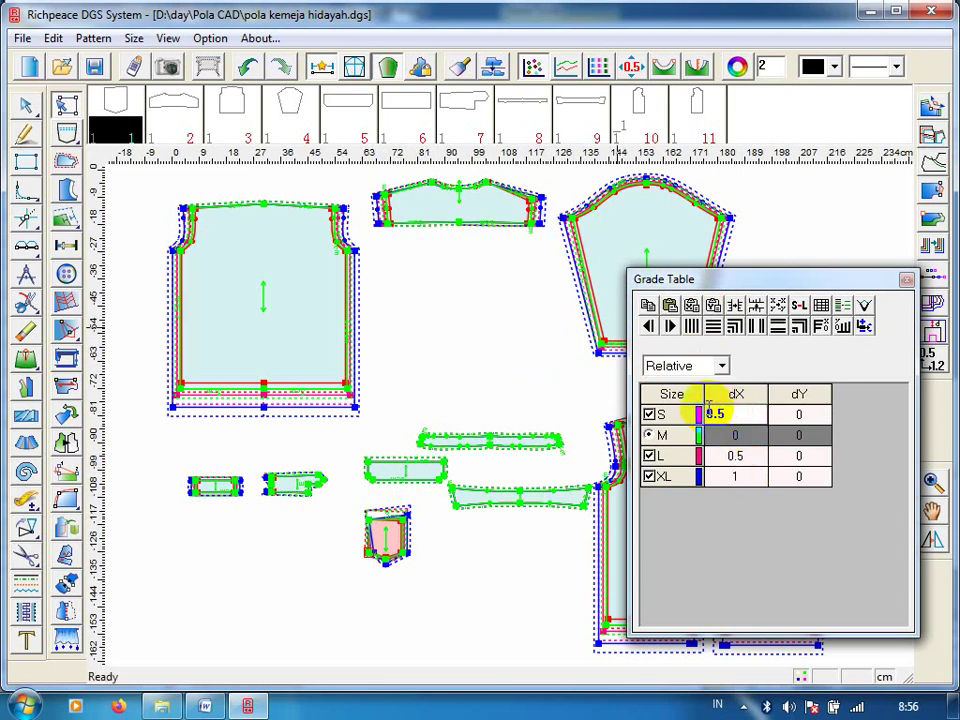
pyautogui.click(714, 455)
pyautogui.doubleClick(714, 455)
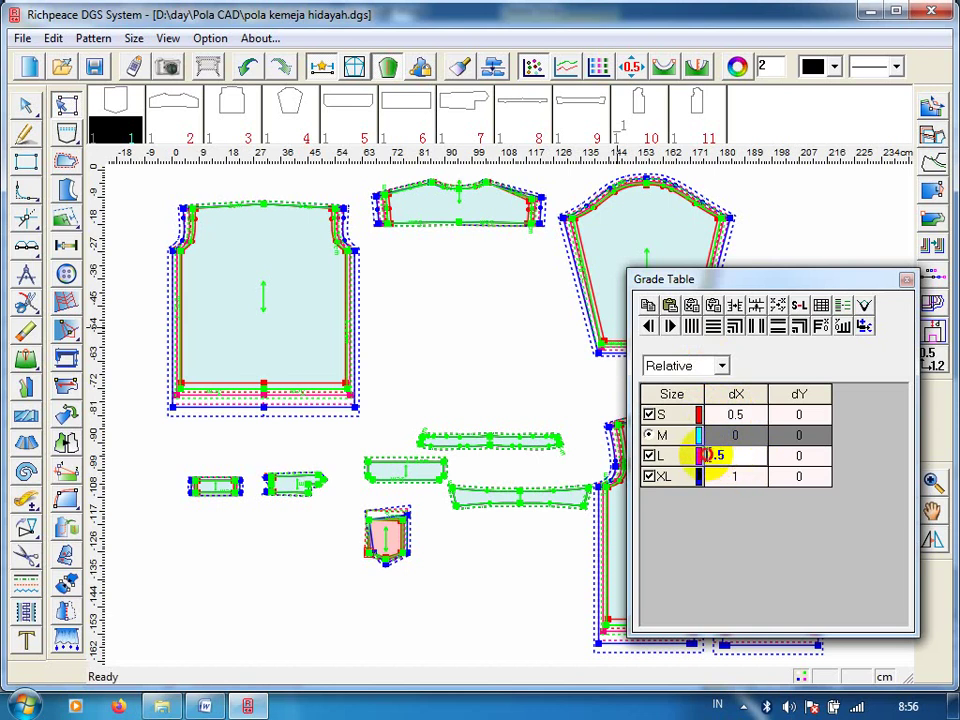
pyautogui.write('-0.5')
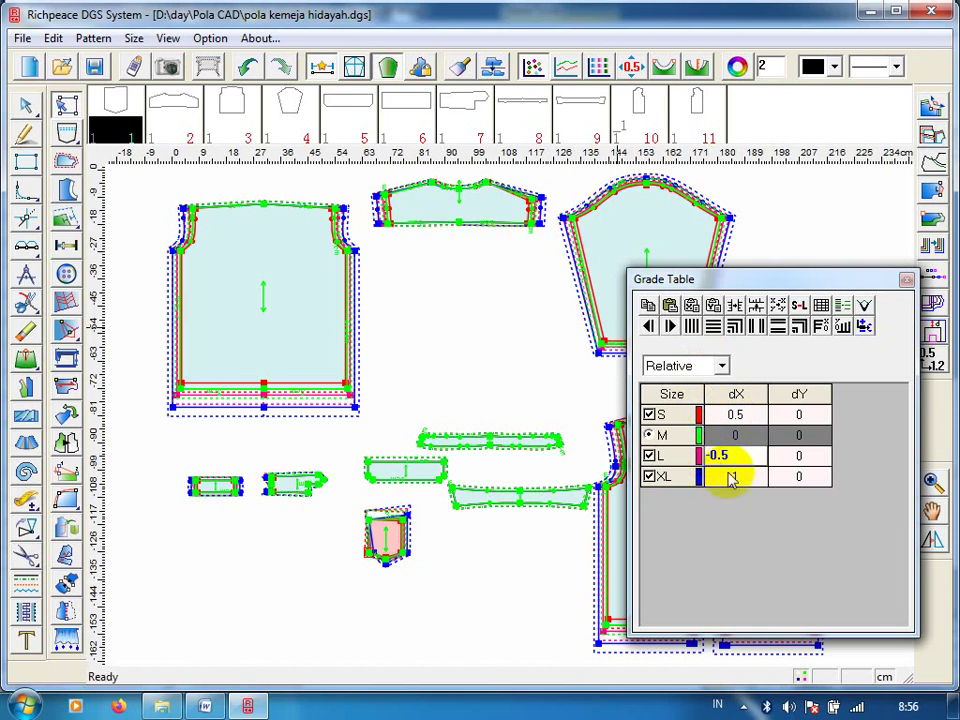
pyautogui.doubleClick(712, 477)
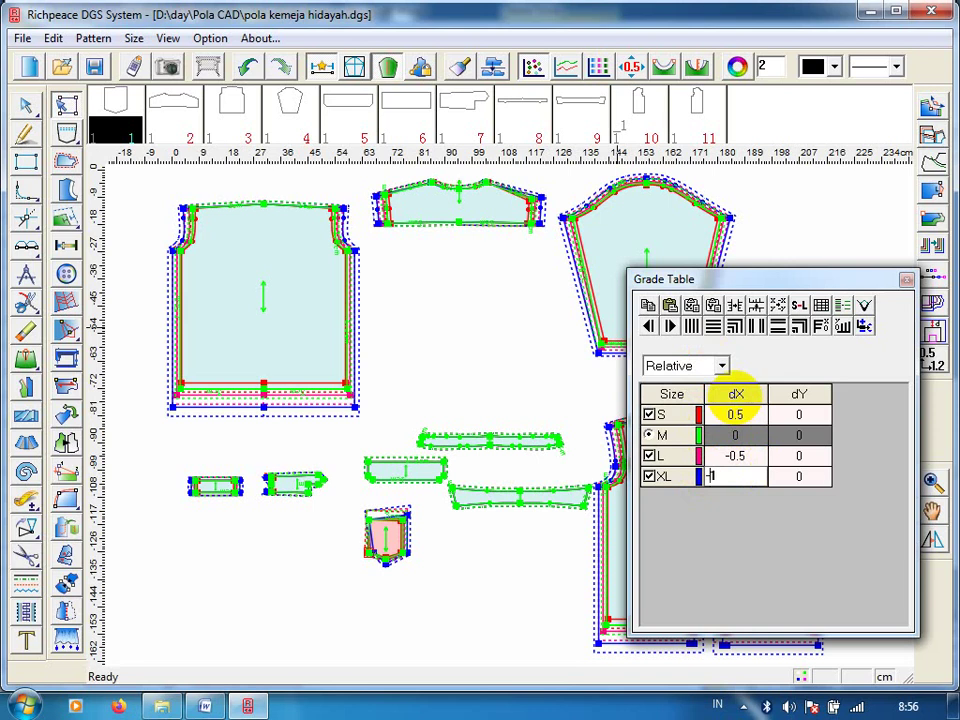
pyautogui.write('-1')
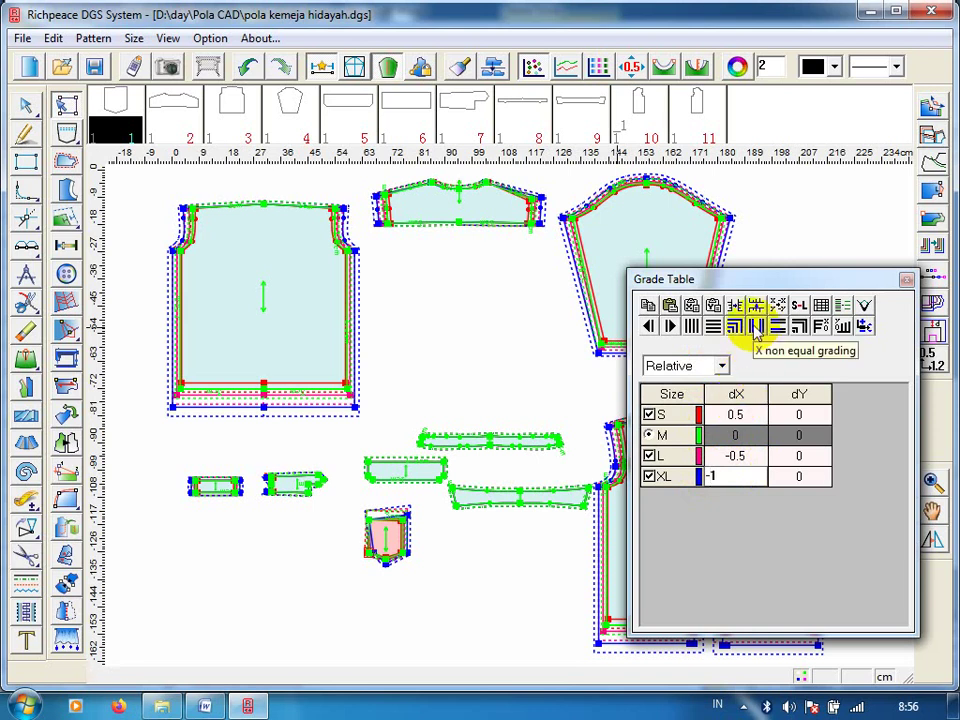
pyautogui.click(756, 328)
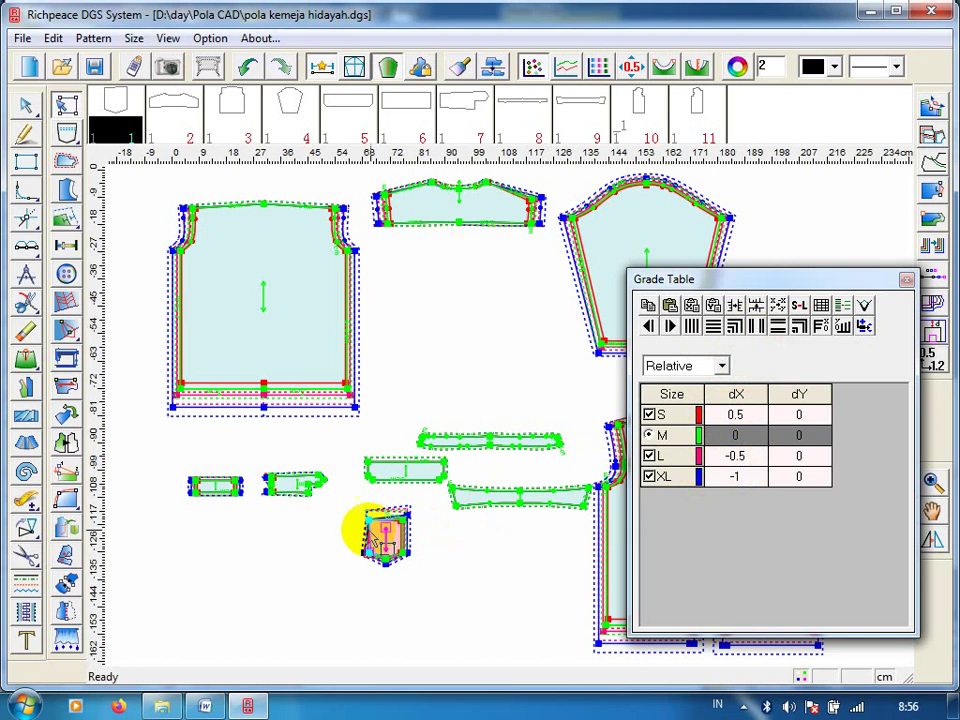
# Copy the top-right pocket corner's grading onto the top-left corner point.
pyautogui.click(368, 520)
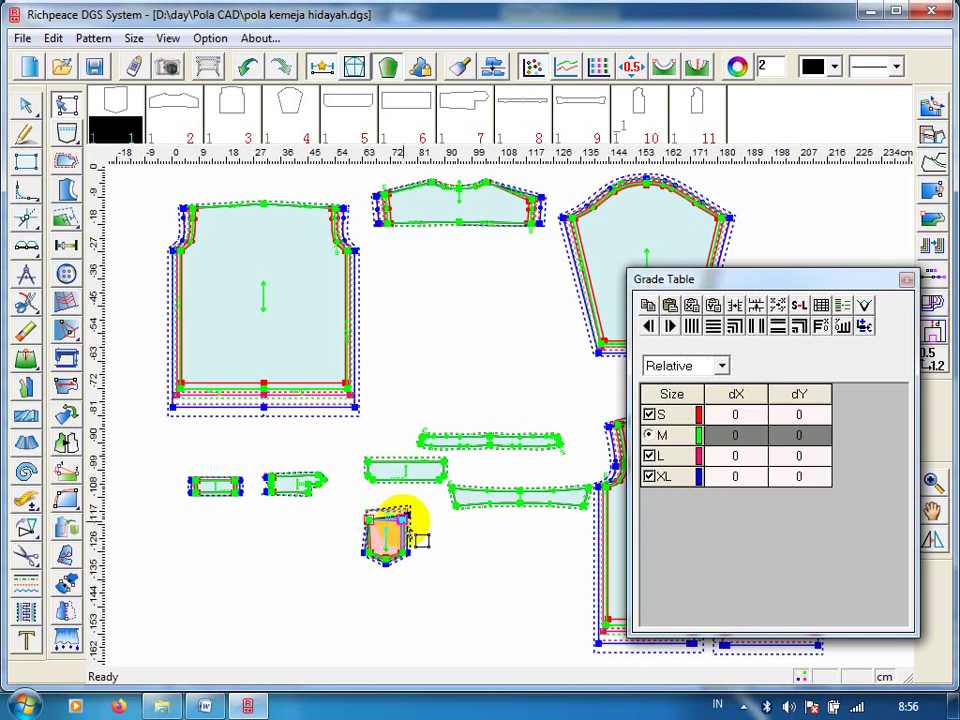
pyautogui.click(404, 516)
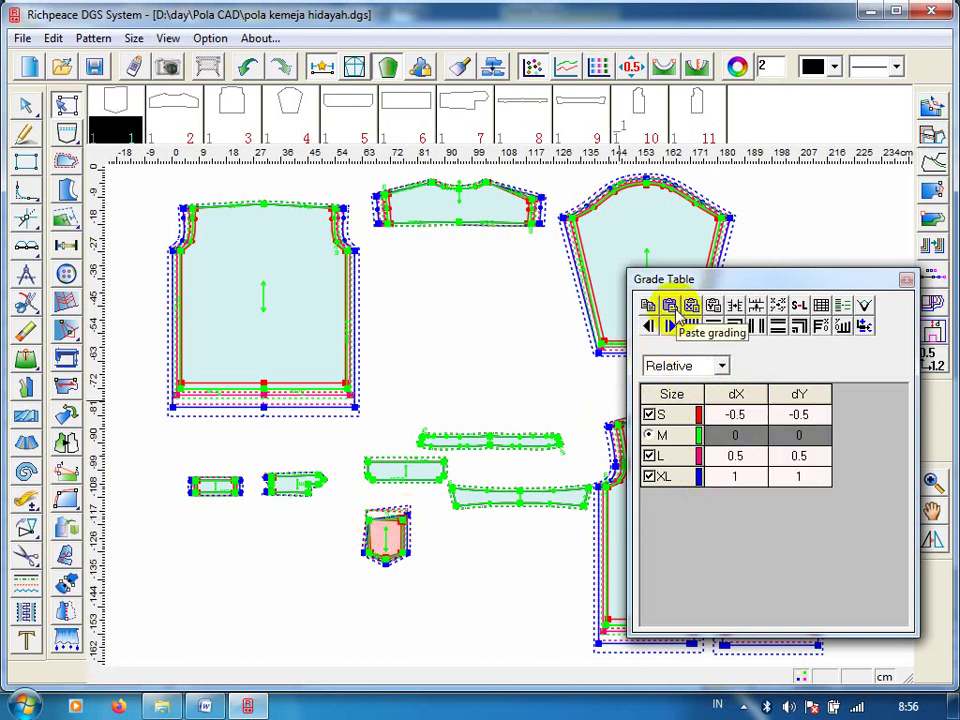
pyautogui.click(646, 305)
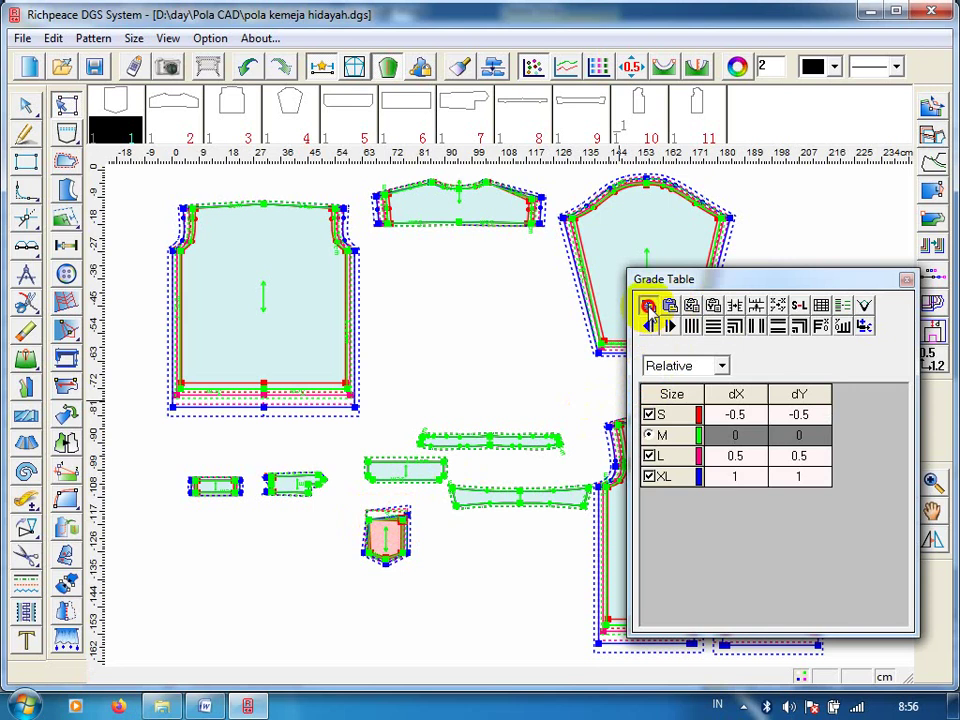
pyautogui.click(370, 518)
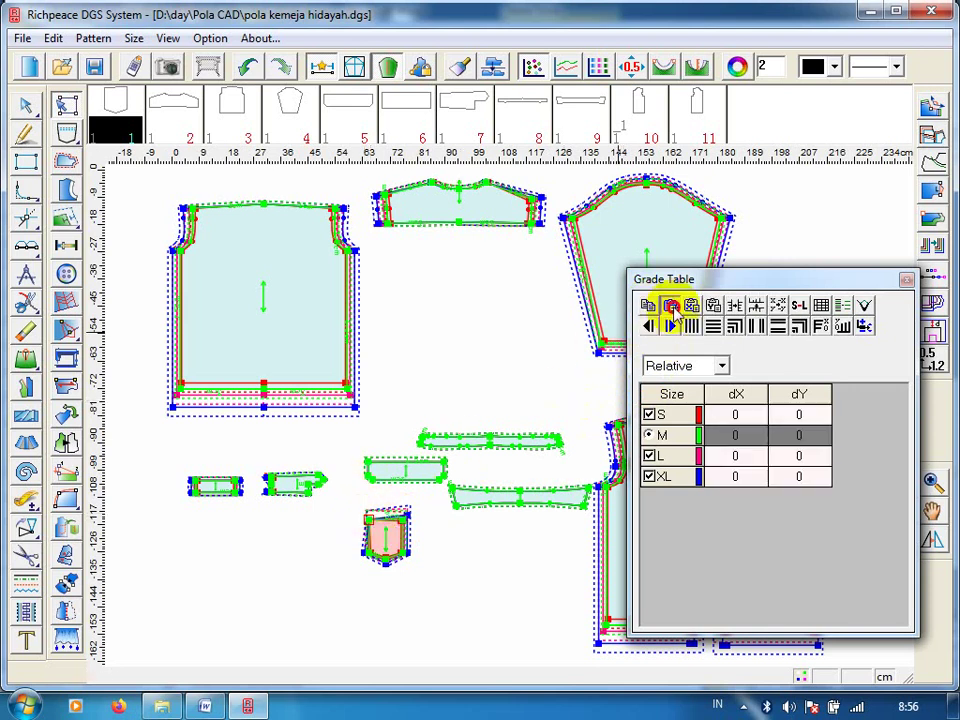
pyautogui.click(671, 306)
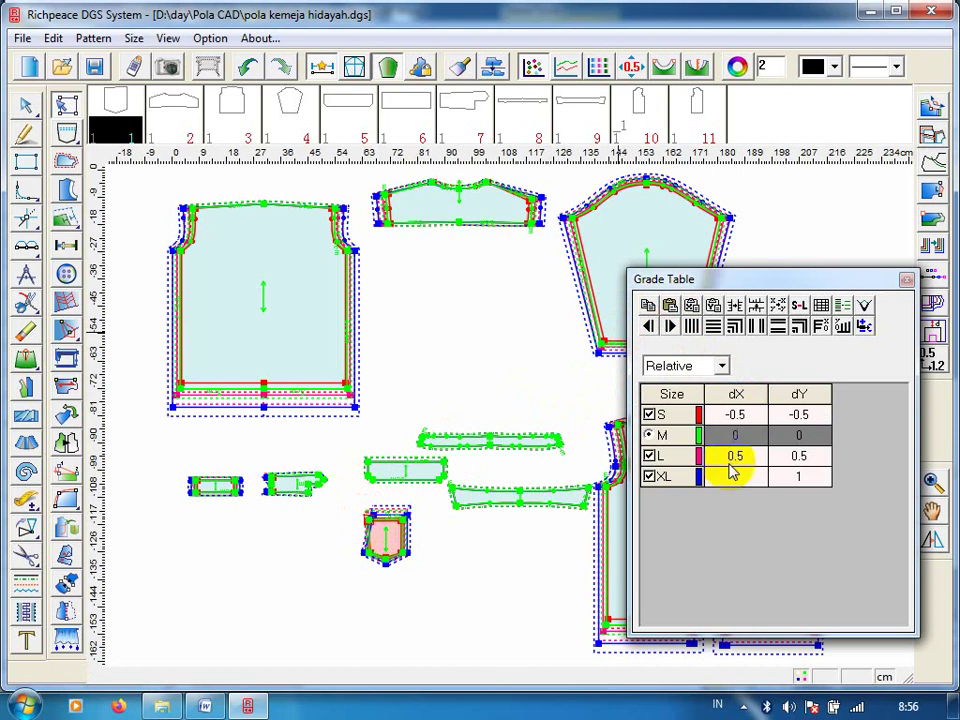
# Set that corner's dX to 0.5/0/-0.5/-1 and apply X non equal grading.
pyautogui.click(732, 418)
pyautogui.write('0.5')
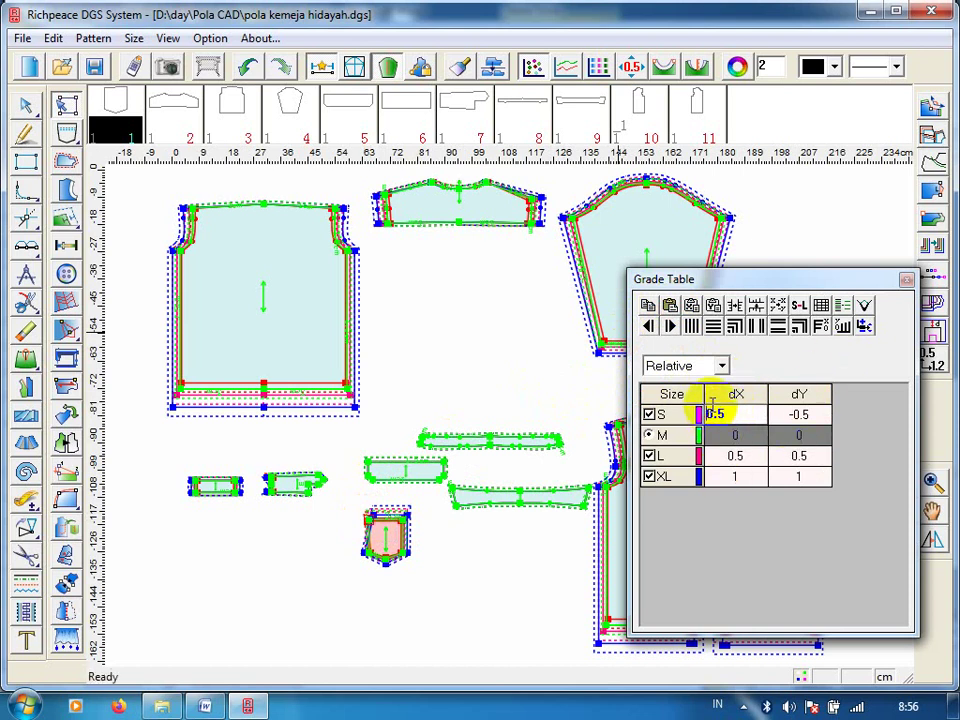
pyautogui.click(714, 455)
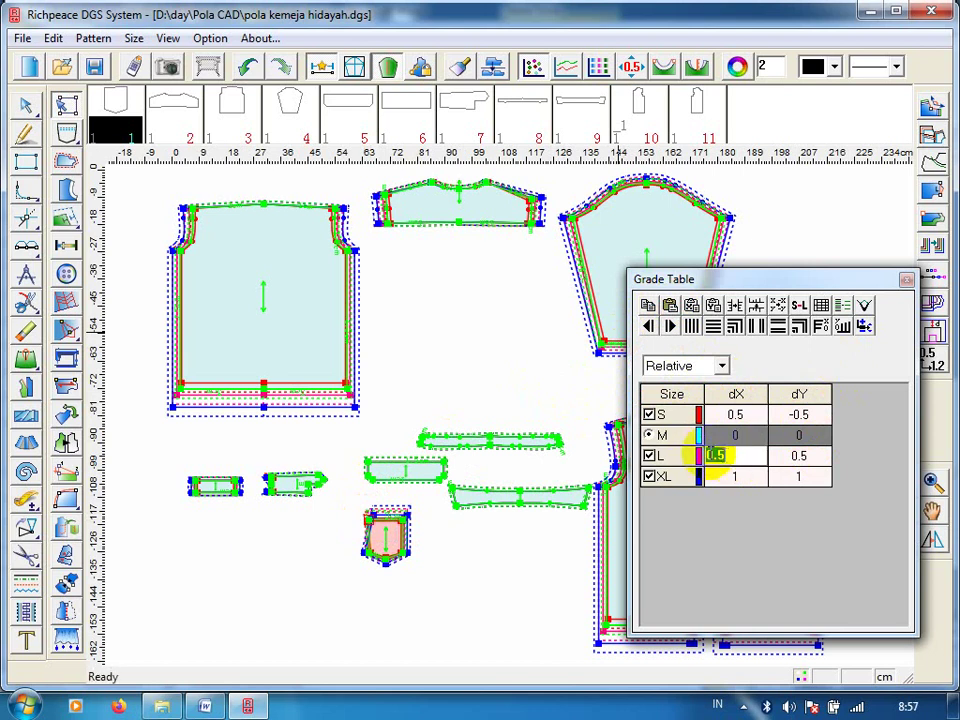
pyautogui.write('-0.5')
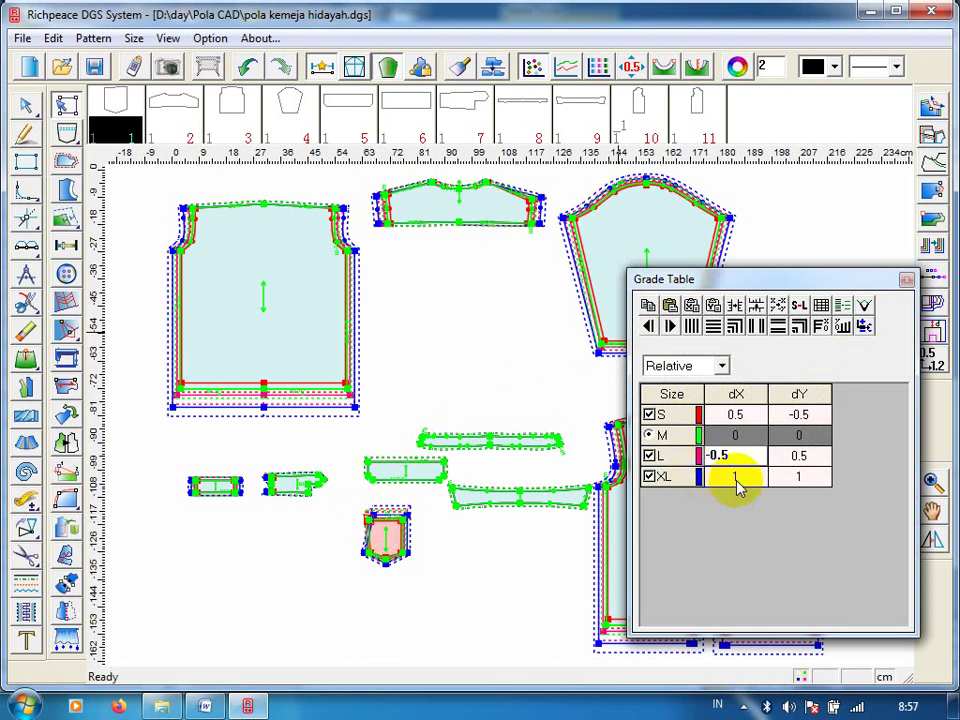
pyautogui.click(712, 477)
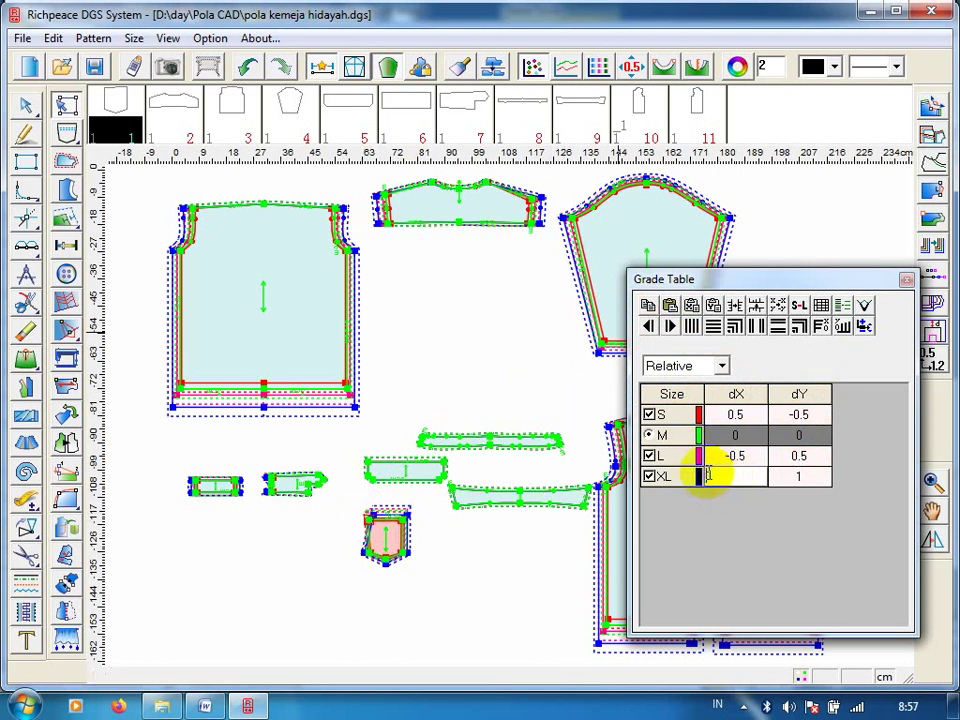
pyautogui.write('1')
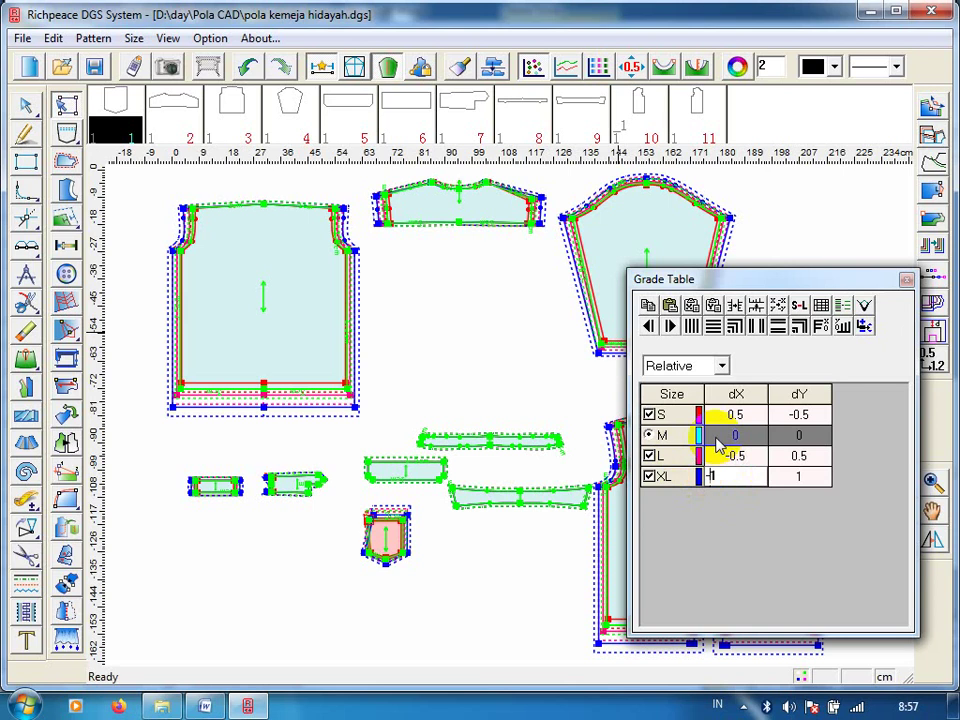
pyautogui.click(757, 335)
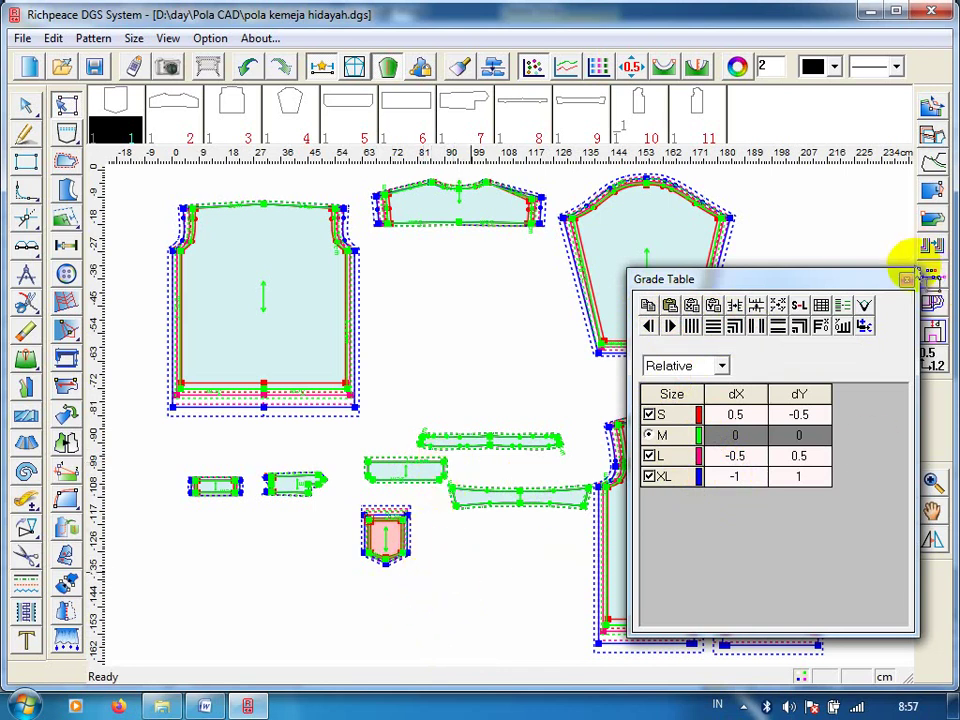
# Close the Grade Table and move the short strip and two long strips upward.
pyautogui.click(906, 279)
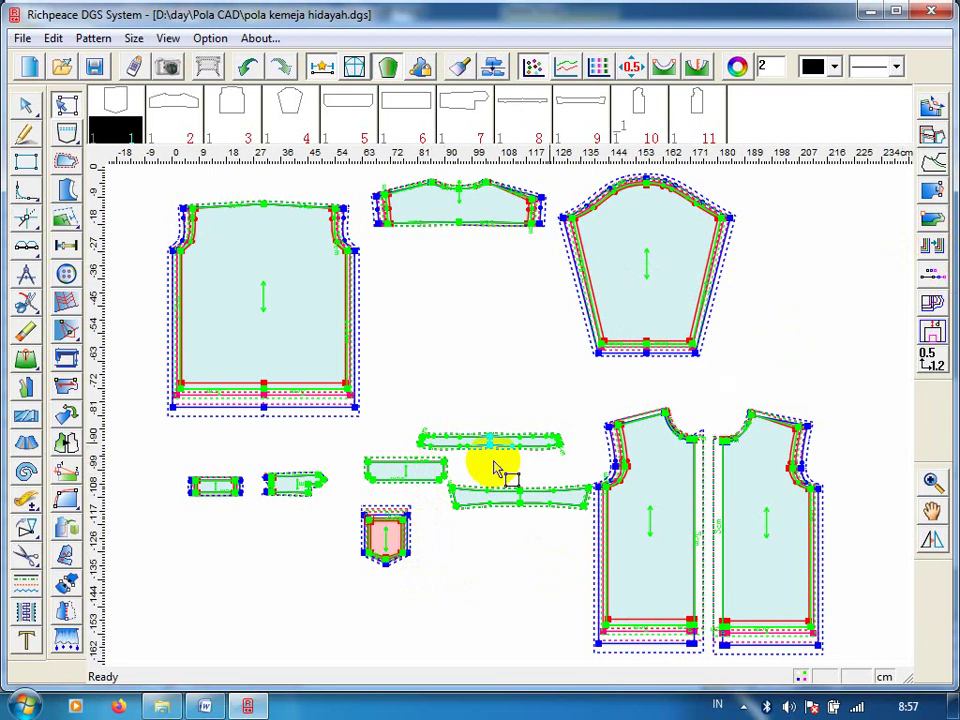
pyautogui.click(931, 510)
pyautogui.moveTo(385, 478)
pyautogui.mouseDown()
pyautogui.moveTo(455, 318)
pyautogui.moveTo(446, 282)
pyautogui.mouseUp()
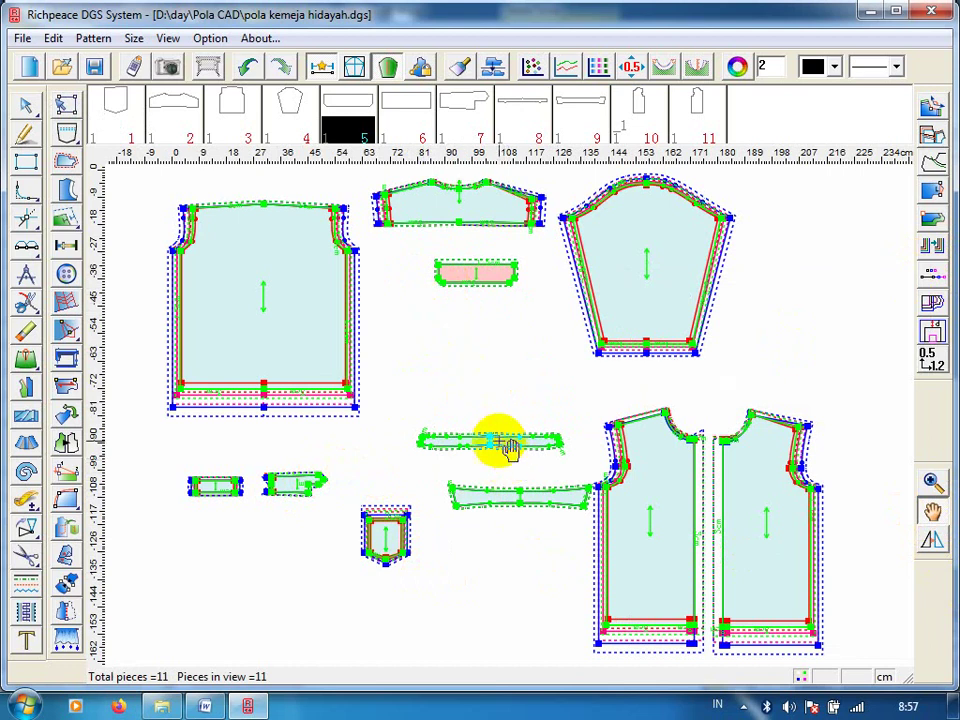
pyautogui.moveTo(492, 440); pyautogui.dragTo(483, 355)
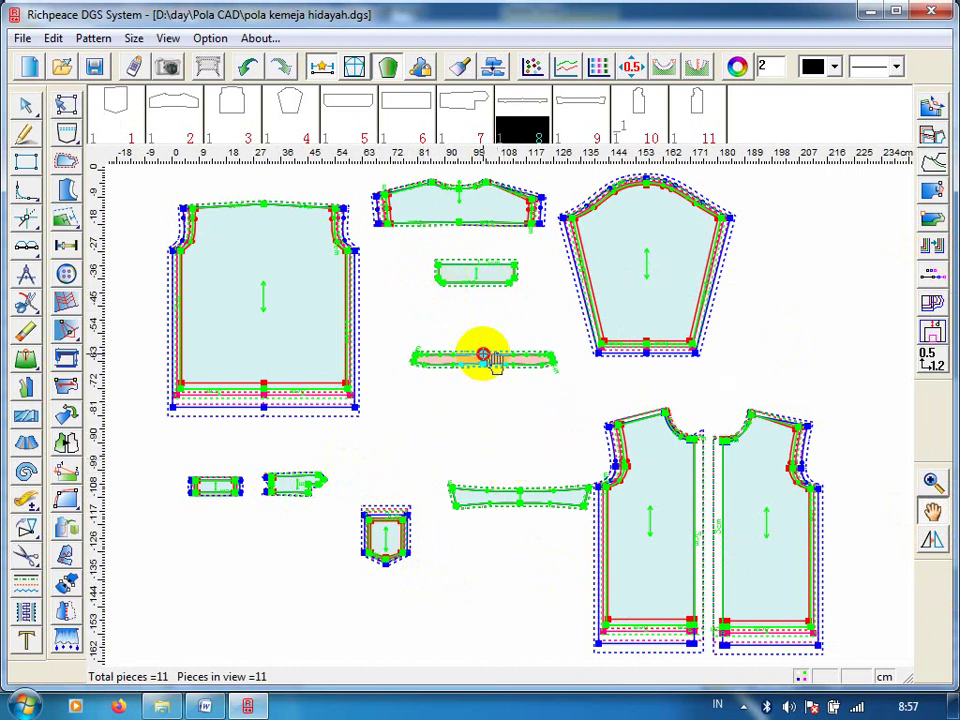
pyautogui.moveTo(525, 497); pyautogui.dragTo(468, 443)
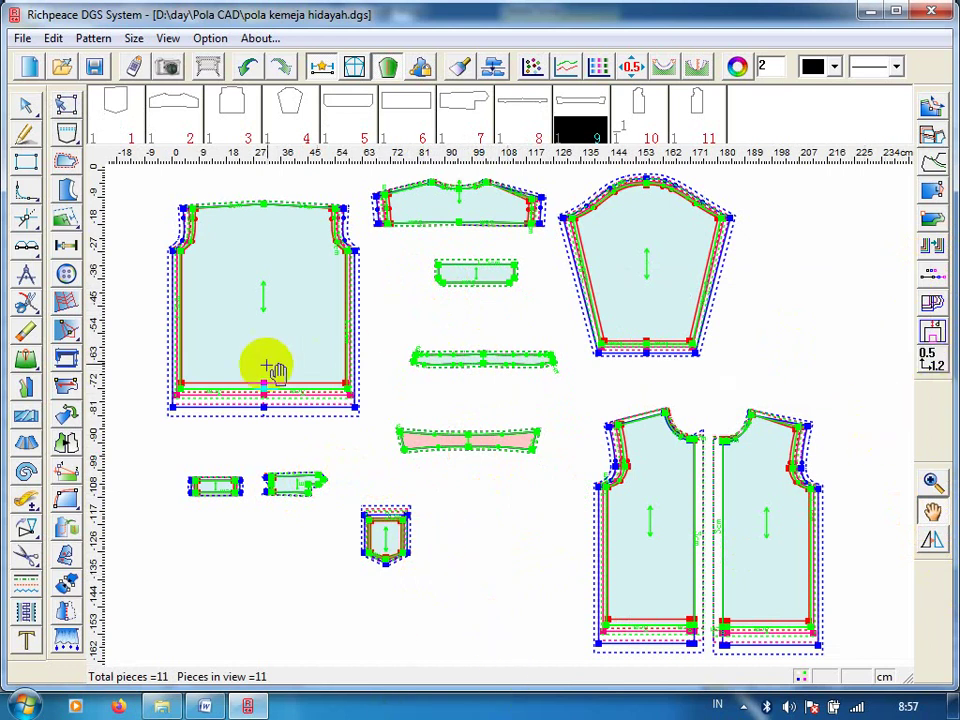
# Reopen the Grade Table on a point of the short strip piece.
pyautogui.click(533, 70)
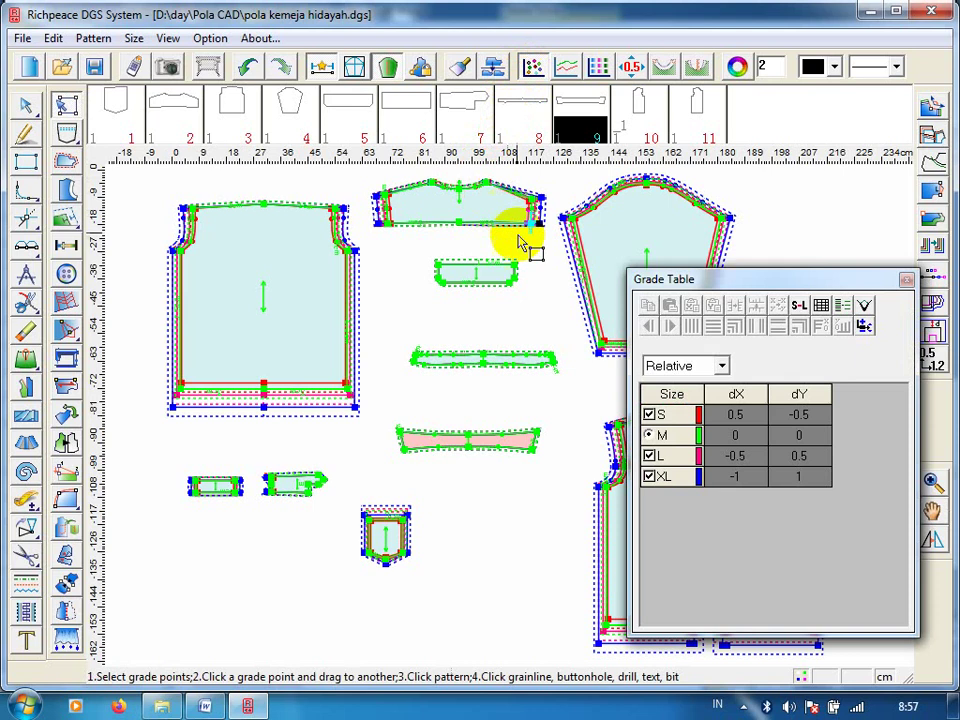
pyautogui.click(511, 266)
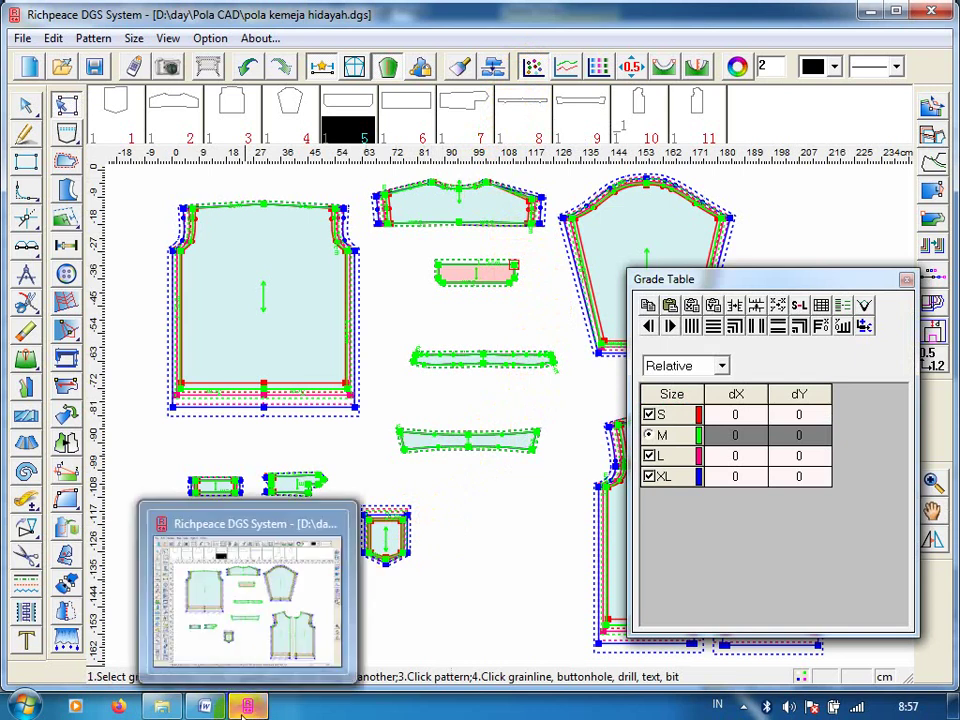
pyautogui.moveTo(205, 707)
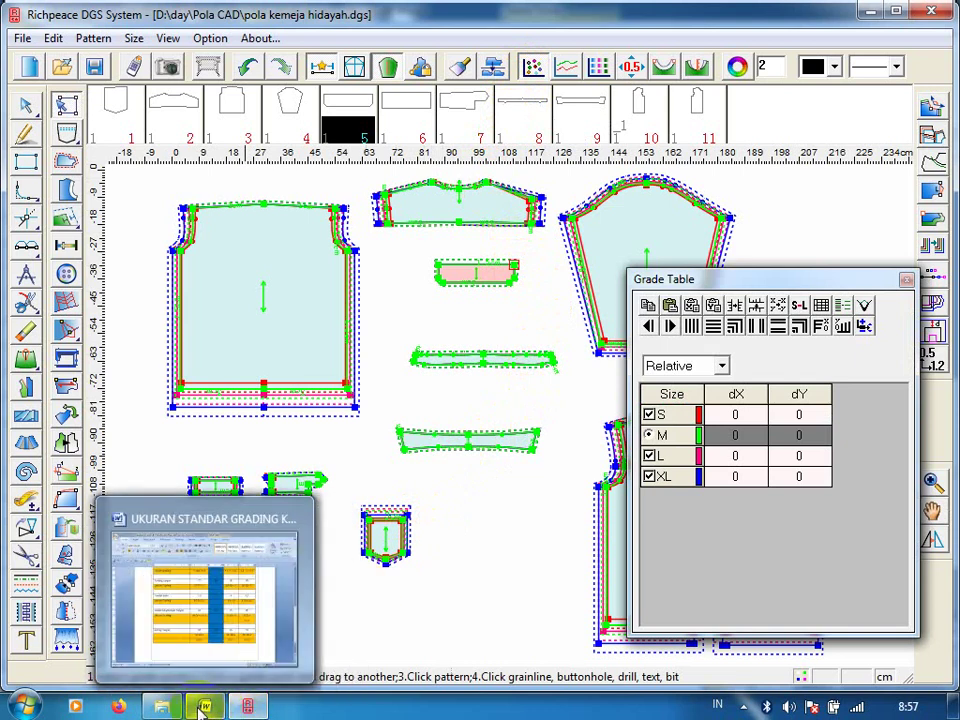
pyautogui.click(203, 708)
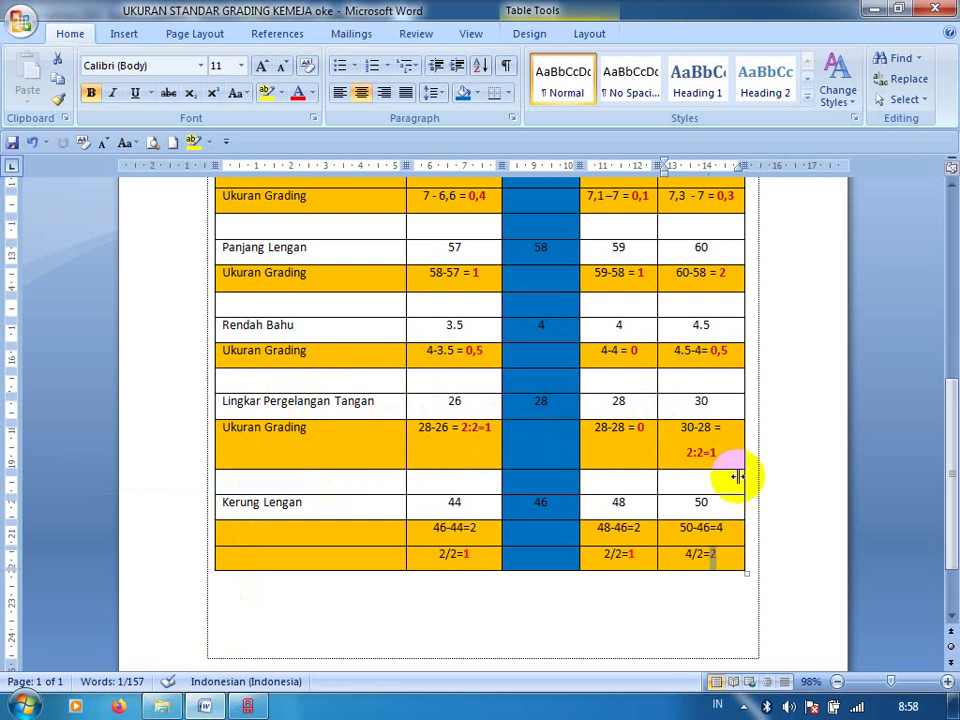
pyautogui.moveTo(247, 707)
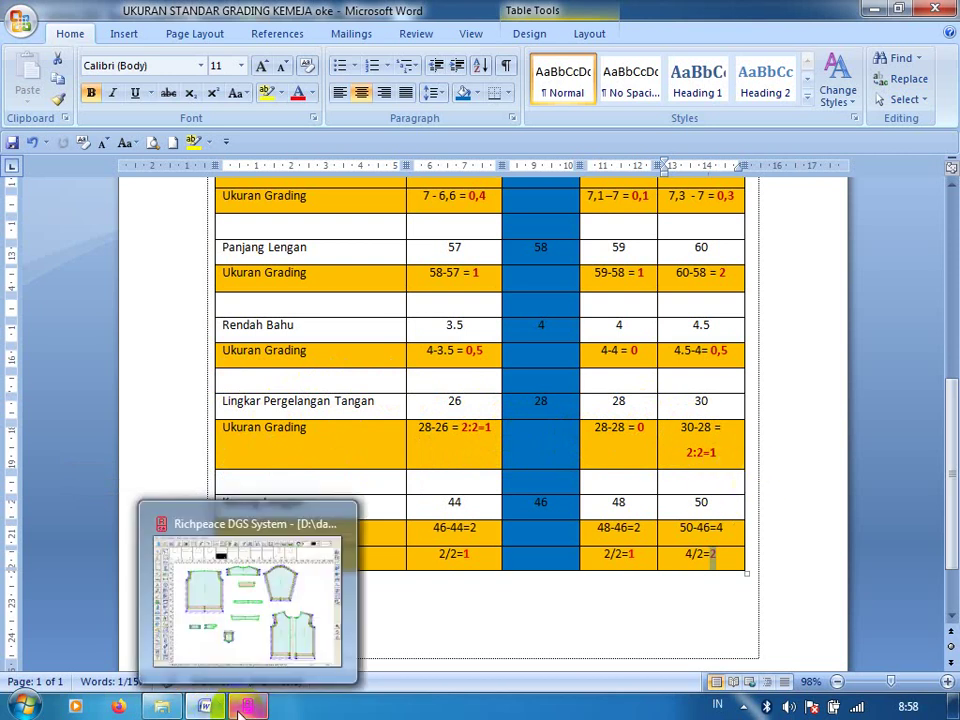
pyautogui.click(247, 650)
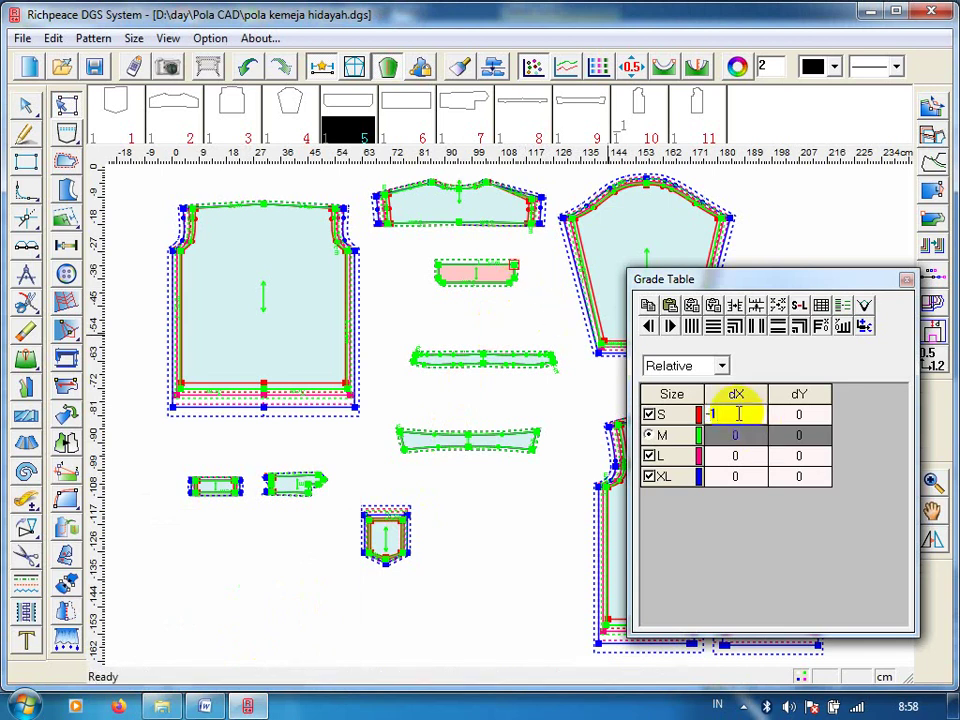
# Grade the pink piece's right-end point dX -1/0/1 and dY -0.5/0.5/1 for S, L, XL.
pyautogui.click(748, 478)
pyautogui.write('1')
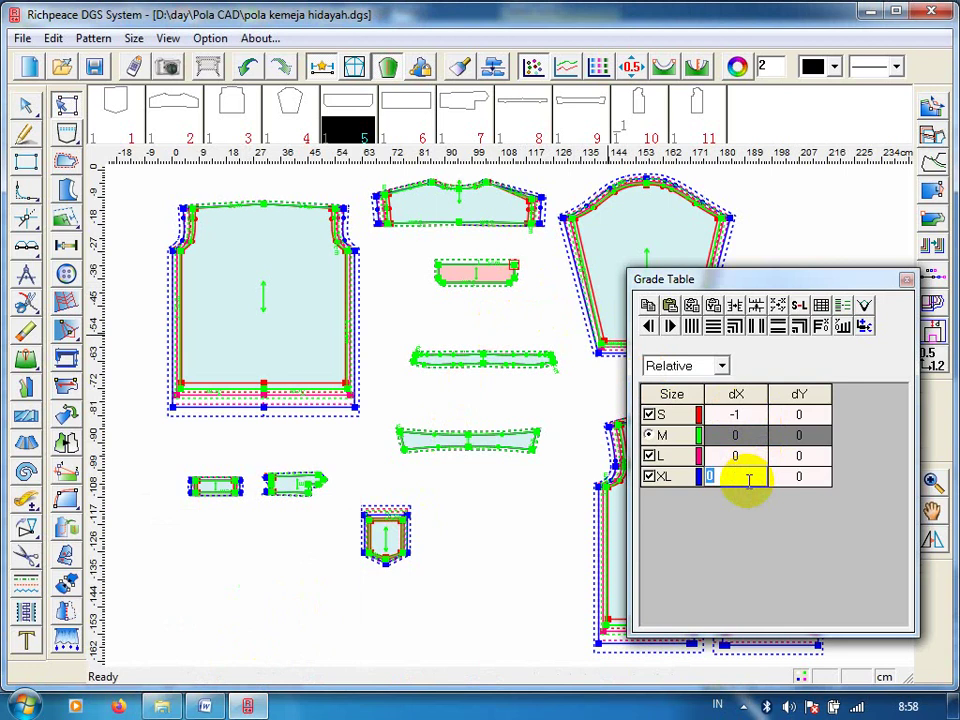
pyautogui.click(756, 332)
pyautogui.write('-0.5')
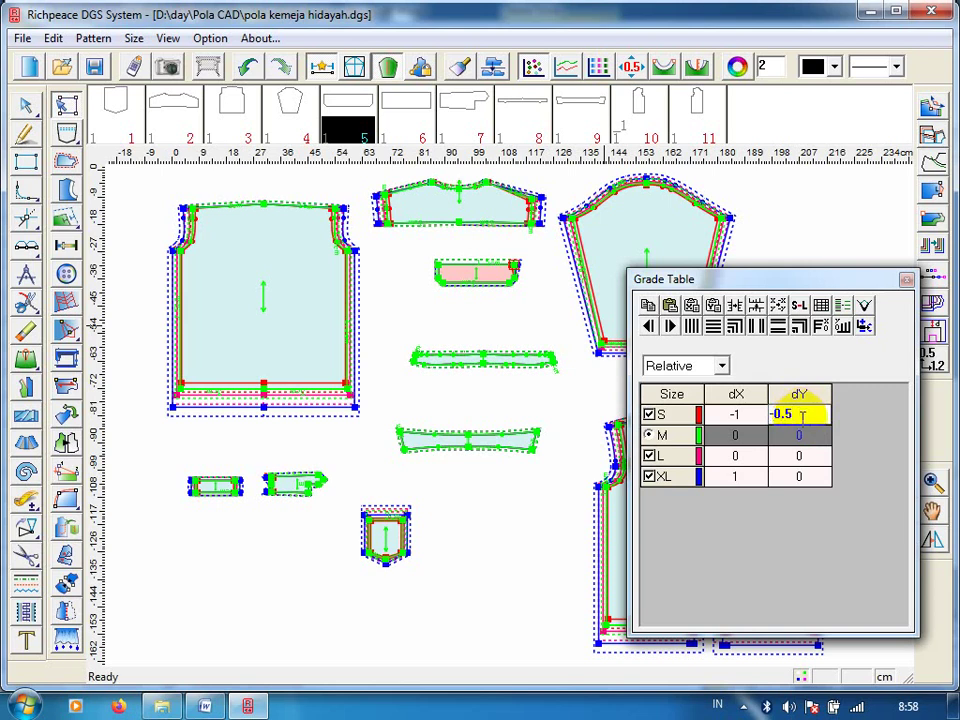
pyautogui.click(804, 456)
pyautogui.write('.5')
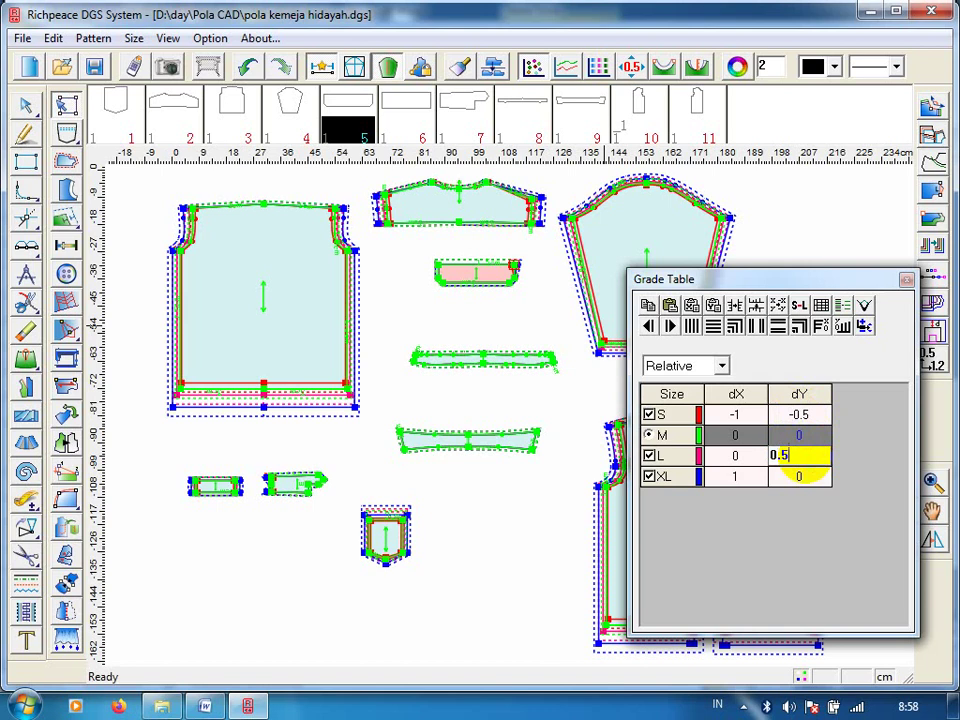
pyautogui.click(808, 478)
pyautogui.write('1')
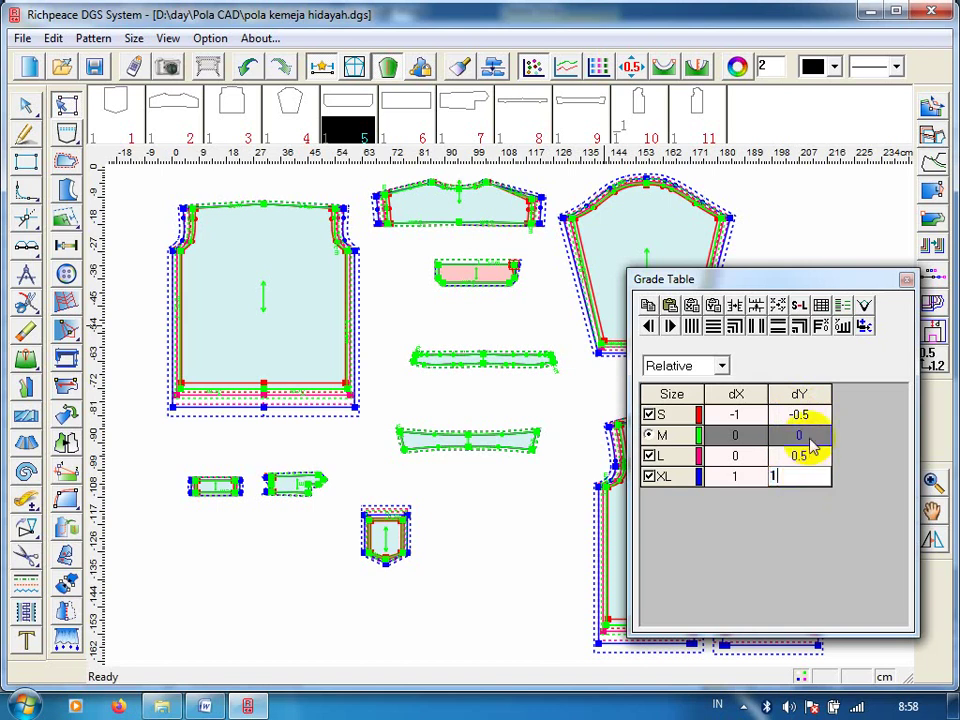
pyautogui.click(781, 334)
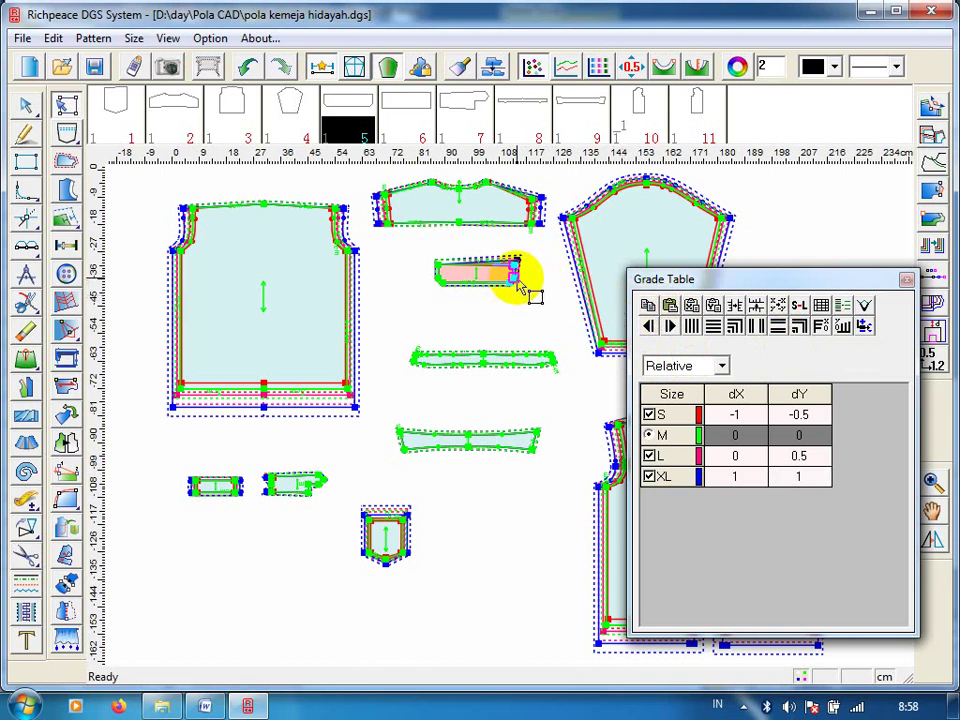
pyautogui.click(518, 286)
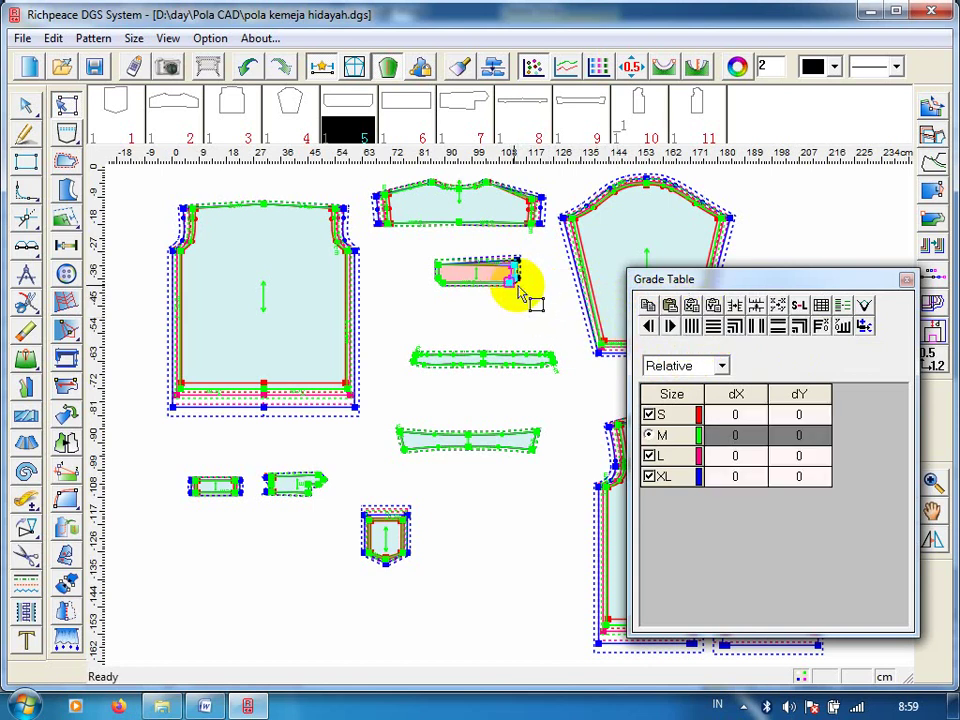
# Paste grading onto the pink piece's left-end point and set dX S 1, XL -1.
pyautogui.click(516, 286)
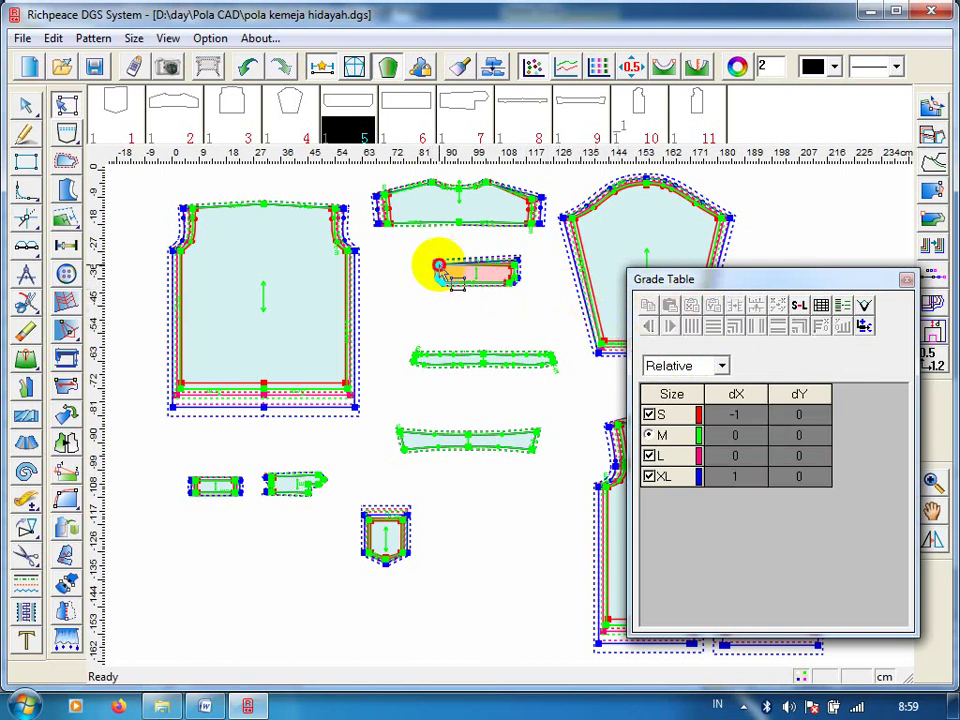
pyautogui.click(514, 268)
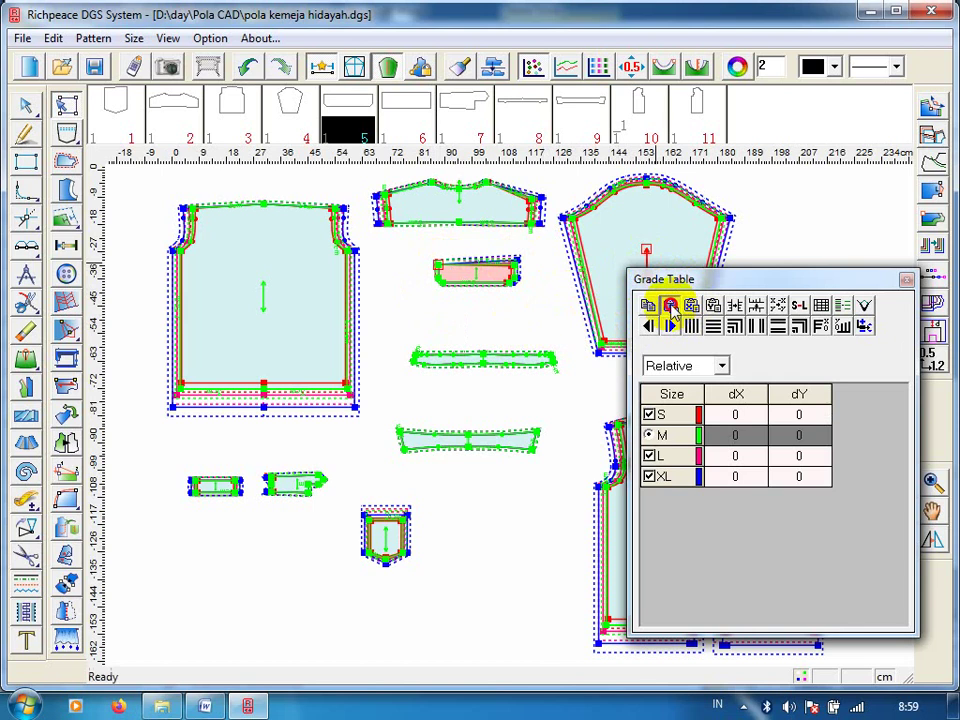
pyautogui.click(670, 306)
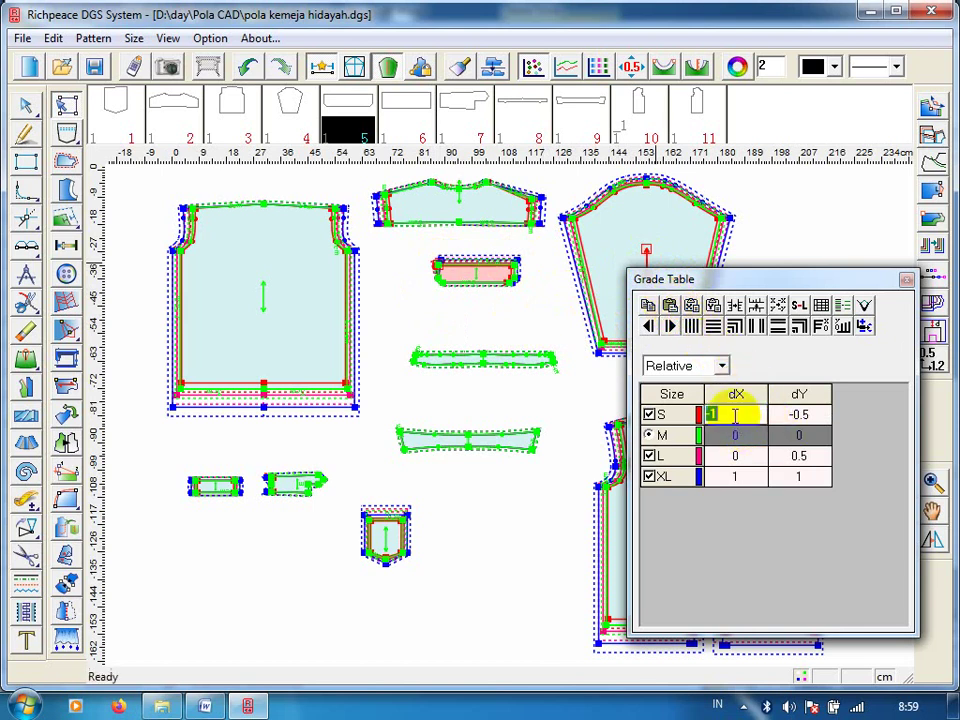
pyautogui.click(711, 414)
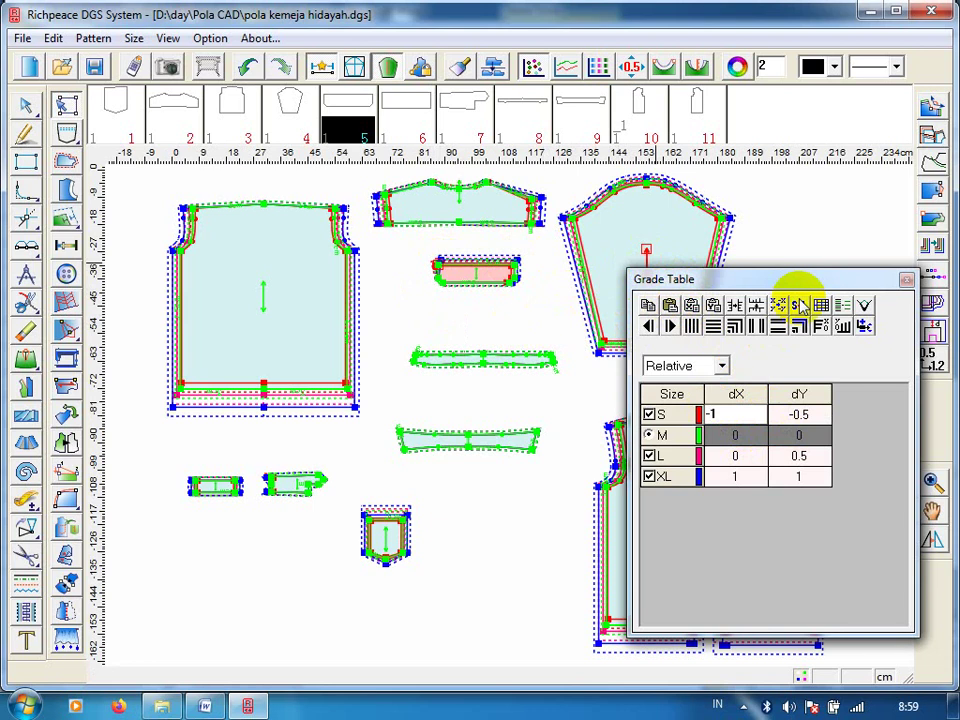
pyautogui.click(707, 476)
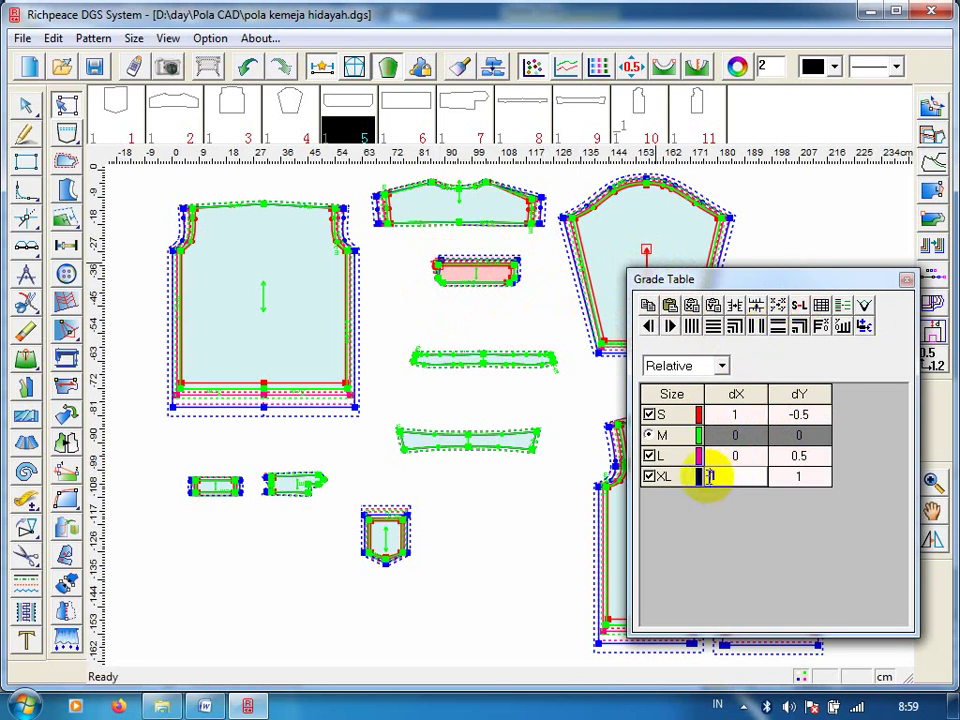
pyautogui.click(757, 327)
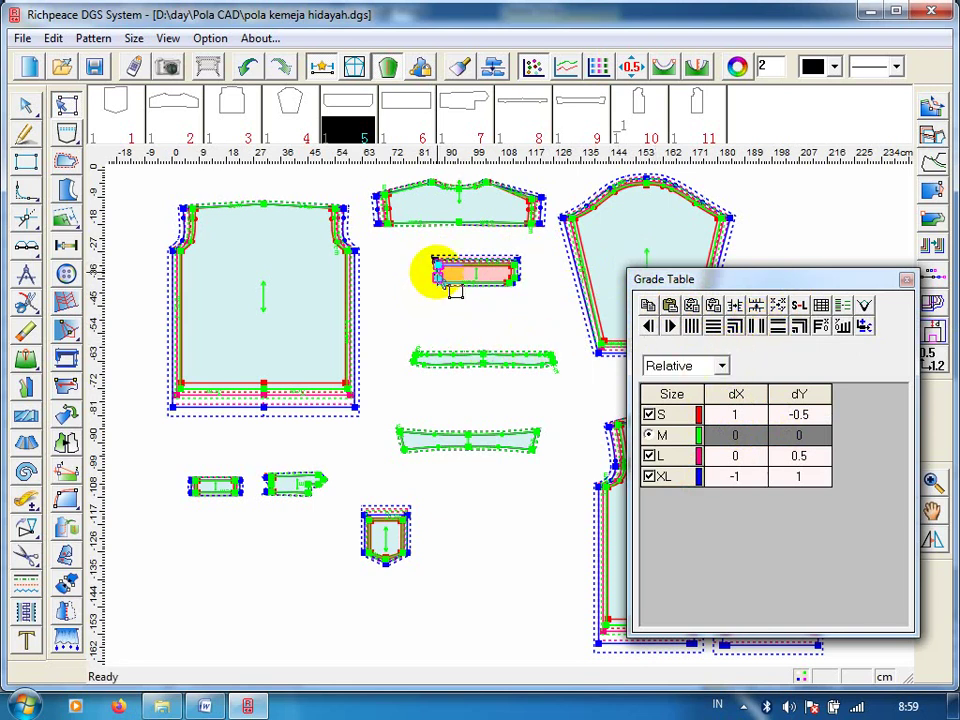
# Apply the same mirrored dX values to two more left-end points.
pyautogui.click(647, 306)
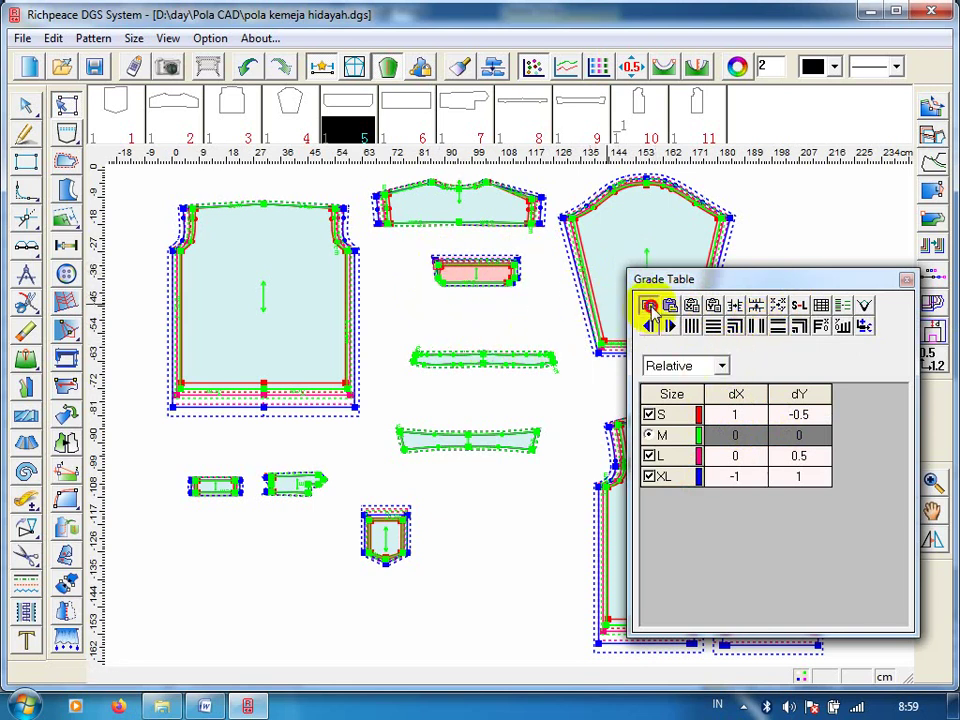
pyautogui.click(440, 282)
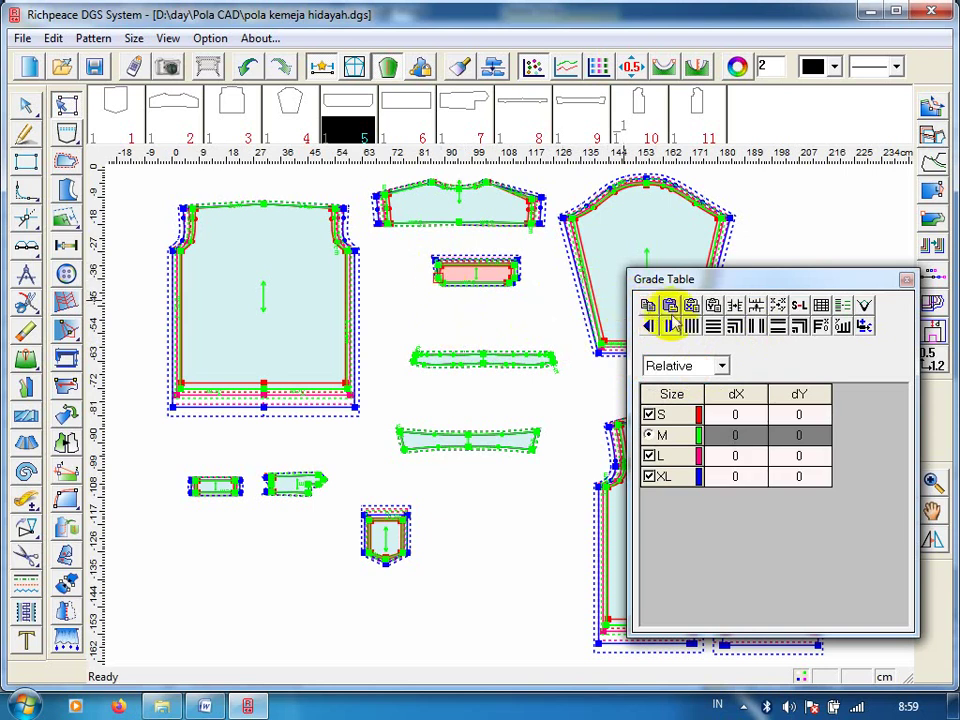
pyautogui.click(712, 305)
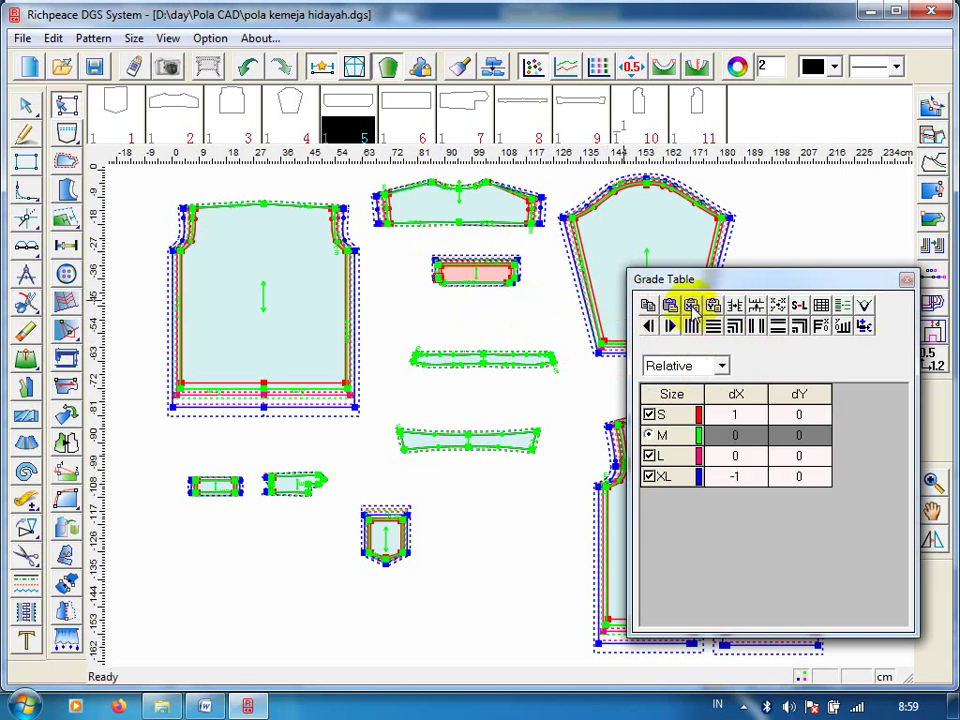
pyautogui.click(440, 285)
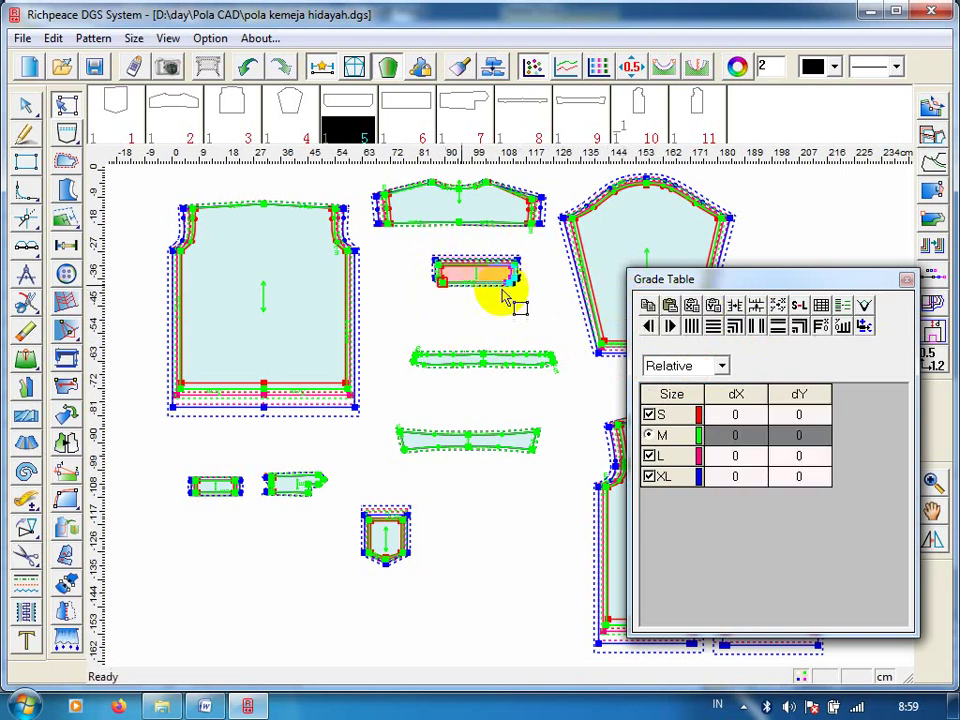
pyautogui.click(712, 306)
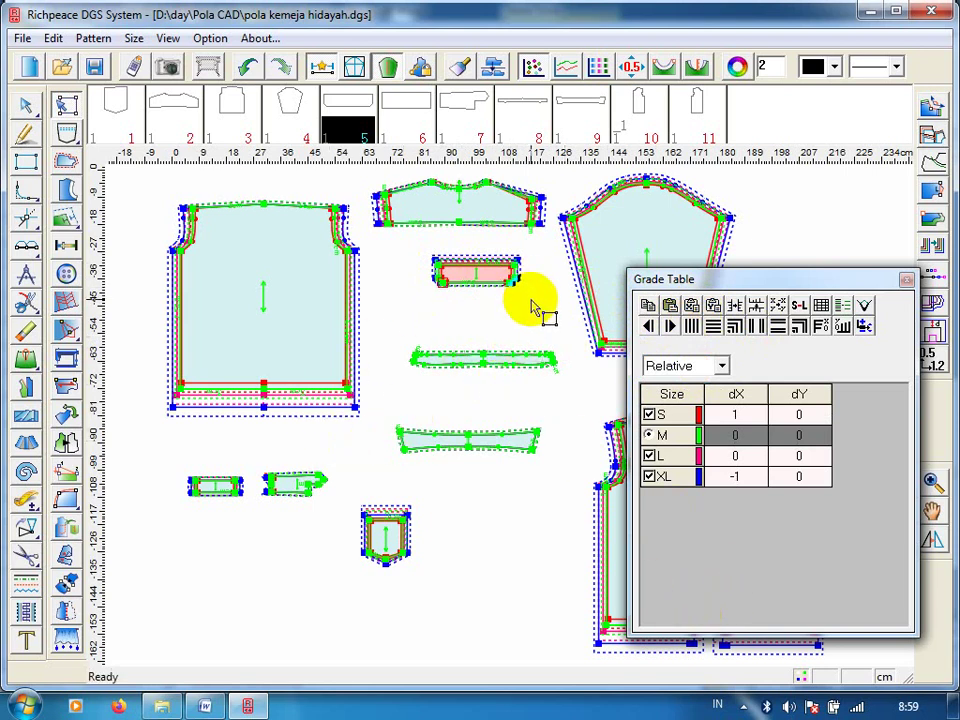
pyautogui.click(551, 358)
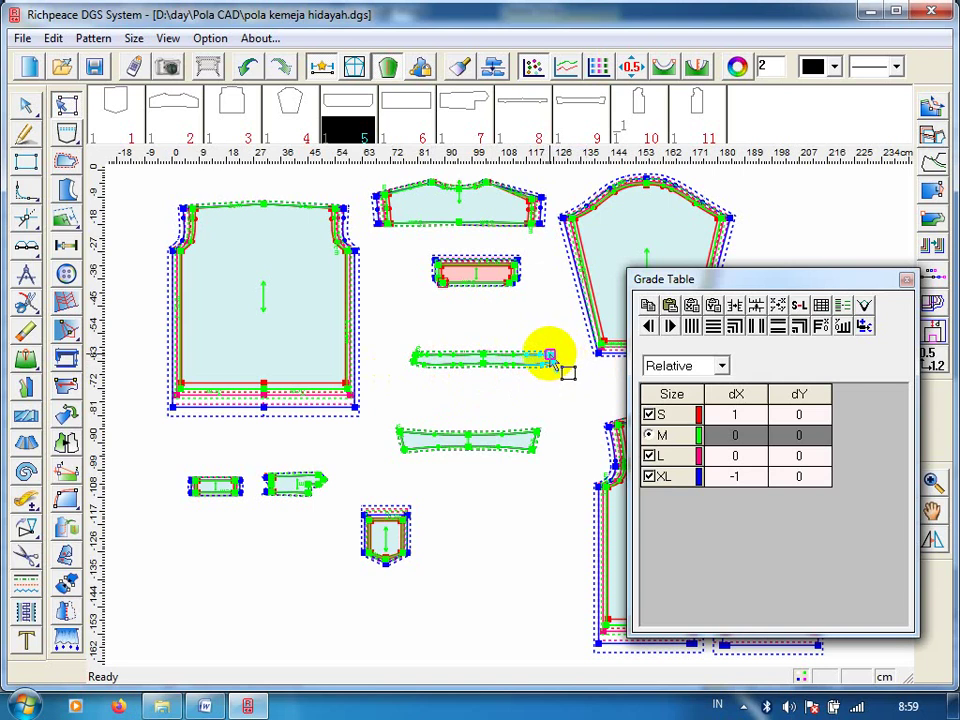
# Switch to the Word grading chart and scroll up to the Lingkar Leher rows.
pyautogui.click(205, 707)
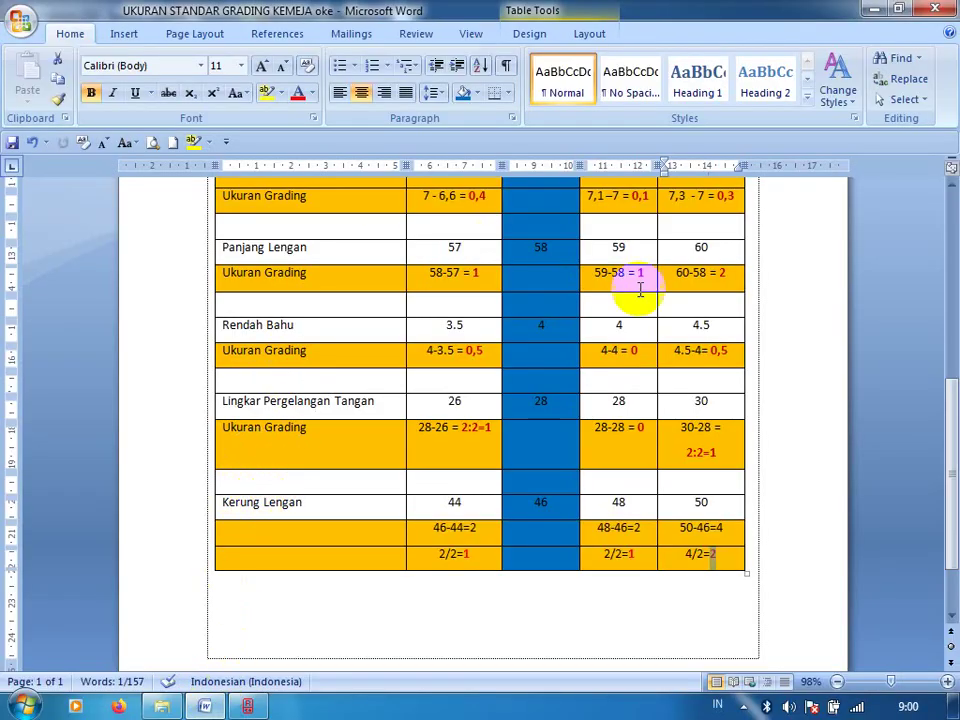
pyautogui.click(951, 428)
pyautogui.moveTo(951, 428); pyautogui.dragTo(953, 372)
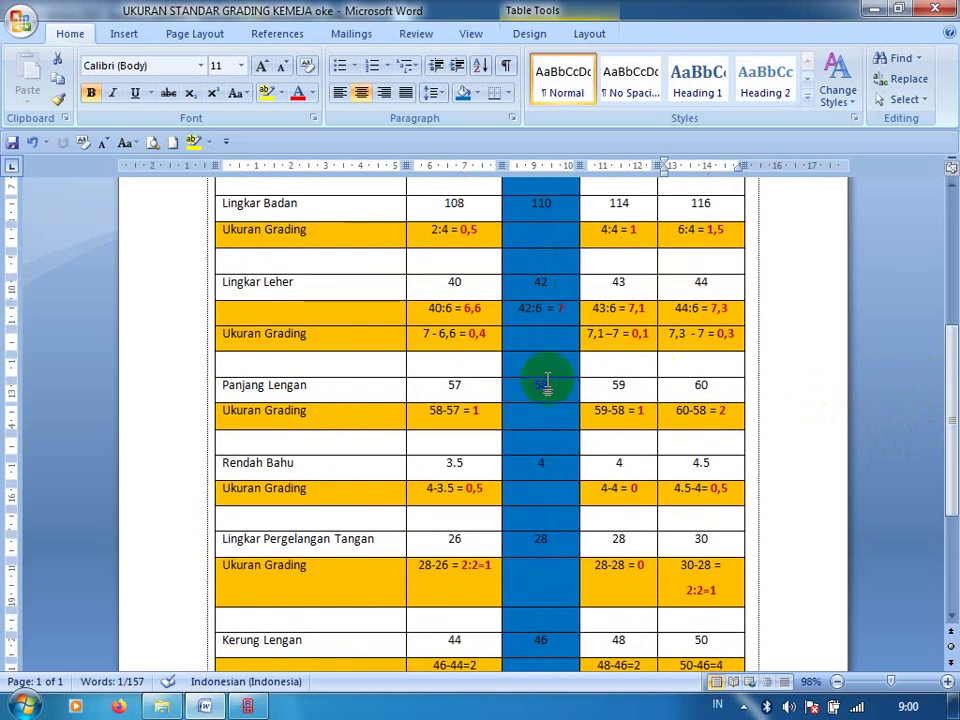
pyautogui.click(483, 320)
pyautogui.click(481, 338)
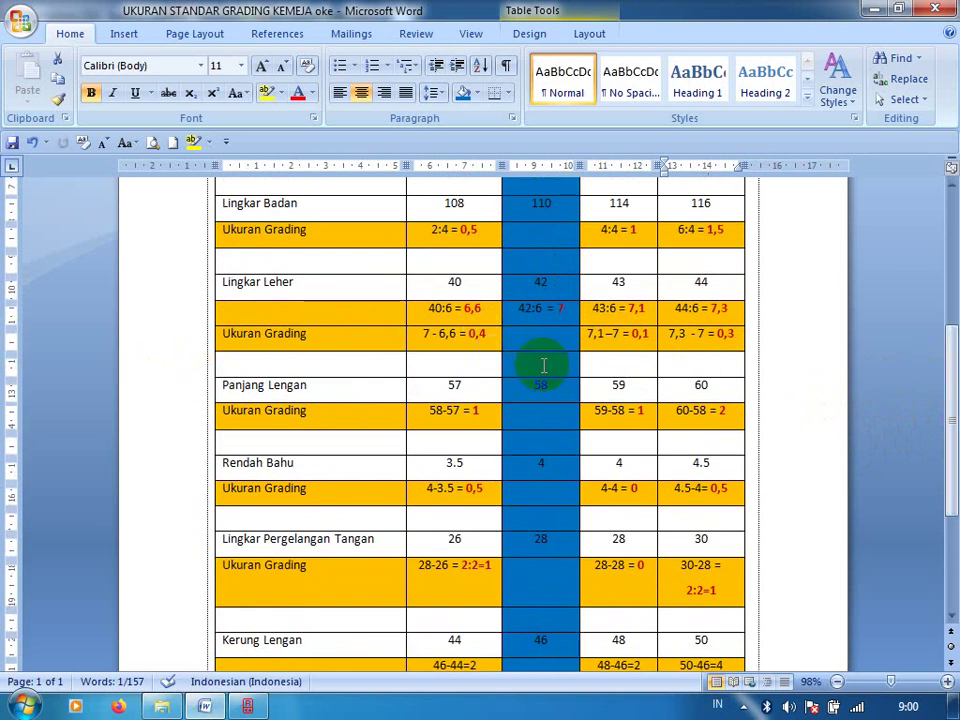
pyautogui.click(439, 298)
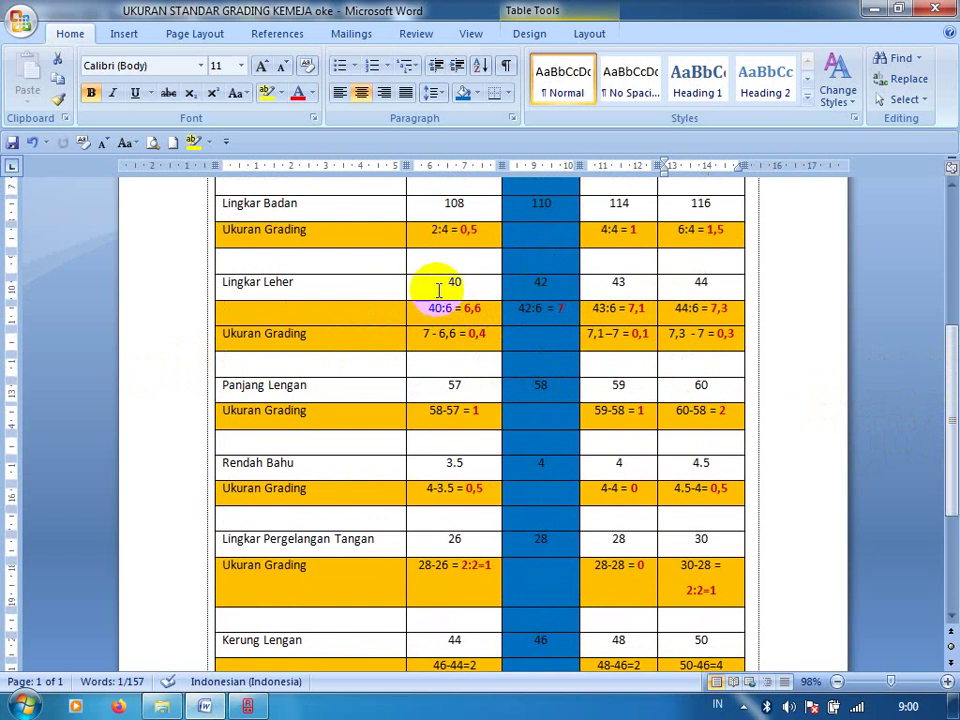
pyautogui.click(481, 333)
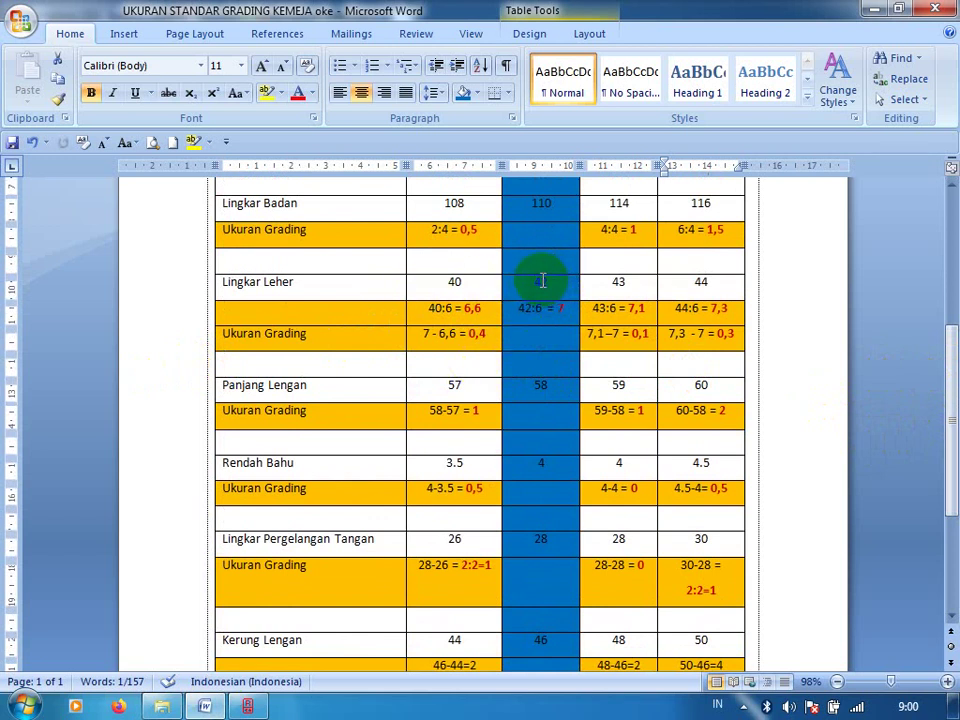
pyautogui.click(445, 305)
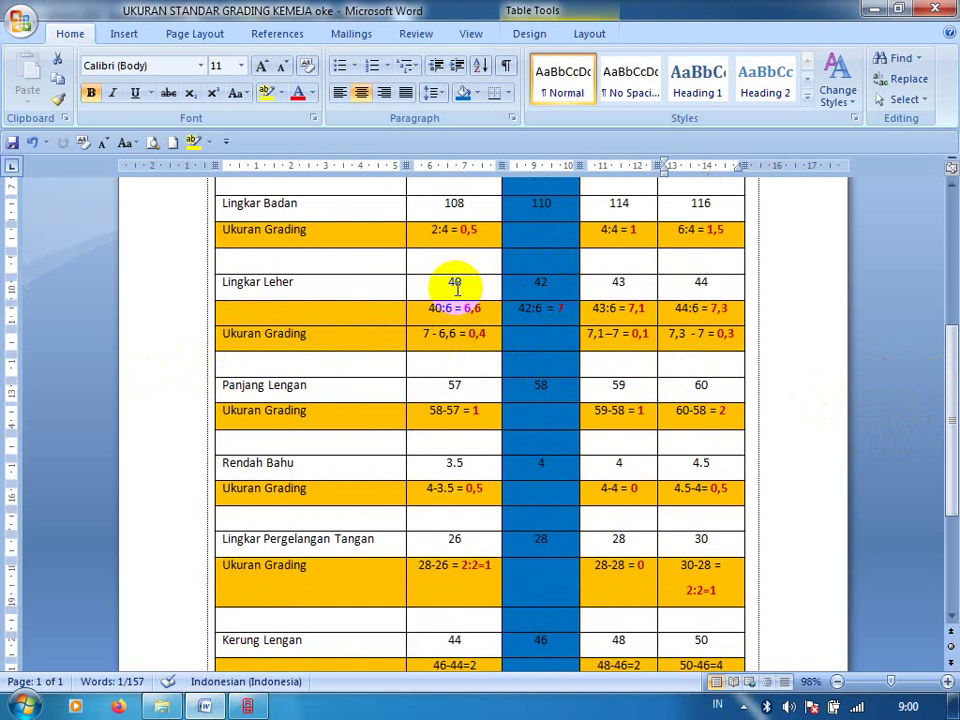
pyautogui.click(548, 281)
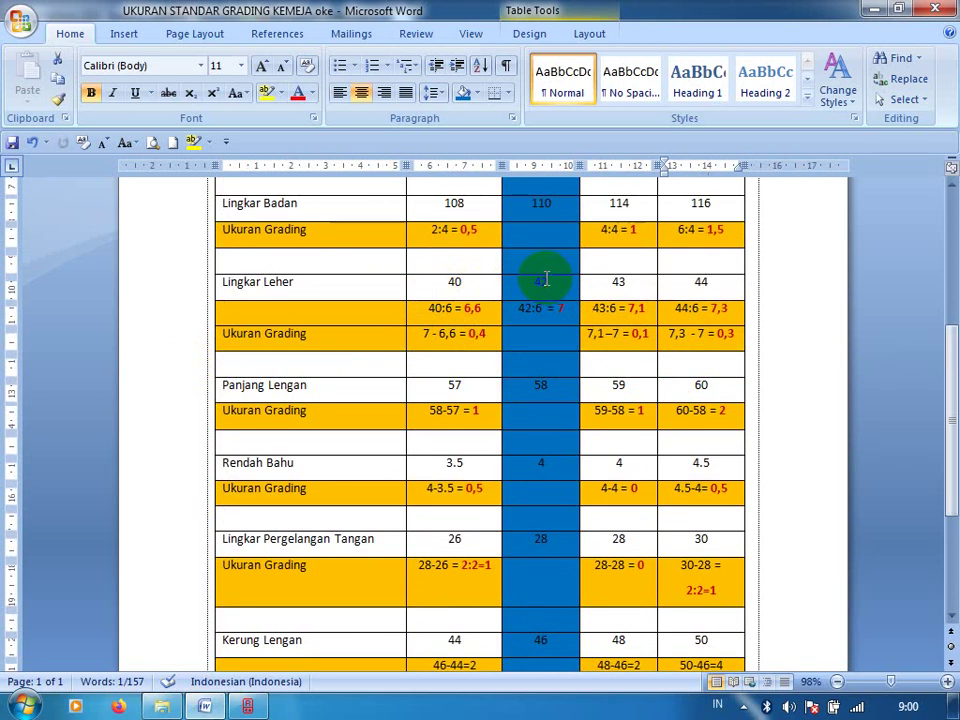
pyautogui.click(679, 312)
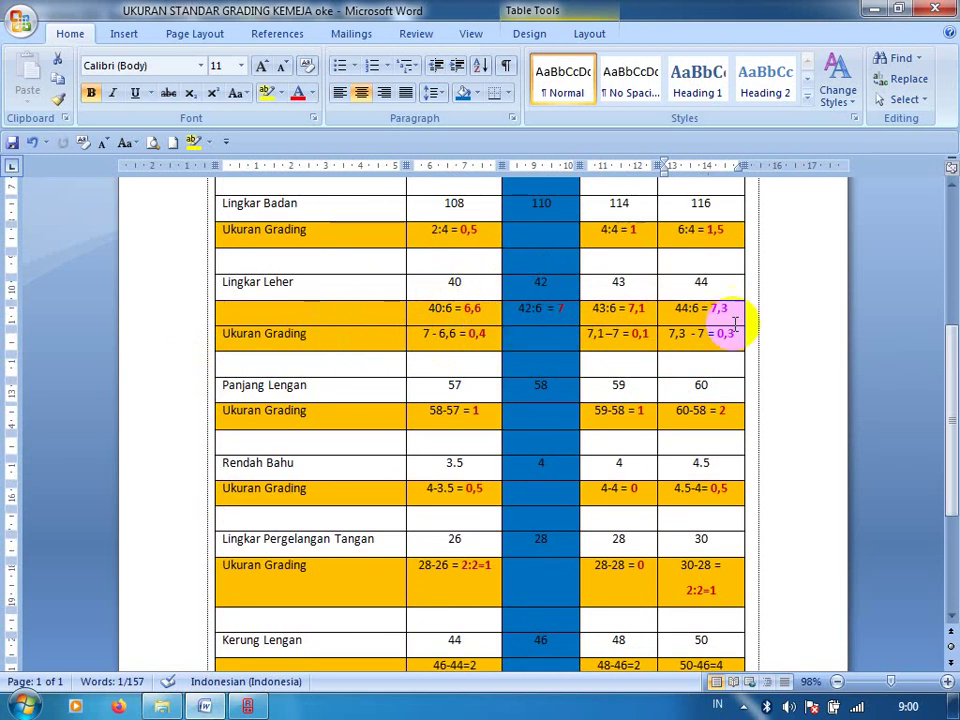
pyautogui.click(707, 332)
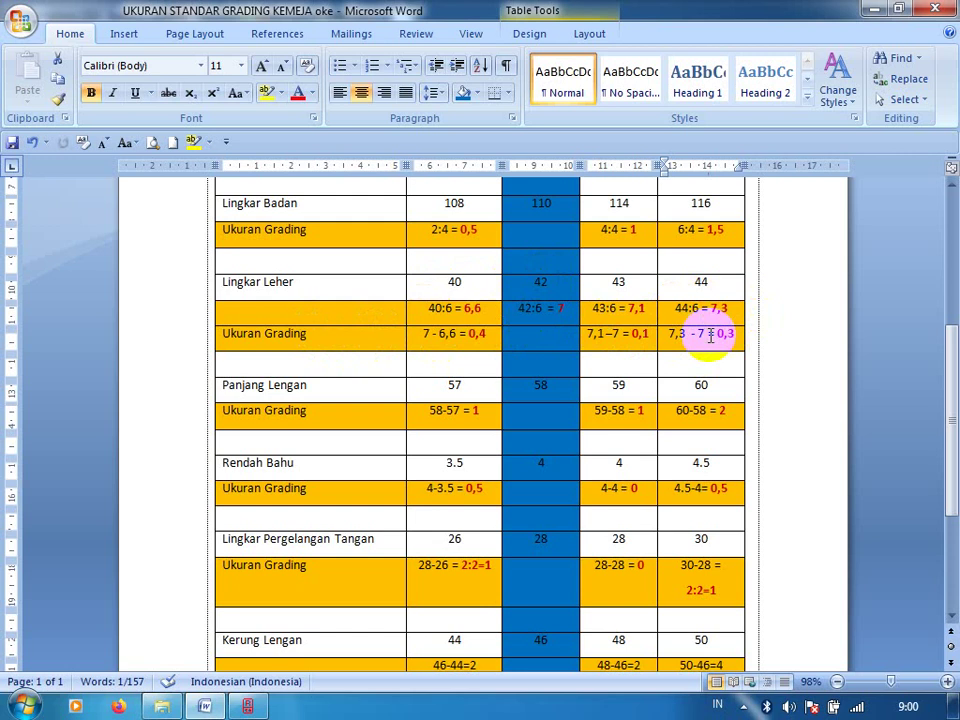
pyautogui.click(423, 322)
pyautogui.click(487, 335)
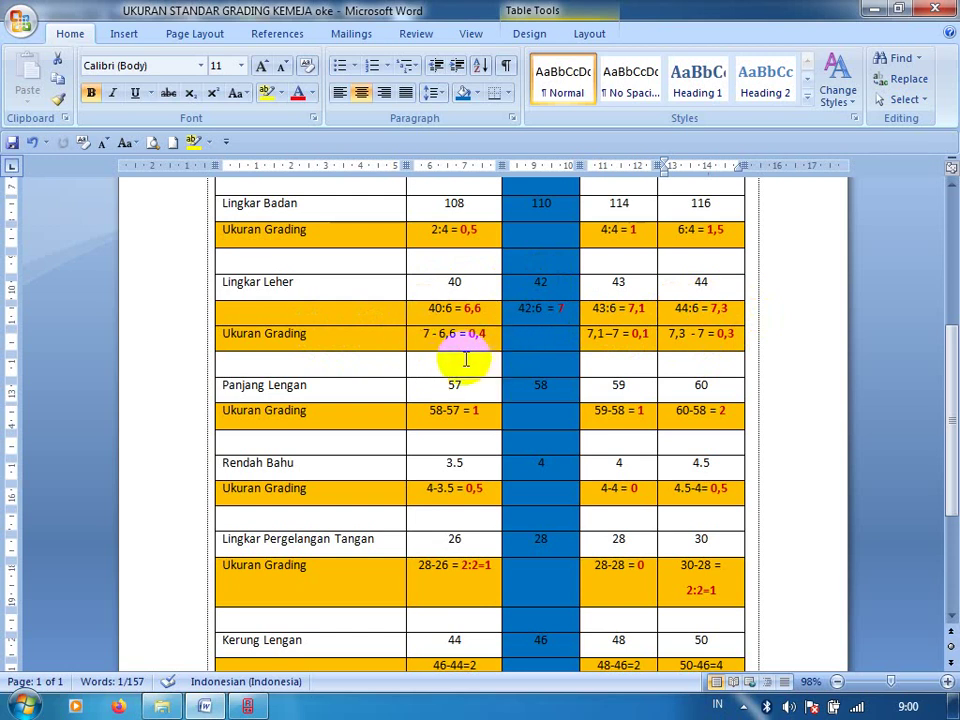
# Select the Lingkar Leher Ukuran Grading row reading 0,4, 0, 0,1, 0,3.
pyautogui.click(465, 360)
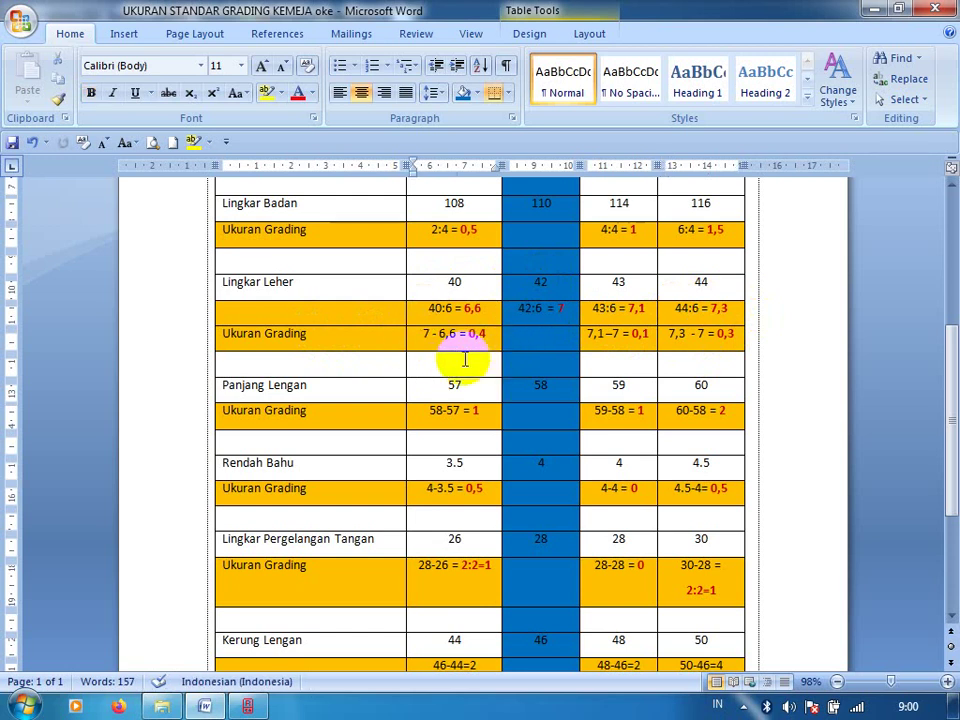
pyautogui.click(218, 335)
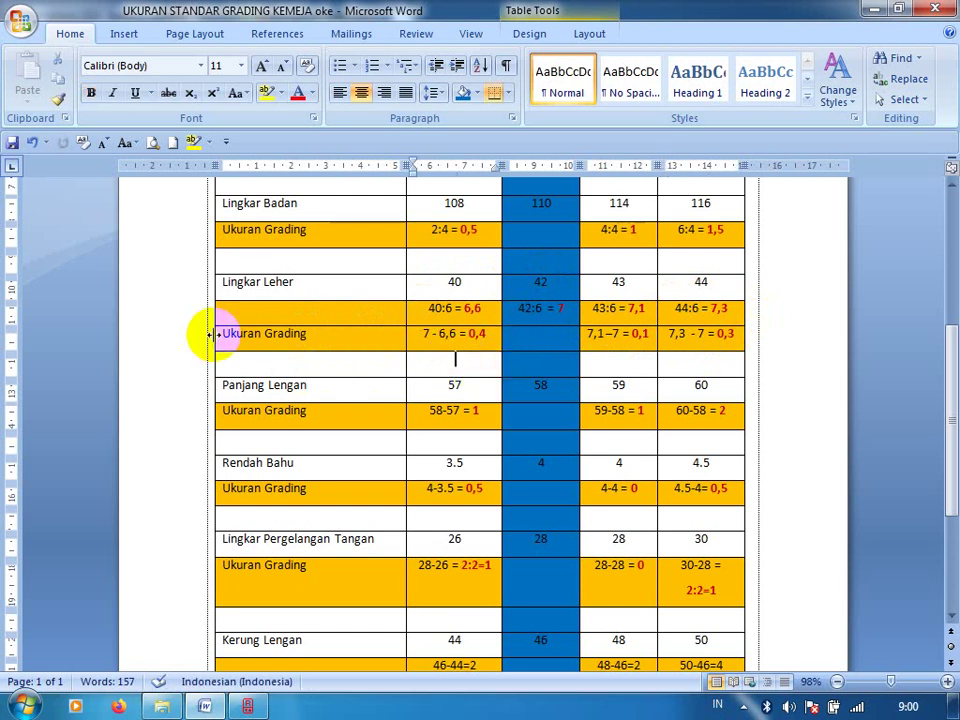
pyautogui.moveTo(215, 338); pyautogui.dragTo(690, 338)
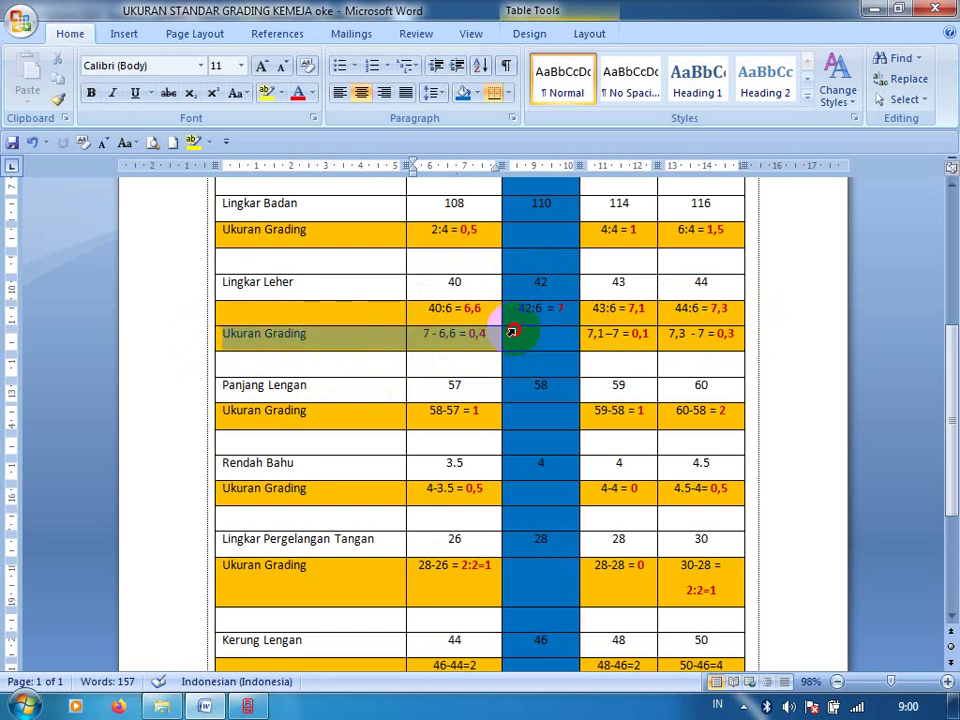
# Insert a row under the neck grades and write 42-40=2 and 2:2=1 in the 40 column.
pyautogui.rightClick(685, 333)
pyautogui.moveTo(733, 407)
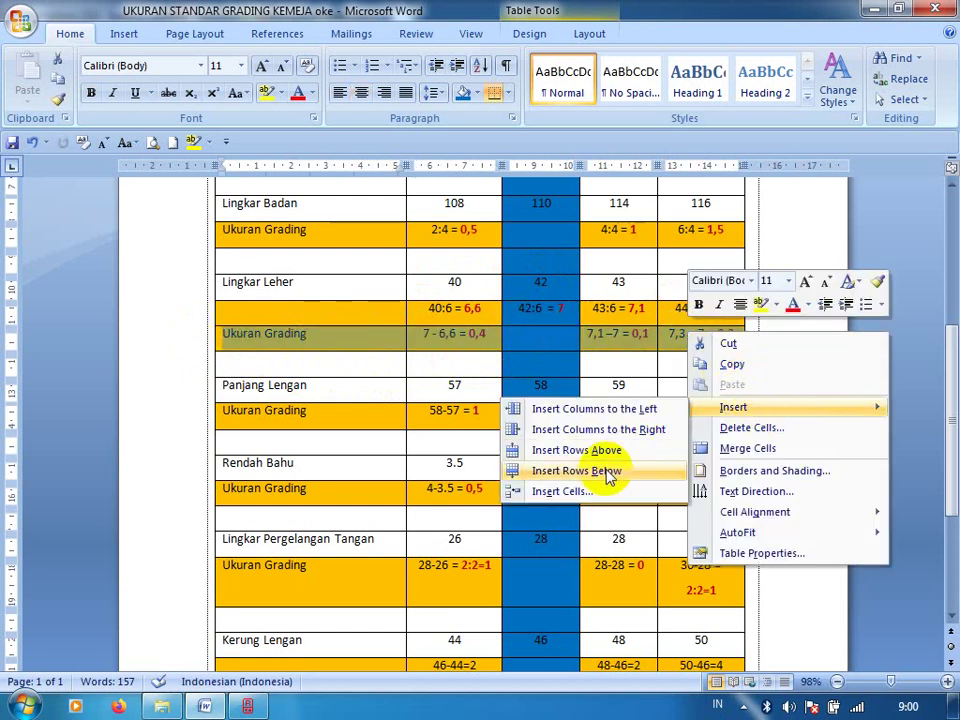
pyautogui.click(606, 472)
pyautogui.click(455, 360)
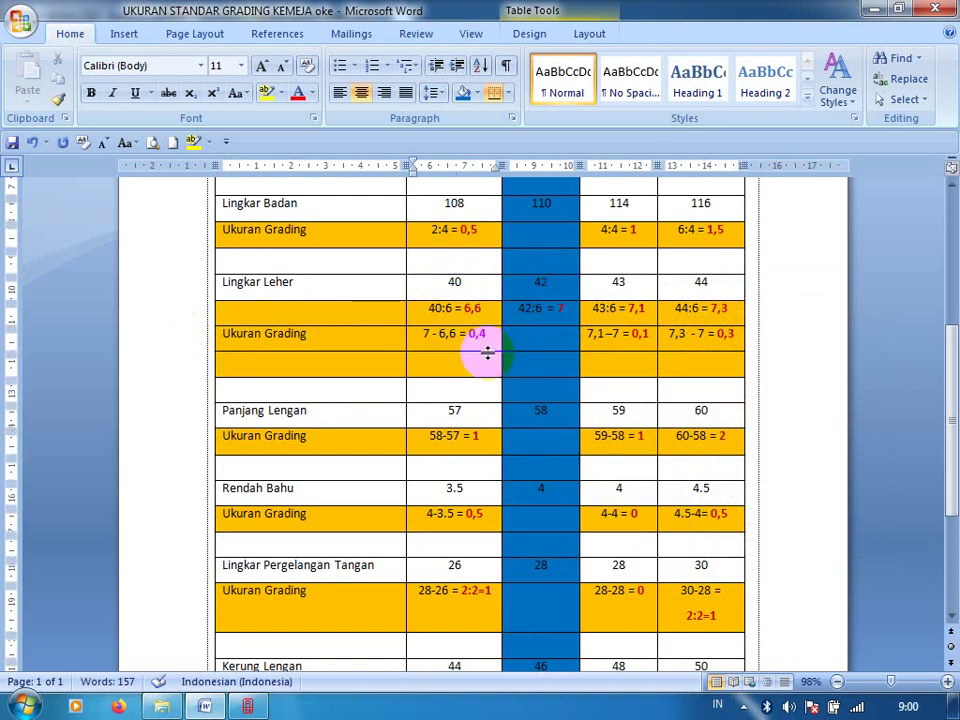
pyautogui.write('42-')
pyautogui.write('4')
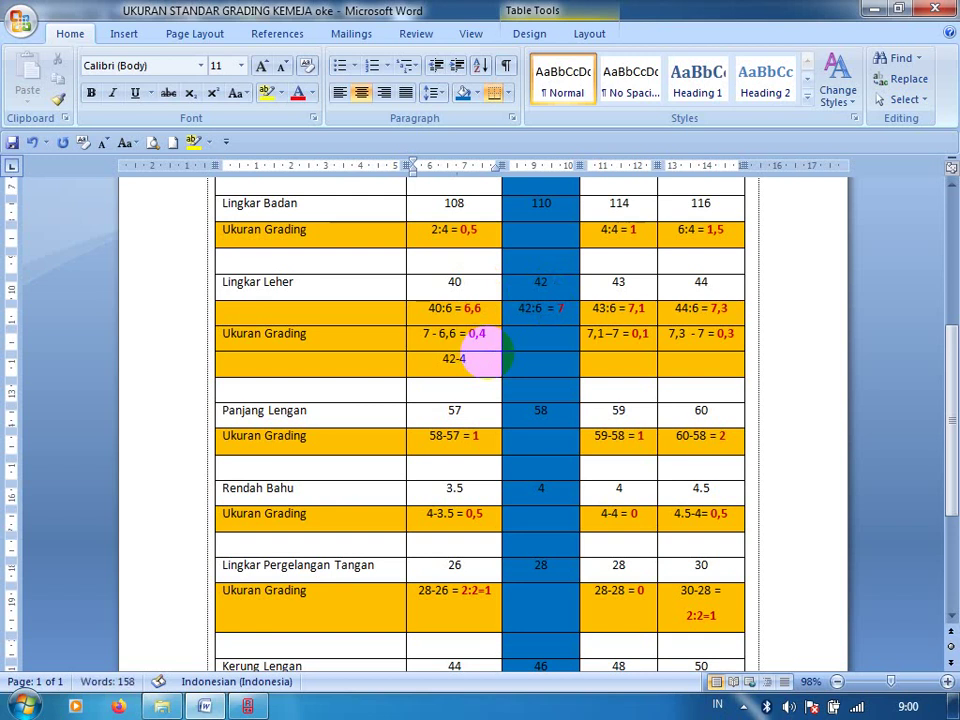
pyautogui.write('0')
pyautogui.write('=')
pyautogui.write('2')
pyautogui.press('Return')
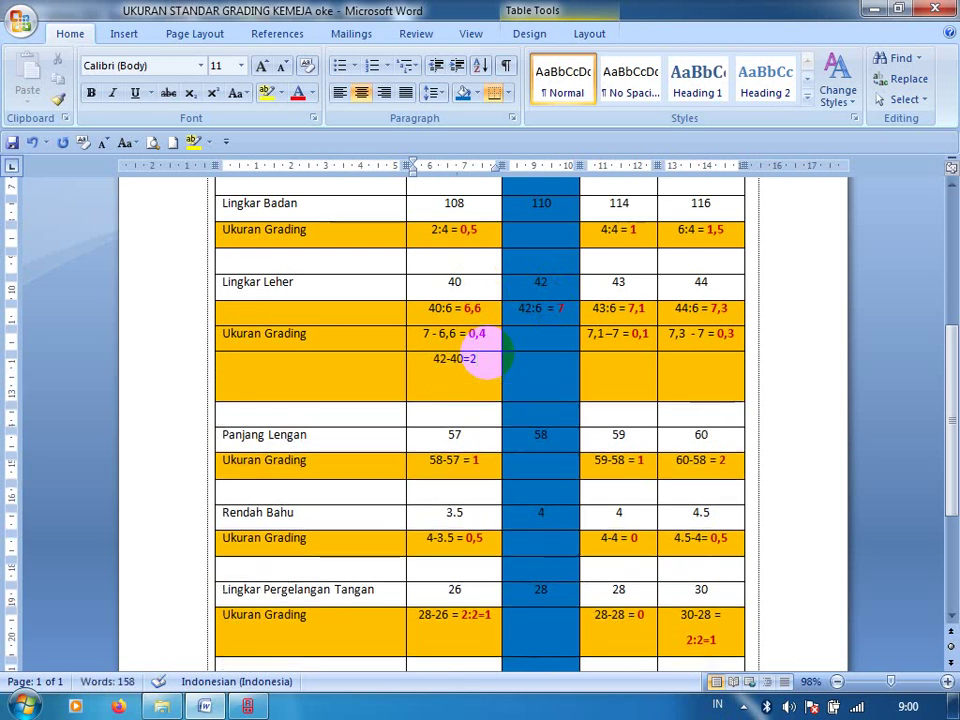
pyautogui.write('2')
pyautogui.write(':')
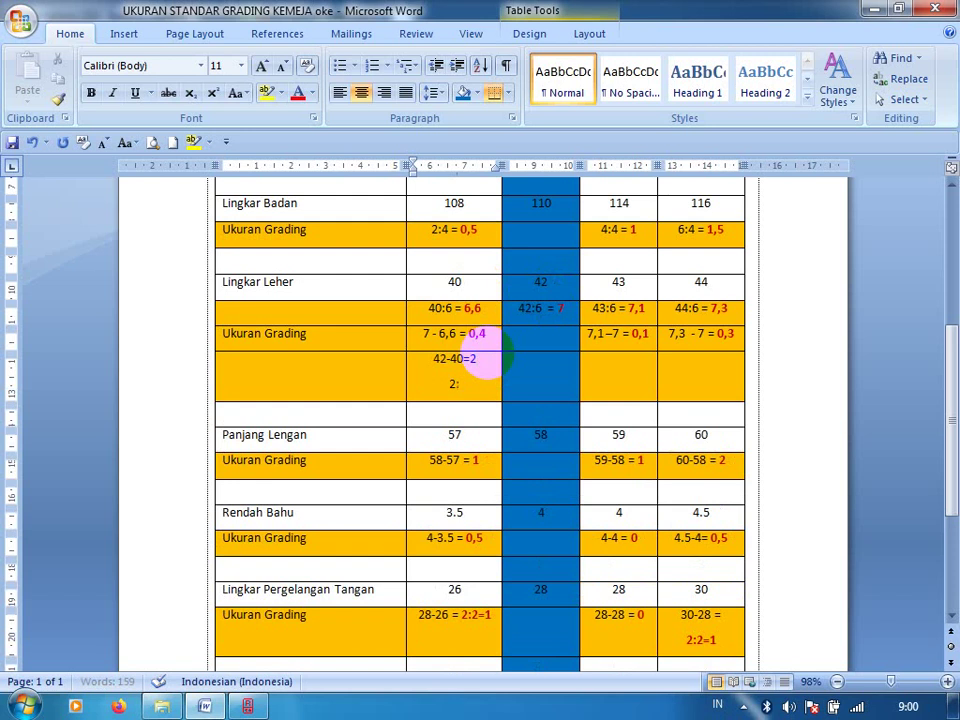
pyautogui.write('2')
pyautogui.write('=1')
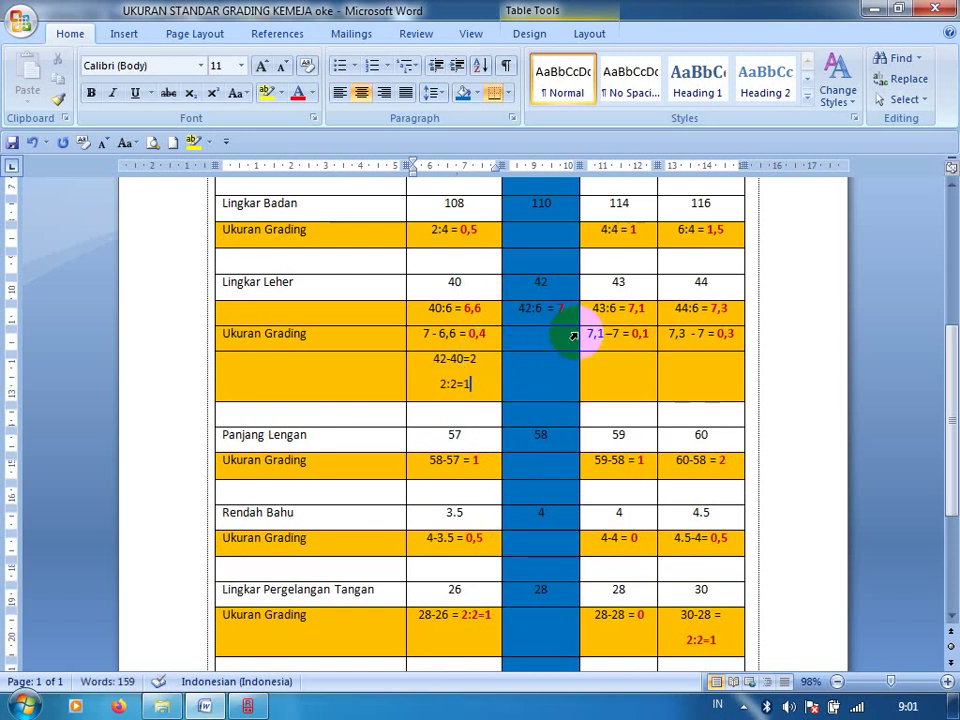
pyautogui.click(630, 310)
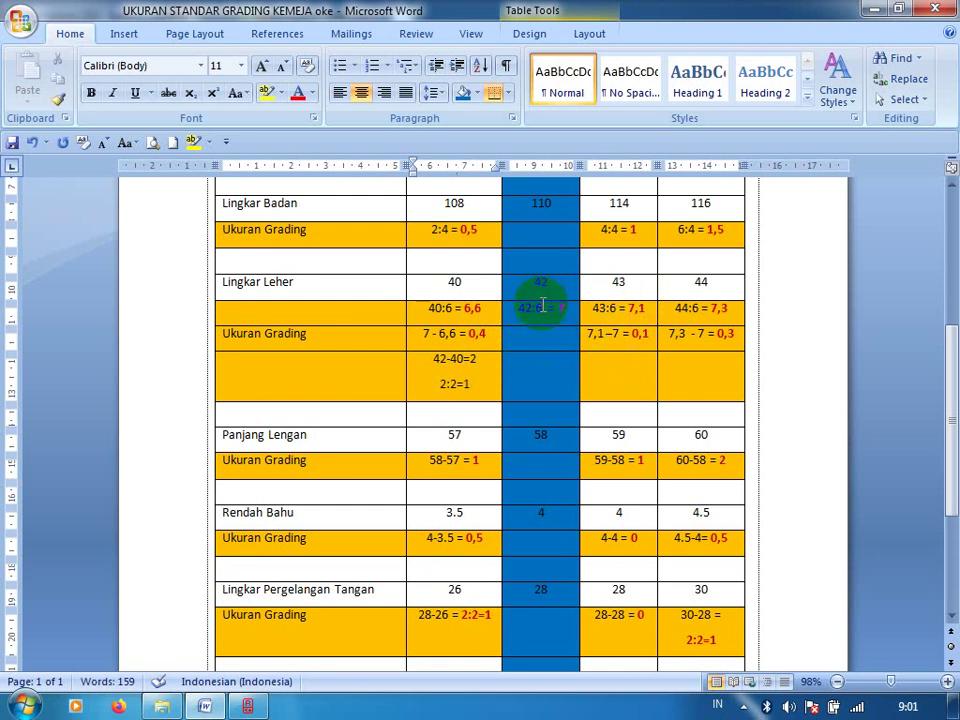
# Add 43-42=1, 1:2=0.5 and 44-42=2, then copy 2:2=1 for reuse.
pyautogui.click(612, 369)
pyautogui.write('43')
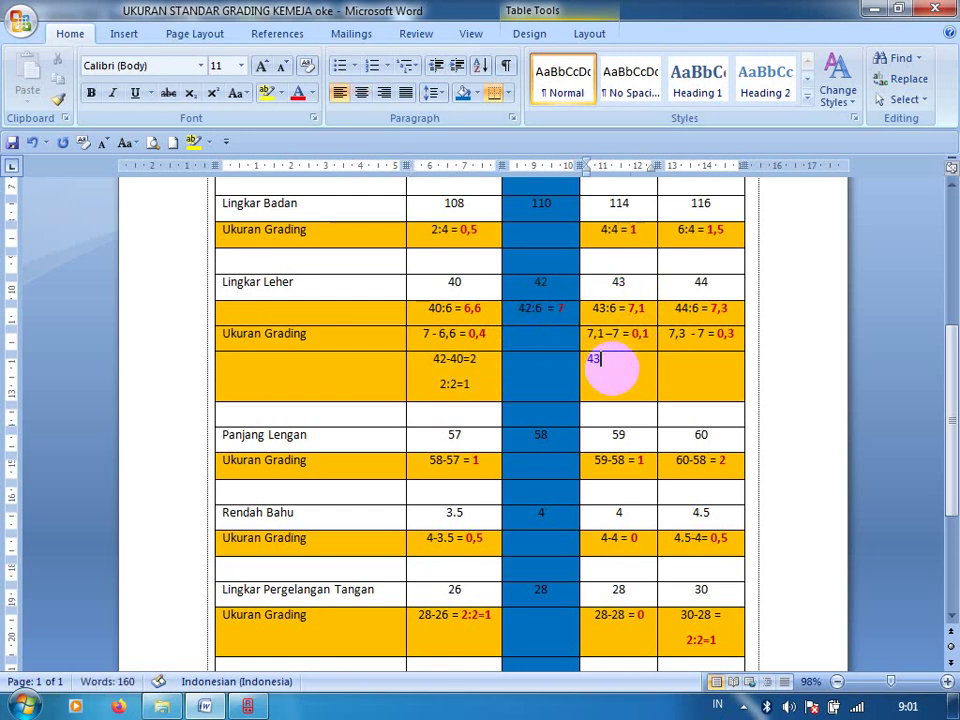
pyautogui.write('-42=1')
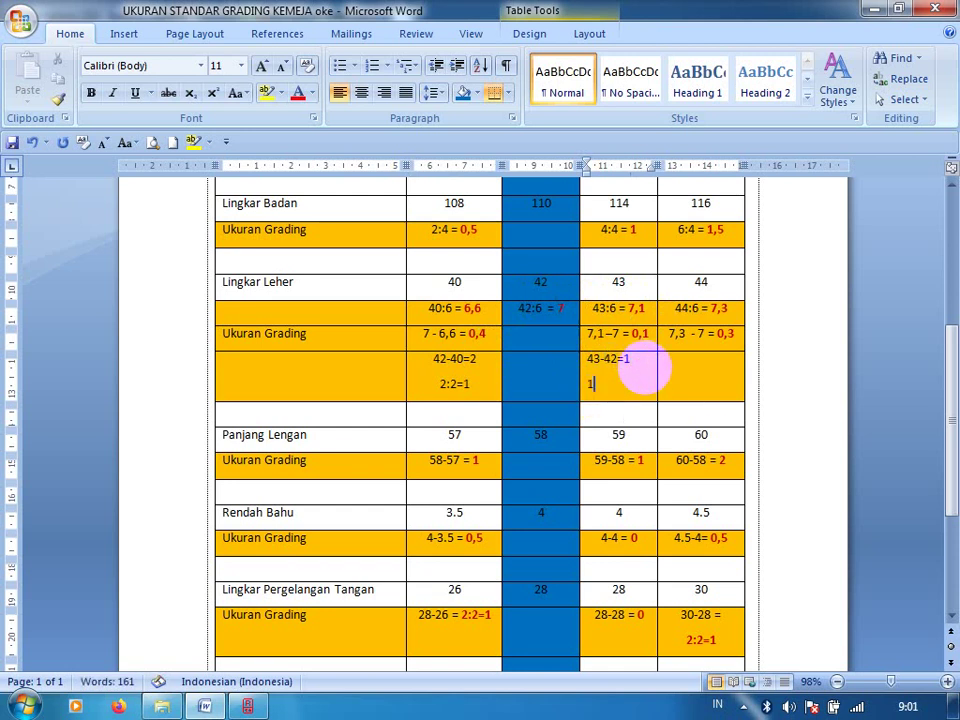
pyautogui.write(':2=0')
pyautogui.write(',5')
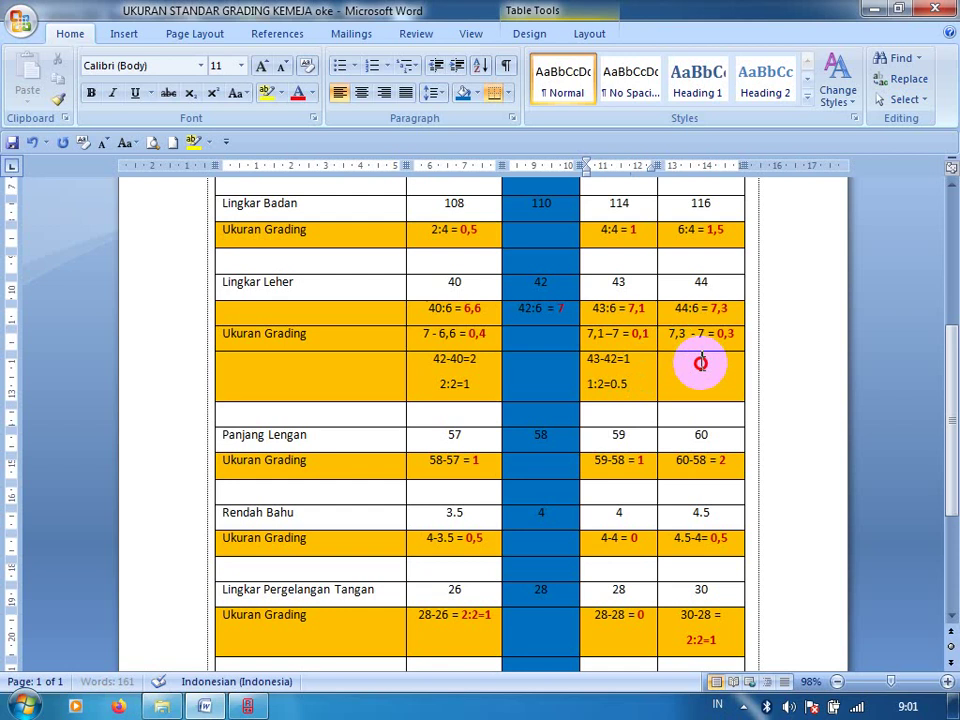
pyautogui.click(701, 364)
pyautogui.write('44-')
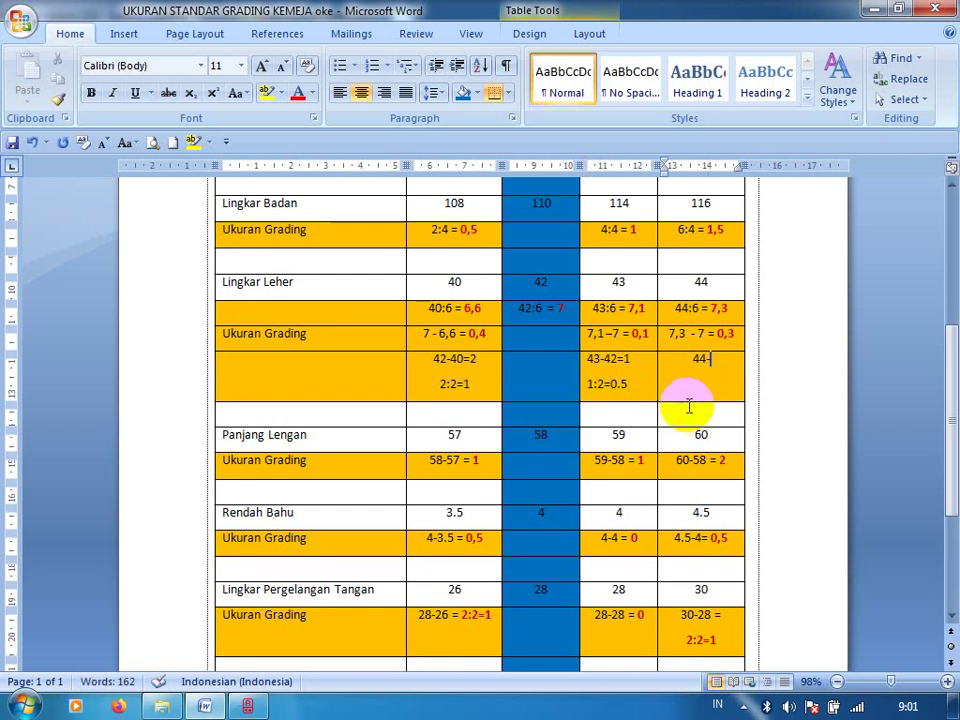
pyautogui.write('42')
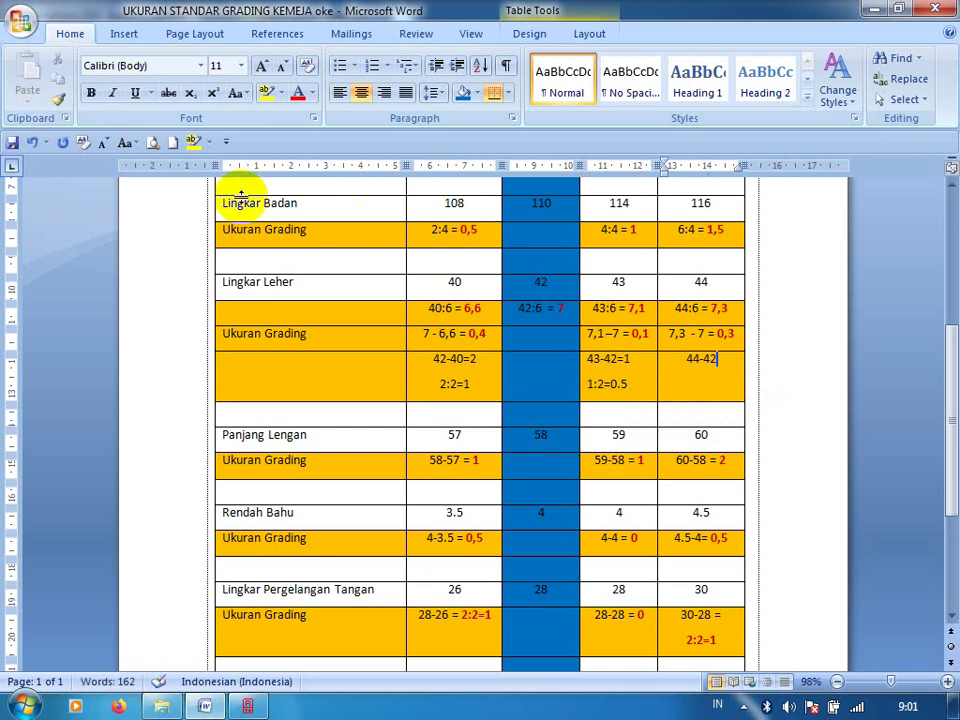
pyautogui.write('=2')
pyautogui.moveTo(443, 386)
pyautogui.mouseDown()
pyautogui.moveTo(441, 378)
pyautogui.moveTo(472, 384)
pyautogui.mouseUp()
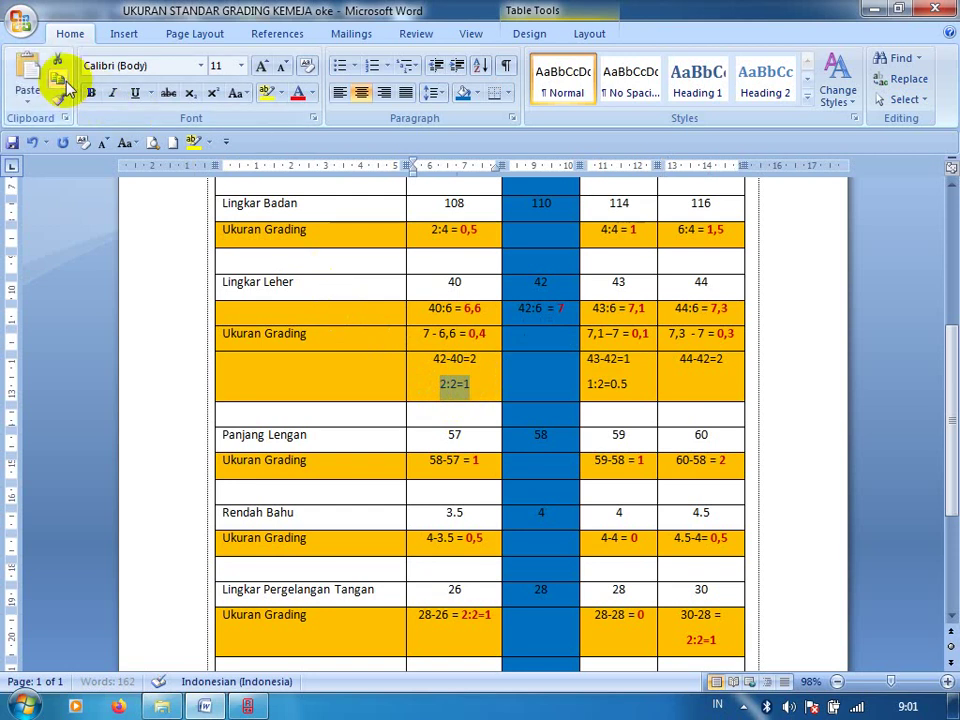
pyautogui.click(700, 381)
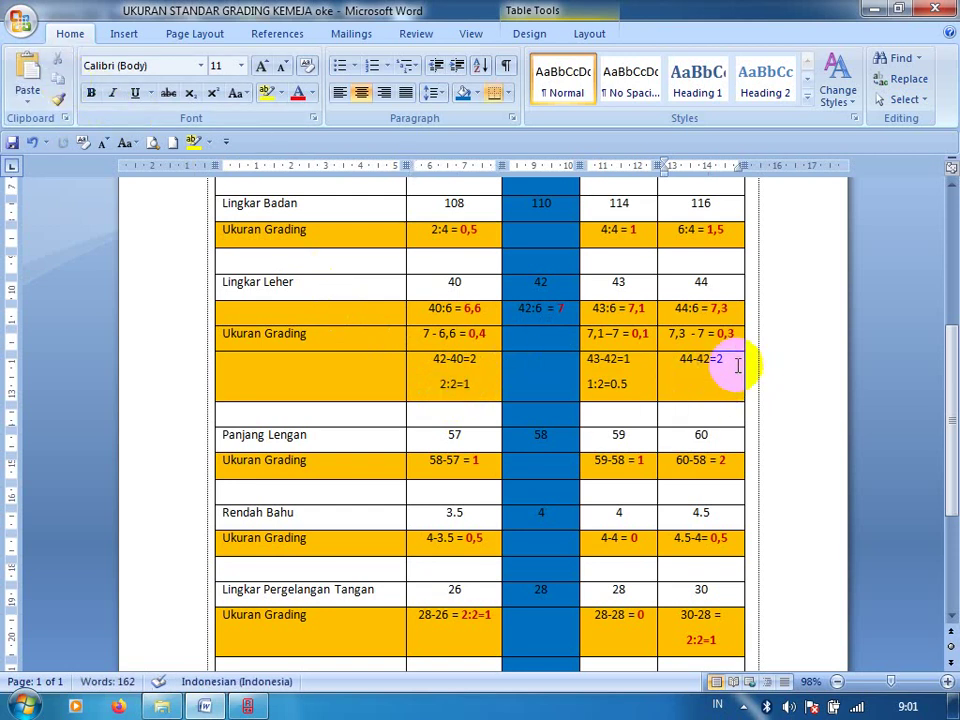
pyautogui.click(735, 362)
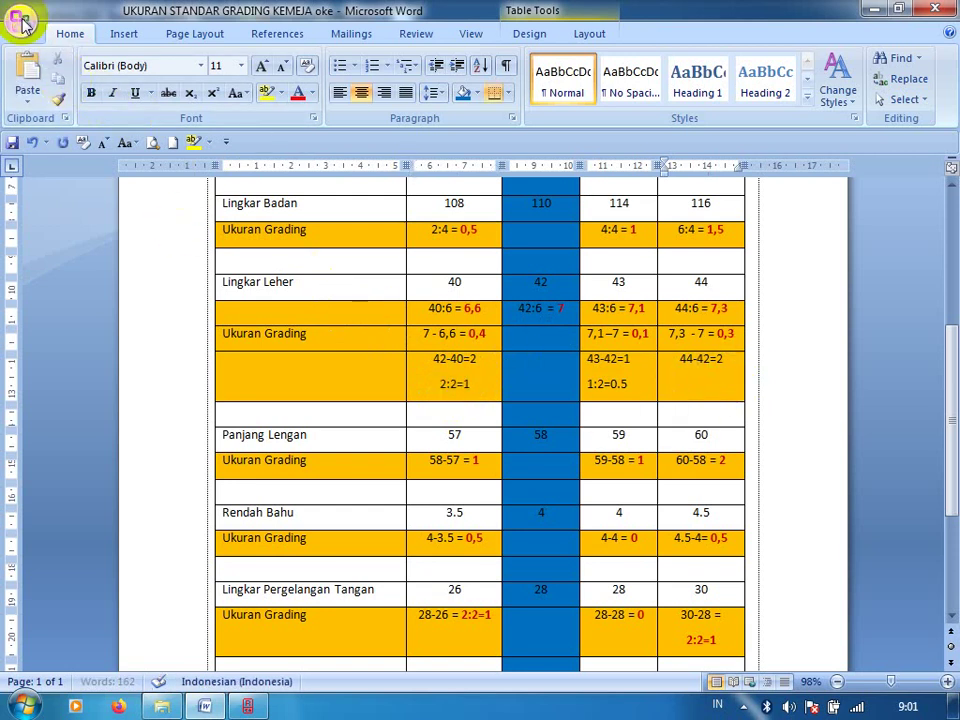
# Paste 2:2=1 into the 44 column cell and colour the 40 column's result 1 red.
pyautogui.click(27, 75)
pyautogui.moveTo(471, 383); pyautogui.dragTo(463, 383)
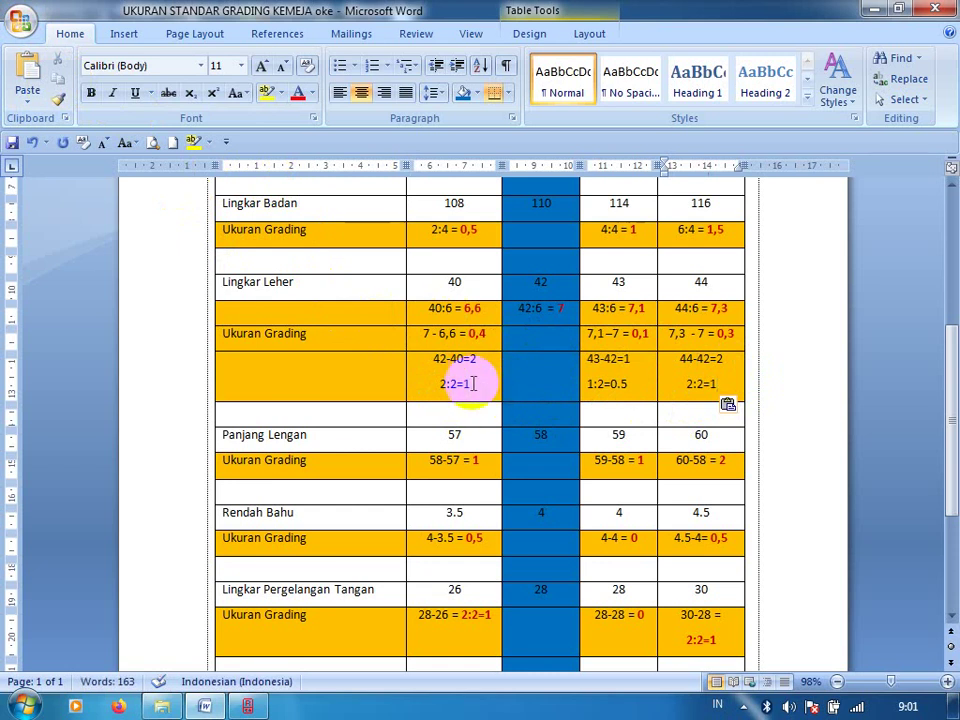
pyautogui.click(57, 78)
pyautogui.click(91, 92)
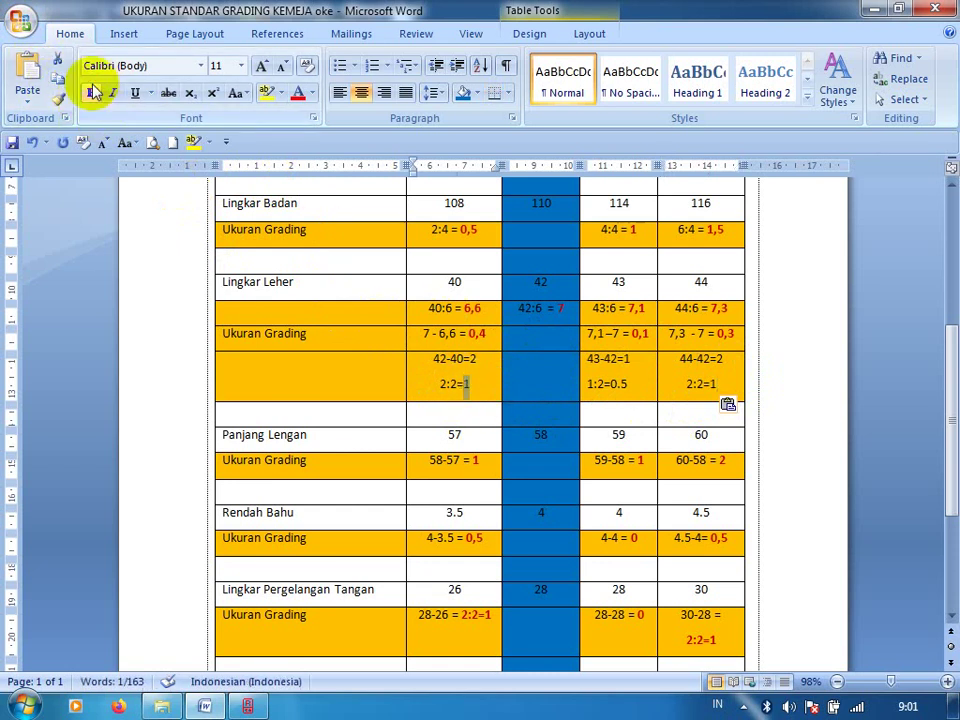
pyautogui.click(297, 93)
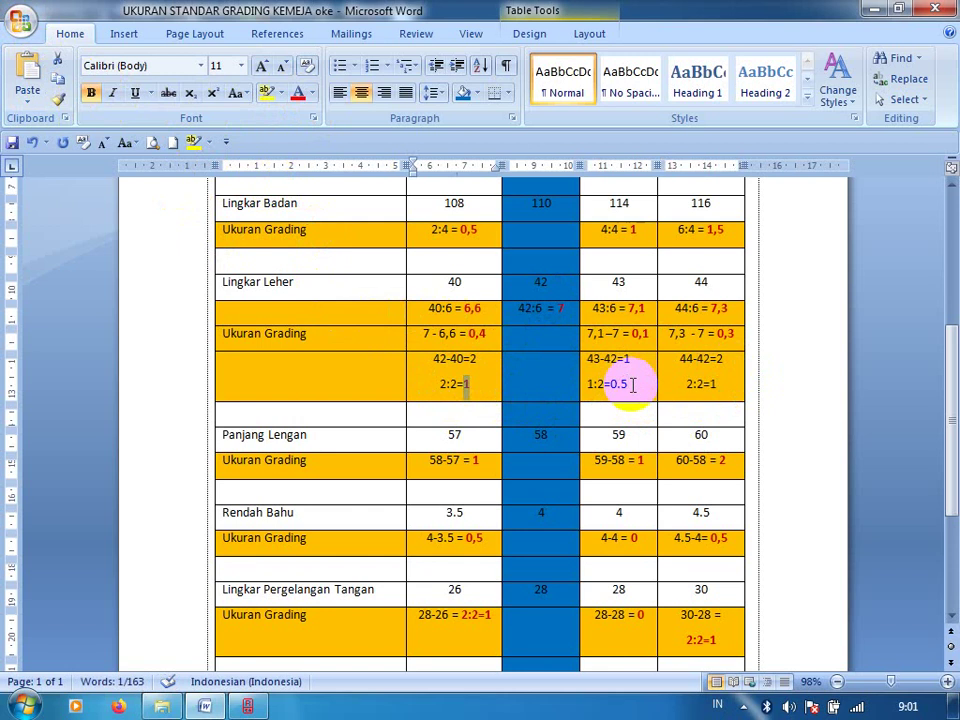
# Colour the 0.5 result and the 44 column's result 1 red as well.
pyautogui.moveTo(628, 384); pyautogui.dragTo(611, 384)
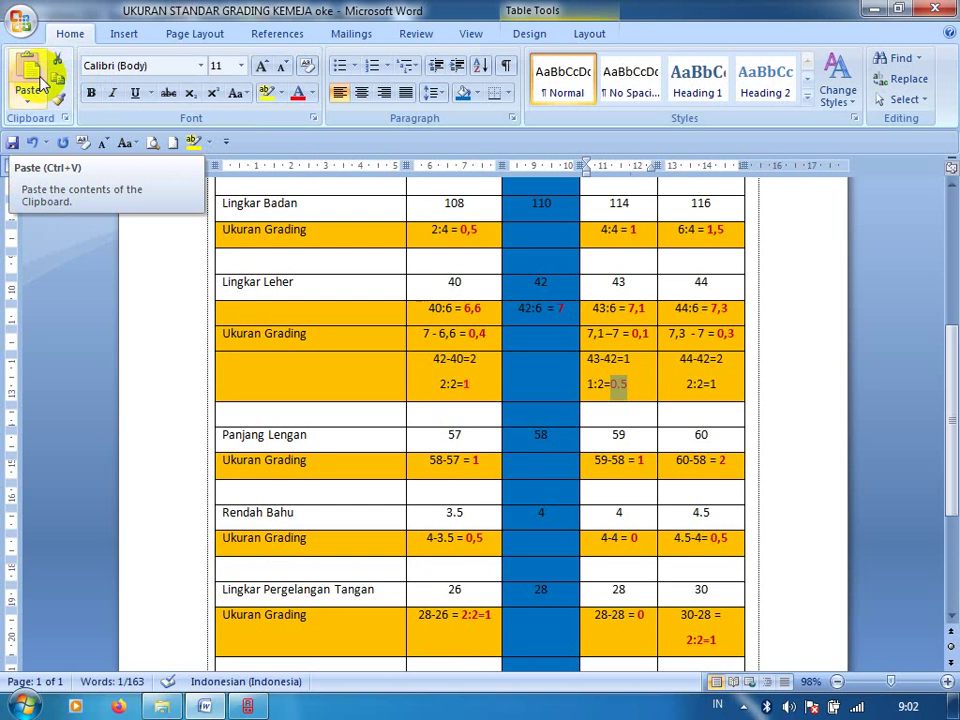
pyautogui.click(90, 92)
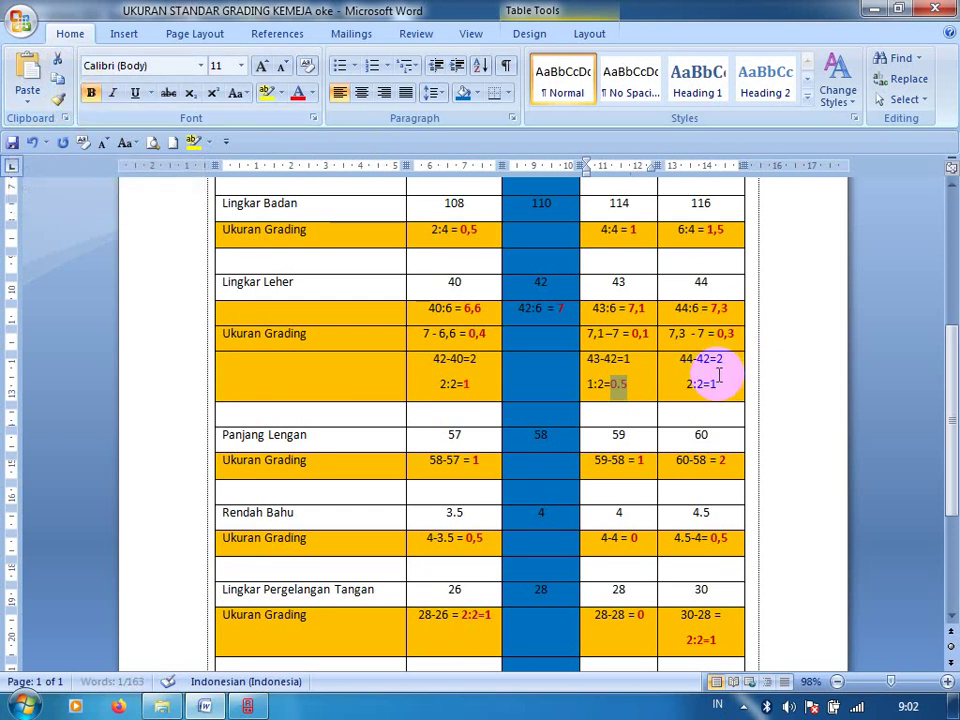
pyautogui.moveTo(725, 383); pyautogui.dragTo(712, 383)
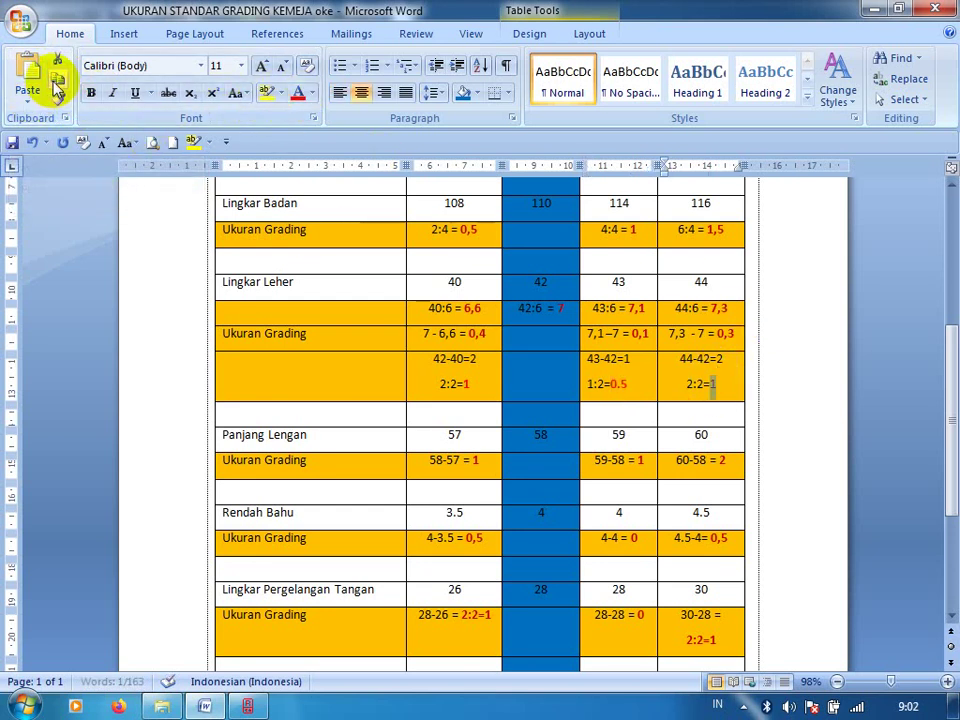
pyautogui.click(90, 94)
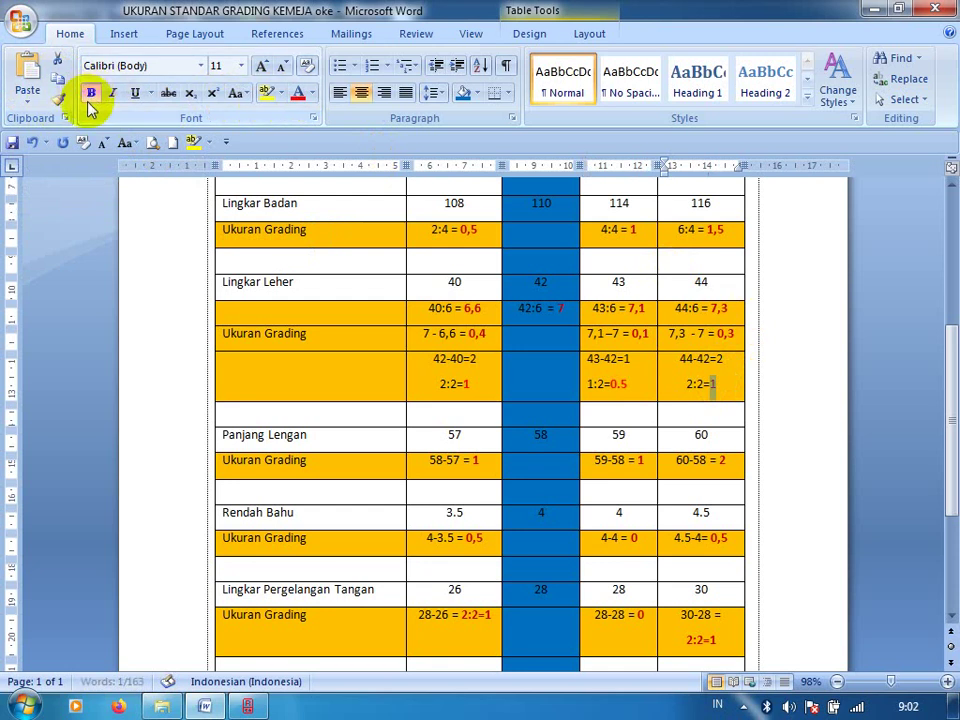
pyautogui.click(294, 375)
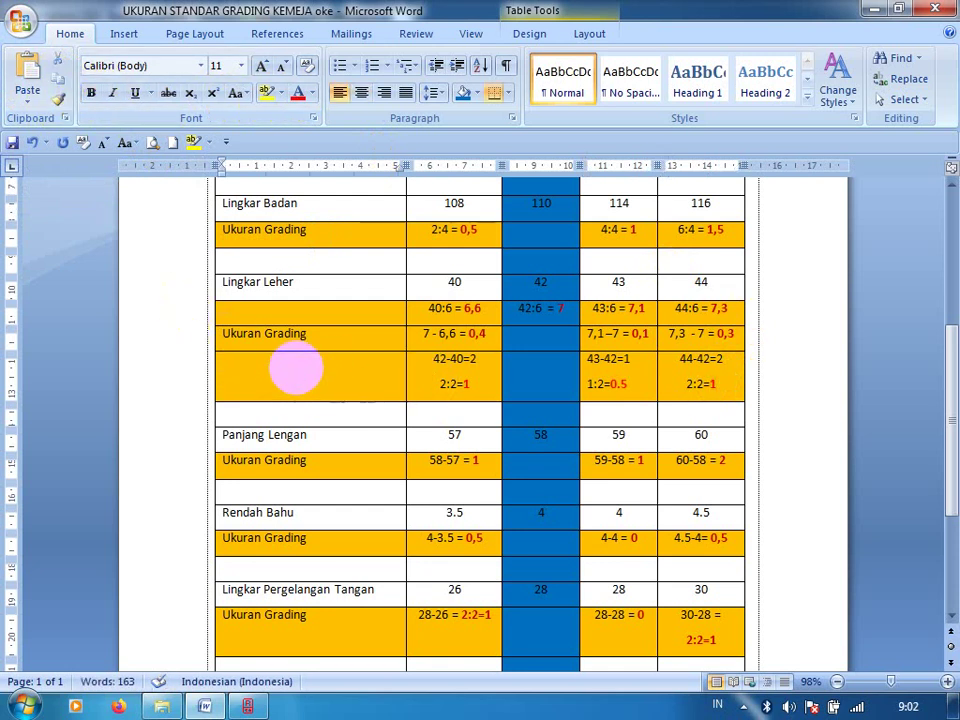
# Label the new row 'Ukuran grading krah', fixing the typo in 'grading'.
pyautogui.write('Ukuran krah')
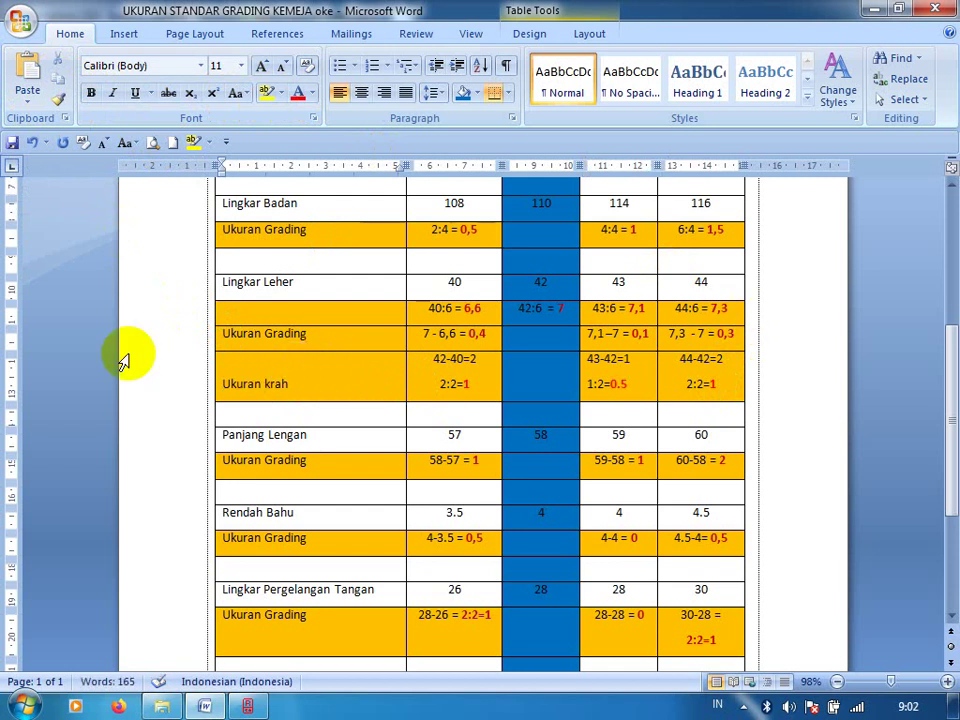
pyautogui.click(264, 372)
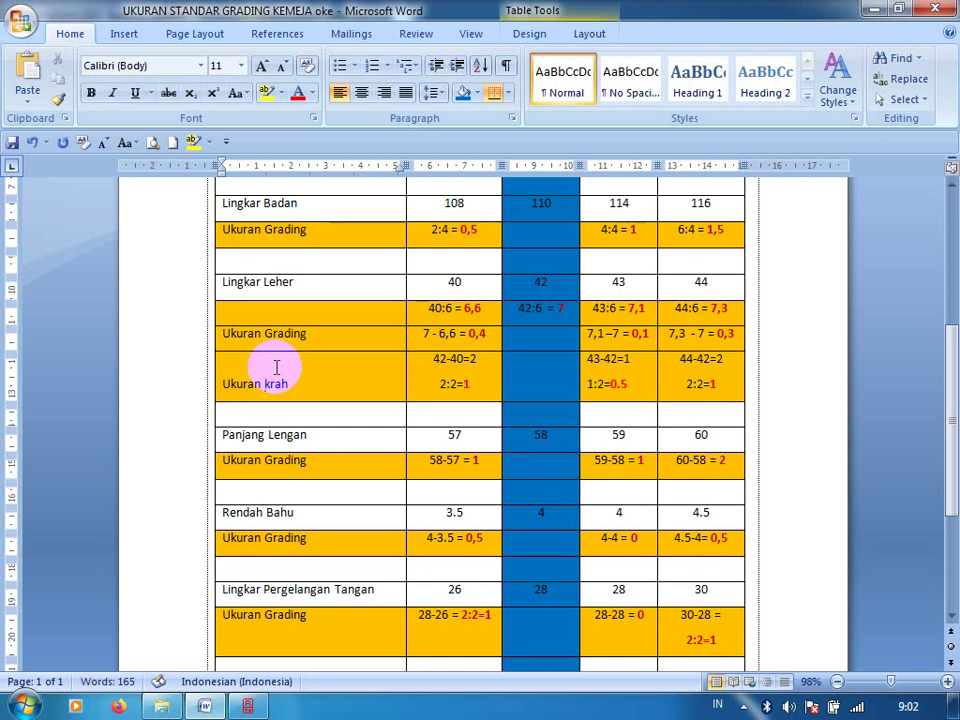
pyautogui.write('grafing')
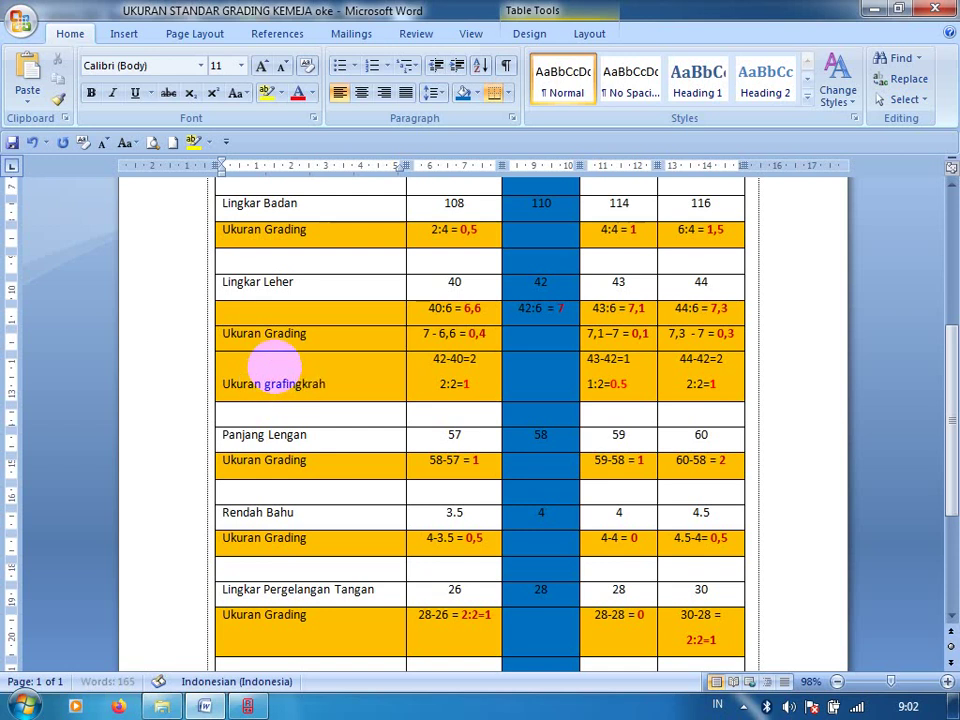
pyautogui.press('BackSpace')
pyautogui.press('BackSpace')
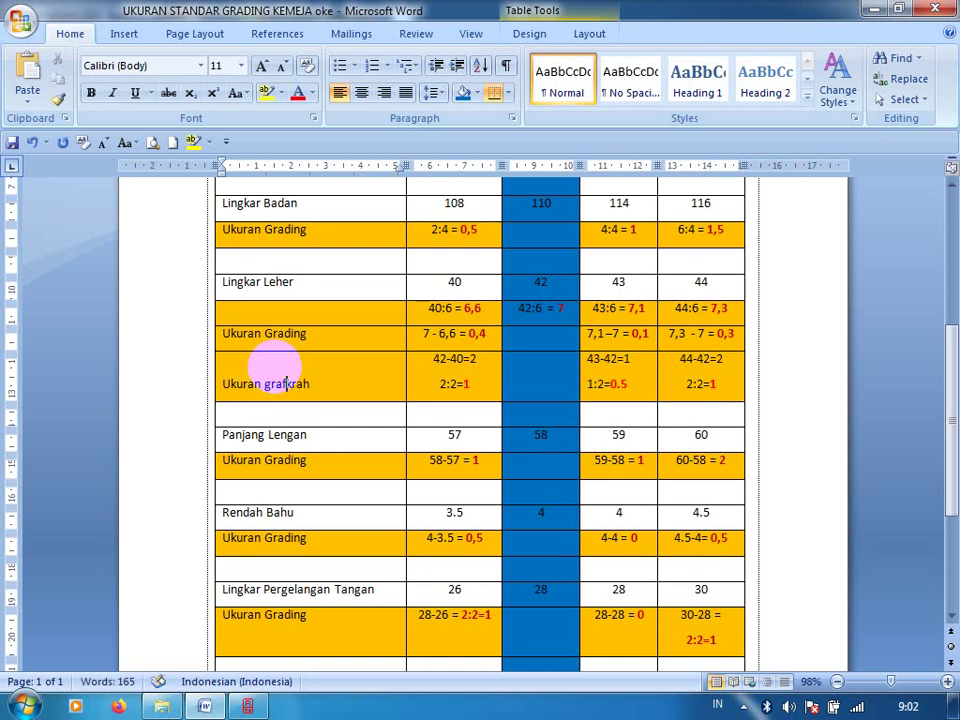
pyautogui.press('BackSpace')
pyautogui.write('ding')
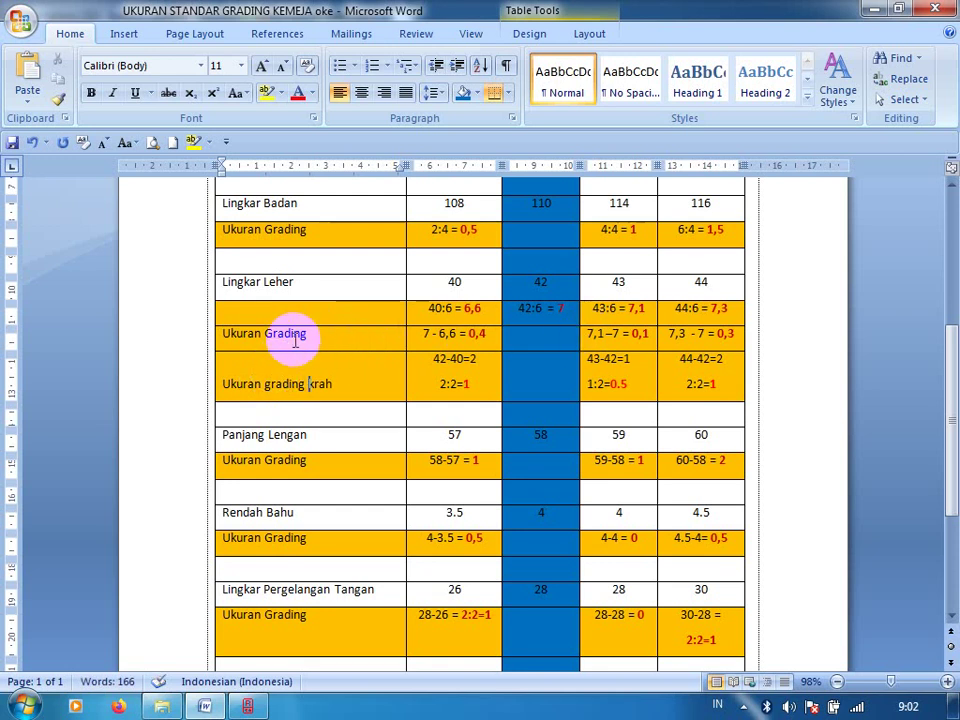
pyautogui.click(266, 334)
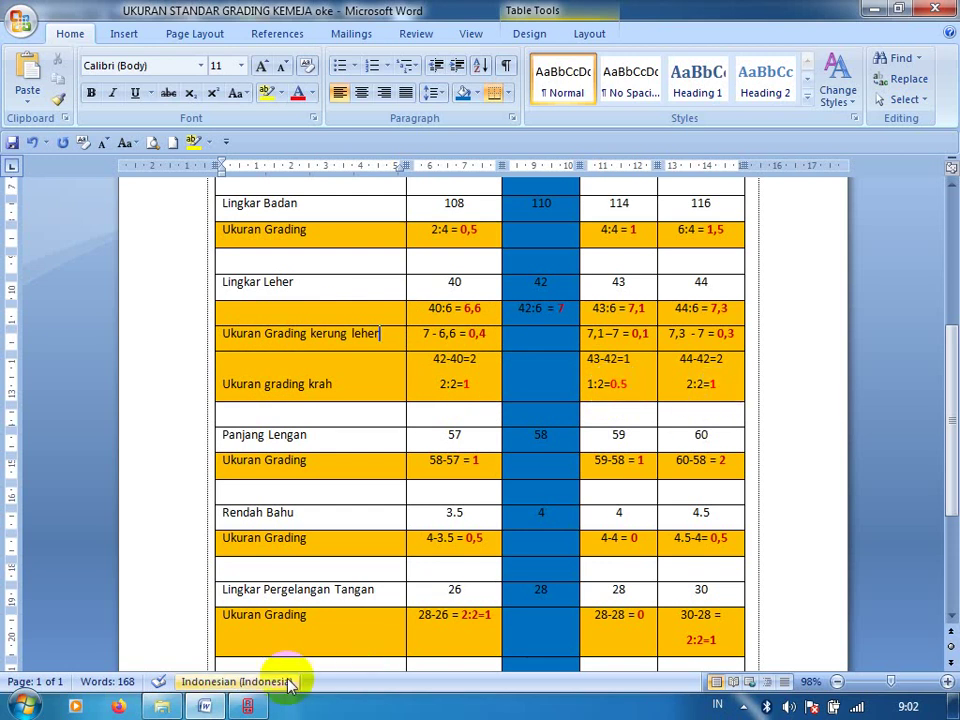
# Back in DGS, grade one end point of the thin piece with unequal X grading, dX -1, 0.5, 1 for S, L, XL.
pyautogui.click(243, 707)
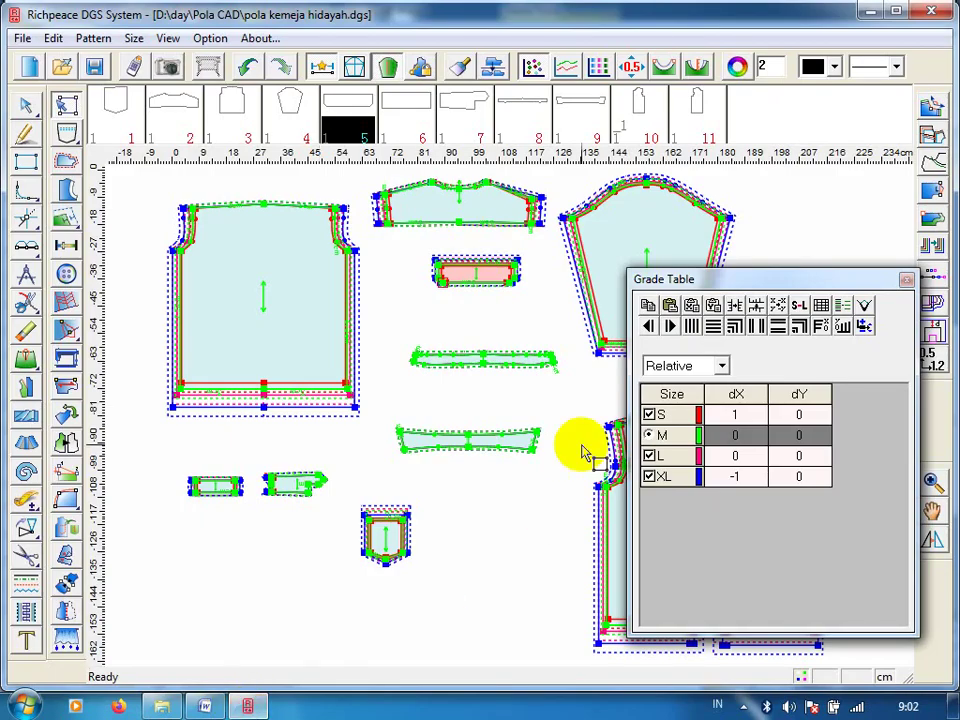
pyautogui.click(551, 357)
pyautogui.click(735, 414)
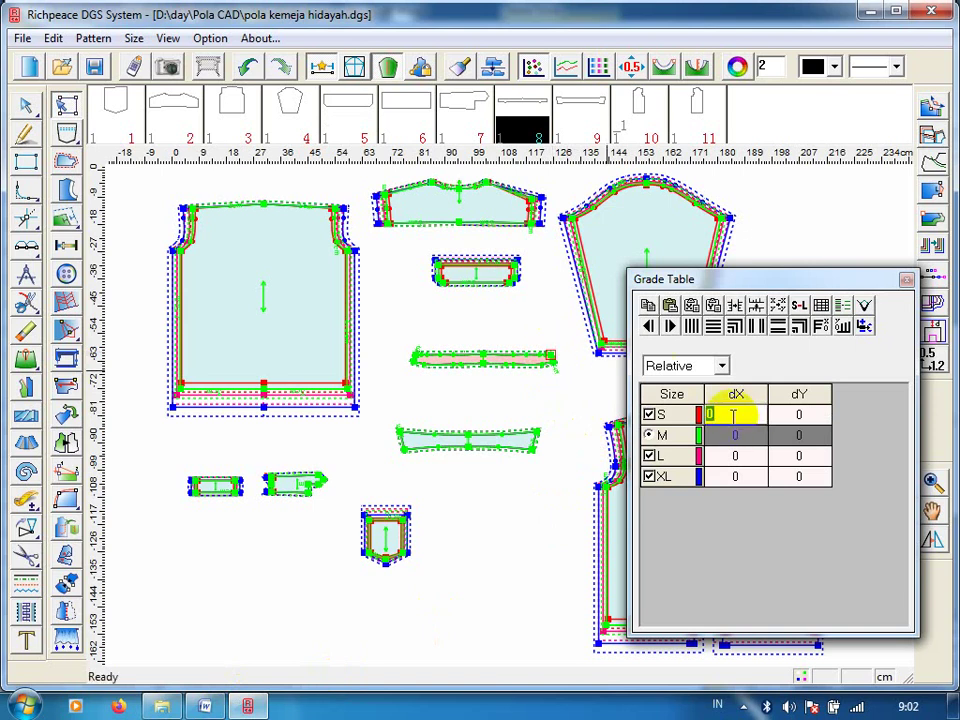
pyautogui.click(732, 456)
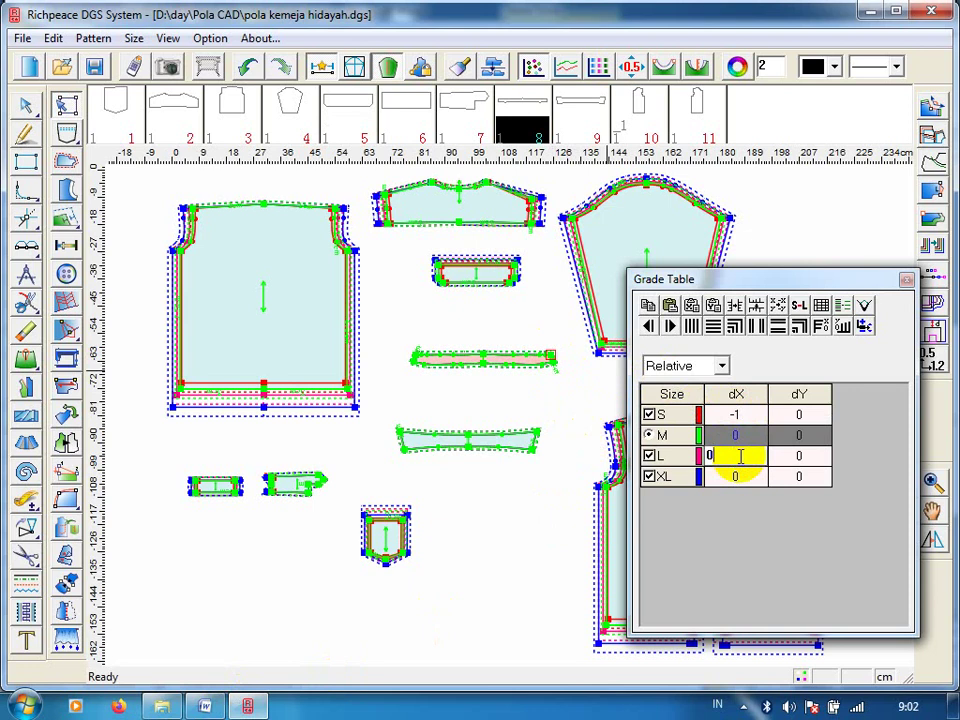
pyautogui.write('.5')
pyautogui.click(731, 476)
pyautogui.write('1')
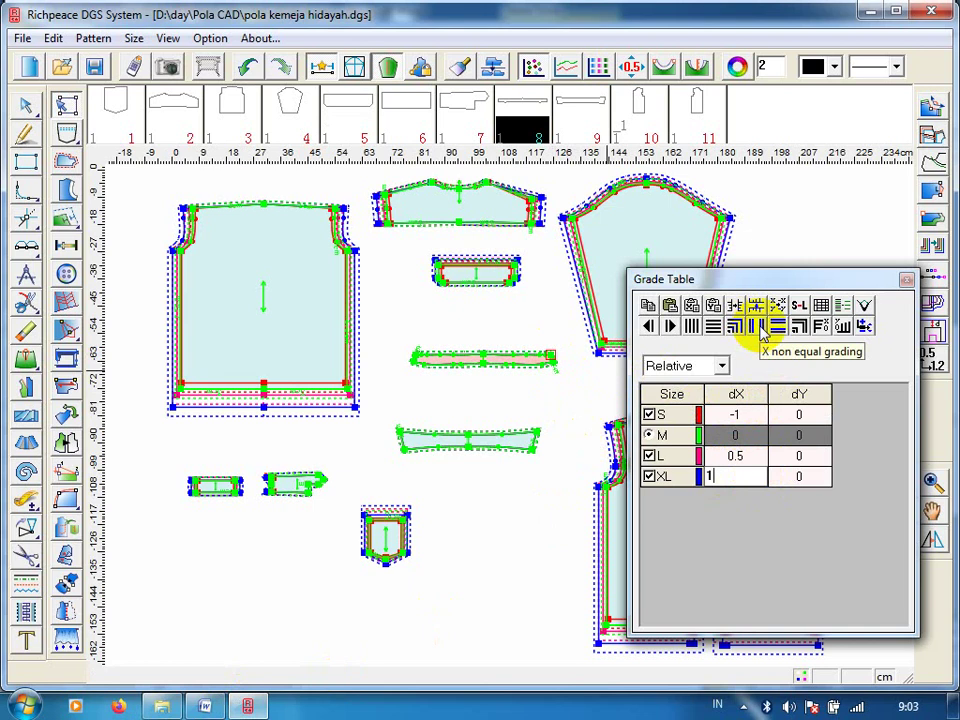
pyautogui.click(760, 330)
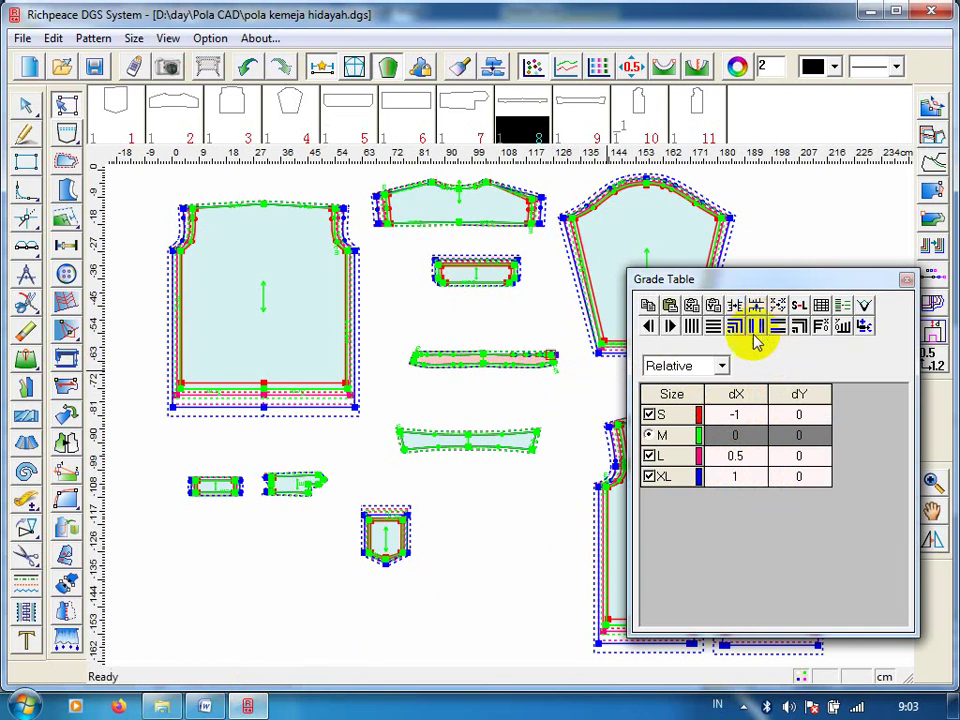
pyautogui.click(557, 369)
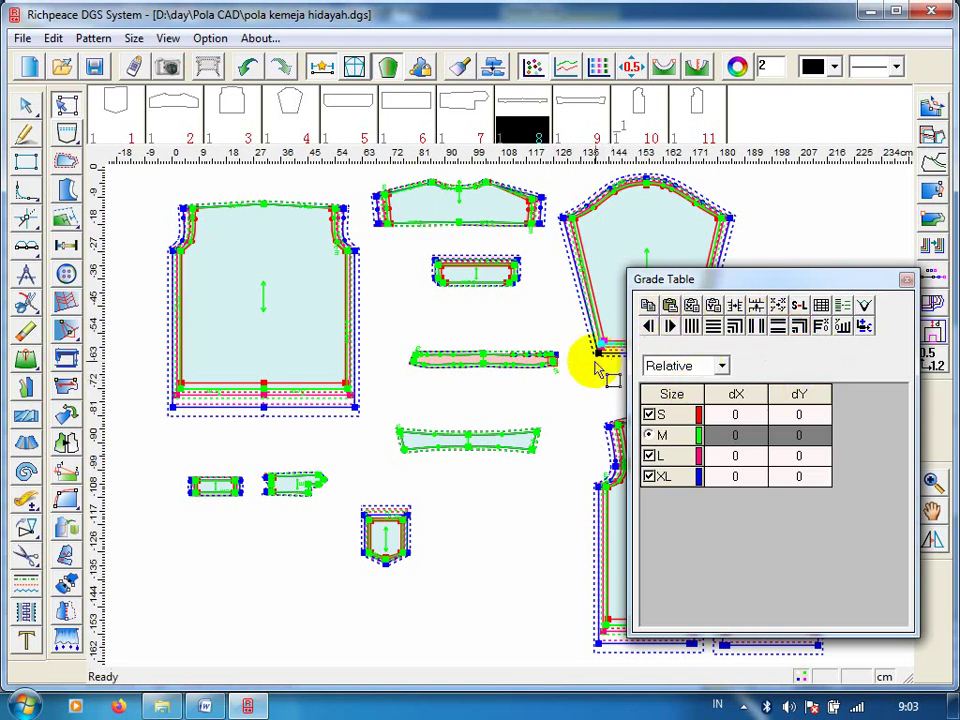
# Copy that grading to the thin piece's left end point, mirrored to dX 1, -0.5, -1.
pyautogui.click(553, 355)
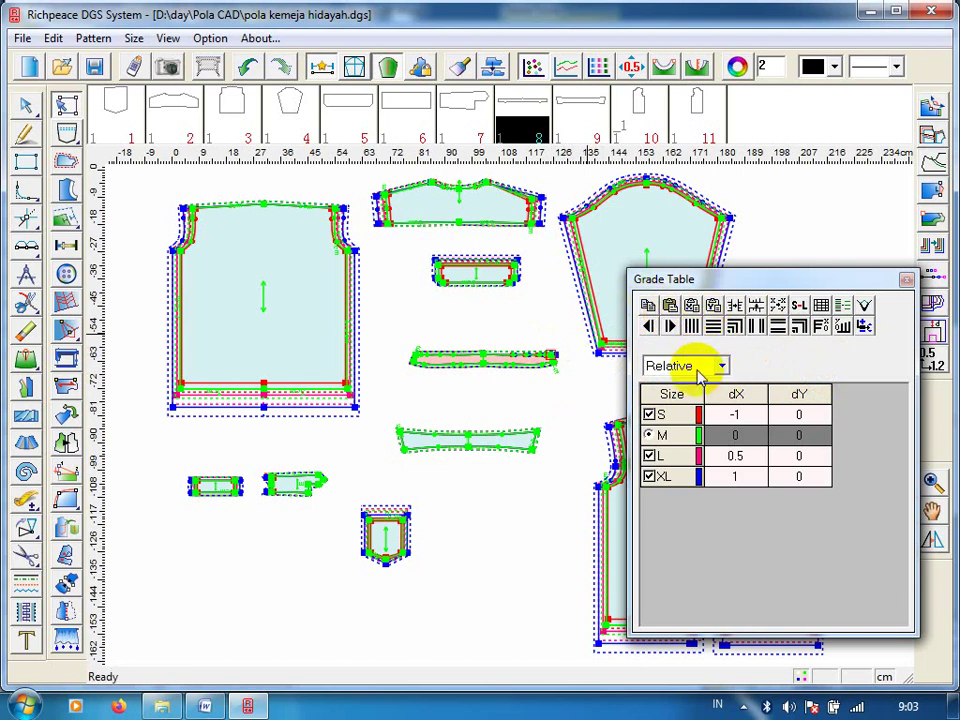
pyautogui.click(553, 360)
pyautogui.click(556, 366)
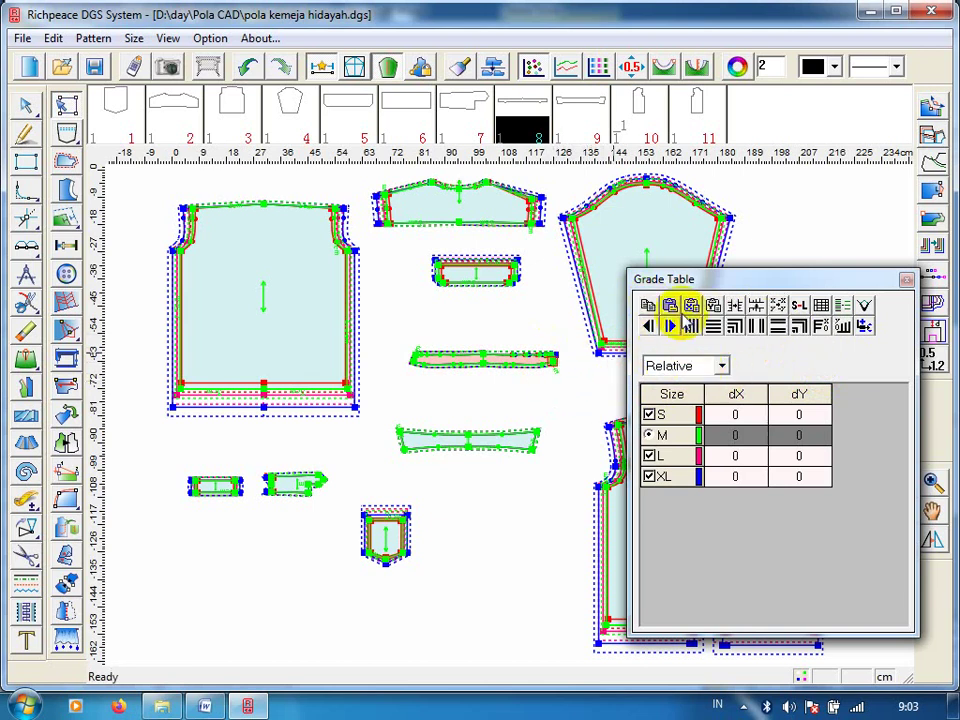
pyautogui.click(676, 312)
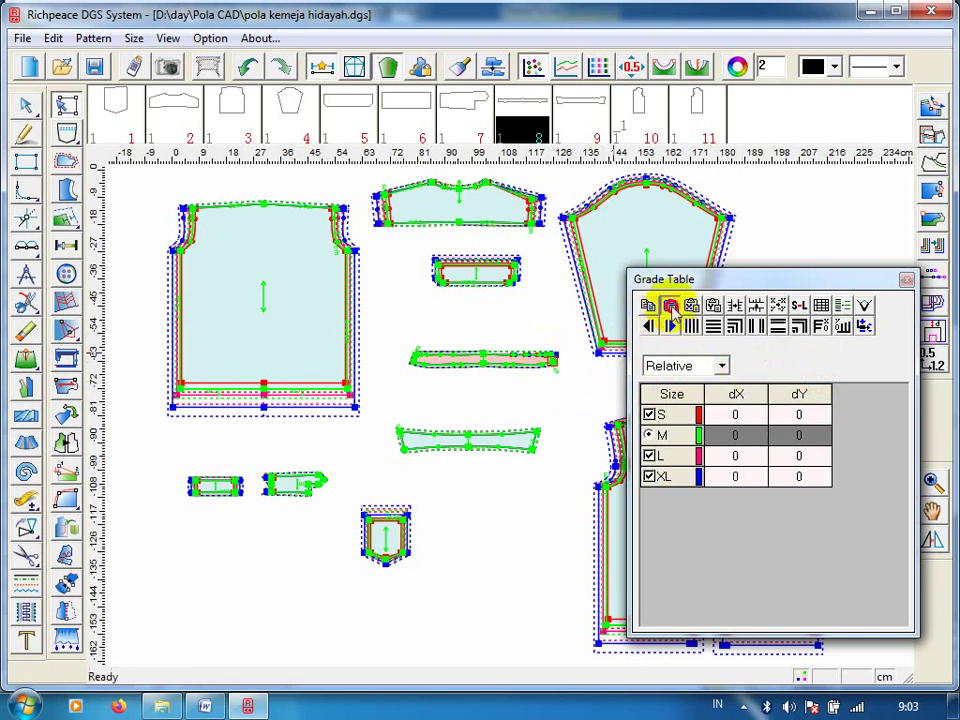
pyautogui.click(414, 355)
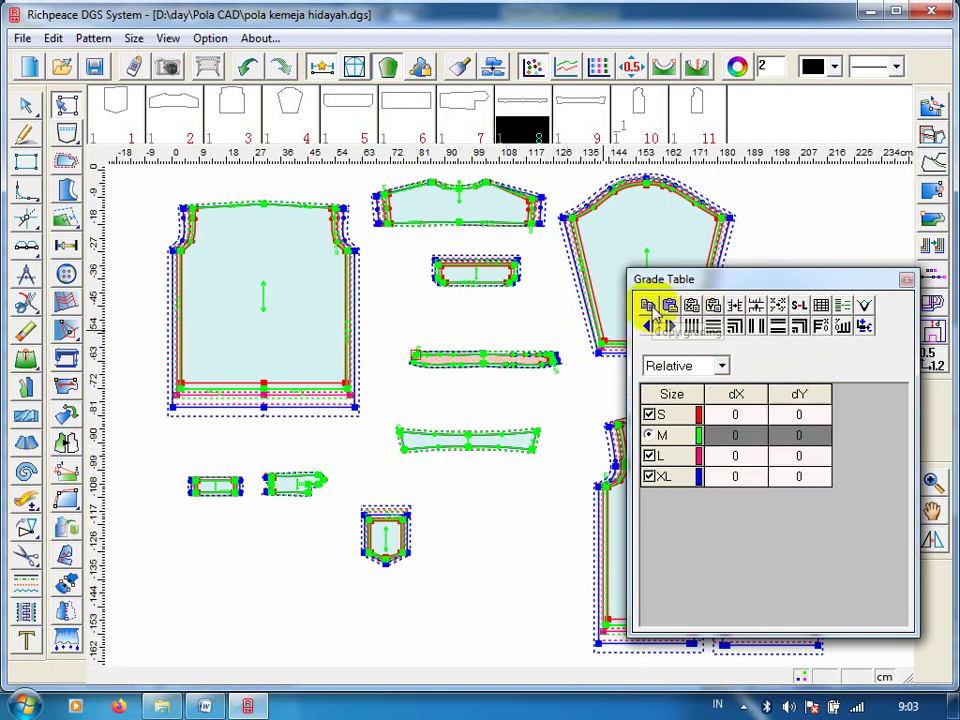
pyautogui.click(670, 305)
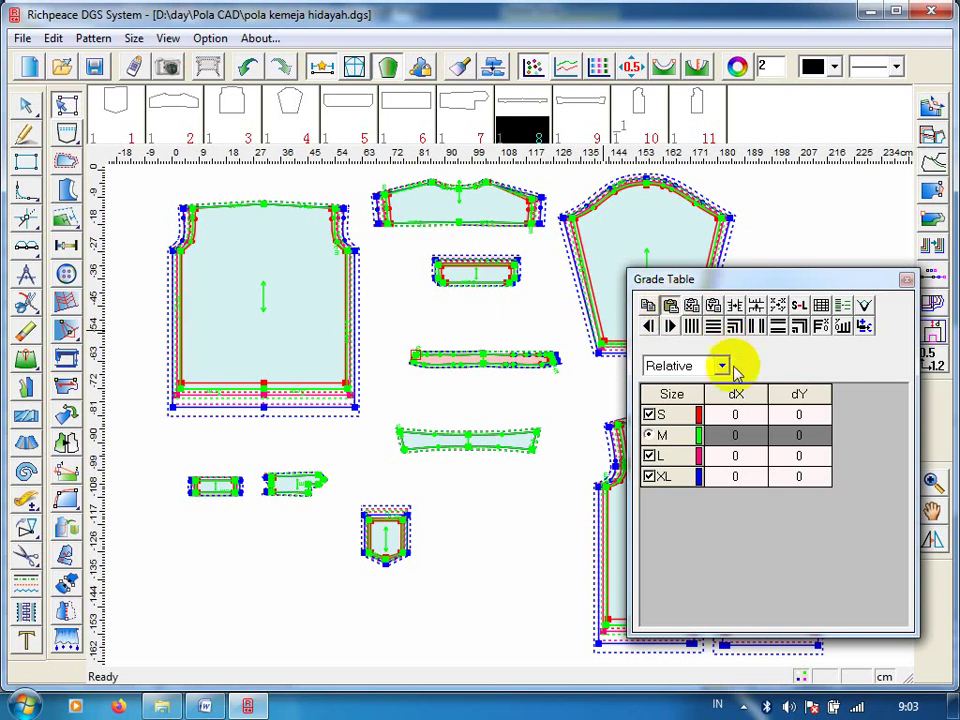
pyautogui.doubleClick(712, 414)
pyautogui.write('1')
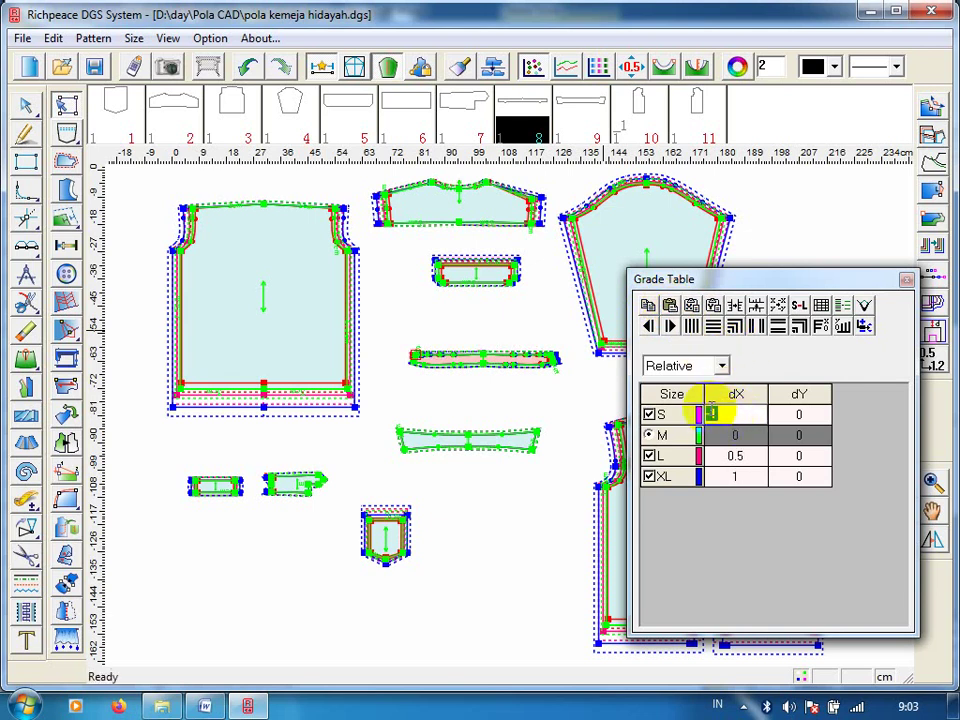
pyautogui.doubleClick(722, 455)
pyautogui.click(710, 455)
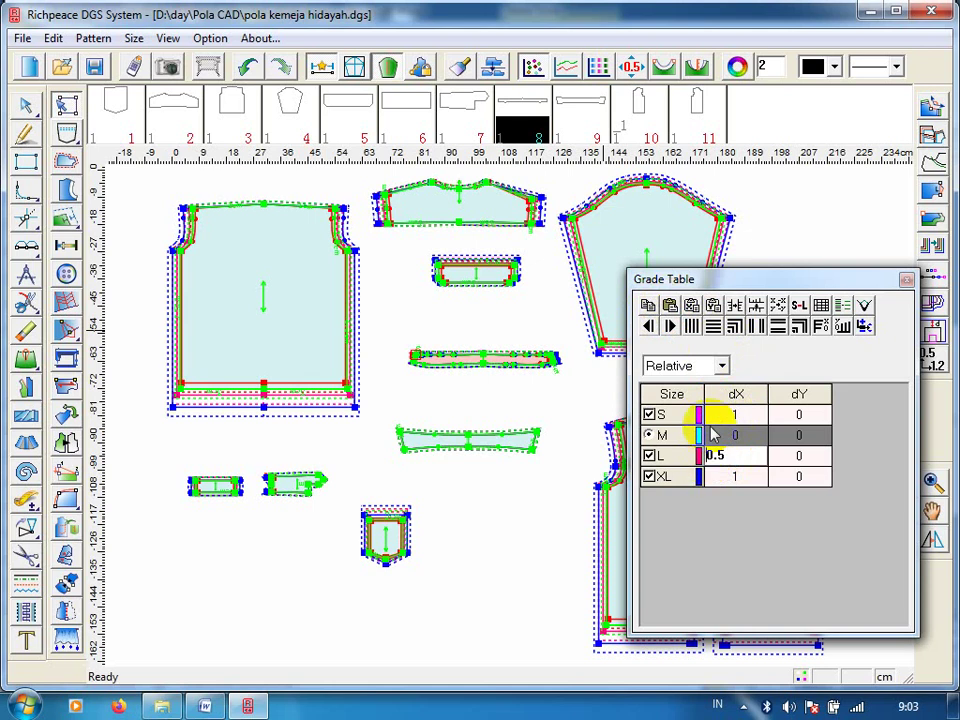
pyautogui.write('-0.5')
pyautogui.doubleClick(729, 476)
pyautogui.write('-1')
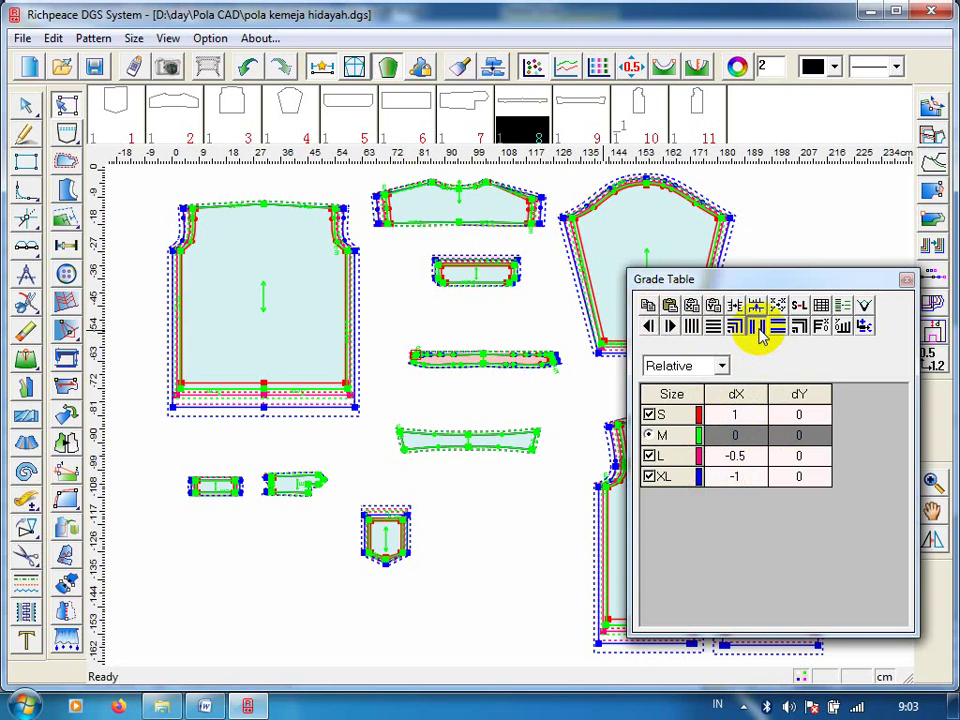
pyautogui.click(415, 358)
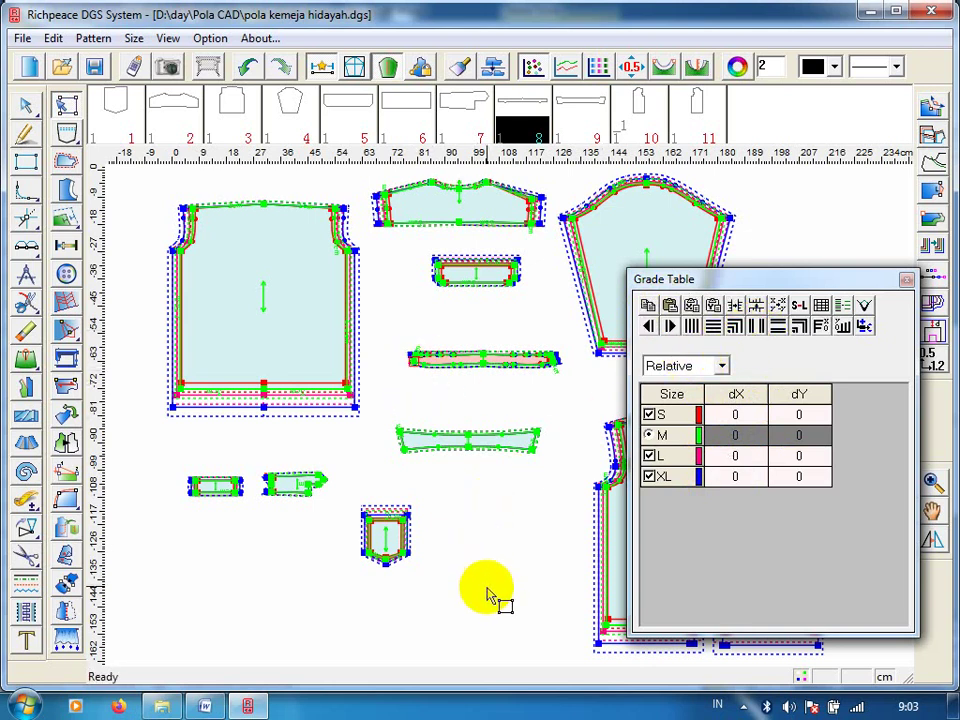
# Paste grading onto the middle piece's left end point with unequal X grading, dX 1, -0.5, -1 for S, L, XL.
pyautogui.click(424, 366)
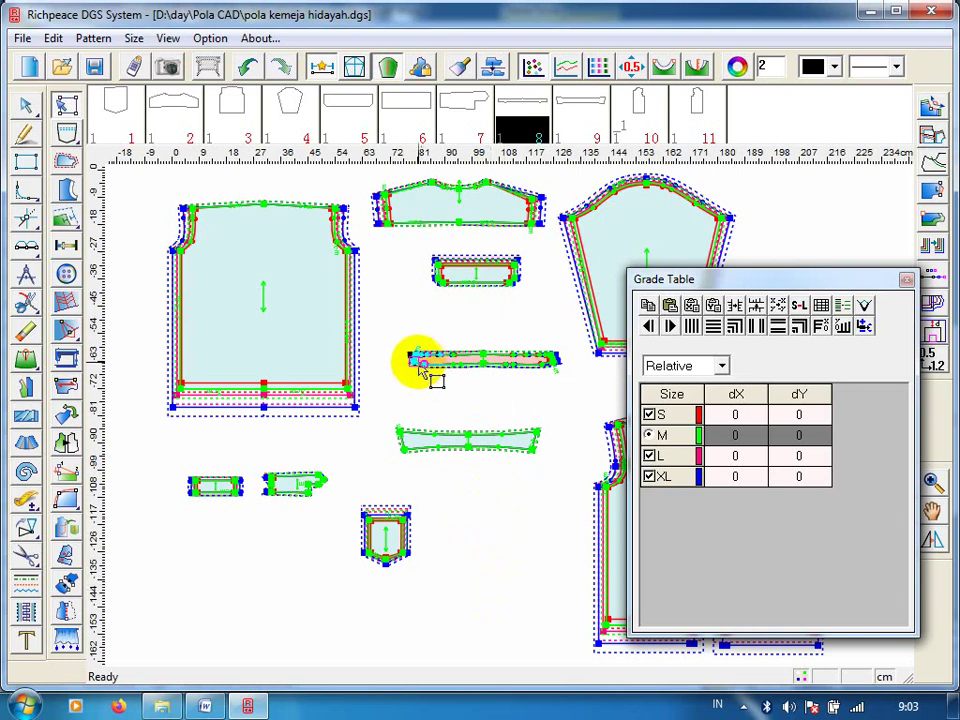
pyautogui.click(670, 305)
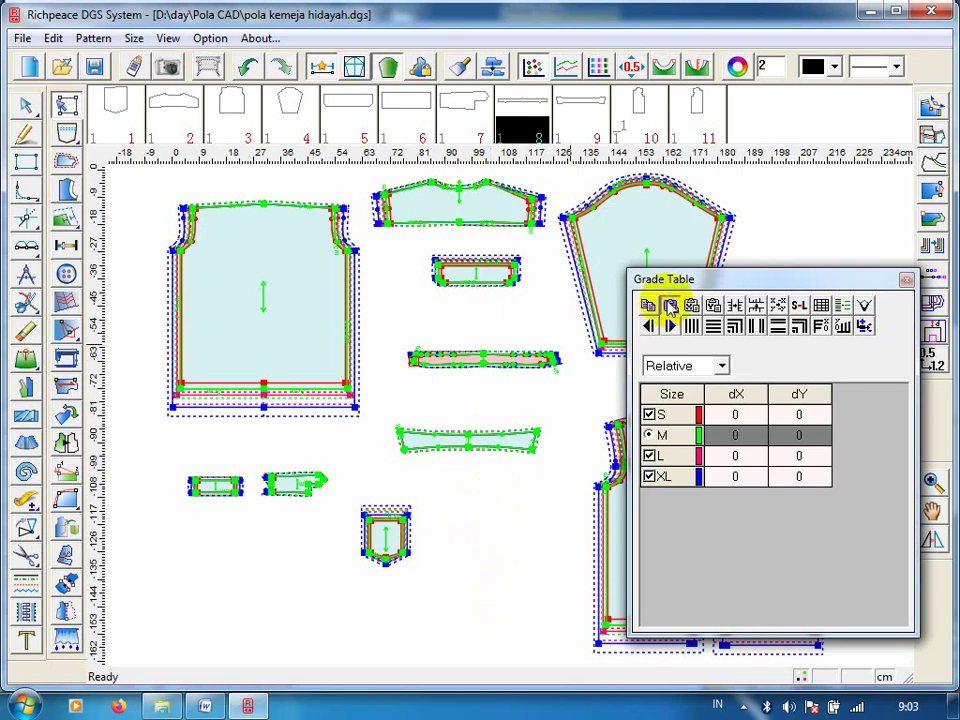
pyautogui.click(670, 305)
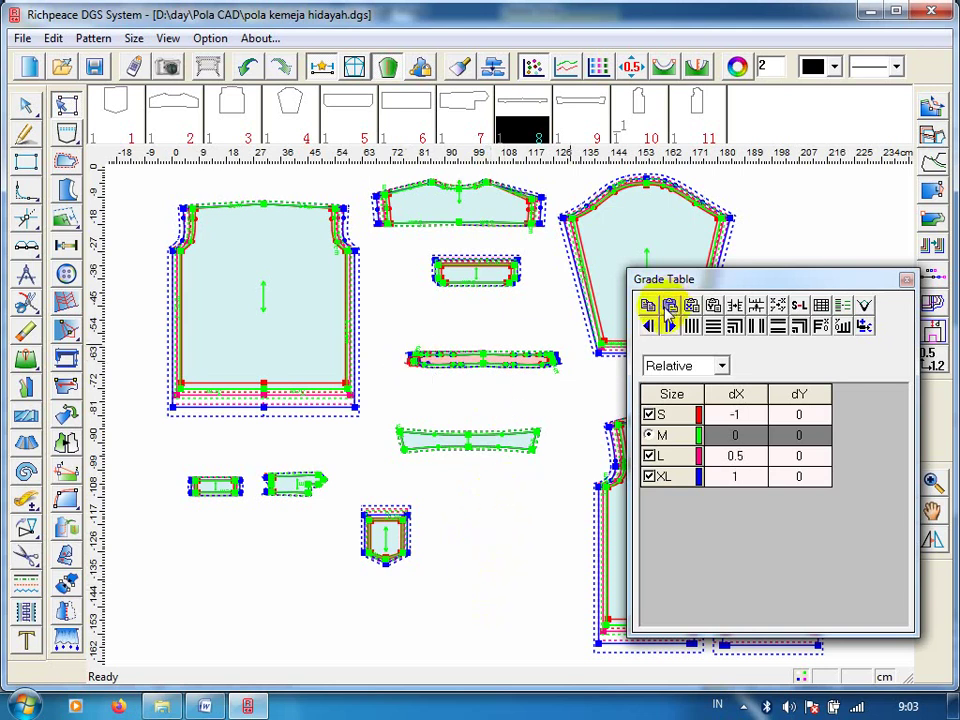
pyautogui.click(757, 330)
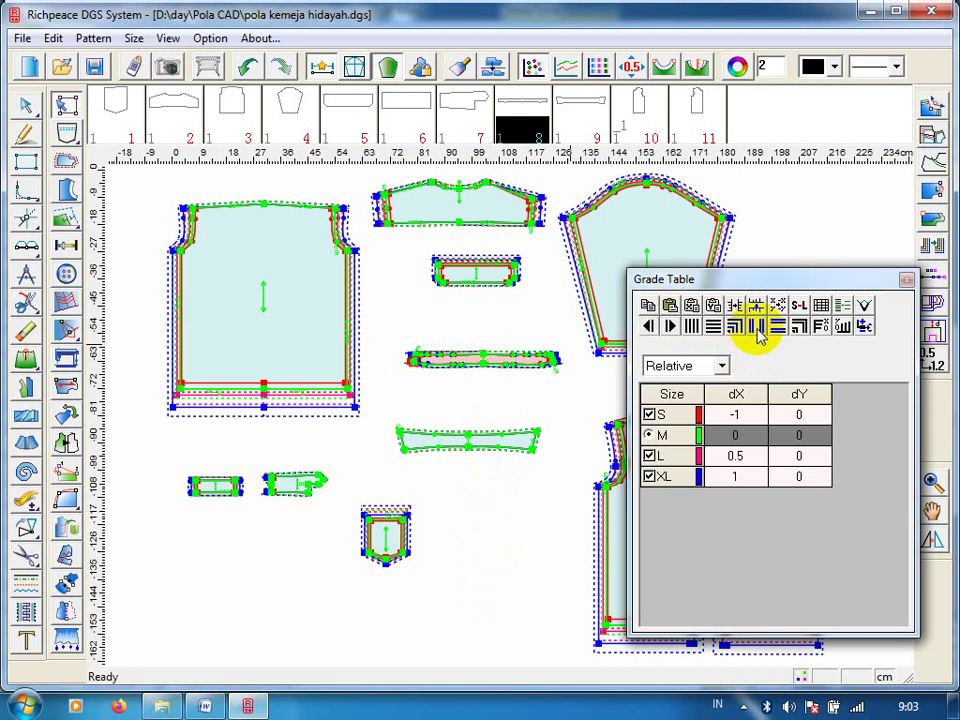
pyautogui.doubleClick(733, 416)
pyautogui.write('1')
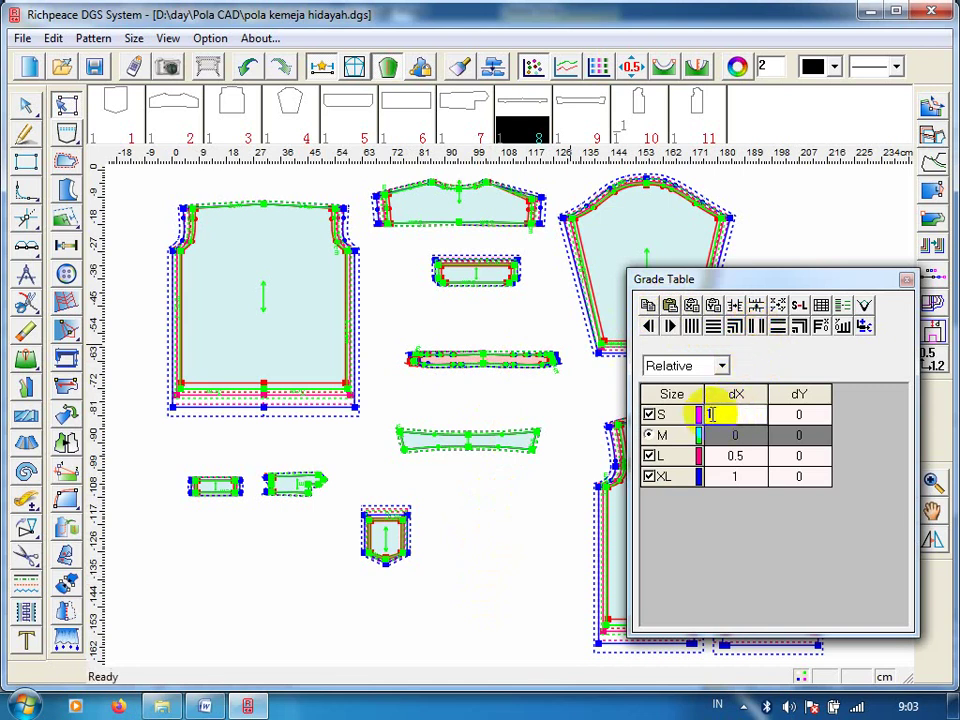
pyautogui.doubleClick(716, 456)
pyautogui.write('-0.5')
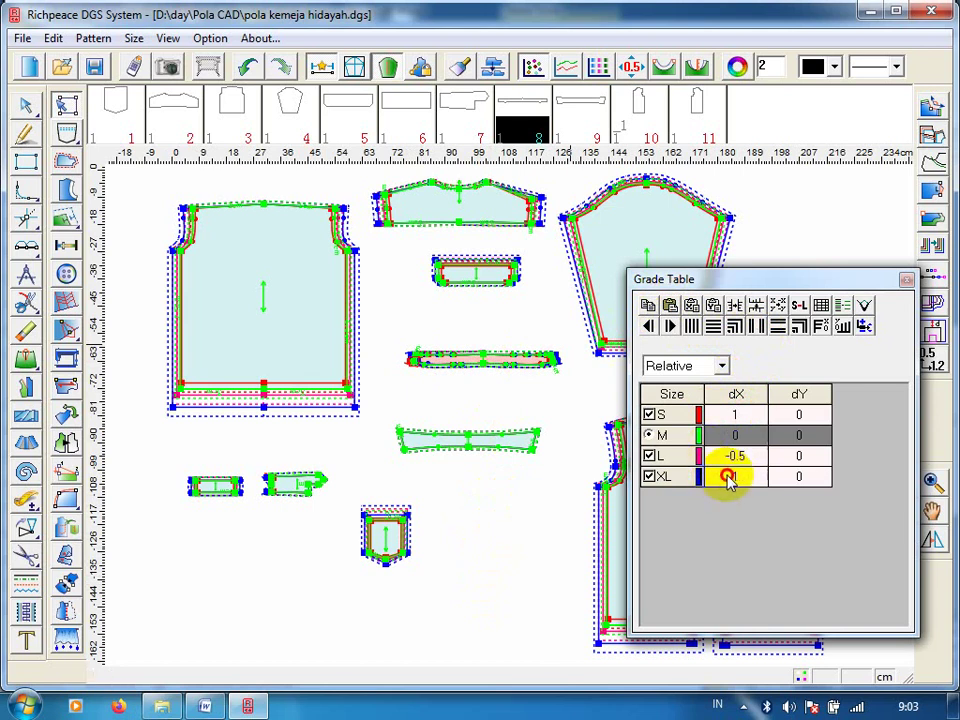
pyautogui.doubleClick(714, 476)
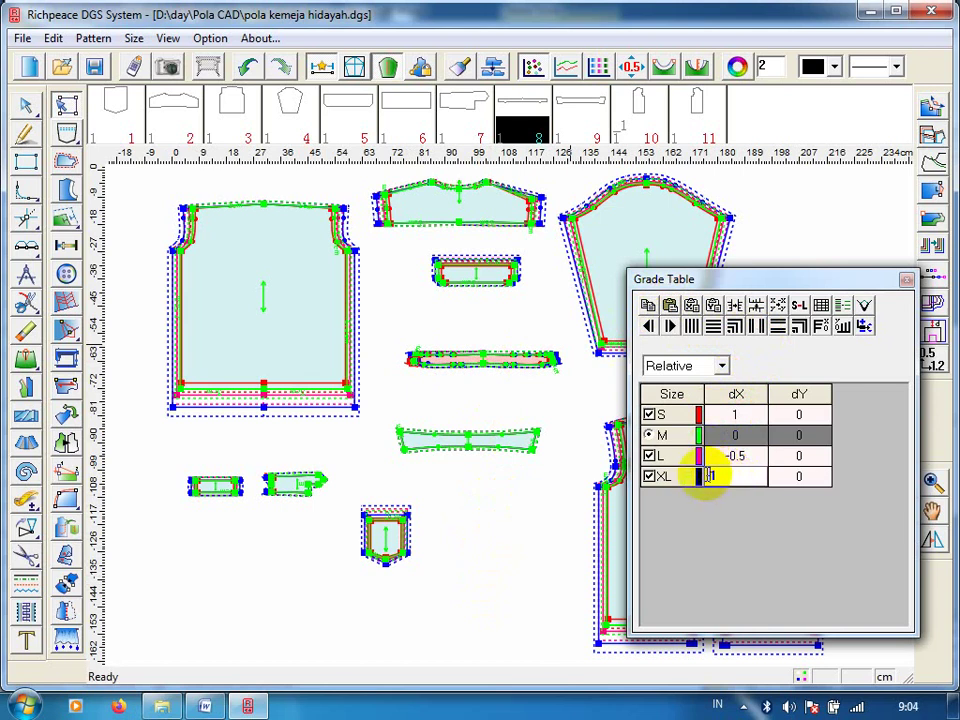
pyautogui.write('-1')
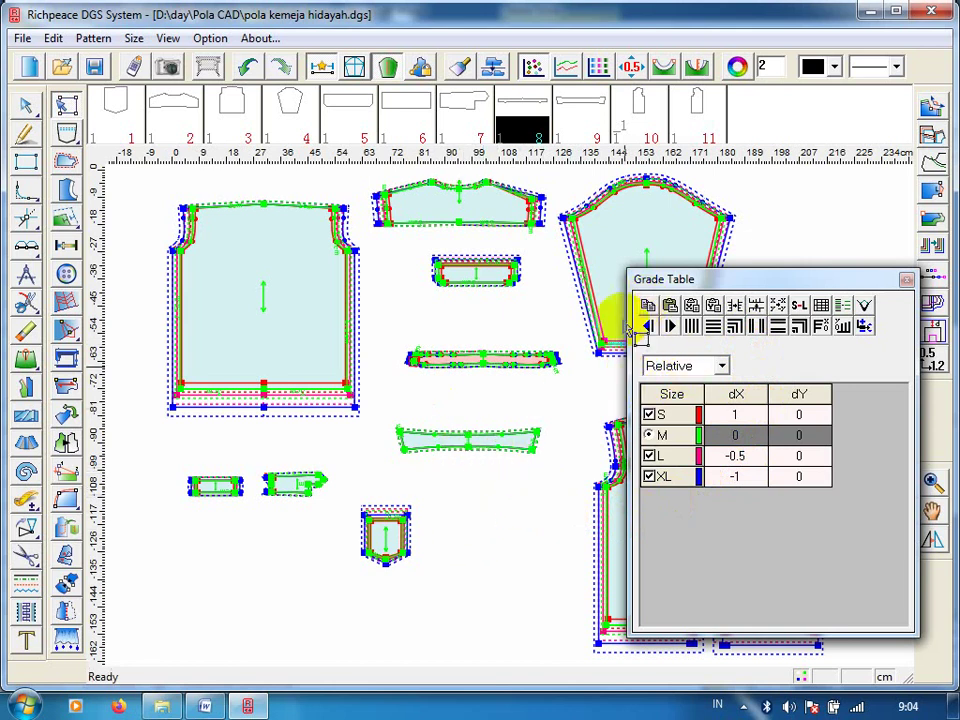
# Copy and paste the mirrored gradings onto both lower band end points, then close the Grade Table.
pyautogui.click(406, 450)
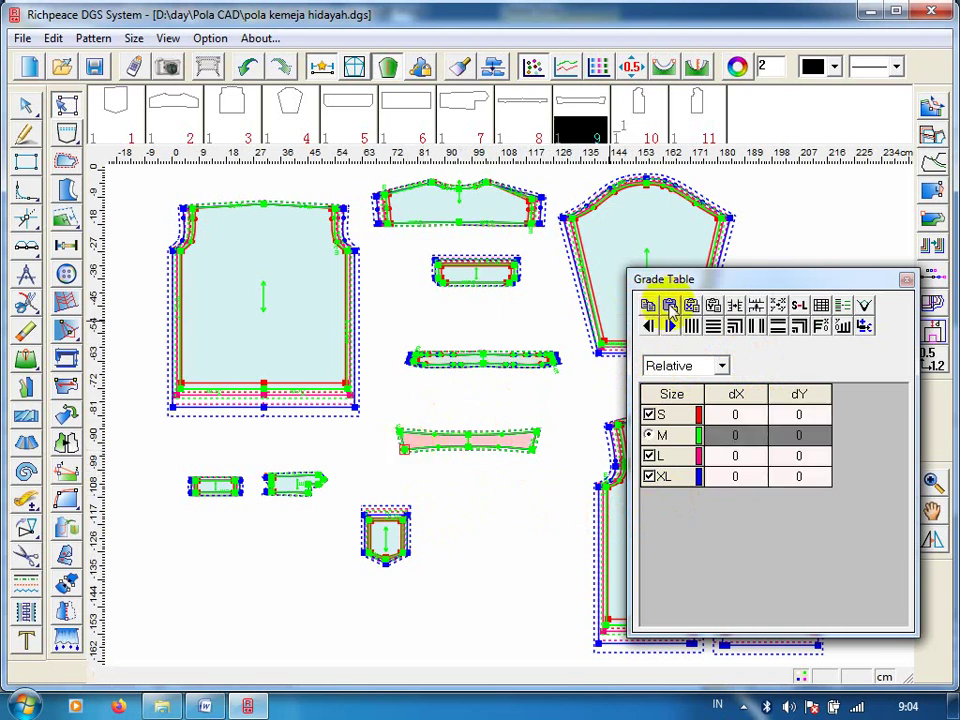
pyautogui.click(670, 305)
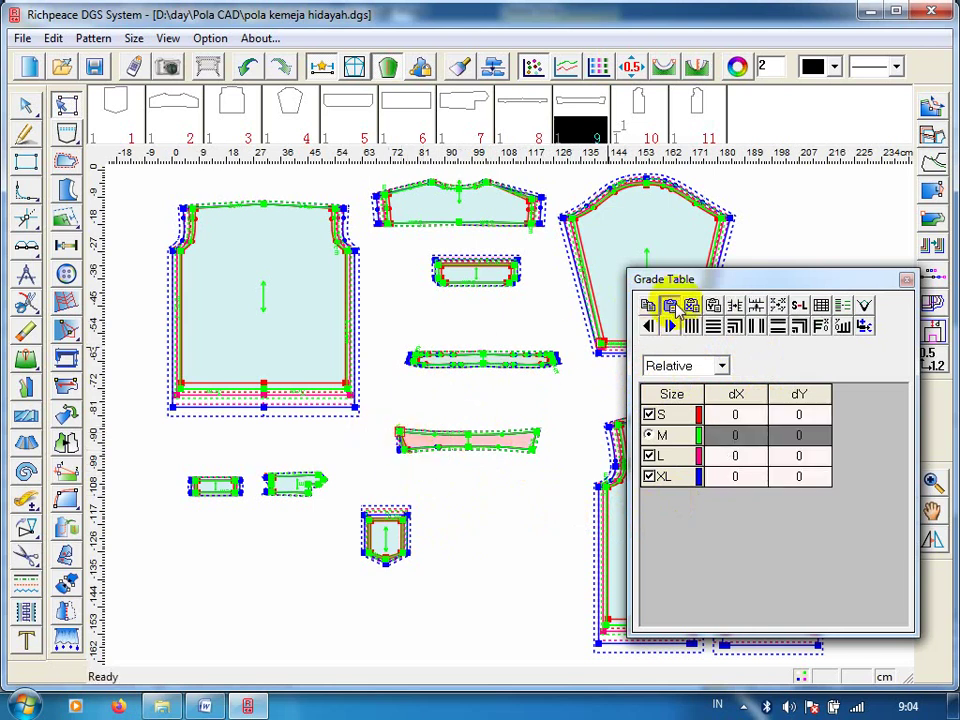
pyautogui.click(556, 361)
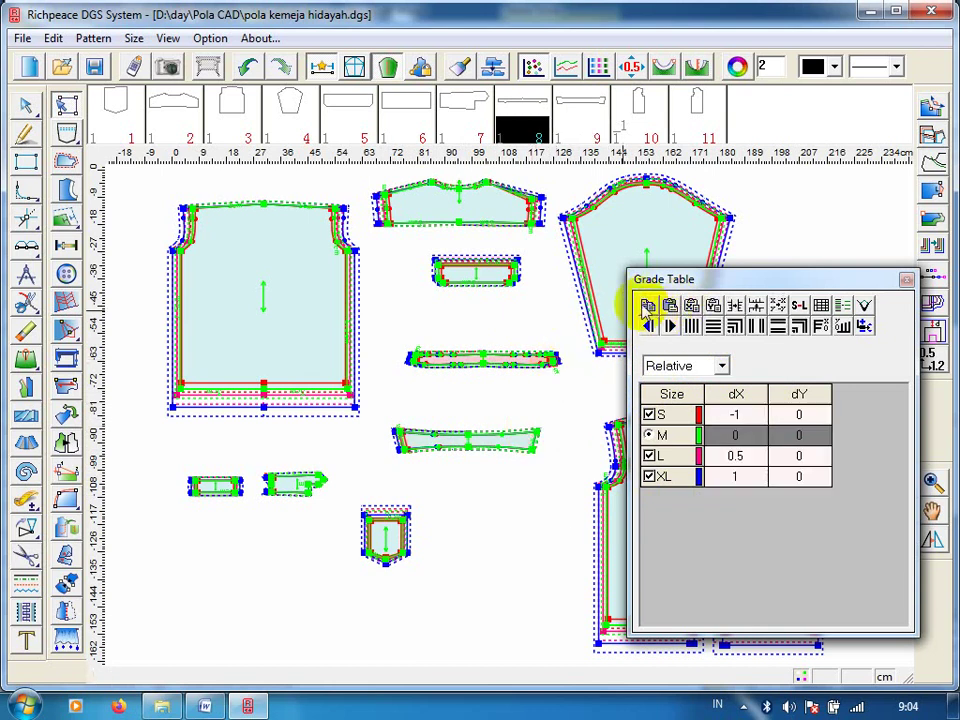
pyautogui.click(536, 430)
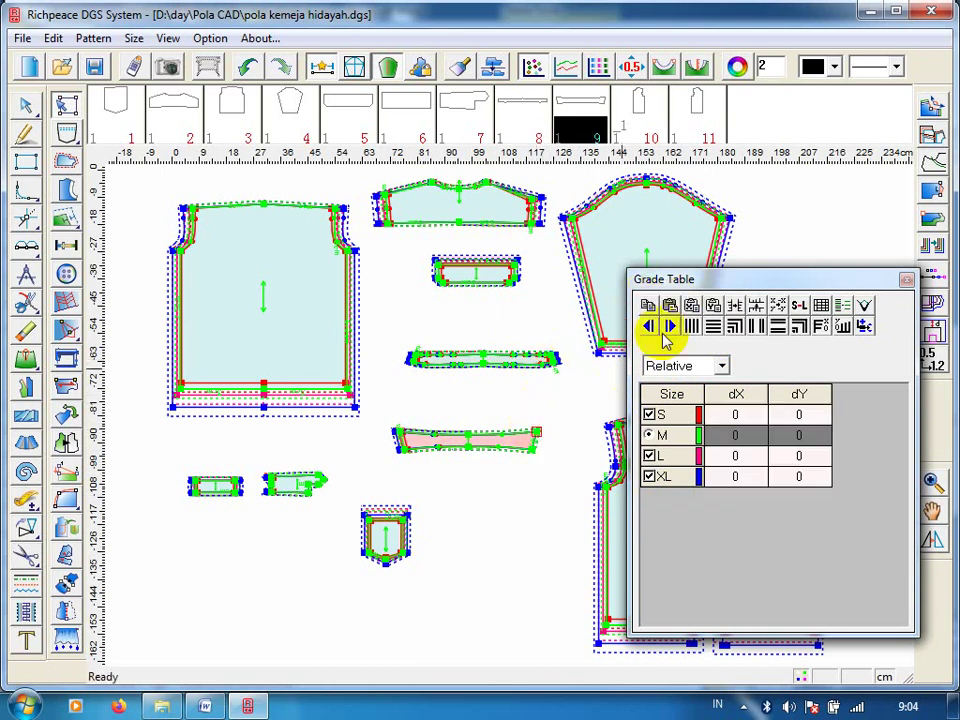
pyautogui.click(670, 305)
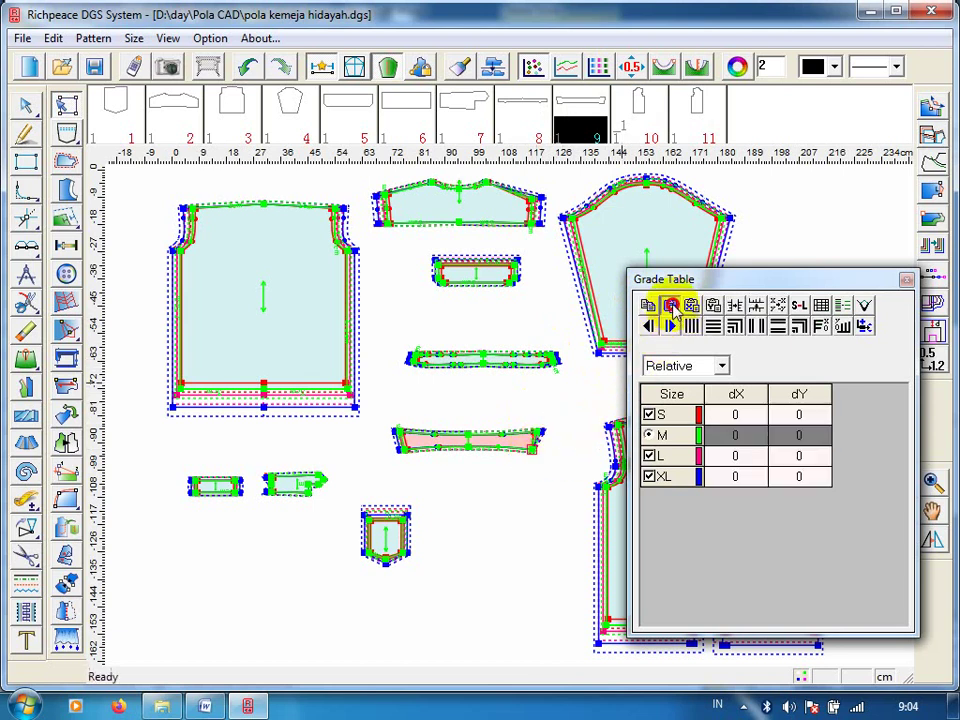
pyautogui.click(670, 305)
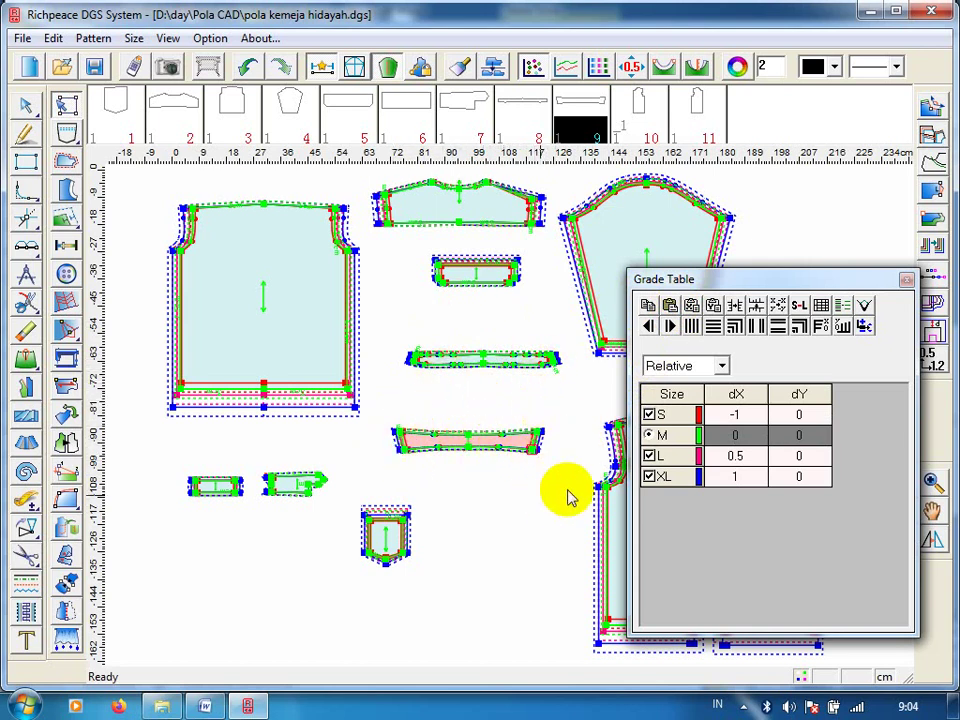
pyautogui.click(904, 285)
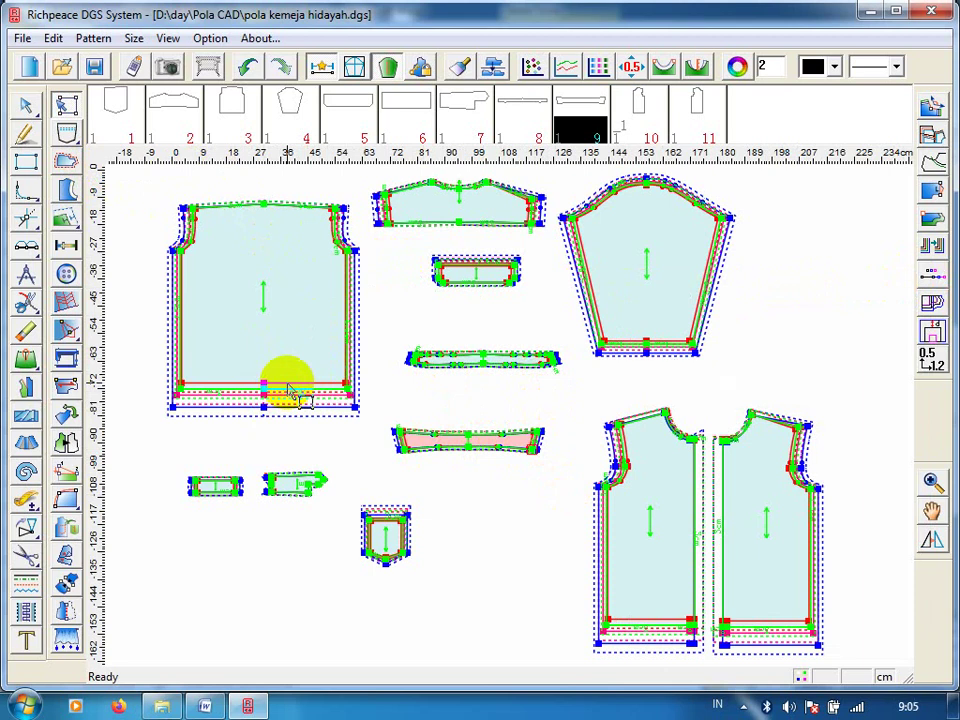
# Select a point on the bodice hem and reveal the taskbar's hidden notification icons.
pyautogui.click(283, 399)
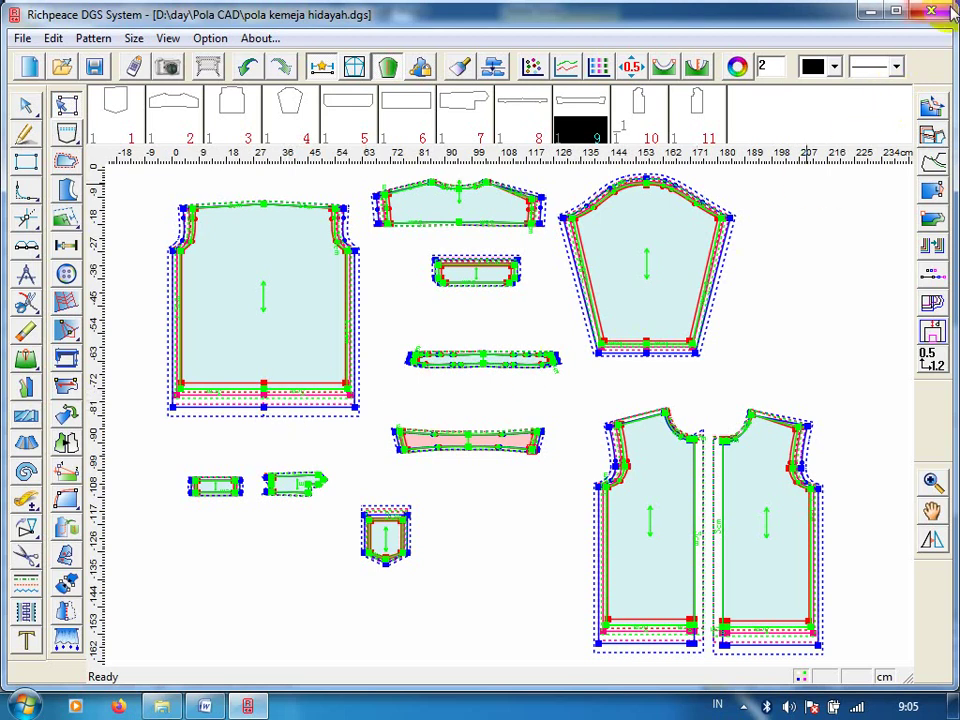
pyautogui.click(743, 706)
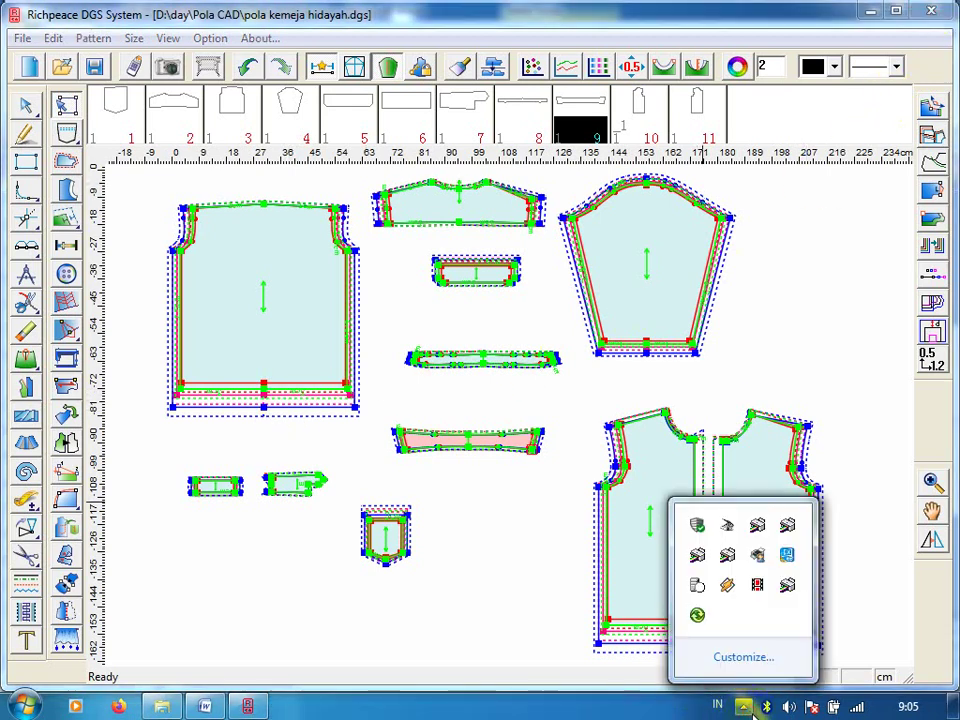